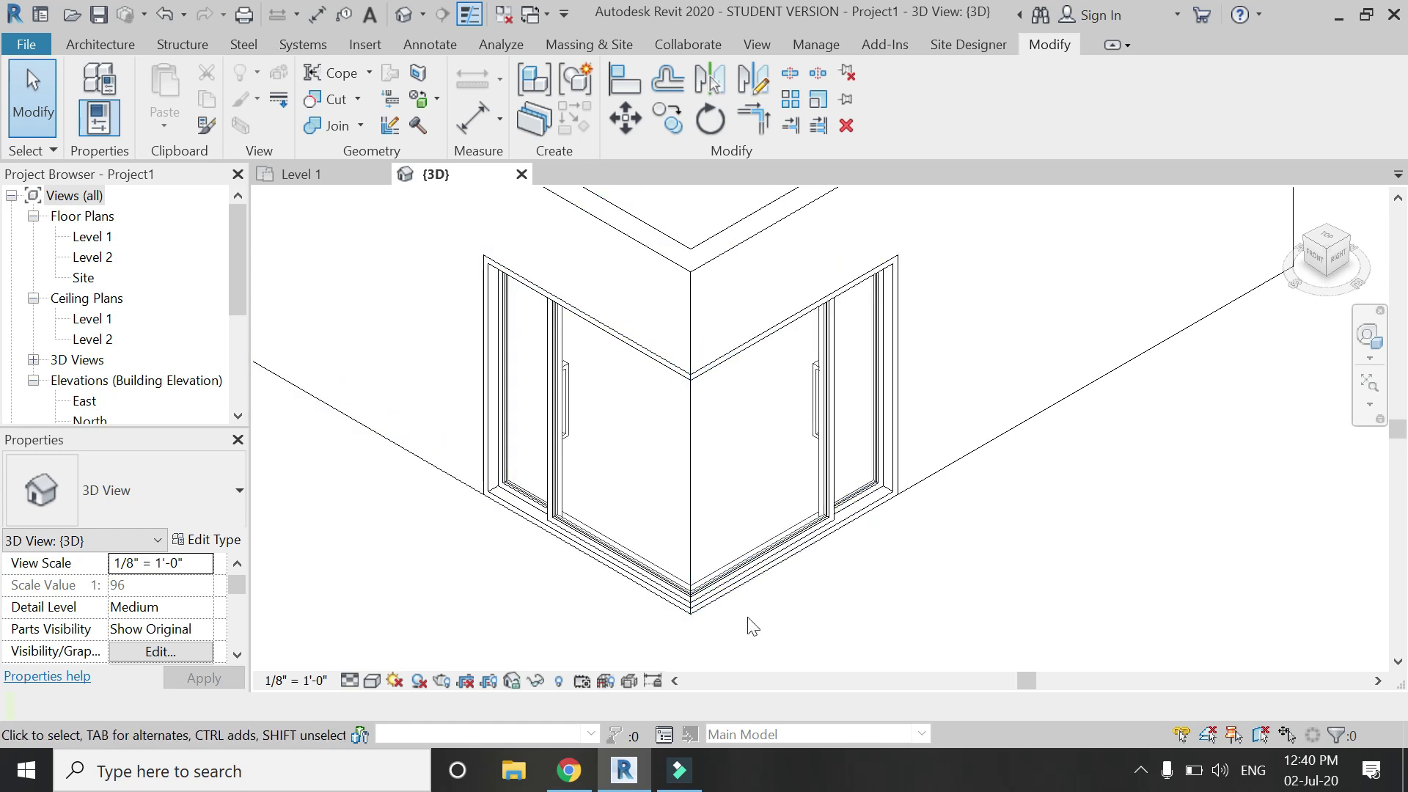
Examine the corner sliding windows from a turned 3D view and at their mitred joint in the Level 1 plan.
{"action": "left_click", "coordinate": [1369, 336]}
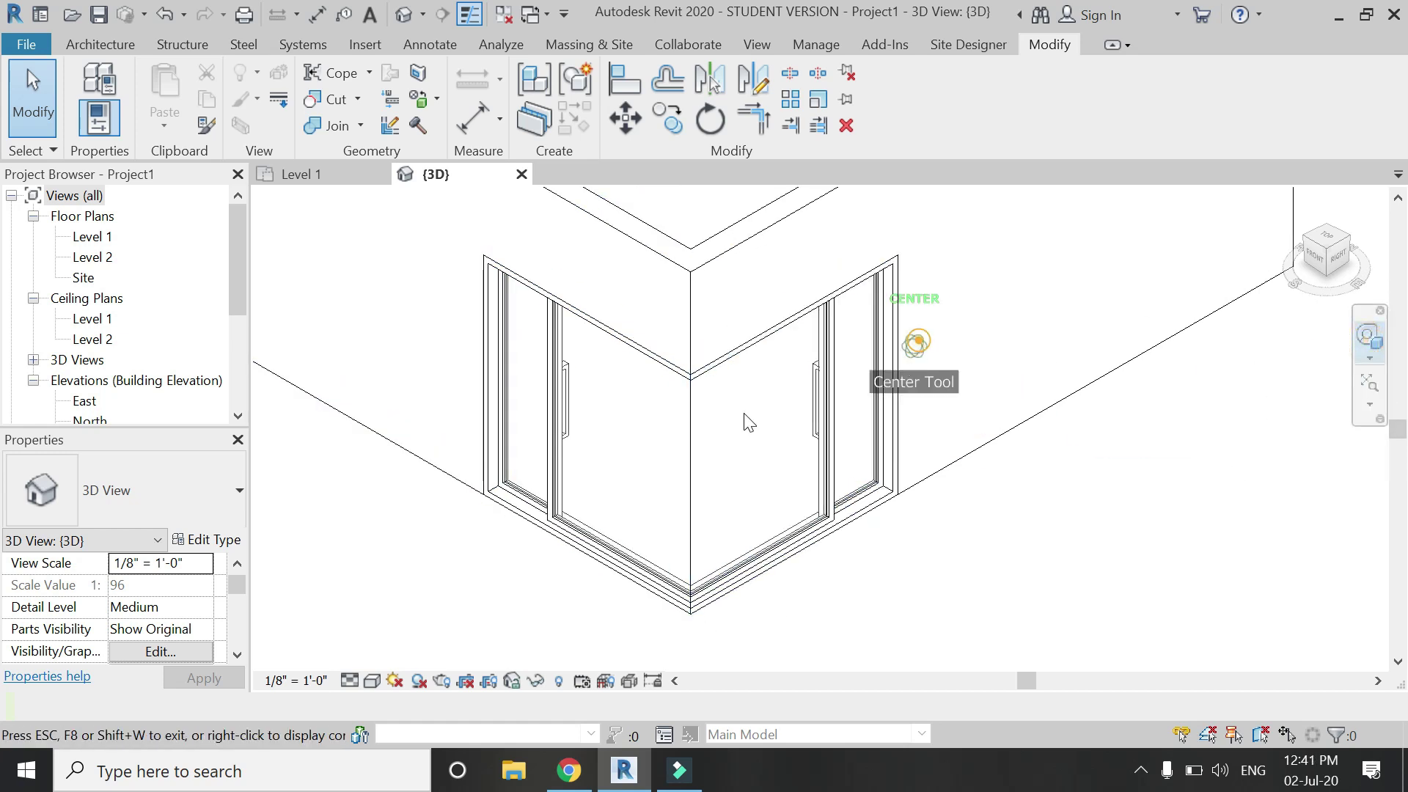
{"action": "mouse_move", "coordinate": [547, 465]}
{"action": "left_mouse_down"}
{"action": "mouse_move", "coordinate": [860, 461]}
{"action": "mouse_move", "coordinate": [1270, 408]}
{"action": "mouse_move", "coordinate": [1319, 432]}
{"action": "mouse_move", "coordinate": [1225, 490]}
{"action": "mouse_move", "coordinate": [1255, 453]}
{"action": "mouse_move", "coordinate": [1070, 475]}
{"action": "mouse_move", "coordinate": [536, 470]}
{"action": "left_mouse_up"}
{"action": "left_click", "coordinate": [339, 176]}
{"action": "scroll", "coordinate": [880, 576], "scroll_direction": "up", "scroll_amount": 5}
{"action": "scroll", "coordinate": [864, 587], "scroll_direction": "up", "scroll_amount": 2}
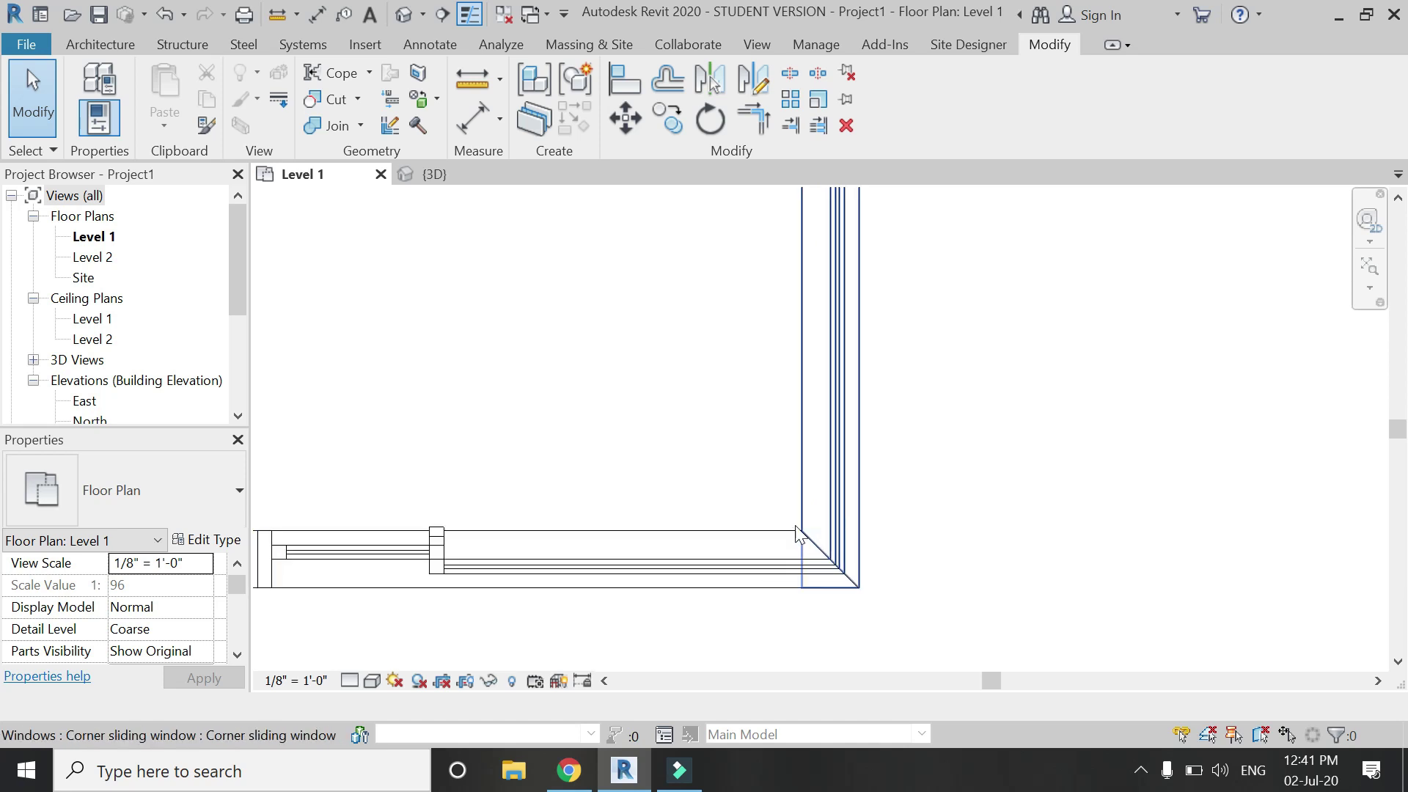
{"action": "scroll", "coordinate": [919, 632], "scroll_direction": "down", "scroll_amount": 2}
{"action": "scroll", "coordinate": [946, 638], "scroll_direction": "down", "scroll_amount": 1}
{"action": "left_click", "coordinate": [437, 180]}
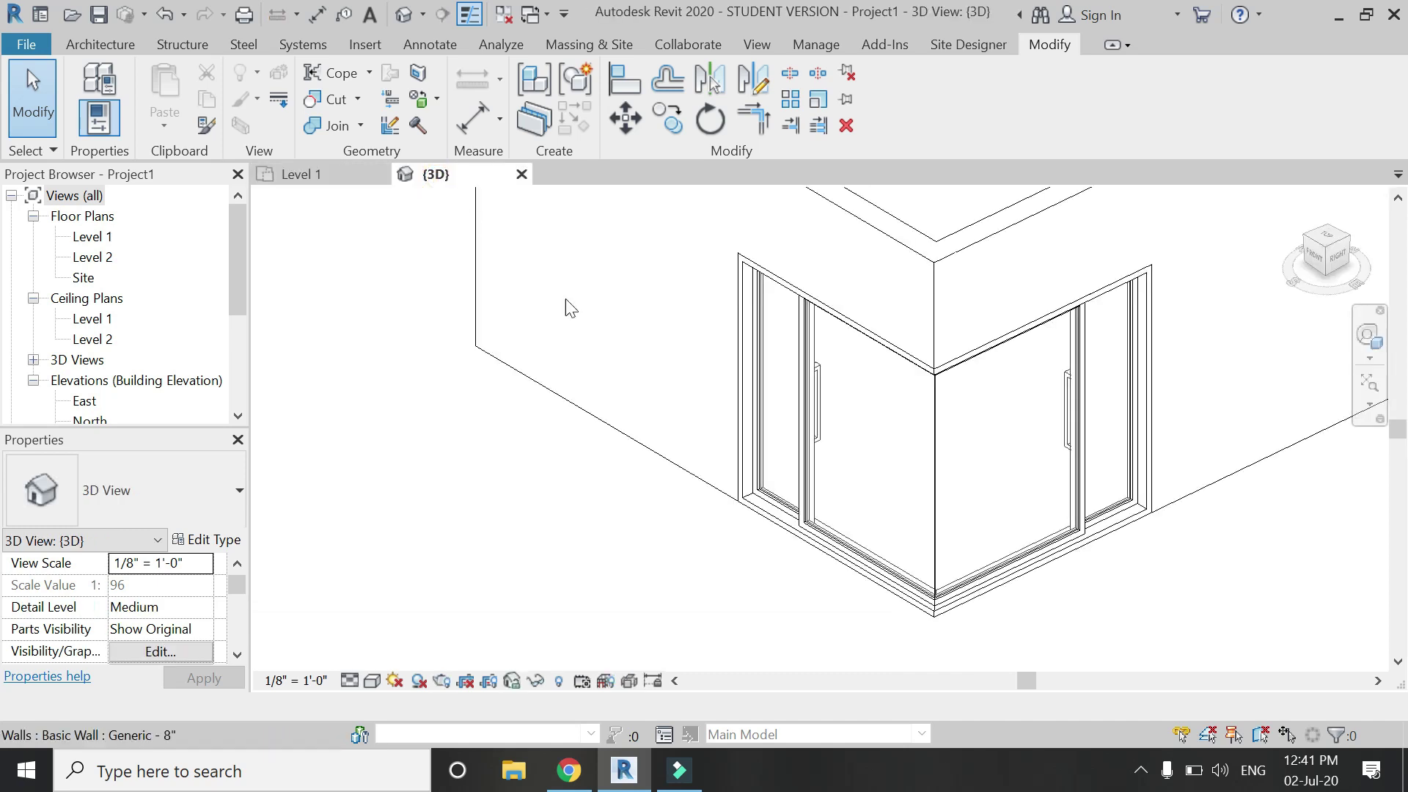
Edit the corner sliding window's type, trying an opening distance of 1' 0" and of 2' 0".
{"action": "scroll", "coordinate": [876, 514], "scroll_direction": "up", "scroll_amount": 2}
{"action": "scroll", "coordinate": [888, 502], "scroll_direction": "up", "scroll_amount": 1}
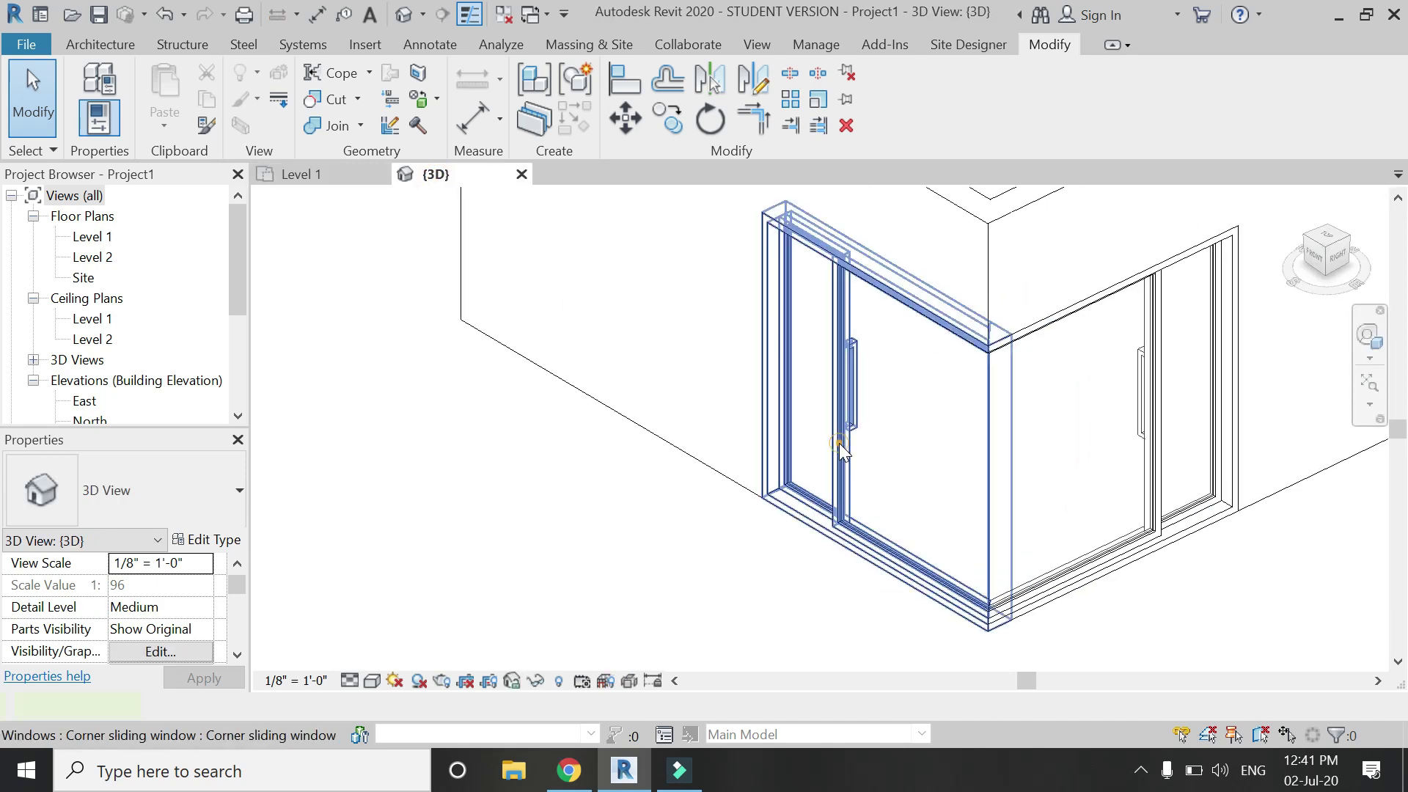
{"action": "left_click", "coordinate": [839, 444]}
{"action": "left_click", "coordinate": [227, 547]}
{"action": "scroll", "coordinate": [333, 484], "scroll_direction": "down", "scroll_amount": 1}
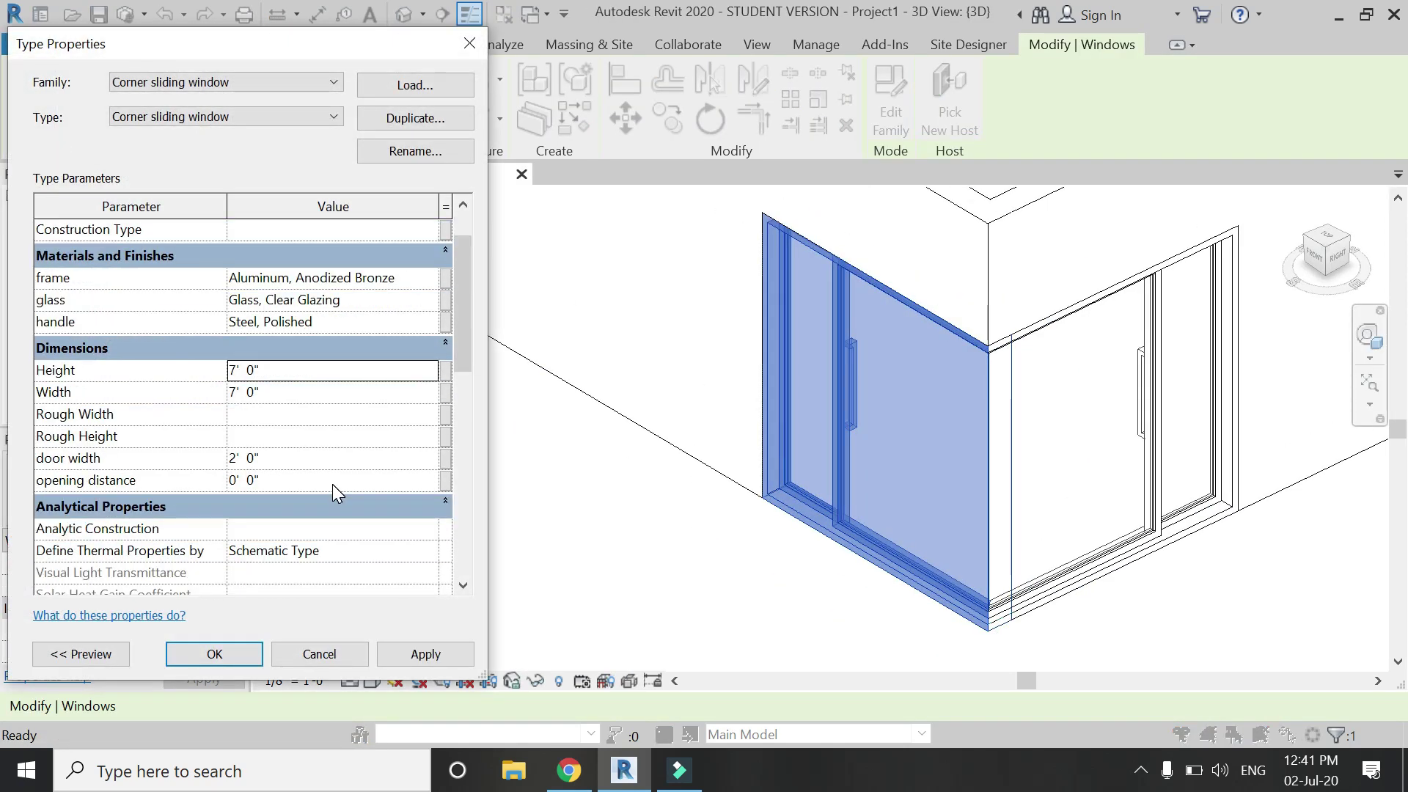
{"action": "left_click", "coordinate": [340, 480]}
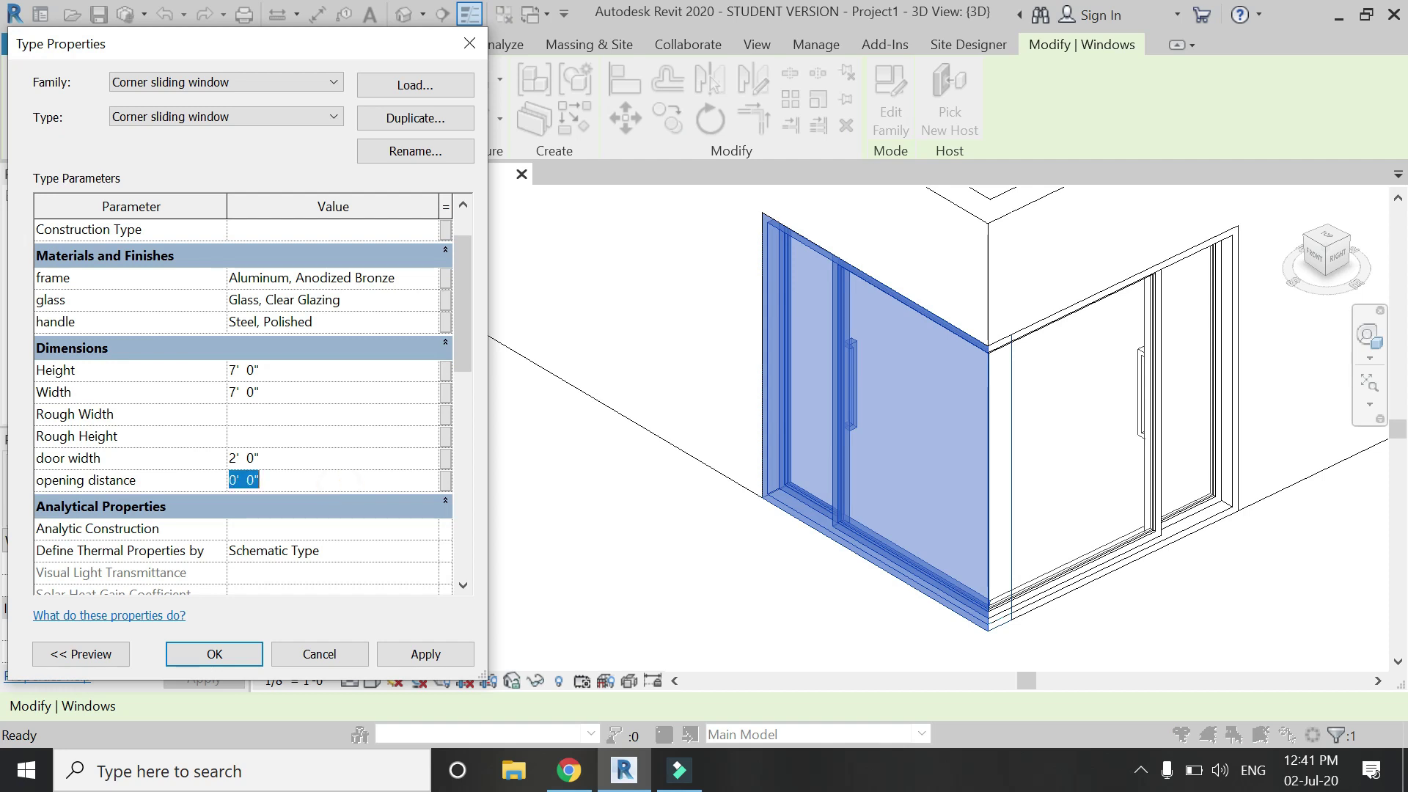
{"action": "left_click", "coordinate": [409, 652]}
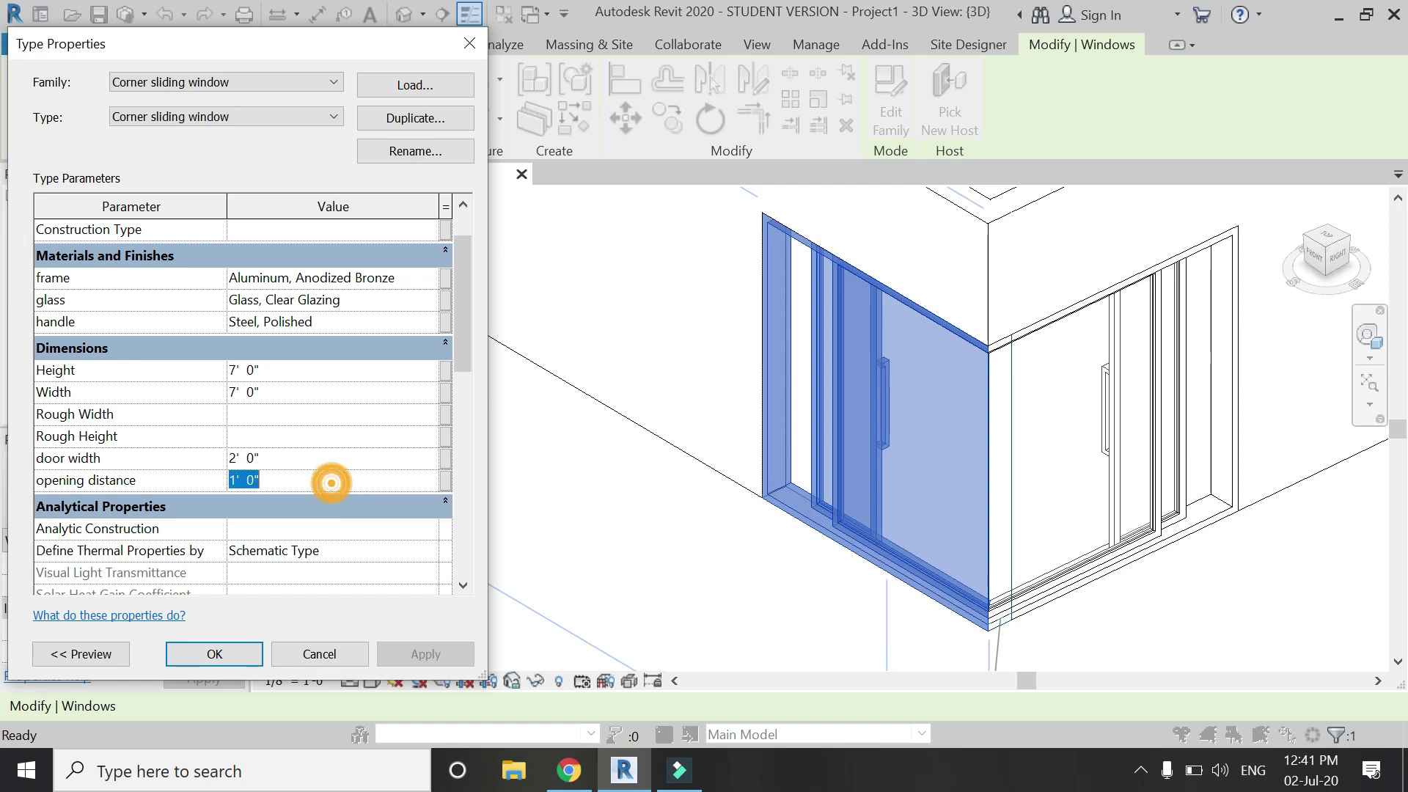
{"action": "type", "text": "2"}
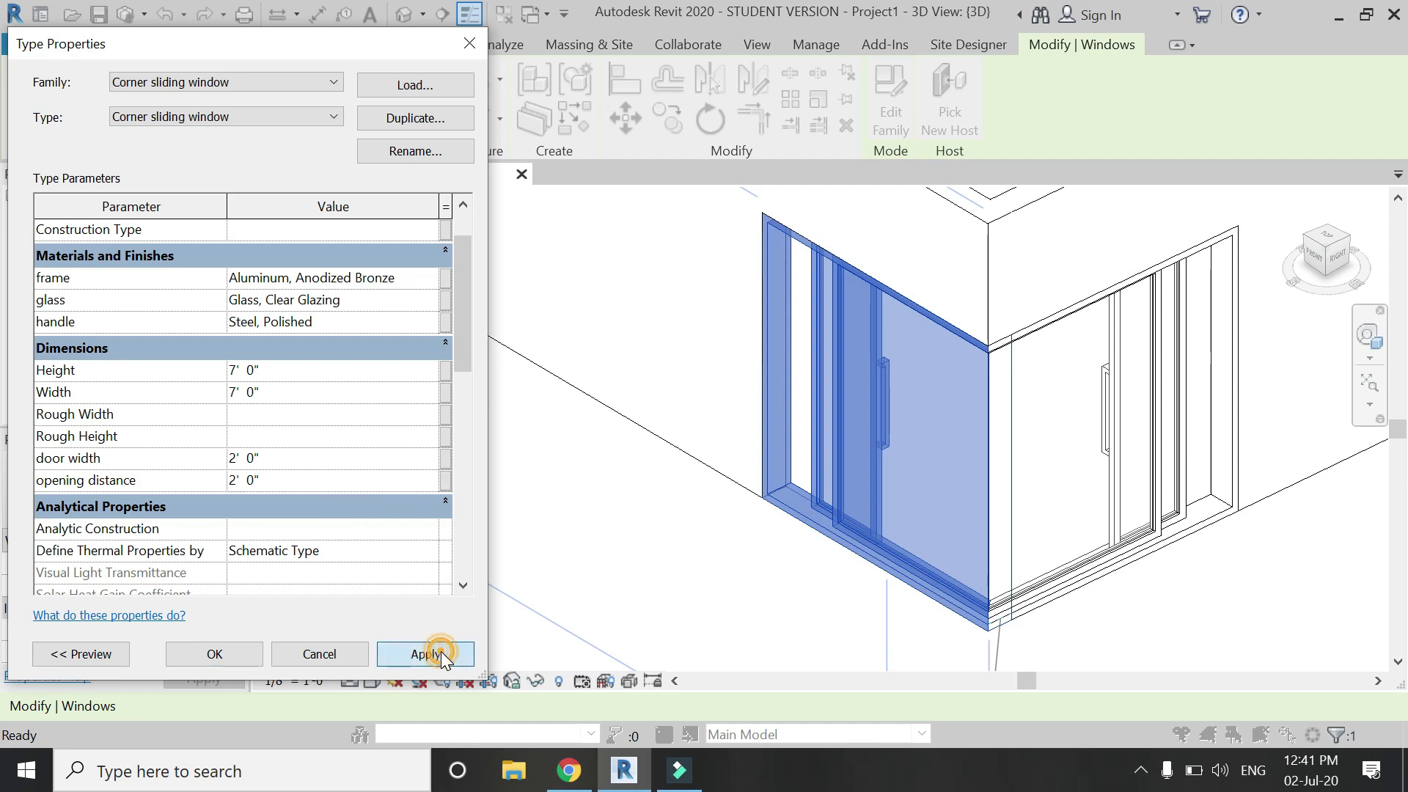
{"action": "left_click", "coordinate": [442, 651]}
Set the window type's door width to 2' 6" and its opening distance to 1' 6".
{"action": "left_click", "coordinate": [298, 456]}
{"action": "type", "text": "2'6"}
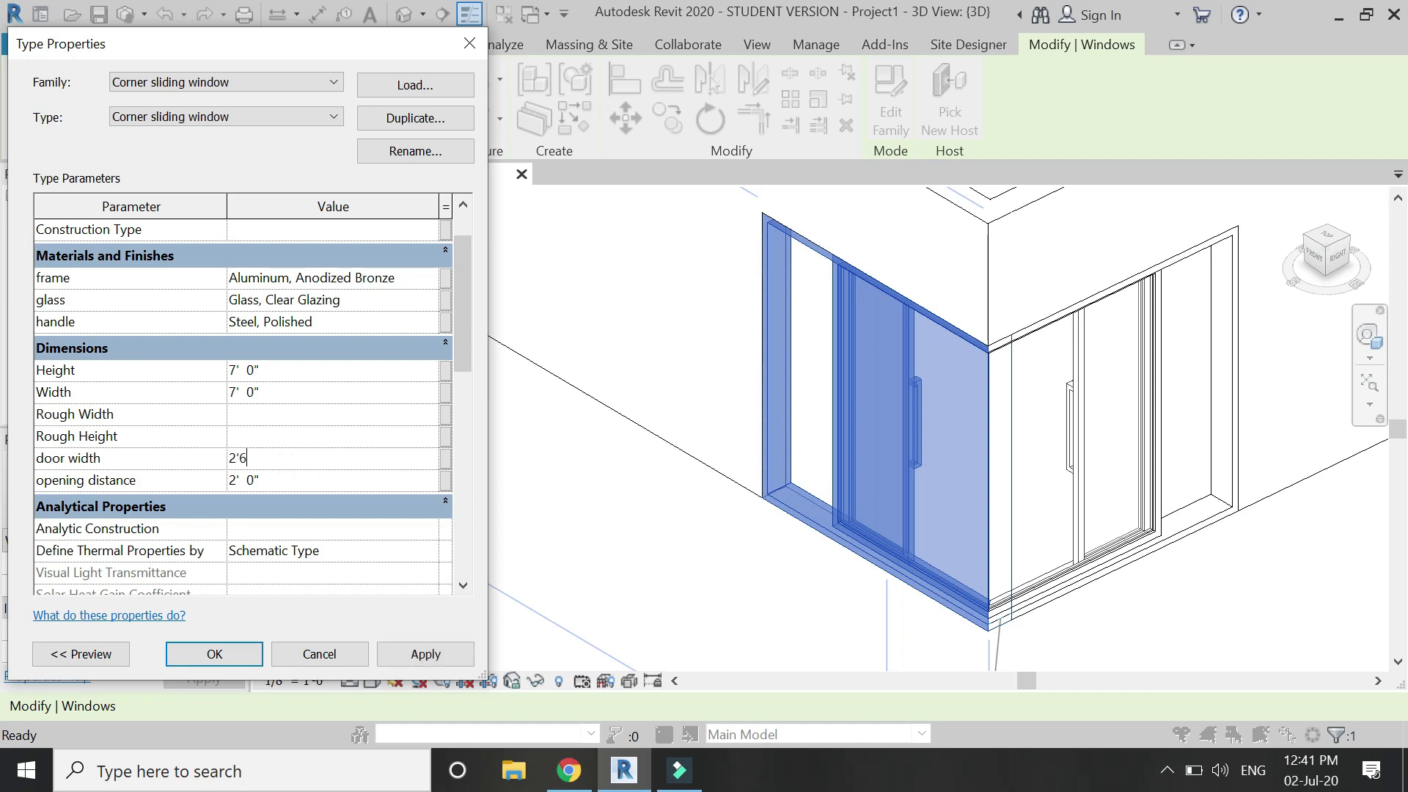
{"action": "left_click", "coordinate": [461, 655]}
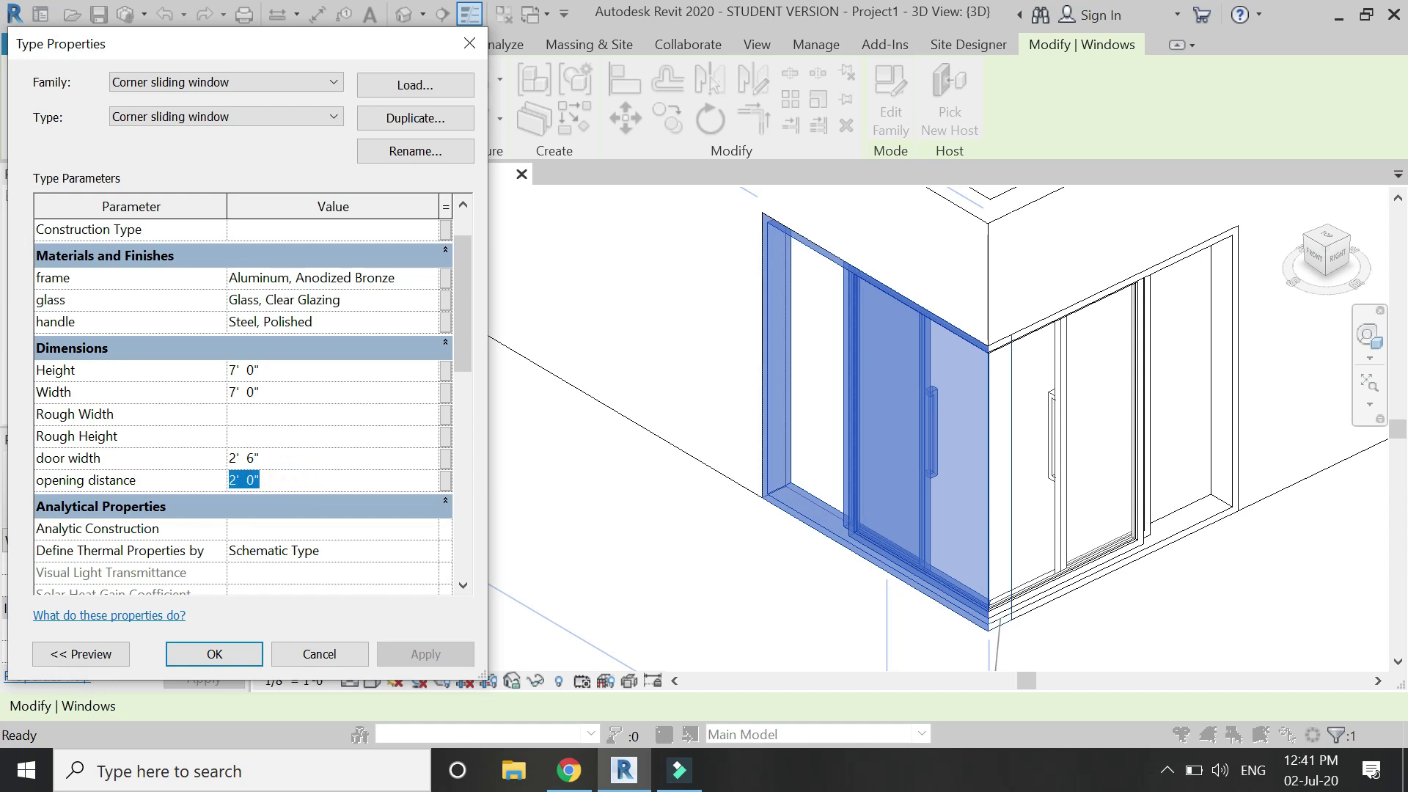
{"action": "type", "text": "1"}
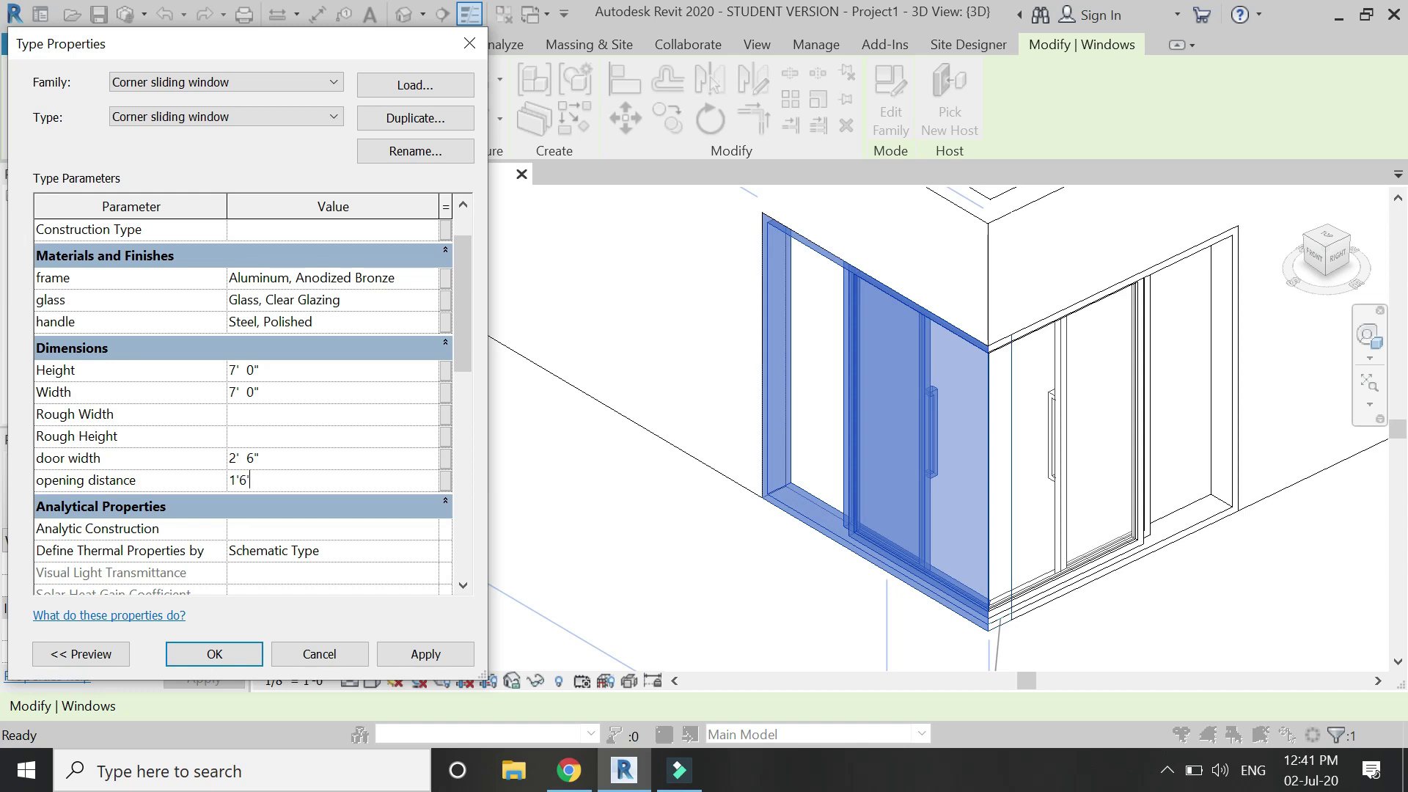
{"action": "left_click", "coordinate": [408, 653]}
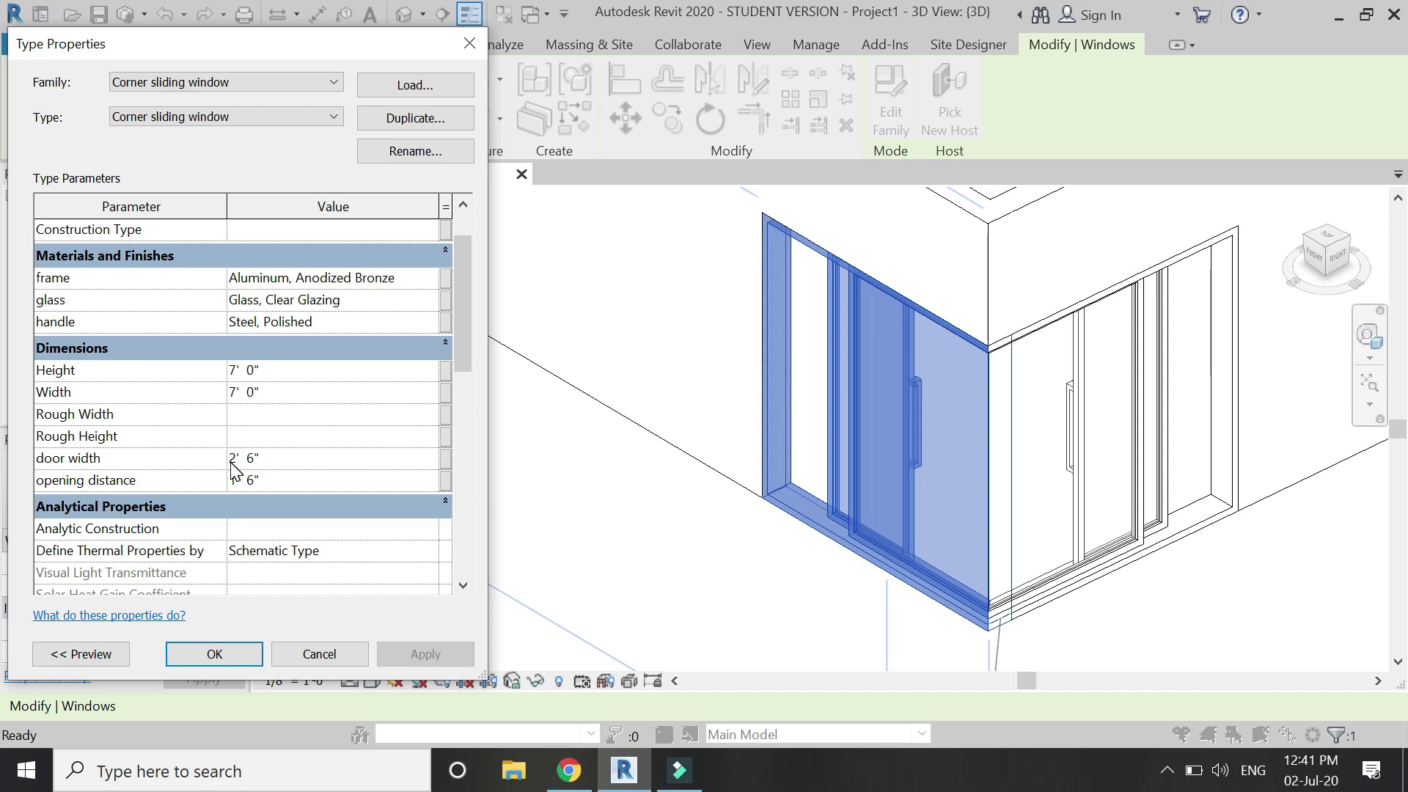
Set the window type's height and width to 8' 0", removing the constraints that block the change, and accept the type properties.
{"action": "left_click", "coordinate": [309, 369]}
{"action": "type", "text": "8"}
{"action": "left_click", "coordinate": [411, 645]}
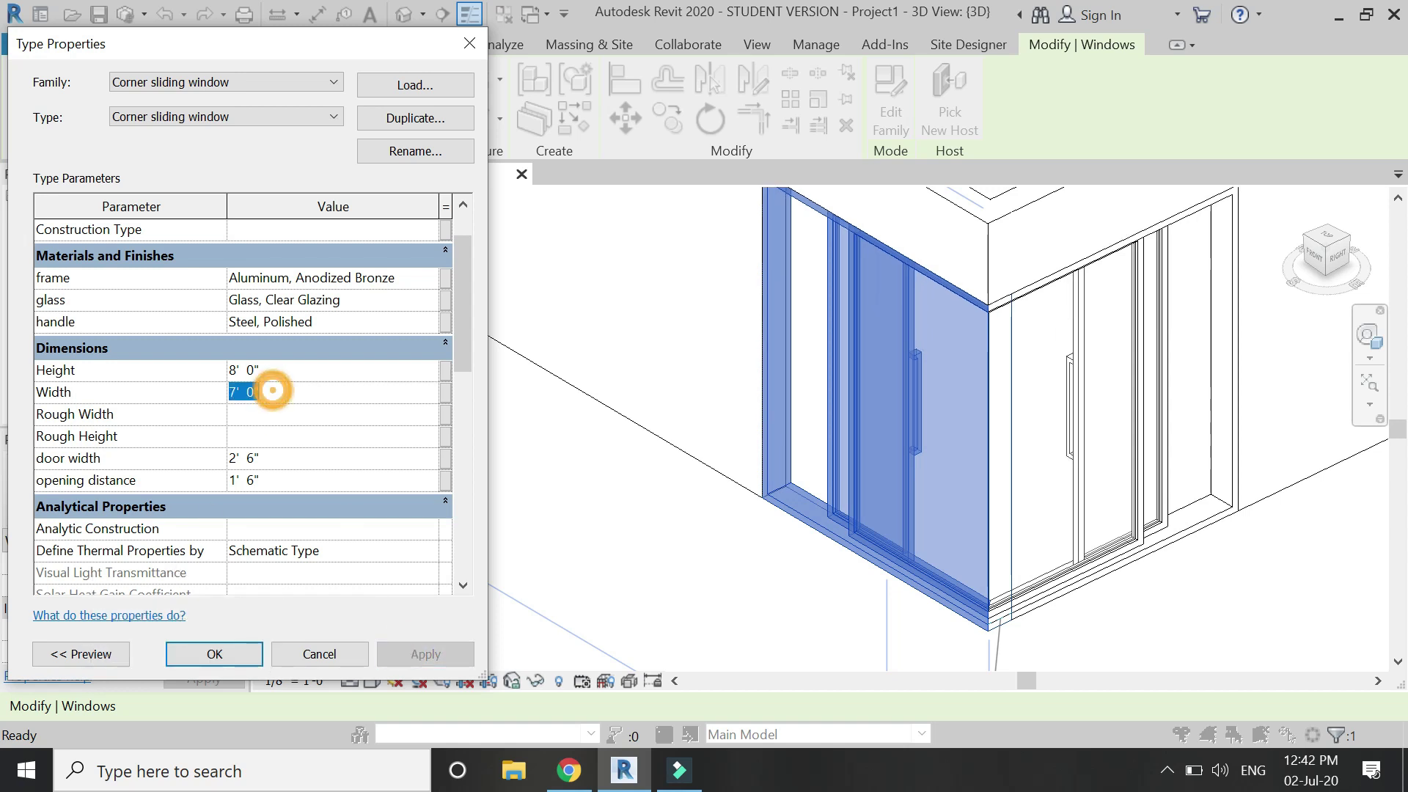
{"action": "type", "text": "8"}
{"action": "key", "text": "Return"}
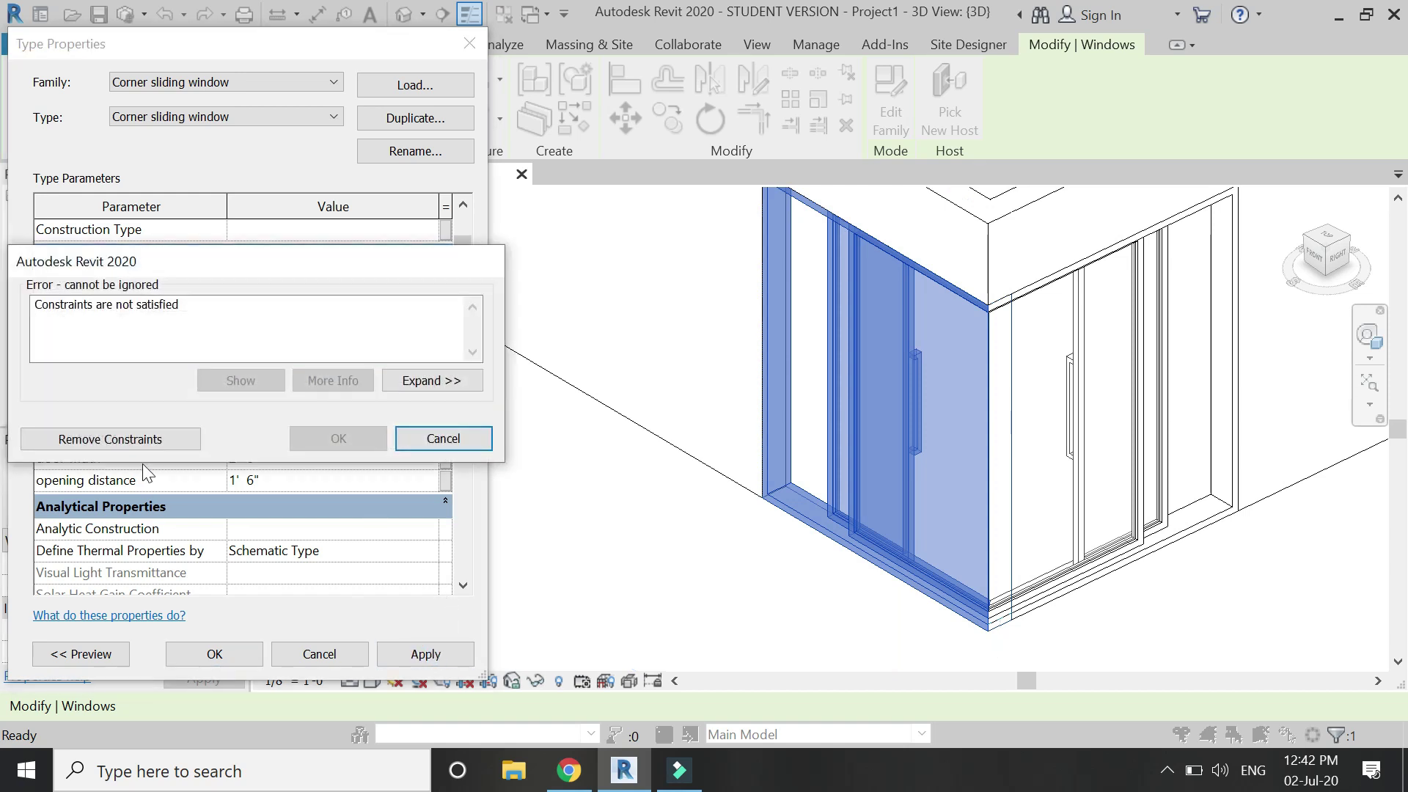
{"action": "left_click", "coordinate": [139, 442]}
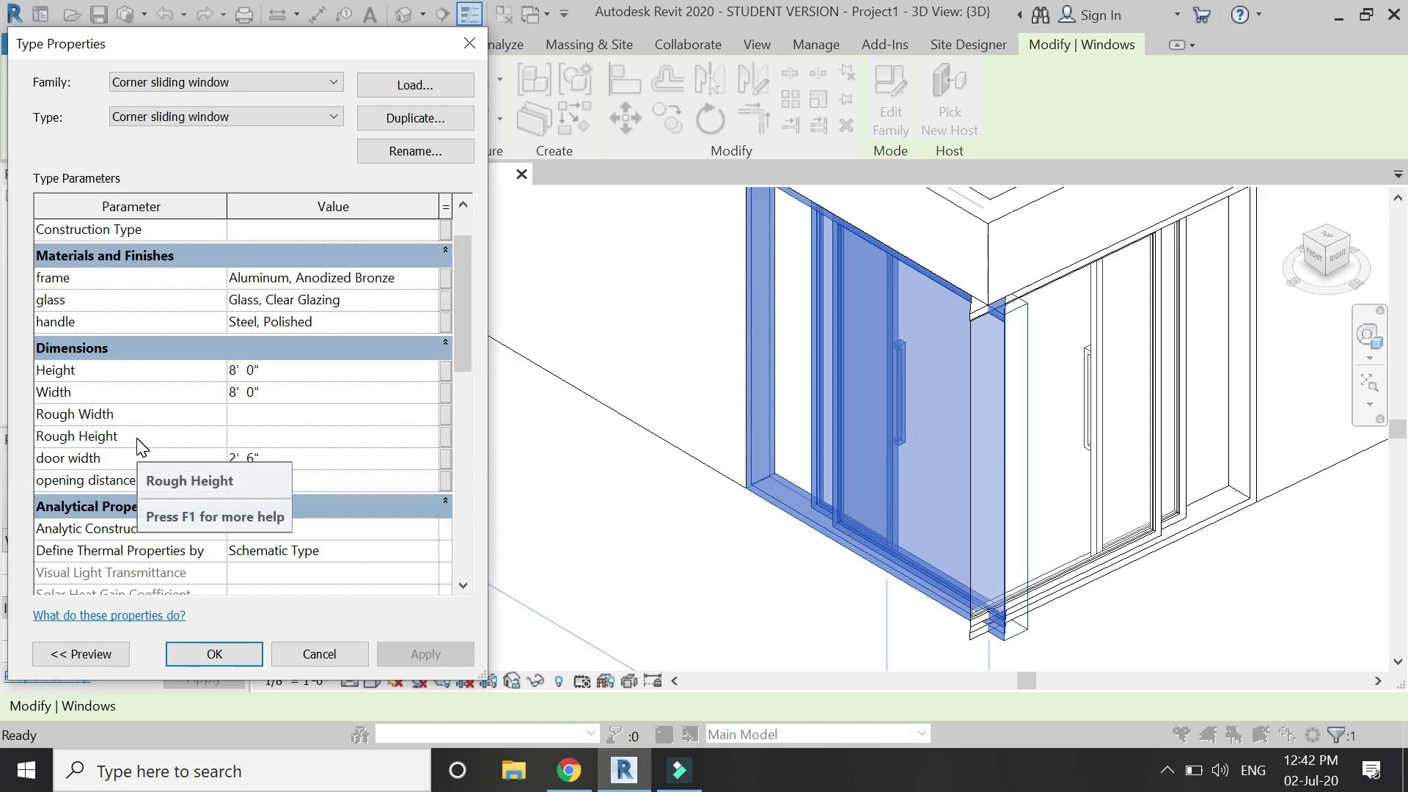
{"action": "left_click", "coordinate": [211, 655]}
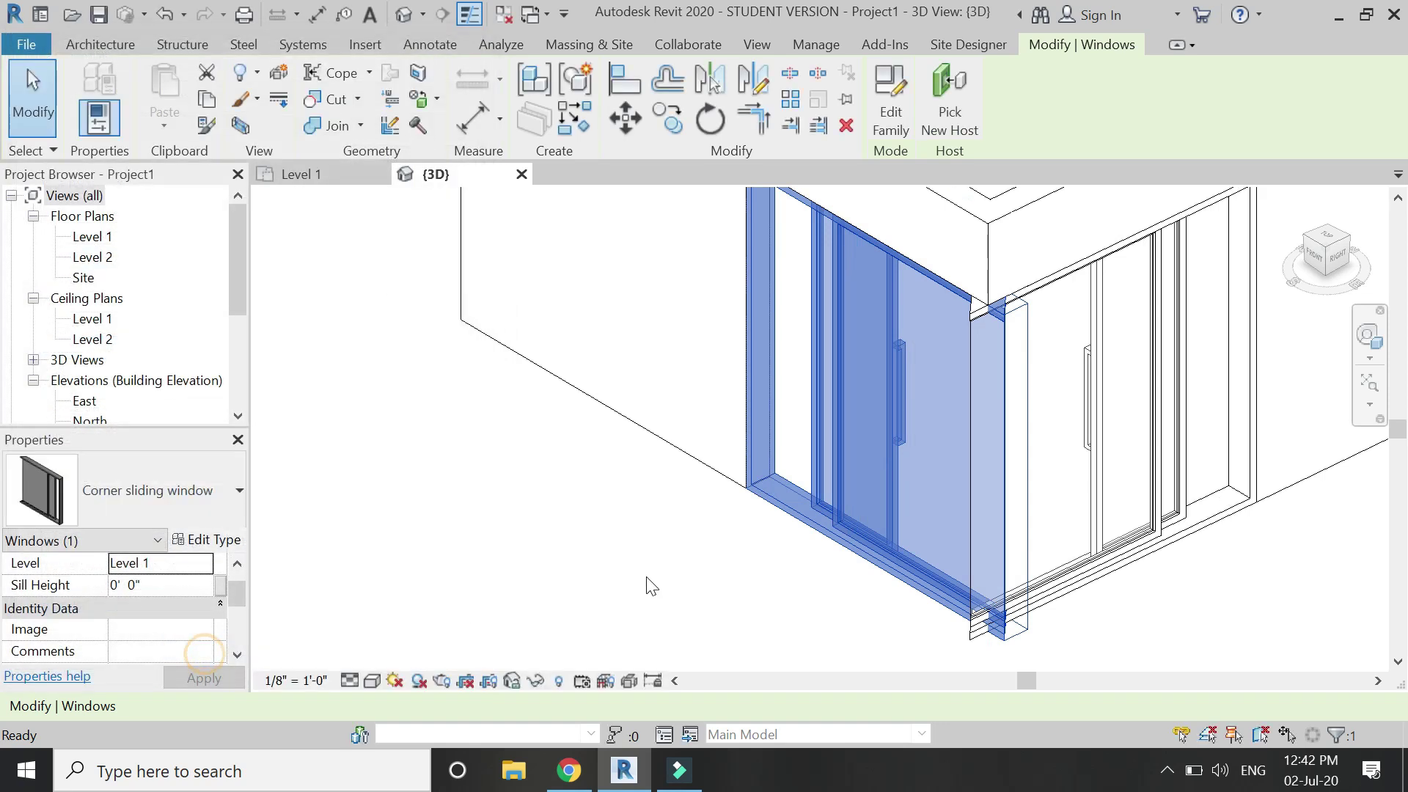
In the Level 1 plan, move the horizontal wall's window 6" inward so its outer tip meets the vertical wall's outer face.
{"action": "left_click", "coordinate": [732, 652]}
{"action": "left_click", "coordinate": [268, 178]}
{"action": "scroll", "coordinate": [922, 620], "scroll_direction": "up", "scroll_amount": 4}
{"action": "left_click", "coordinate": [912, 575]}
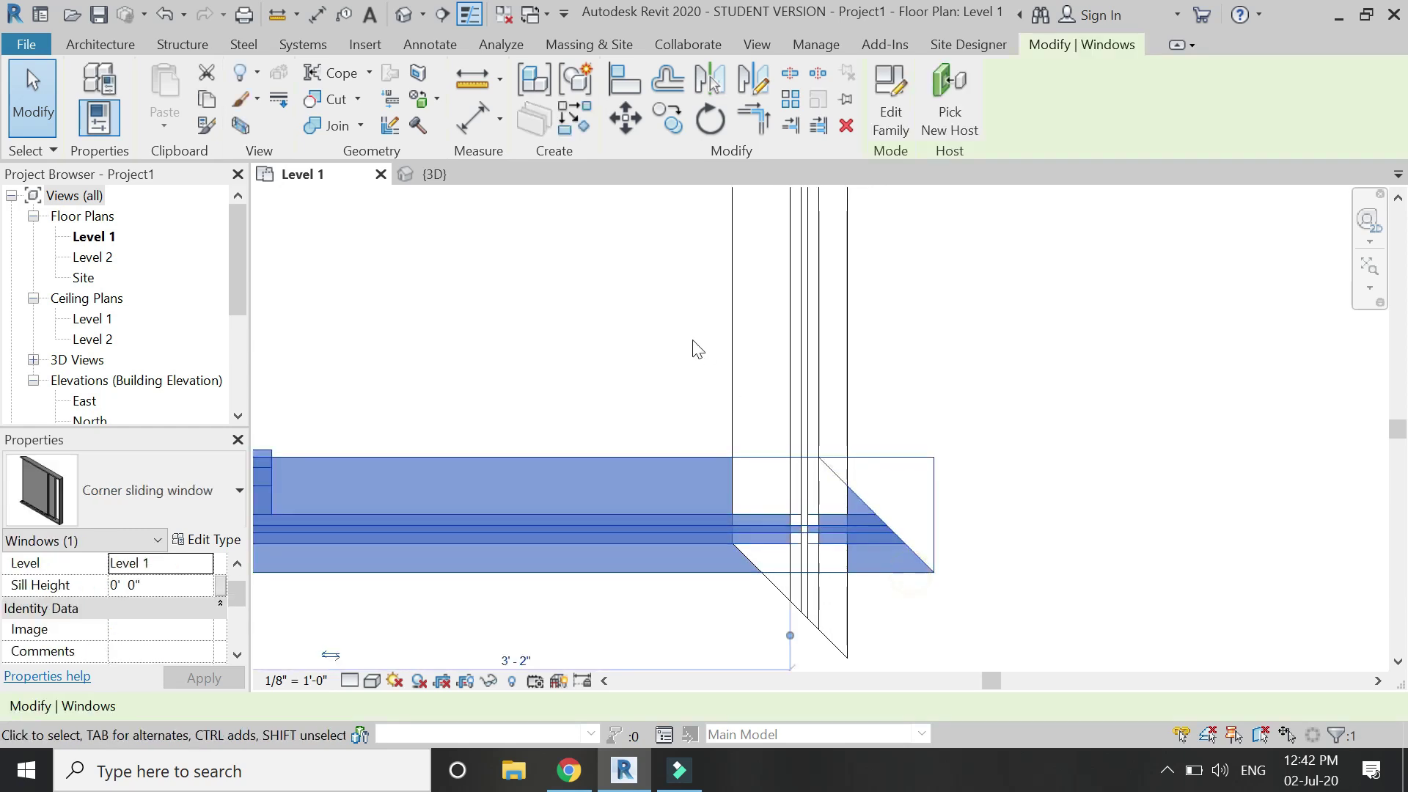
{"action": "left_click", "coordinate": [626, 119]}
{"action": "left_click", "coordinate": [933, 573]}
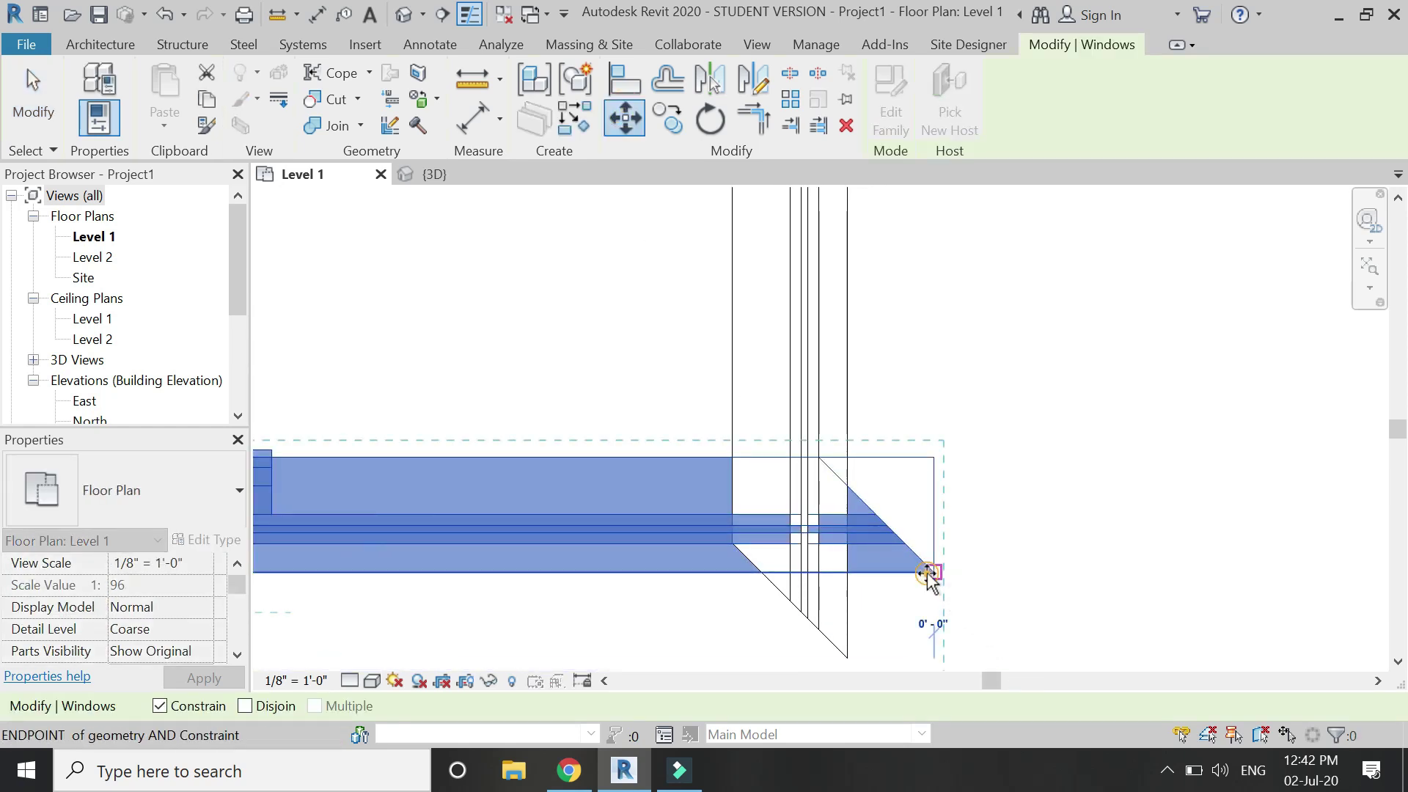
{"action": "left_click", "coordinate": [847, 560]}
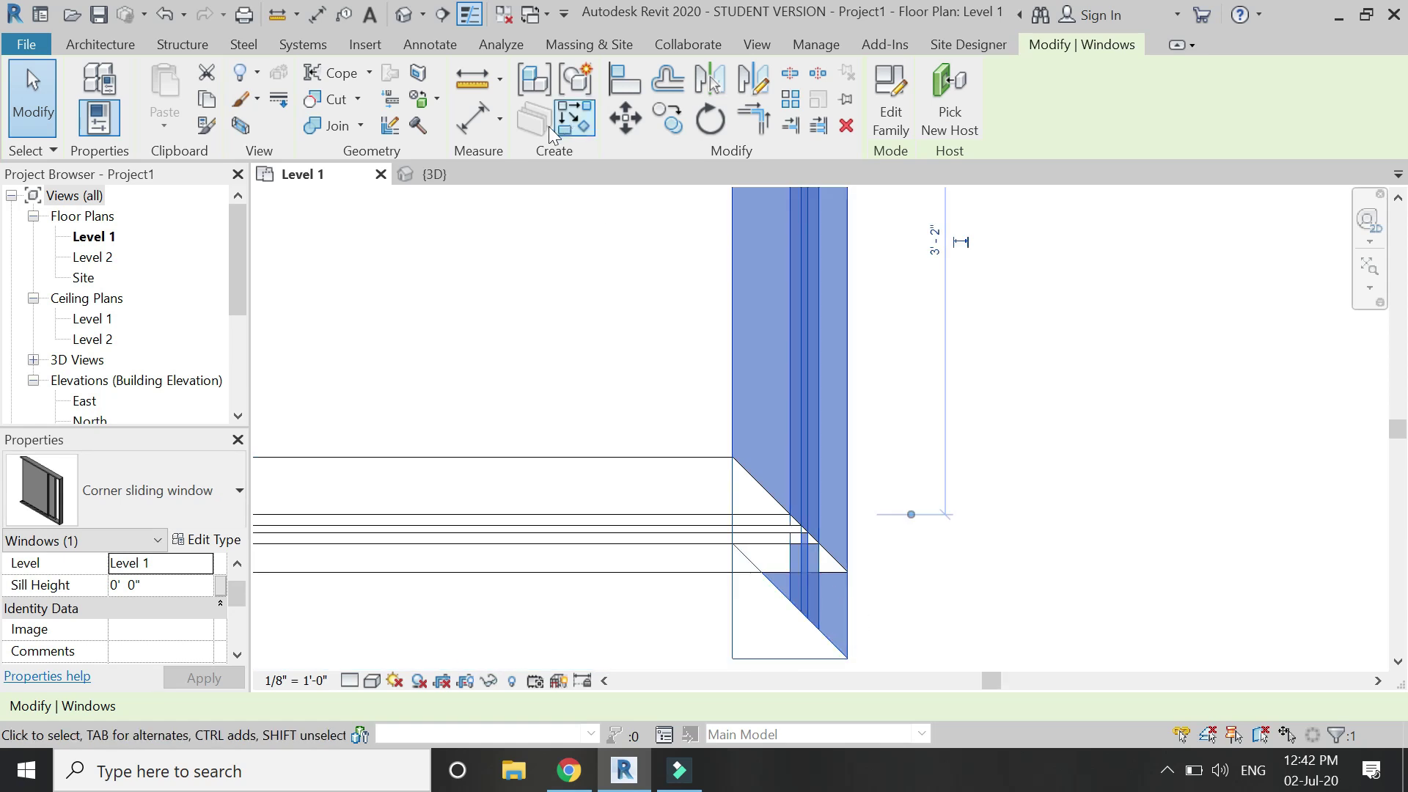
Move the vertical wall's window from its outer tip up to the outer corner of the horizontal window.
{"action": "left_click", "coordinate": [611, 131]}
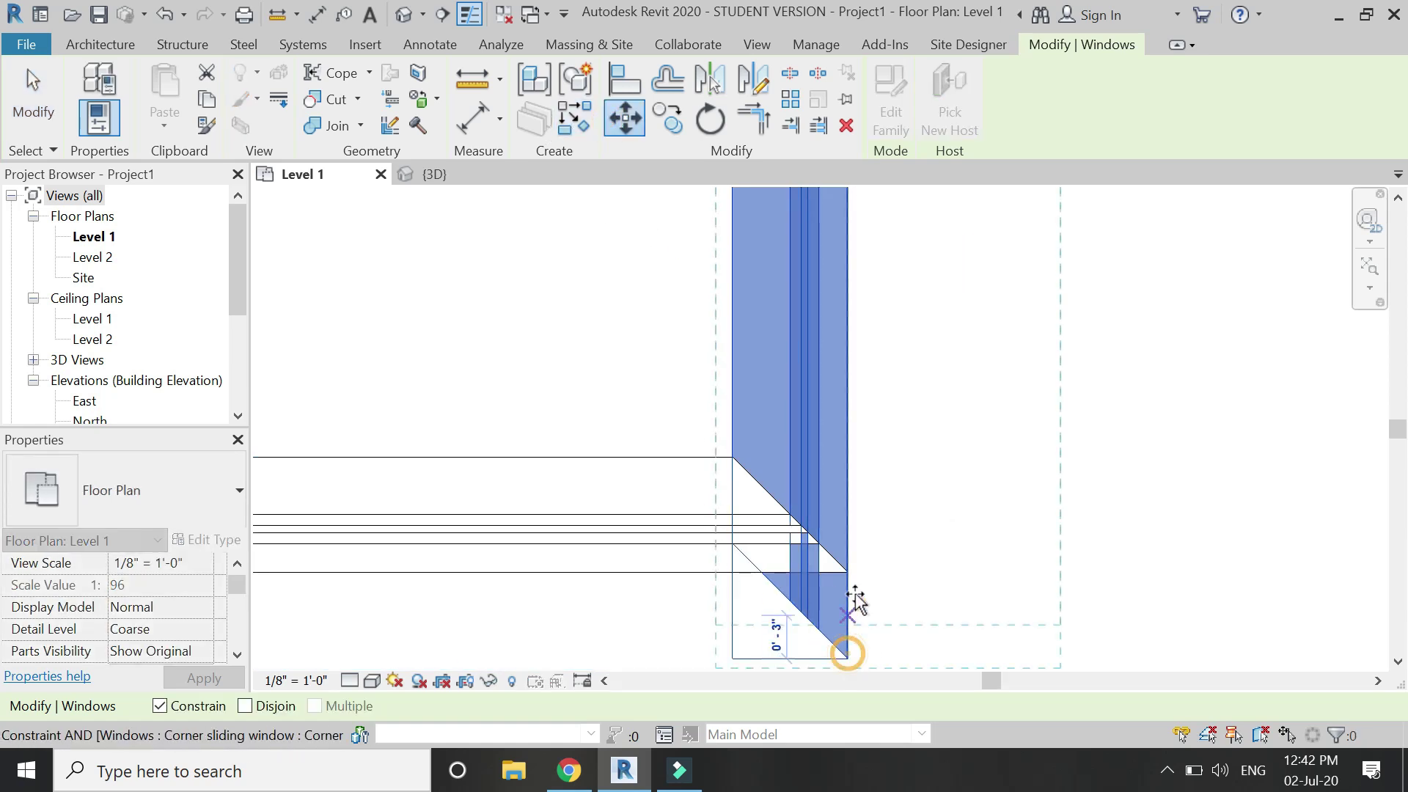
{"action": "left_click", "coordinate": [852, 571]}
{"action": "left_click", "coordinate": [1173, 585]}
{"action": "scroll", "coordinate": [1038, 541], "scroll_direction": "down", "scroll_amount": 3}
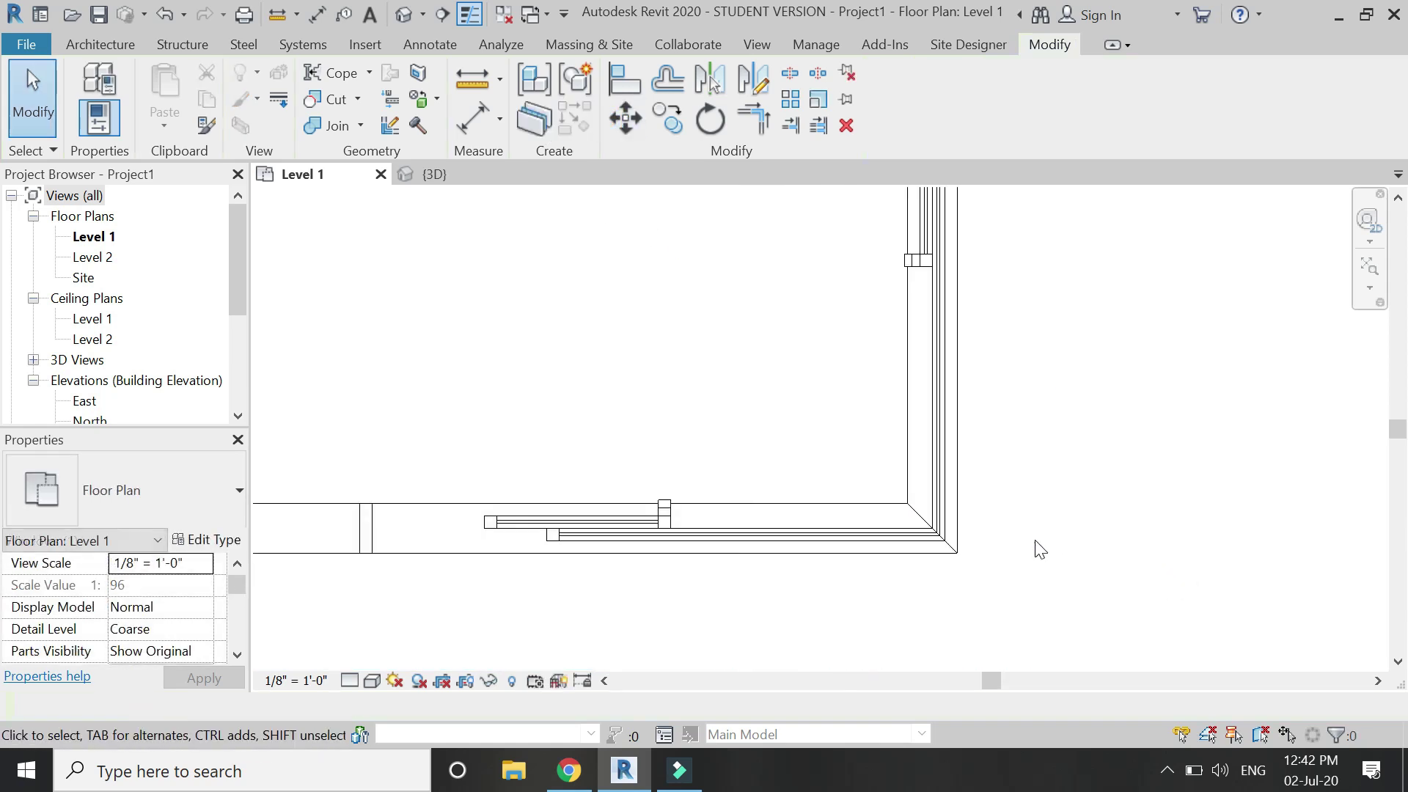
In the 3D view, set the sill height of the left wall's corner sliding window to 1' 0".
{"action": "left_click", "coordinate": [432, 174]}
{"action": "scroll", "coordinate": [870, 442], "scroll_direction": "up", "scroll_amount": 5}
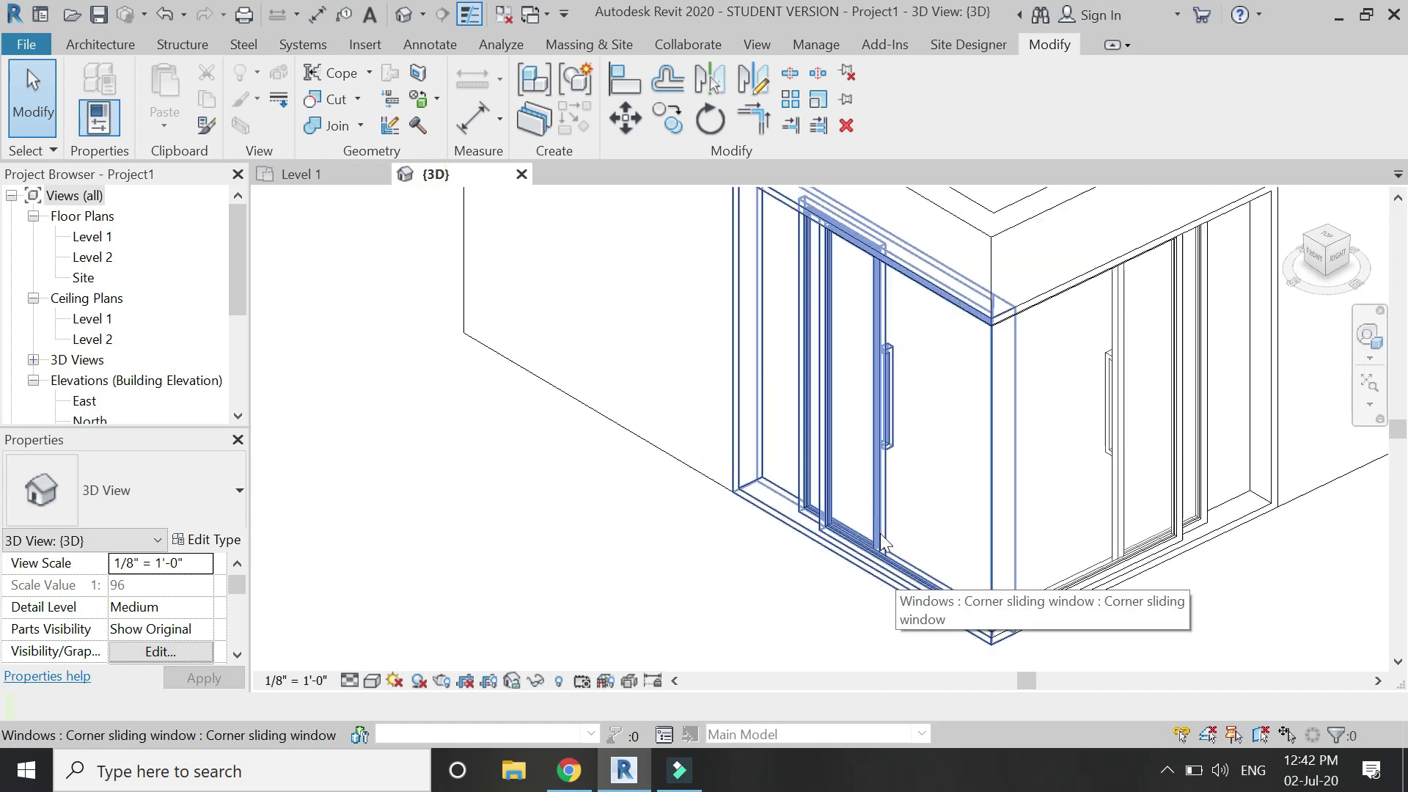
{"action": "left_click", "coordinate": [873, 450]}
{"action": "scroll", "coordinate": [207, 606], "scroll_direction": "up", "scroll_amount": 3}
{"action": "left_click", "coordinate": [190, 608]}
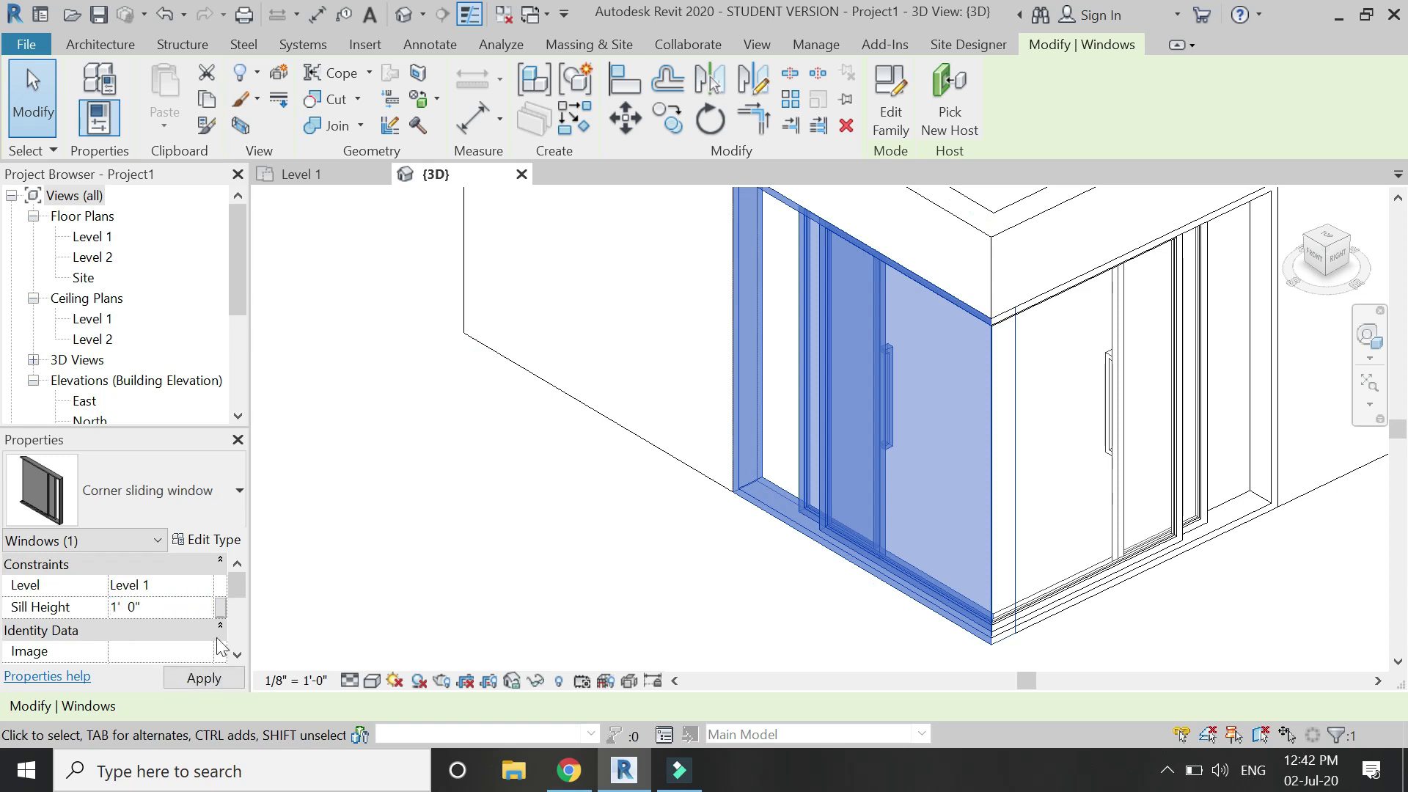
{"action": "left_click", "coordinate": [209, 677]}
Set the sill height of the right wall's corner sliding window to 1' and clear the selection.
{"action": "left_click", "coordinate": [1045, 606]}
{"action": "left_click", "coordinate": [194, 608]}
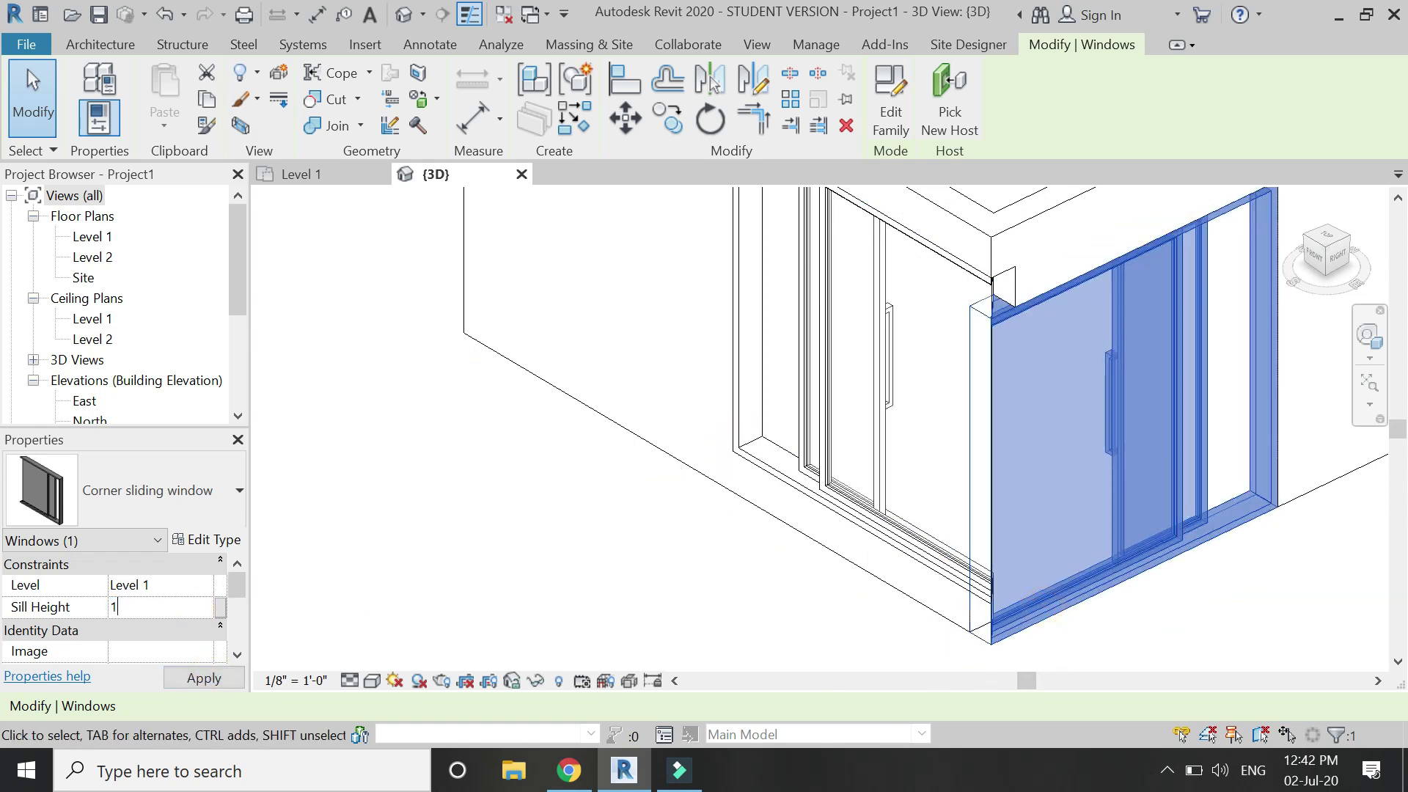
{"action": "left_click", "coordinate": [220, 686]}
{"action": "left_click", "coordinate": [460, 572]}
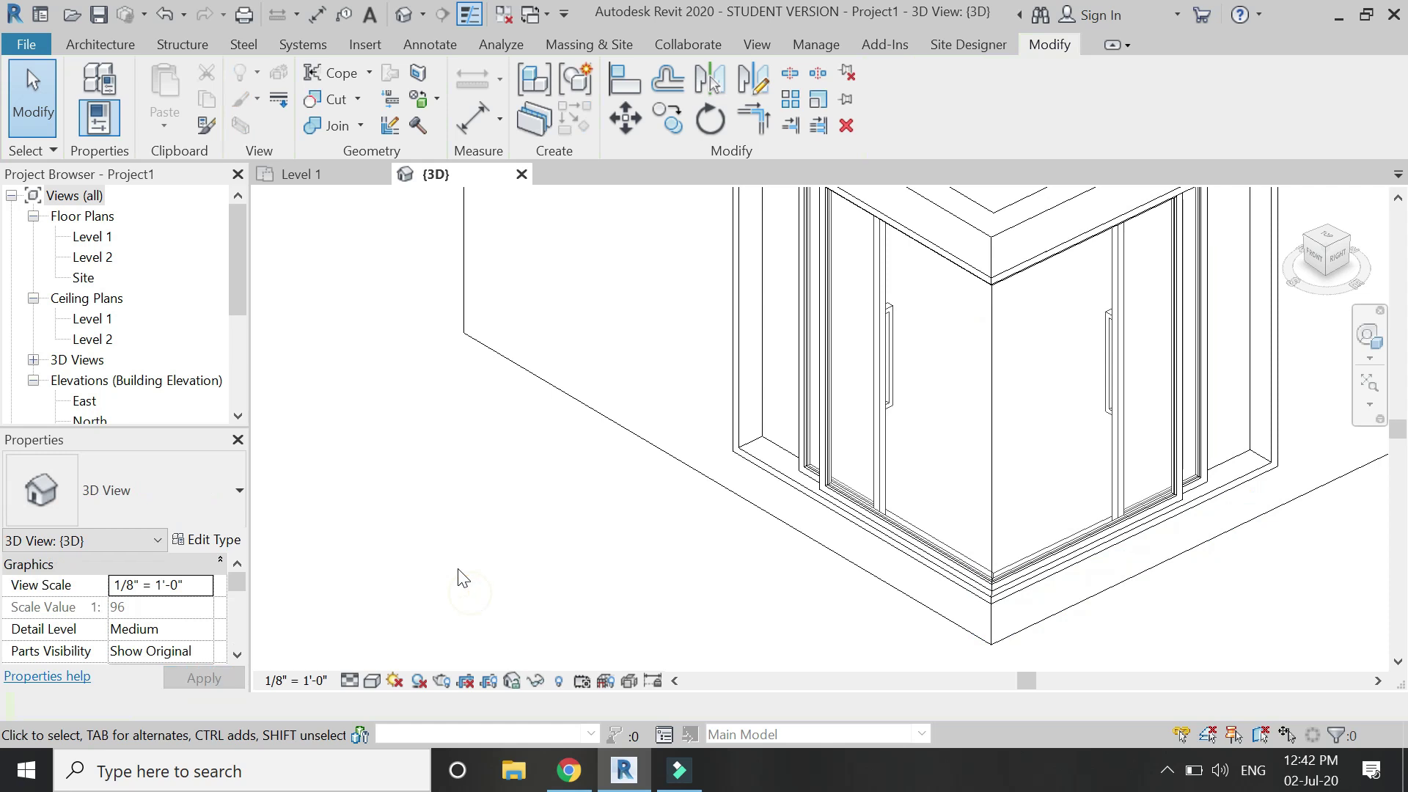
{"action": "scroll", "coordinate": [459, 571], "scroll_direction": "down", "scroll_amount": 1}
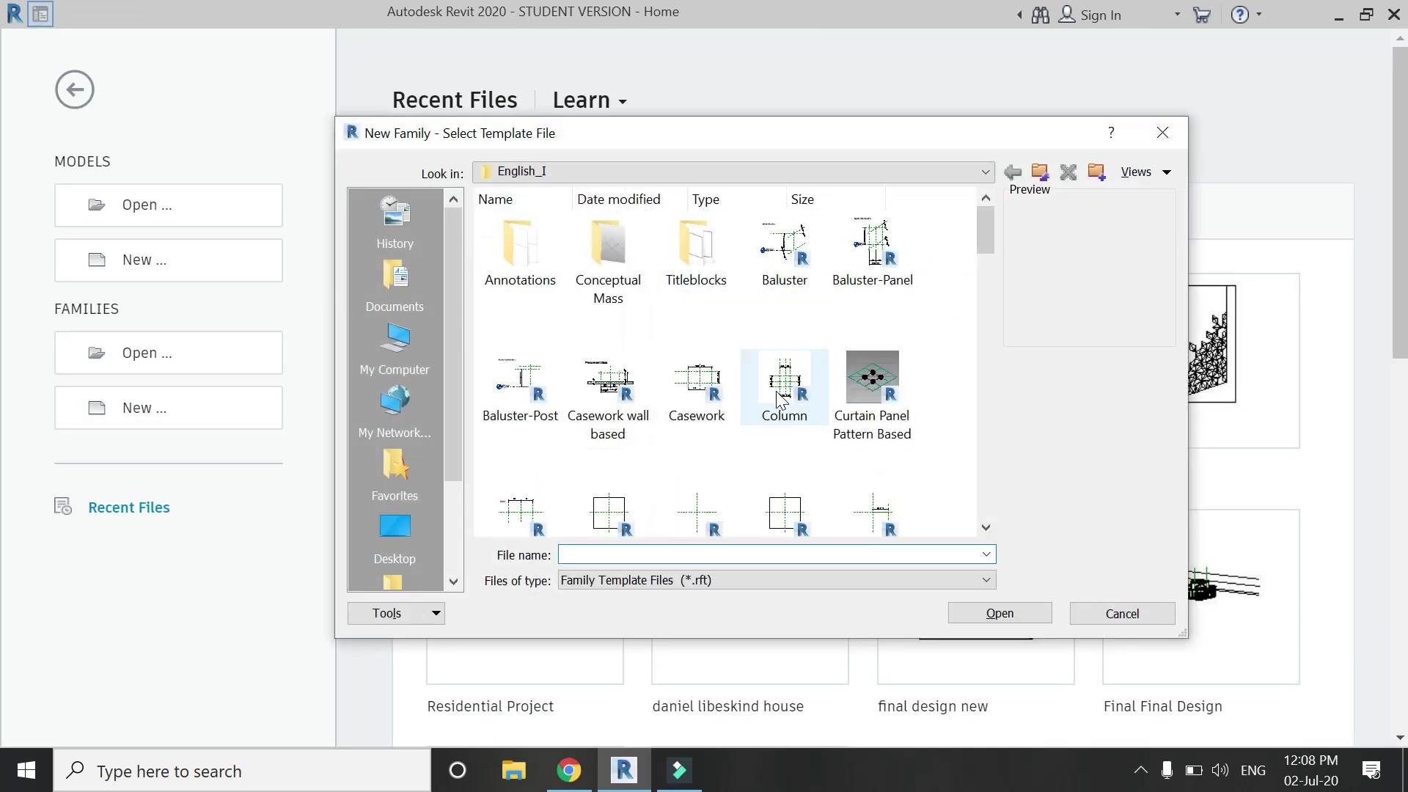
Create a new family from the Window.rft template.
{"action": "left_click", "coordinate": [777, 394]}
{"action": "key", "text": "w"}
{"action": "left_click", "coordinate": [873, 477]}
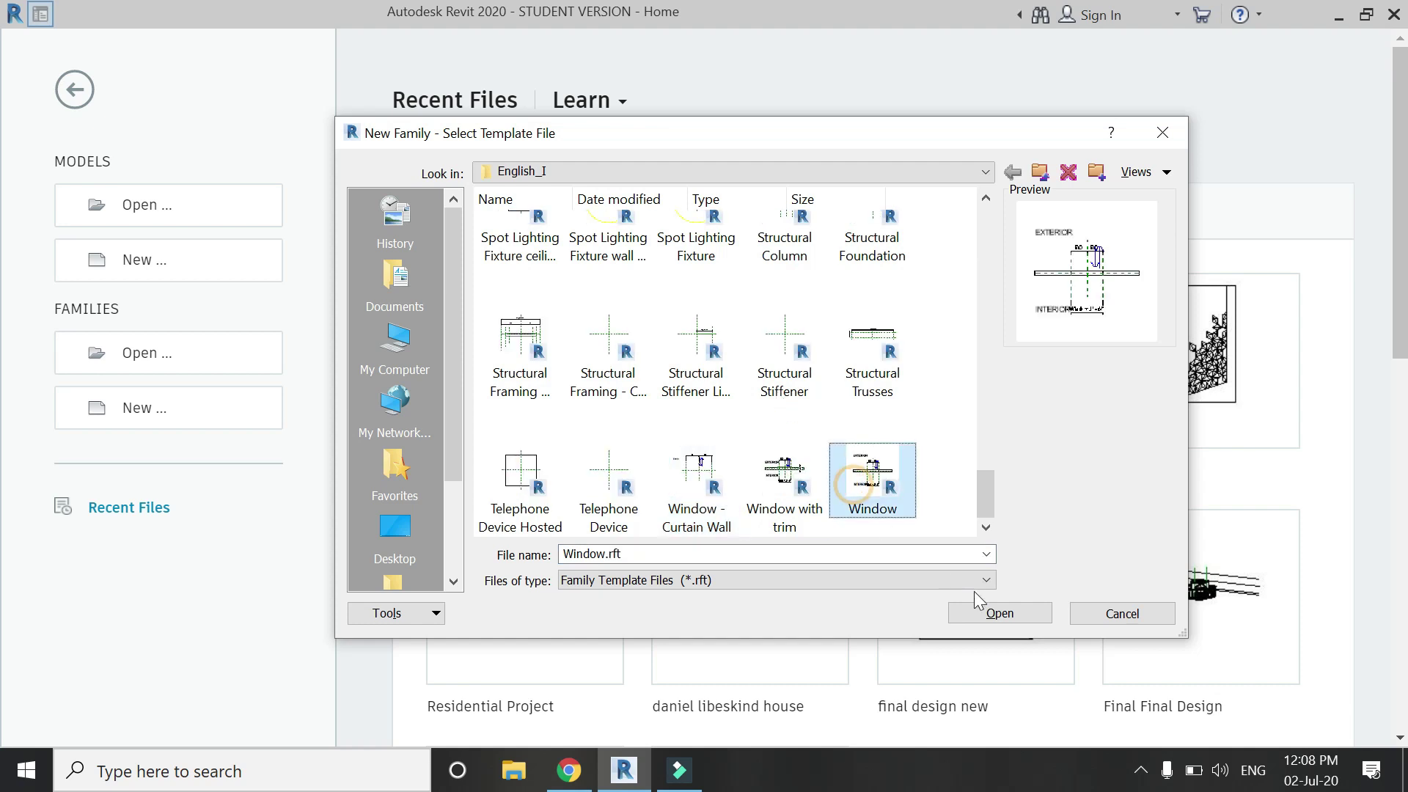
{"action": "left_click", "coordinate": [1000, 613]}
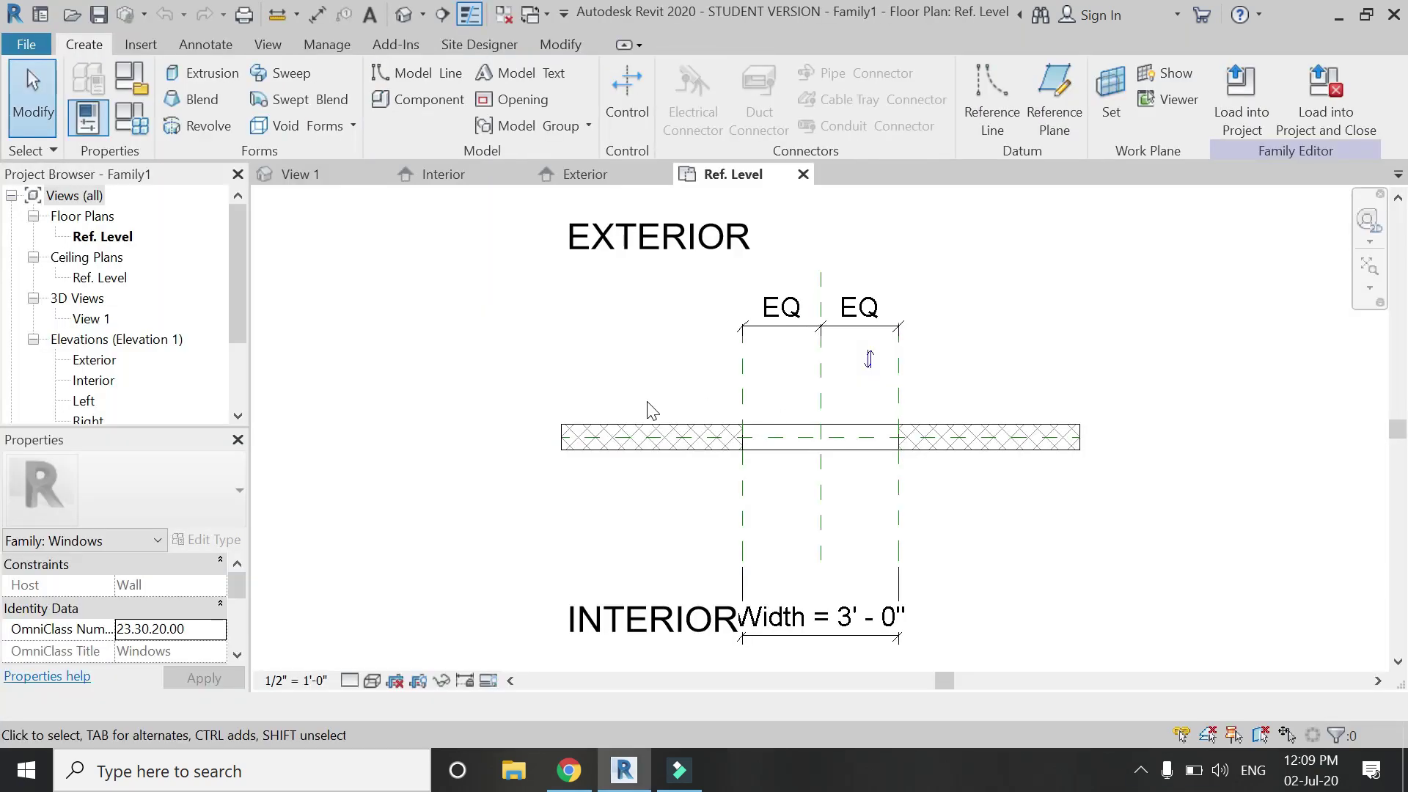
Set the Ref. Level view's scale to 6" = 1'-0" and close the Exterior elevation view.
{"action": "left_click", "coordinate": [310, 689]}
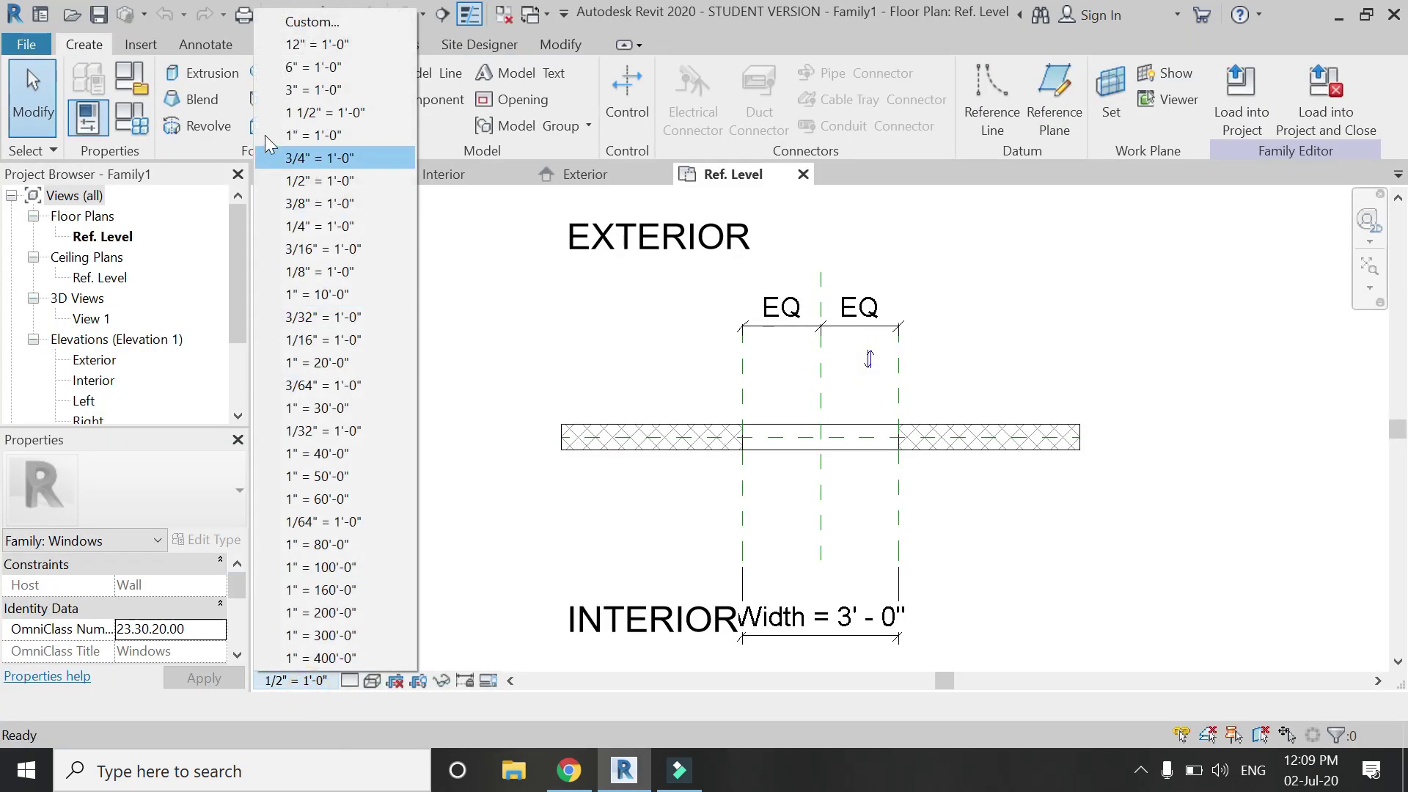
{"action": "left_click", "coordinate": [280, 64]}
{"action": "scroll", "coordinate": [794, 435], "scroll_direction": "up", "scroll_amount": 1}
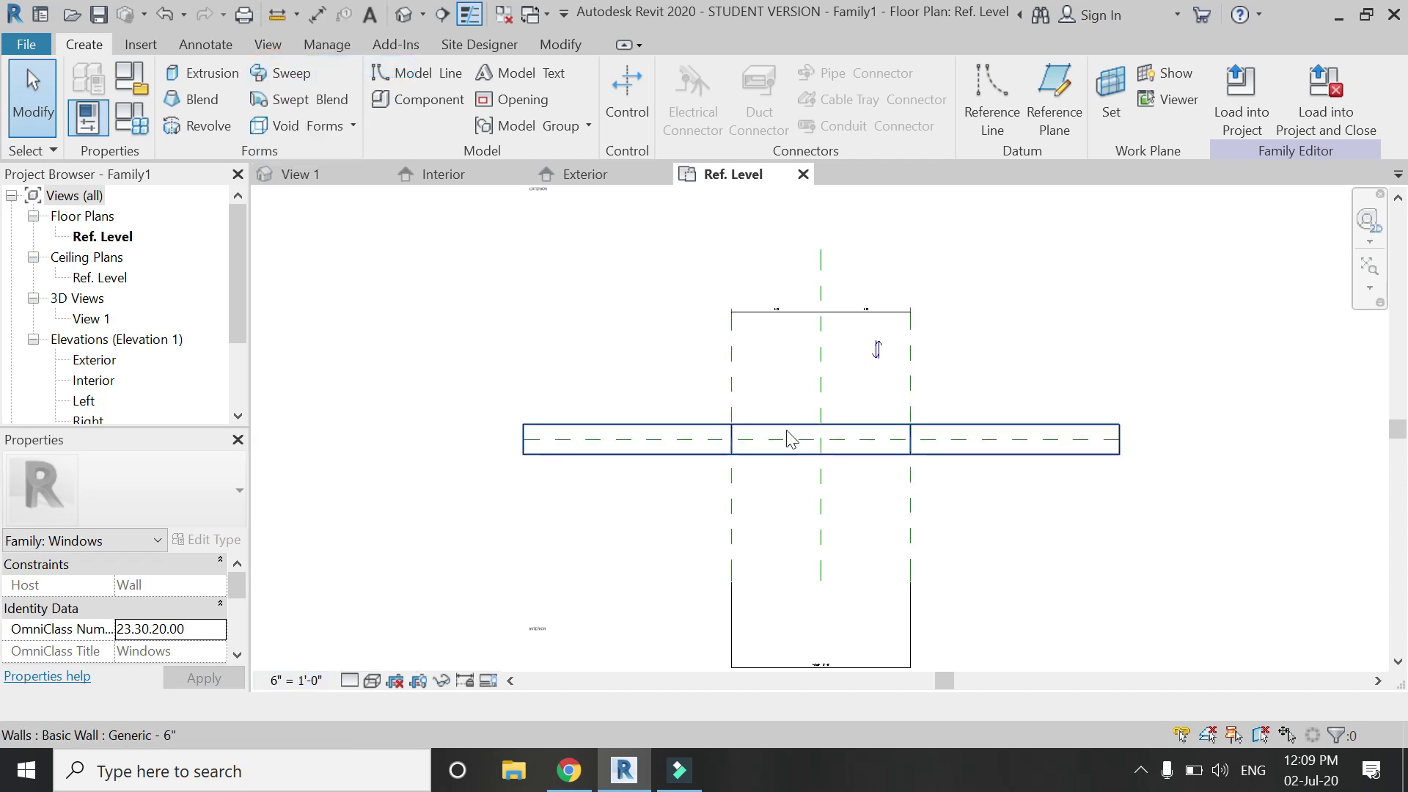
{"action": "left_click", "coordinate": [662, 174]}
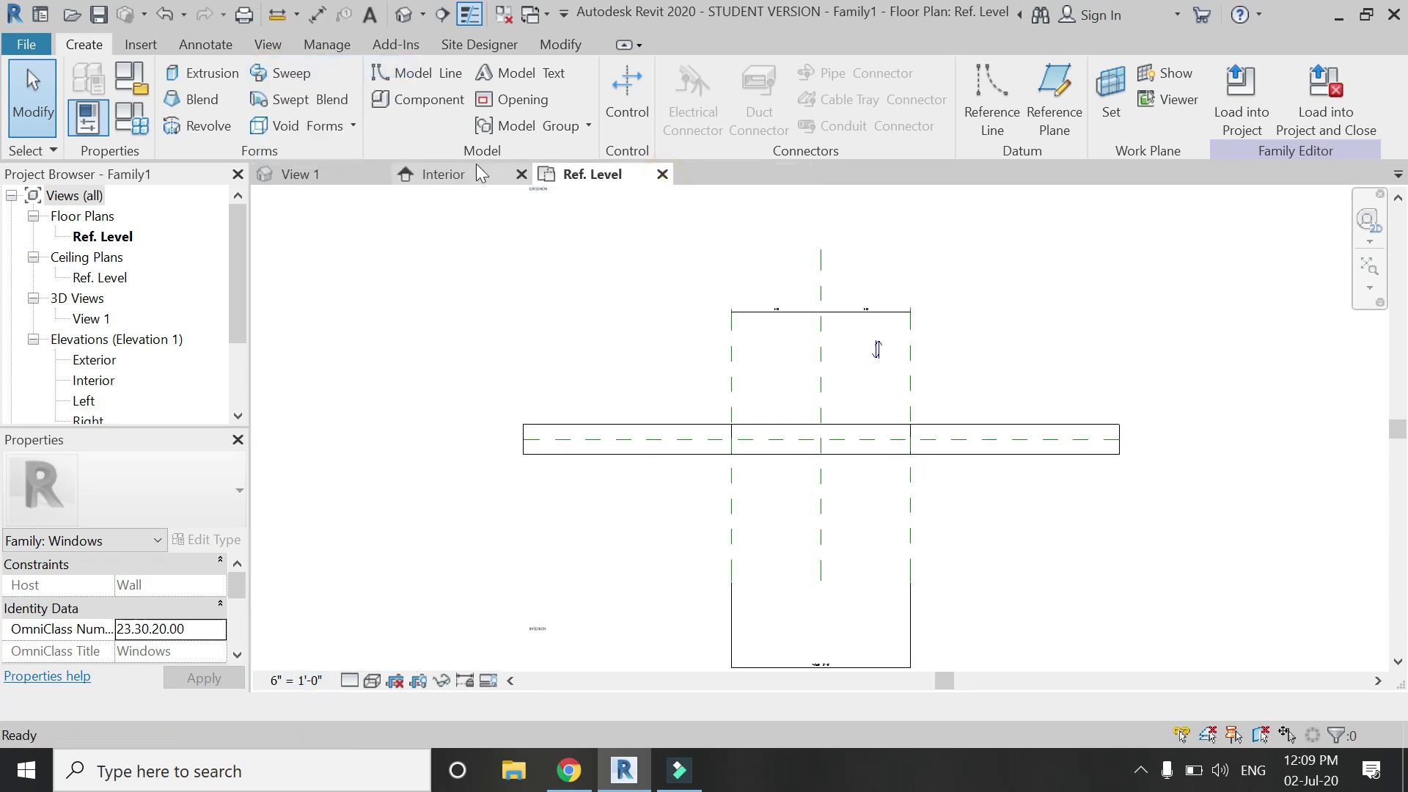
In the Interior elevation, set the family's Height to 8' 0", Width to 8' 0" and Default Sill Height to 2' 0".
{"action": "left_click", "coordinate": [473, 174]}
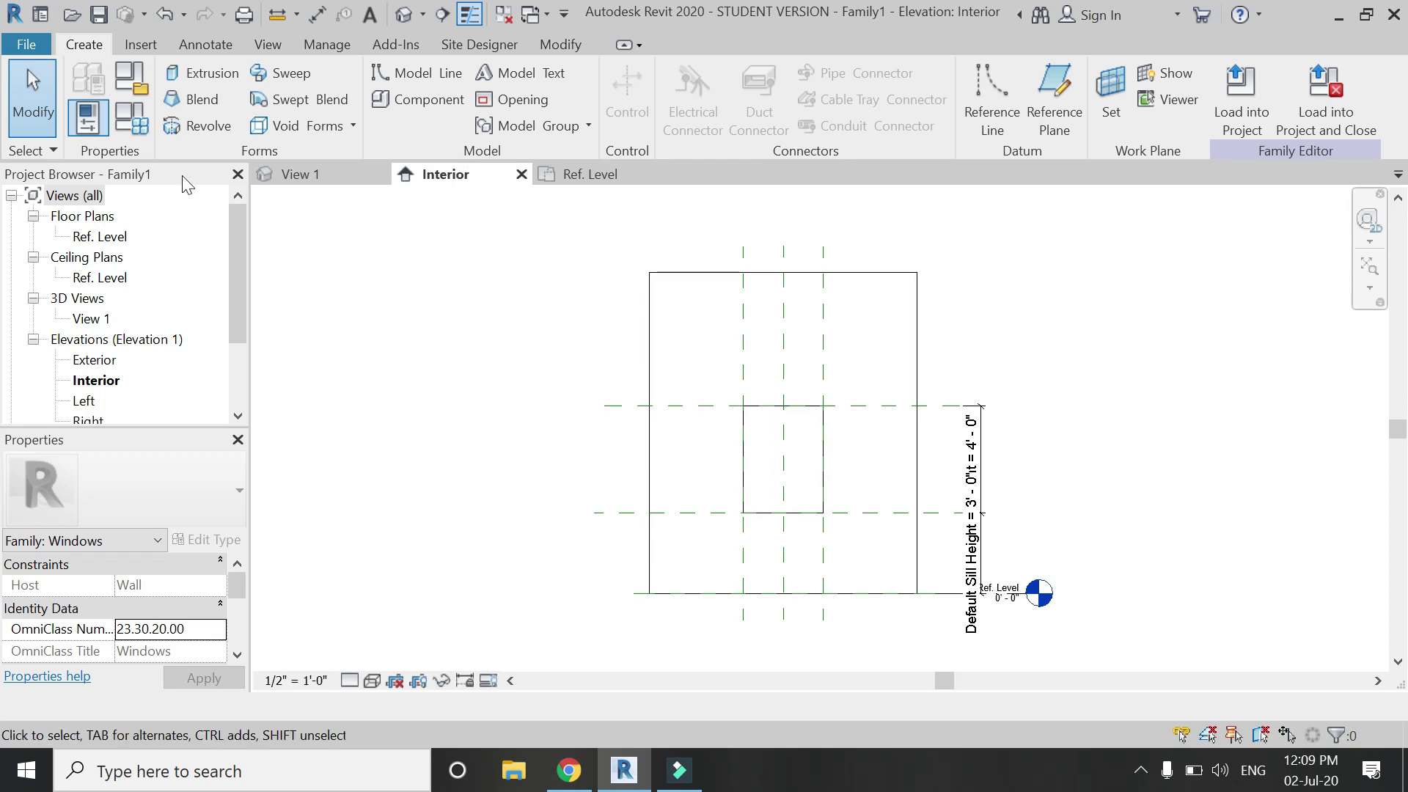
{"action": "left_click", "coordinate": [143, 130]}
{"action": "left_click", "coordinate": [297, 323]}
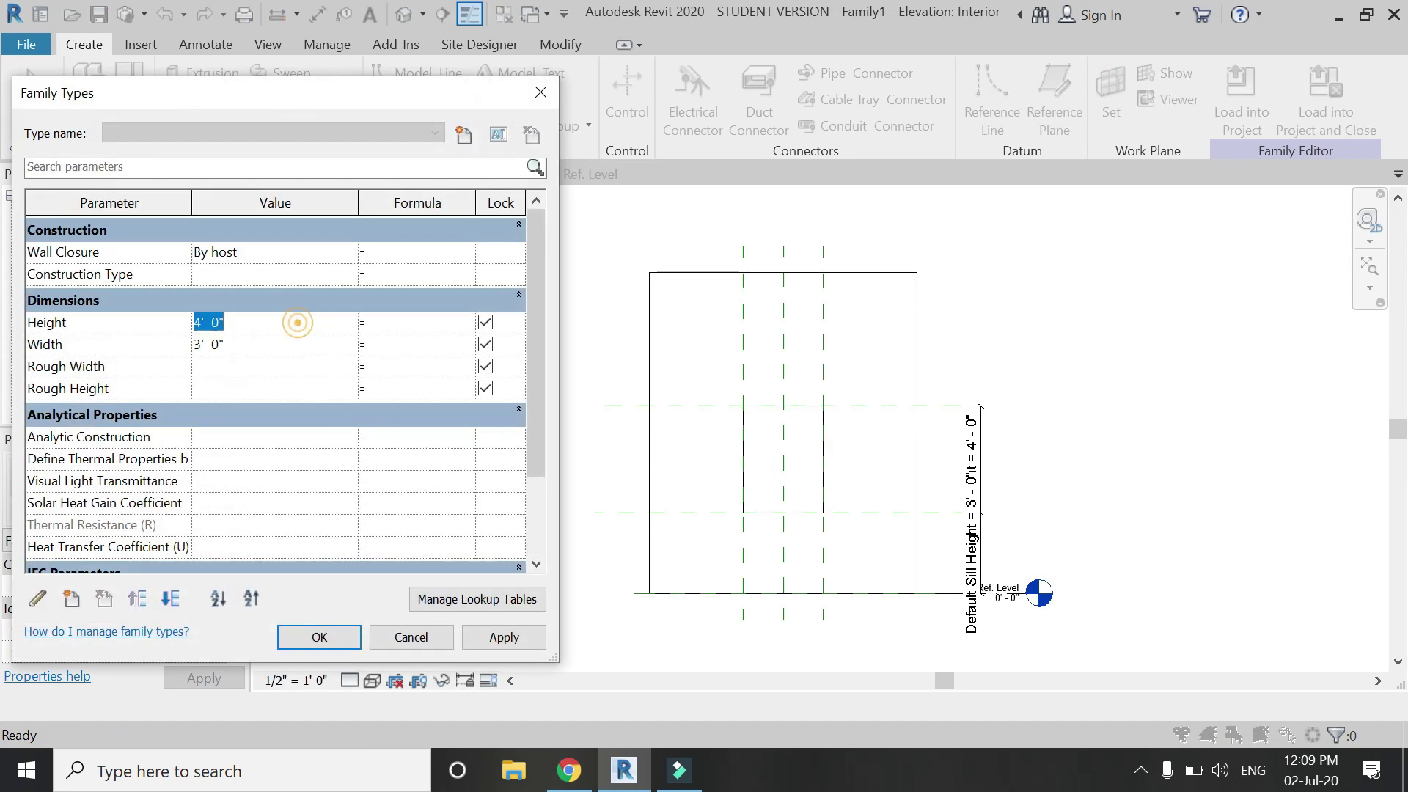
{"action": "left_click", "coordinate": [301, 346]}
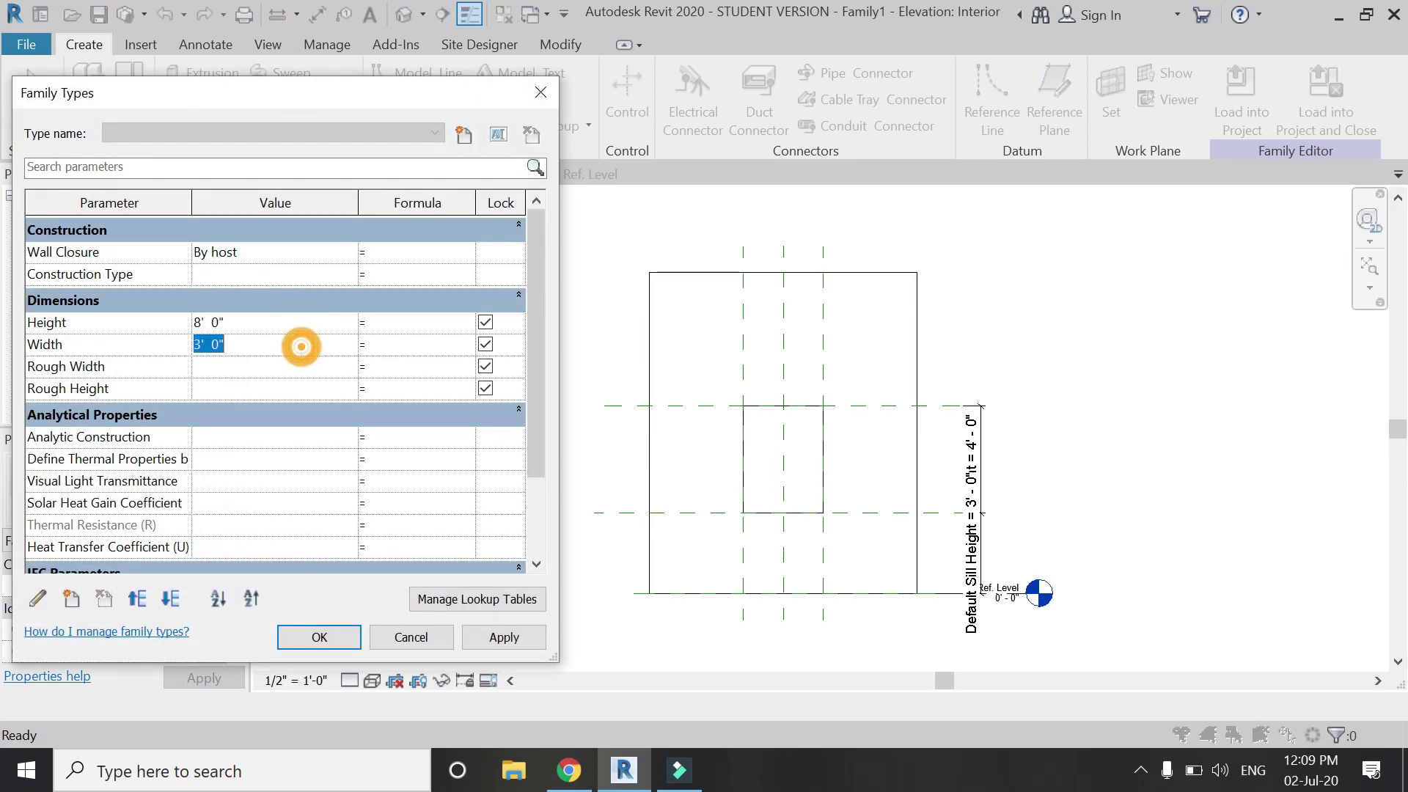
{"action": "scroll", "coordinate": [315, 440], "scroll_direction": "down", "scroll_amount": 3}
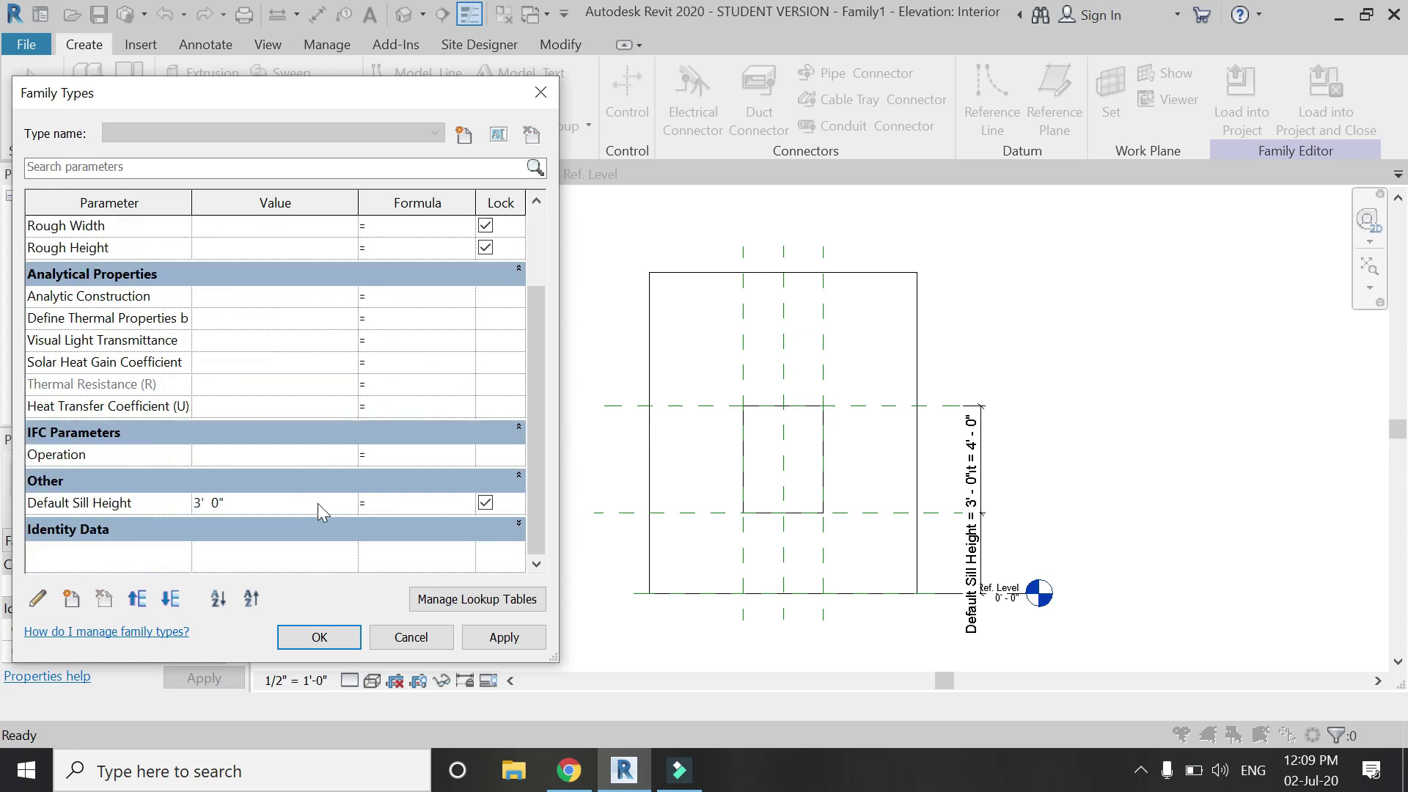
{"action": "left_click", "coordinate": [319, 503]}
{"action": "left_click", "coordinate": [503, 637]}
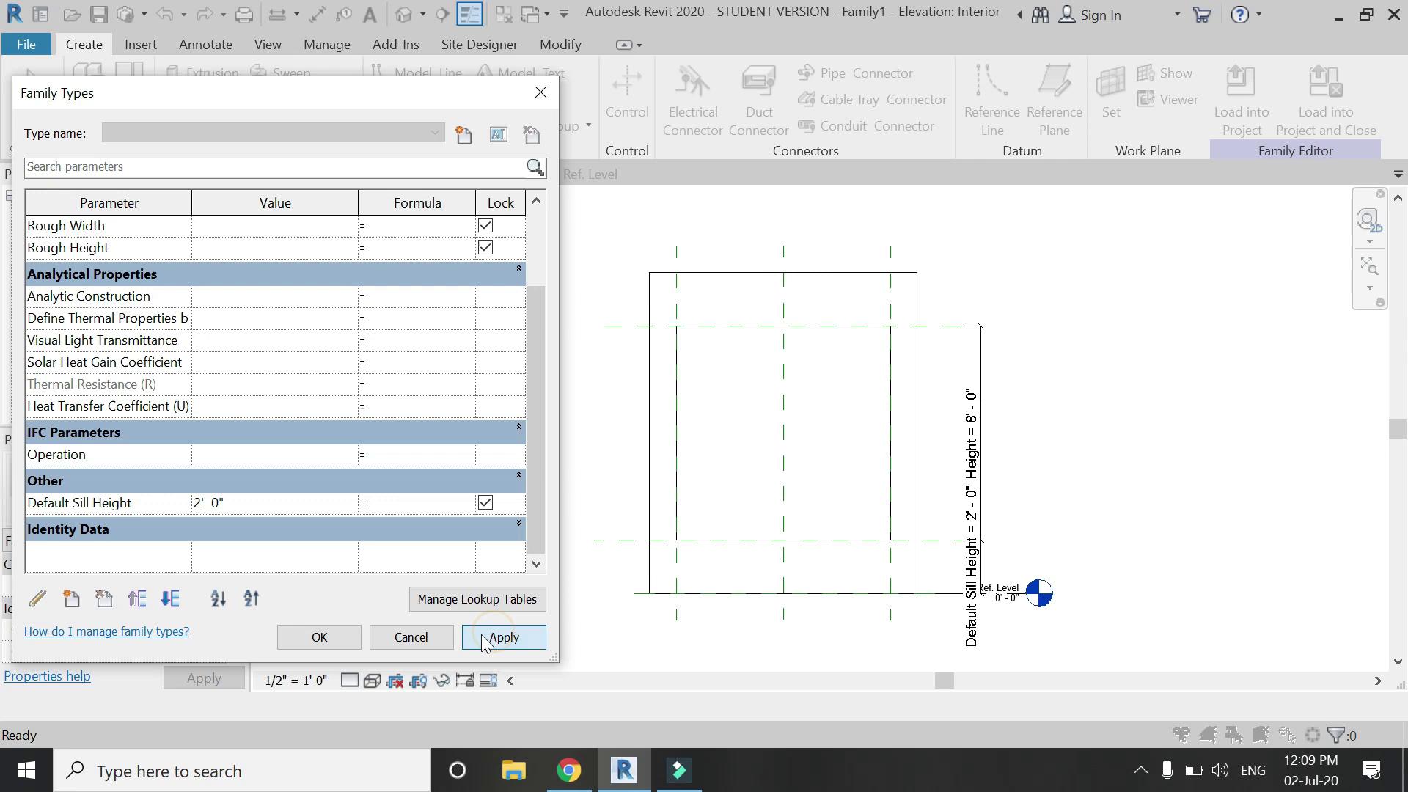
{"action": "left_click", "coordinate": [317, 638]}
{"action": "scroll", "coordinate": [933, 469], "scroll_direction": "up", "scroll_amount": 2}
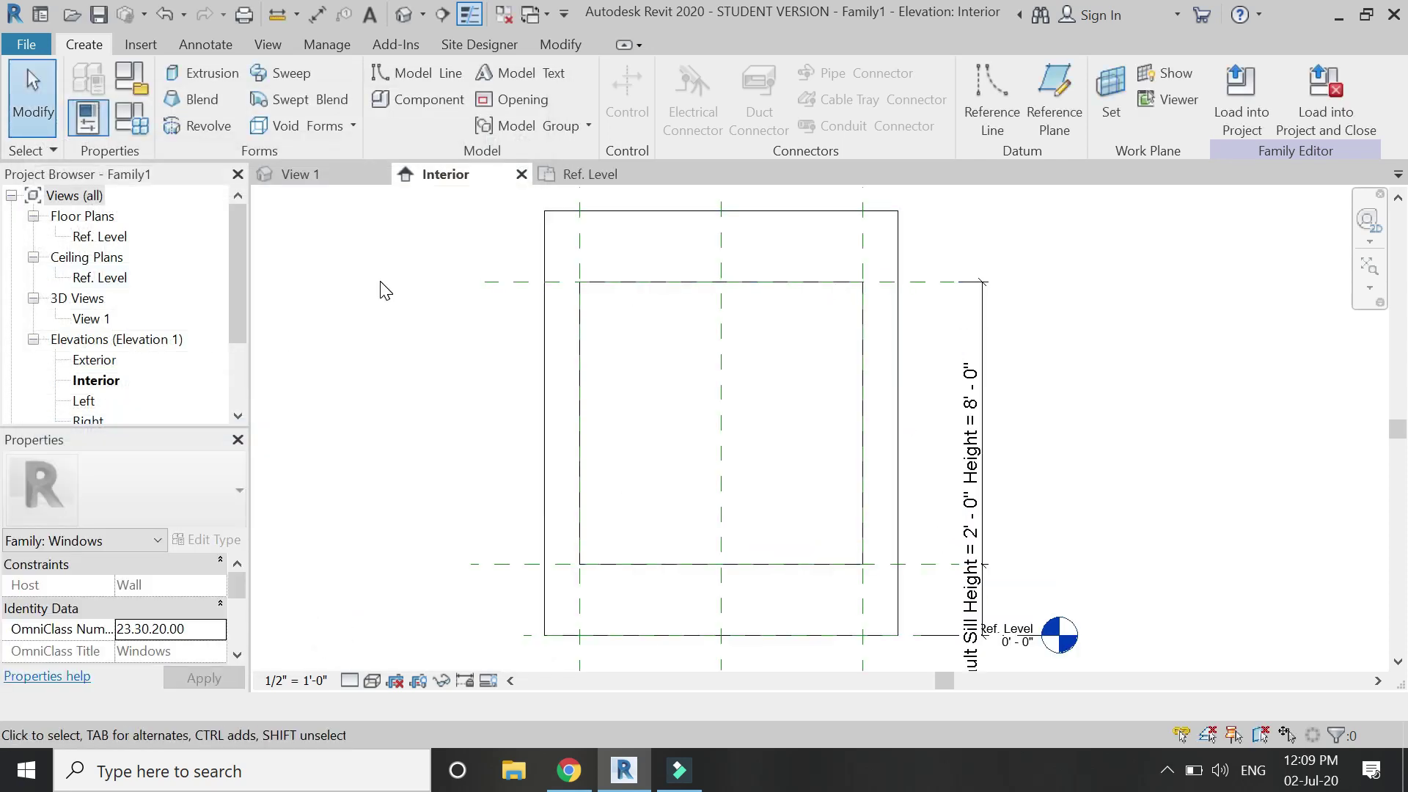
In the Ref. Level plan, draw a vertical reference plane across the wall, just inside the opening's left edge.
{"action": "left_click", "coordinate": [550, 176]}
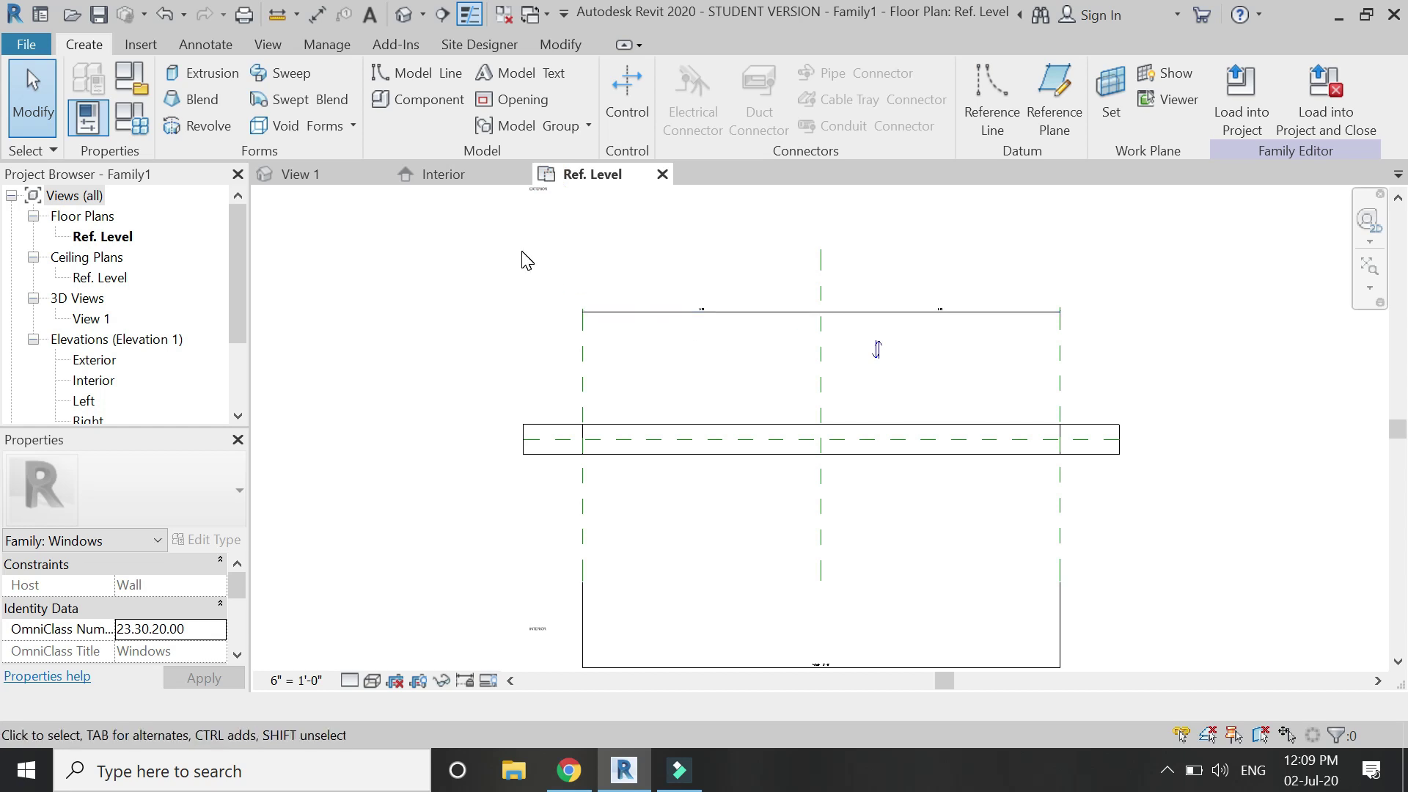
{"action": "scroll", "coordinate": [786, 418], "scroll_direction": "up", "scroll_amount": 3}
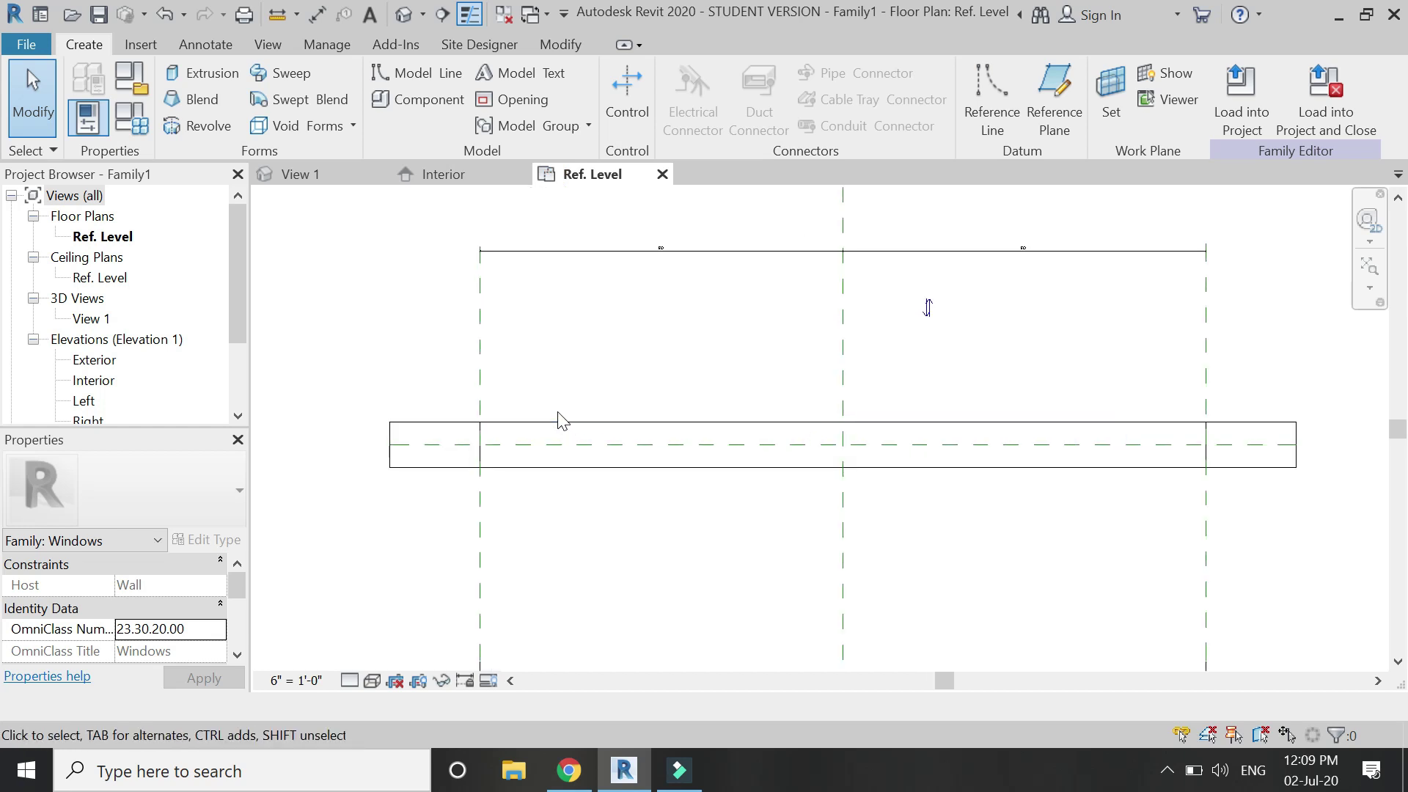
{"action": "key", "text": "r"}
{"action": "key", "text": "p"}
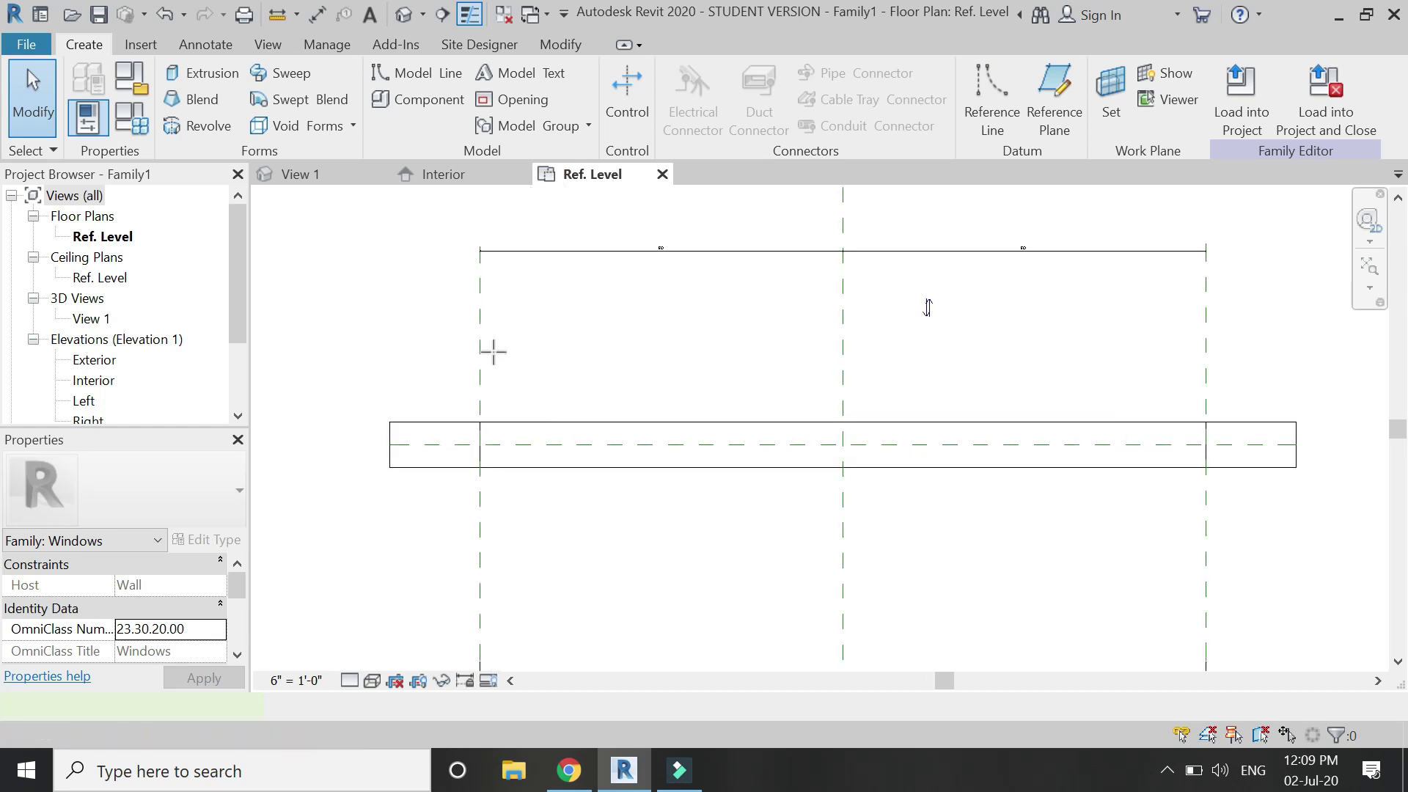
{"action": "left_click", "coordinate": [493, 269]}
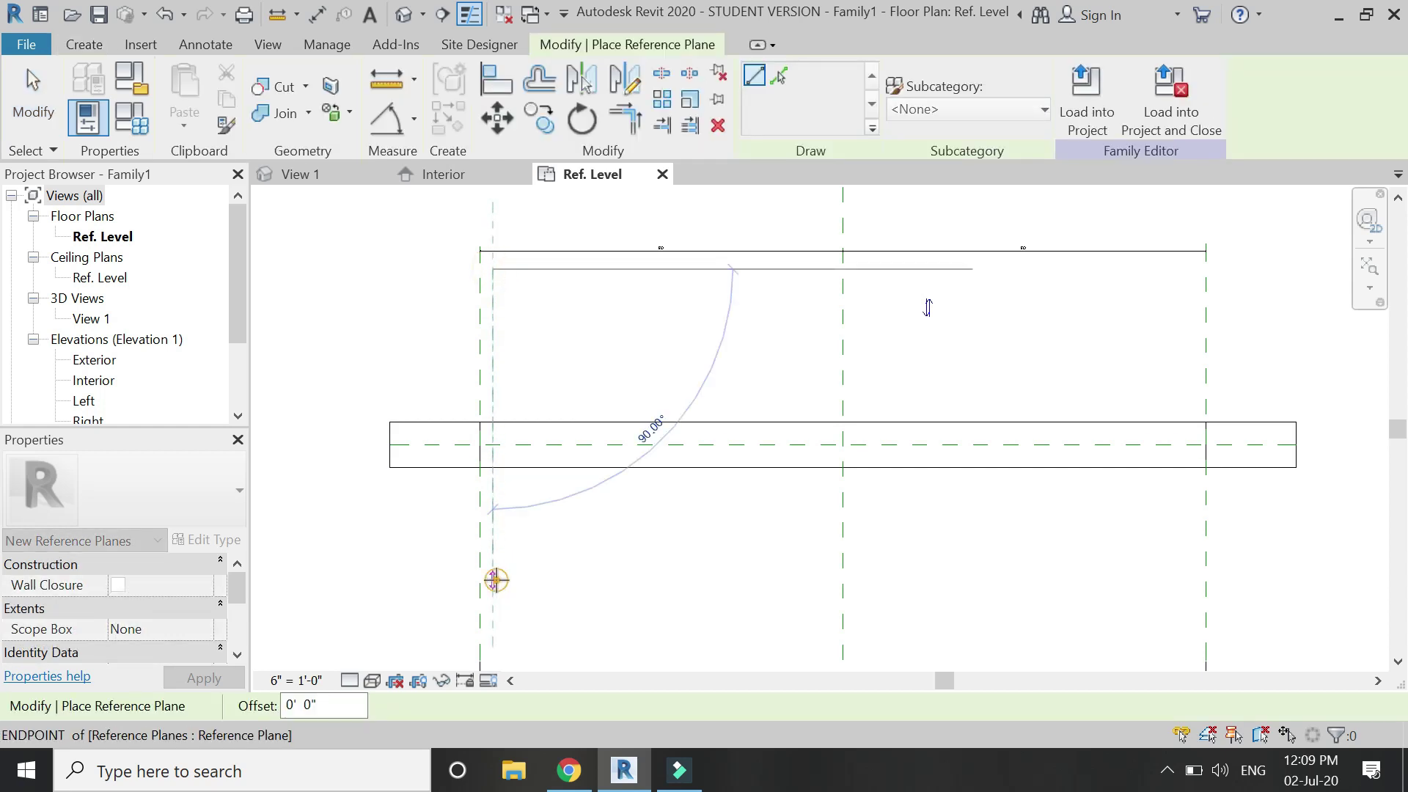
{"action": "left_click", "coordinate": [493, 580]}
Add an aligned dimension between the opening's left reference plane and the new reference plane beside it.
{"action": "left_click", "coordinate": [415, 118]}
{"action": "left_click", "coordinate": [407, 156]}
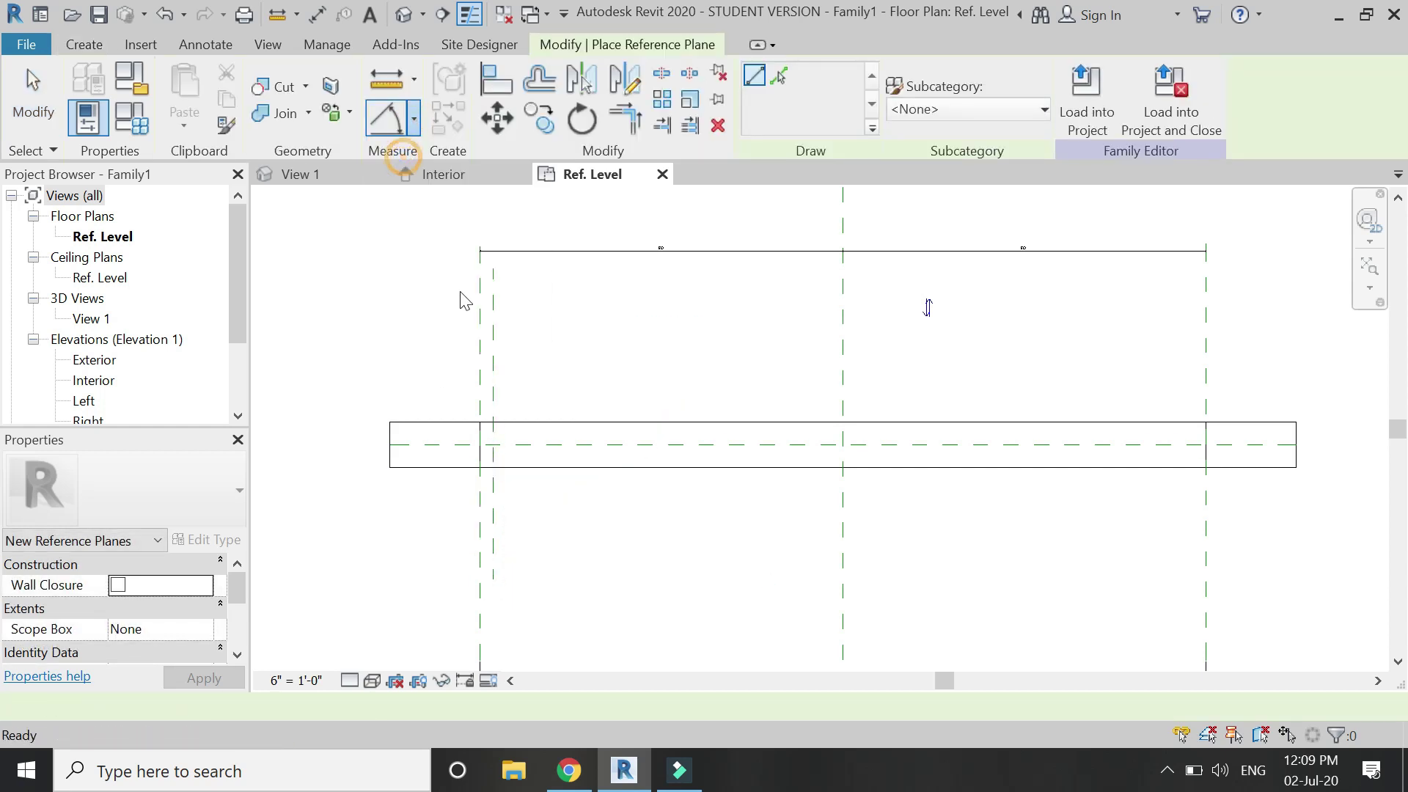
{"action": "scroll", "coordinate": [485, 410], "scroll_direction": "up", "scroll_amount": 2}
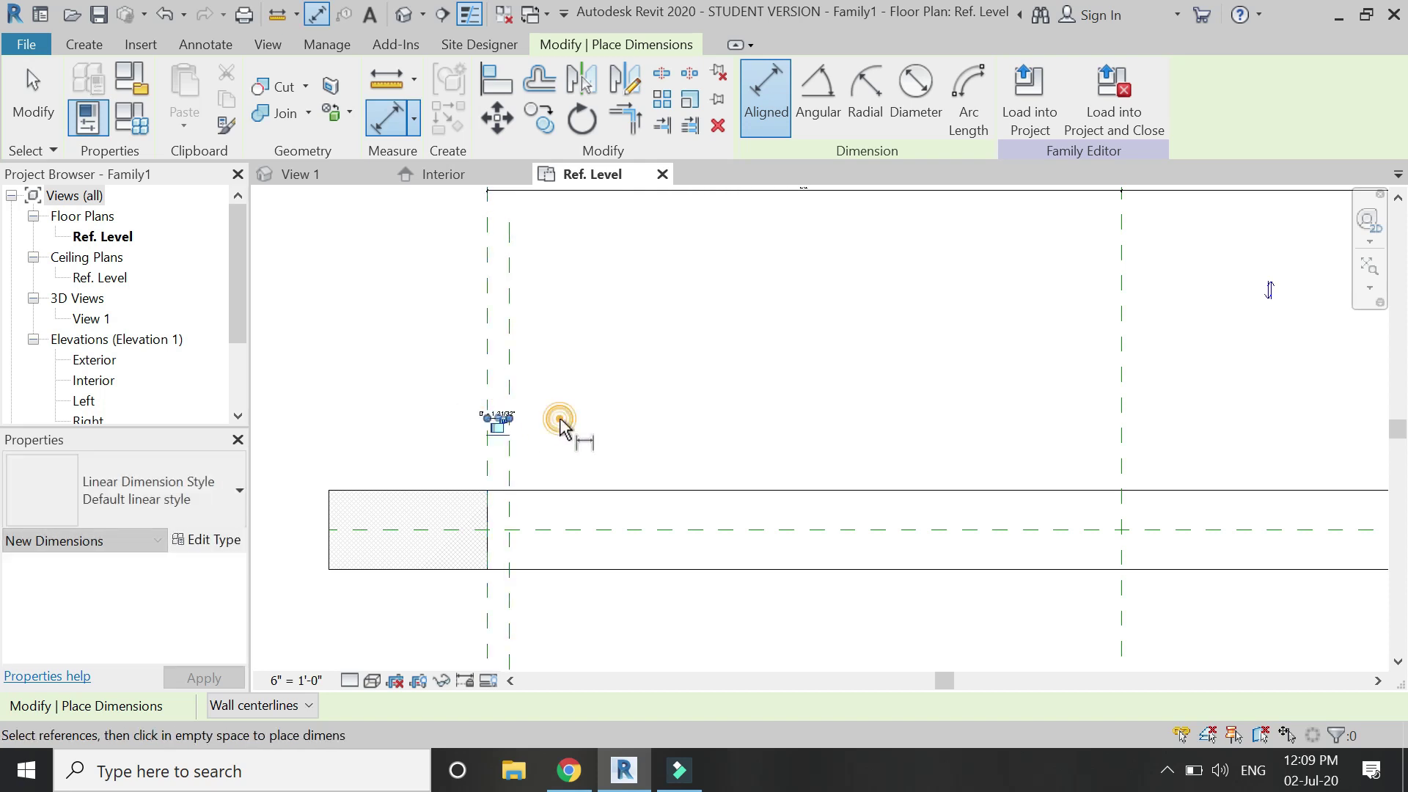
{"action": "key", "text": "Escape"}
{"action": "key", "text": "Escape"}
Set the new reference plane's distance from the opening's left edge to 2" and lock the dimension.
{"action": "left_click", "coordinate": [509, 449]}
{"action": "scroll", "coordinate": [501, 421], "scroll_direction": "up", "scroll_amount": 3}
{"action": "scroll", "coordinate": [504, 427], "scroll_direction": "up", "scroll_amount": 1}
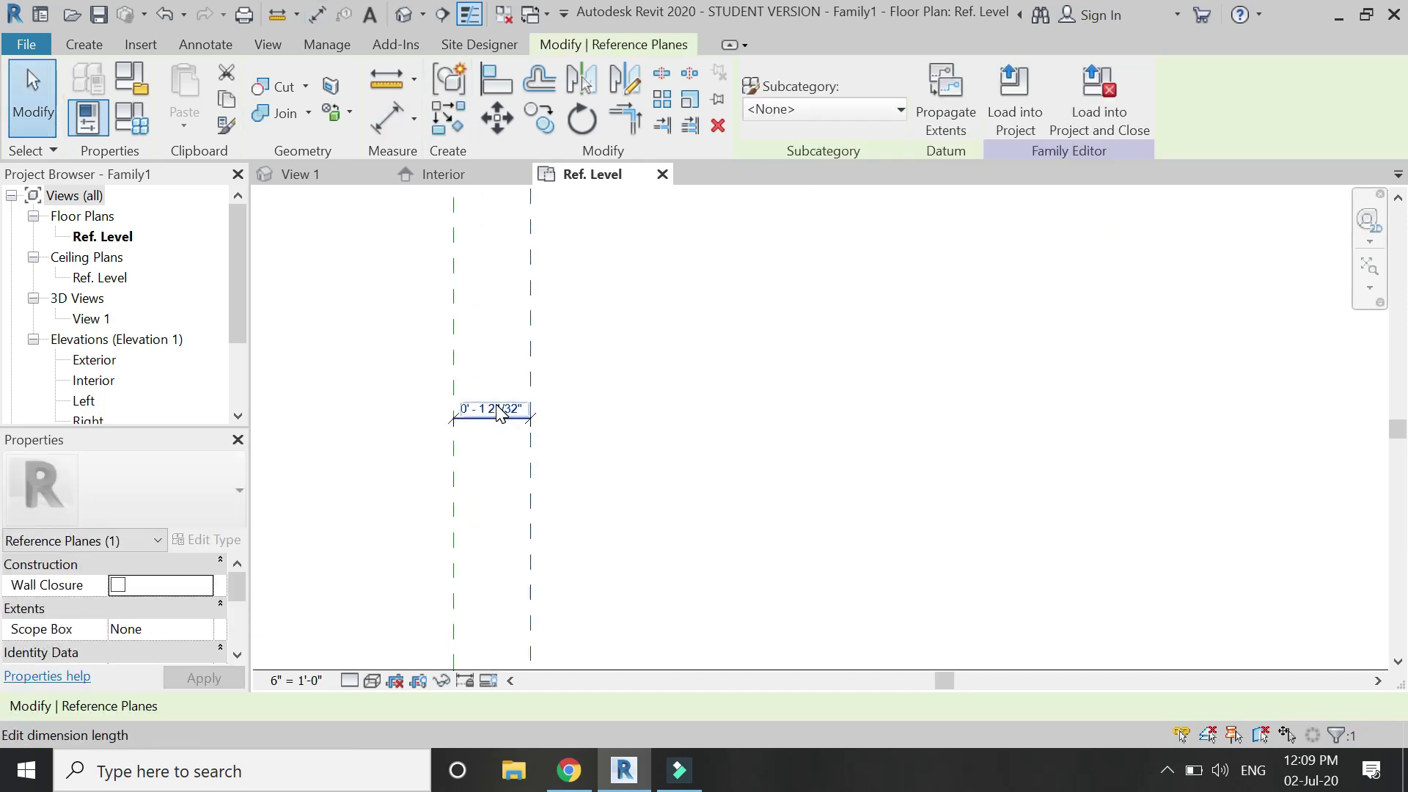
{"action": "left_click", "coordinate": [502, 410]}
{"action": "type", "text": "2"}
{"action": "key", "text": "Return"}
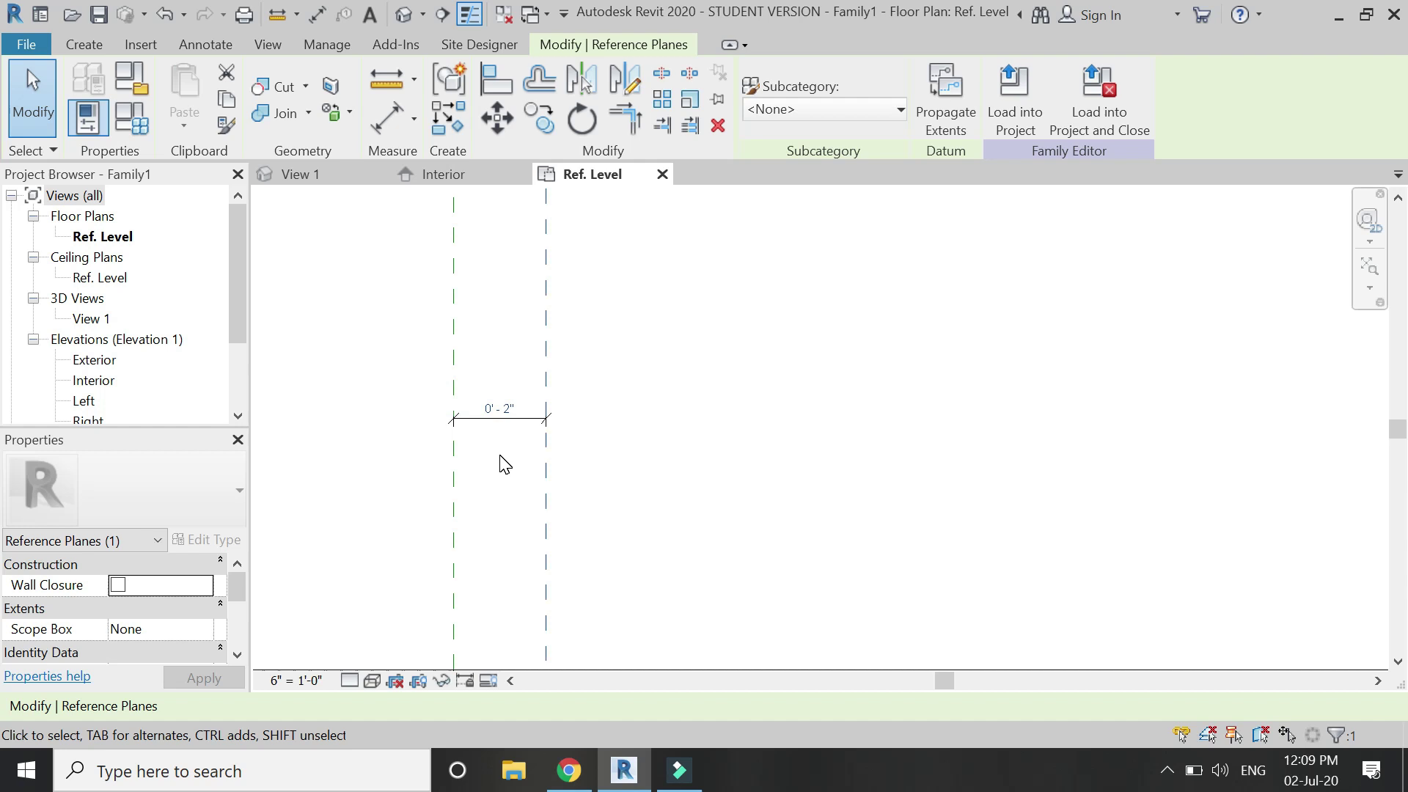
{"action": "left_click", "coordinate": [501, 448]}
{"action": "left_click", "coordinate": [506, 420]}
{"action": "left_click", "coordinate": [507, 445]}
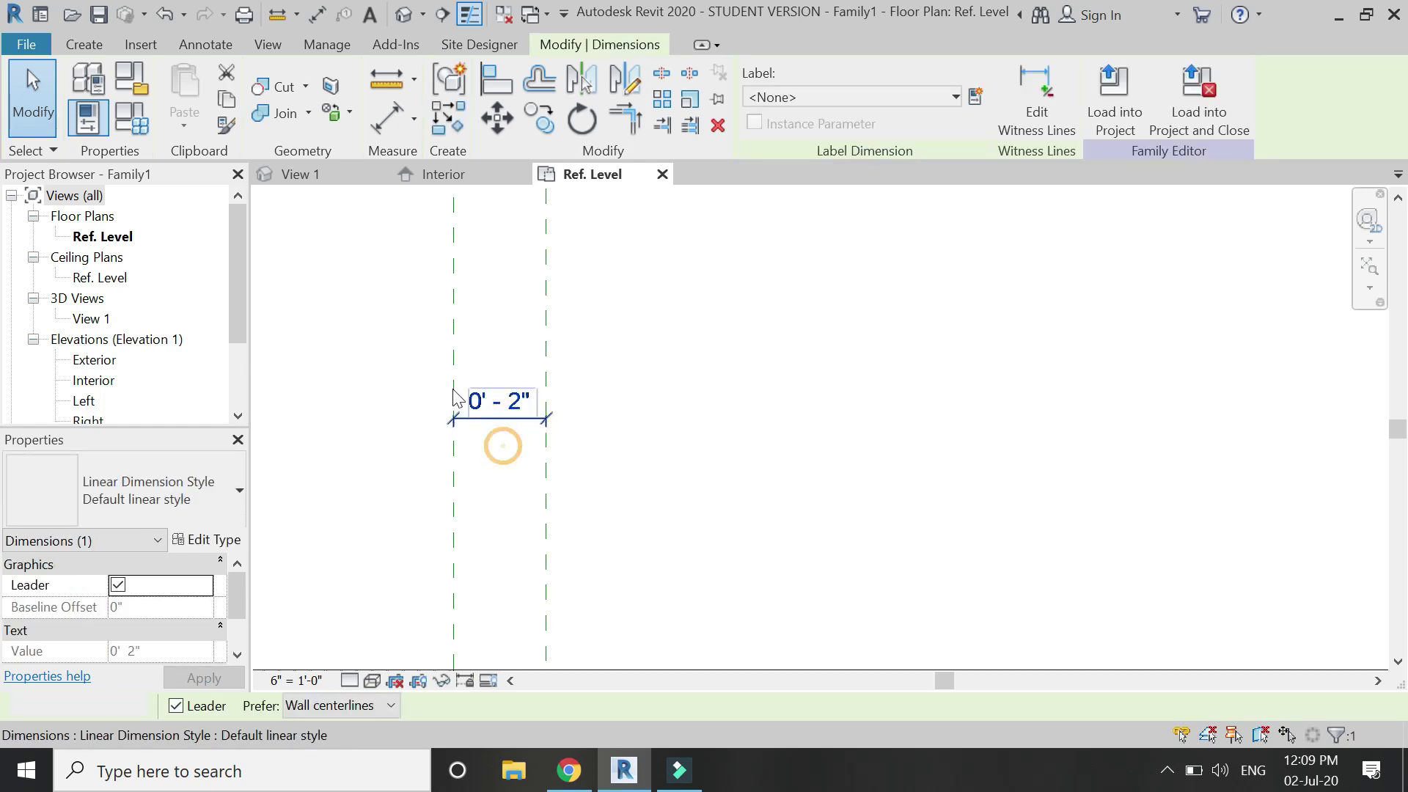
{"action": "scroll", "coordinate": [424, 337], "scroll_direction": "down", "scroll_amount": 5}
{"action": "scroll", "coordinate": [472, 411], "scroll_direction": "up", "scroll_amount": 1}
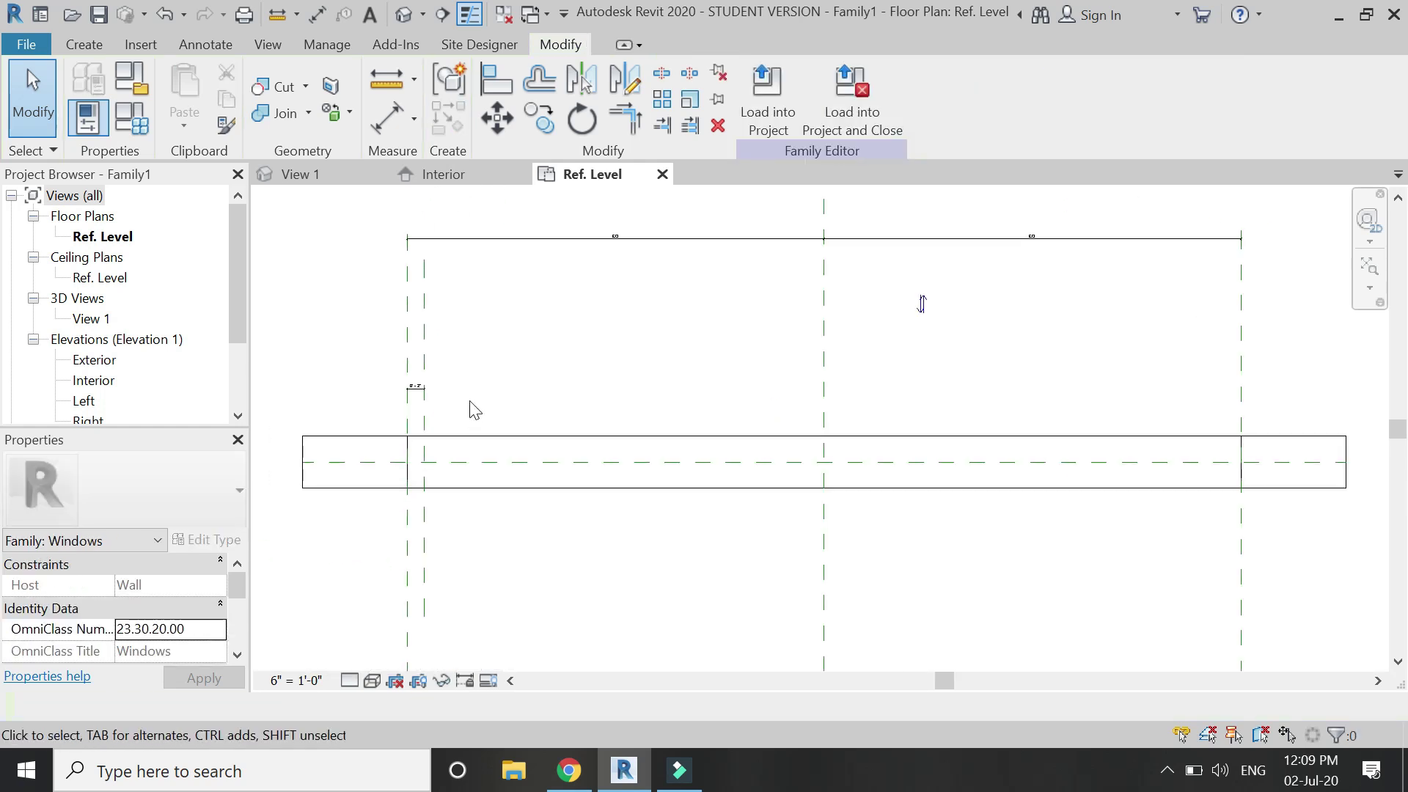
Start an extrusion and sketch a rectangle over the full opening width and wall thickness, locking its edges to the references.
{"action": "left_click", "coordinate": [84, 44]}
{"action": "left_click", "coordinate": [173, 71]}
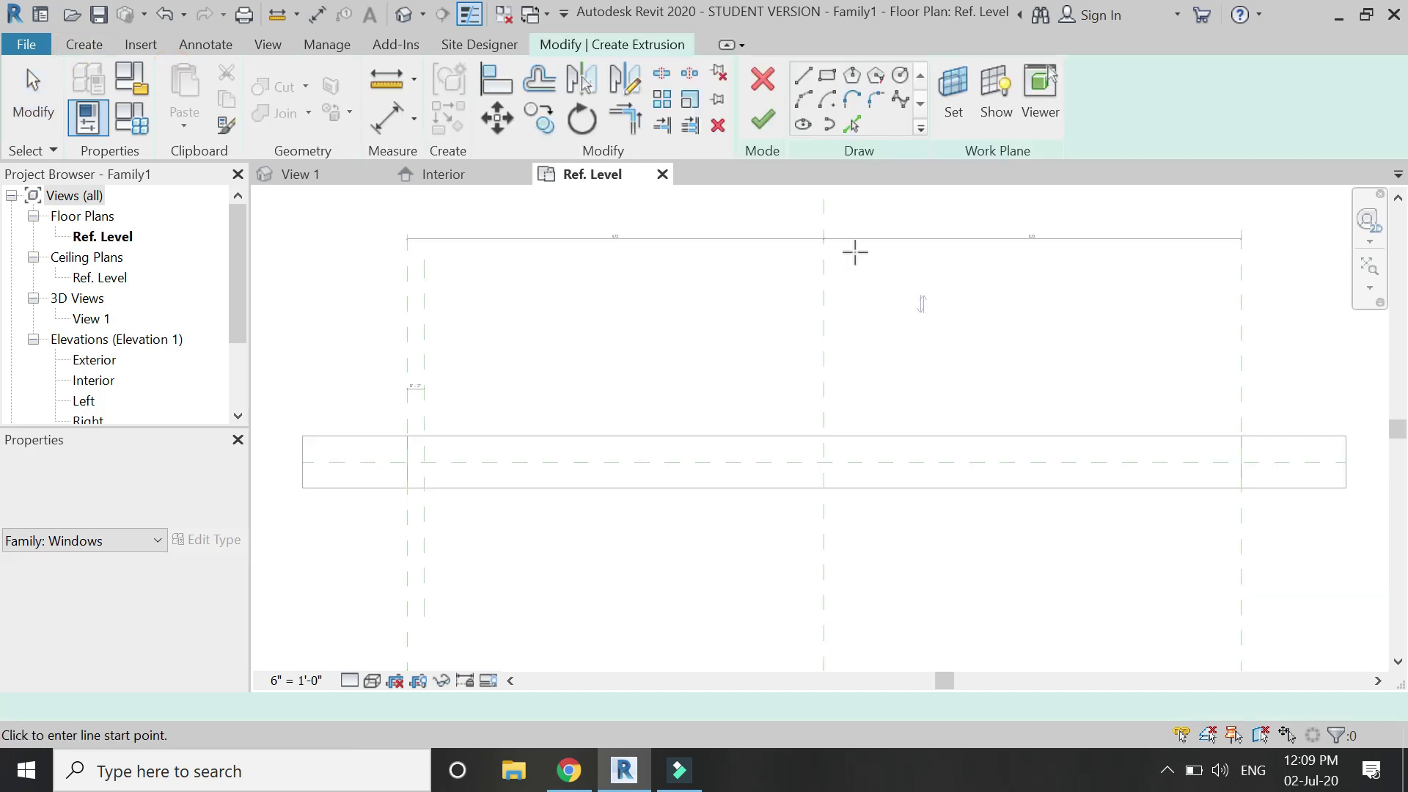
{"action": "left_click", "coordinate": [826, 78]}
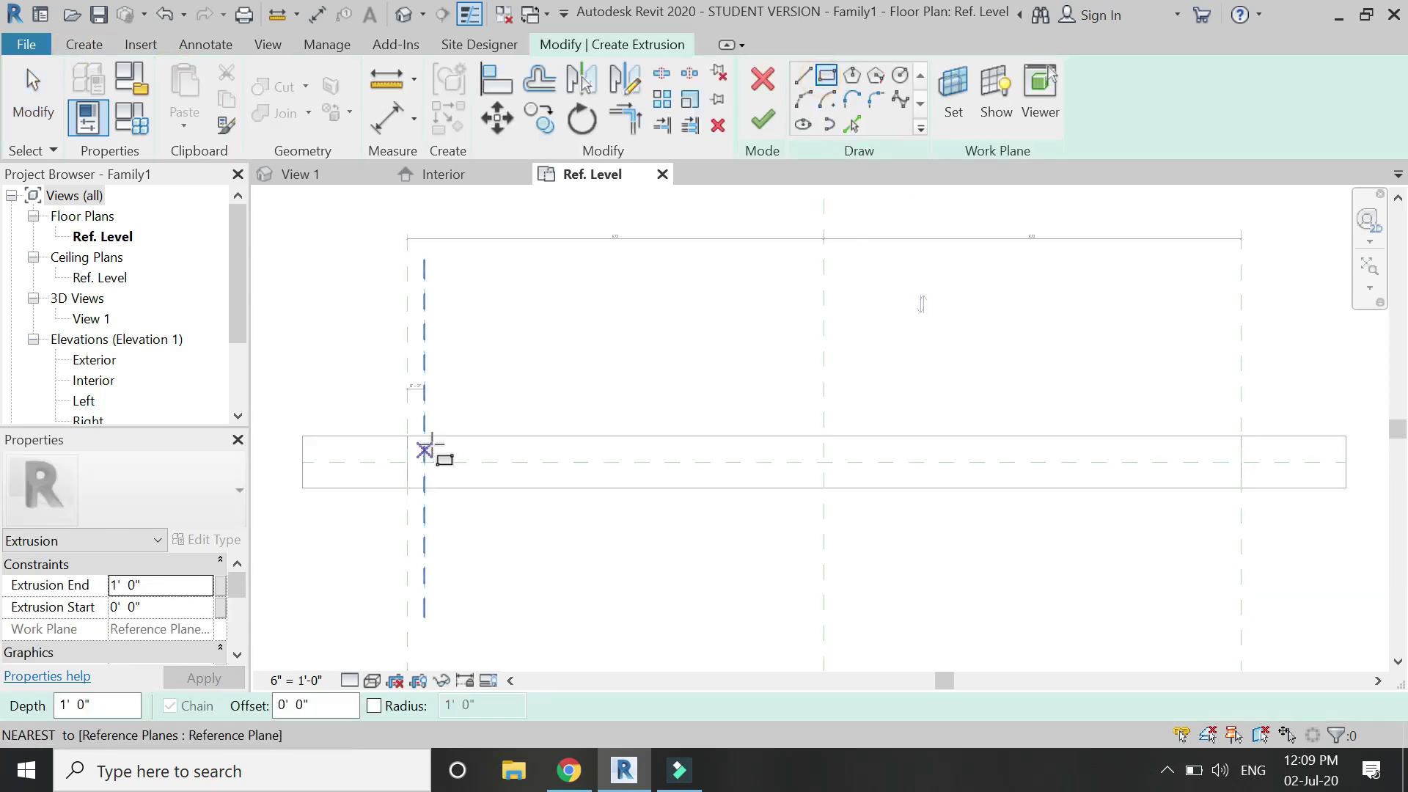
{"action": "left_click", "coordinate": [408, 437]}
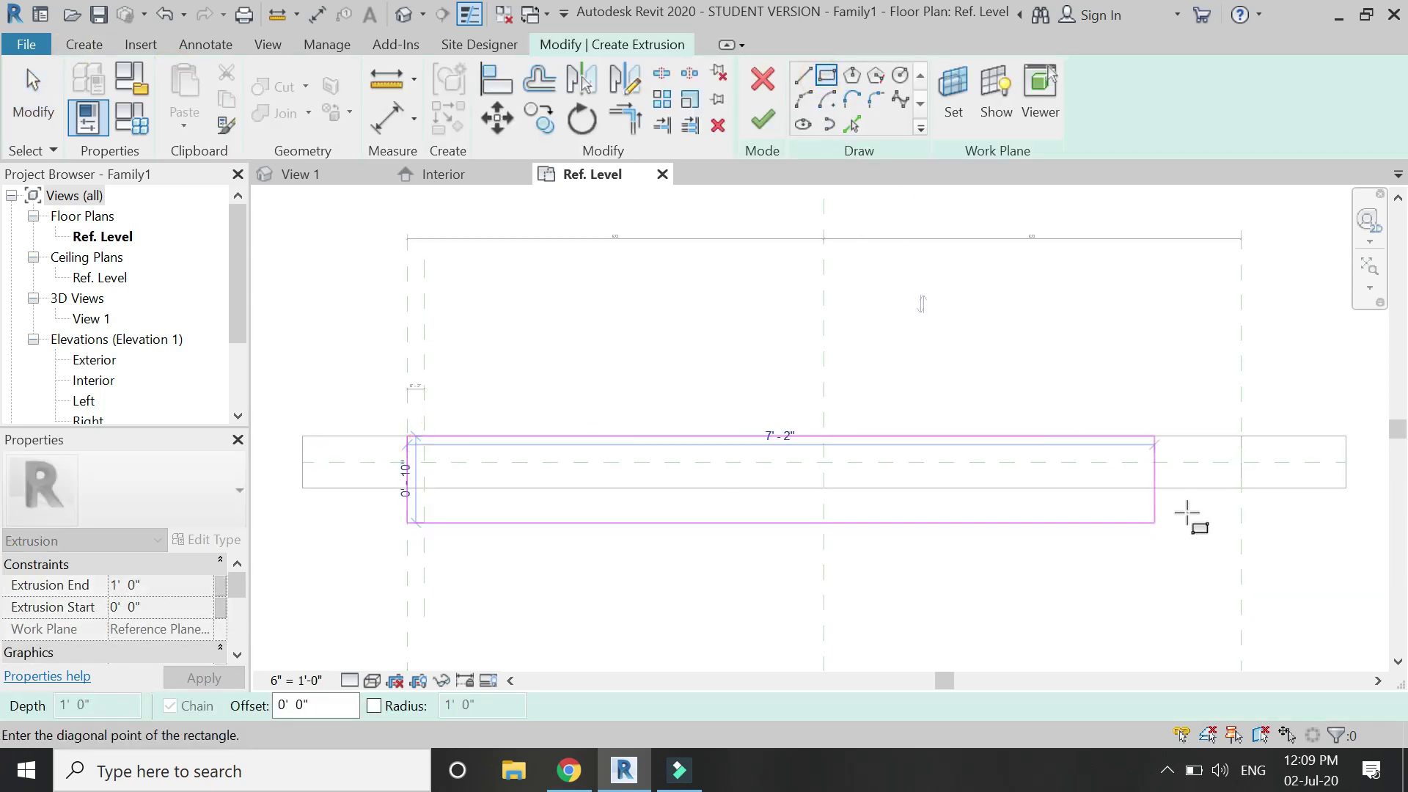
{"action": "left_click", "coordinate": [1240, 488]}
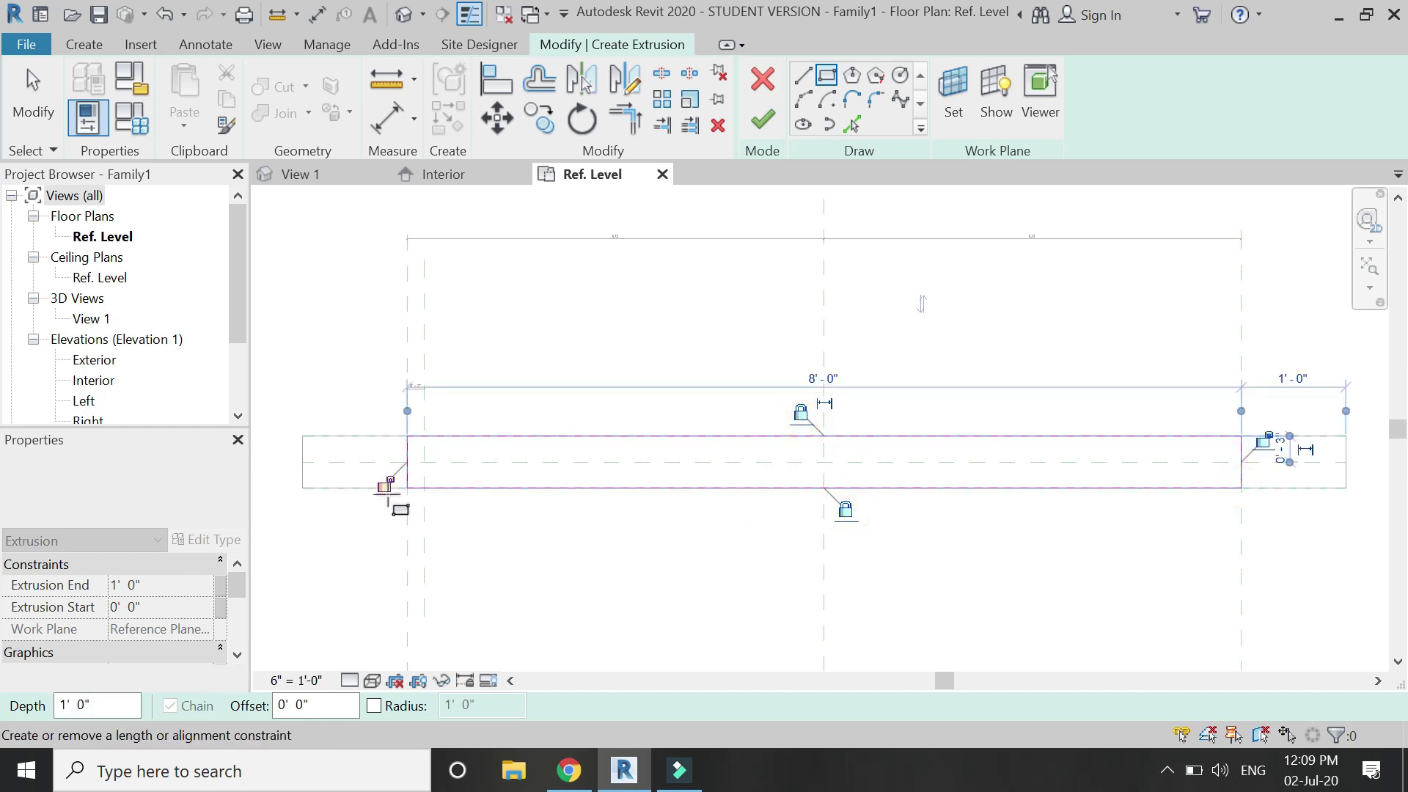
{"action": "scroll", "coordinate": [315, 503], "scroll_direction": "down", "scroll_amount": 1}
{"action": "key", "text": "Escape"}
Sketch a 45° diagonal line from the rectangle's upper right corner to its lower edge.
{"action": "scroll", "coordinate": [1141, 473], "scroll_direction": "up", "scroll_amount": 3}
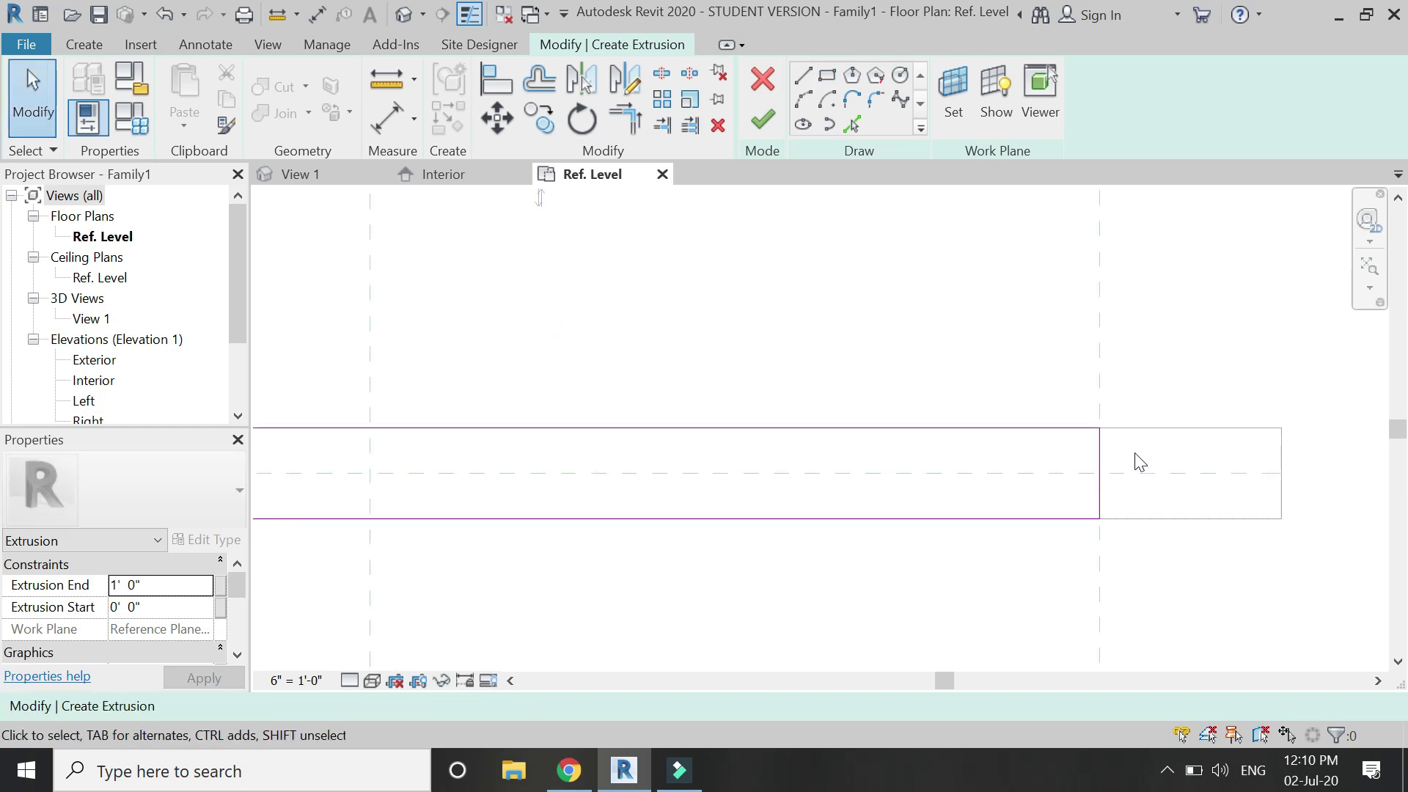
{"action": "left_click", "coordinate": [800, 78]}
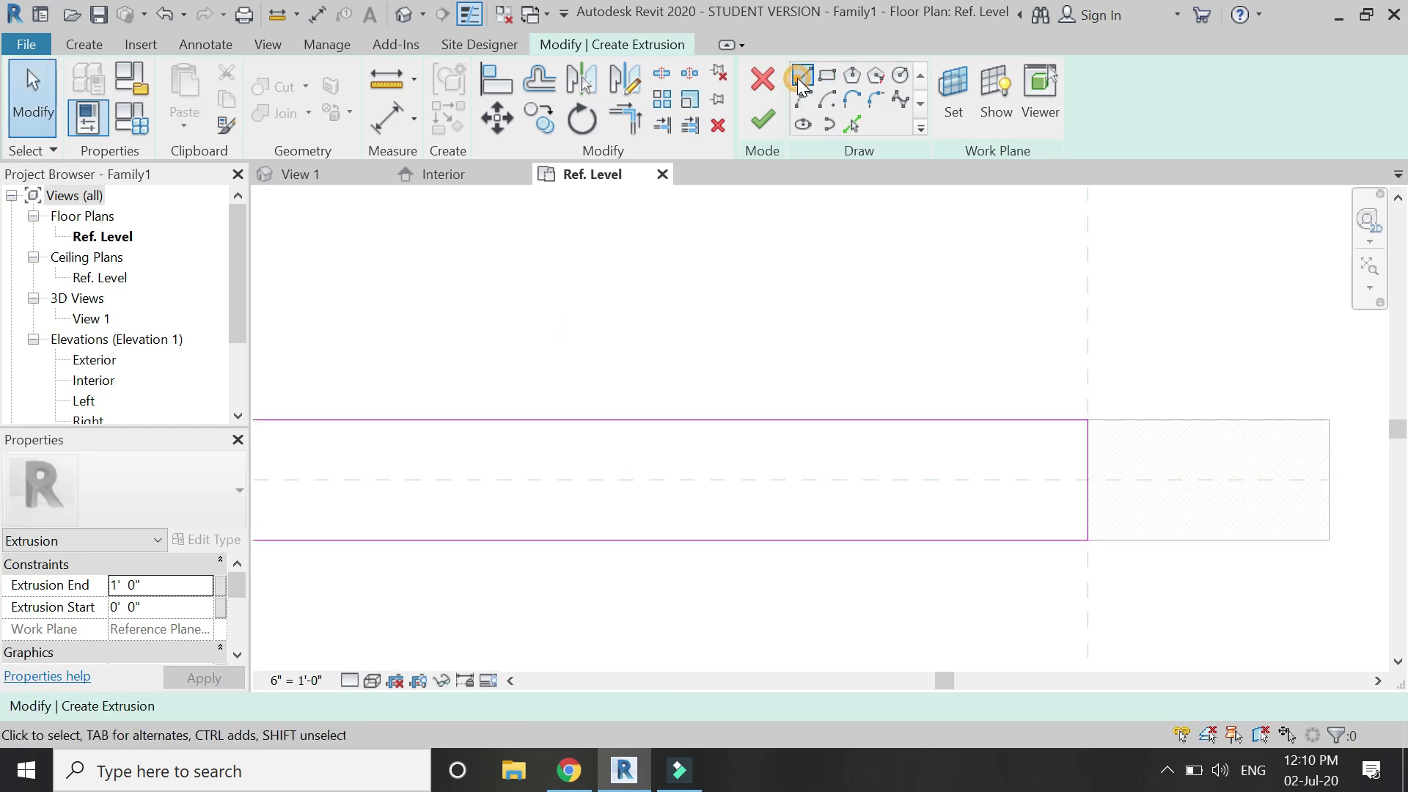
{"action": "left_click", "coordinate": [1088, 421]}
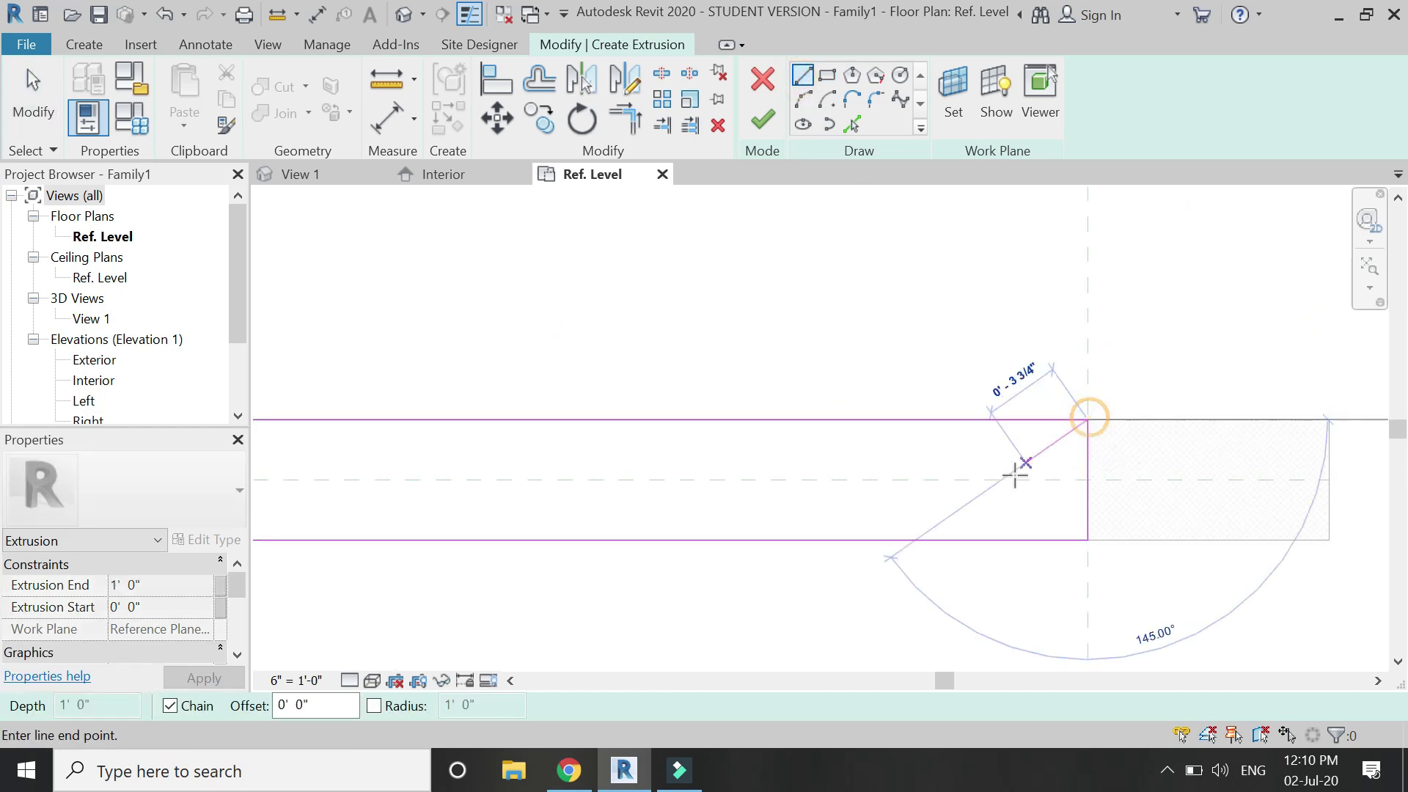
{"action": "left_click", "coordinate": [965, 539]}
{"action": "key", "text": "Escape"}
{"action": "key", "text": "Escape"}
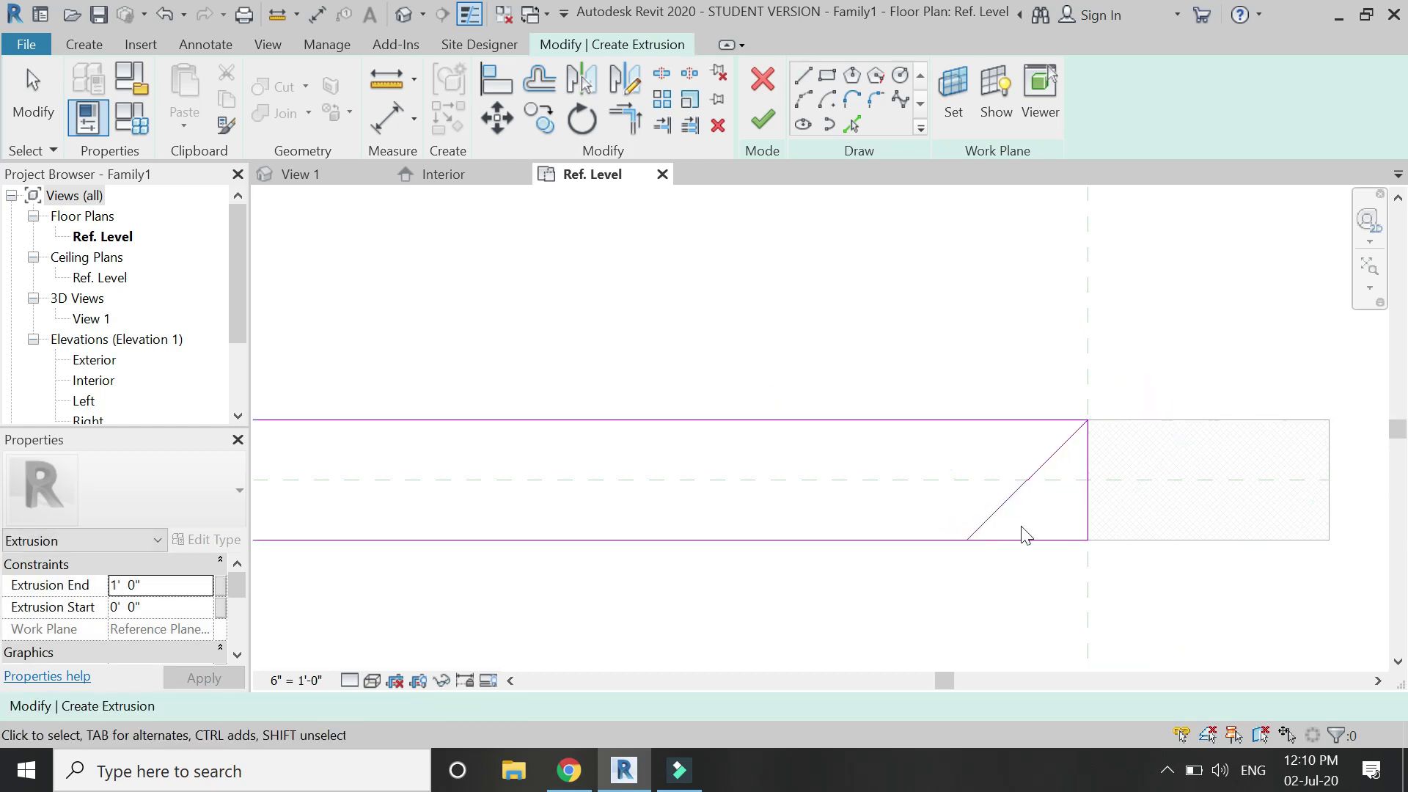
Trim the rectangle's lower edge to the diagonal and delete the vertical line at its right end.
{"action": "left_click", "coordinate": [995, 510]}
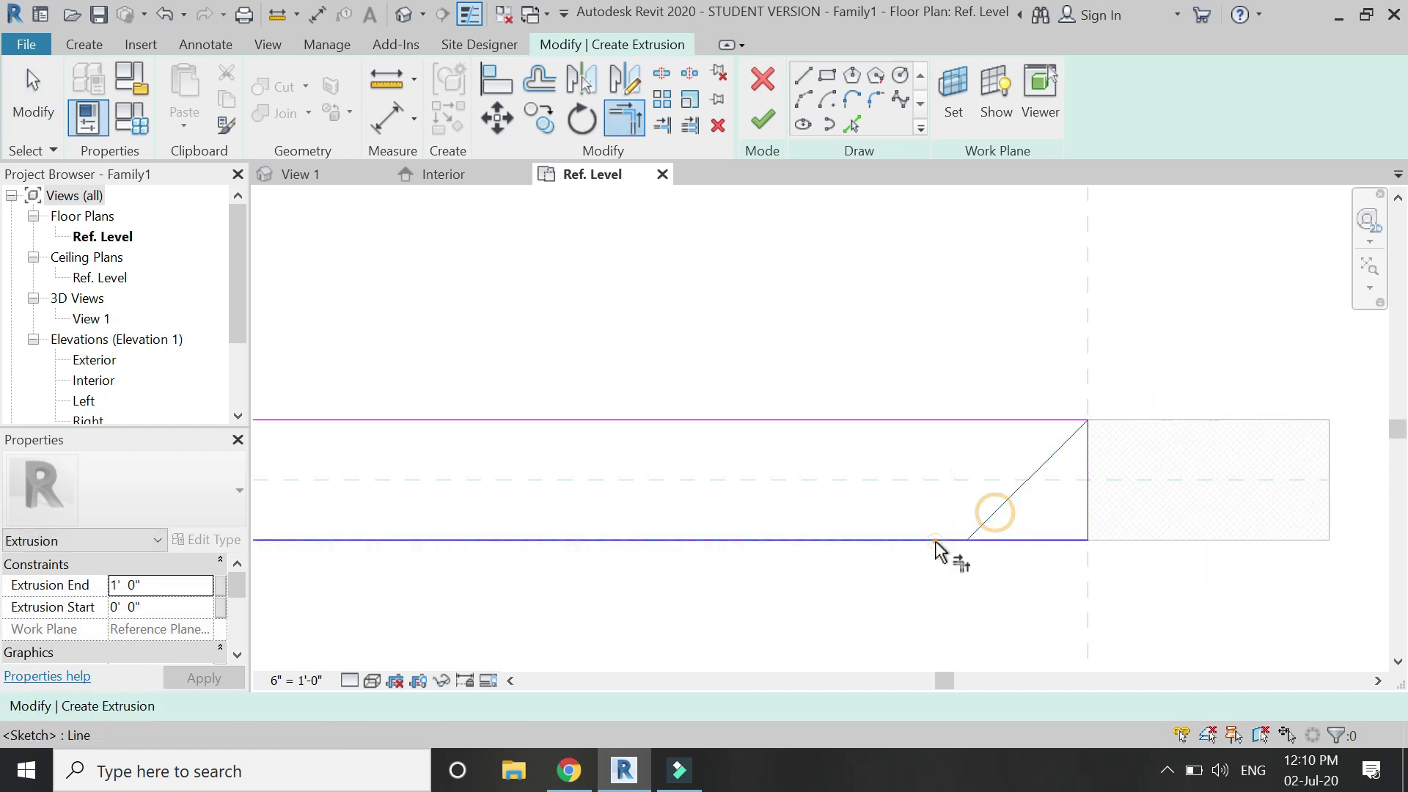
{"action": "left_click", "coordinate": [1088, 501]}
{"action": "key", "text": "Delete"}
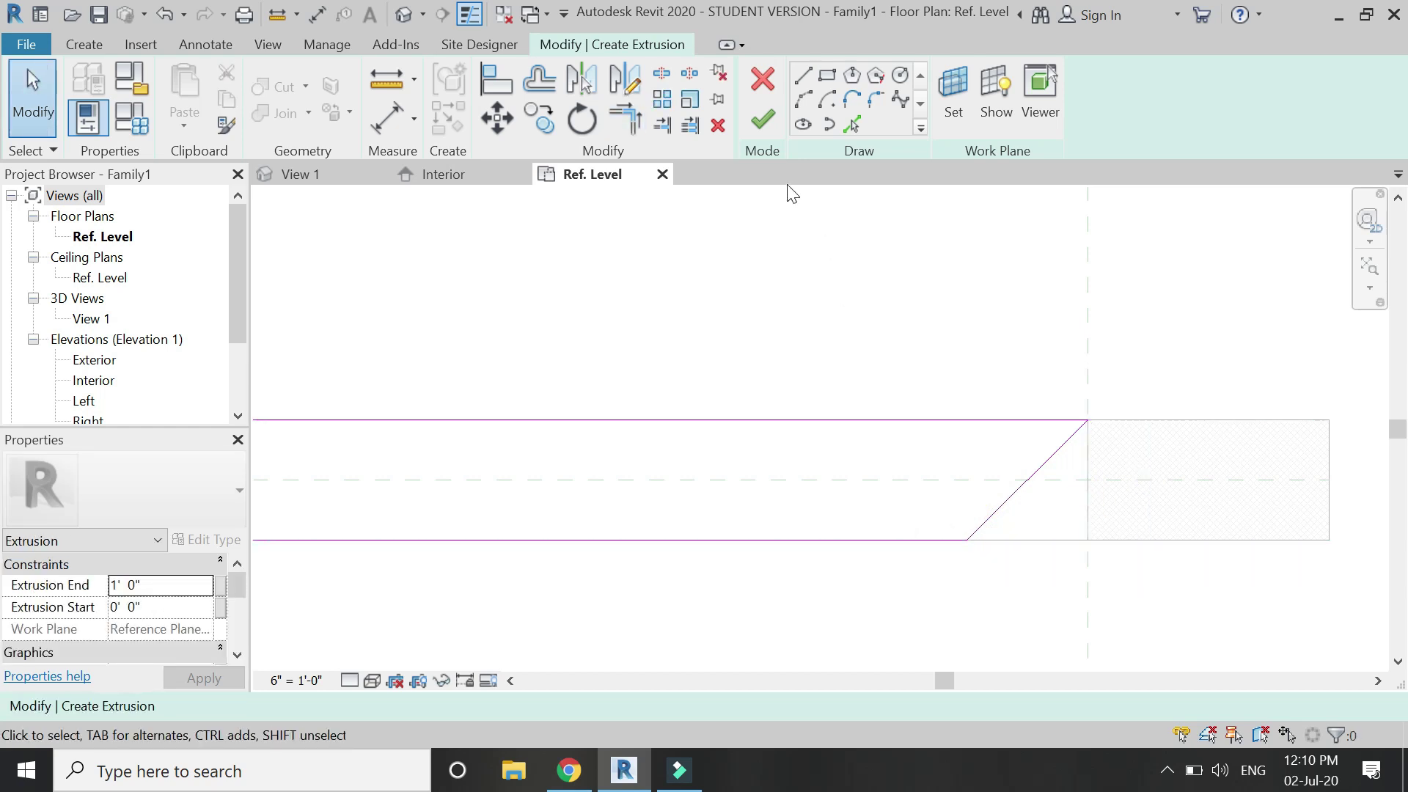
Add an angular dimension between the sketch's upper edge and the diagonal line, and lock it.
{"action": "left_click", "coordinate": [414, 119]}
{"action": "left_click", "coordinate": [421, 205]}
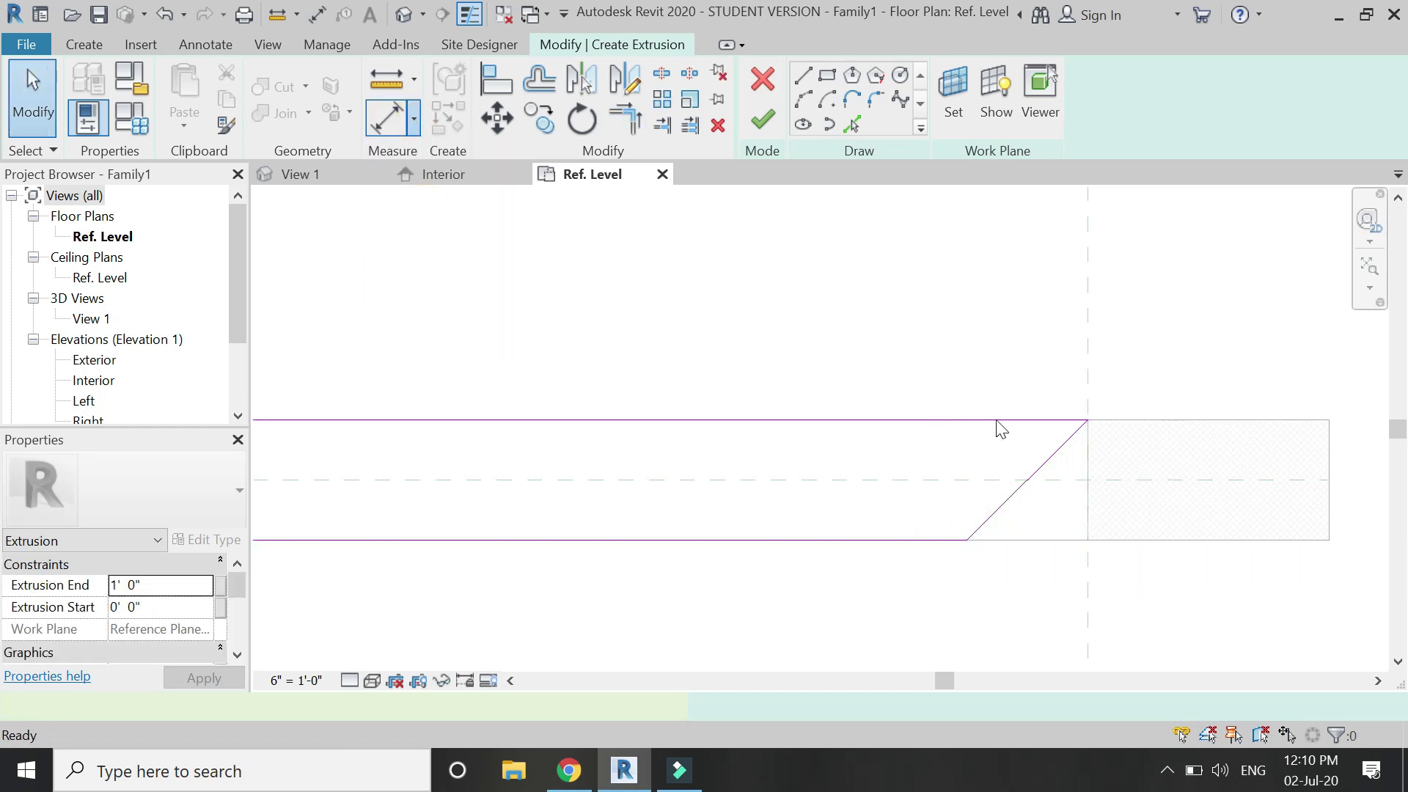
{"action": "left_click", "coordinate": [994, 420]}
{"action": "left_click", "coordinate": [1016, 487]}
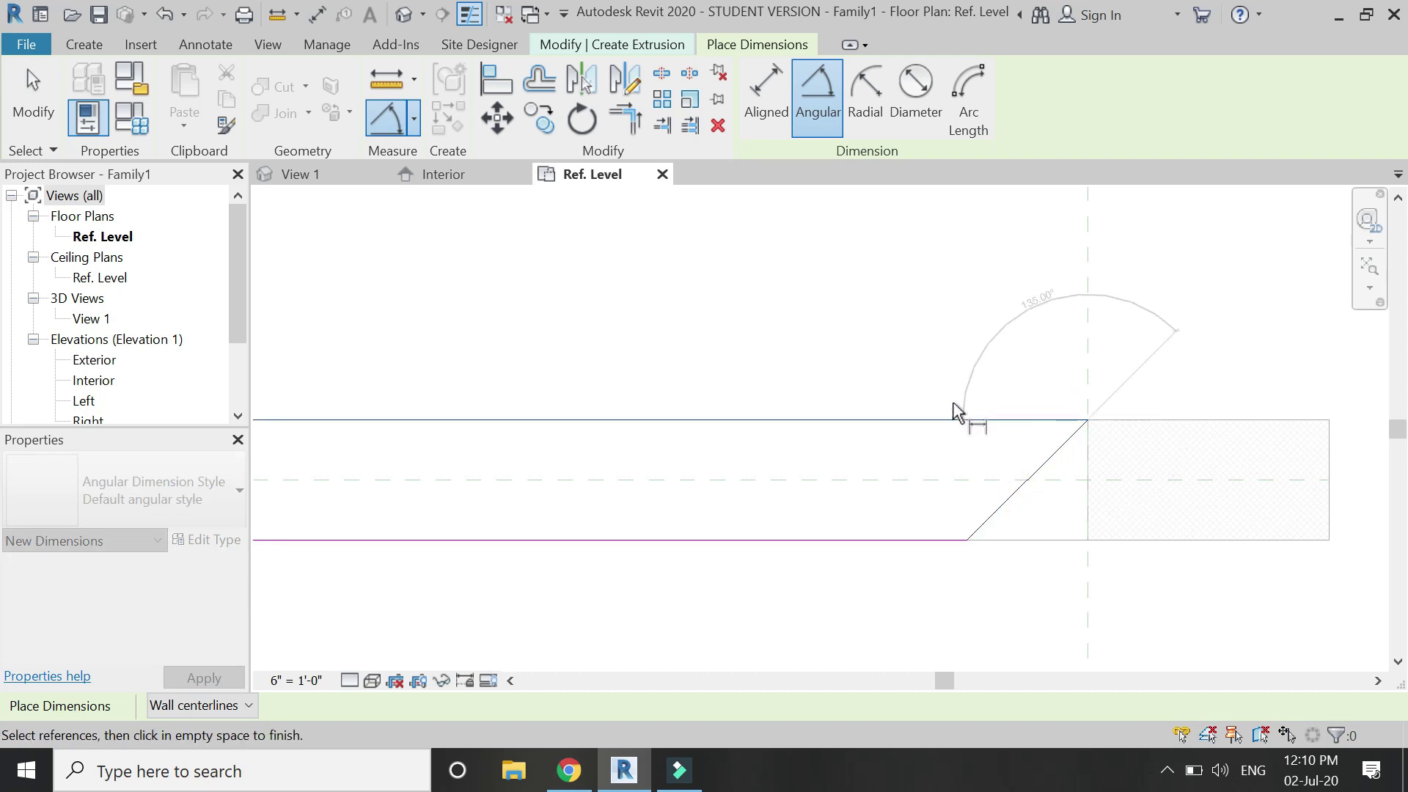
{"action": "left_click", "coordinate": [953, 464]}
{"action": "scroll", "coordinate": [960, 458], "scroll_direction": "up", "scroll_amount": 1}
{"action": "key", "text": "Escape"}
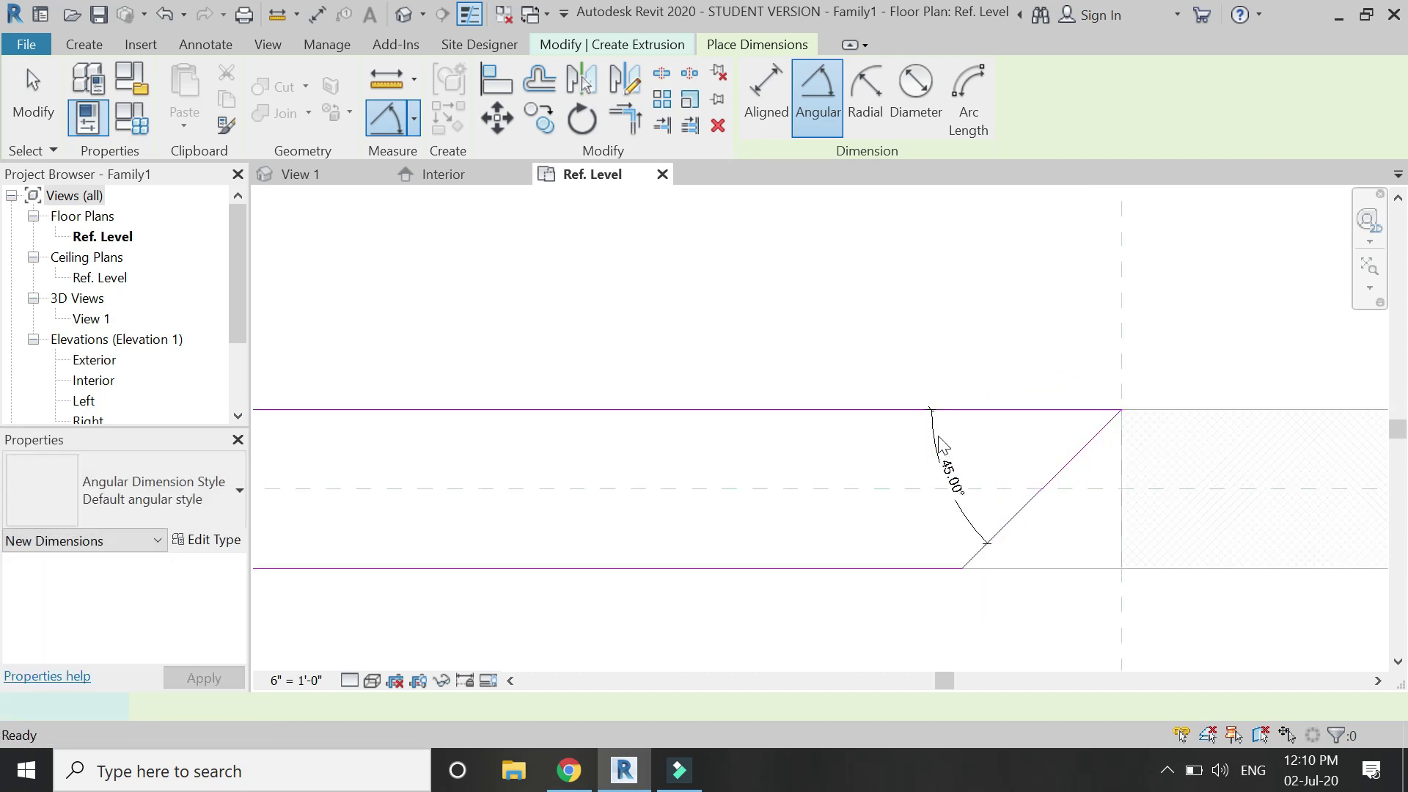
{"action": "scroll", "coordinate": [768, 528], "scroll_direction": "down", "scroll_amount": 3}
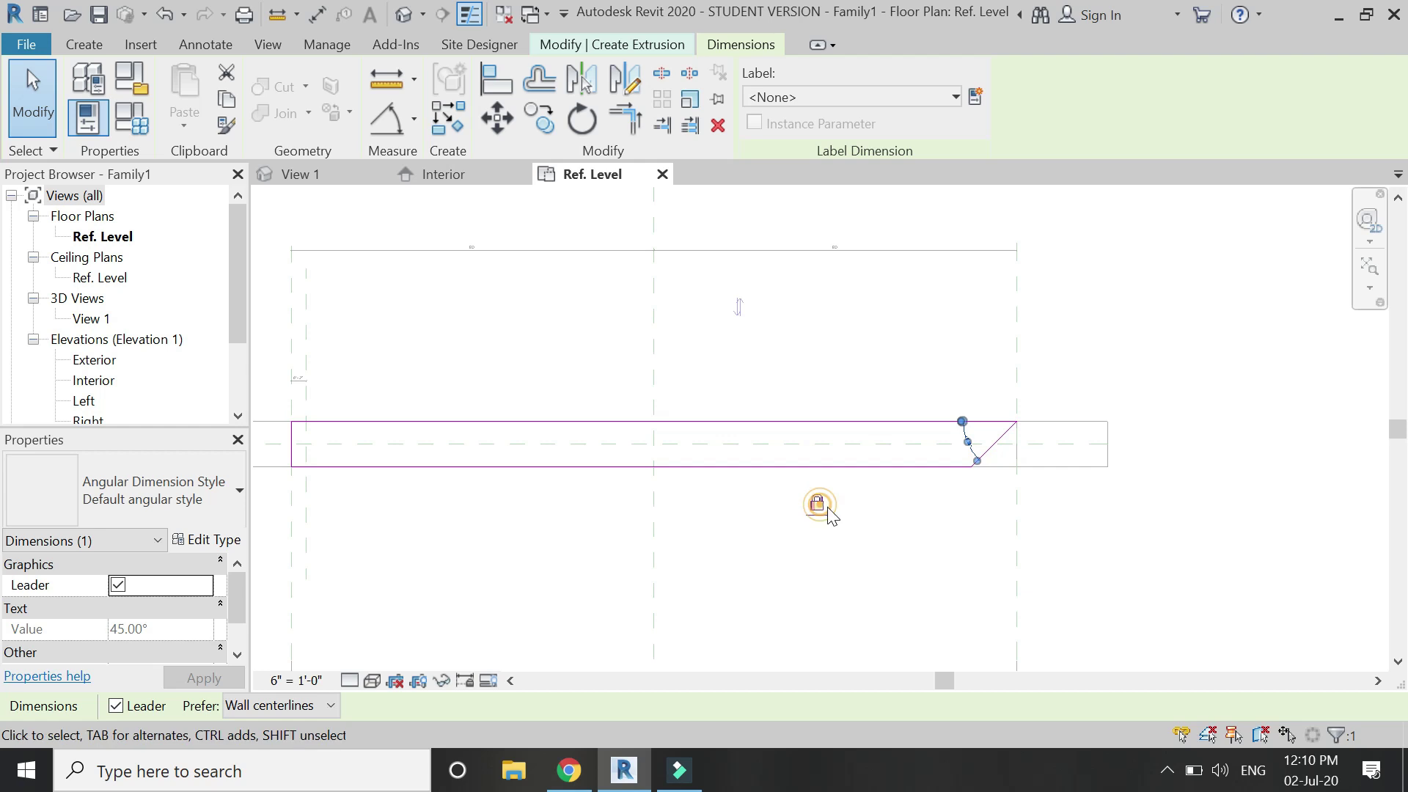
{"action": "left_click", "coordinate": [1033, 427]}
Align the diagonal's upper endpoint to the opening's right reference plane and lock the alignment.
{"action": "scroll", "coordinate": [1026, 422], "scroll_direction": "up", "scroll_amount": 4}
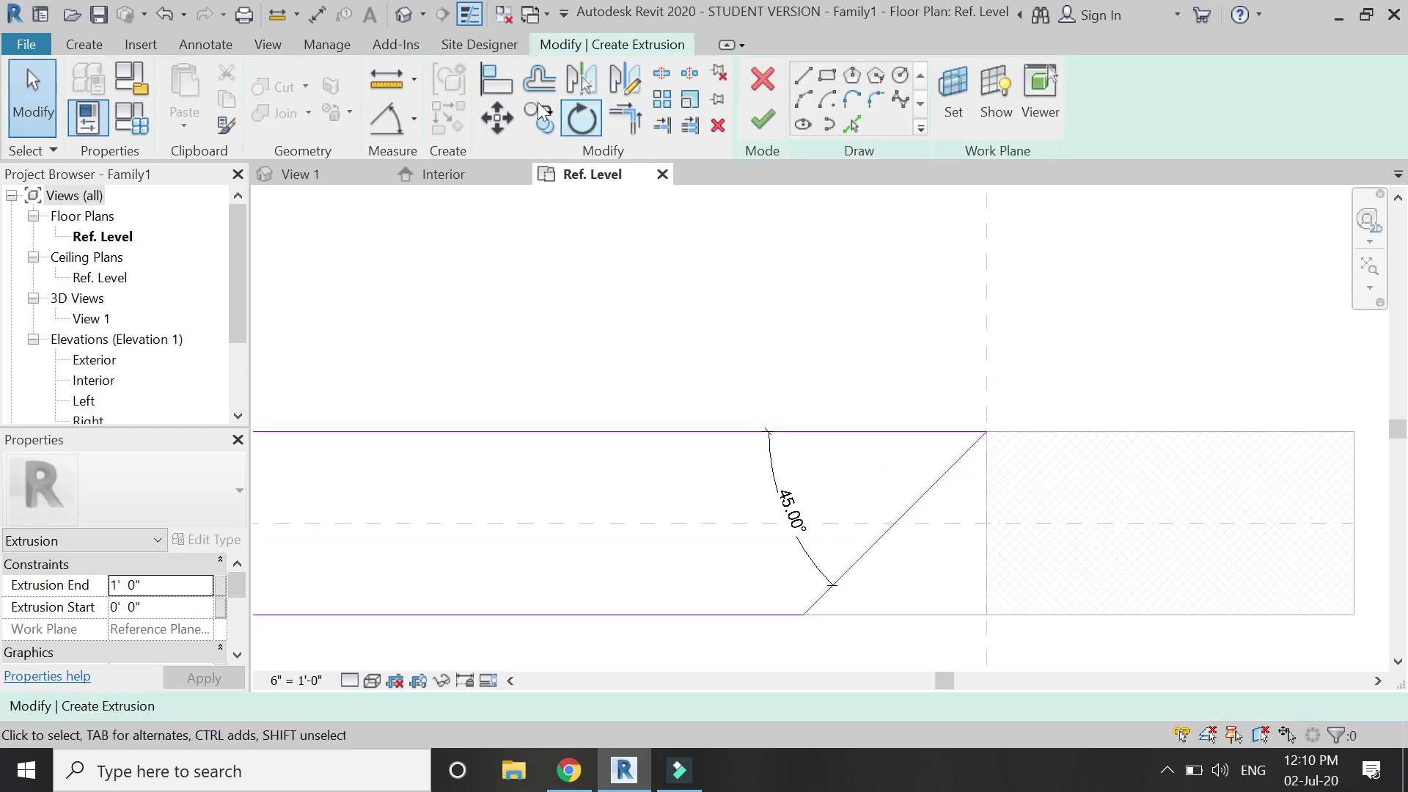
{"action": "key", "text": "a"}
{"action": "key", "text": "l"}
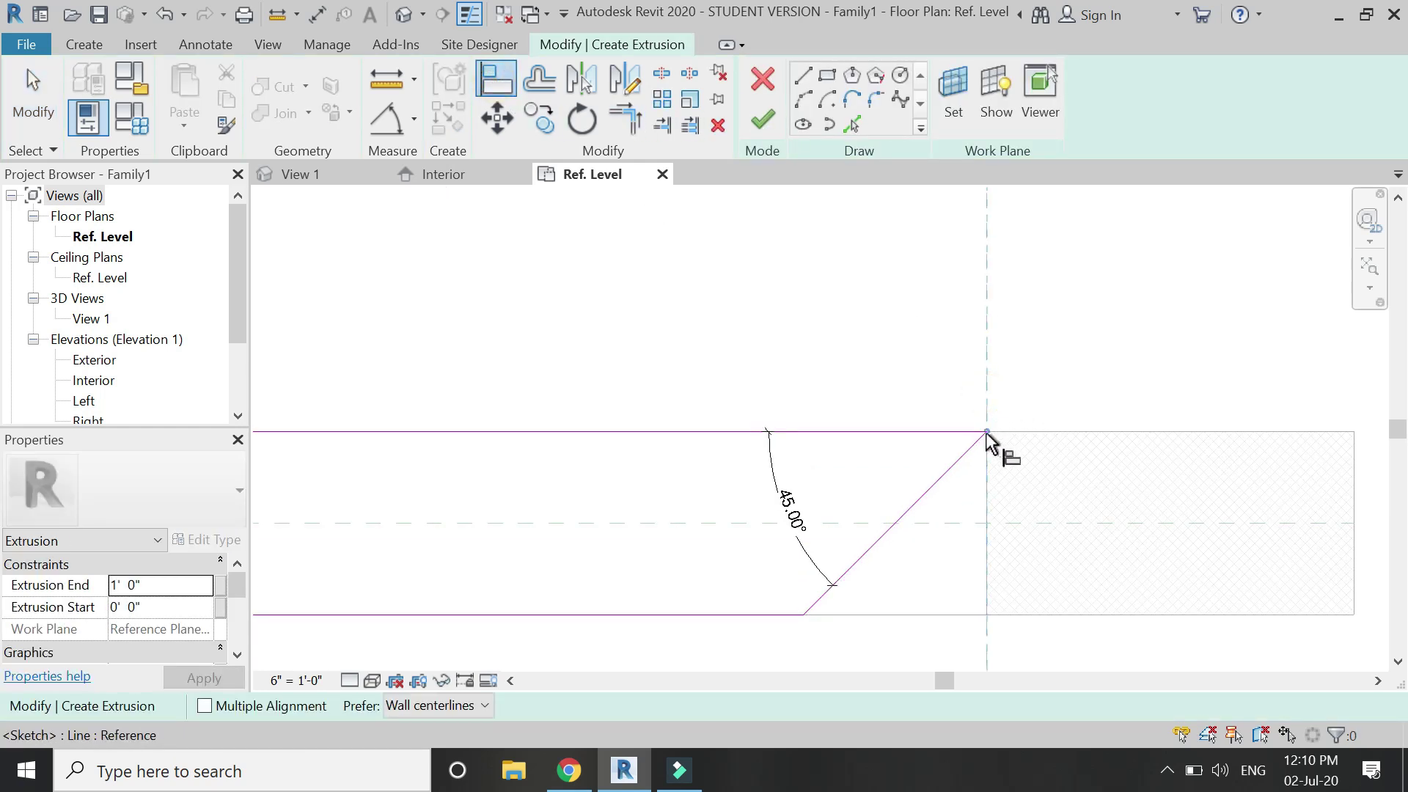
{"action": "left_click", "coordinate": [987, 432]}
{"action": "left_click", "coordinate": [964, 407]}
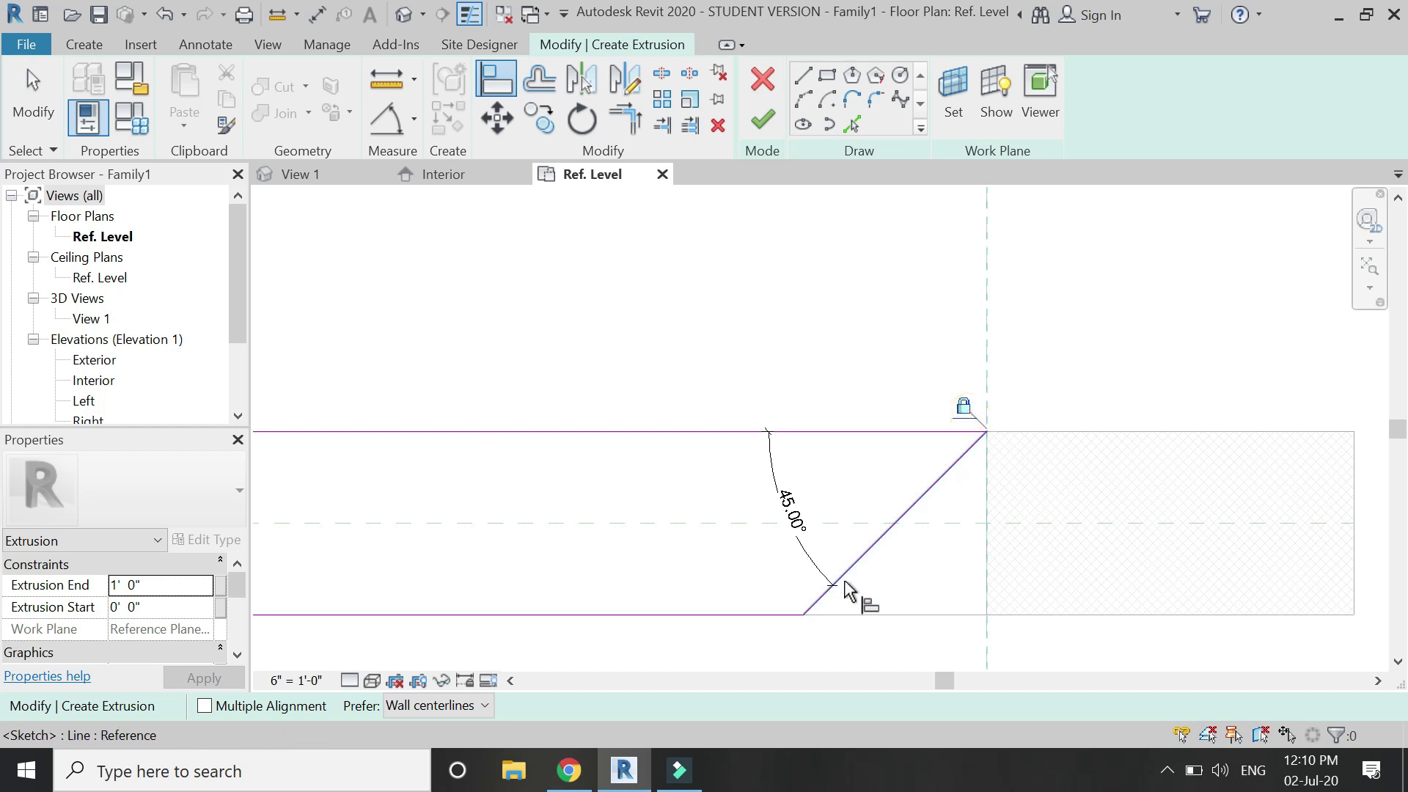
{"action": "key", "text": "Escape"}
{"action": "key", "text": "Escape"}
Finish the mitred extrusion sketch and show the extrusion in the Interior elevation.
{"action": "scroll", "coordinate": [1005, 550], "scroll_direction": "down", "scroll_amount": 6}
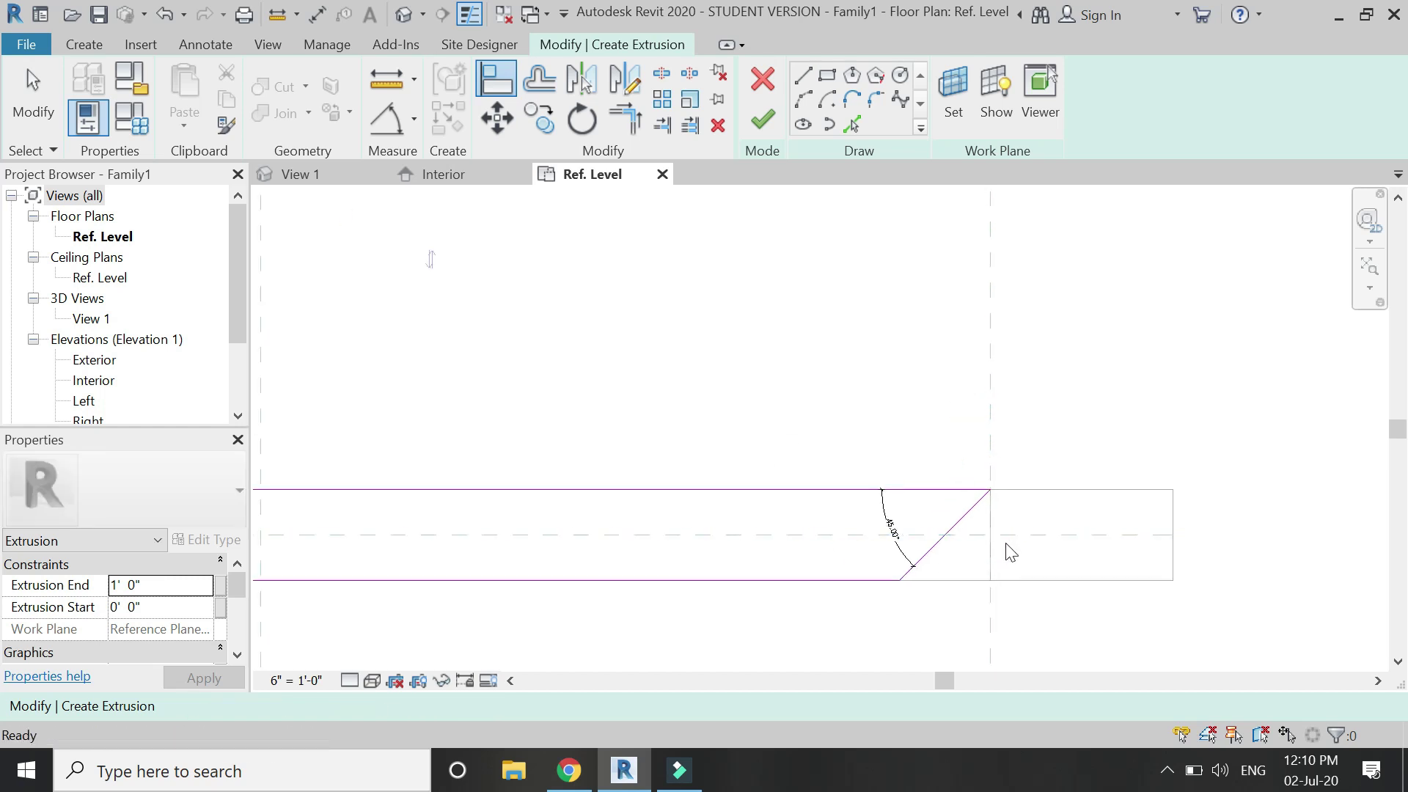
{"action": "scroll", "coordinate": [598, 505], "scroll_direction": "up", "scroll_amount": 1}
{"action": "left_click", "coordinate": [765, 120]}
{"action": "left_click", "coordinate": [443, 176]}
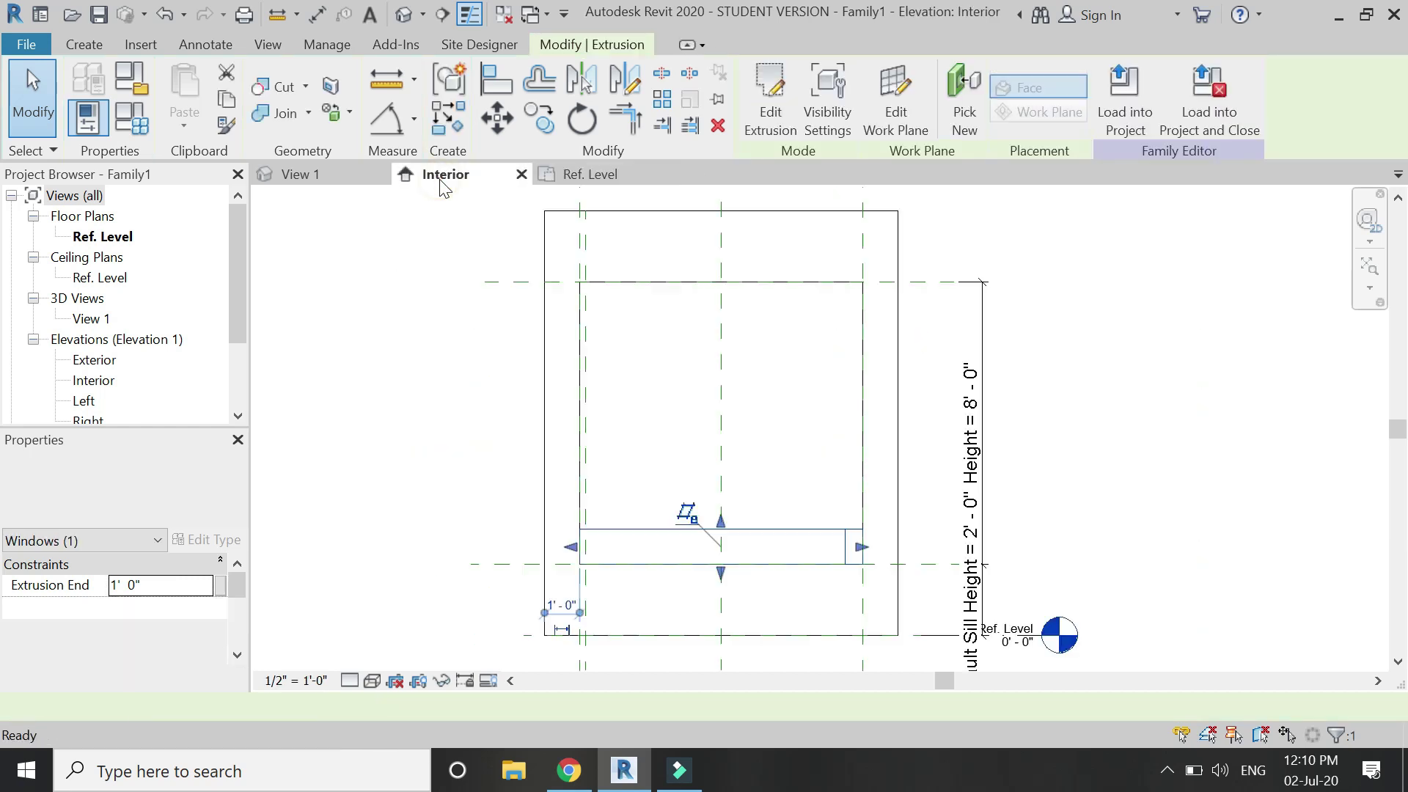
Stretch the mitred extrusion's top up to the opening's top reference plane and lock it there.
{"action": "left_click_drag", "start_coordinate": [723, 523], "coordinate": [735, 285]}
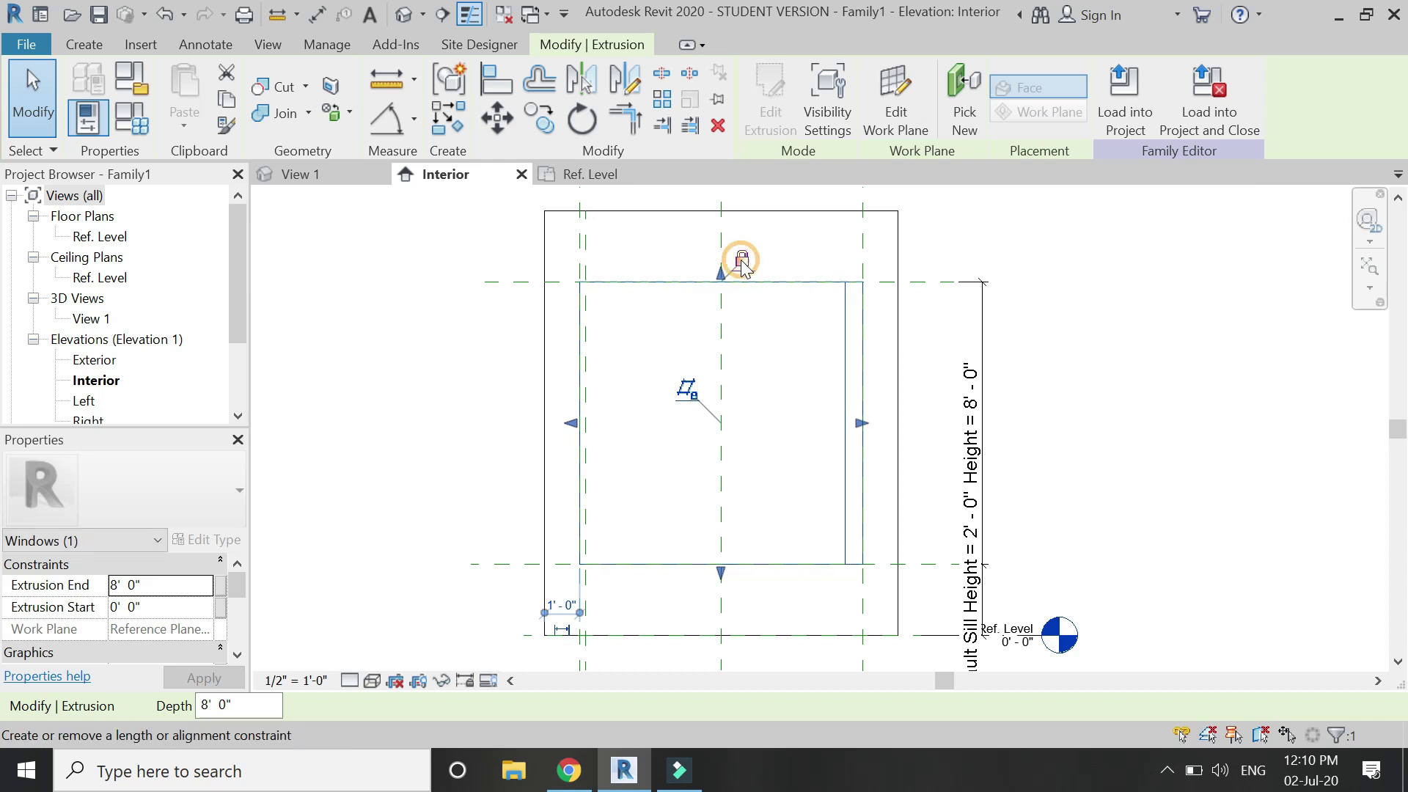
{"action": "key", "text": "Escape"}
Start a void extrusion in the Ref. Level plan and pick the mitred extrusion's four edges as its sketch lines.
{"action": "left_click", "coordinate": [568, 176]}
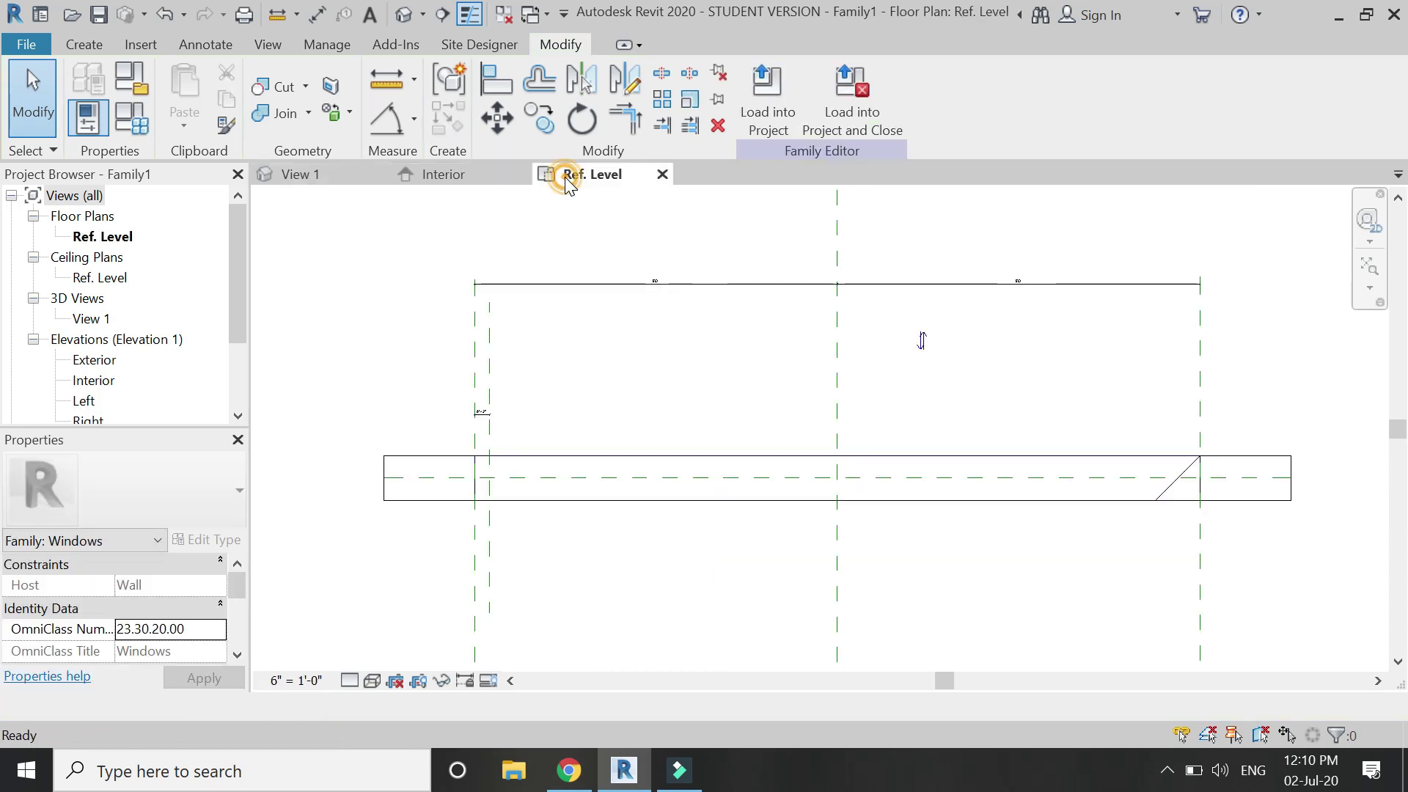
{"action": "left_click", "coordinate": [85, 45]}
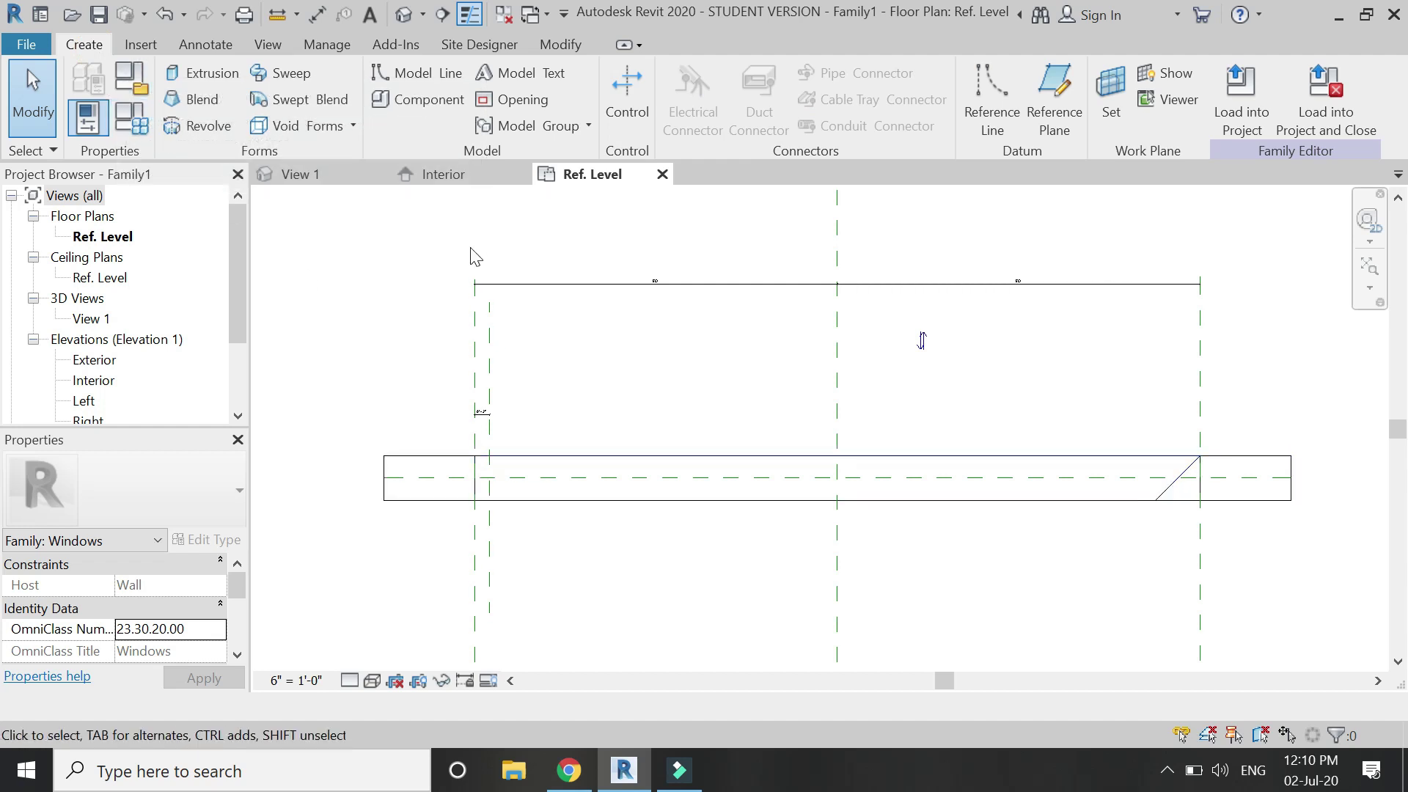
{"action": "left_click", "coordinate": [314, 127]}
{"action": "left_click", "coordinate": [326, 171]}
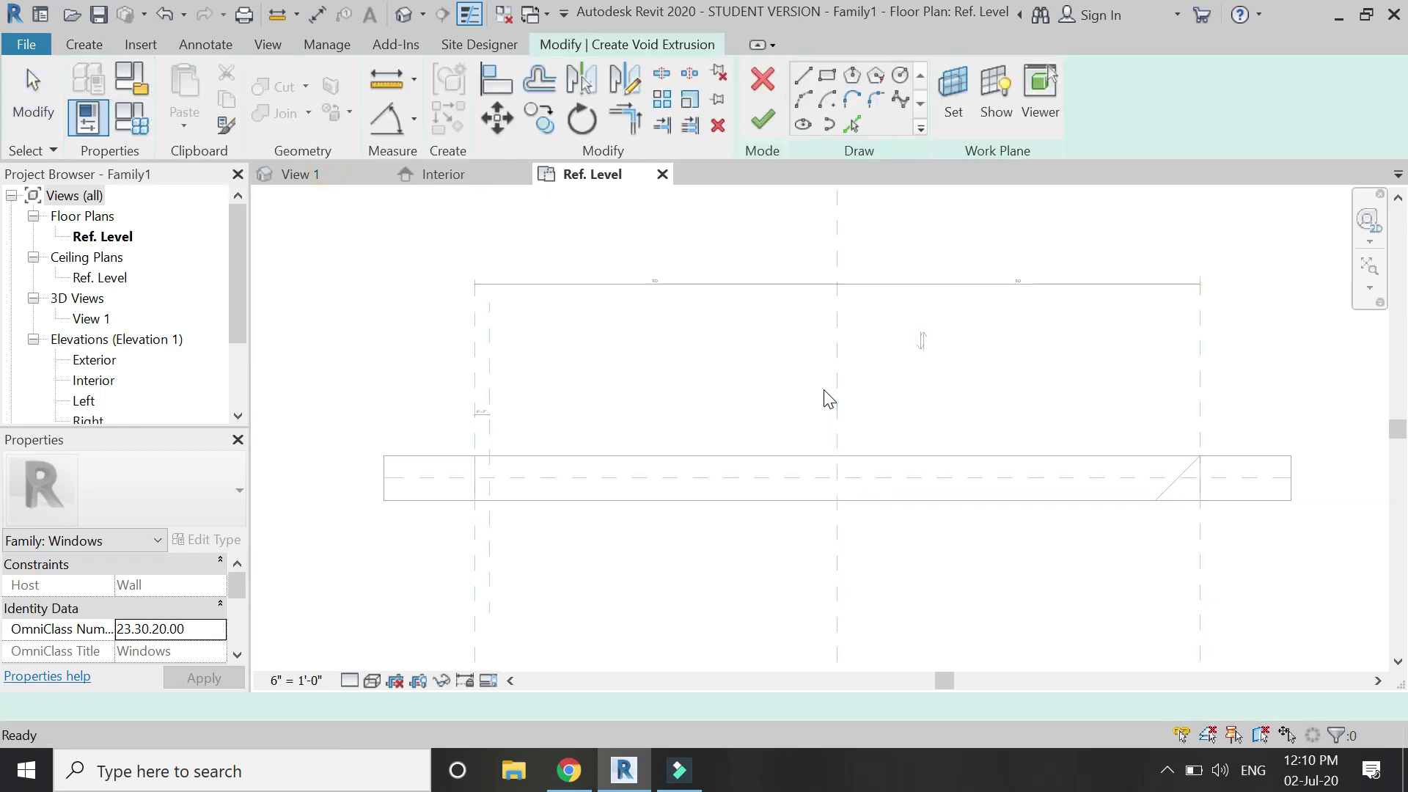
{"action": "left_click", "coordinate": [846, 132]}
{"action": "left_click", "coordinate": [625, 456]}
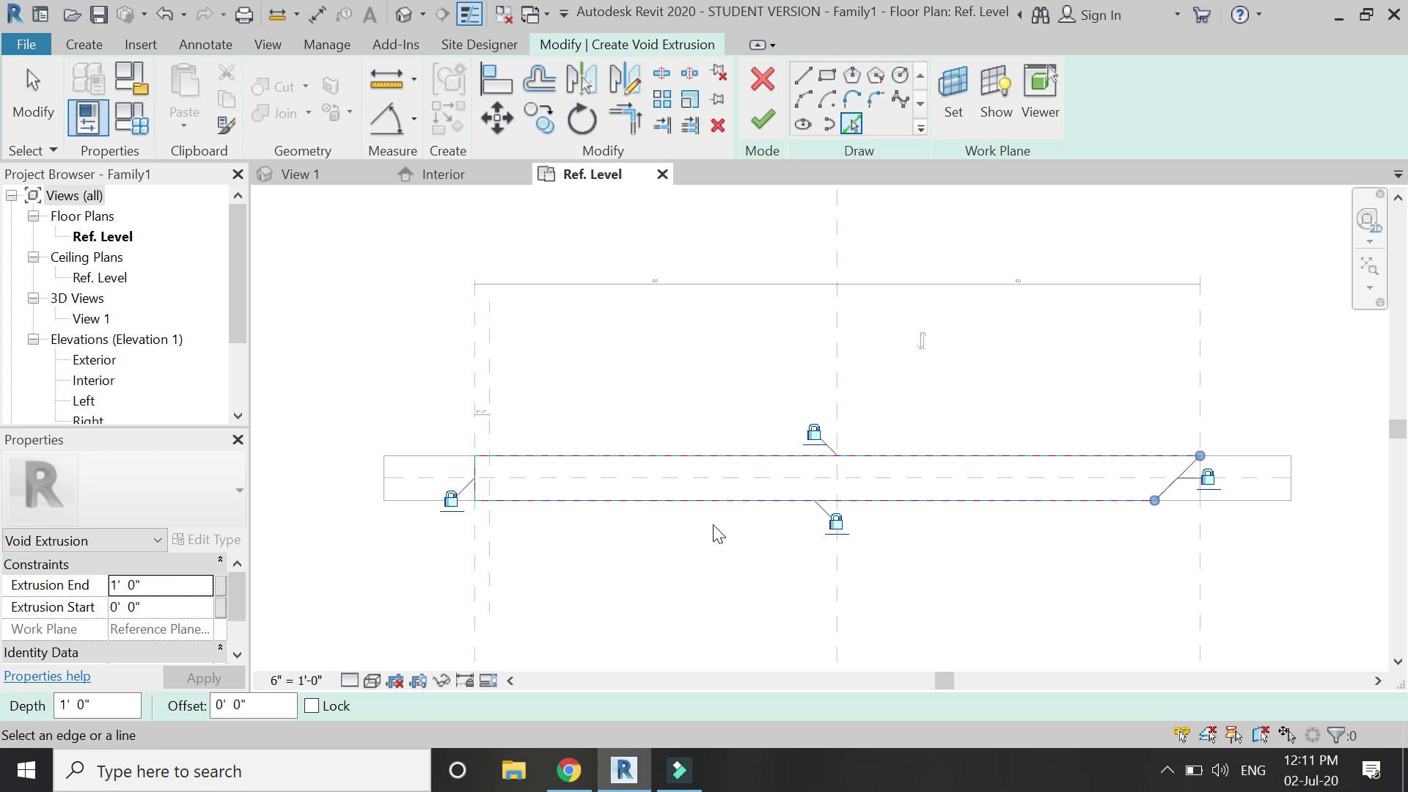
Move the void sketch's left line onto the inner left reference plane and lock the alignment.
{"action": "scroll", "coordinate": [487, 497], "scroll_direction": "up", "scroll_amount": 3}
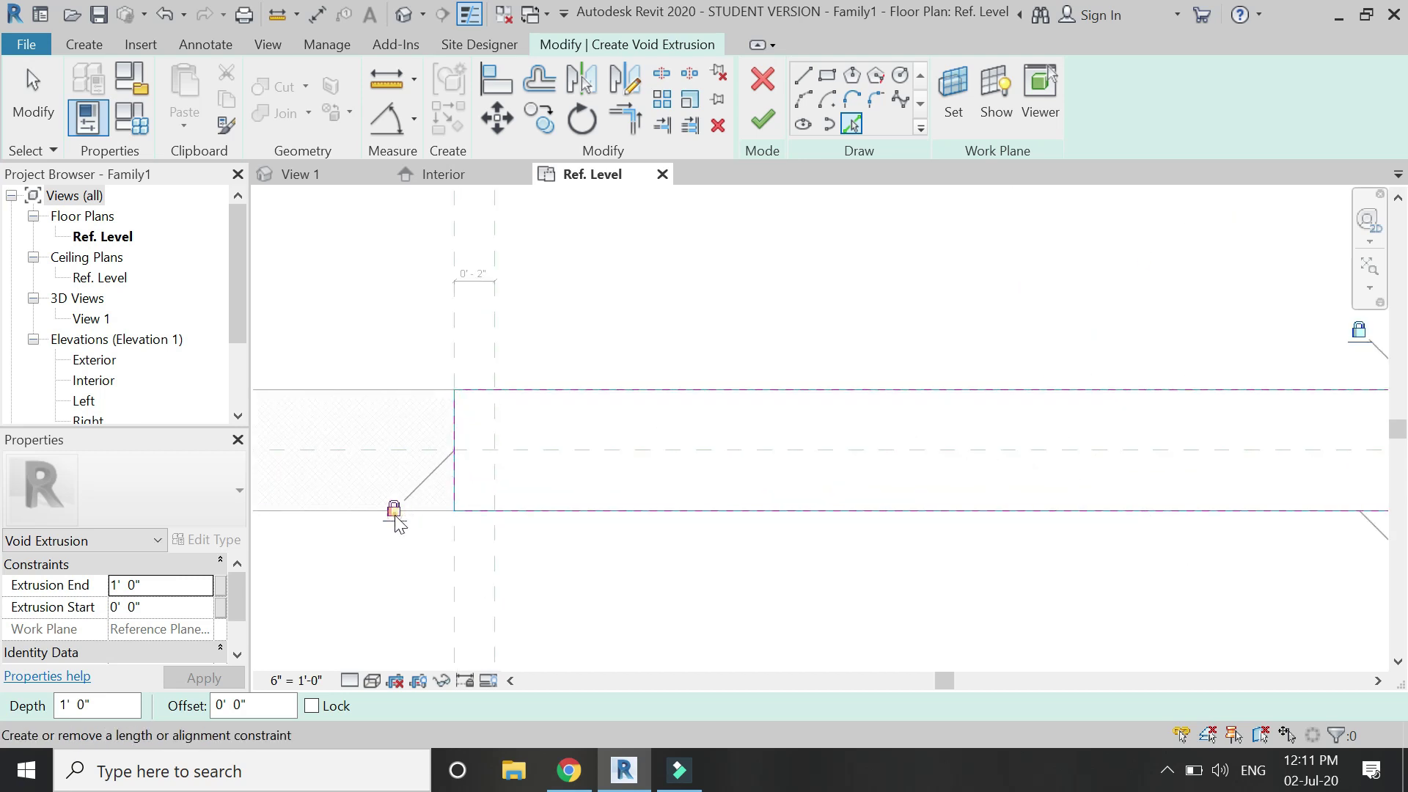
{"action": "key", "text": "Escape"}
{"action": "left_click", "coordinate": [456, 424]}
{"action": "mouse_move", "coordinate": [455, 425]}
{"action": "left_mouse_down"}
{"action": "mouse_move", "coordinate": [508, 436]}
{"action": "mouse_move", "coordinate": [496, 433]}
{"action": "left_mouse_up"}
{"action": "left_click", "coordinate": [524, 456]}
{"action": "left_click", "coordinate": [479, 479]}
Add an angular dimension between the void sketch's upper edge and its diagonal line, and lock it.
{"action": "scroll", "coordinate": [365, 473], "scroll_direction": "down", "scroll_amount": 2}
{"action": "scroll", "coordinate": [370, 482], "scroll_direction": "down", "scroll_amount": 2}
{"action": "scroll", "coordinate": [1031, 455], "scroll_direction": "up", "scroll_amount": 4}
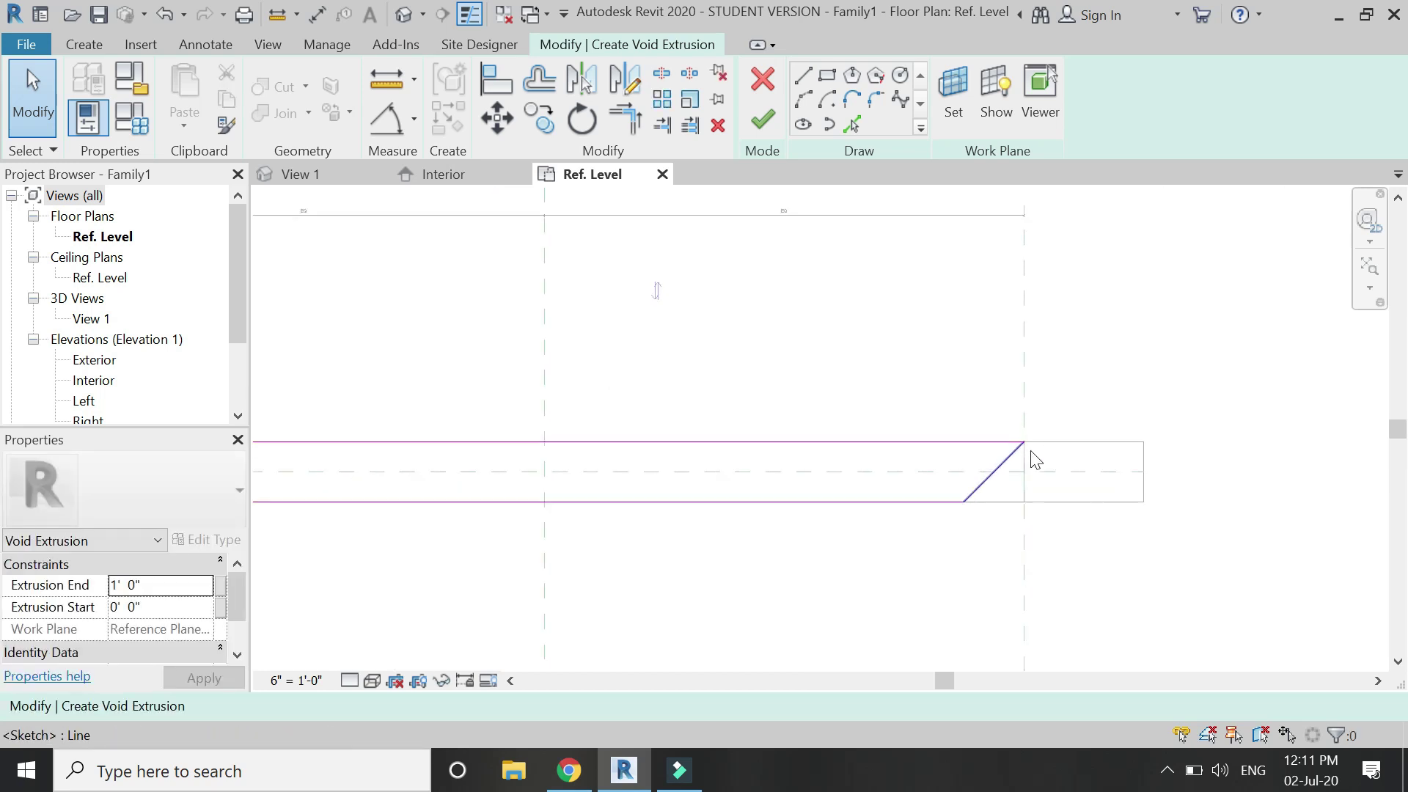
{"action": "left_click", "coordinate": [387, 129]}
{"action": "left_click", "coordinate": [895, 432]}
{"action": "left_click", "coordinate": [938, 501]}
{"action": "left_click", "coordinate": [919, 464]}
{"action": "left_click", "coordinate": [921, 474]}
{"action": "key", "text": "Escape"}
{"action": "key", "text": "Escape"}
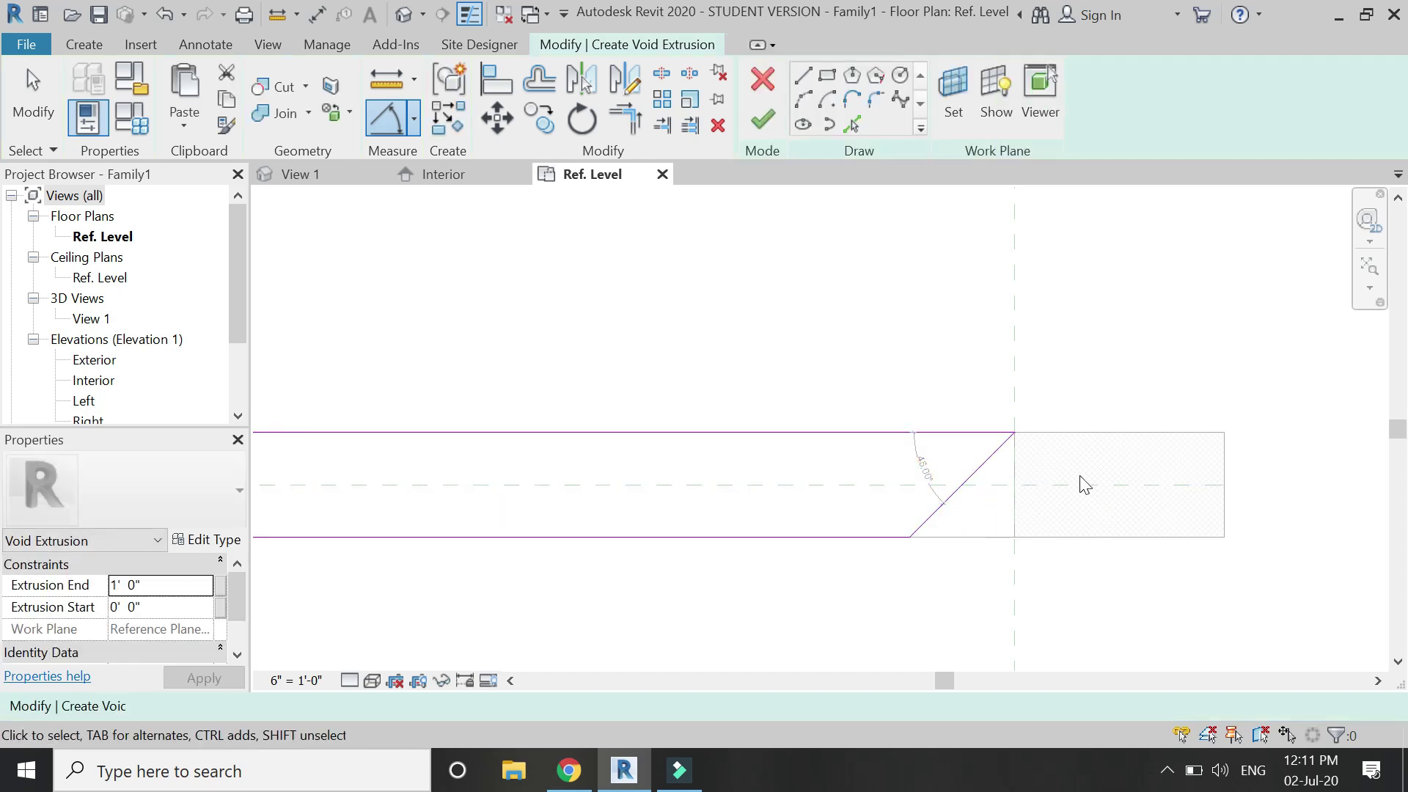
{"action": "left_click", "coordinate": [999, 481]}
Finish the void extrusion sketch from the Interior elevation.
{"action": "scroll", "coordinate": [1089, 524], "scroll_direction": "down", "scroll_amount": 3}
{"action": "left_click", "coordinate": [1075, 512]}
{"action": "scroll", "coordinate": [1071, 473], "scroll_direction": "down", "scroll_amount": 2}
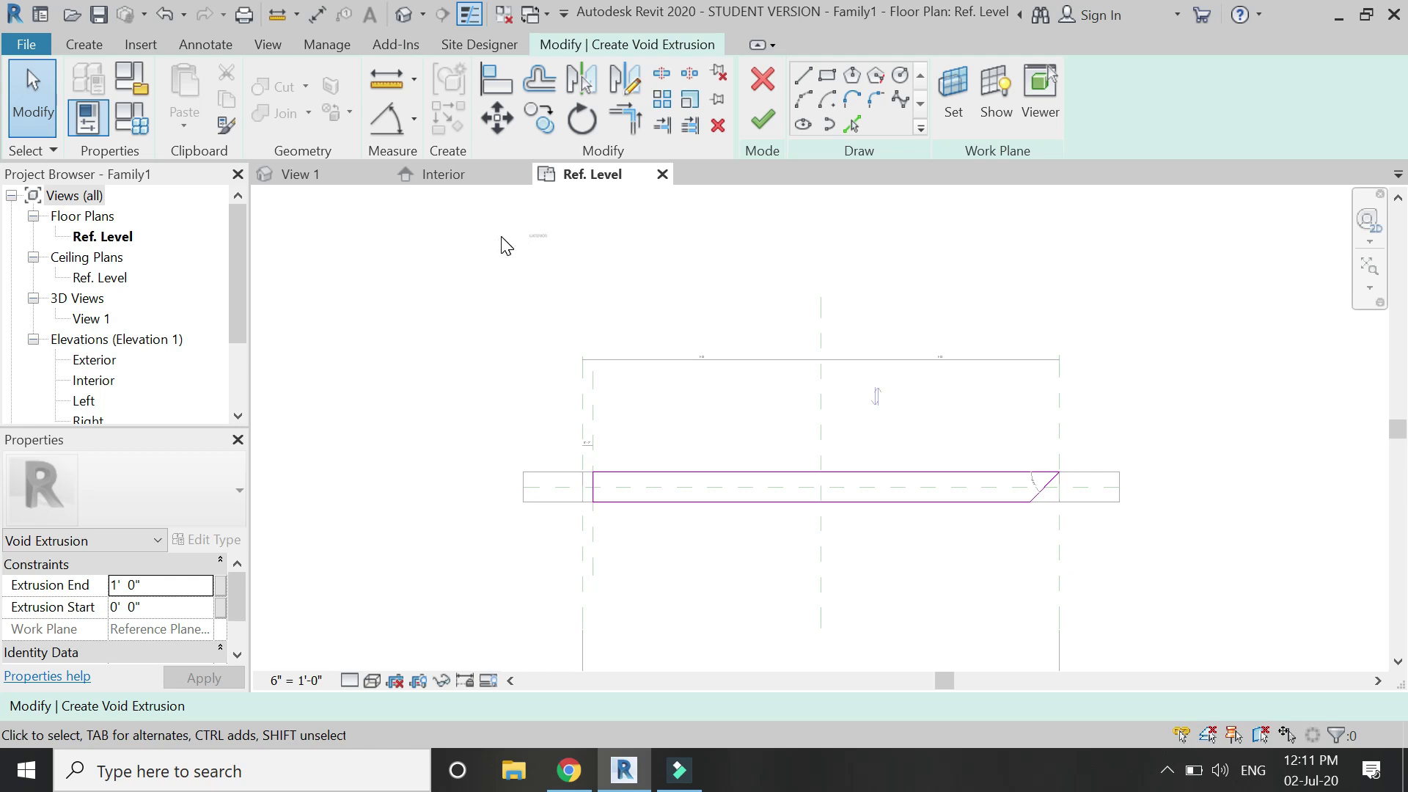
{"action": "left_click", "coordinate": [445, 175]}
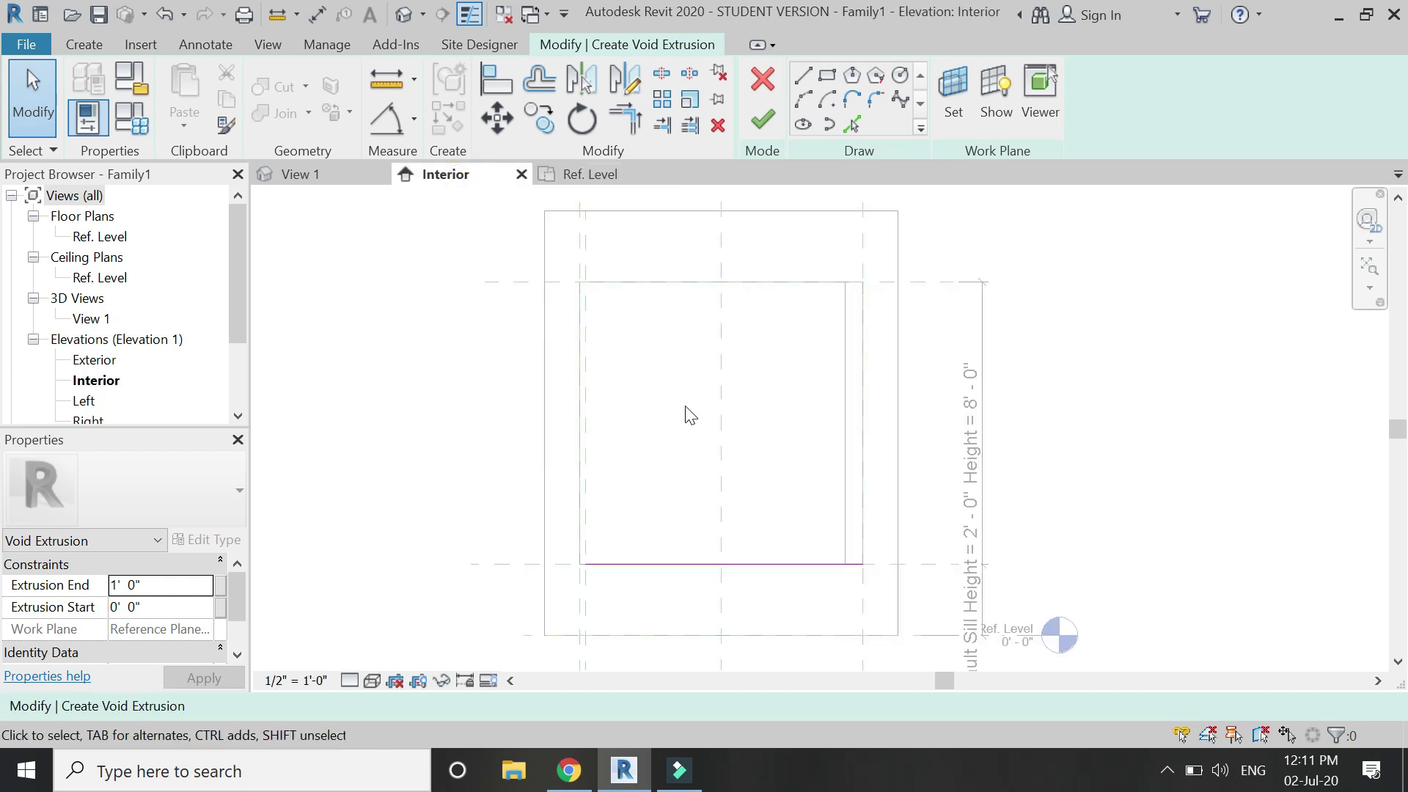
{"action": "left_click", "coordinate": [768, 122]}
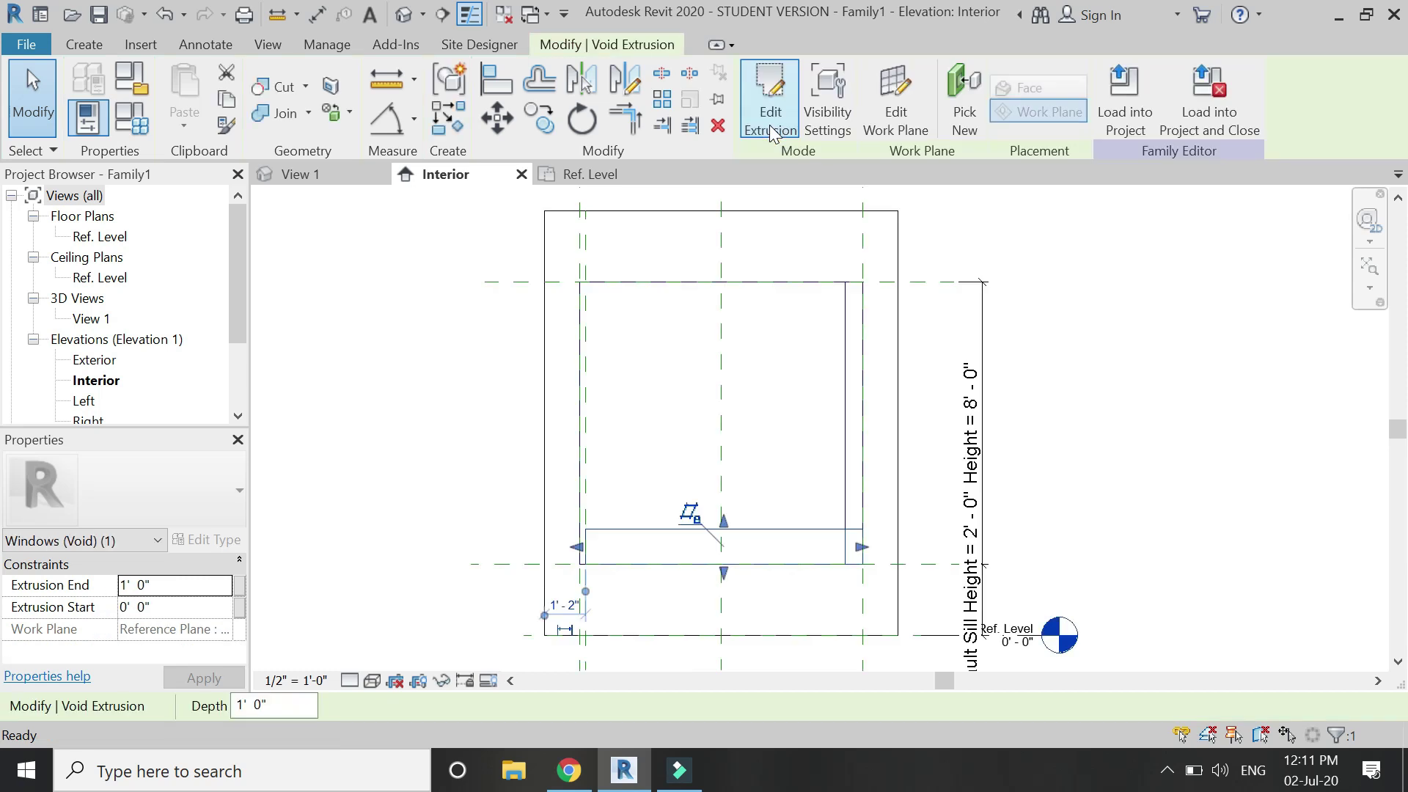
{"action": "left_click", "coordinate": [708, 530]}
{"action": "key", "text": "Escape"}
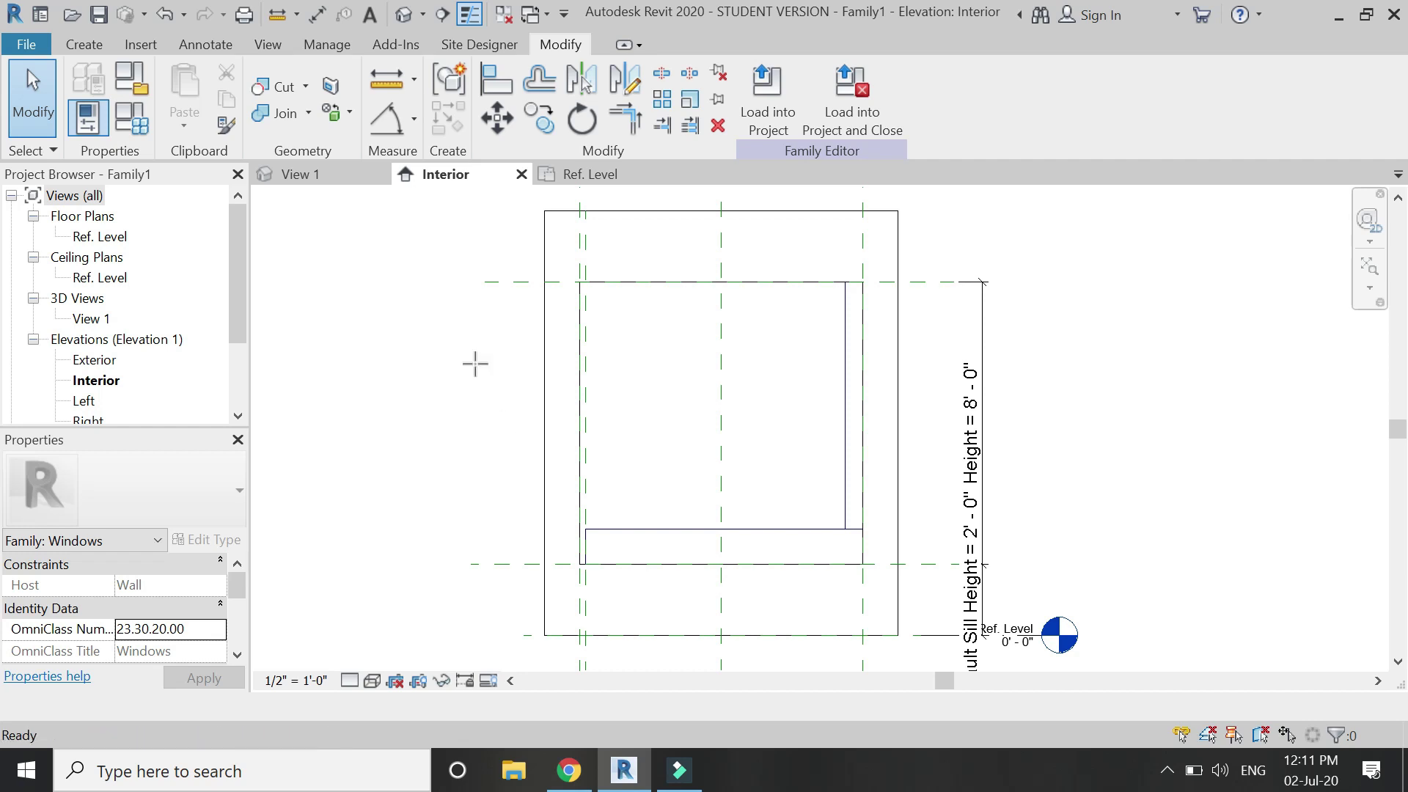
Draw a horizontal reference plane about 2" below the opening's top reference plane.
{"action": "key", "text": "r"}
{"action": "key", "text": "p"}
{"action": "scroll", "coordinate": [484, 286], "scroll_direction": "up", "scroll_amount": 5}
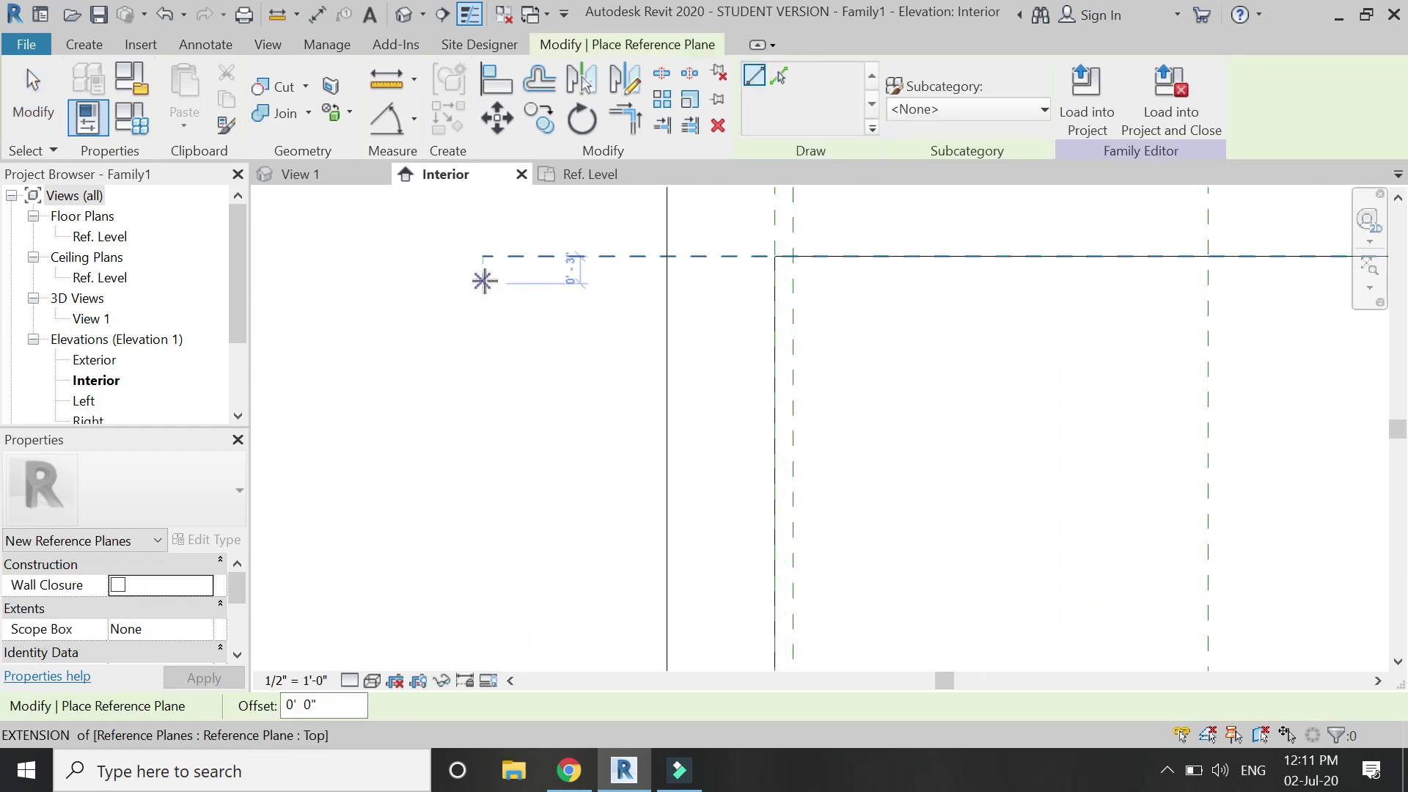
{"action": "left_click", "coordinate": [484, 280]}
{"action": "scroll", "coordinate": [734, 367], "scroll_direction": "down", "scroll_amount": 3}
{"action": "left_click", "coordinate": [1181, 285]}
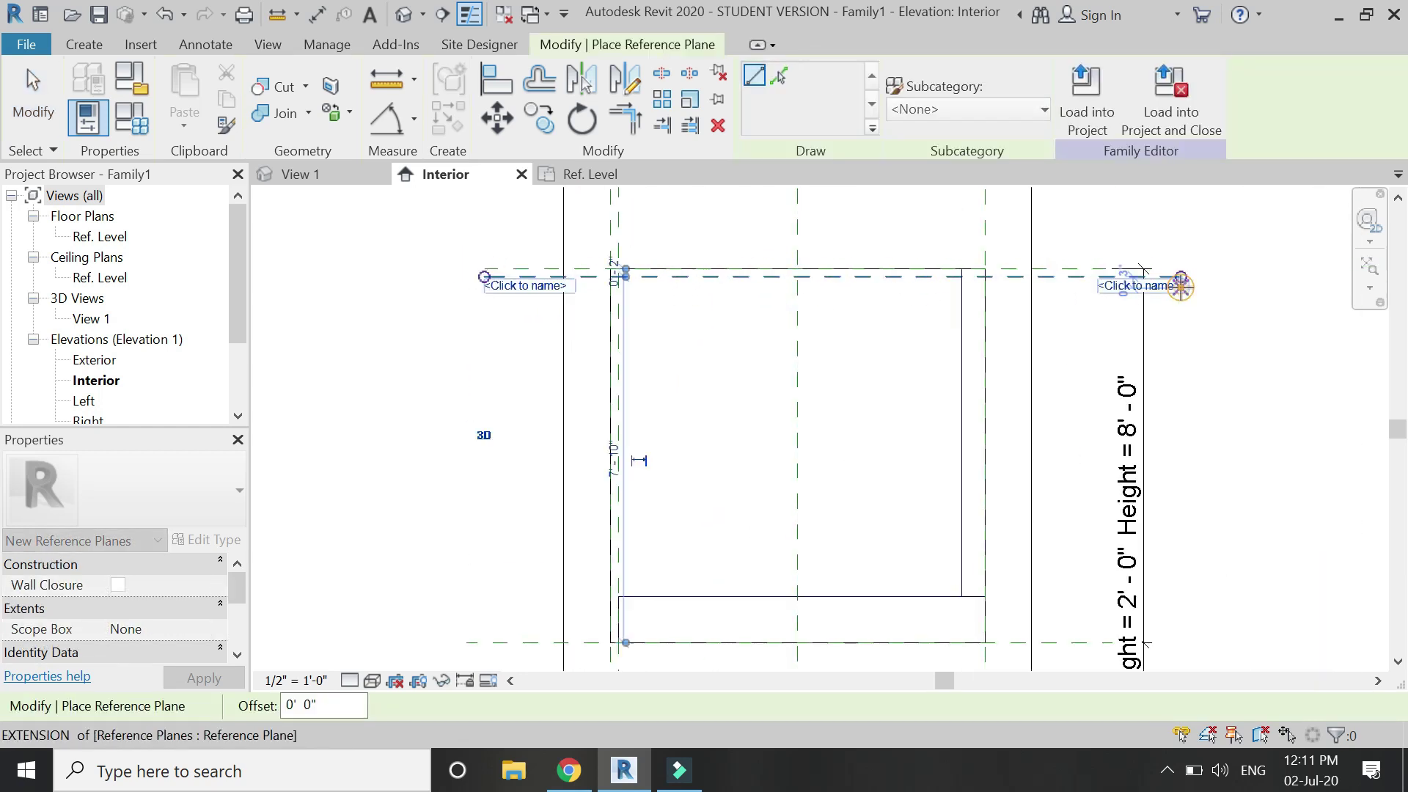
Draw a horizontal reference plane about 2" above the opening's sill reference plane.
{"action": "scroll", "coordinate": [463, 639], "scroll_direction": "up", "scroll_amount": 4}
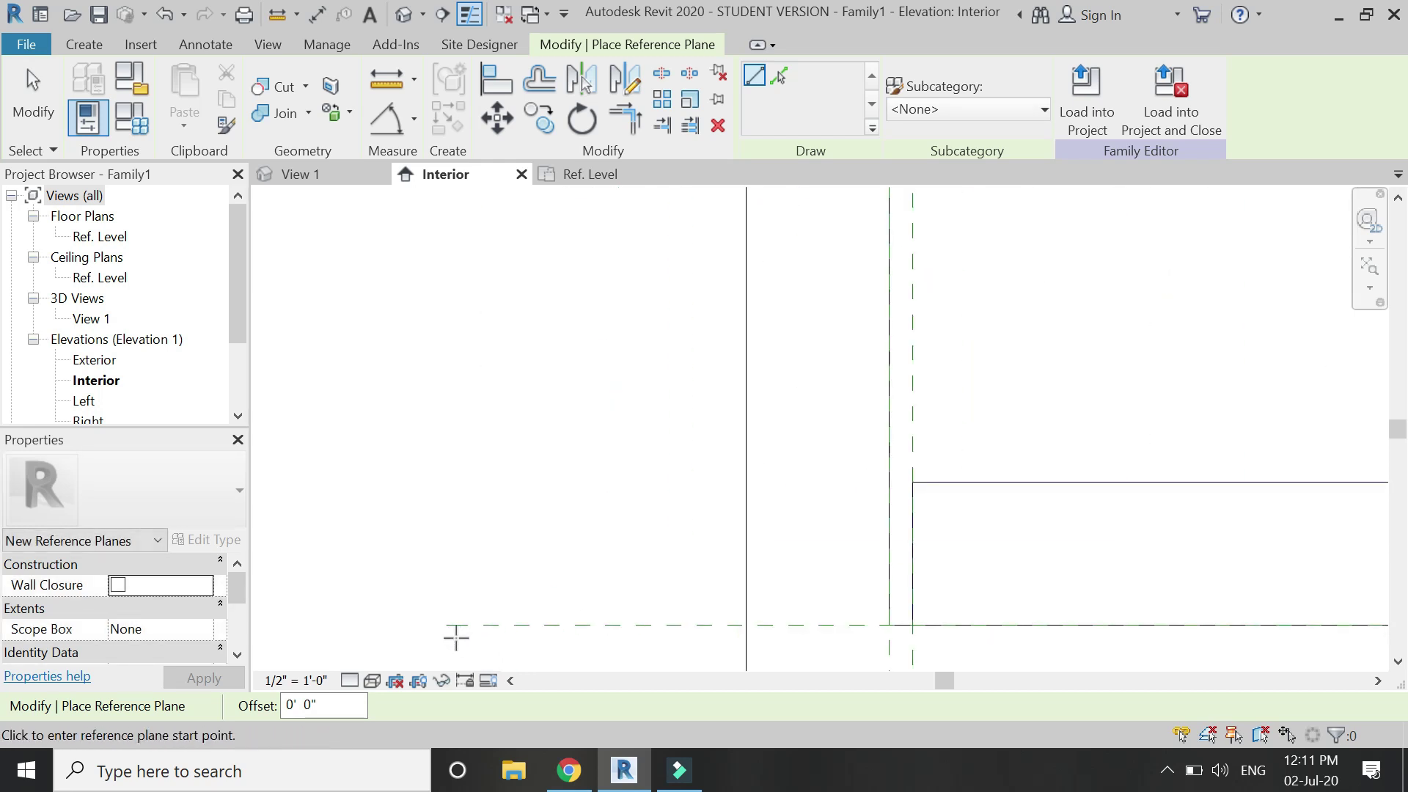
{"action": "left_click", "coordinate": [442, 607]}
{"action": "scroll", "coordinate": [767, 588], "scroll_direction": "down", "scroll_amount": 4}
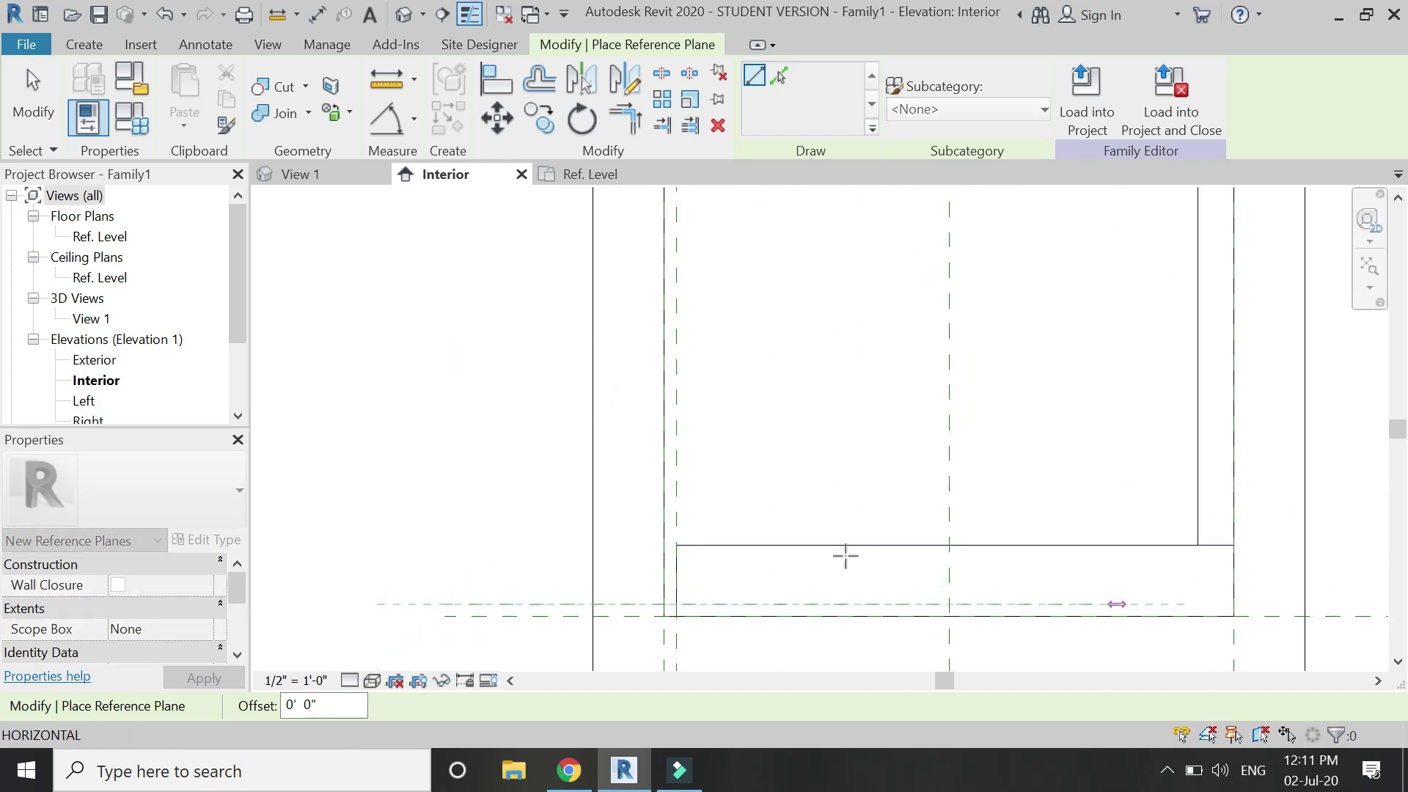
{"action": "left_click", "coordinate": [1265, 586]}
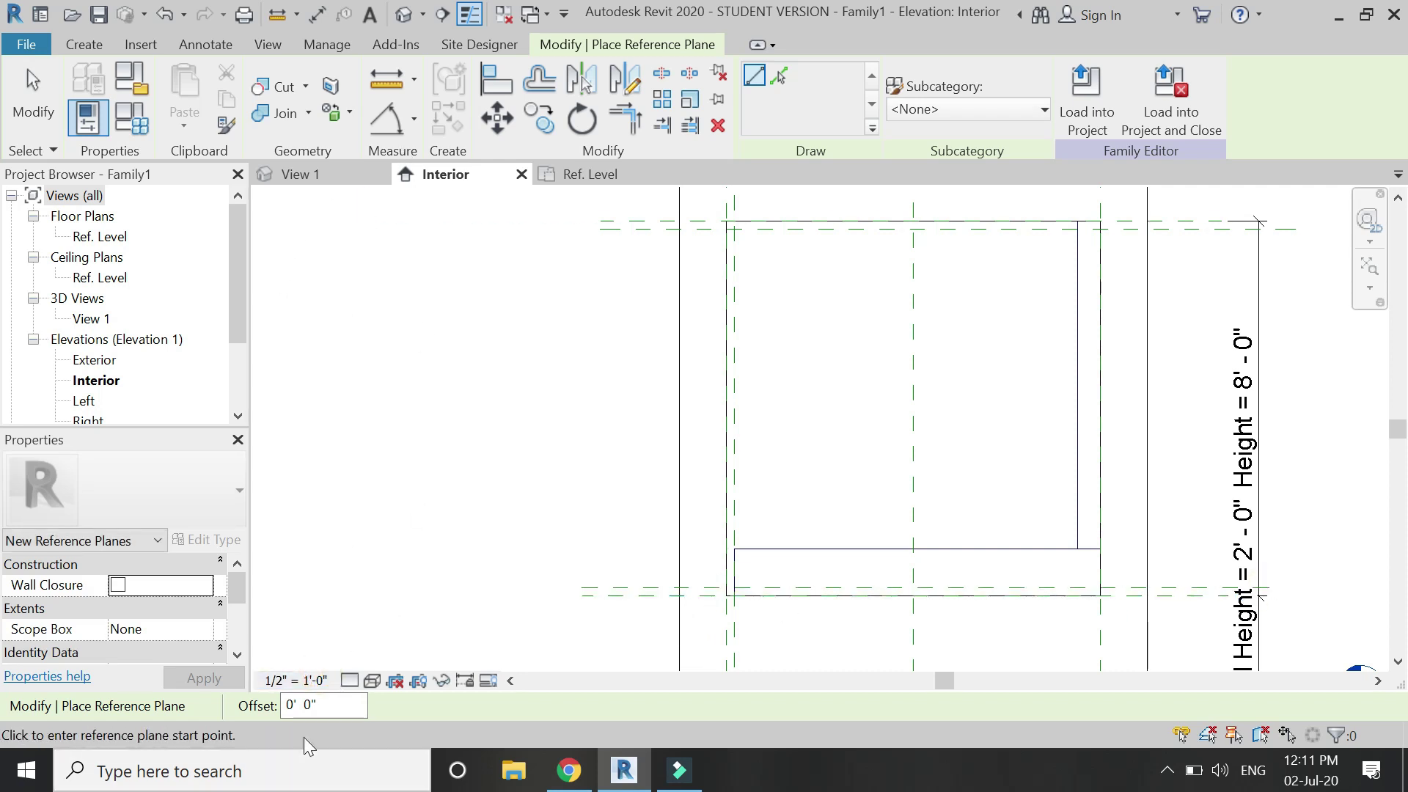
{"action": "key", "text": "Escape"}
Set the view scale to 3" = 1'-0" and add a locked aligned dimension between the two upper horizontal reference planes.
{"action": "left_click", "coordinate": [297, 681]}
{"action": "left_click", "coordinate": [327, 86]}
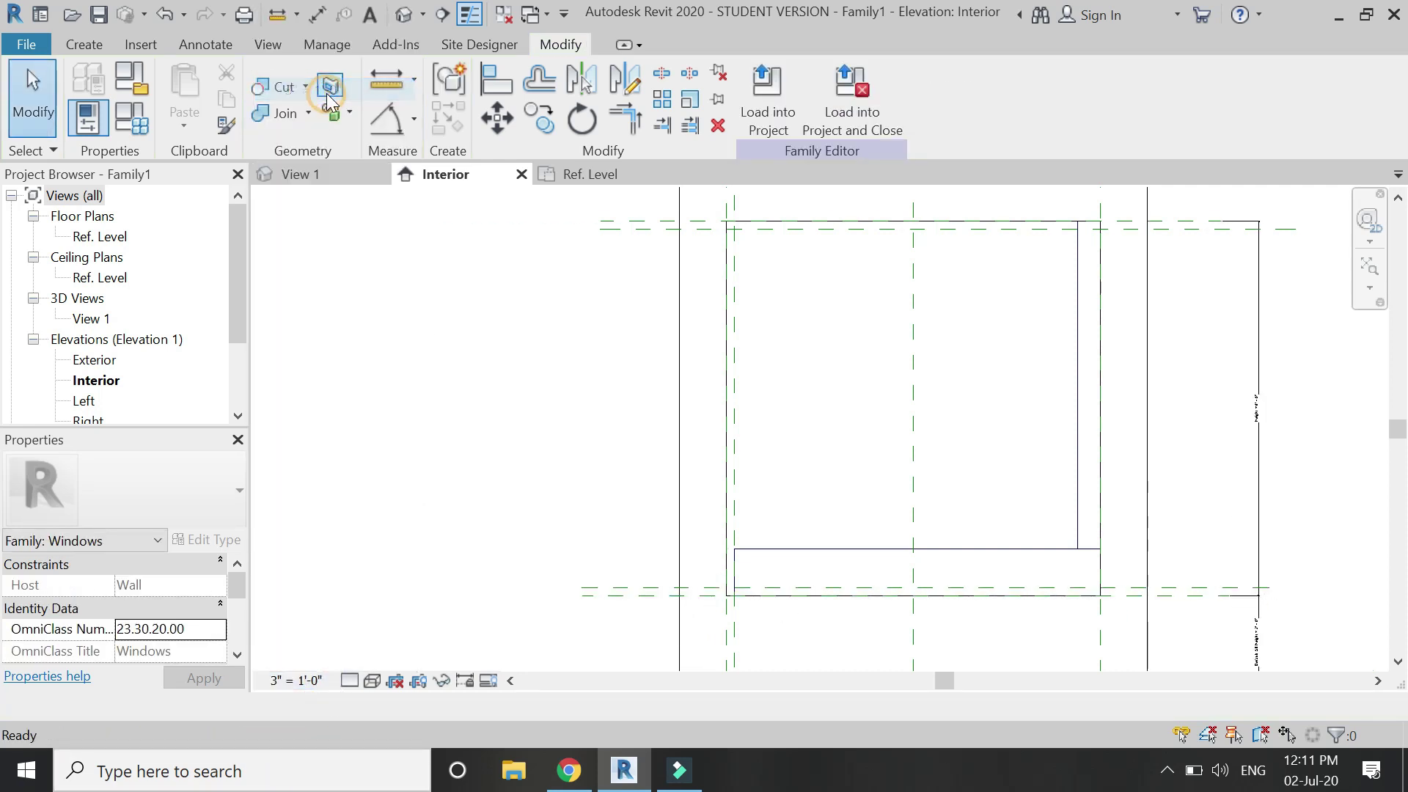
{"action": "left_click", "coordinate": [415, 121]}
{"action": "left_click", "coordinate": [410, 157]}
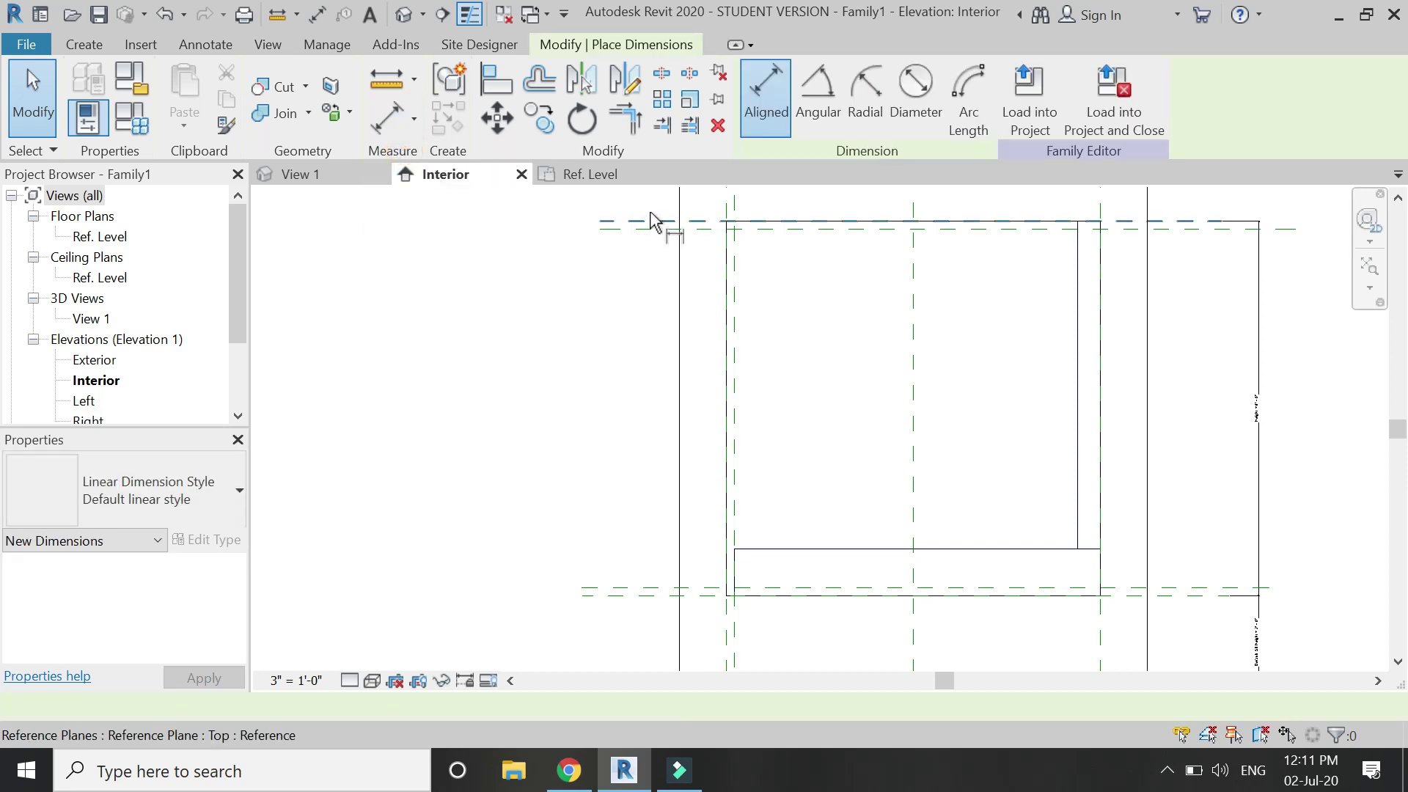
{"action": "scroll", "coordinate": [651, 220], "scroll_direction": "up", "scroll_amount": 3}
{"action": "left_click", "coordinate": [572, 336]}
{"action": "left_click", "coordinate": [591, 243]}
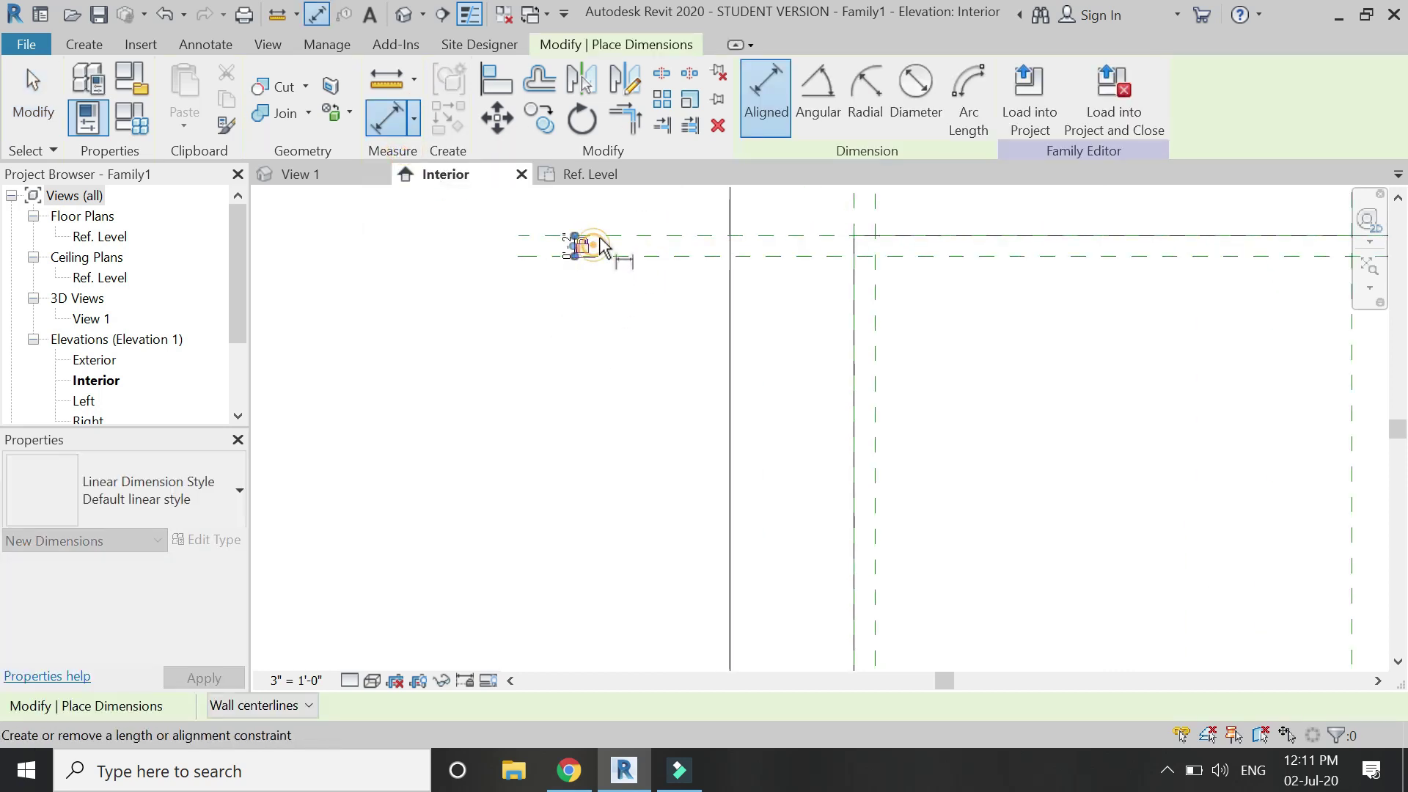
Add an aligned dimension between the two horizontal reference planes at the sill and lock it.
{"action": "scroll", "coordinate": [609, 235], "scroll_direction": "down", "scroll_amount": 5}
{"action": "scroll", "coordinate": [613, 511], "scroll_direction": "up", "scroll_amount": 2}
{"action": "scroll", "coordinate": [594, 502], "scroll_direction": "up", "scroll_amount": 2}
{"action": "left_click", "coordinate": [605, 513]}
{"action": "left_click", "coordinate": [597, 534]}
{"action": "left_click", "coordinate": [578, 607]}
{"action": "left_click", "coordinate": [594, 523]}
{"action": "scroll", "coordinate": [487, 539], "scroll_direction": "down", "scroll_amount": 3}
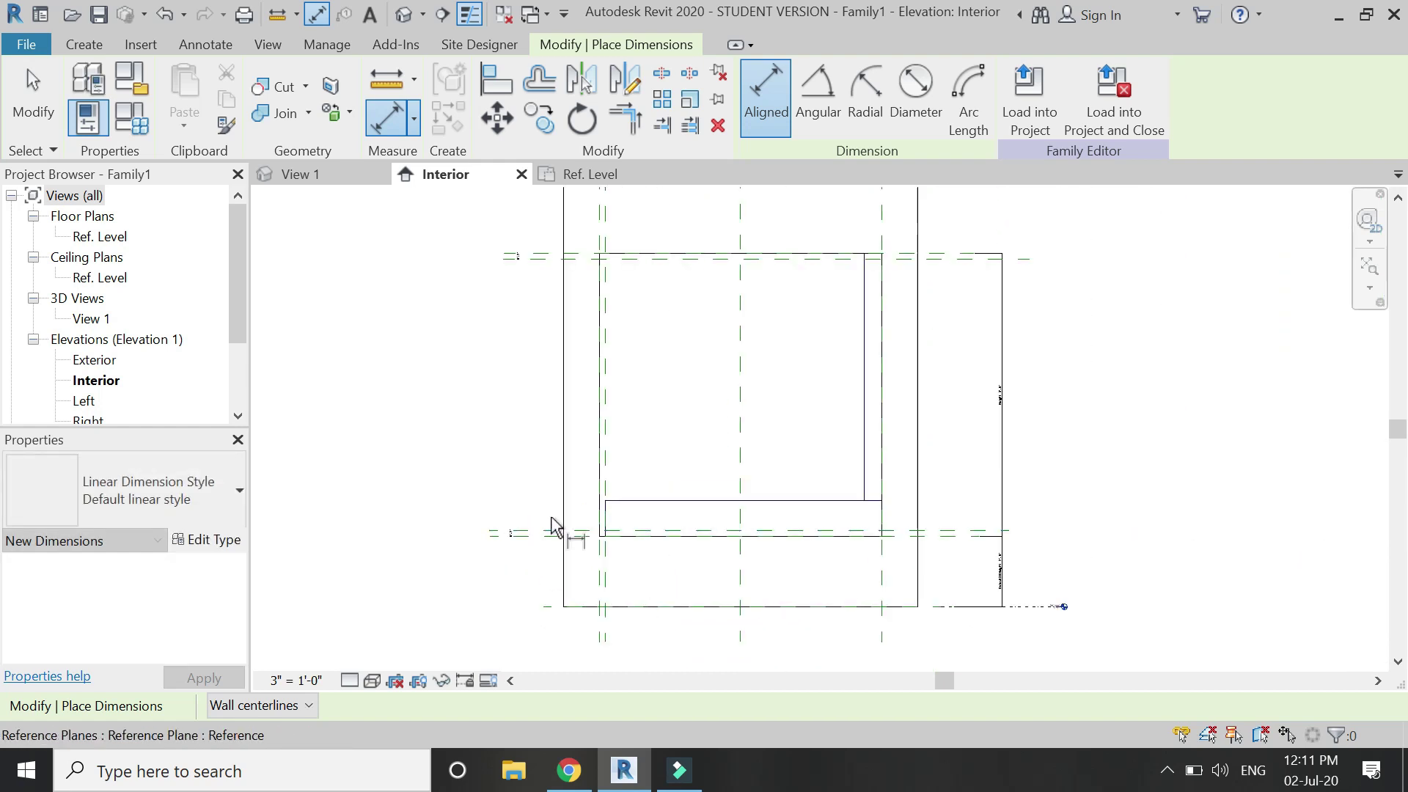
{"action": "key", "text": "Escape"}
Stretch the void extrusion's top and bottom to the inner horizontal reference planes and lock both alignments.
{"action": "scroll", "coordinate": [680, 493], "scroll_direction": "up", "scroll_amount": 3}
{"action": "left_click", "coordinate": [677, 479]}
{"action": "left_click", "coordinate": [708, 521]}
{"action": "scroll", "coordinate": [748, 504], "scroll_direction": "down", "scroll_amount": 2}
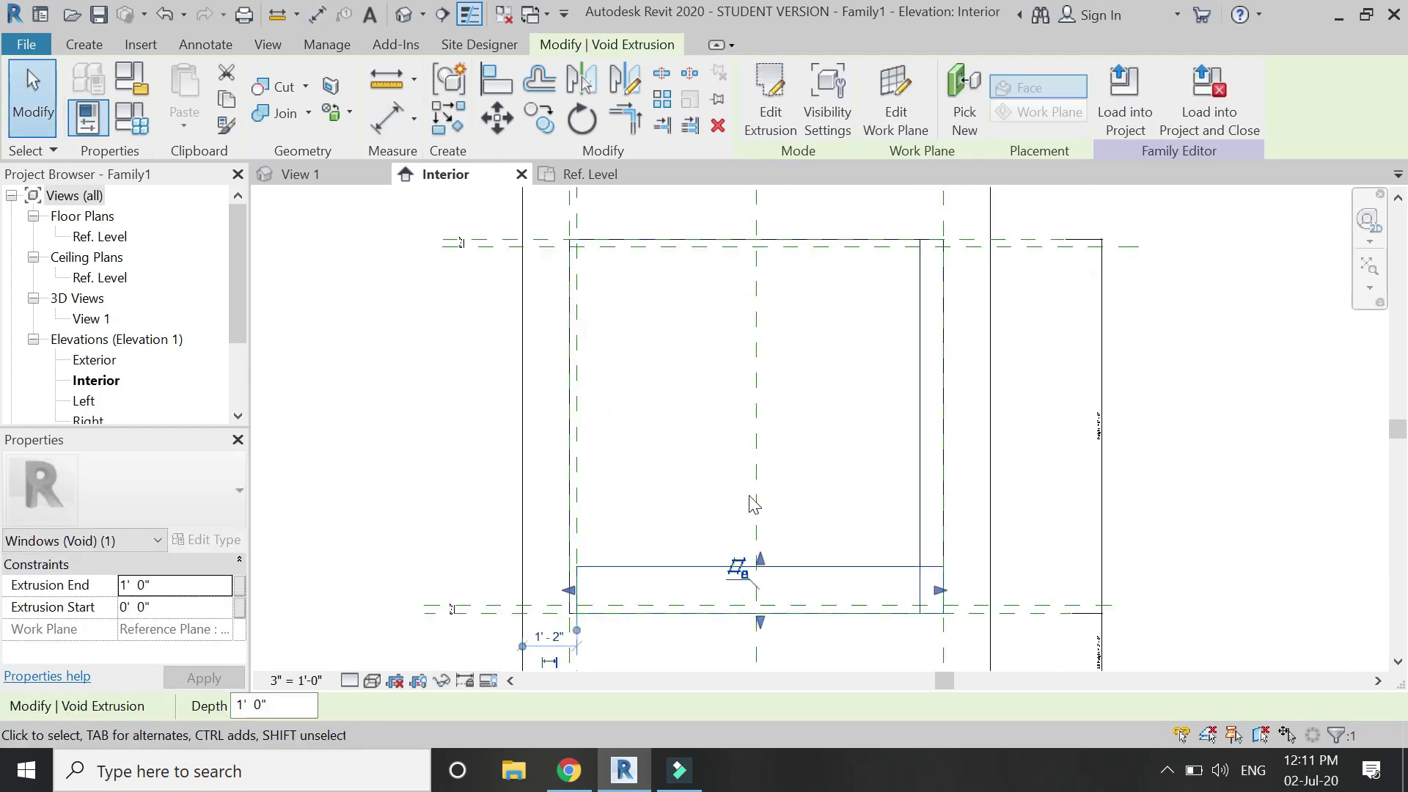
{"action": "left_click_drag", "start_coordinate": [780, 400], "coordinate": [807, 249]}
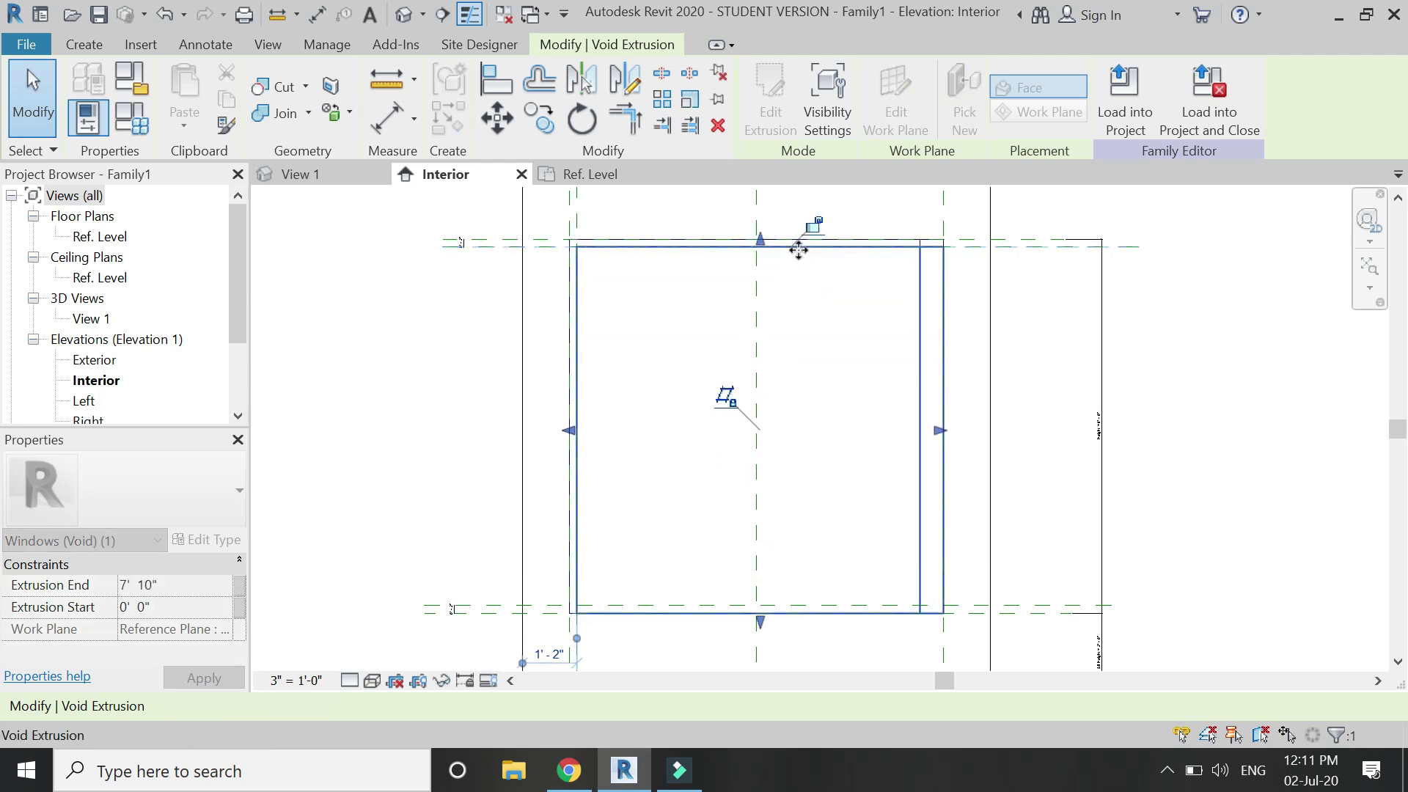
{"action": "scroll", "coordinate": [761, 619], "scroll_direction": "up", "scroll_amount": 3}
{"action": "left_click_drag", "start_coordinate": [761, 597], "coordinate": [759, 577]}
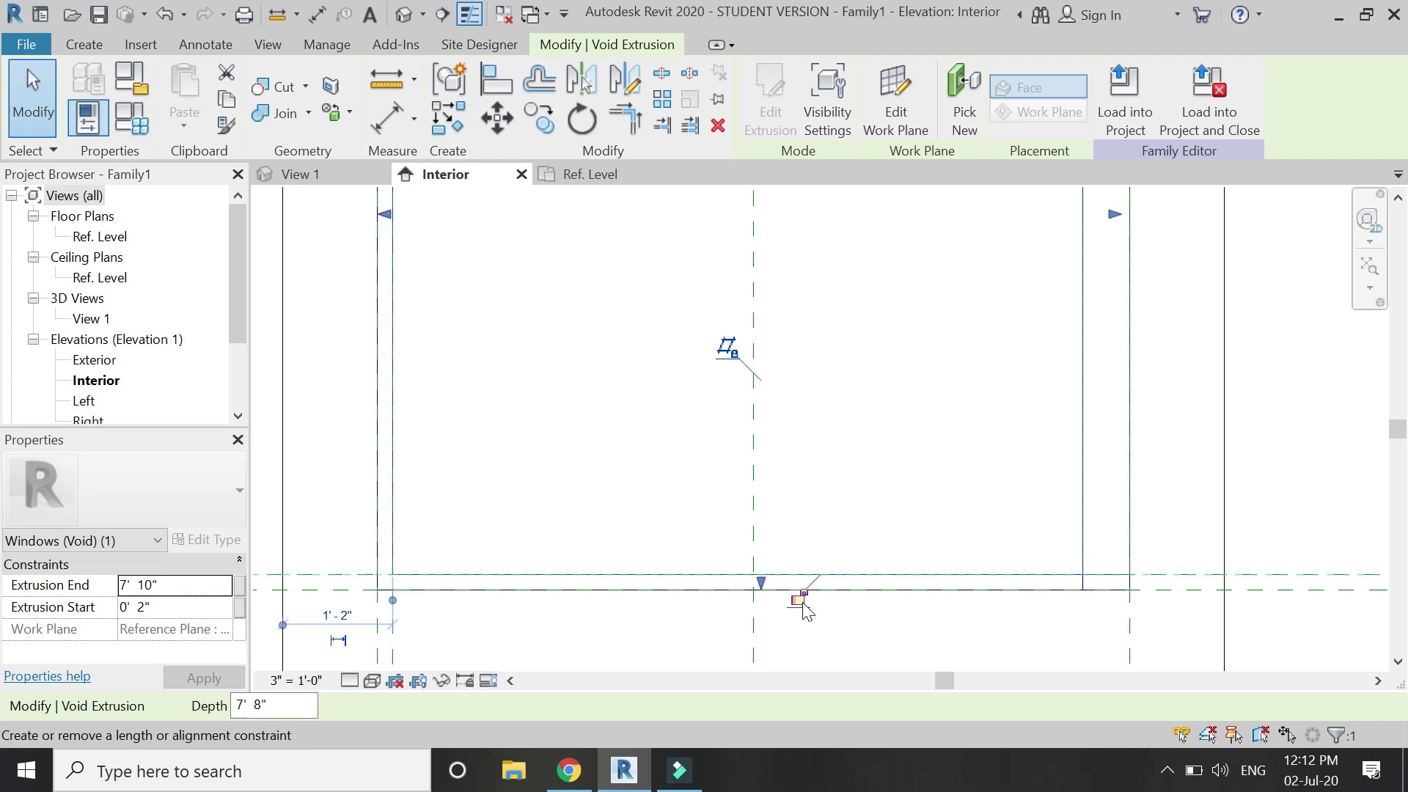
{"action": "scroll", "coordinate": [695, 616], "scroll_direction": "down", "scroll_amount": 2}
{"action": "left_click", "coordinate": [657, 445]}
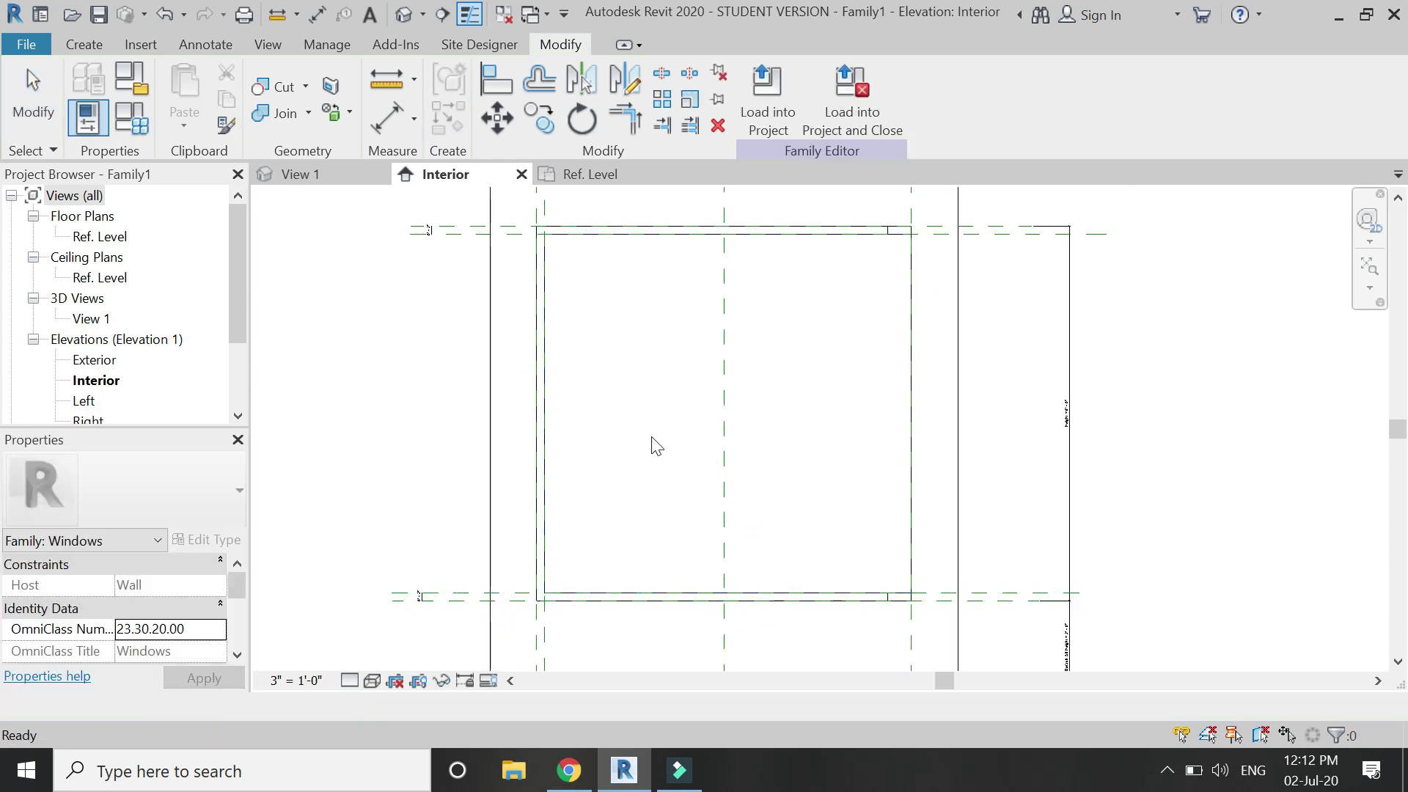
Examine the hollowed mitred frame in the default 3D view.
{"action": "left_click", "coordinate": [400, 20]}
{"action": "scroll", "coordinate": [775, 456], "scroll_direction": "up", "scroll_amount": 2}
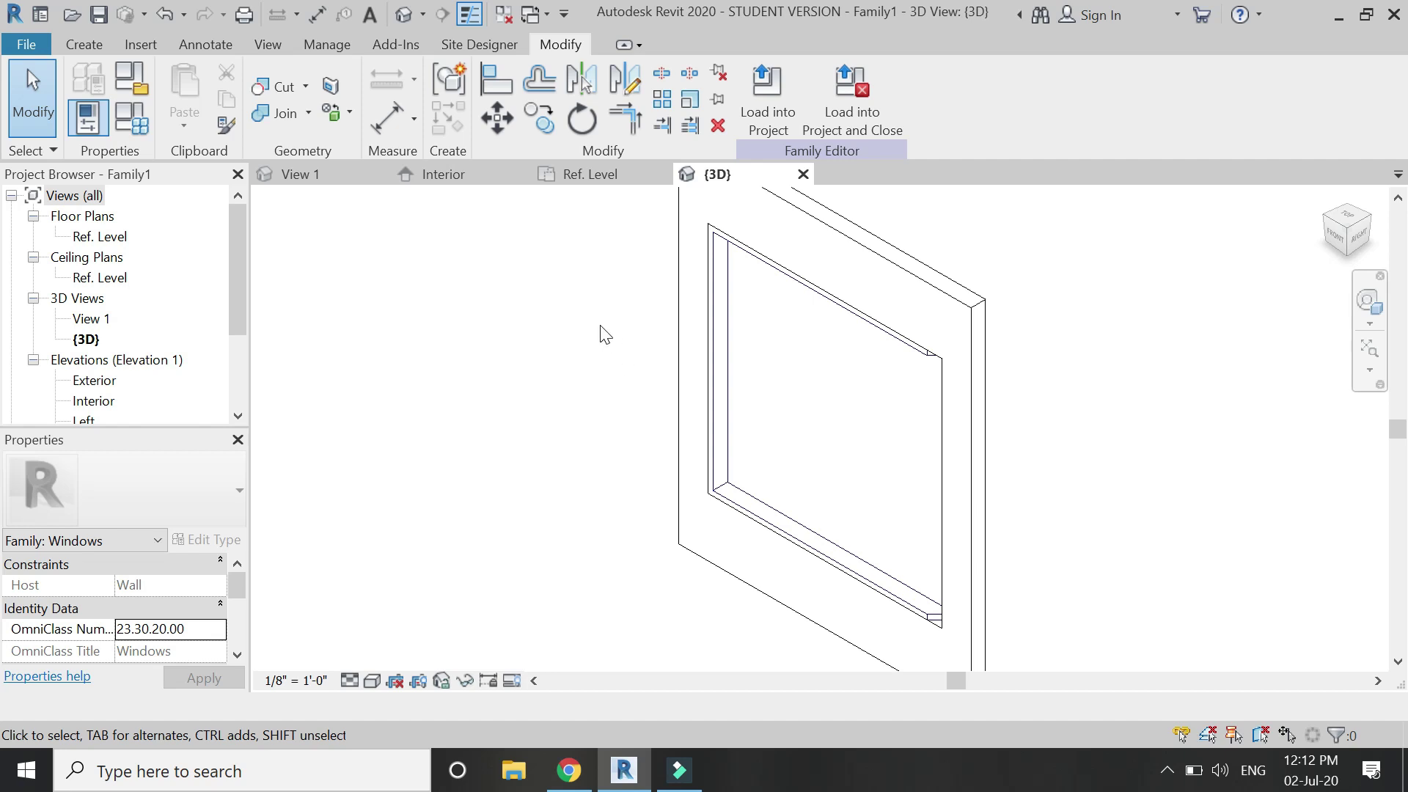
In the Ref. Level plan, try the host wall as Generic - 12" and set its type to Generic - 8".
{"action": "left_click", "coordinate": [586, 176]}
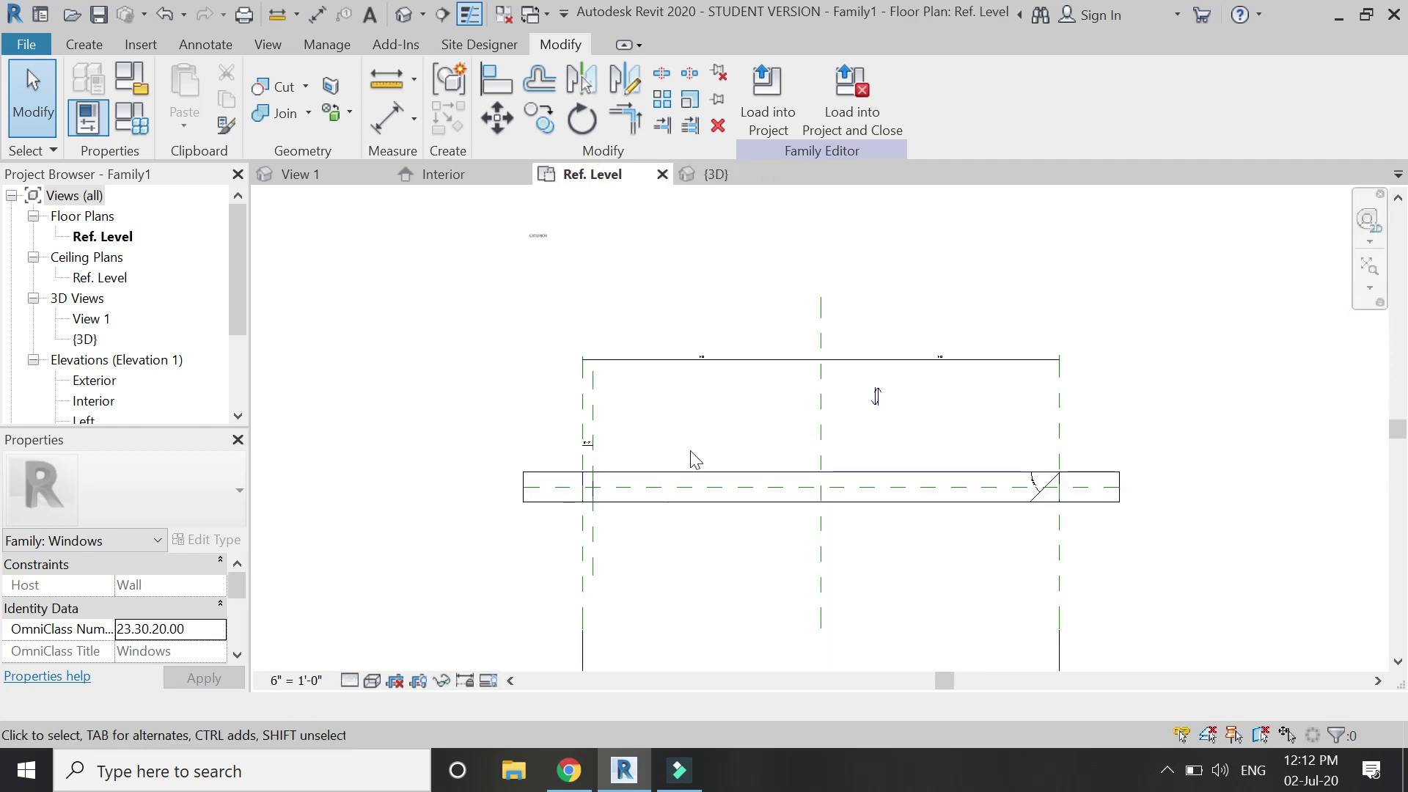
{"action": "left_click", "coordinate": [554, 480]}
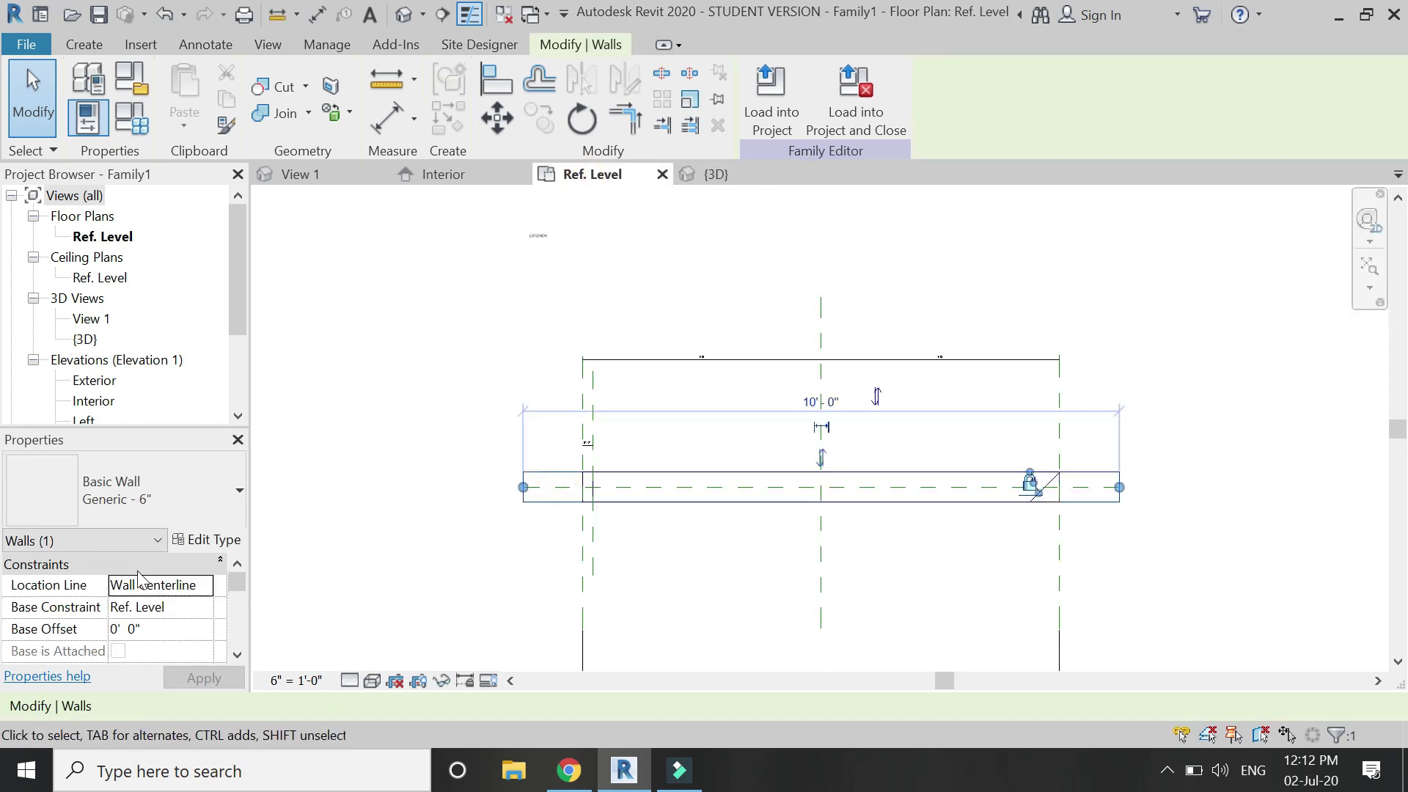
{"action": "left_click", "coordinate": [143, 493]}
{"action": "left_click", "coordinate": [134, 646]}
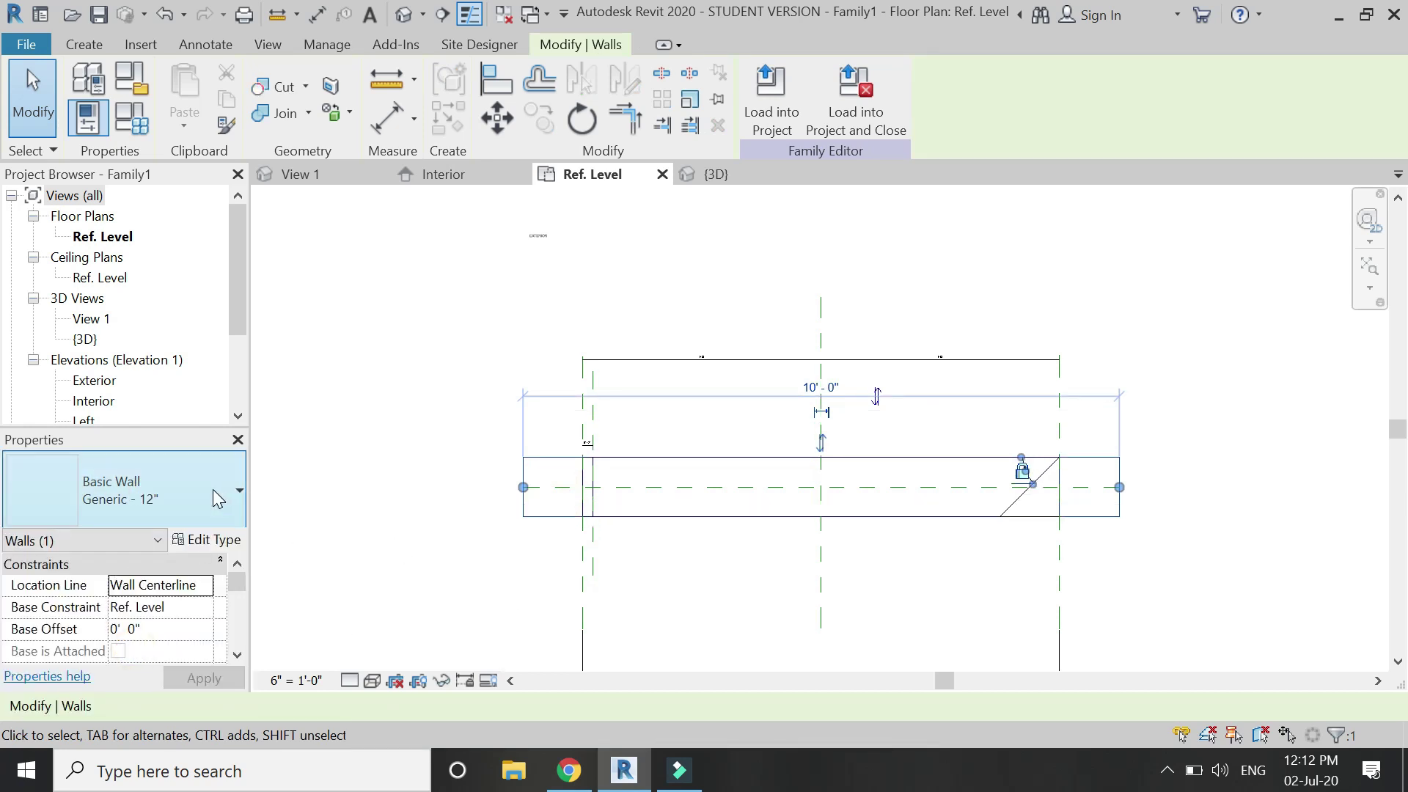
{"action": "left_click", "coordinate": [550, 465]}
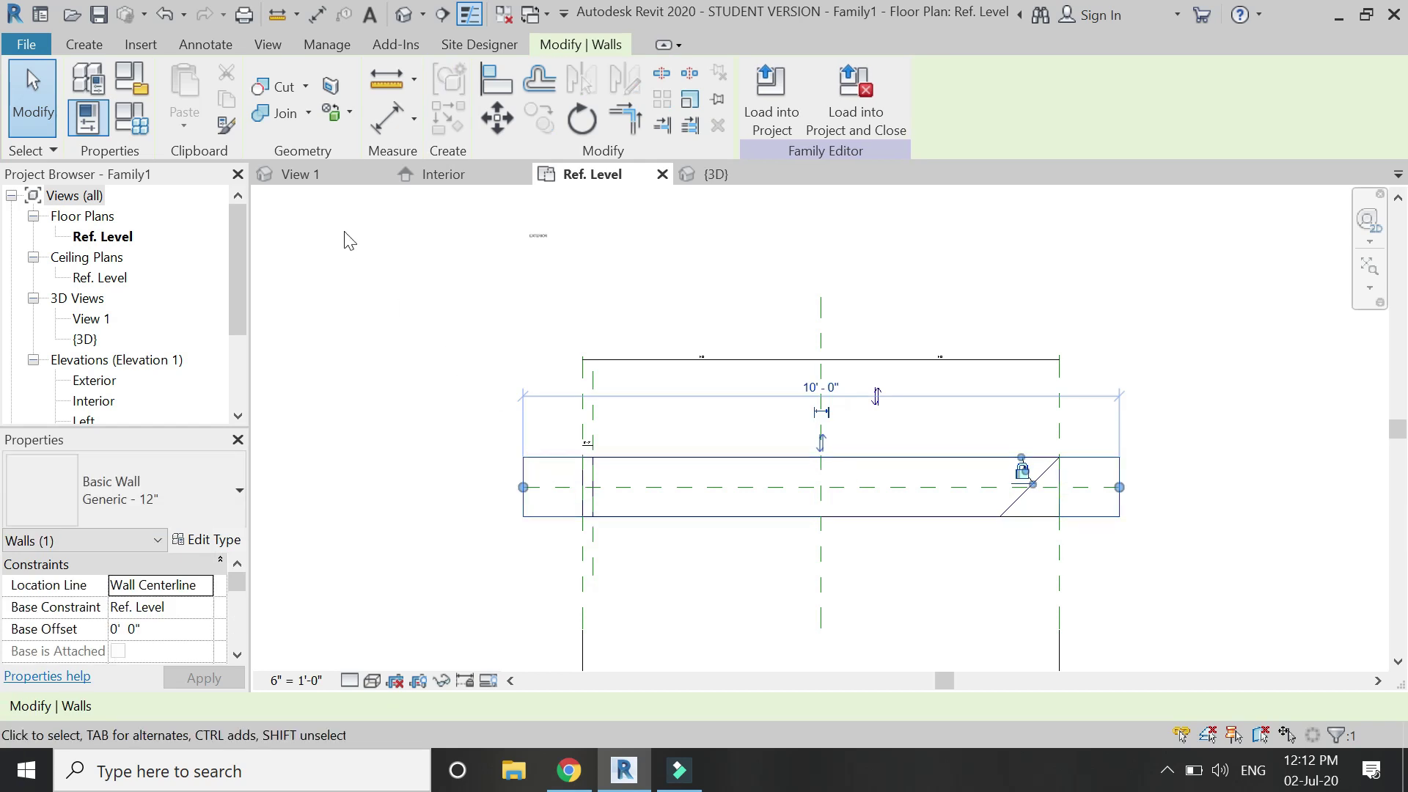
{"action": "left_click", "coordinate": [208, 498]}
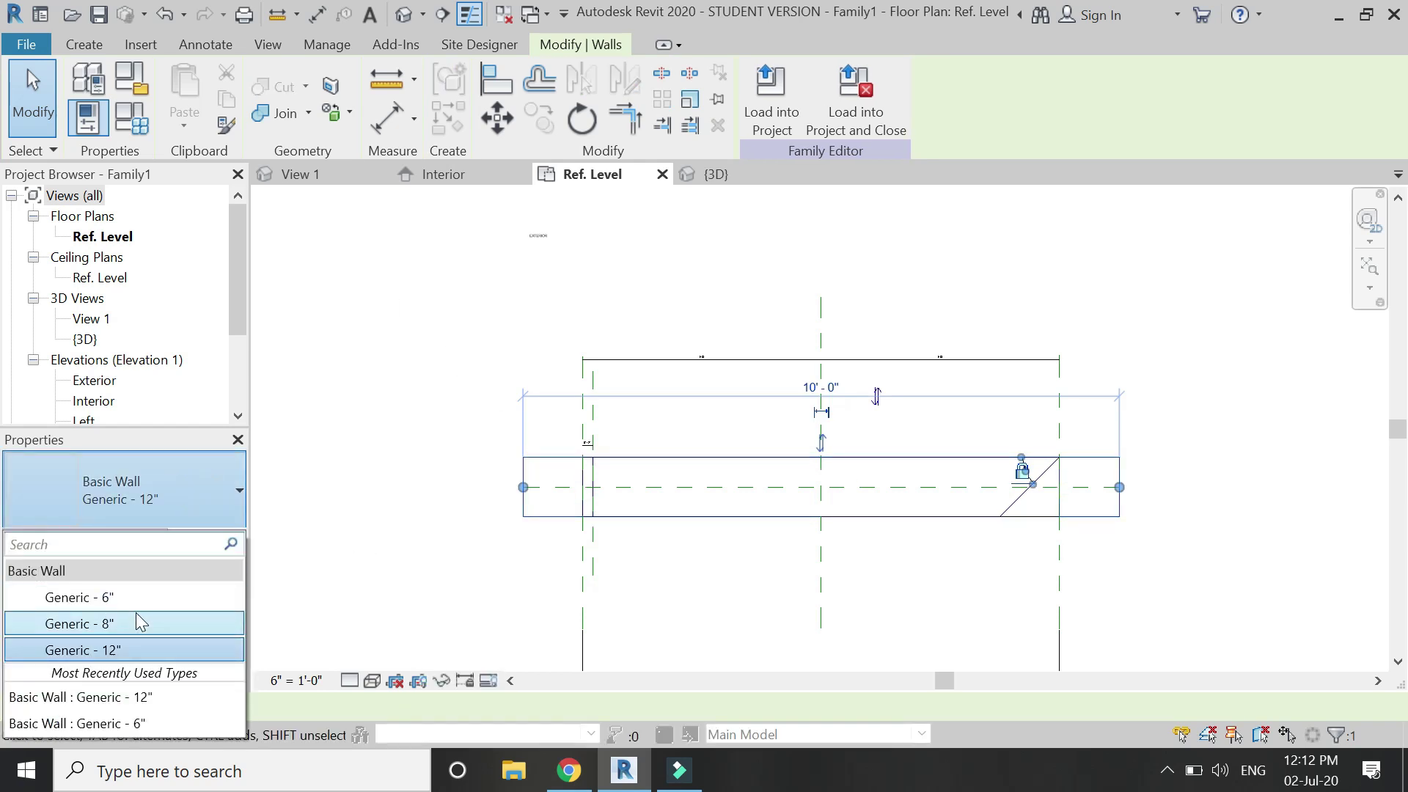
{"action": "left_click", "coordinate": [140, 620]}
{"action": "left_click", "coordinate": [440, 524]}
Draw a vertical reference plane between the inner left and centre planes, about 1' 9 1/2" from the inner left one.
{"action": "scroll", "coordinate": [440, 524], "scroll_direction": "up", "scroll_amount": 2}
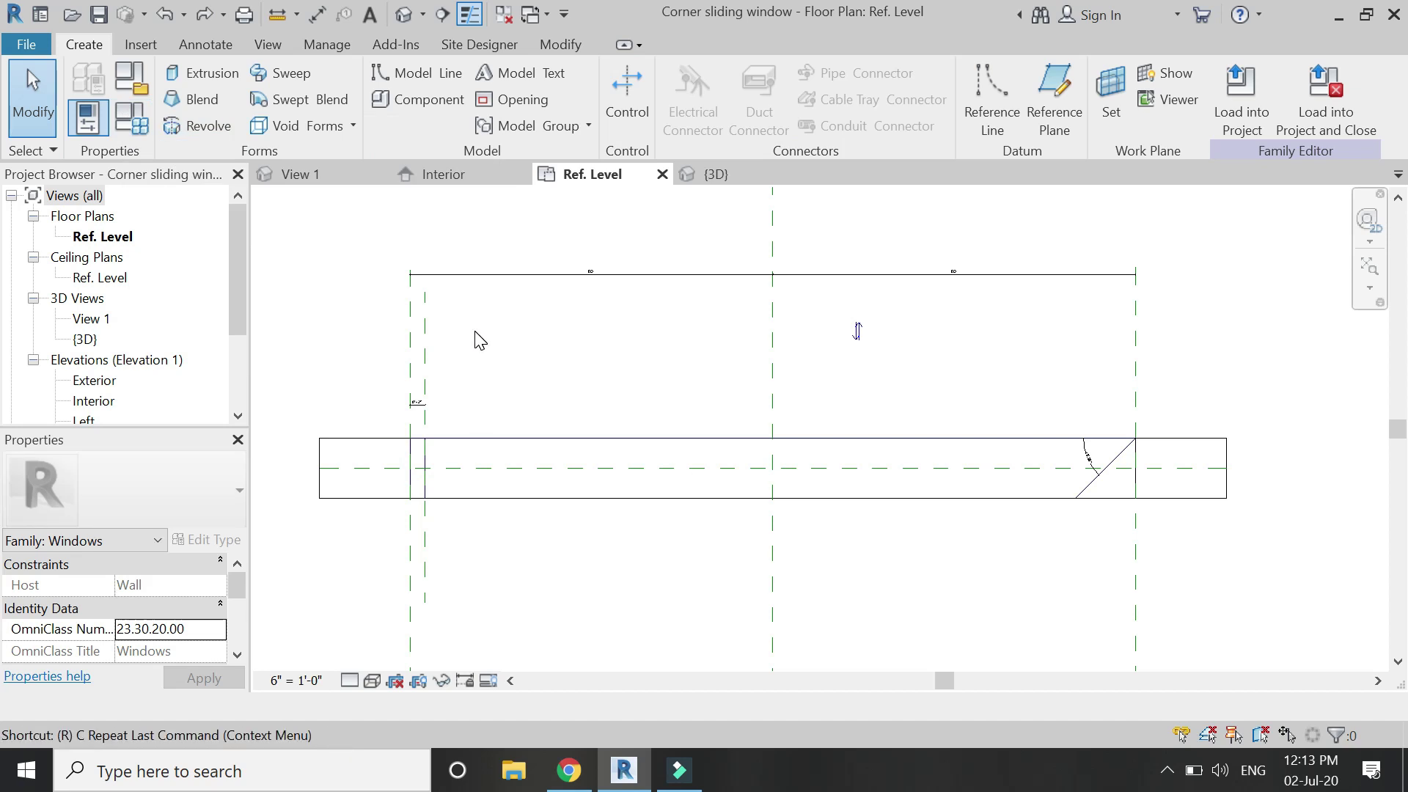
{"action": "key", "text": "p"}
{"action": "left_click", "coordinate": [587, 306]}
{"action": "left_click", "coordinate": [586, 619]}
Add an aligned dimension between the inner left reference plane and the new vertical reference plane.
{"action": "key", "text": "d"}
{"action": "key", "text": "i"}
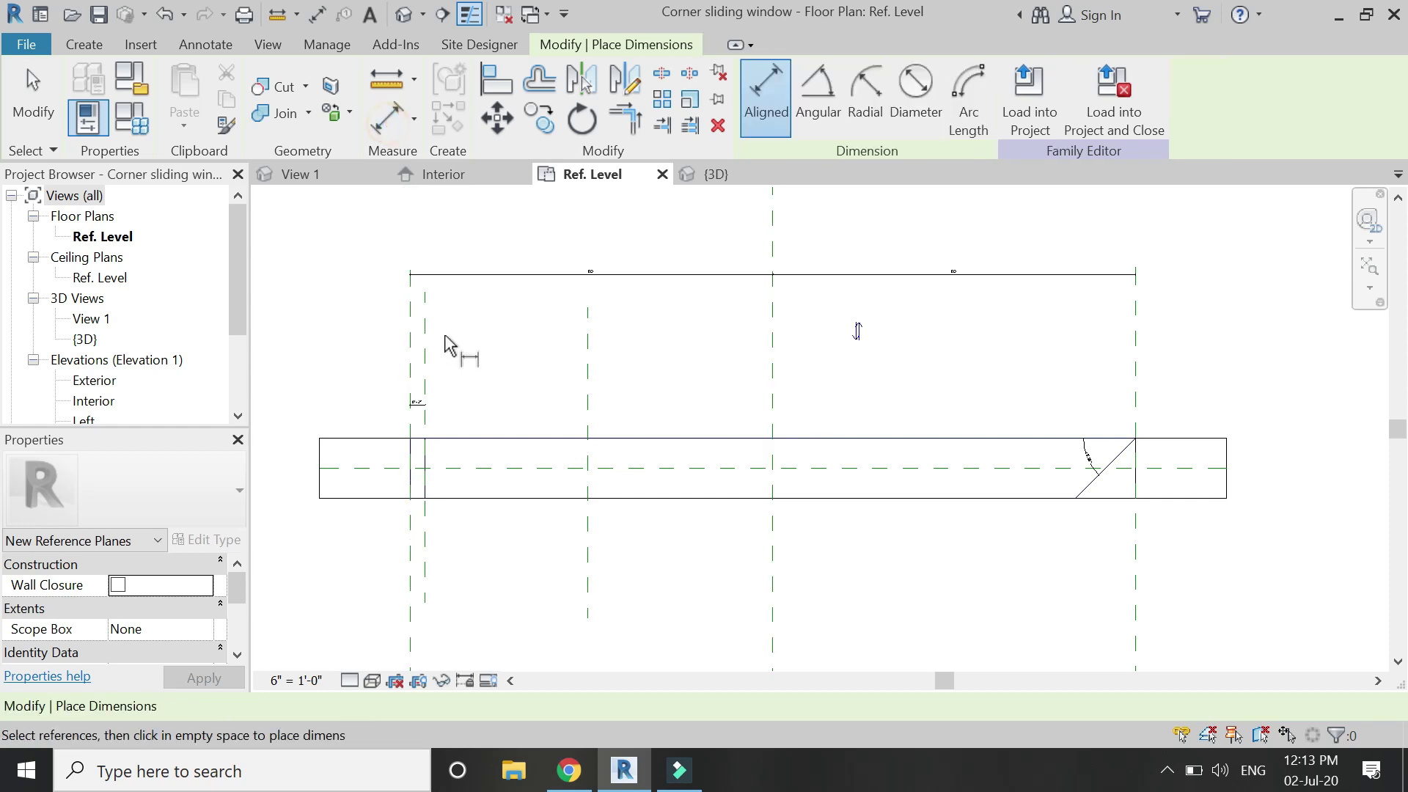
{"action": "left_click", "coordinate": [432, 369]}
{"action": "left_click", "coordinate": [588, 411]}
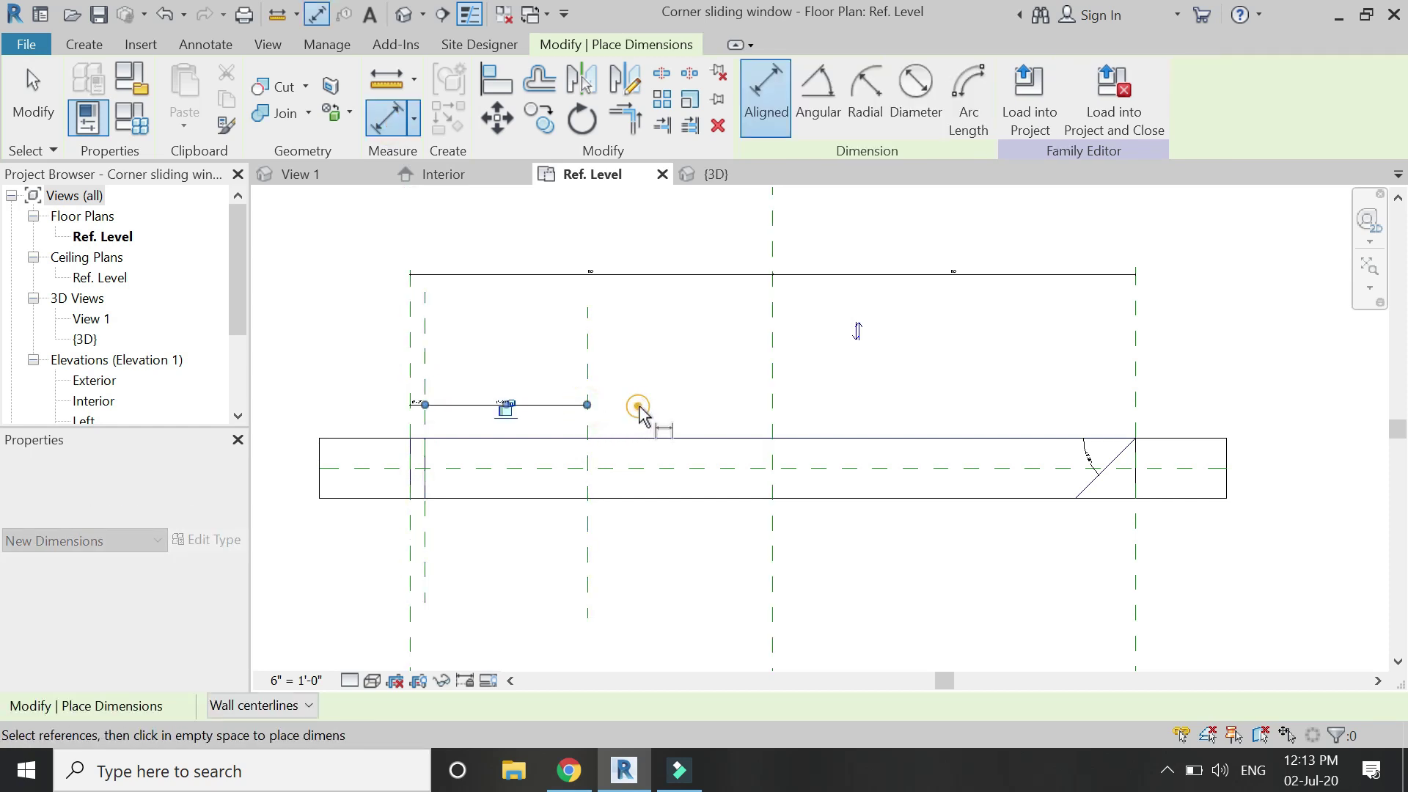
{"action": "left_click", "coordinate": [570, 407]}
{"action": "key", "text": "Escape"}
{"action": "key", "text": "Escape"}
Label the dimension from the inner left plane to the new vertical plane with a type family parameter named door width.
{"action": "scroll", "coordinate": [561, 409], "scroll_direction": "up", "scroll_amount": 2}
{"action": "left_click", "coordinate": [559, 412]}
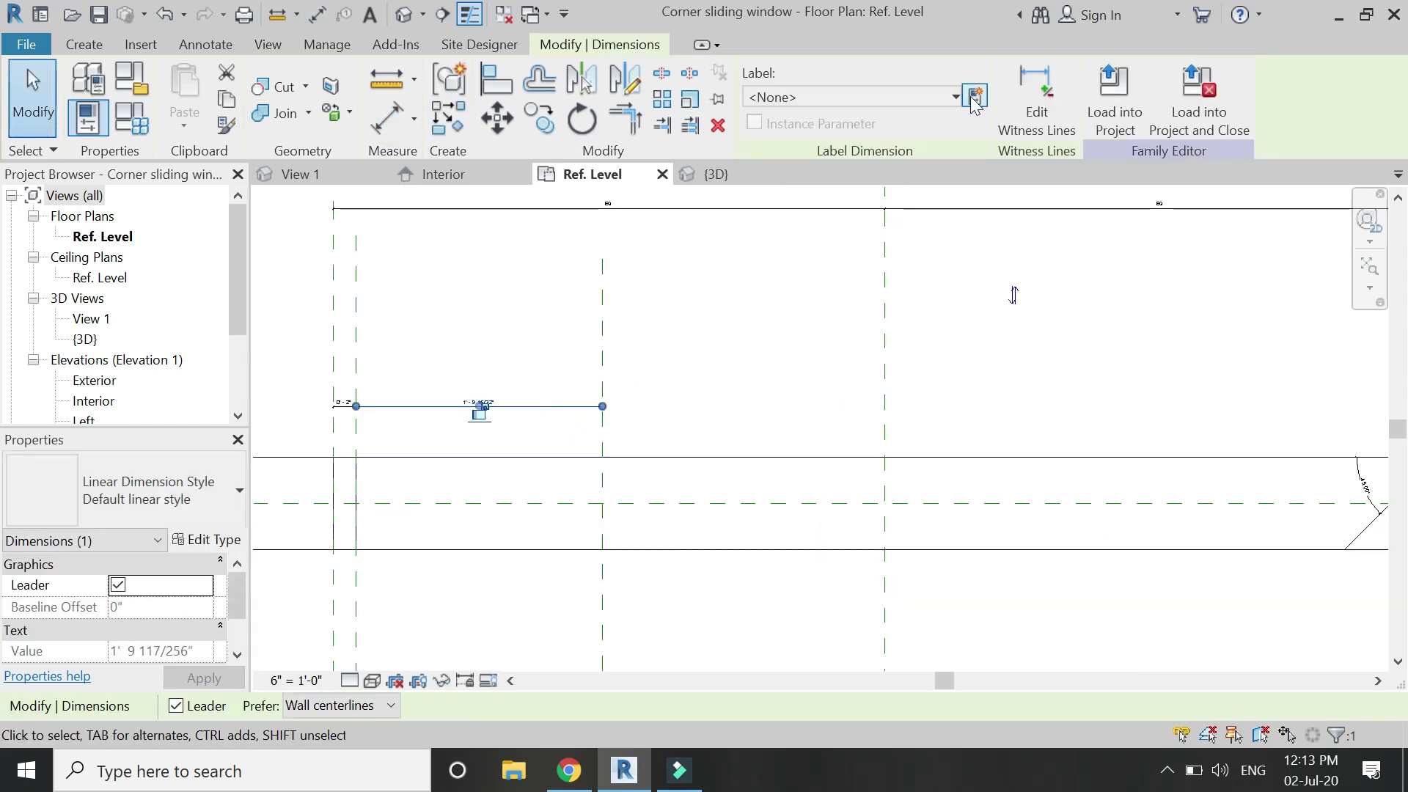
{"action": "left_click", "coordinate": [976, 97]}
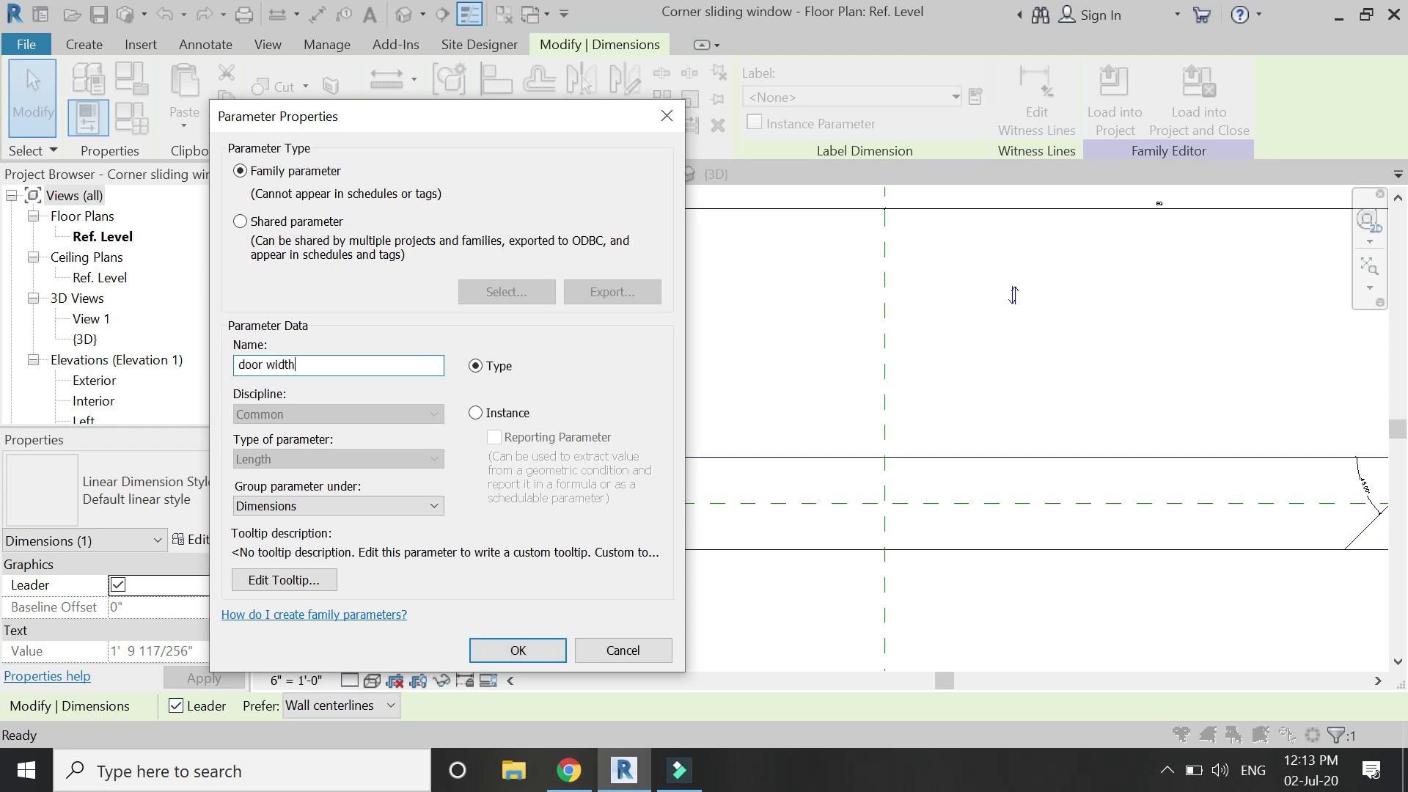
{"action": "key", "text": "Return"}
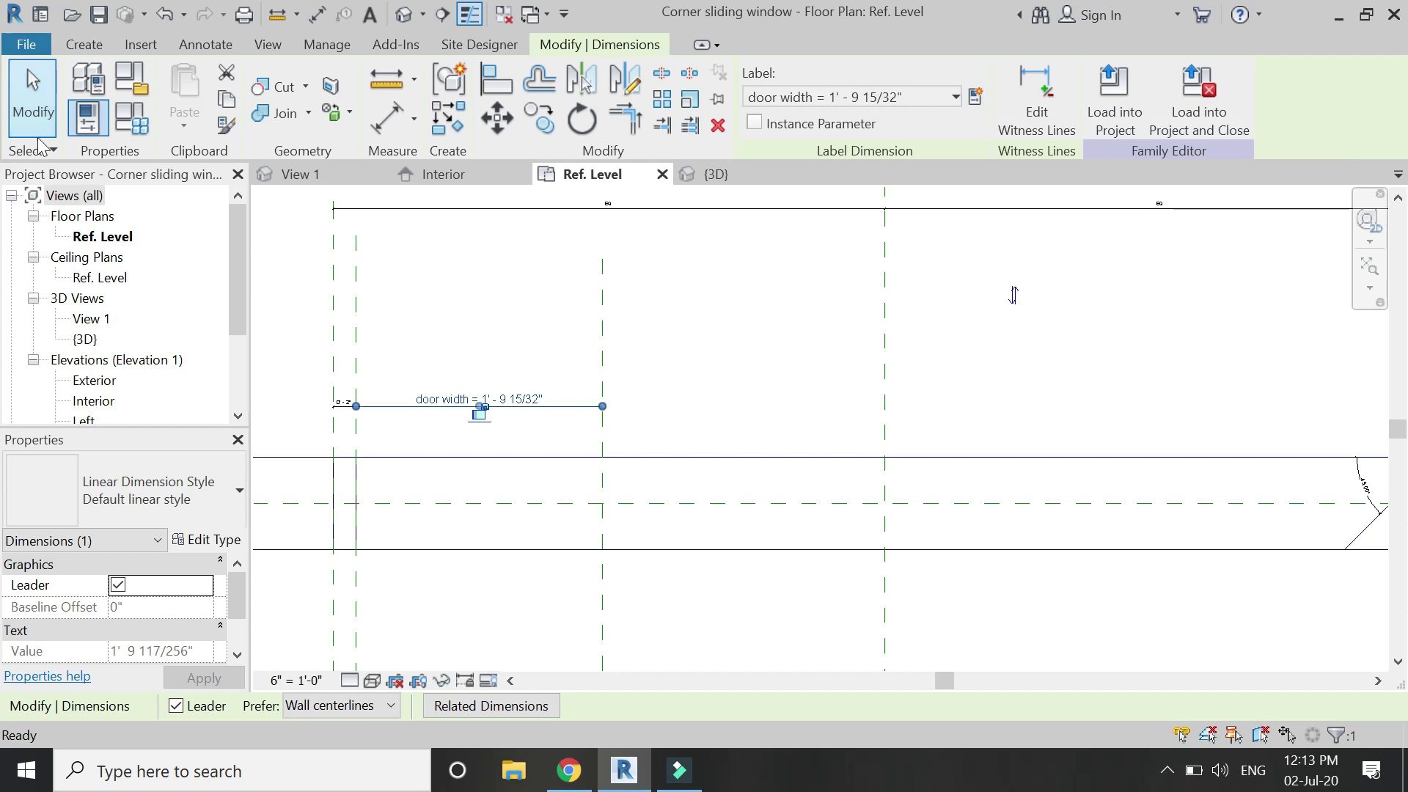
Set the door width family parameter to 2' 6" and apply it to the model.
{"action": "left_click", "coordinate": [120, 121]}
{"action": "left_click", "coordinate": [298, 411]}
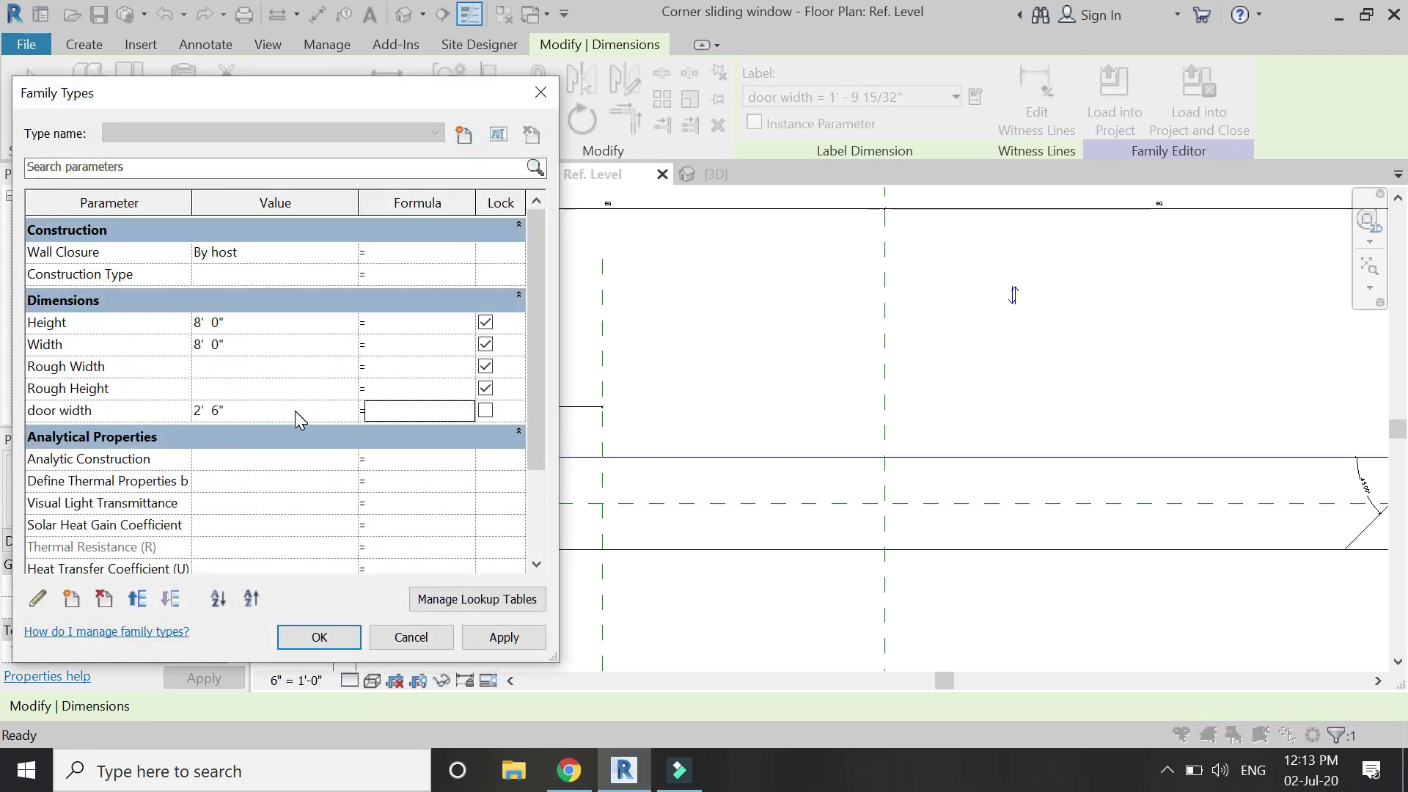
{"action": "left_click", "coordinate": [331, 637]}
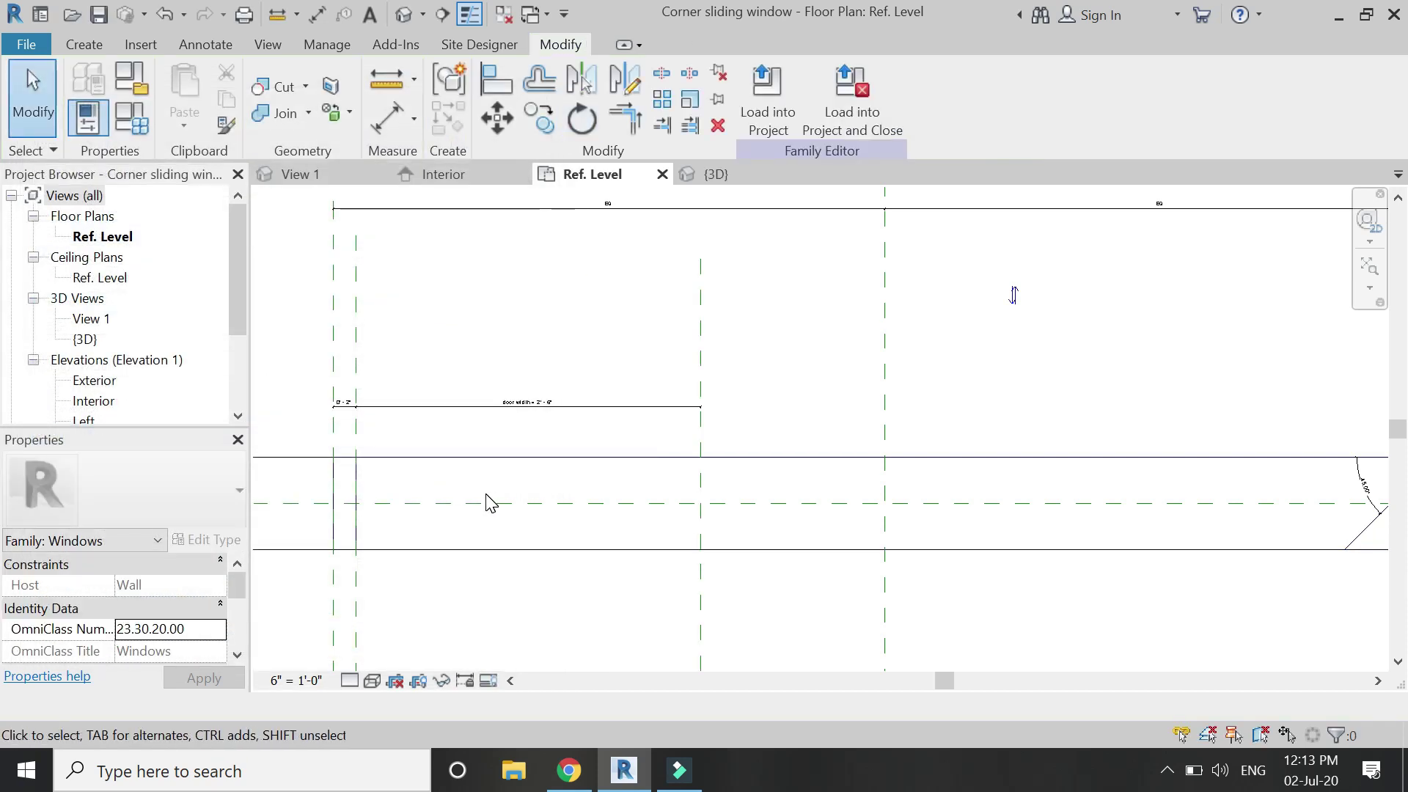
Draw a vertical reference plane 2" to the left of the plane that ends the door width.
{"action": "key", "text": "r"}
{"action": "key", "text": "p"}
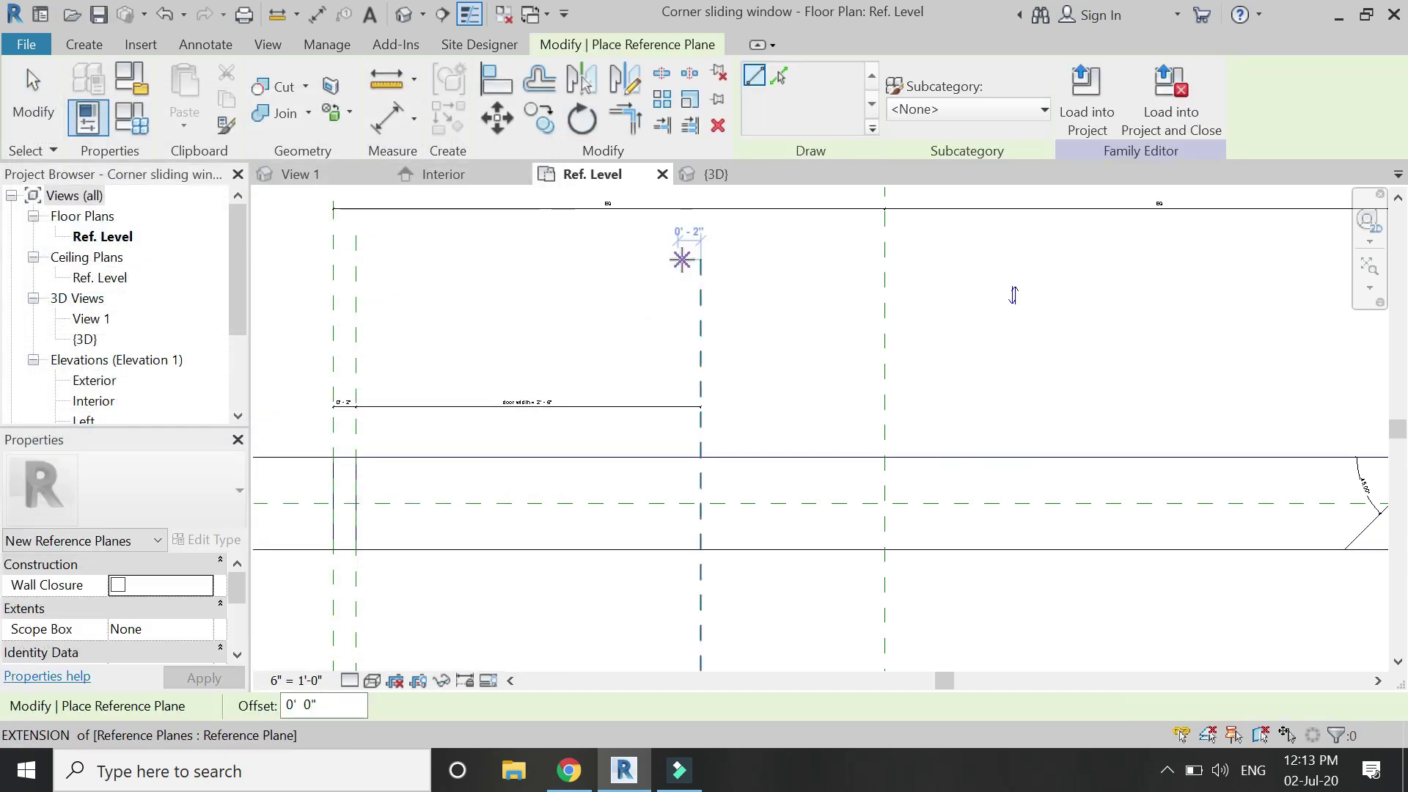
{"action": "left_click", "coordinate": [681, 258]}
{"action": "scroll", "coordinate": [681, 258], "scroll_direction": "down", "scroll_amount": 2}
{"action": "left_click", "coordinate": [685, 568]}
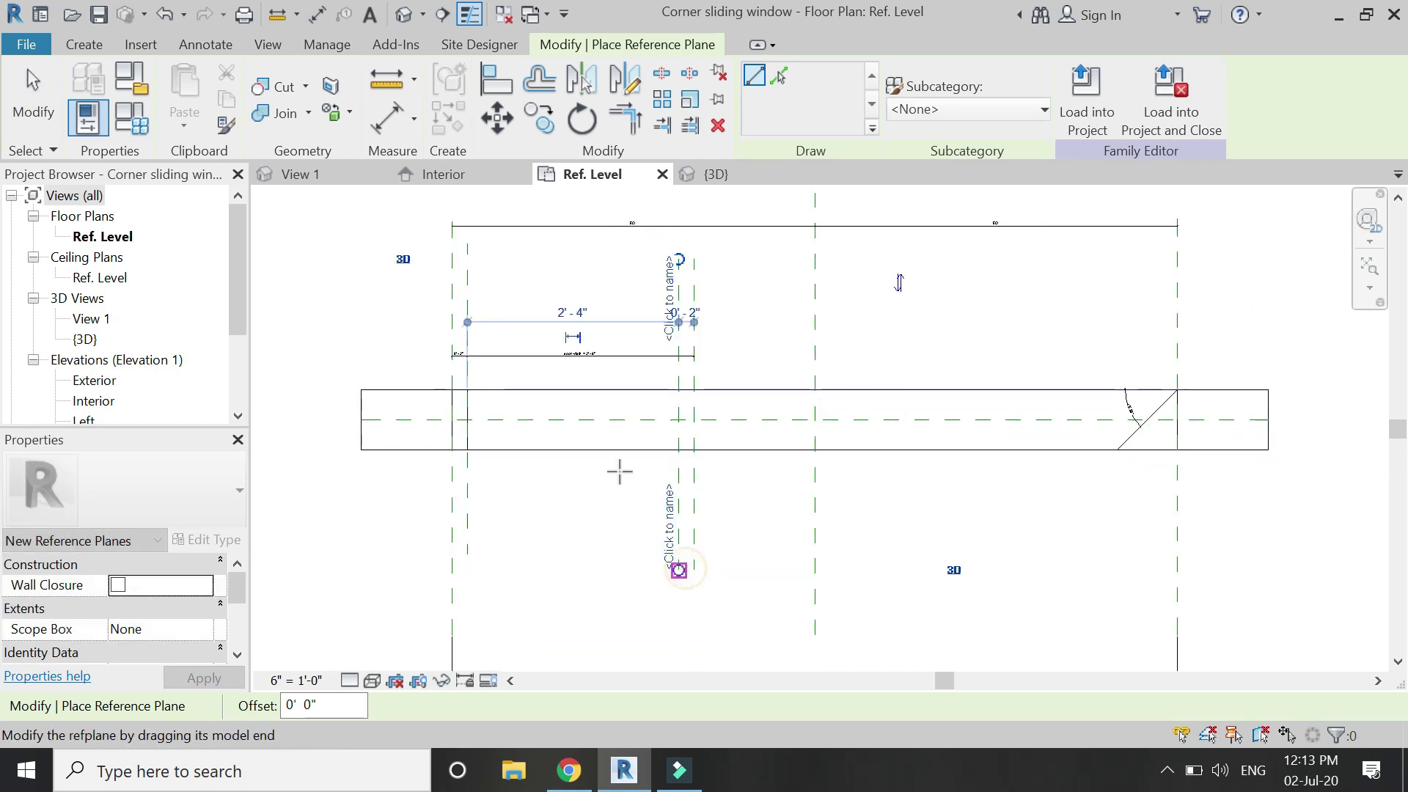
Add an aligned dimension between the new vertical reference plane and the plane that ends the door width.
{"action": "left_click", "coordinate": [384, 125]}
{"action": "scroll", "coordinate": [637, 301], "scroll_direction": "up", "scroll_amount": 2}
{"action": "left_click", "coordinate": [711, 355]}
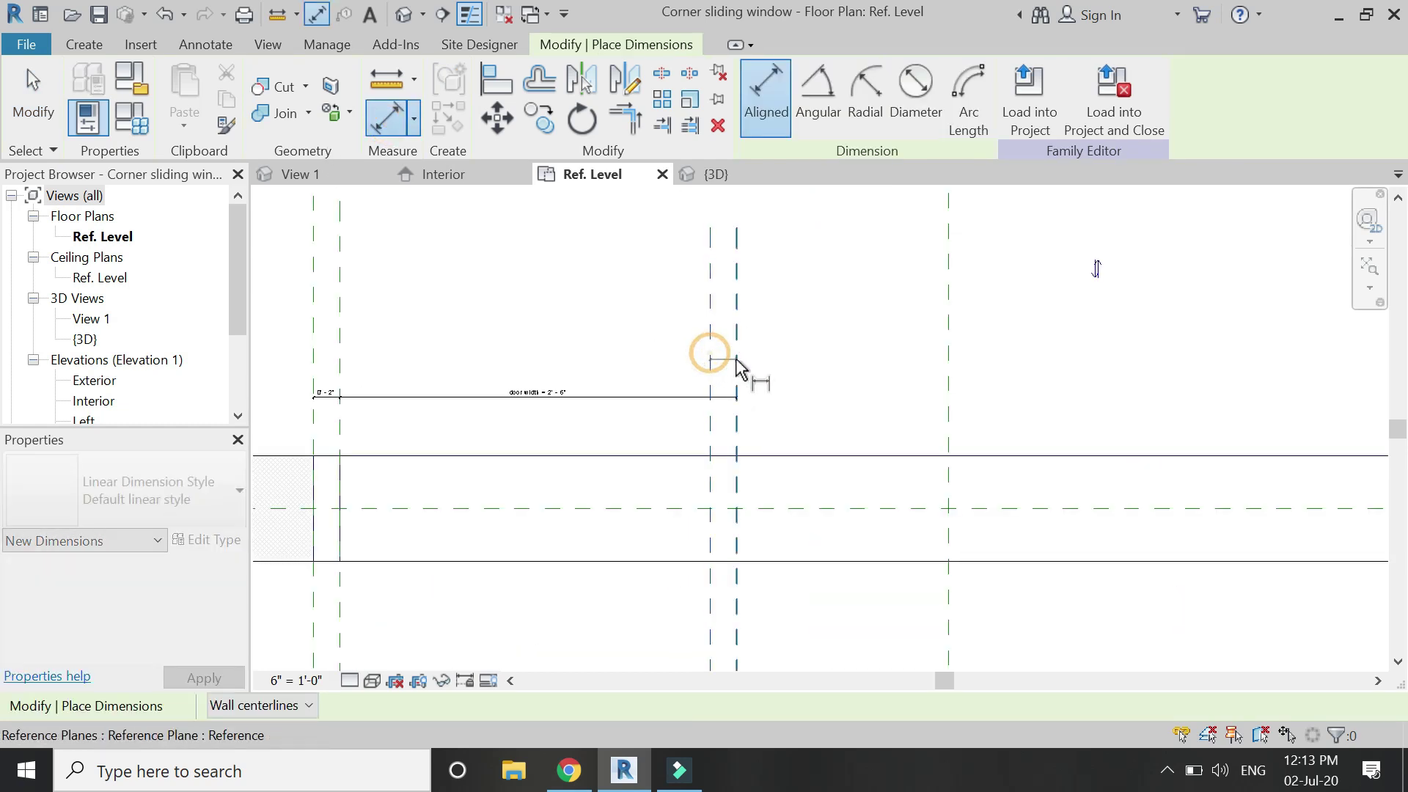
{"action": "left_click", "coordinate": [737, 366]}
{"action": "left_click", "coordinate": [811, 349]}
{"action": "scroll", "coordinate": [484, 380], "scroll_direction": "down", "scroll_amount": 2}
{"action": "key", "text": "Escape"}
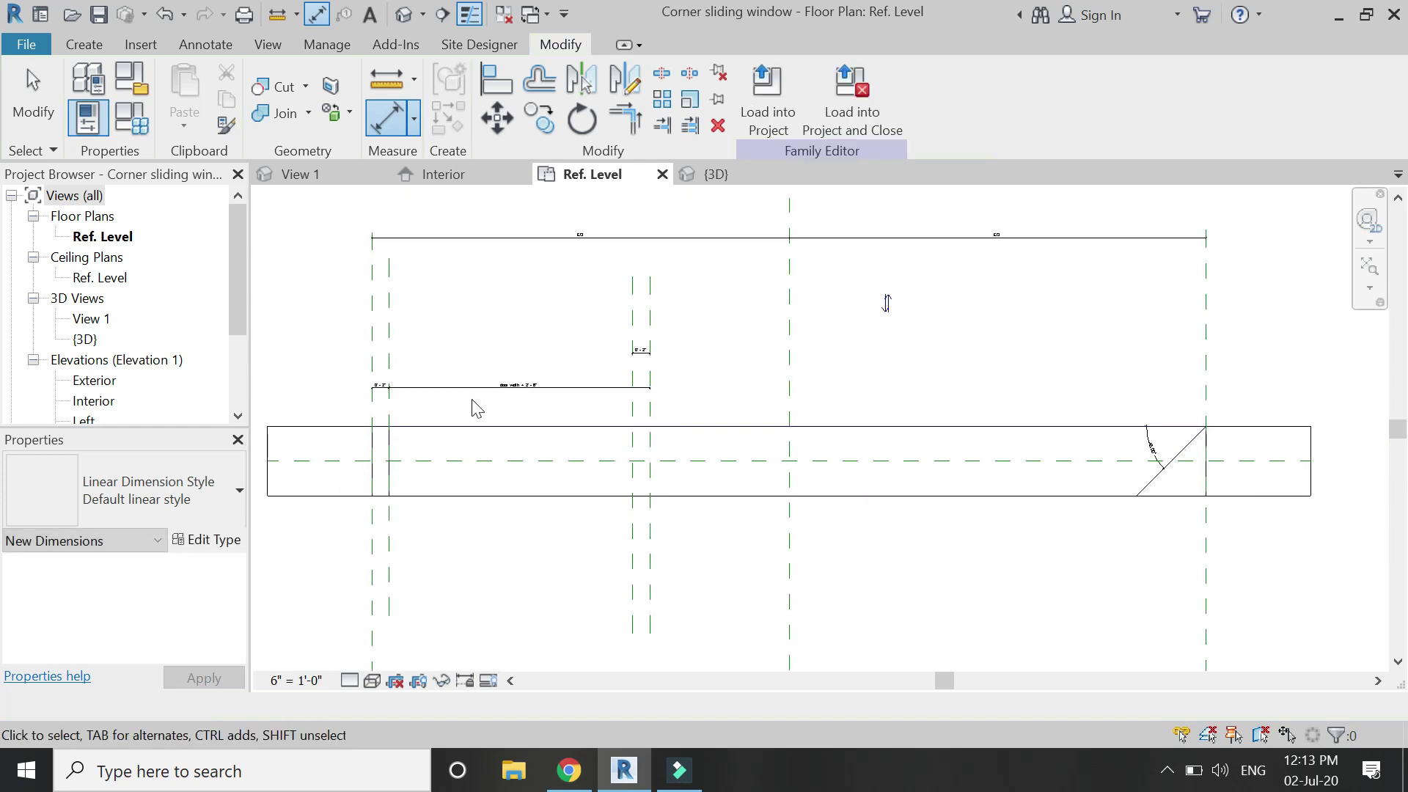
Draw two horizontal reference planes along the wall, one about 2" above and one about 2" below its centre plane.
{"action": "scroll", "coordinate": [529, 530], "scroll_direction": "down", "scroll_amount": 2}
{"action": "middle_click_drag", "start_coordinate": [528, 529], "coordinate": [628, 501]}
{"action": "key", "text": "r"}
{"action": "key", "text": "r"}
{"action": "key", "text": "p"}
{"action": "scroll", "coordinate": [446, 437], "scroll_direction": "up", "scroll_amount": 3}
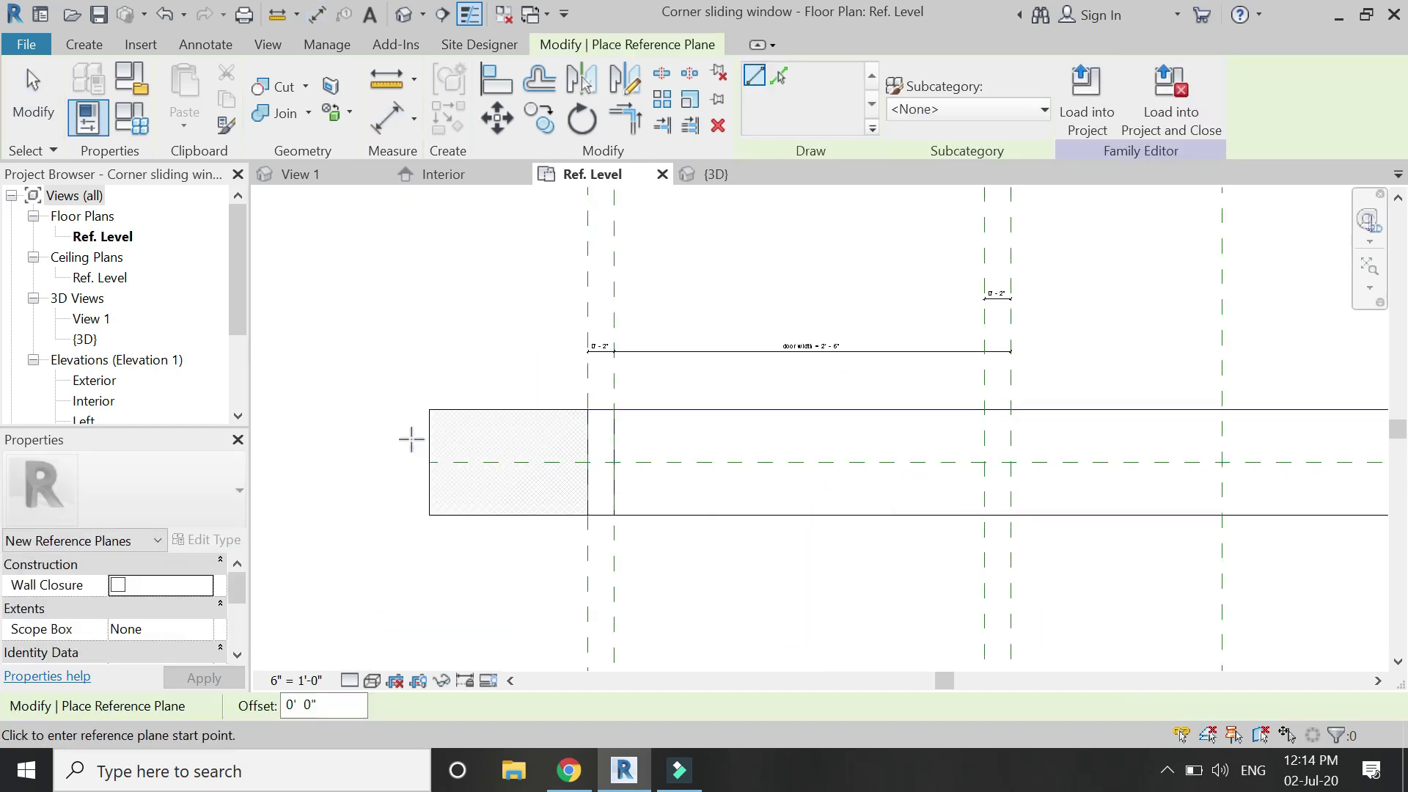
{"action": "left_click", "coordinate": [431, 434]}
{"action": "scroll", "coordinate": [431, 433], "scroll_direction": "down", "scroll_amount": 2}
{"action": "left_click", "coordinate": [1269, 433]}
{"action": "scroll", "coordinate": [458, 476], "scroll_direction": "up", "scroll_amount": 3}
{"action": "left_click", "coordinate": [465, 465]}
{"action": "scroll", "coordinate": [465, 466], "scroll_direction": "down", "scroll_amount": 3}
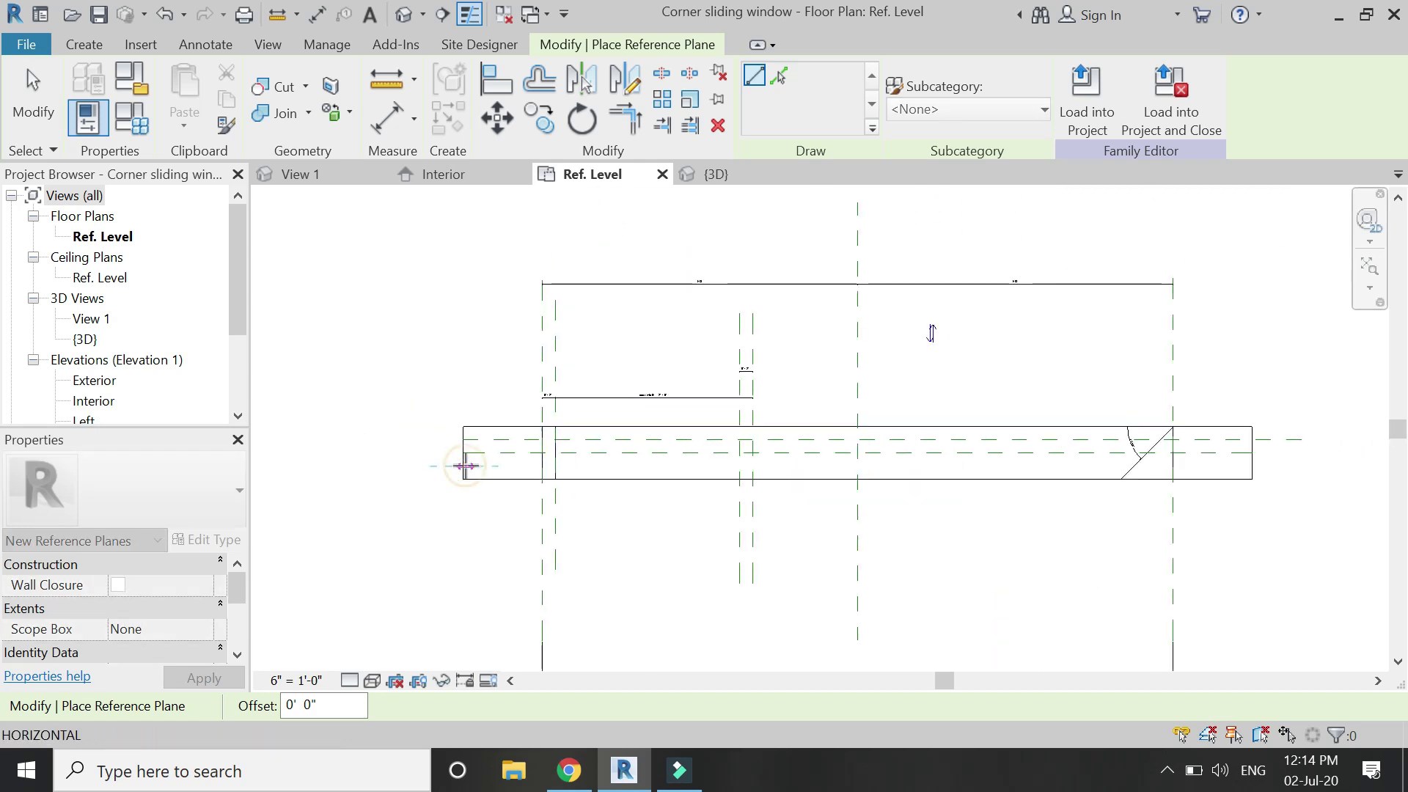
{"action": "left_click", "coordinate": [1303, 468]}
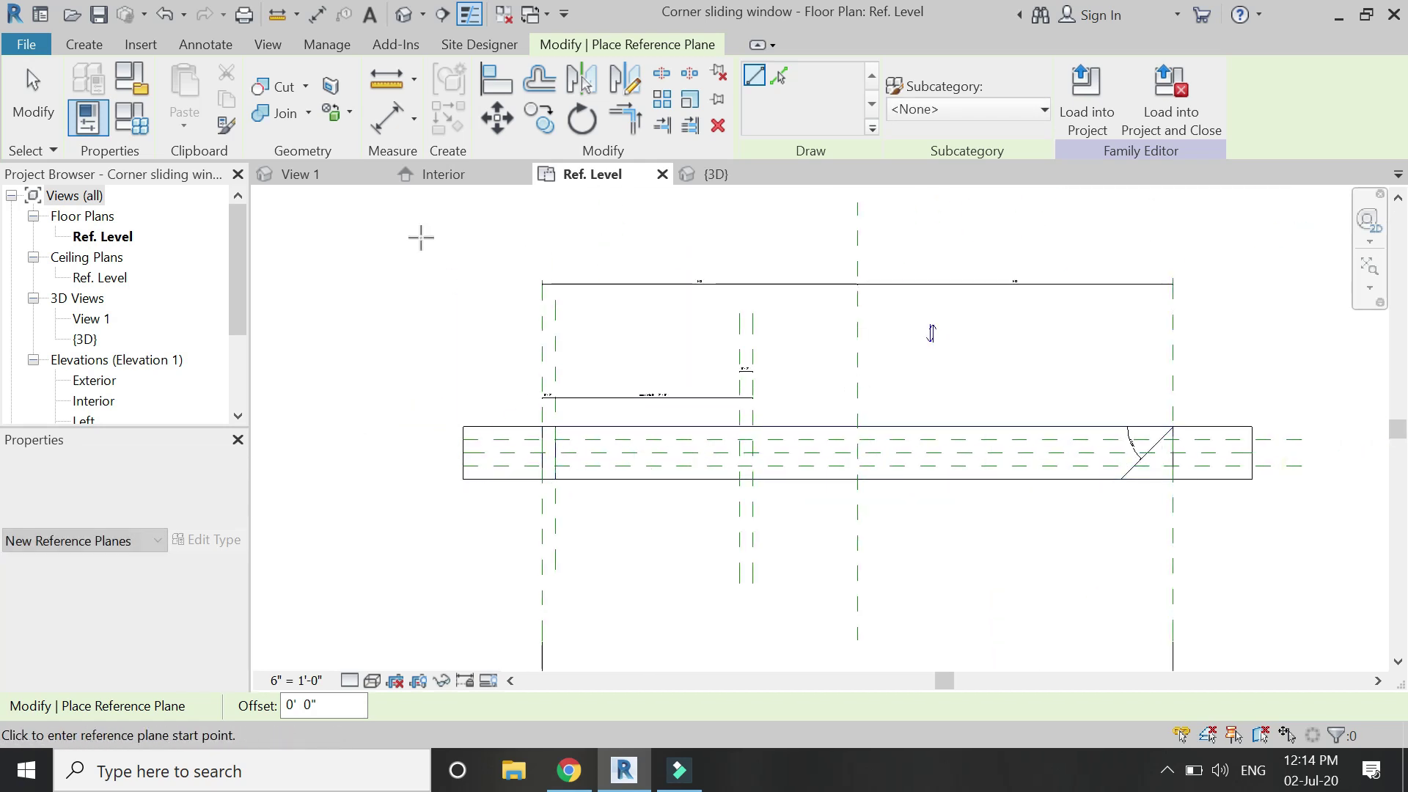
Add aligned dimensions from the wall's centre plane to the horizontal reference planes above and below it.
{"action": "left_click", "coordinate": [388, 118]}
{"action": "scroll", "coordinate": [669, 444], "scroll_direction": "up", "scroll_amount": 3}
{"action": "left_click", "coordinate": [665, 436]}
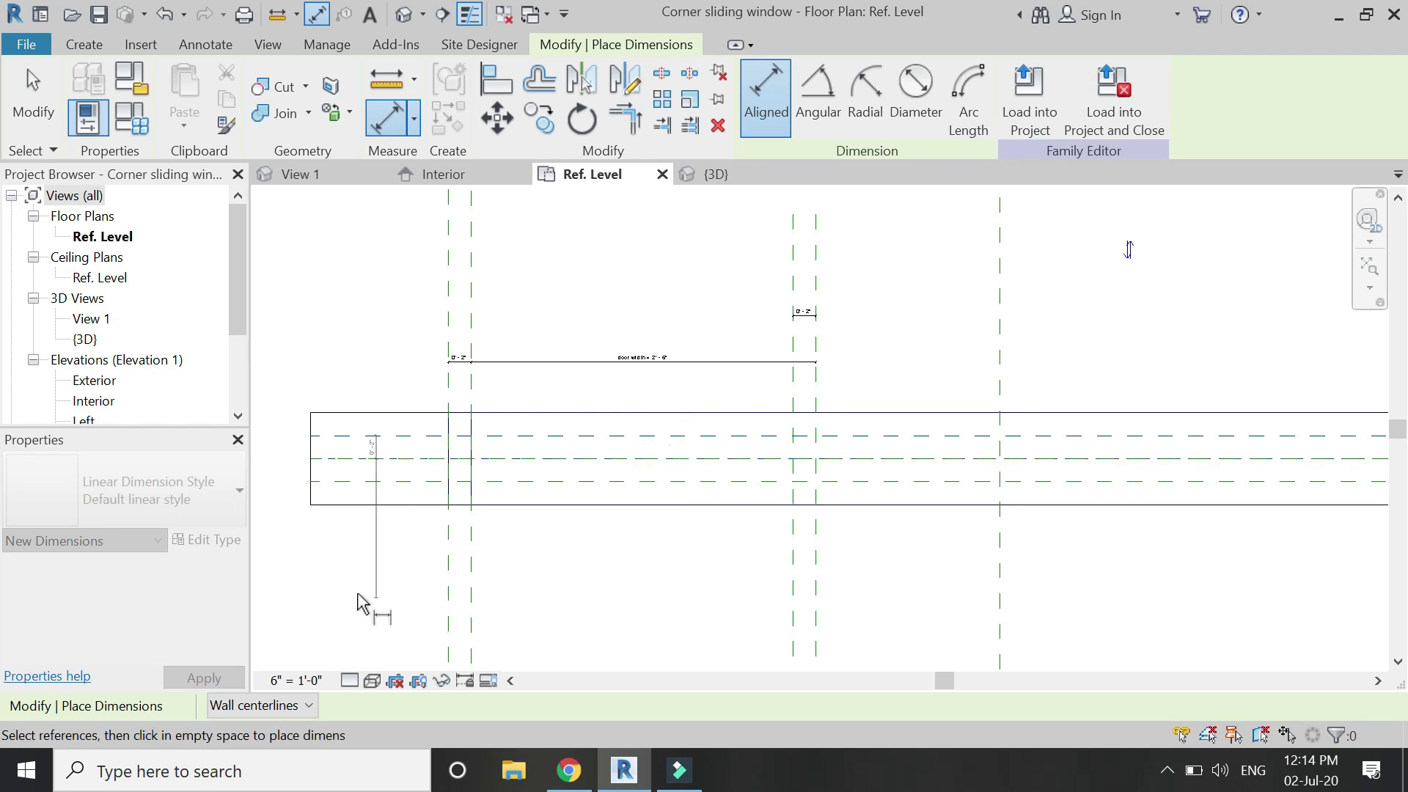
{"action": "left_click", "coordinate": [285, 453]}
{"action": "scroll", "coordinate": [285, 454], "scroll_direction": "up", "scroll_amount": 3}
{"action": "scroll", "coordinate": [422, 414], "scroll_direction": "down", "scroll_amount": 2}
{"action": "left_click", "coordinate": [755, 451]}
{"action": "left_click", "coordinate": [754, 485]}
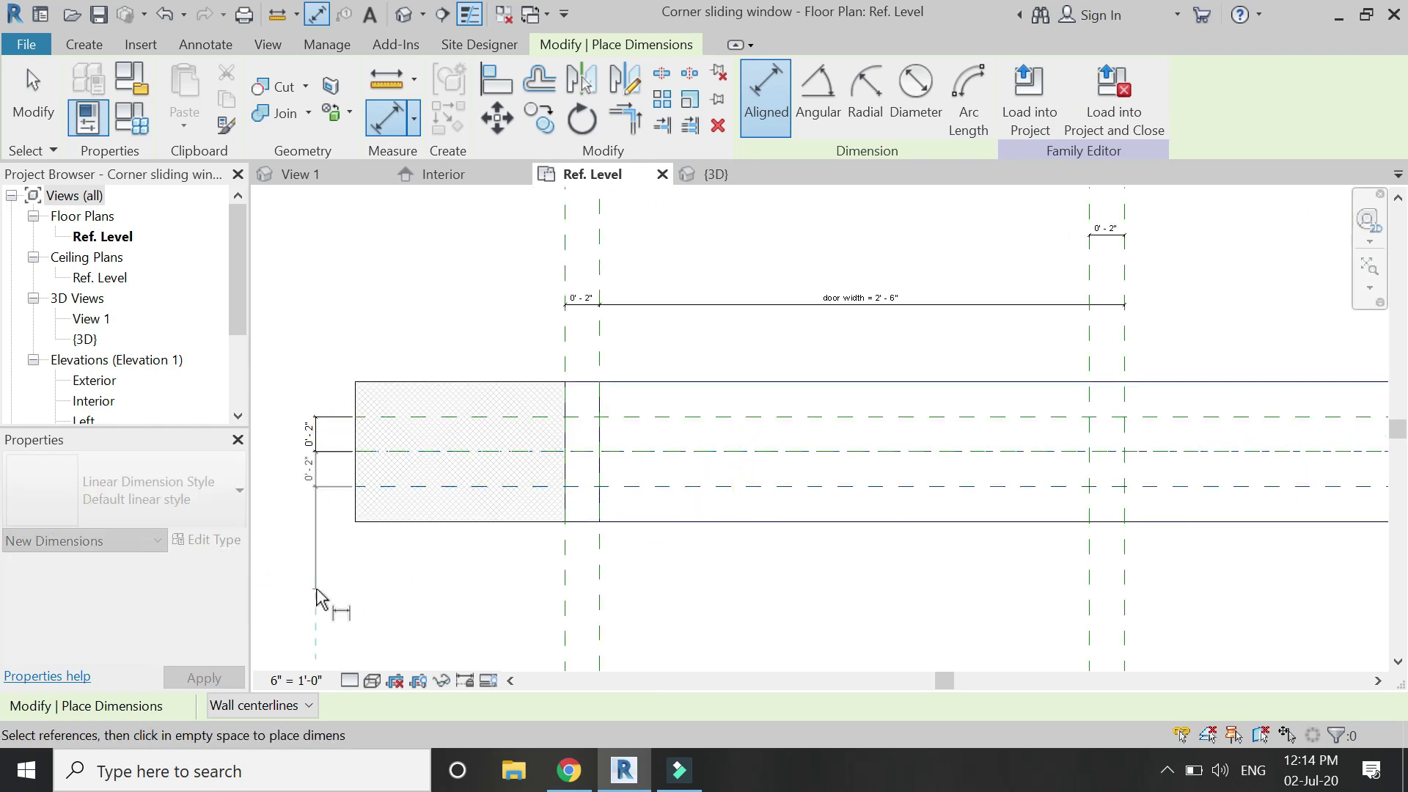
{"action": "left_click", "coordinate": [316, 598]}
{"action": "scroll", "coordinate": [334, 481], "scroll_direction": "down", "scroll_amount": 3}
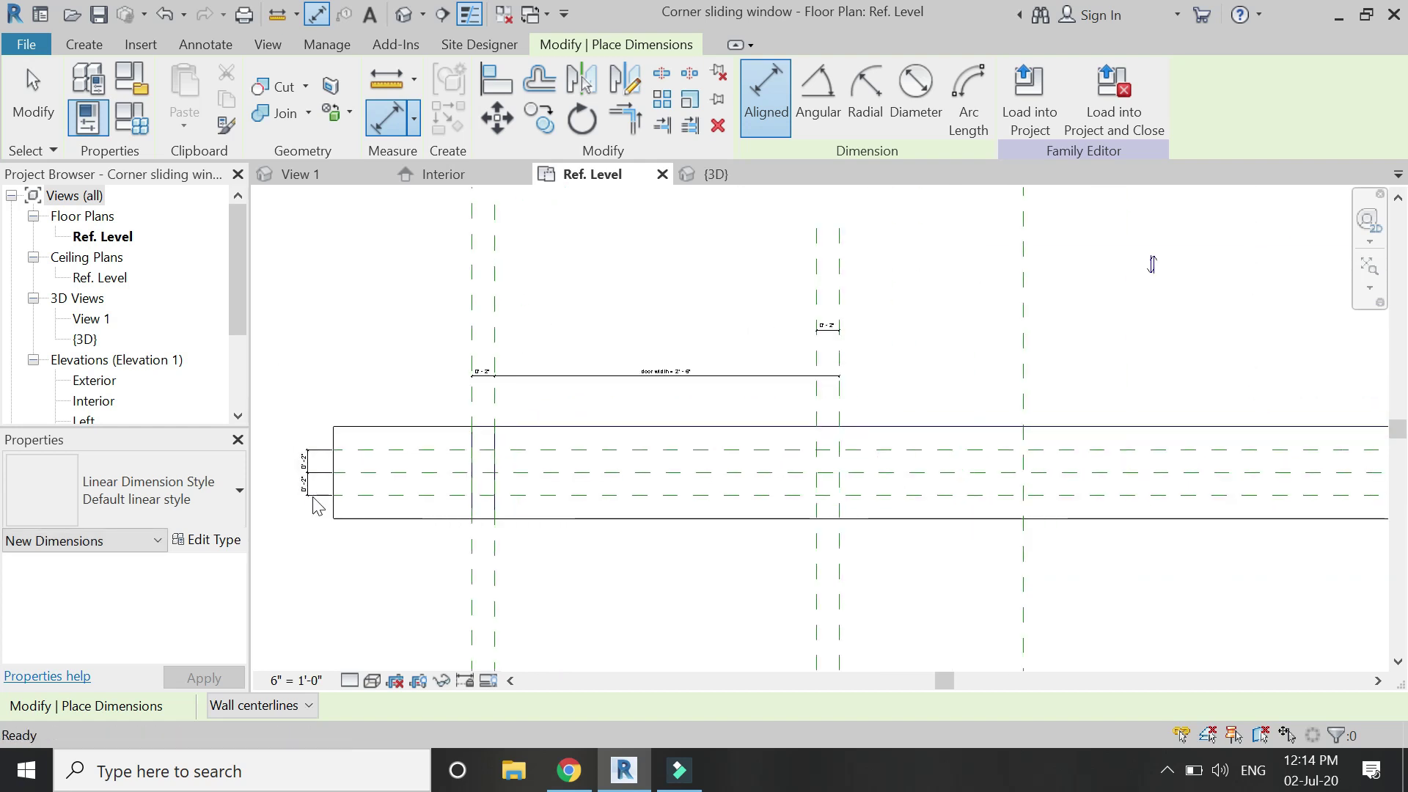
{"action": "key", "text": "Escape"}
{"action": "scroll", "coordinate": [313, 497], "scroll_direction": "down", "scroll_amount": 2}
{"action": "scroll", "coordinate": [679, 505], "scroll_direction": "up", "scroll_amount": 2}
Start an extrusion with a 5' 6" by 2" rectangle between the upper and centre planes up to the right opening edge, locking its long edges.
{"action": "left_click", "coordinate": [87, 47]}
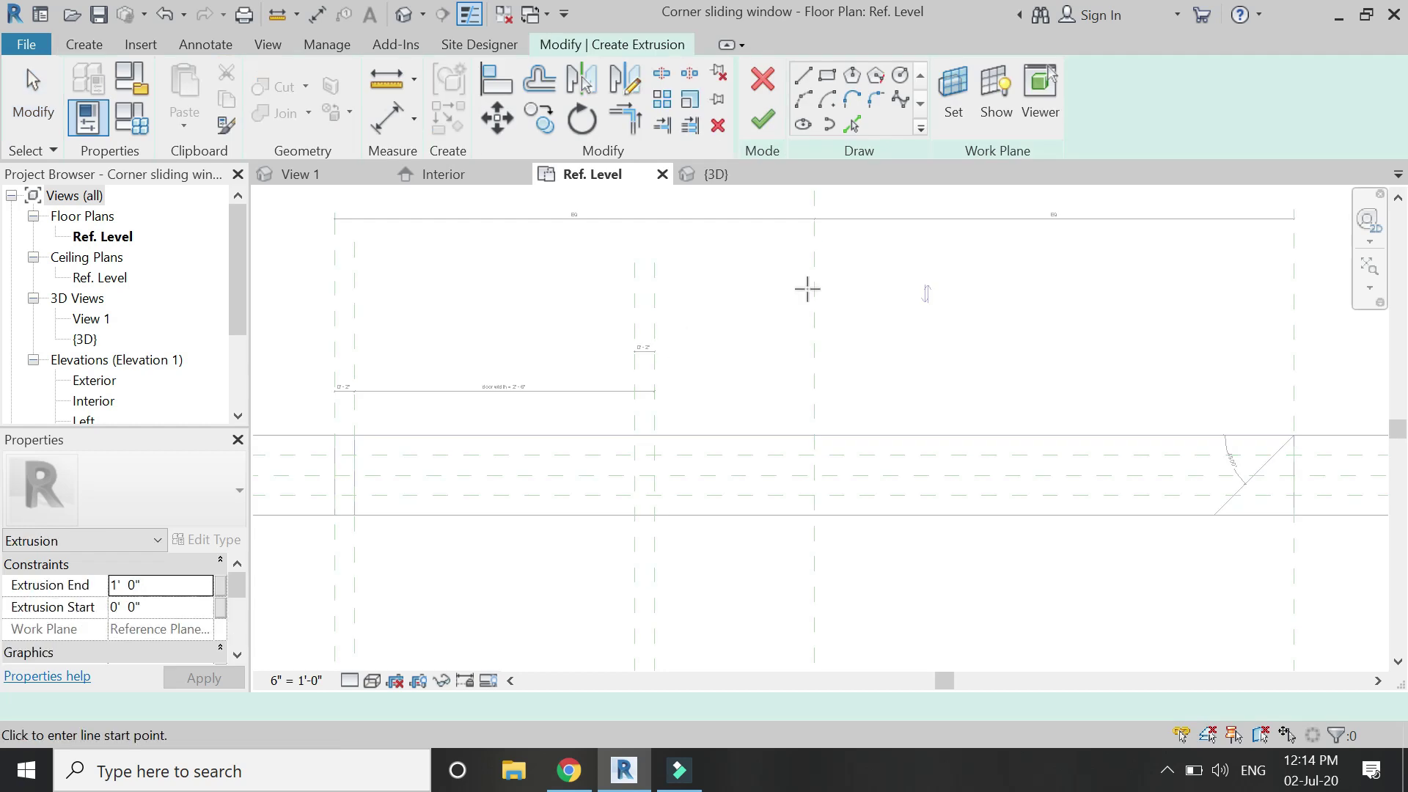
{"action": "left_click", "coordinate": [827, 74]}
{"action": "scroll", "coordinate": [647, 477], "scroll_direction": "up", "scroll_amount": 2}
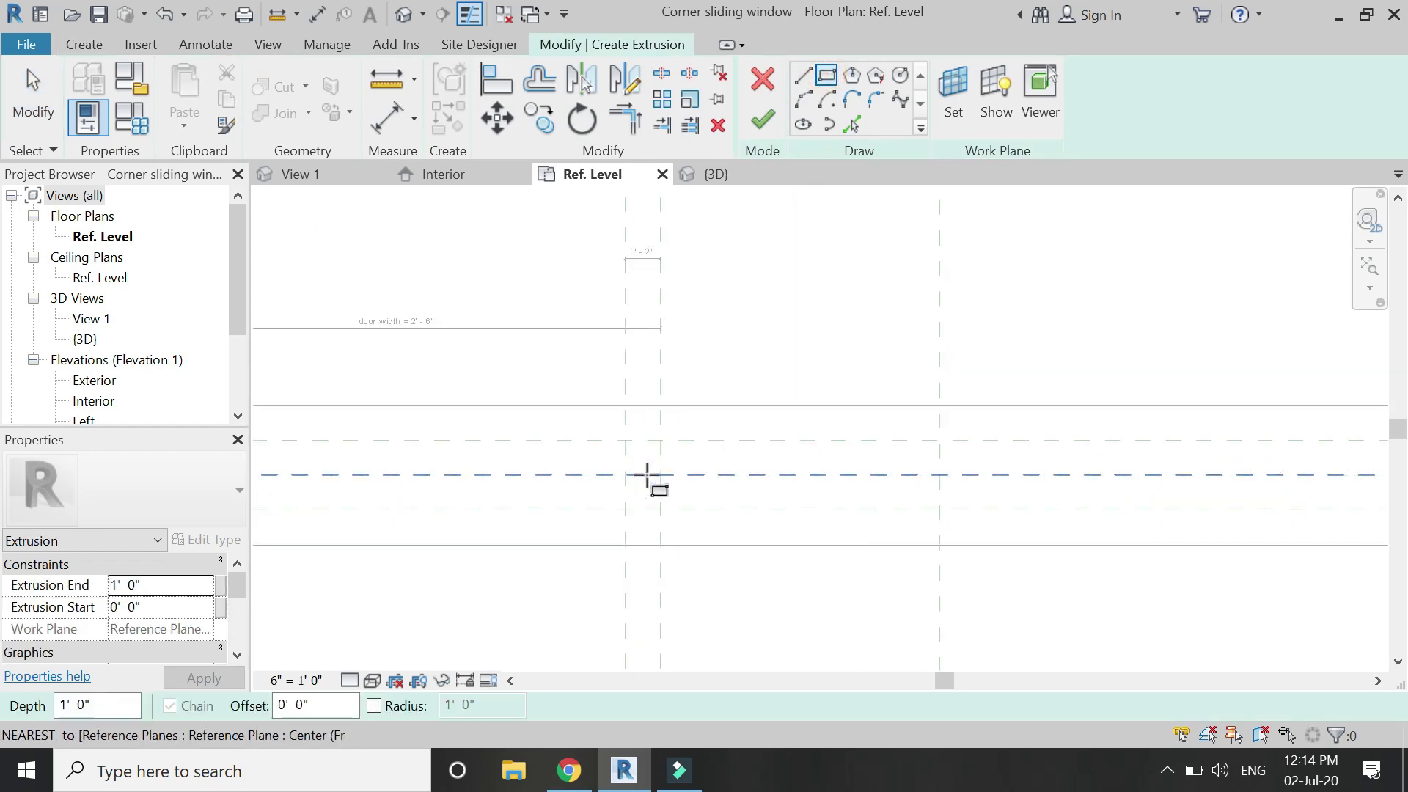
{"action": "left_click", "coordinate": [626, 439]}
{"action": "scroll", "coordinate": [512, 470], "scroll_direction": "down", "scroll_amount": 3}
{"action": "scroll", "coordinate": [1041, 473], "scroll_direction": "up", "scroll_amount": 2}
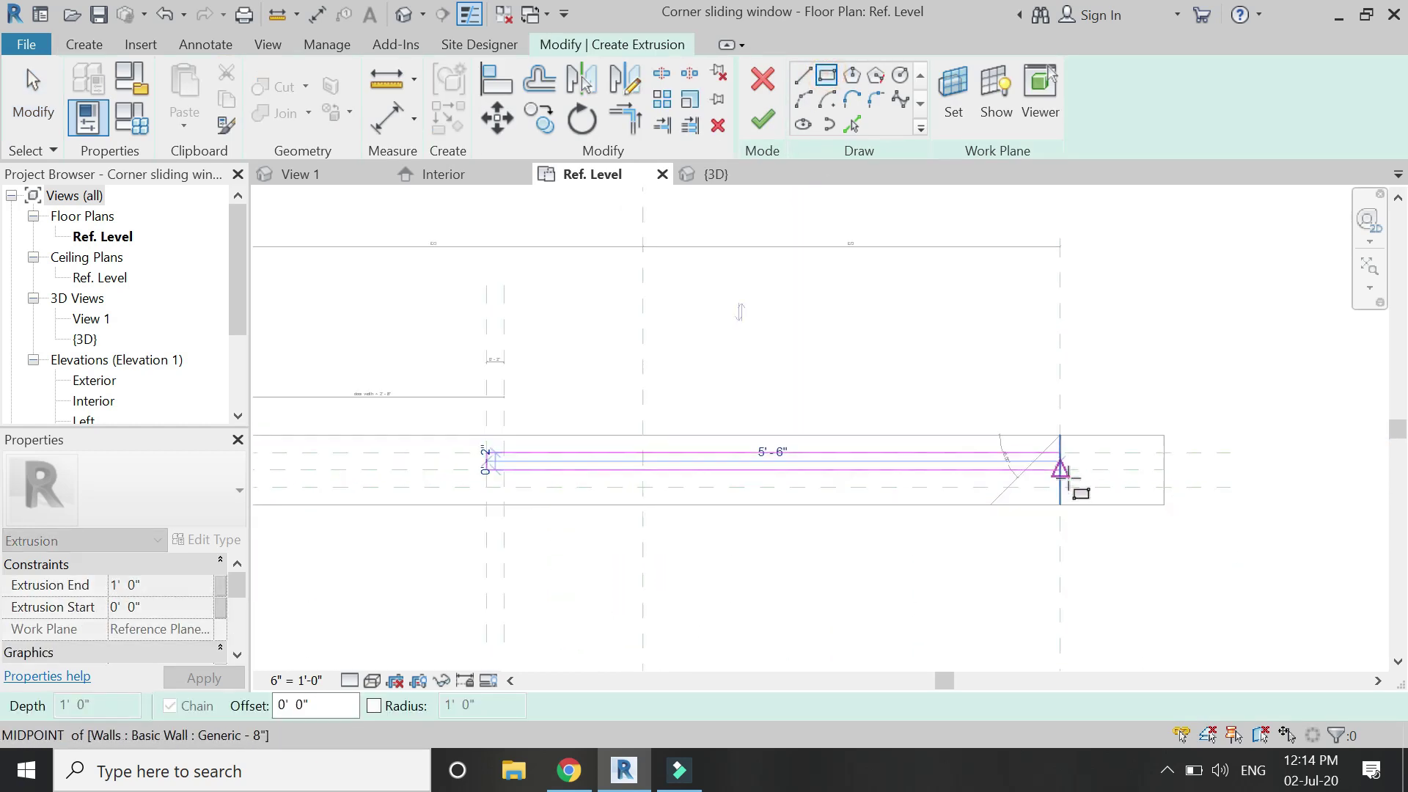
{"action": "left_click", "coordinate": [1057, 471]}
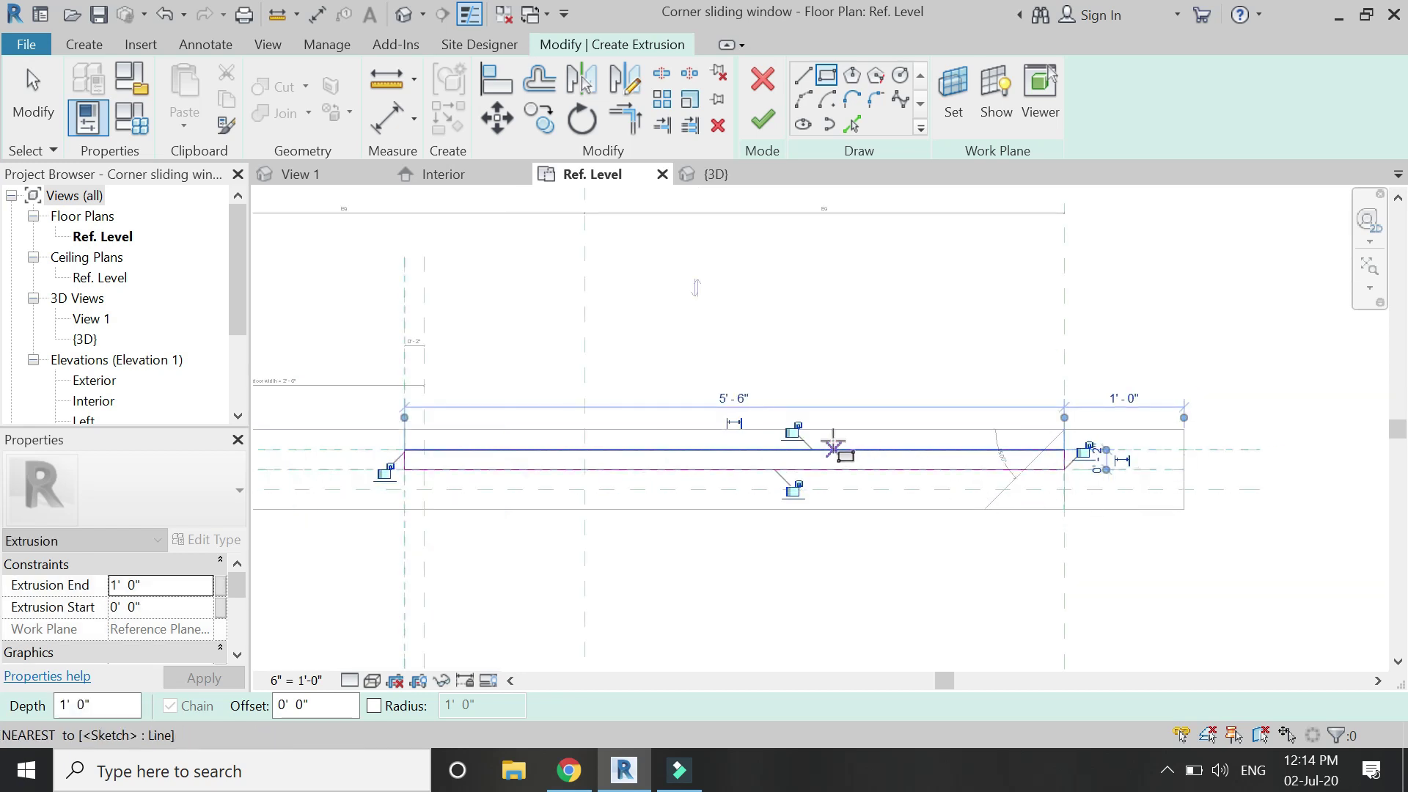
{"action": "left_click", "coordinate": [742, 490]}
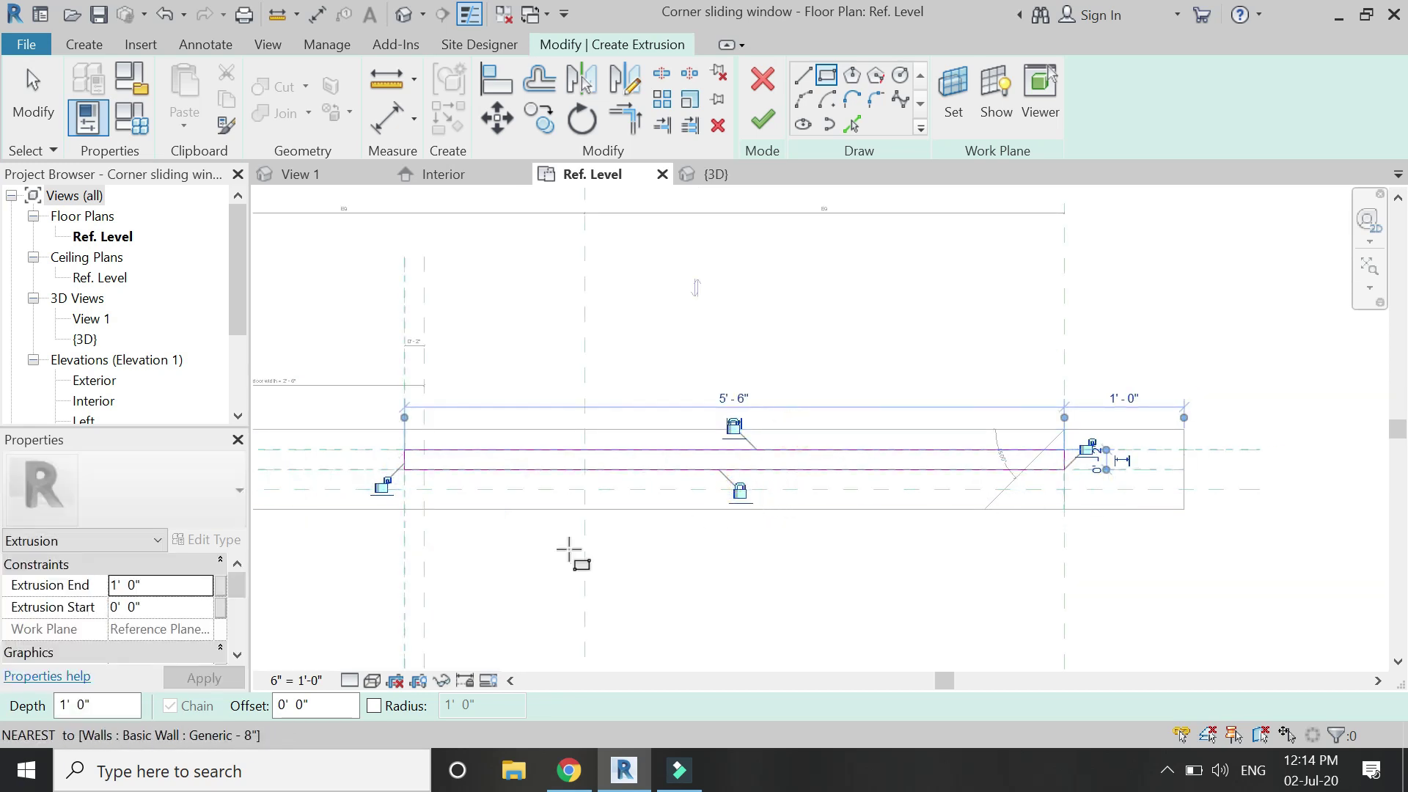
{"action": "key", "text": "Escape"}
{"action": "key", "text": "Escape"}
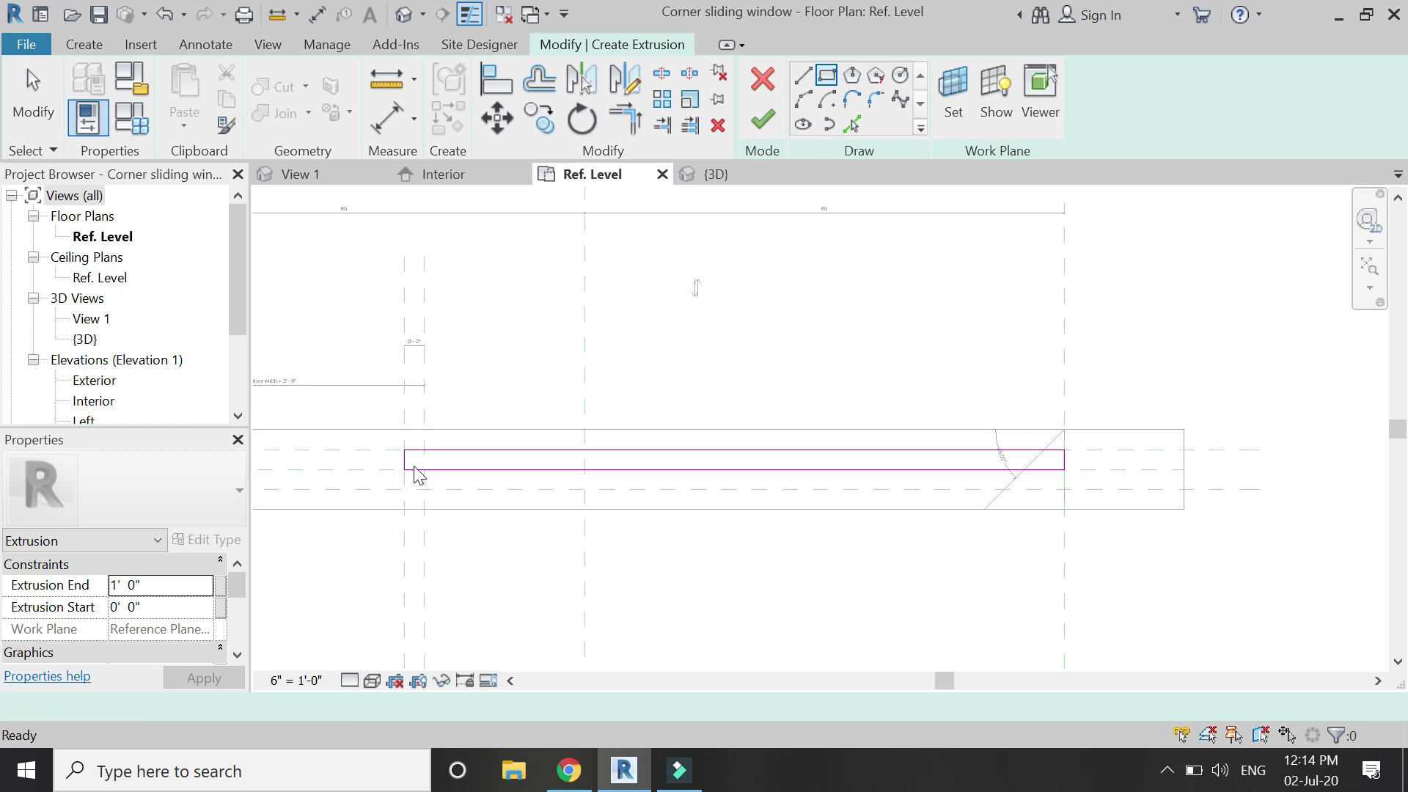
Replace the rectangle's right end line with a diagonal line along the frame's 45° mitre between the two long edges.
{"action": "scroll", "coordinate": [1092, 453], "scroll_direction": "up", "scroll_amount": 5}
{"action": "left_click", "coordinate": [1017, 475]}
{"action": "key", "text": "Delete"}
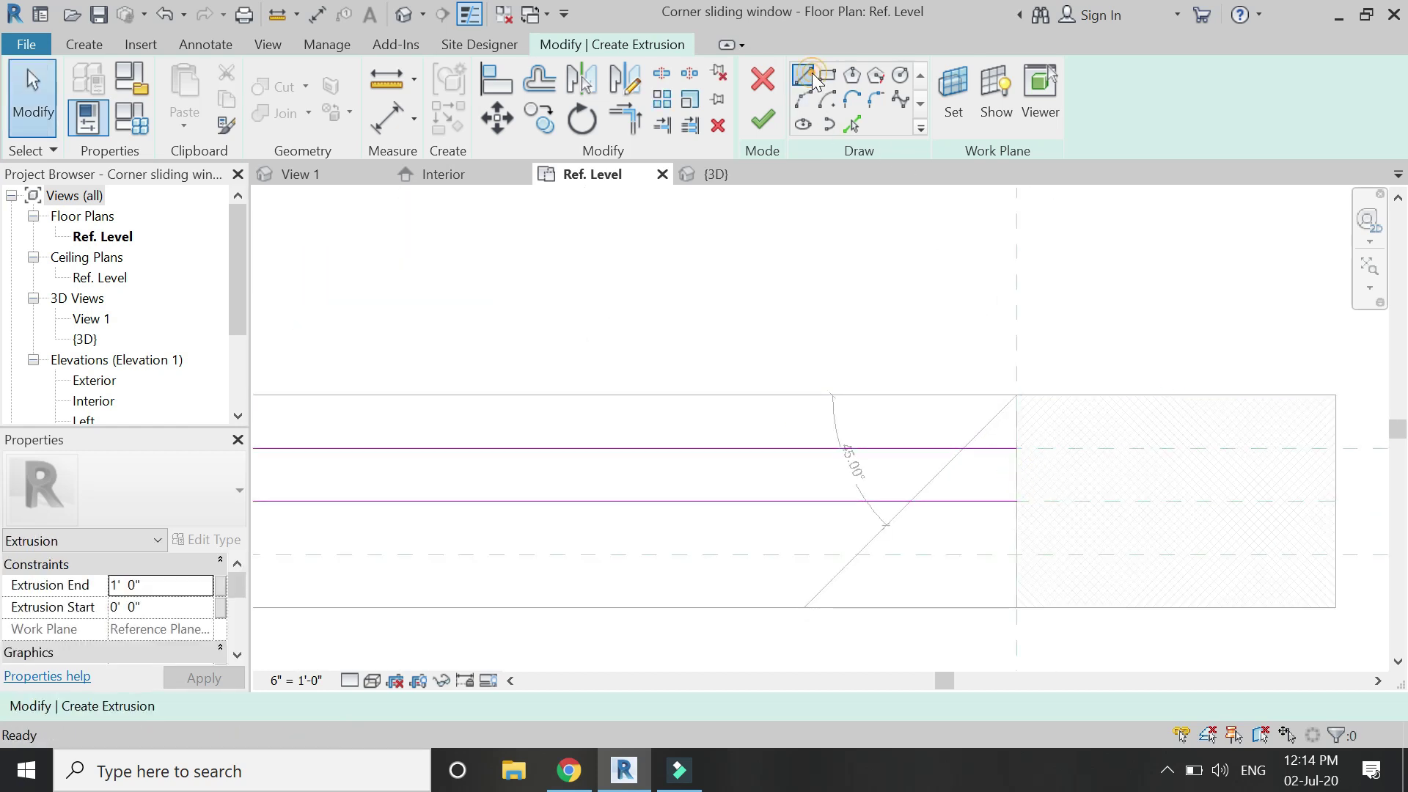
{"action": "left_click", "coordinate": [812, 73]}
{"action": "left_click", "coordinate": [963, 449]}
{"action": "left_click", "coordinate": [911, 501]}
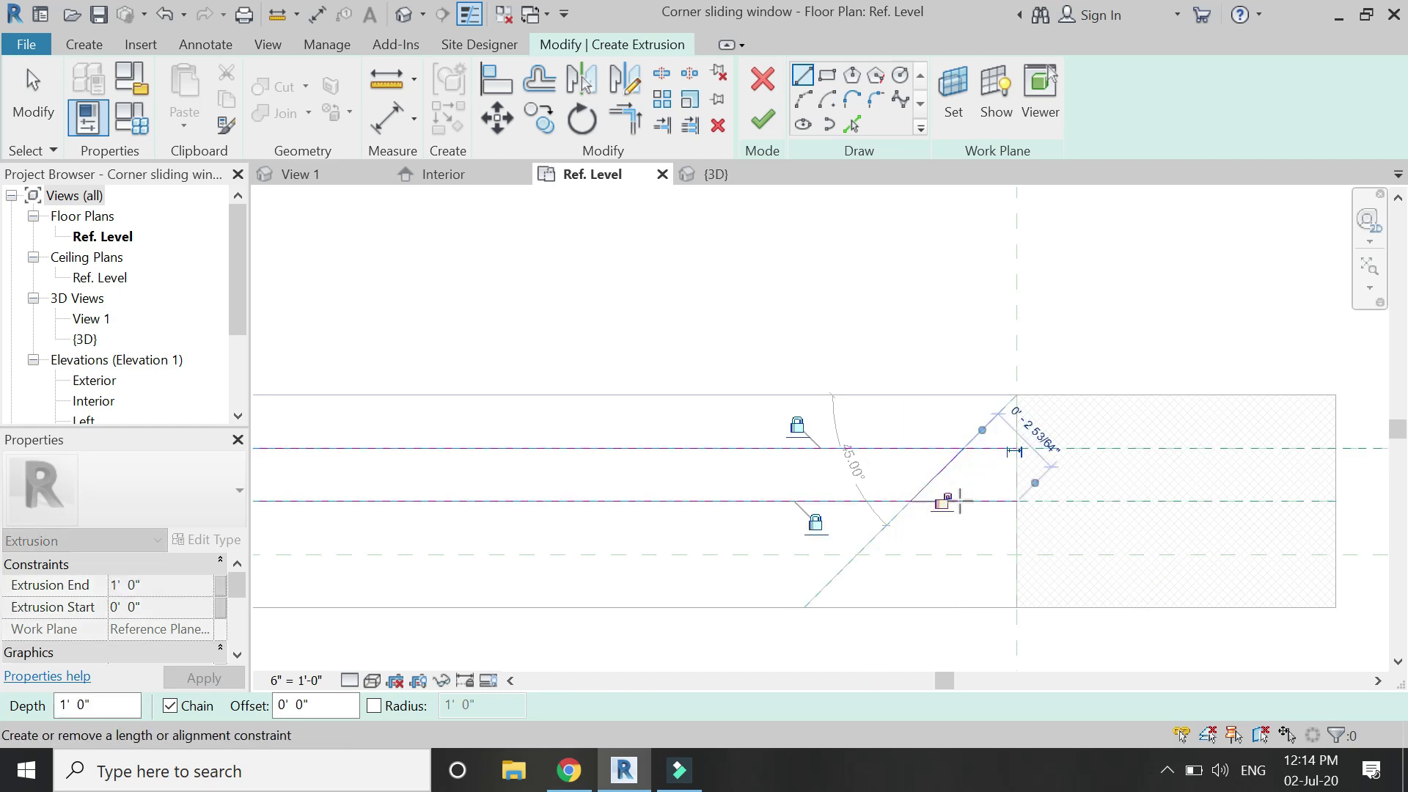
{"action": "key", "text": "Escape"}
{"action": "key", "text": "Escape"}
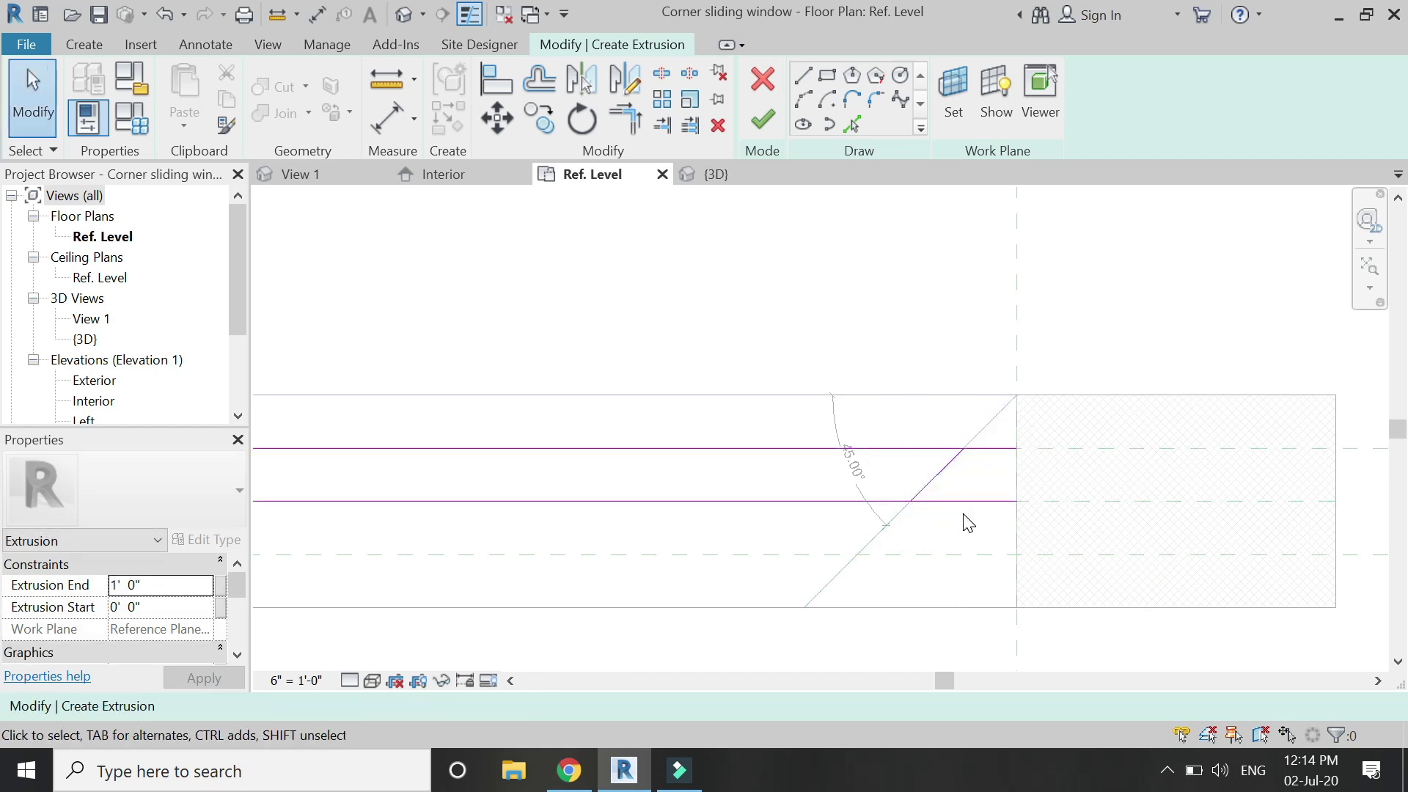
Trim both long sketch edges to the diagonal mitre line to close the profile.
{"action": "left_click", "coordinate": [942, 449]}
{"action": "left_click", "coordinate": [936, 474]}
{"action": "left_click", "coordinate": [851, 501]}
{"action": "left_click", "coordinate": [932, 480]}
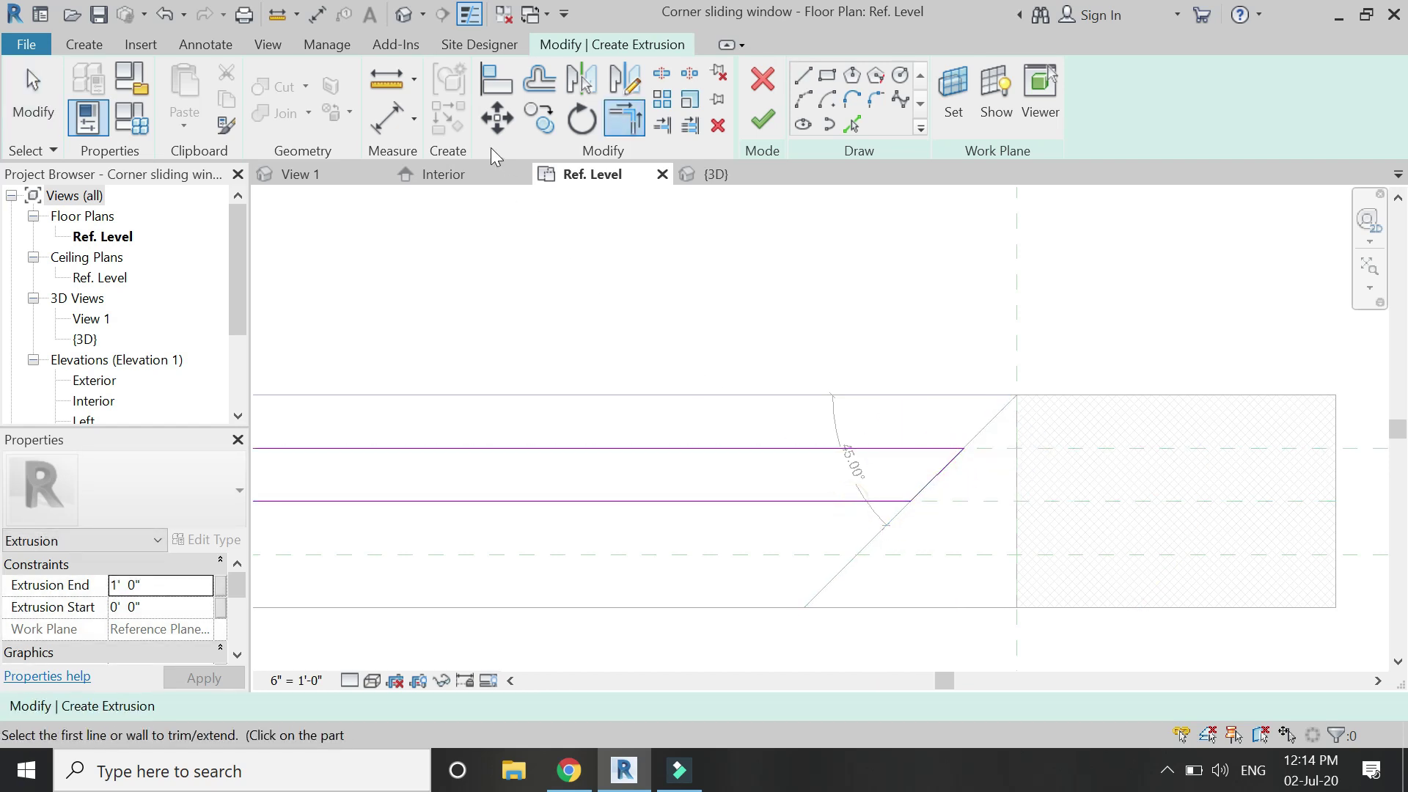
Add an angular dimension between the profile's upper edge and its diagonal end, and finish the extrusion.
{"action": "left_click", "coordinate": [420, 127]}
{"action": "left_click", "coordinate": [415, 207]}
{"action": "scroll", "coordinate": [914, 410], "scroll_direction": "up", "scroll_amount": 2}
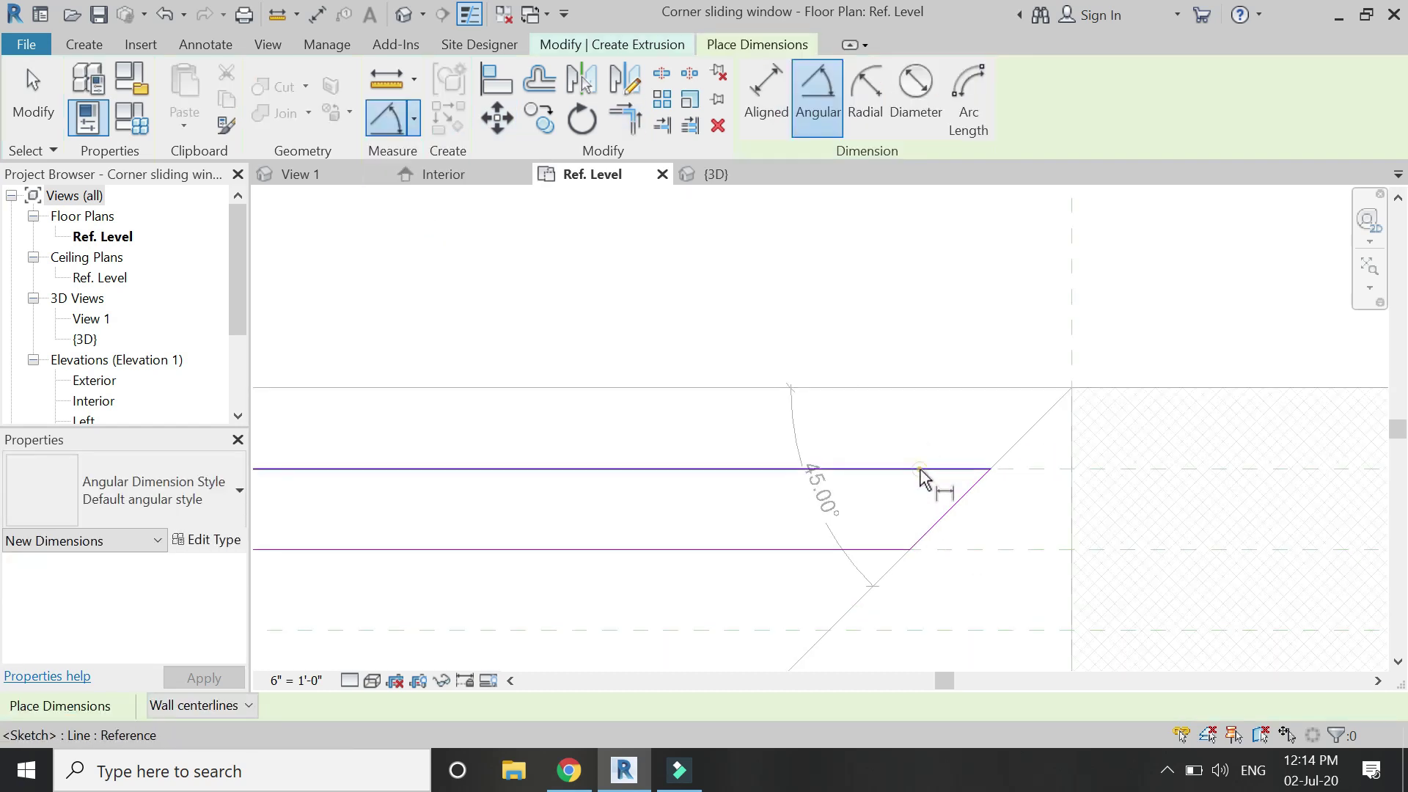
{"action": "left_click", "coordinate": [921, 469]}
{"action": "left_click", "coordinate": [935, 521]}
{"action": "left_click", "coordinate": [933, 520]}
{"action": "scroll", "coordinate": [926, 481], "scroll_direction": "down", "scroll_amount": 3}
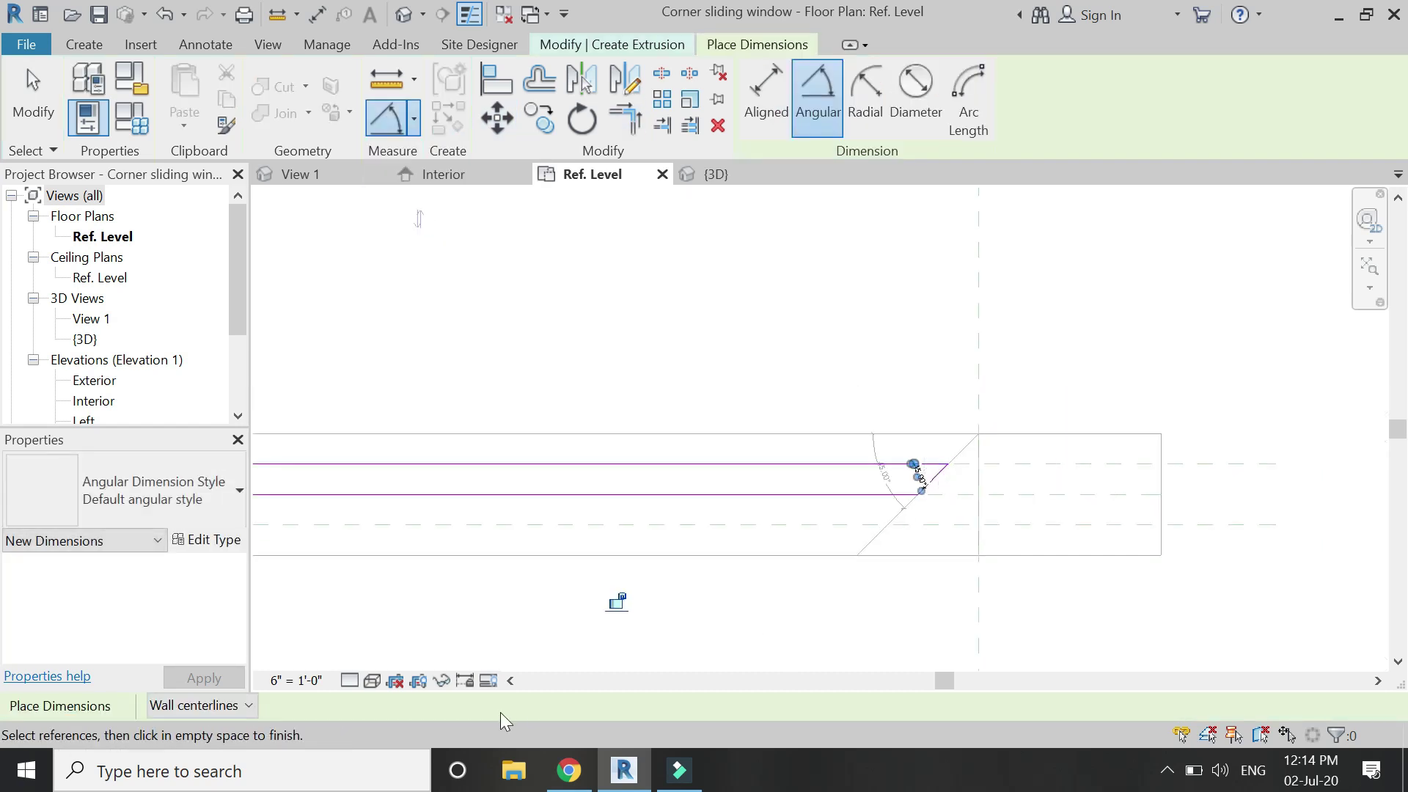
{"action": "scroll", "coordinate": [999, 552], "scroll_direction": "down", "scroll_amount": 2}
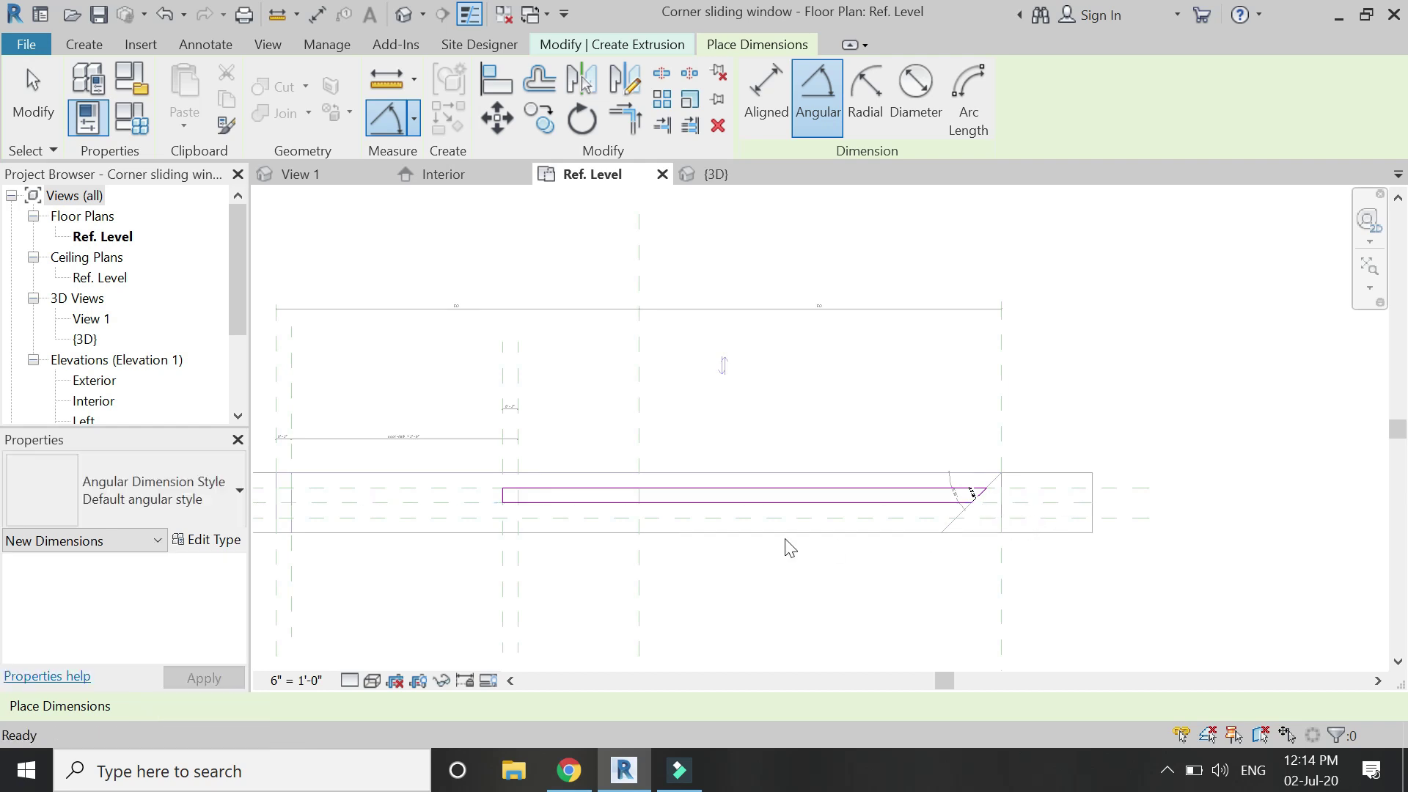
{"action": "key", "text": "Escape"}
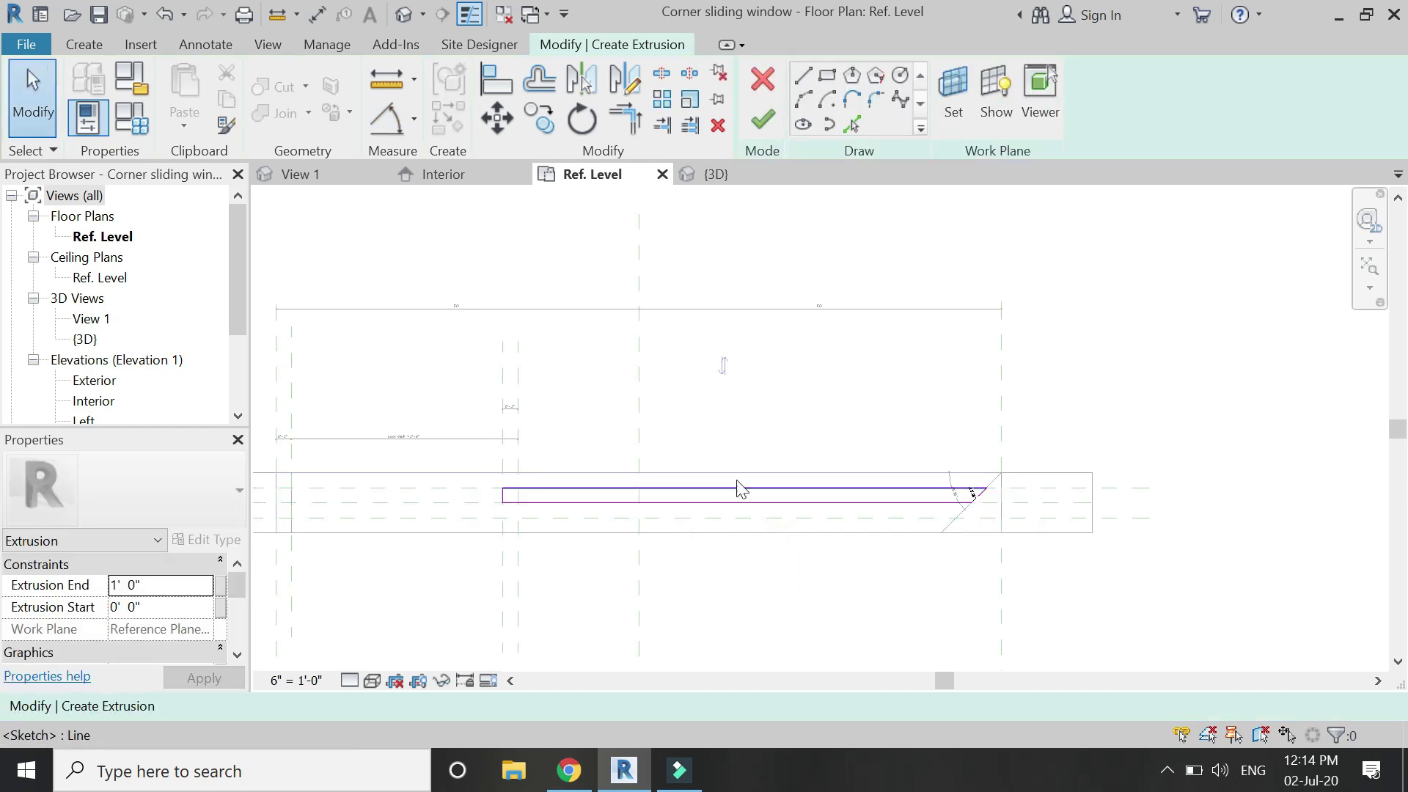
{"action": "left_click", "coordinate": [763, 121]}
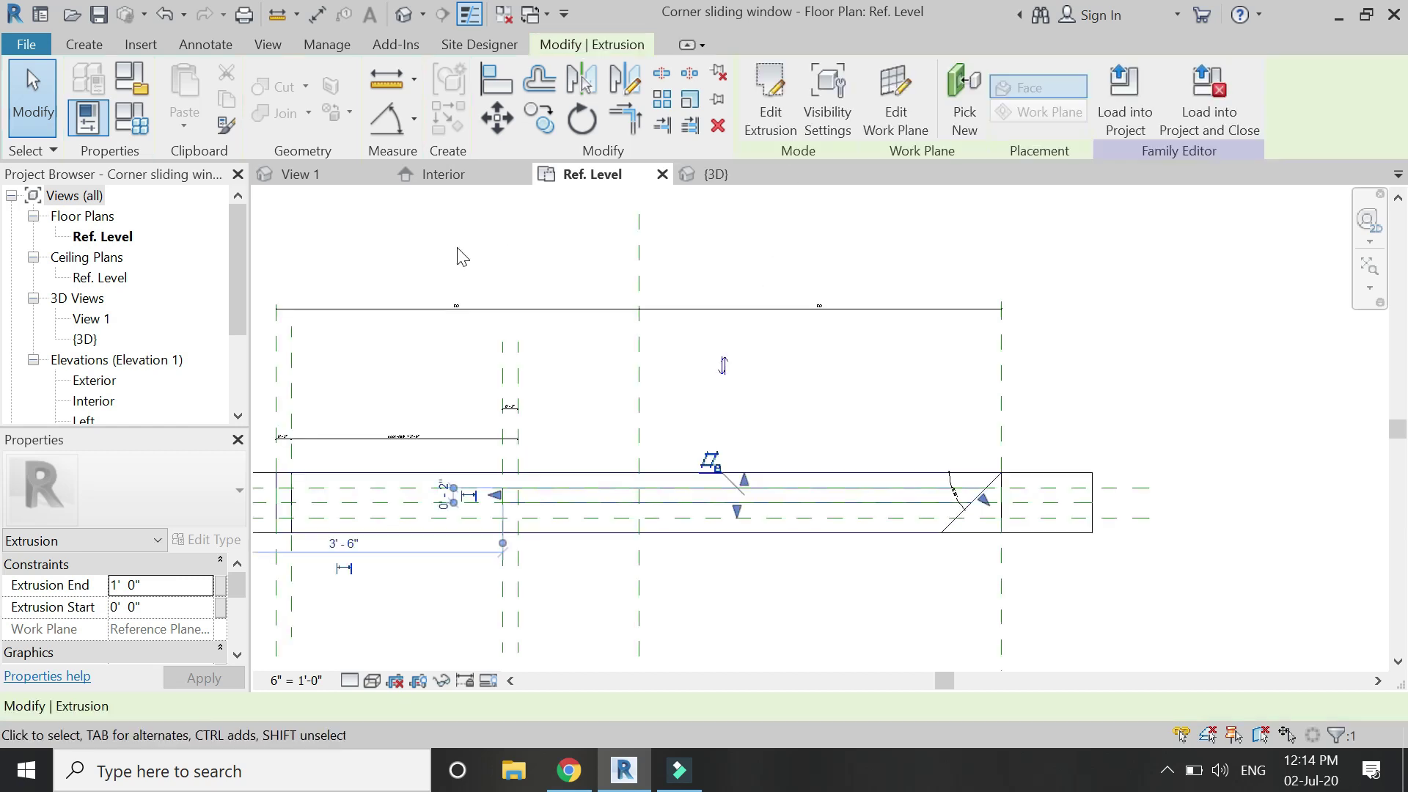
In the Interior elevation, stretch the extrusion between the inner frame planes, from 0' 2" to 7' 10", and lock its bottom edge.
{"action": "left_click", "coordinate": [440, 174]}
{"action": "scroll", "coordinate": [755, 554], "scroll_direction": "down", "scroll_amount": 1}
{"action": "scroll", "coordinate": [766, 529], "scroll_direction": "up", "scroll_amount": 1}
{"action": "left_click_drag", "start_coordinate": [779, 562], "coordinate": [762, 238]}
{"action": "scroll", "coordinate": [777, 619], "scroll_direction": "up", "scroll_amount": 5}
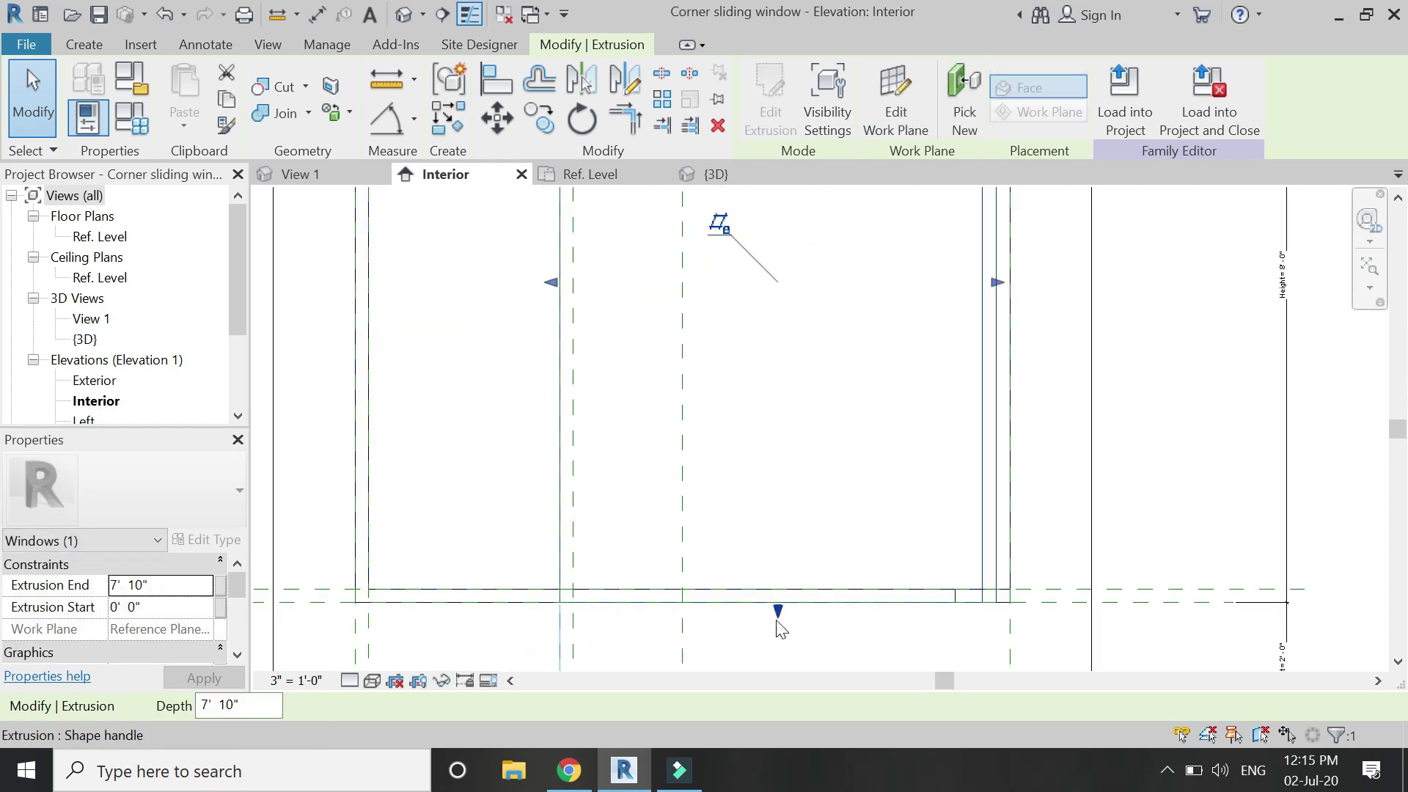
{"action": "left_click_drag", "start_coordinate": [780, 597], "coordinate": [779, 571]}
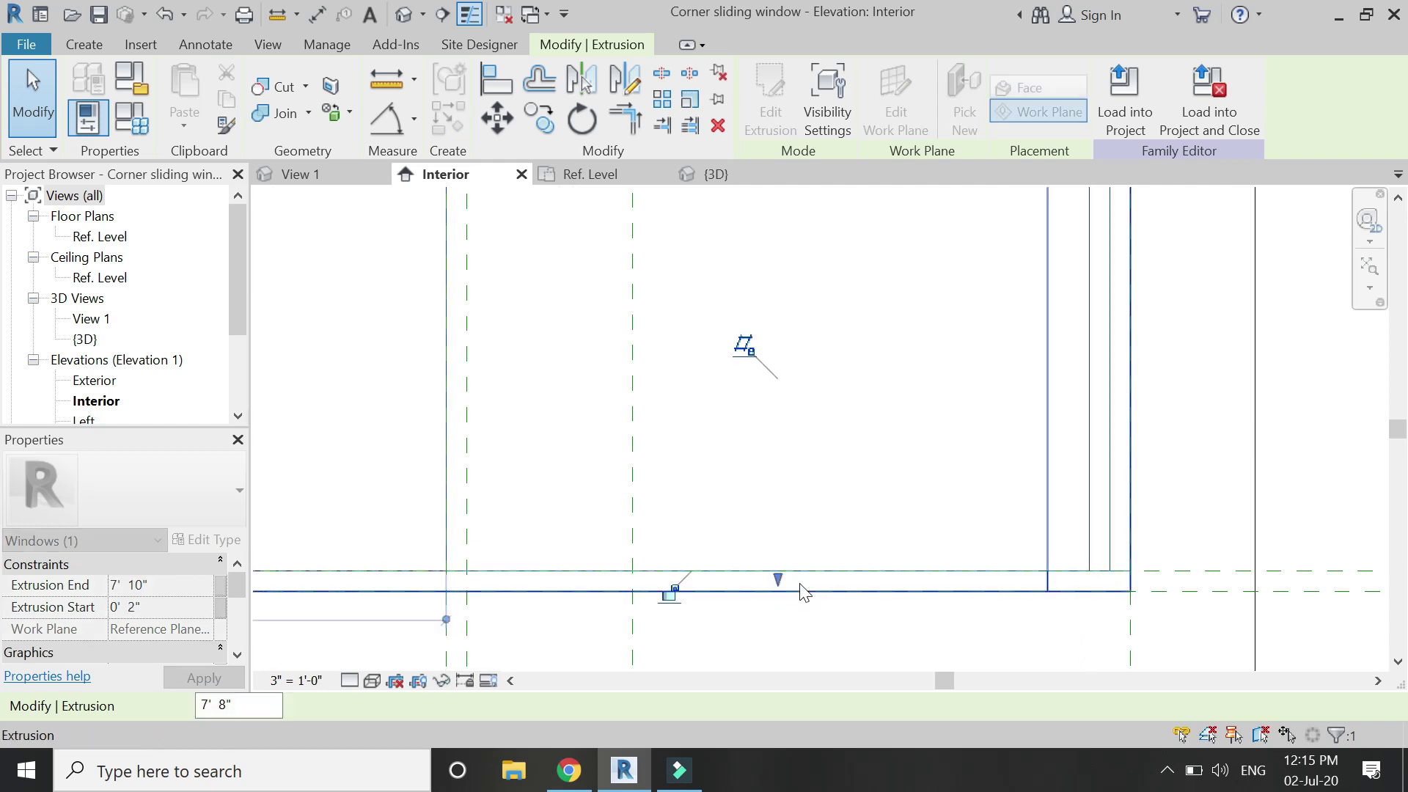
{"action": "left_click", "coordinate": [671, 597]}
{"action": "scroll", "coordinate": [849, 635], "scroll_direction": "down", "scroll_amount": 4}
{"action": "key", "text": "Escape"}
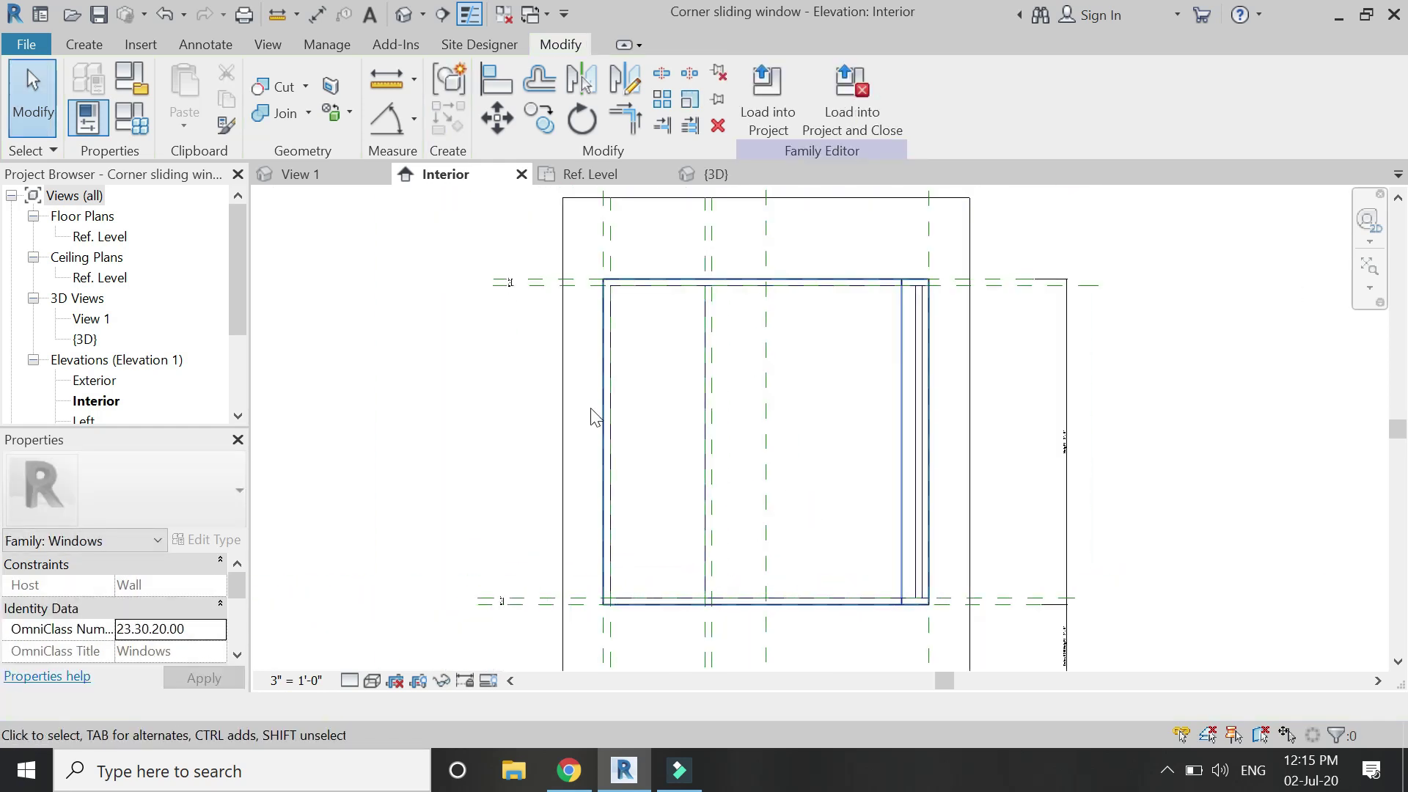
In the Ref. Level plan, start a void extrusion and pick the sash's two long edges and its 45° mitred end as profile lines.
{"action": "left_click", "coordinate": [593, 175]}
{"action": "scroll", "coordinate": [494, 512], "scroll_direction": "up", "scroll_amount": 4}
{"action": "scroll", "coordinate": [463, 477], "scroll_direction": "down", "scroll_amount": 2}
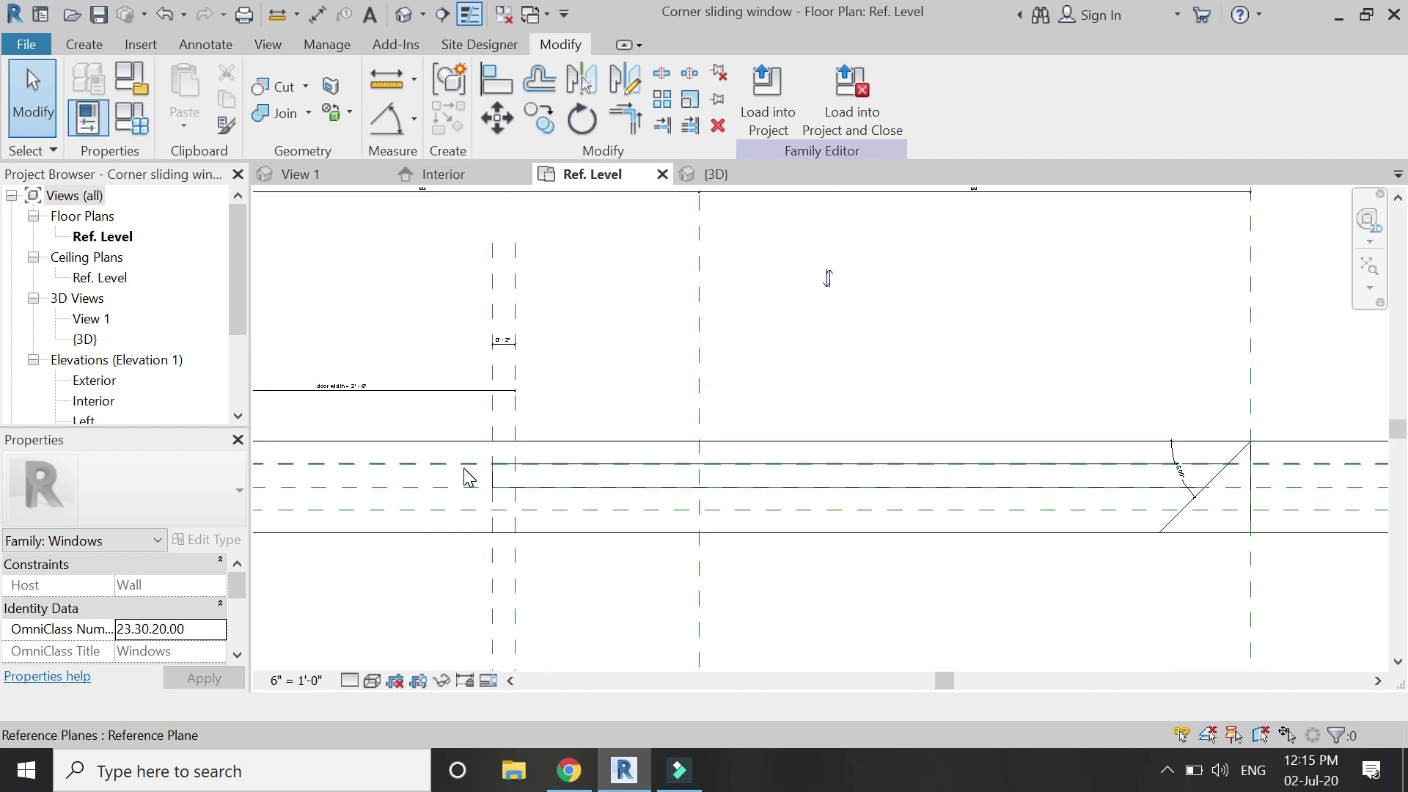
{"action": "left_click", "coordinate": [84, 44]}
{"action": "left_click", "coordinate": [330, 139]}
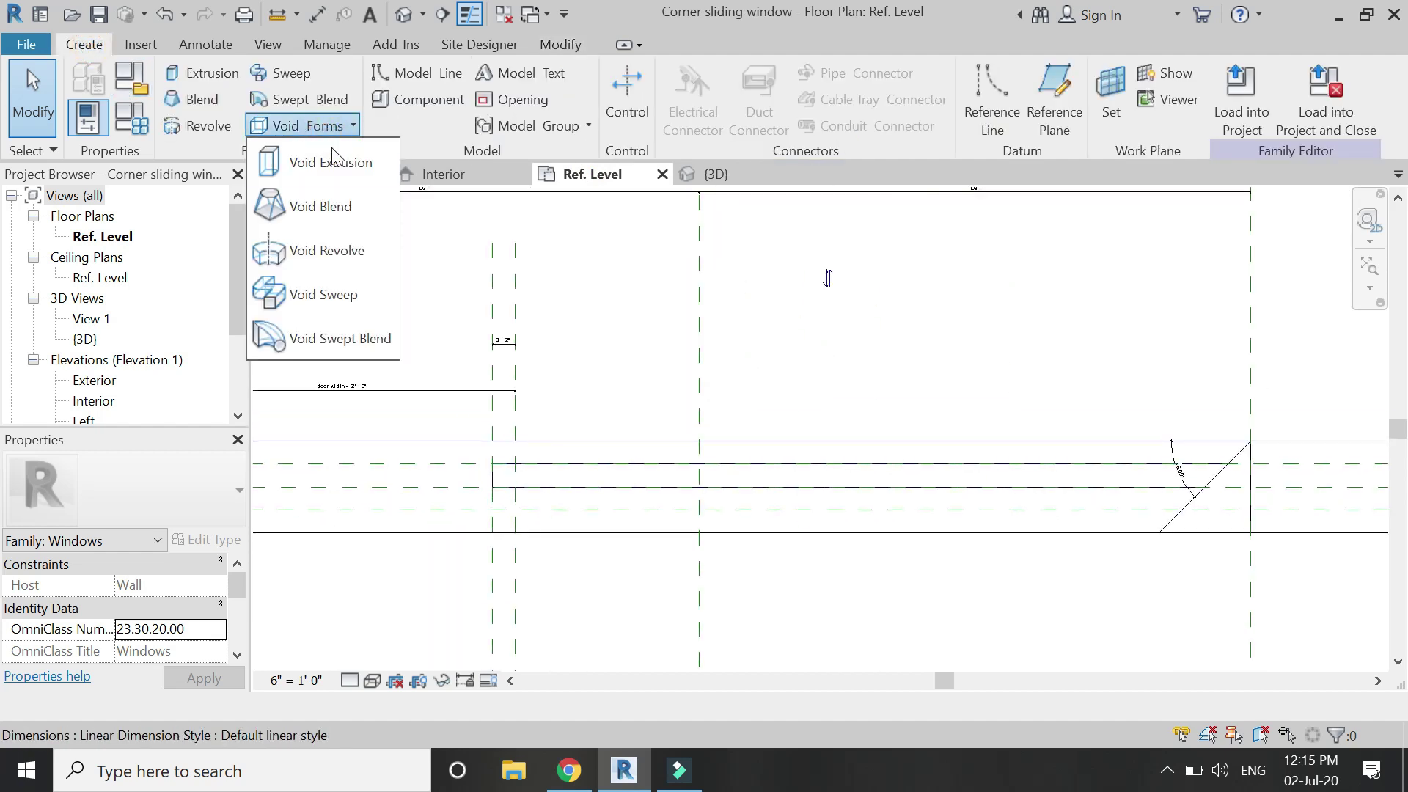
{"action": "left_click", "coordinate": [312, 157]}
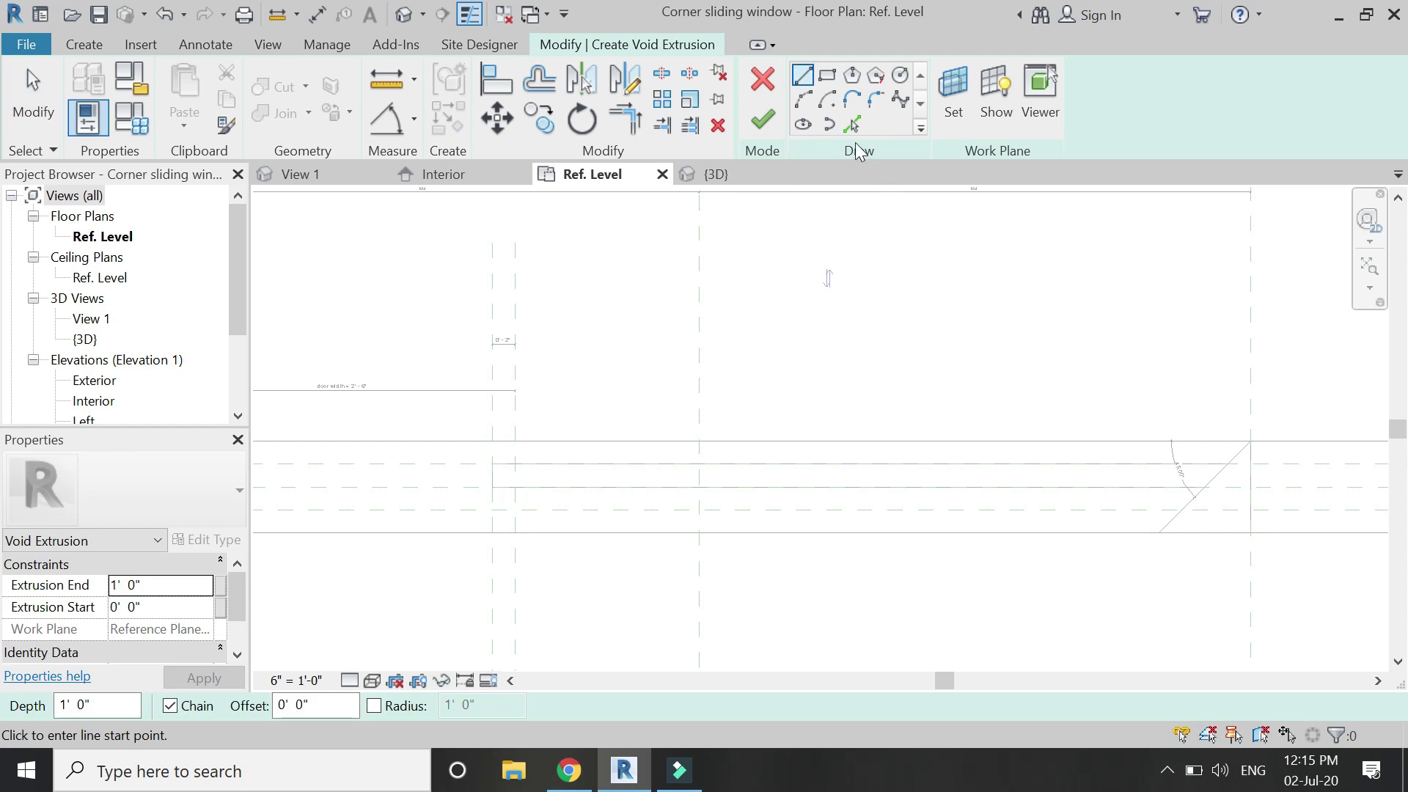
{"action": "left_click", "coordinate": [852, 124]}
{"action": "scroll", "coordinate": [487, 528], "scroll_direction": "up", "scroll_amount": 3}
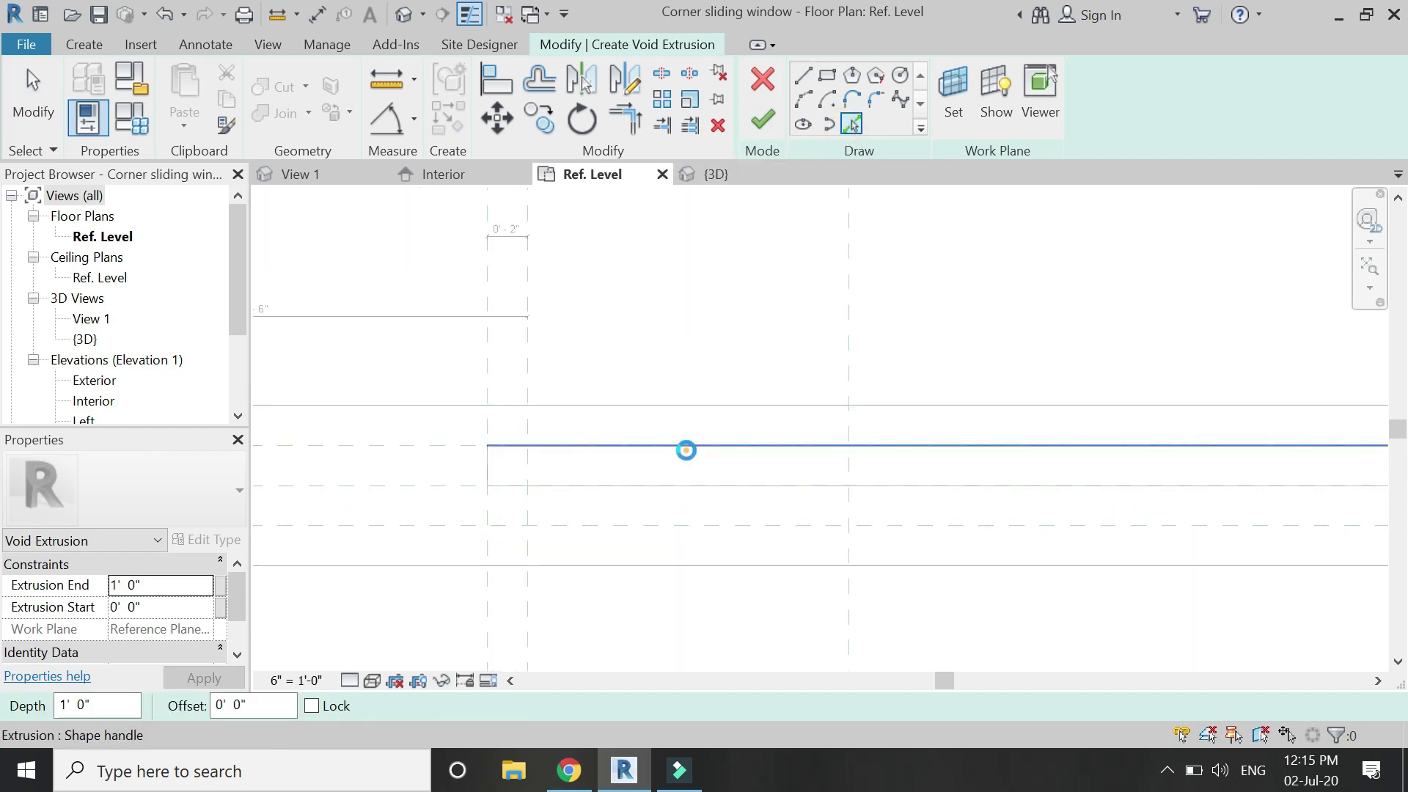
{"action": "left_click", "coordinate": [816, 484]}
{"action": "left_click", "coordinate": [953, 512]}
{"action": "scroll", "coordinate": [628, 503], "scroll_direction": "down", "scroll_amount": 2}
{"action": "scroll", "coordinate": [1137, 481], "scroll_direction": "up", "scroll_amount": 3}
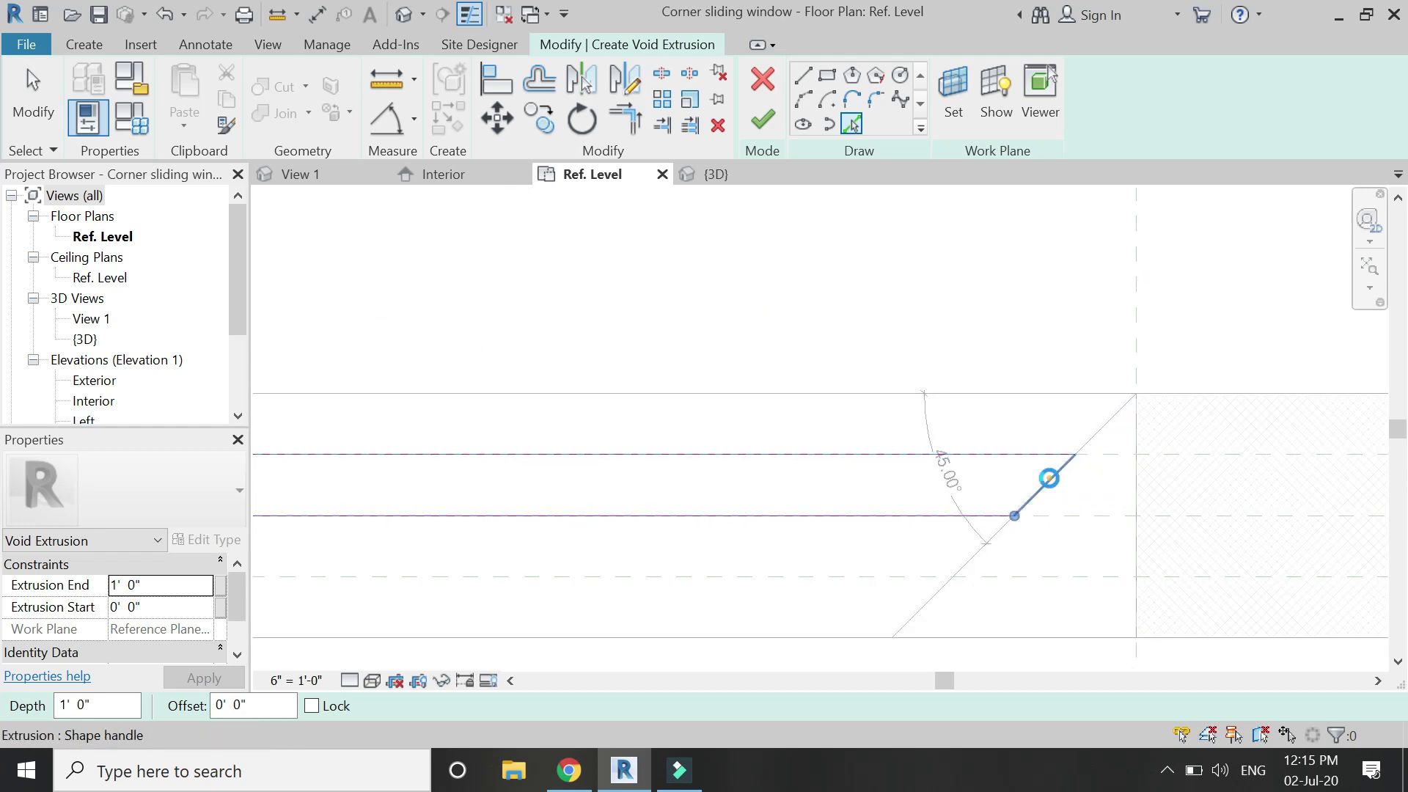
{"action": "left_click", "coordinate": [1082, 488]}
Draw the void profile's end line along the reference plane inset from the sash's square end, and align it to that plane.
{"action": "scroll", "coordinate": [1151, 491], "scroll_direction": "down", "scroll_amount": 5}
{"action": "scroll", "coordinate": [469, 502], "scroll_direction": "up", "scroll_amount": 3}
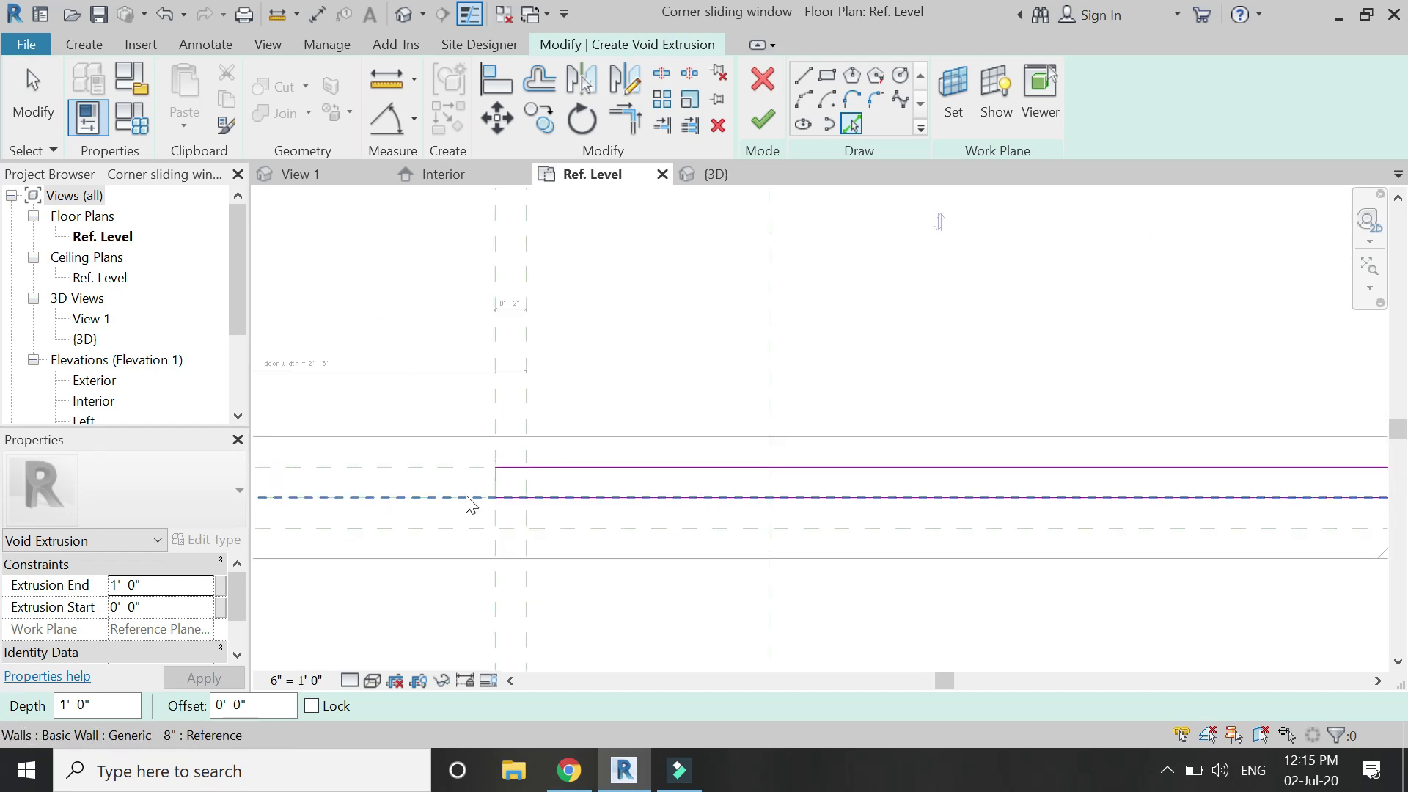
{"action": "left_click", "coordinate": [814, 79]}
{"action": "scroll", "coordinate": [541, 475], "scroll_direction": "up", "scroll_amount": 2}
{"action": "left_click", "coordinate": [557, 464]}
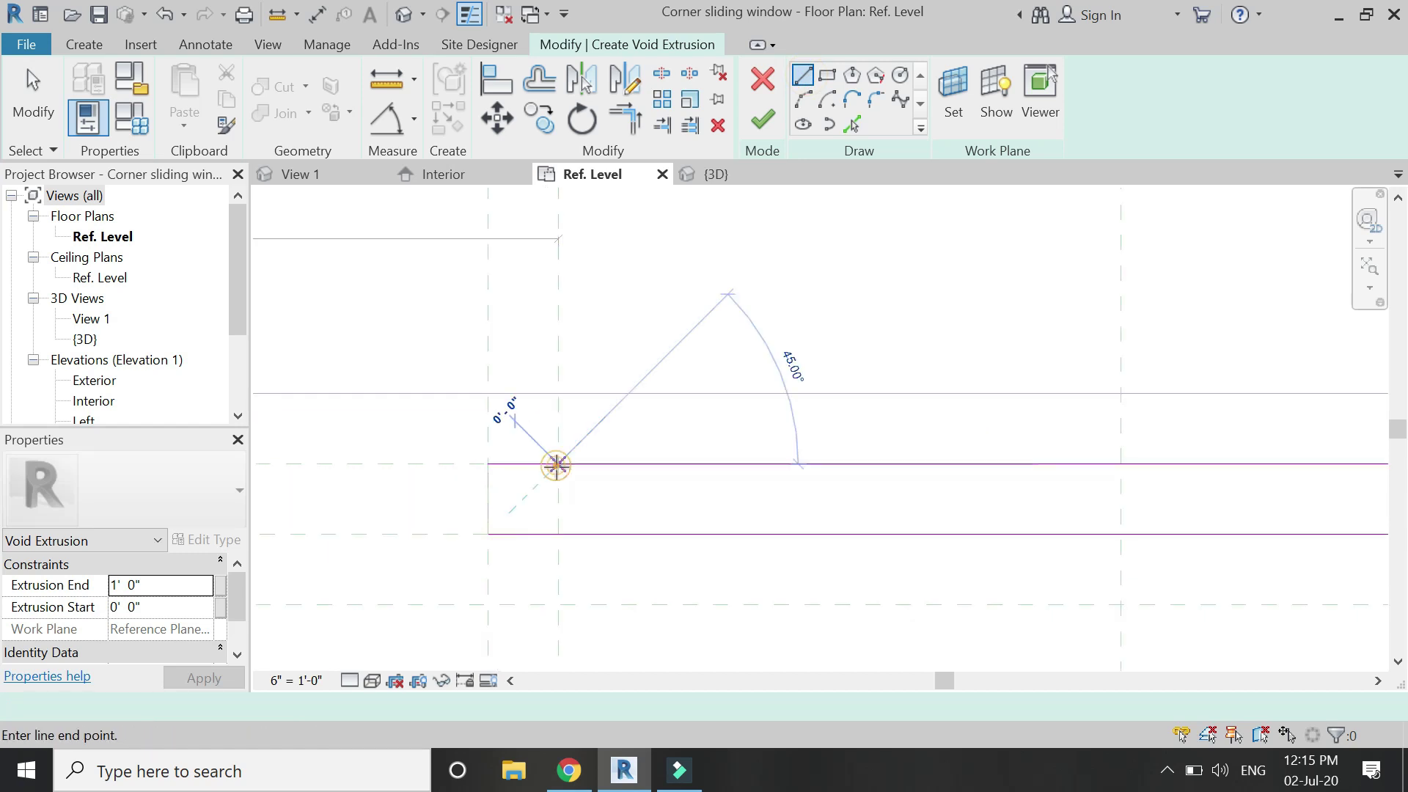
{"action": "left_click", "coordinate": [558, 533]}
{"action": "key", "text": "Escape"}
{"action": "key", "text": "a"}
{"action": "key", "text": "l"}
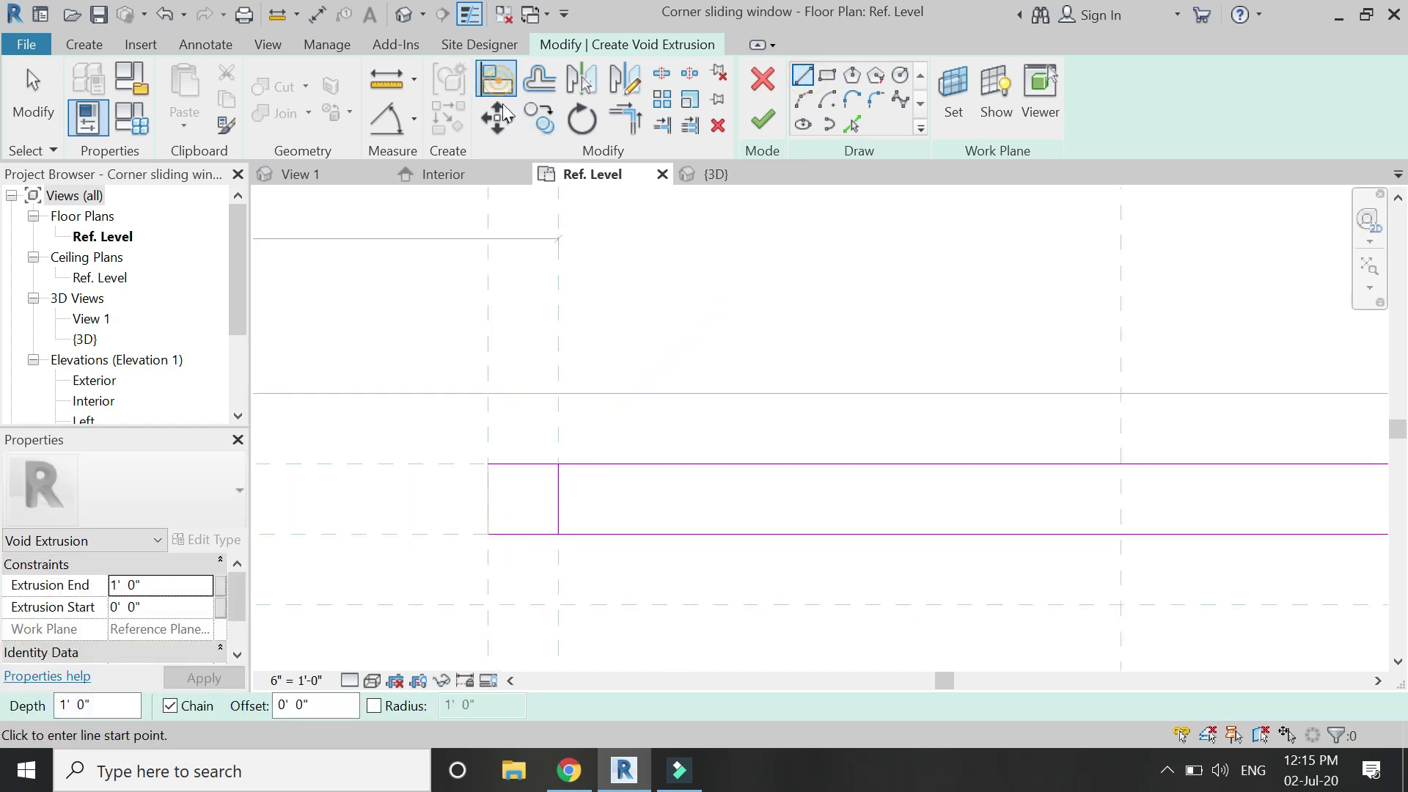
{"action": "left_click", "coordinate": [553, 332]}
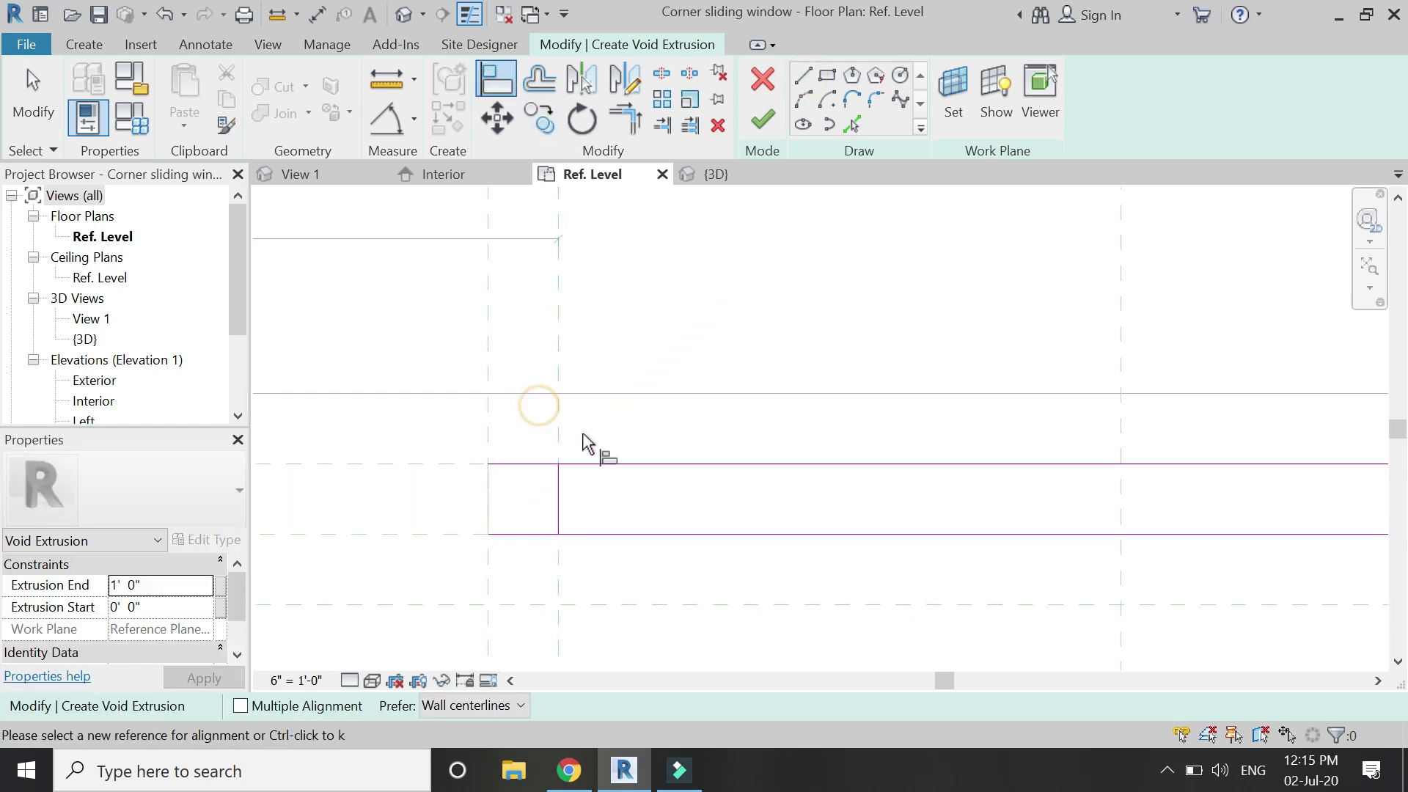
{"action": "key", "text": "Escape"}
Trim both long edges of the void profile to the new end line to close the profile.
{"action": "key", "text": "t"}
{"action": "key", "text": "r"}
{"action": "left_click", "coordinate": [583, 464]}
{"action": "left_click", "coordinate": [557, 504]}
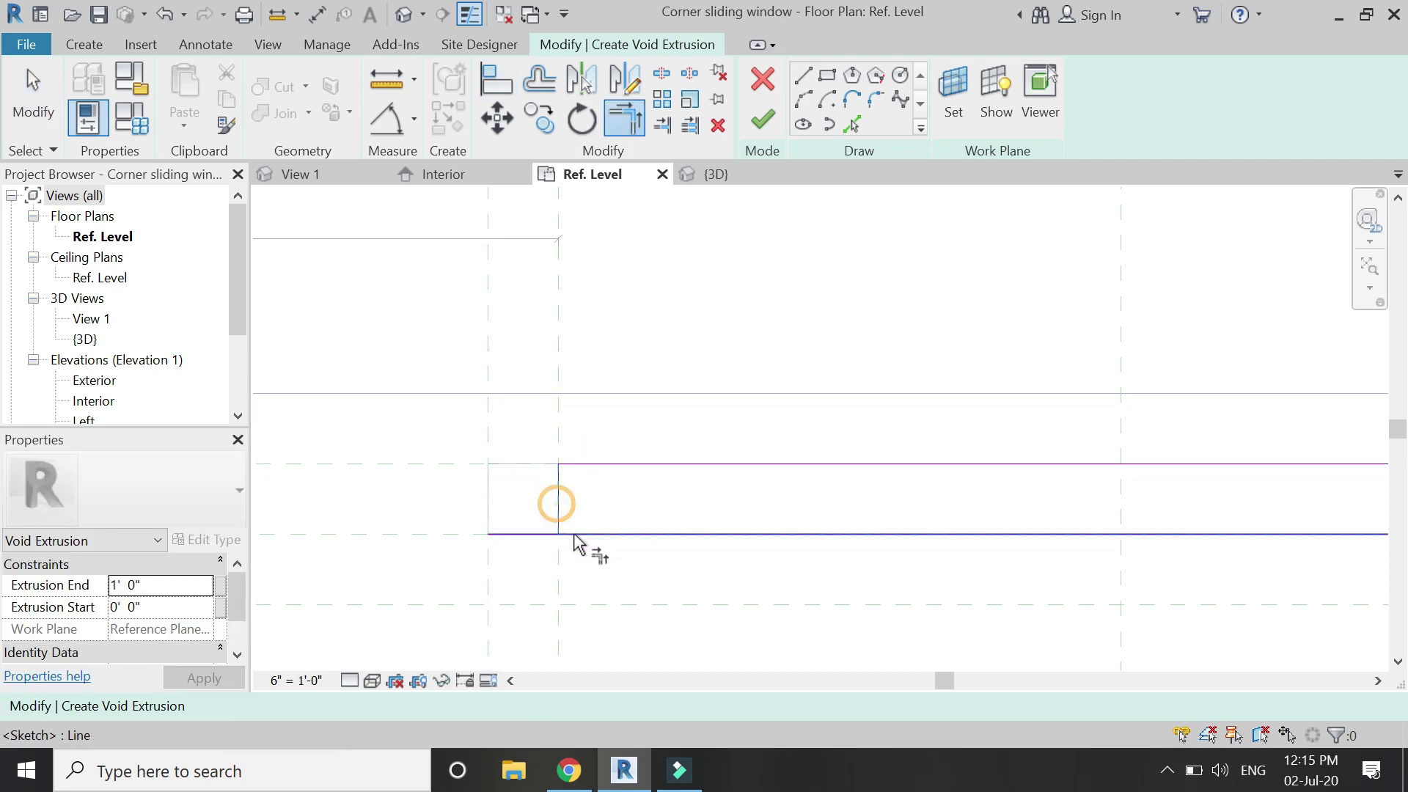
{"action": "scroll", "coordinate": [431, 513], "scroll_direction": "down", "scroll_amount": 5}
{"action": "scroll", "coordinate": [855, 478], "scroll_direction": "up", "scroll_amount": 4}
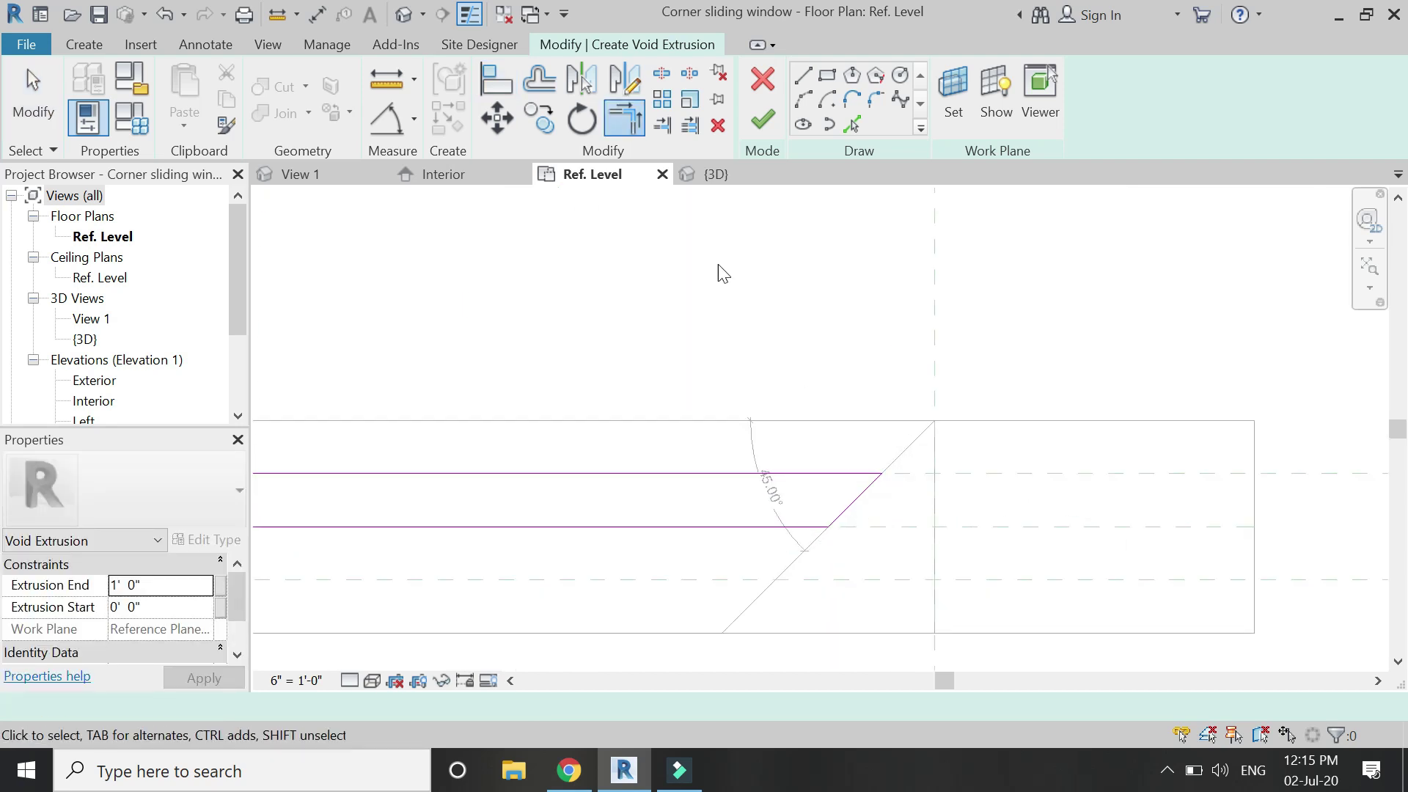
{"action": "key", "text": "Escape"}
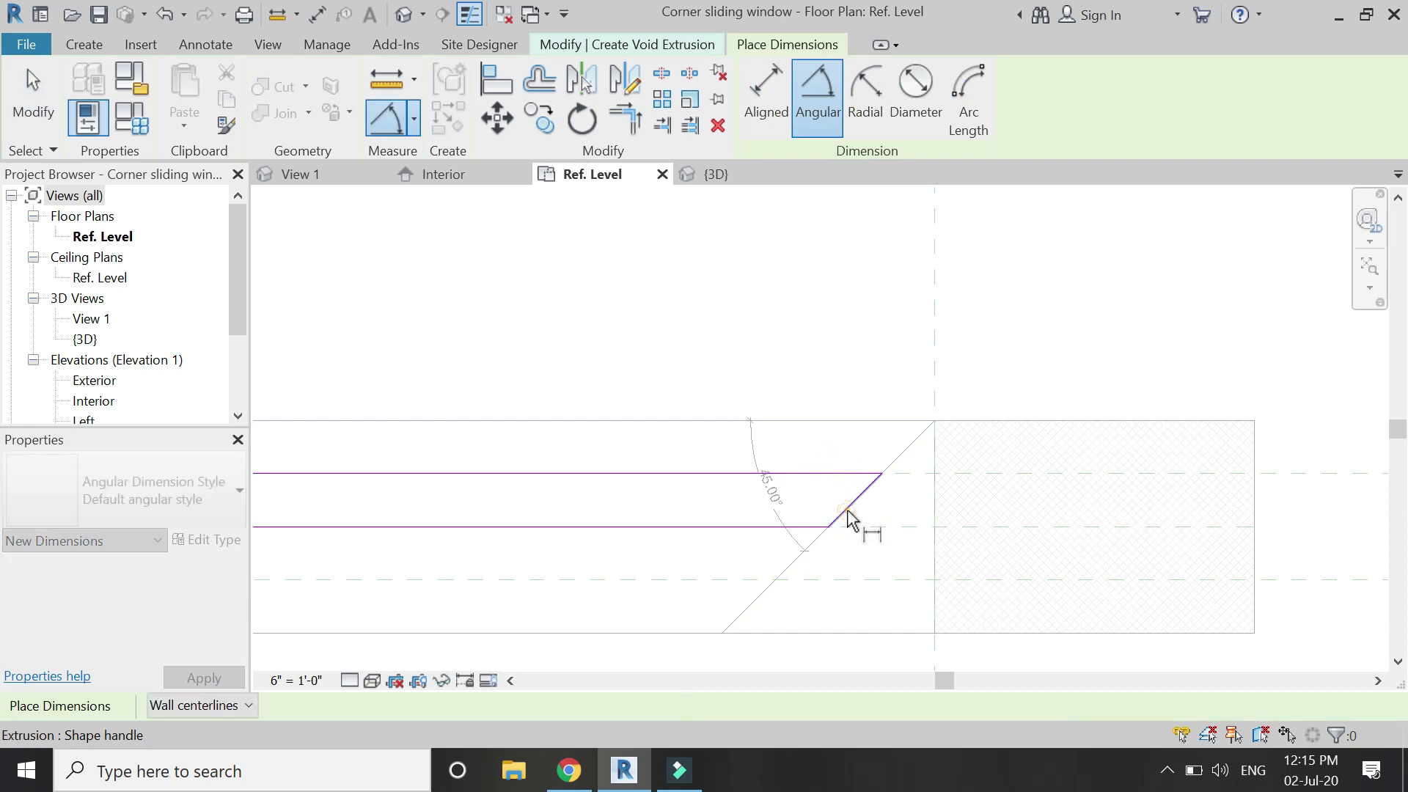
Add an angular dimension between the void profile's upper edge and its mitred end, and finish the void extrusion.
{"action": "left_click", "coordinate": [818, 486]}
{"action": "scroll", "coordinate": [1076, 432], "scroll_direction": "down", "scroll_amount": 5}
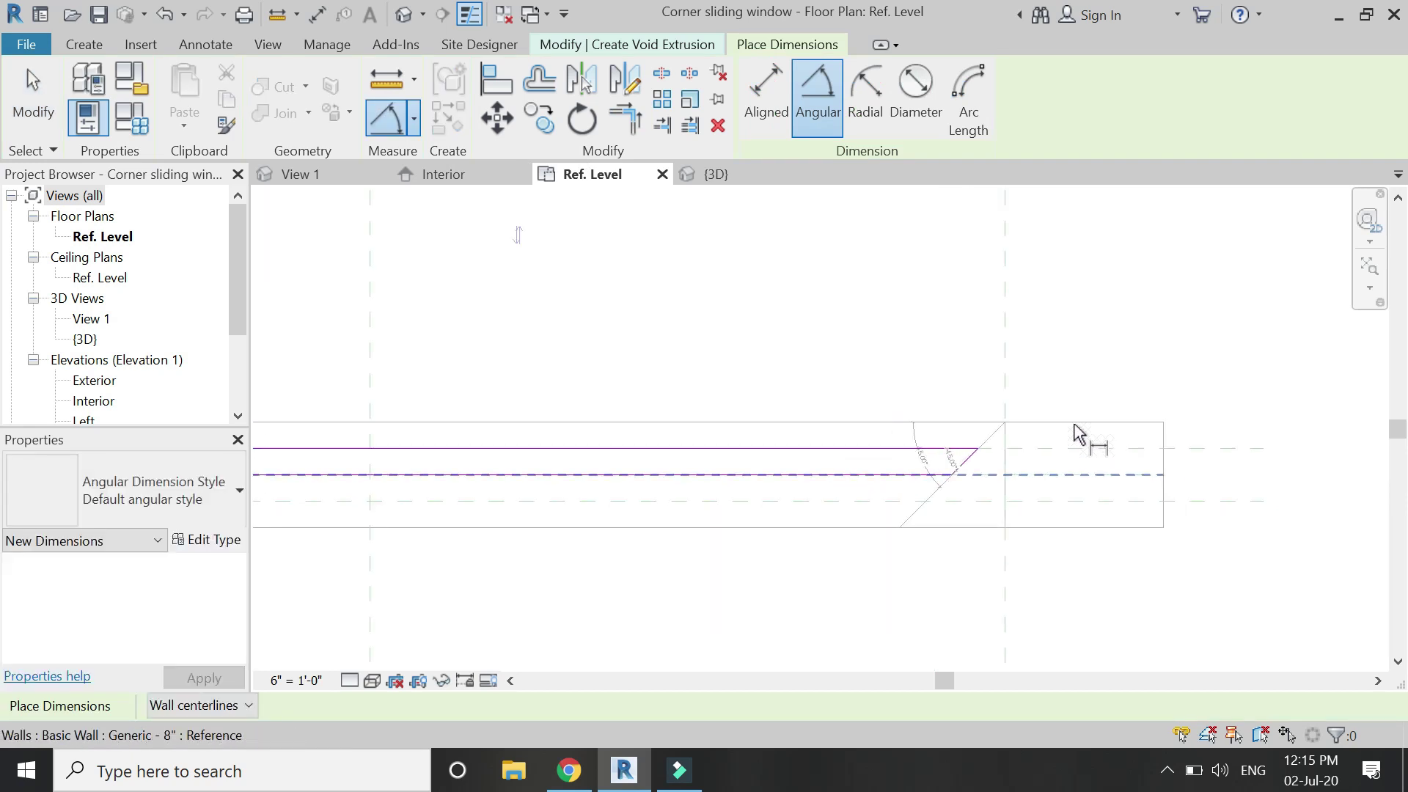
{"action": "key", "text": "Escape"}
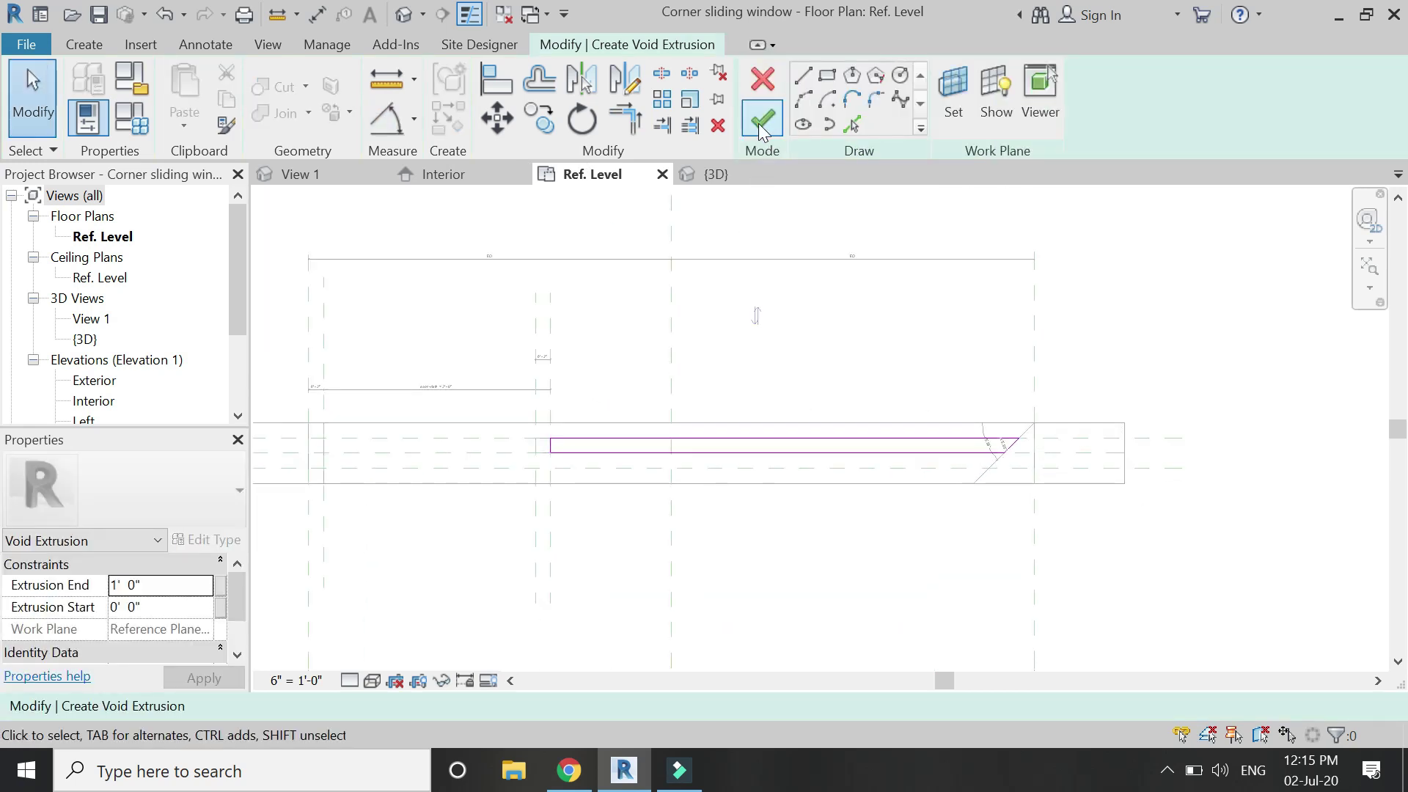
{"action": "left_click", "coordinate": [761, 132]}
In the Interior elevation, draw two horizontal reference planes, one just below the upper inner frame plane and one just above the lower.
{"action": "key", "text": "ctrl+Tab"}
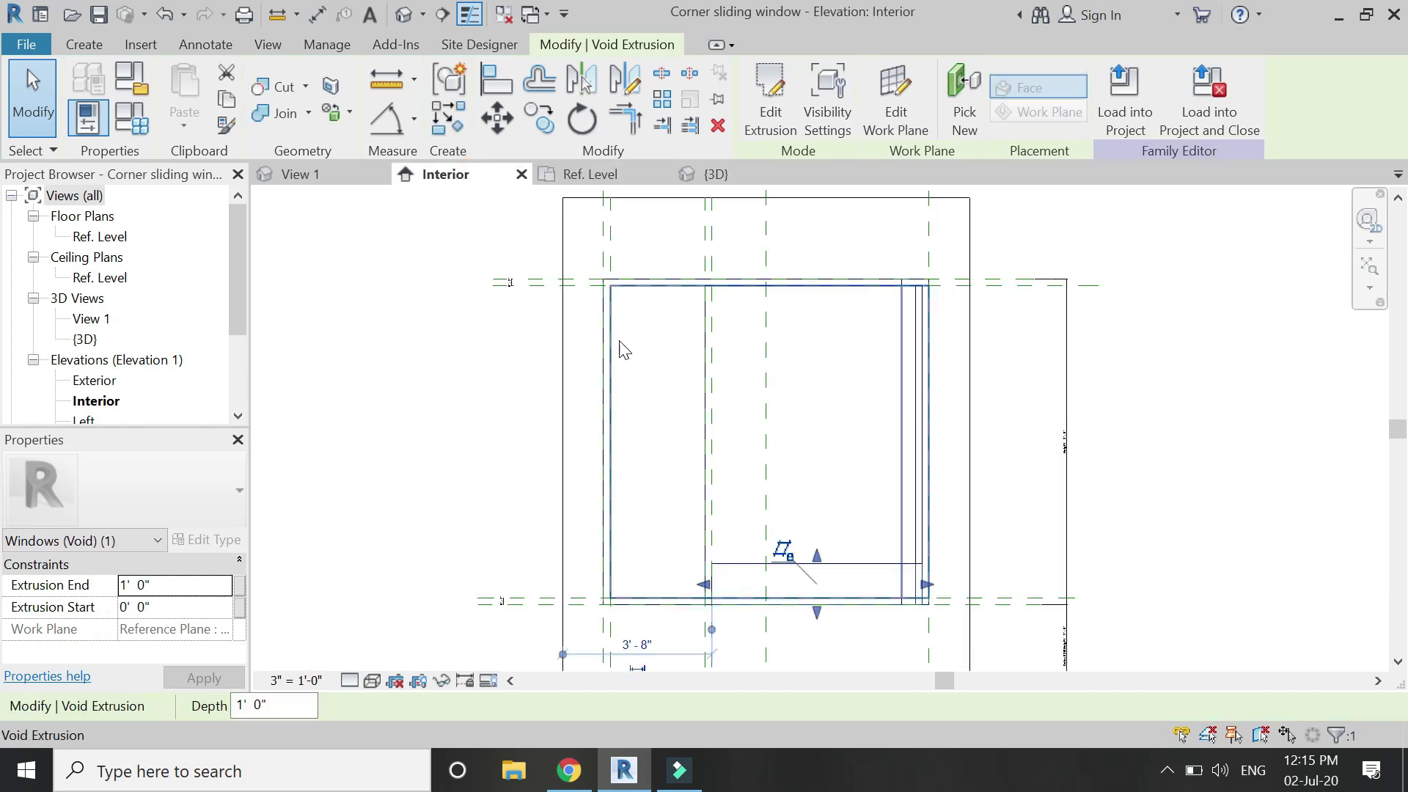
{"action": "key", "text": "Escape"}
{"action": "scroll", "coordinate": [952, 438], "scroll_direction": "up", "scroll_amount": 1}
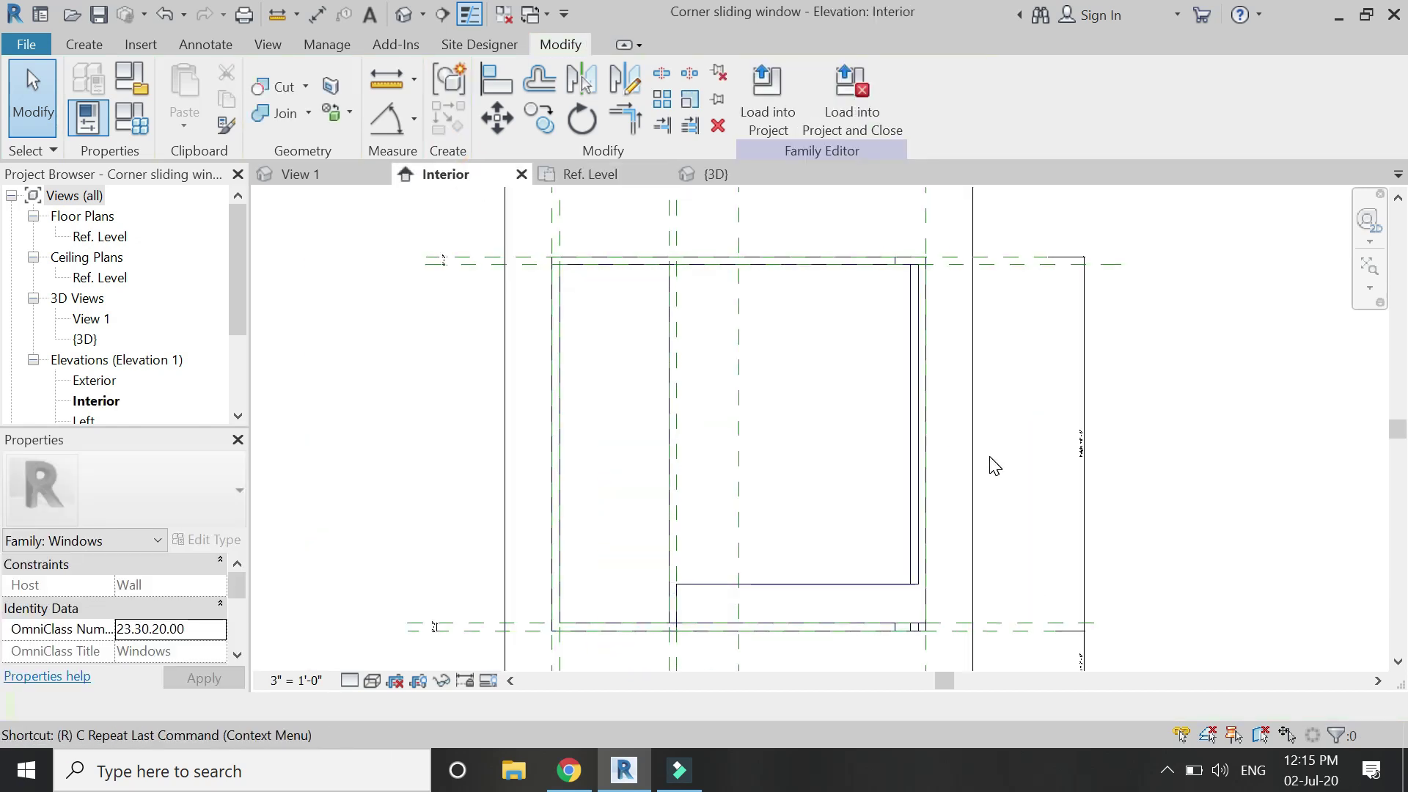
{"action": "key", "text": "p"}
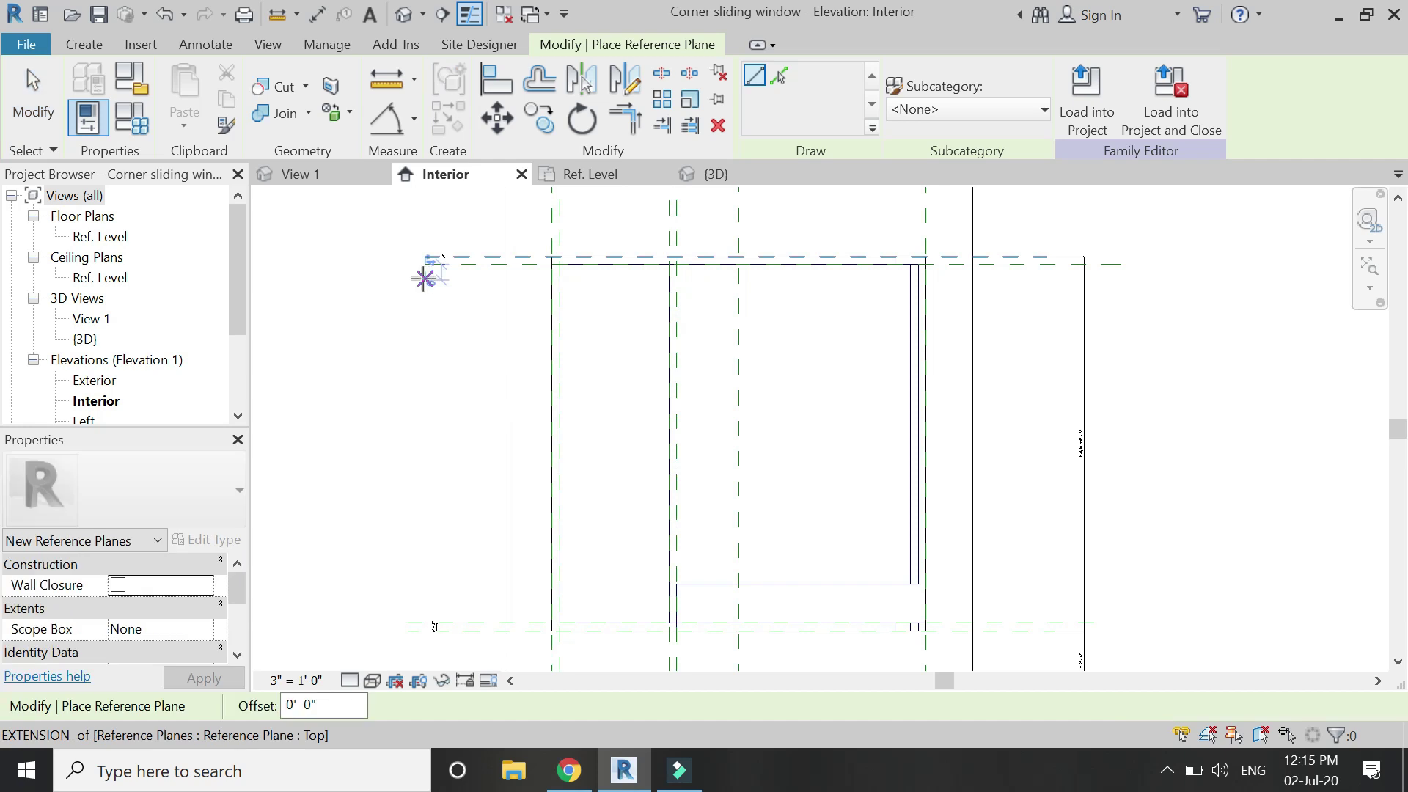
{"action": "scroll", "coordinate": [428, 264], "scroll_direction": "up", "scroll_amount": 3}
{"action": "left_click", "coordinate": [429, 264]}
{"action": "scroll", "coordinate": [425, 263], "scroll_direction": "down", "scroll_amount": 3}
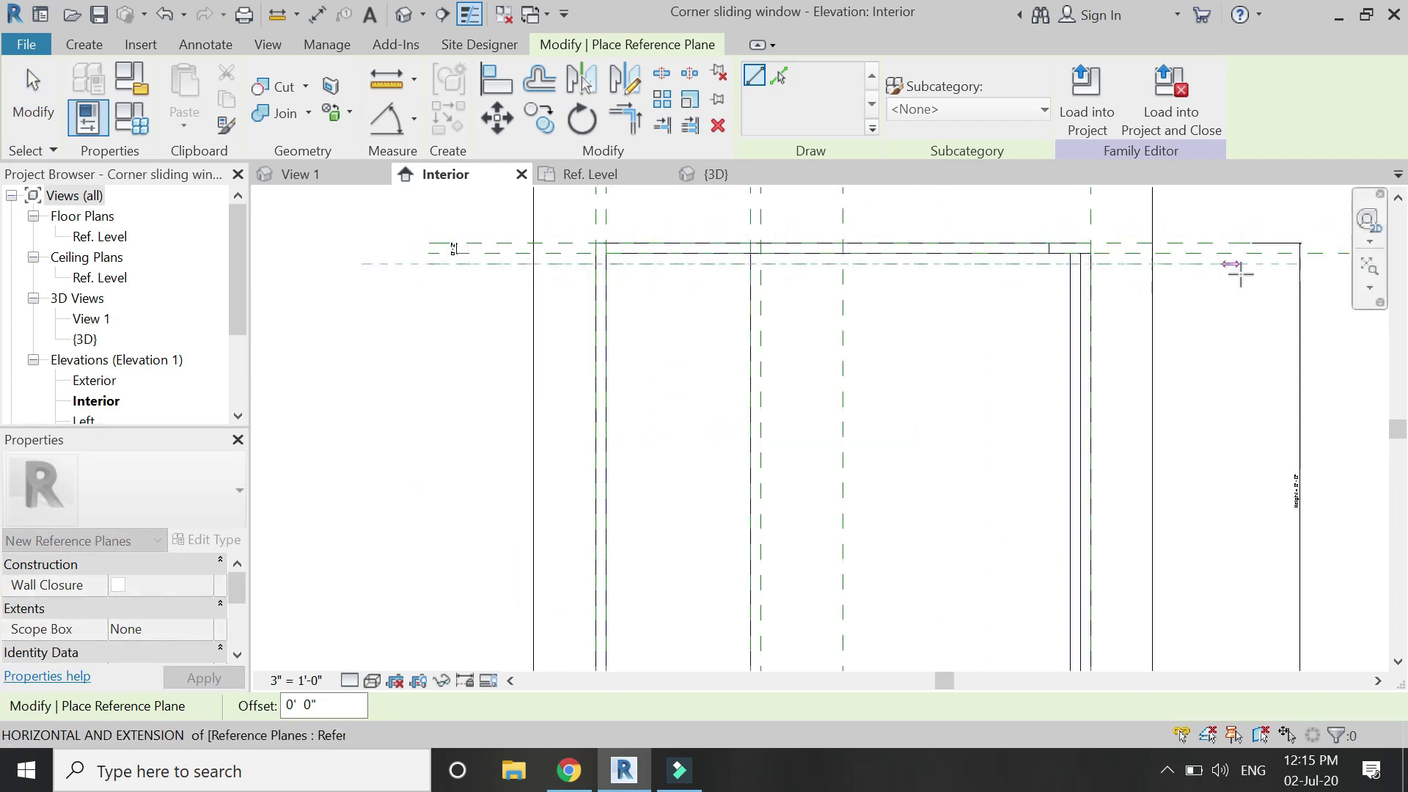
{"action": "left_click", "coordinate": [1271, 266]}
{"action": "scroll", "coordinate": [644, 560], "scroll_direction": "down", "scroll_amount": 3}
{"action": "scroll", "coordinate": [575, 573], "scroll_direction": "up", "scroll_amount": 4}
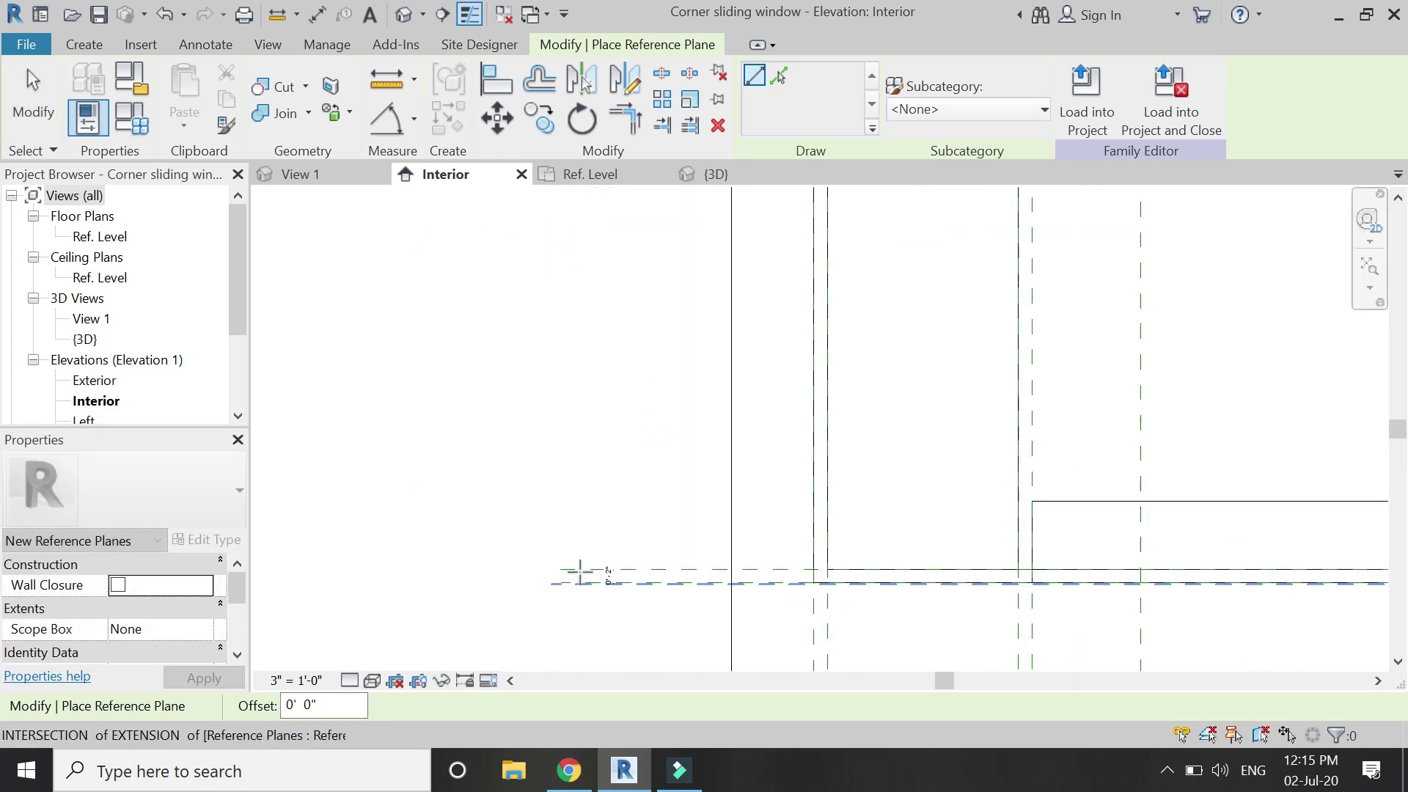
{"action": "scroll", "coordinate": [615, 576], "scroll_direction": "down", "scroll_amount": 3}
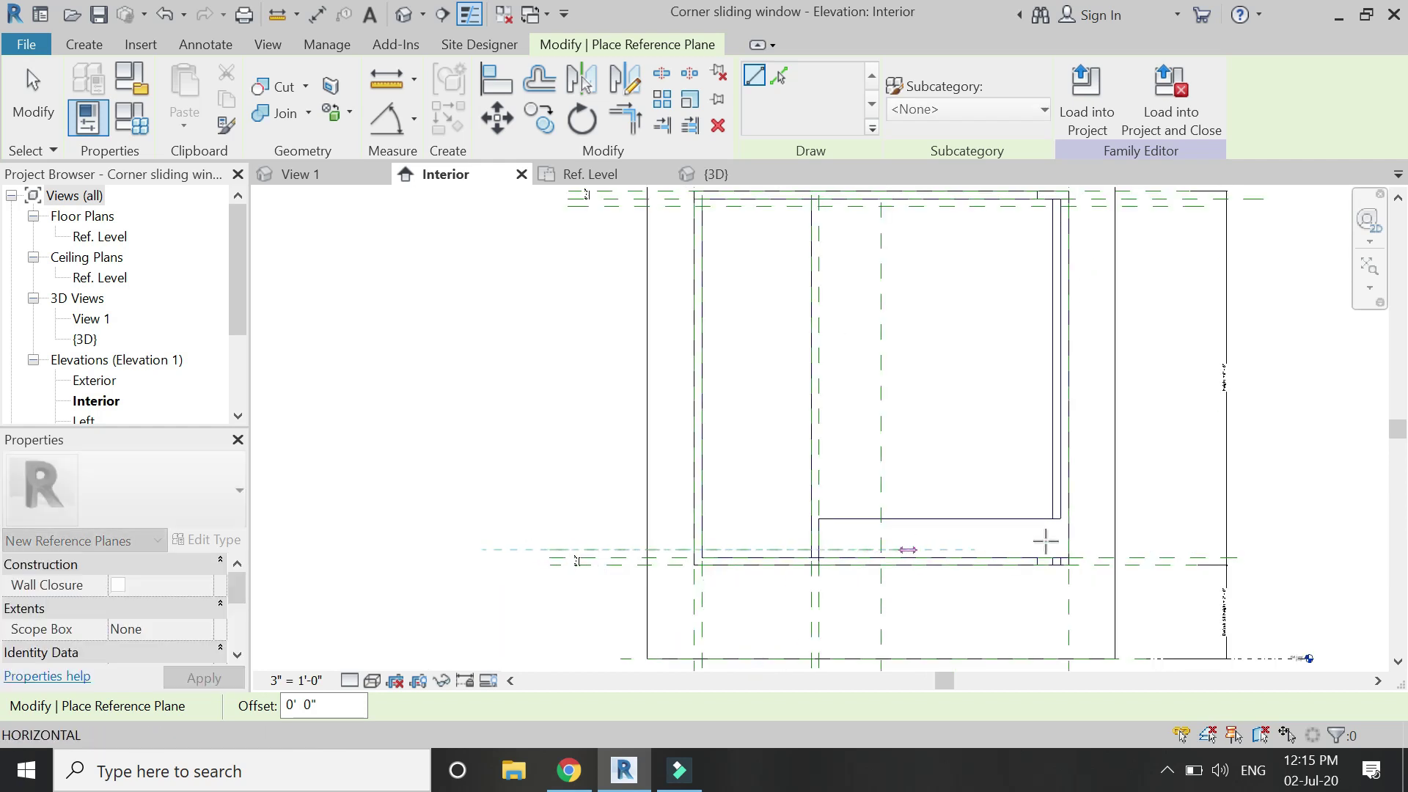
{"action": "left_click", "coordinate": [1197, 548]}
Add aligned dimensions from the two new horizontal reference planes to their neighbouring frame planes and lock them.
{"action": "left_click", "coordinate": [414, 121]}
{"action": "left_click", "coordinate": [399, 155]}
{"action": "scroll", "coordinate": [573, 591], "scroll_direction": "up", "scroll_amount": 4}
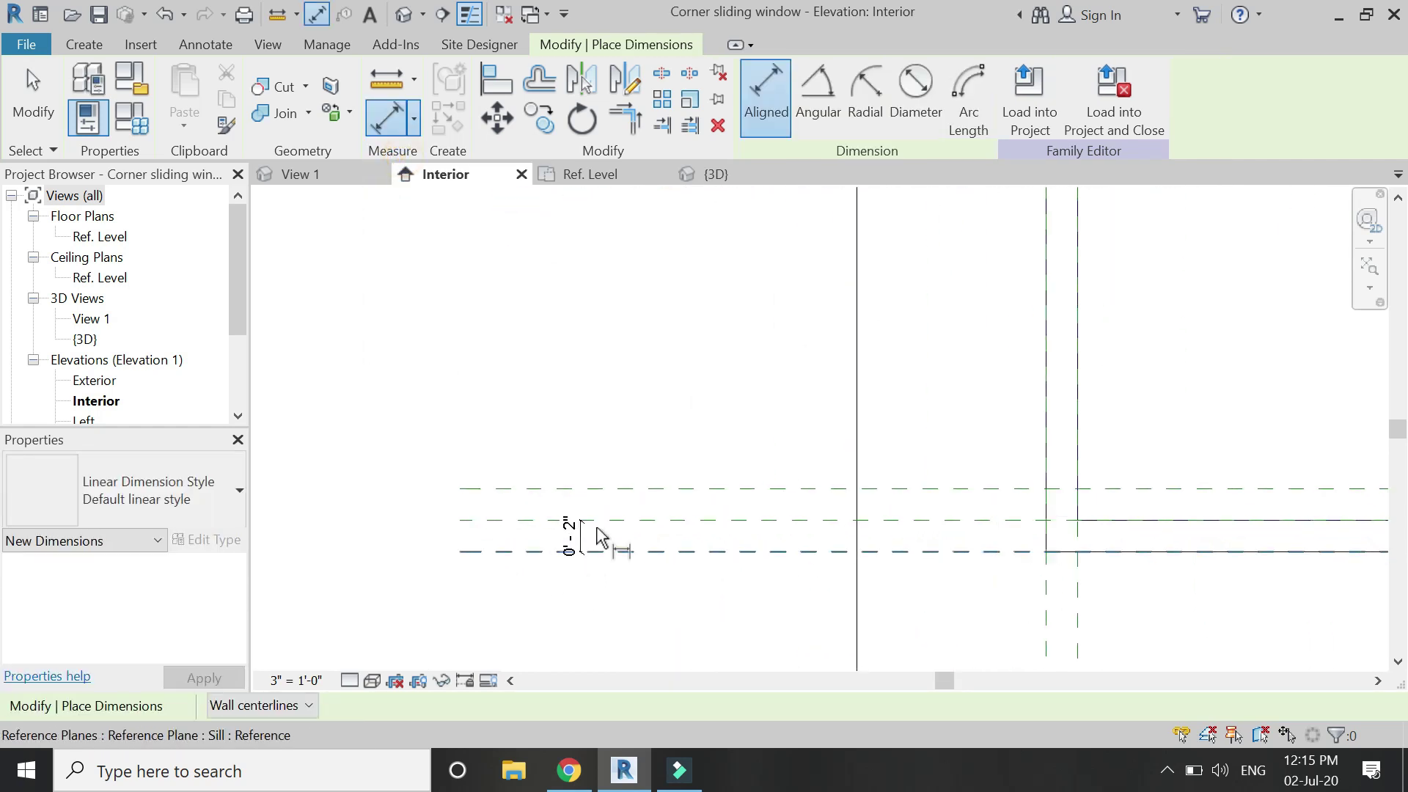
{"action": "left_click", "coordinate": [657, 519]}
{"action": "left_click", "coordinate": [637, 610]}
{"action": "left_click", "coordinate": [645, 504]}
{"action": "scroll", "coordinate": [688, 566], "scroll_direction": "down", "scroll_amount": 4}
{"action": "scroll", "coordinate": [693, 228], "scroll_direction": "up", "scroll_amount": 4}
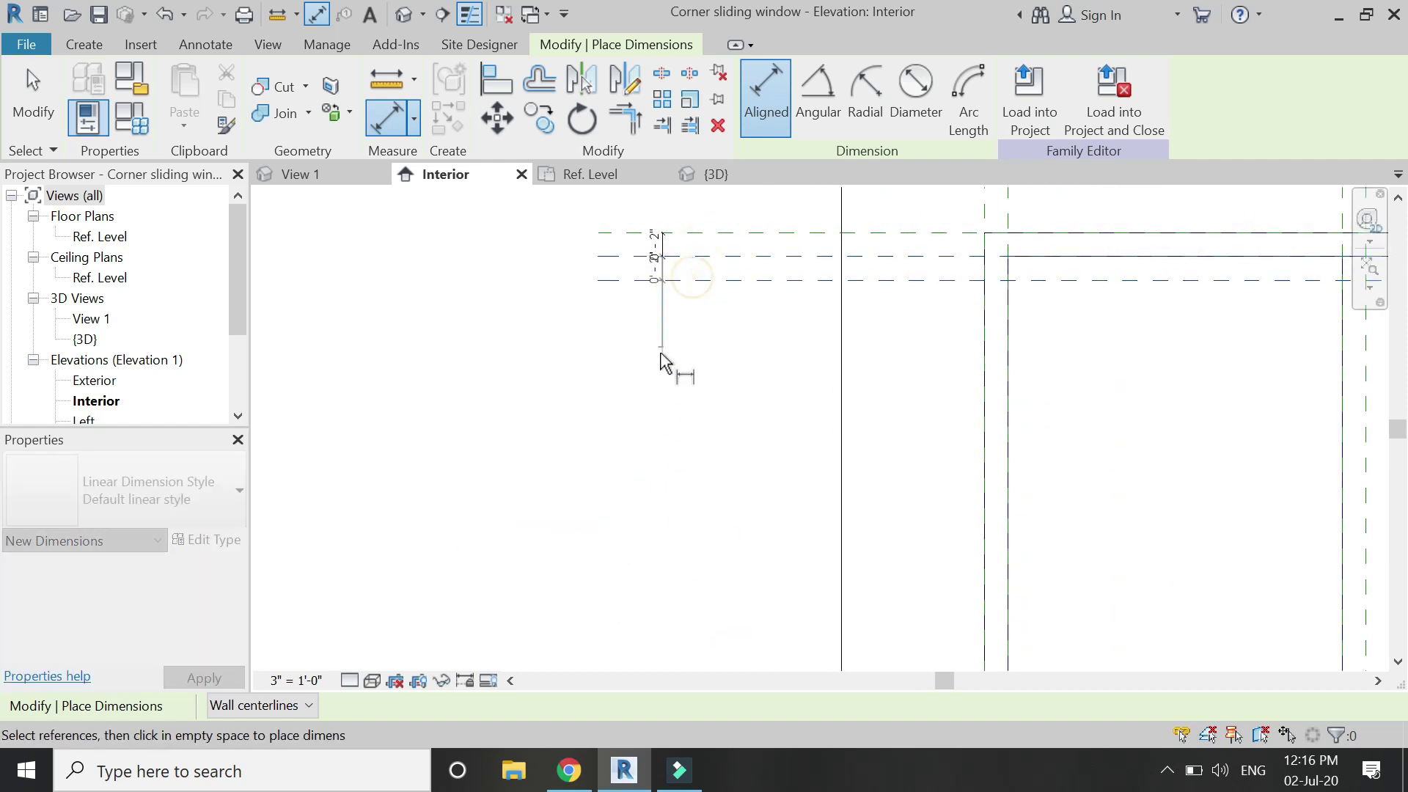
{"action": "left_click", "coordinate": [658, 362]}
{"action": "left_click", "coordinate": [675, 265]}
{"action": "scroll", "coordinate": [513, 283], "scroll_direction": "down", "scroll_amount": 4}
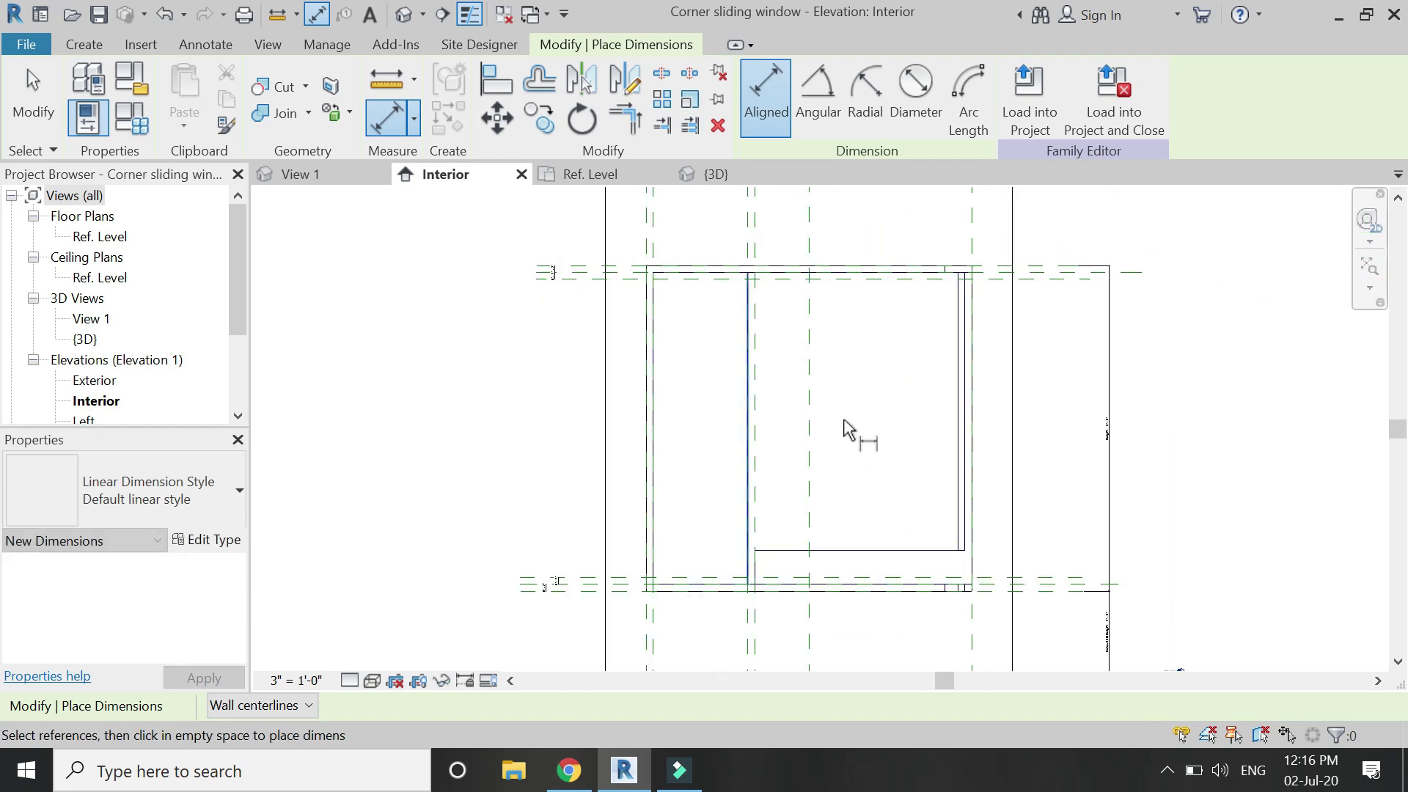
{"action": "scroll", "coordinate": [866, 444], "scroll_direction": "up", "scroll_amount": 2}
{"action": "scroll", "coordinate": [609, 445], "scroll_direction": "down", "scroll_amount": 2}
{"action": "key", "text": "Escape"}
Stretch the void extrusion between the two new horizontal reference planes, from 0' 4" to 7' 8".
{"action": "left_click", "coordinate": [792, 567]}
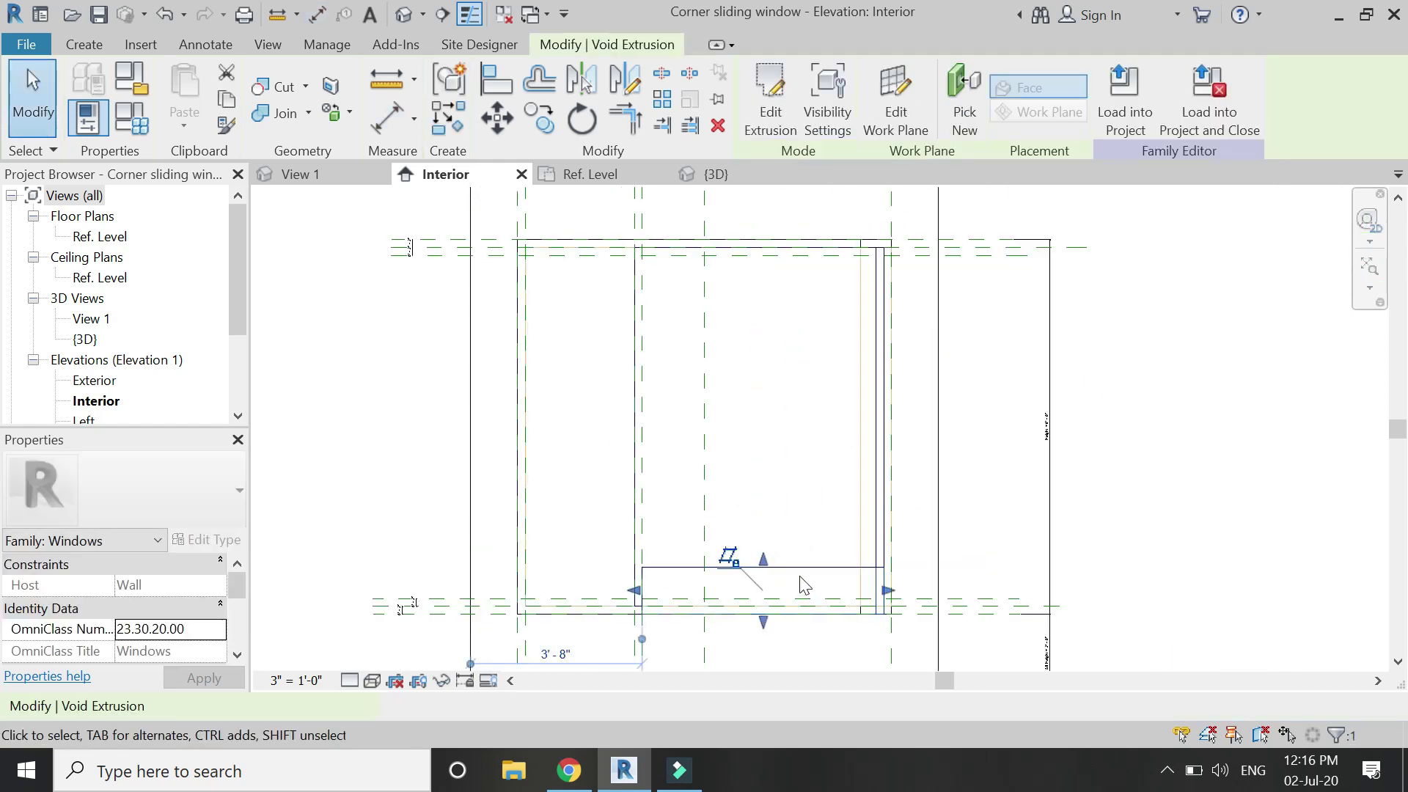
{"action": "scroll", "coordinate": [764, 622], "scroll_direction": "up", "scroll_amount": 3}
{"action": "left_click_drag", "start_coordinate": [759, 616], "coordinate": [743, 290]}
{"action": "left_click", "coordinate": [779, 588]}
{"action": "scroll", "coordinate": [754, 638], "scroll_direction": "down", "scroll_amount": 3}
{"action": "scroll", "coordinate": [760, 565], "scroll_direction": "up", "scroll_amount": 3}
{"action": "scroll", "coordinate": [729, 353], "scroll_direction": "down", "scroll_amount": 3}
{"action": "left_click_drag", "start_coordinate": [749, 564], "coordinate": [759, 352]}
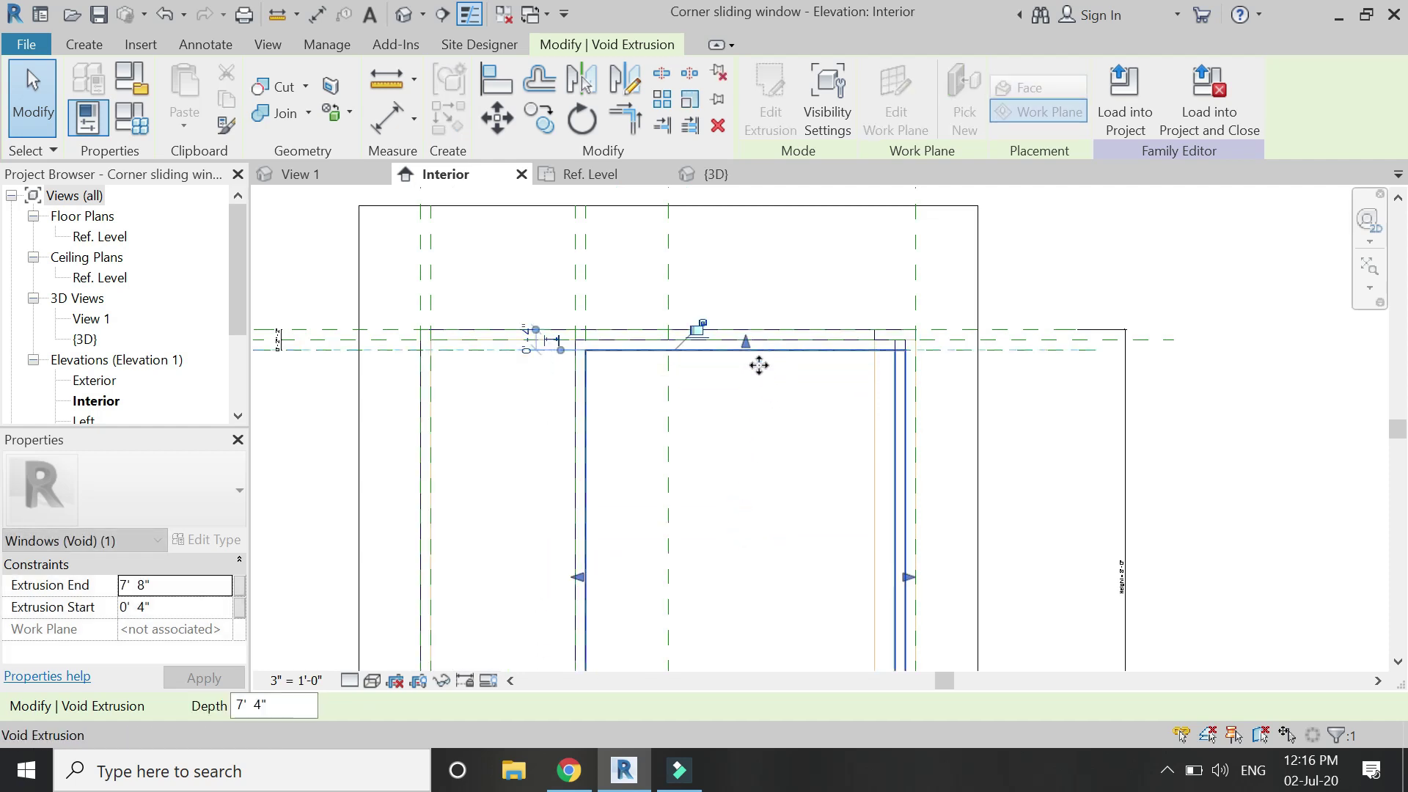
{"action": "left_click", "coordinate": [718, 277]}
{"action": "scroll", "coordinate": [716, 292], "scroll_direction": "down", "scroll_amount": 2}
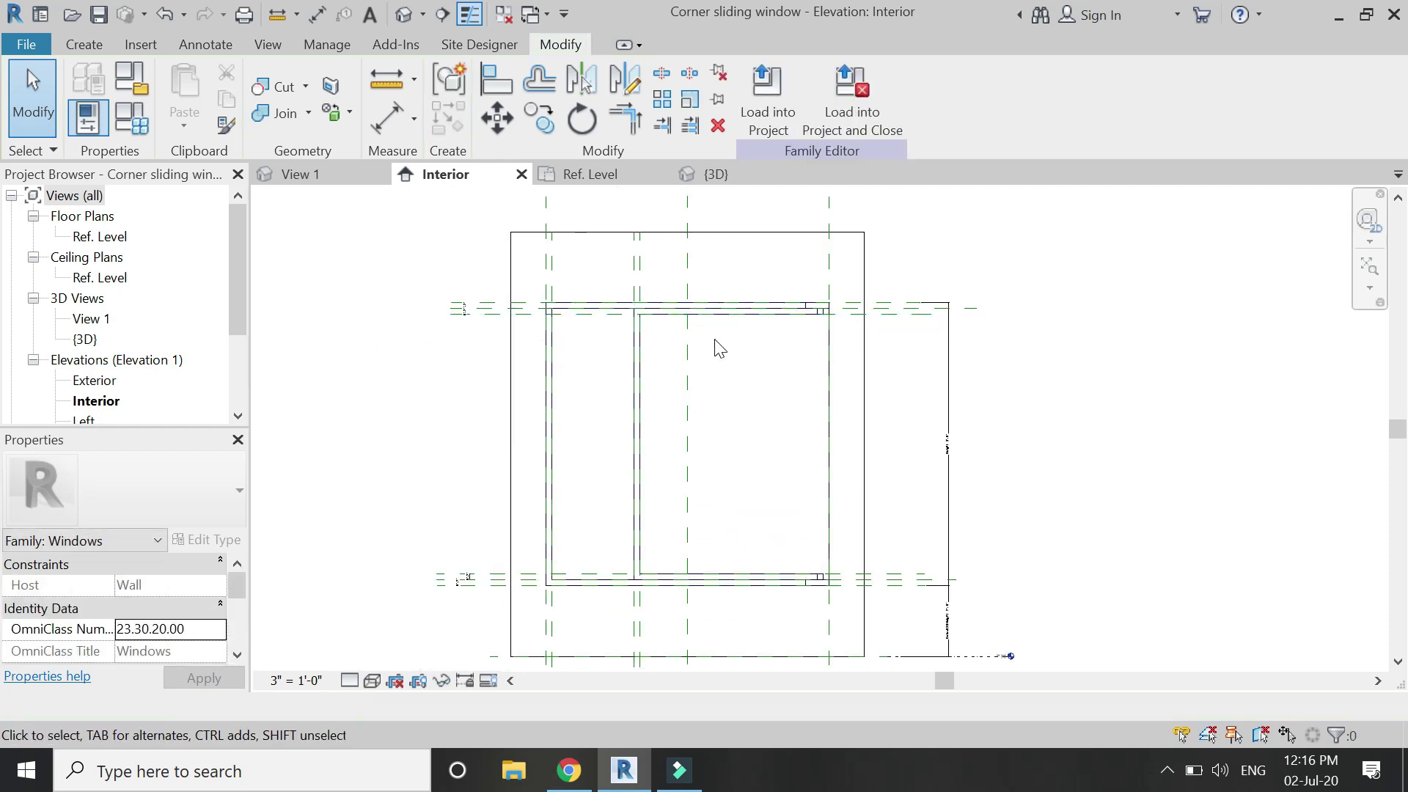
In the Ref. Level plan, draw a horizontal reference plane through the sash thickness, between its two long edges.
{"action": "key", "text": "ctrl+Tab"}
{"action": "scroll", "coordinate": [557, 462], "scroll_direction": "up", "scroll_amount": 4}
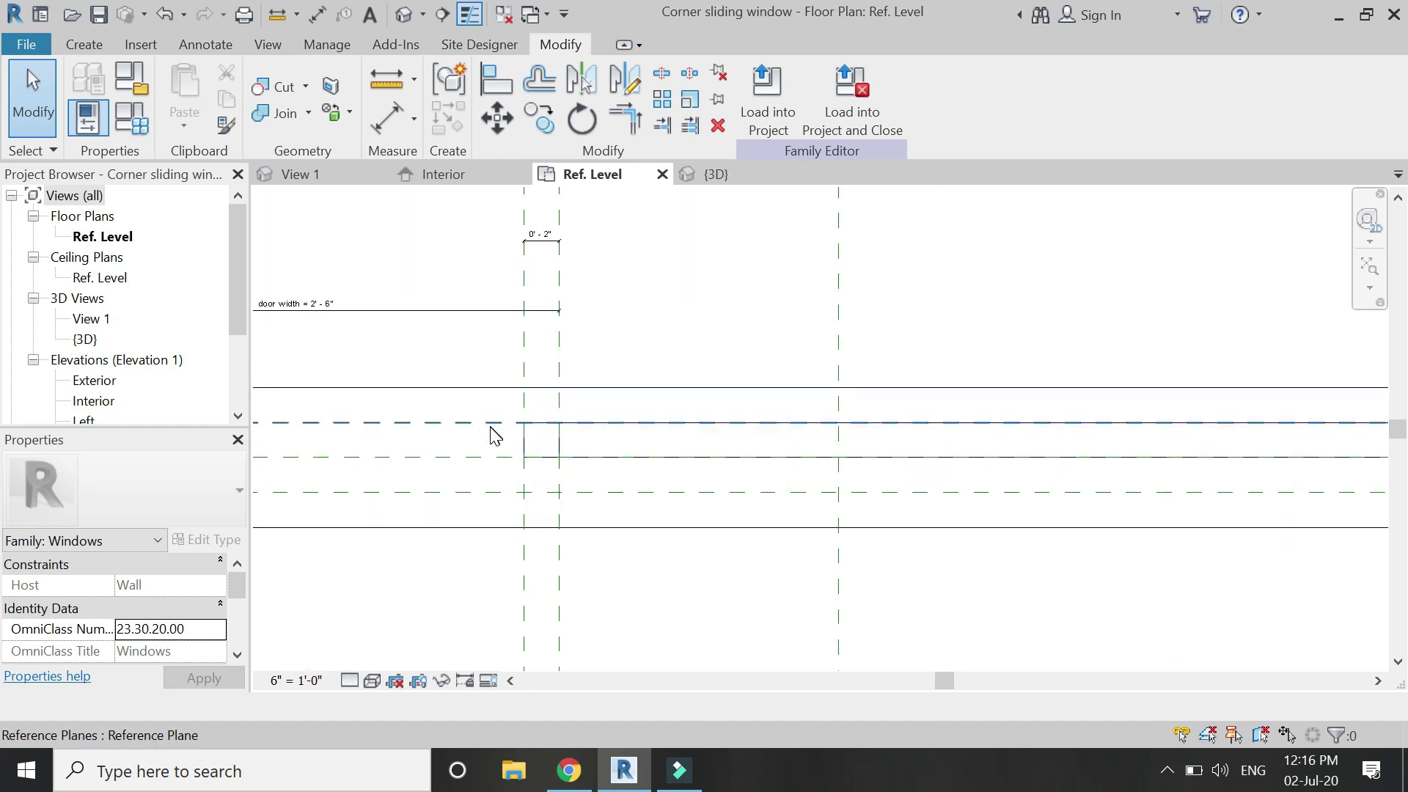
{"action": "key", "text": "p"}
{"action": "left_click", "coordinate": [437, 437]}
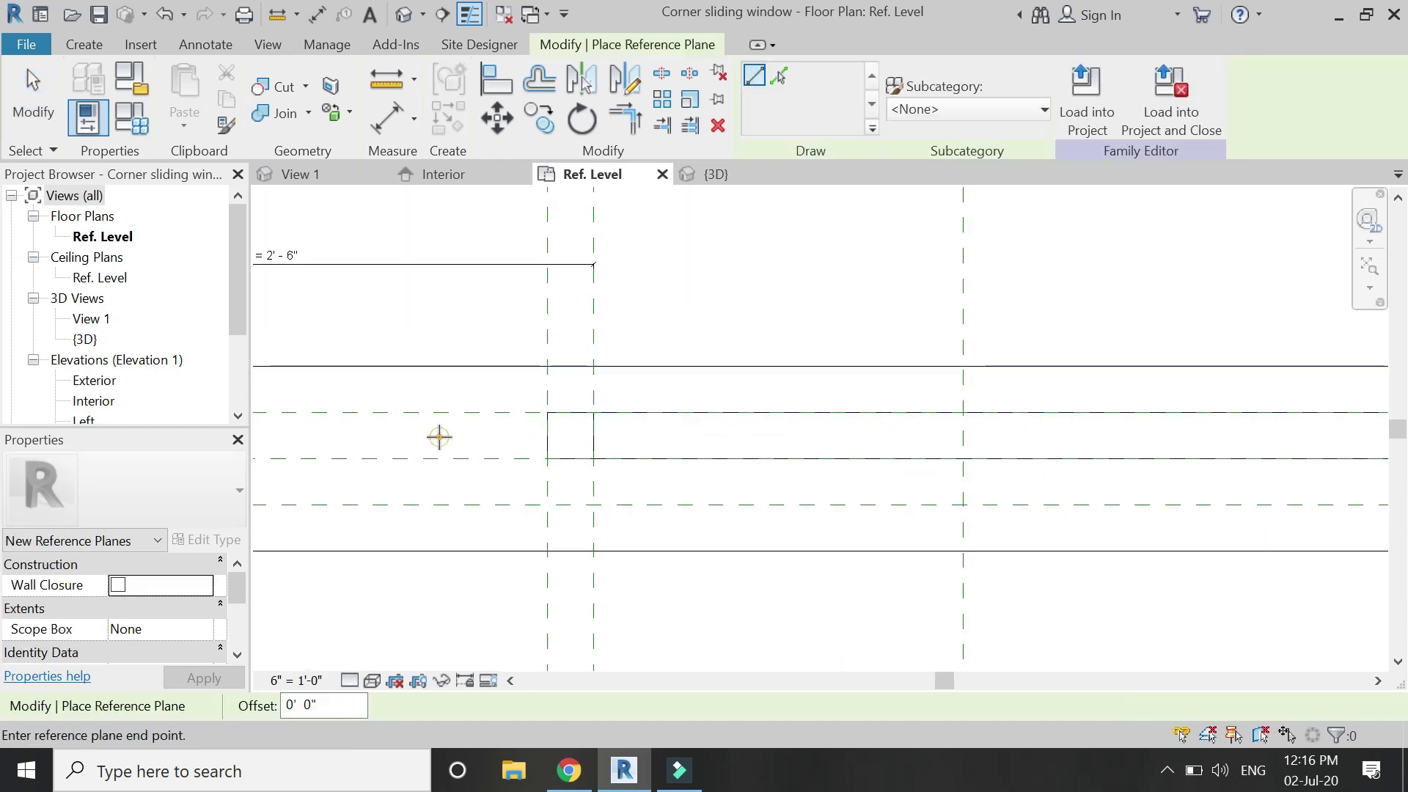
{"action": "scroll", "coordinate": [438, 436], "scroll_direction": "down", "scroll_amount": 2}
{"action": "left_click", "coordinate": [1217, 437]}
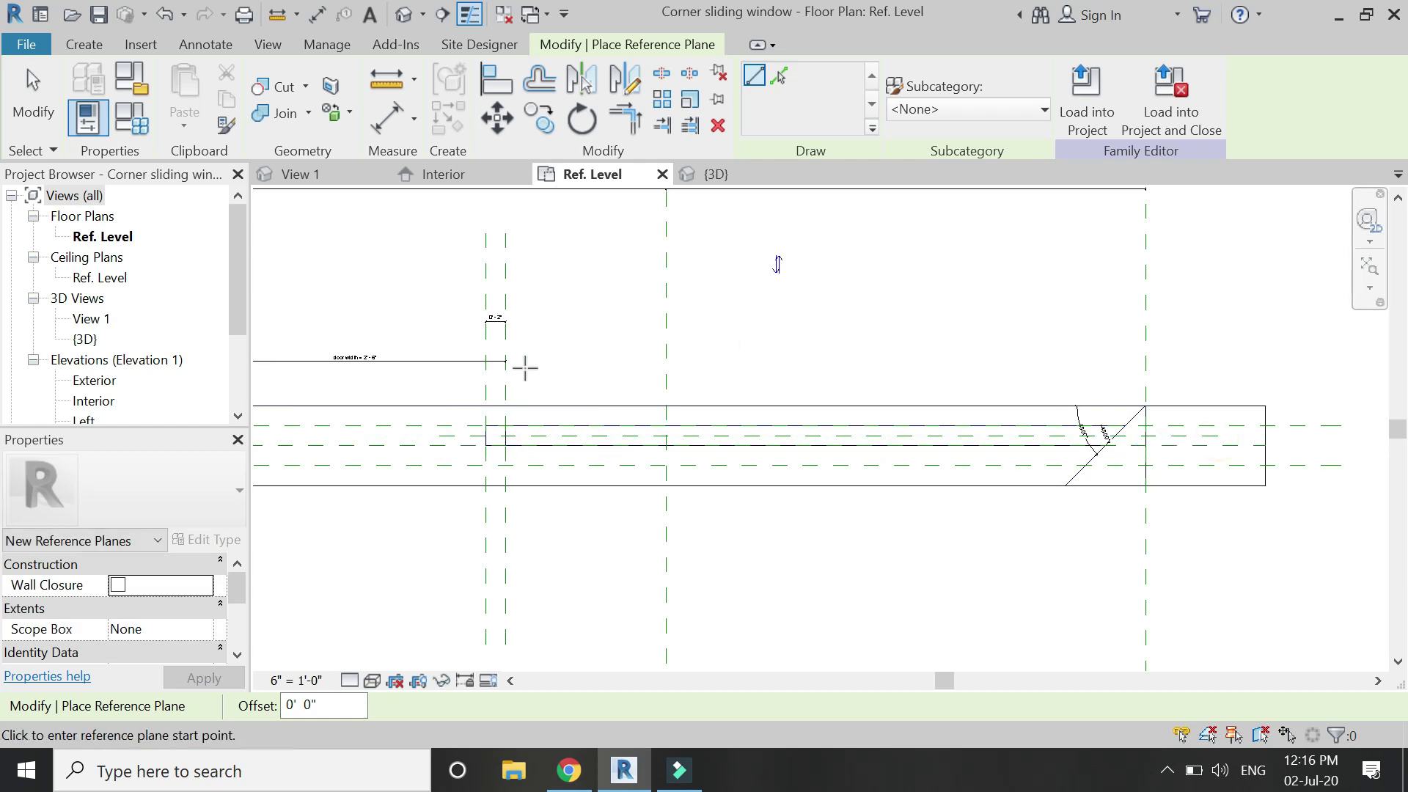
Dimension the sash's two edge planes and the plane between them, and set the dimension segments equal to centre the middle plane.
{"action": "scroll", "coordinate": [463, 448], "scroll_direction": "up", "scroll_amount": 2}
{"action": "left_click", "coordinate": [394, 134]}
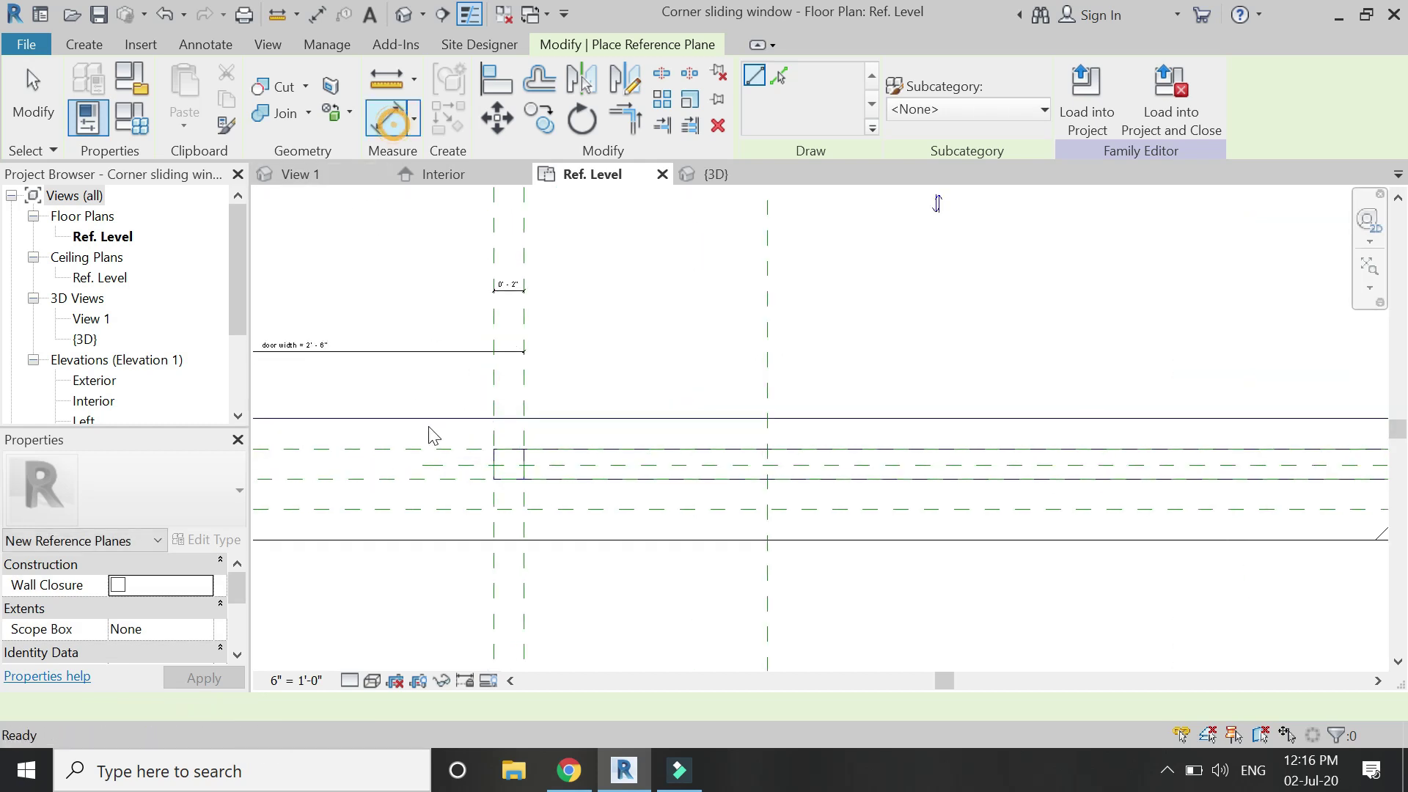
{"action": "scroll", "coordinate": [447, 447], "scroll_direction": "up", "scroll_amount": 2}
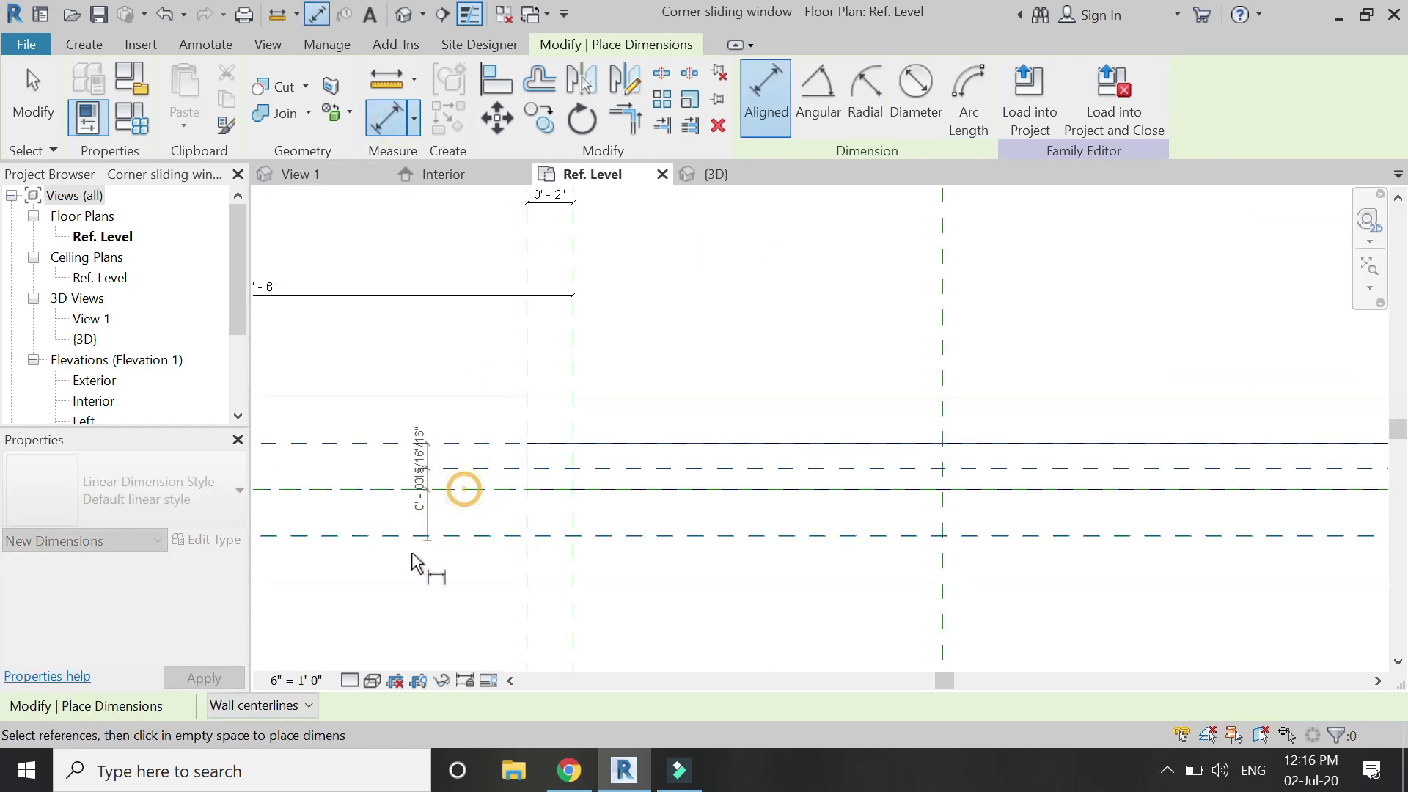
{"action": "left_click", "coordinate": [369, 637]}
{"action": "scroll", "coordinate": [402, 463], "scroll_direction": "up", "scroll_amount": 2}
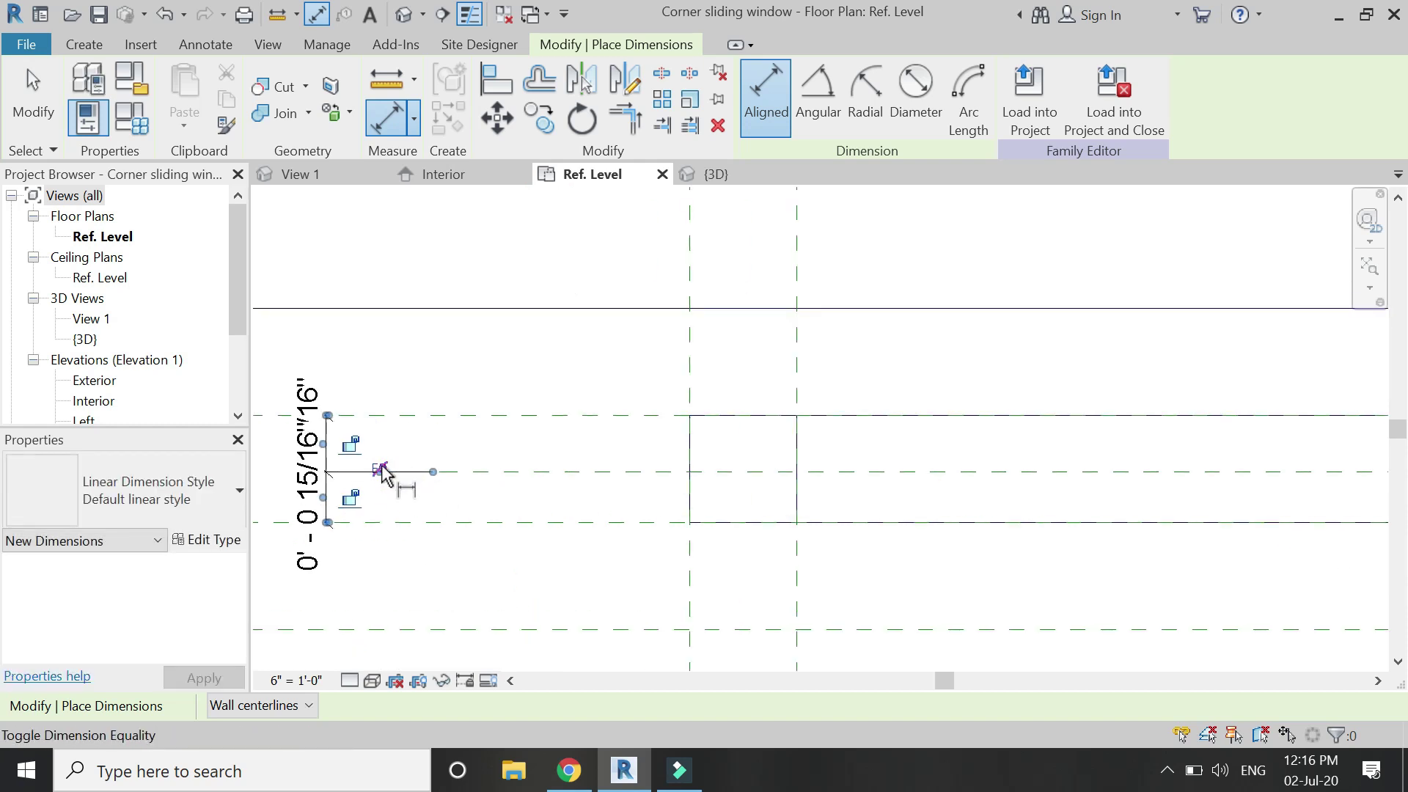
{"action": "left_click", "coordinate": [380, 469]}
{"action": "key", "text": "Escape"}
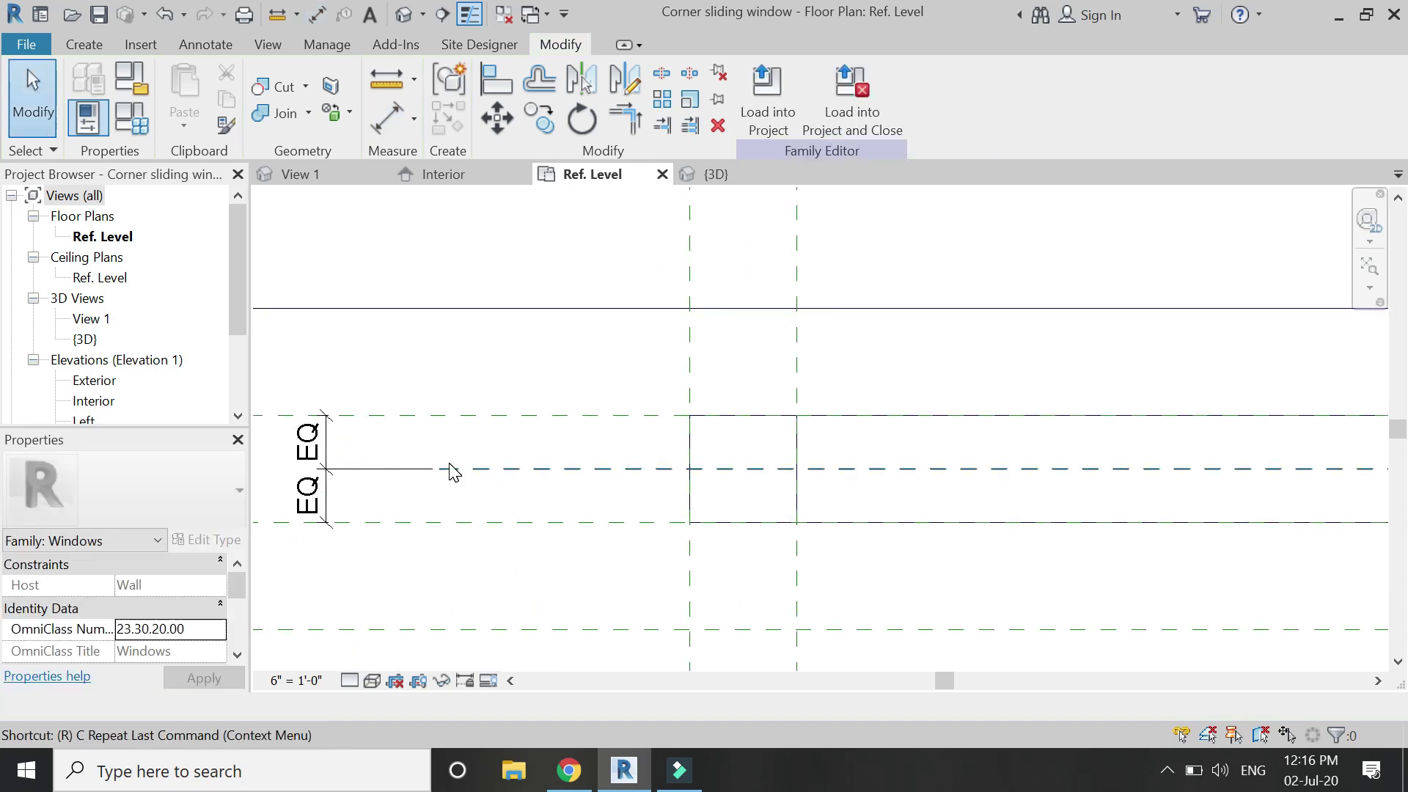
Draw two horizontal reference planes through the sash thickness, about 1/4" above and about 1/4" below the centred plane.
{"action": "key", "text": "p"}
{"action": "scroll", "coordinate": [434, 456], "scroll_direction": "up", "scroll_amount": 1}
{"action": "scroll", "coordinate": [439, 455], "scroll_direction": "up", "scroll_amount": 1}
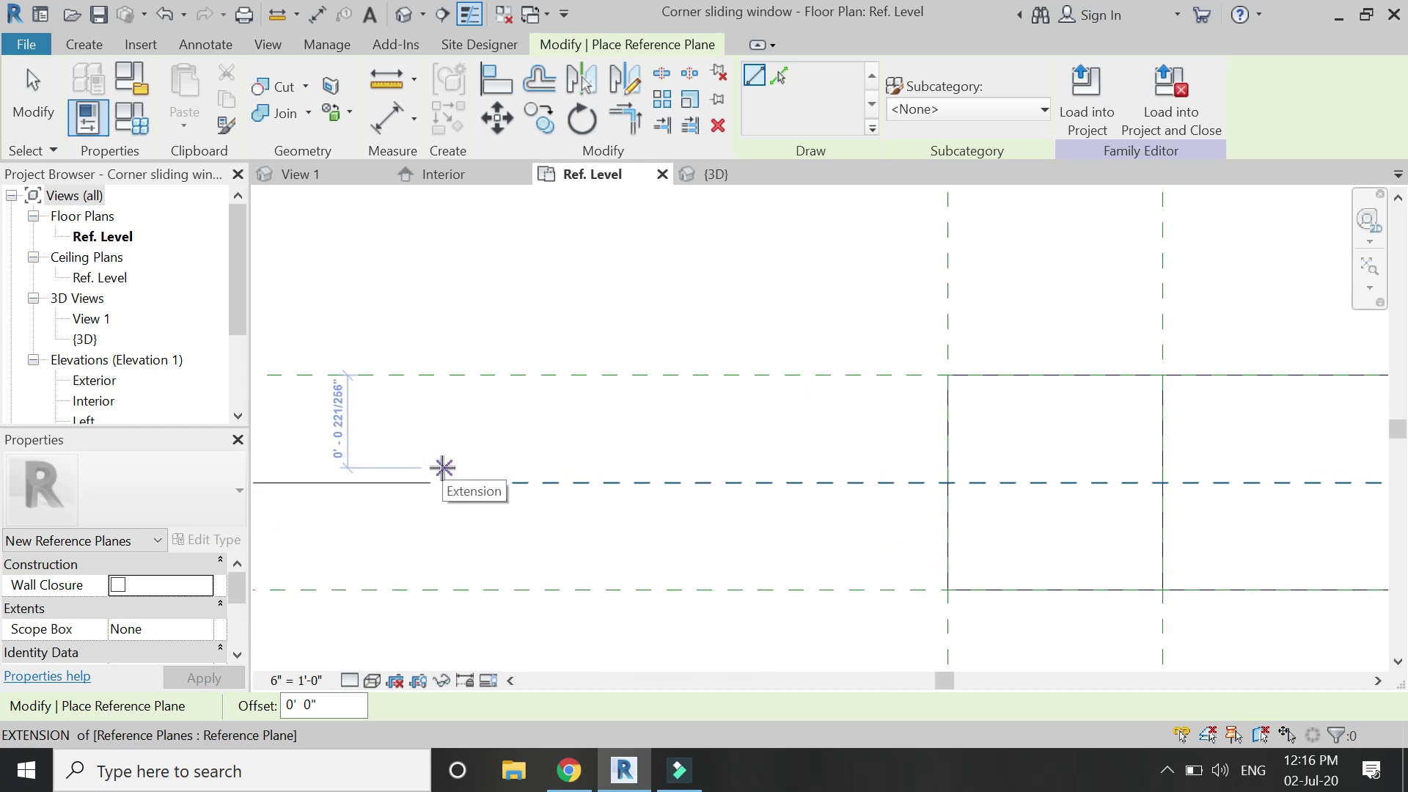
{"action": "scroll", "coordinate": [439, 456], "scroll_direction": "down", "scroll_amount": 2}
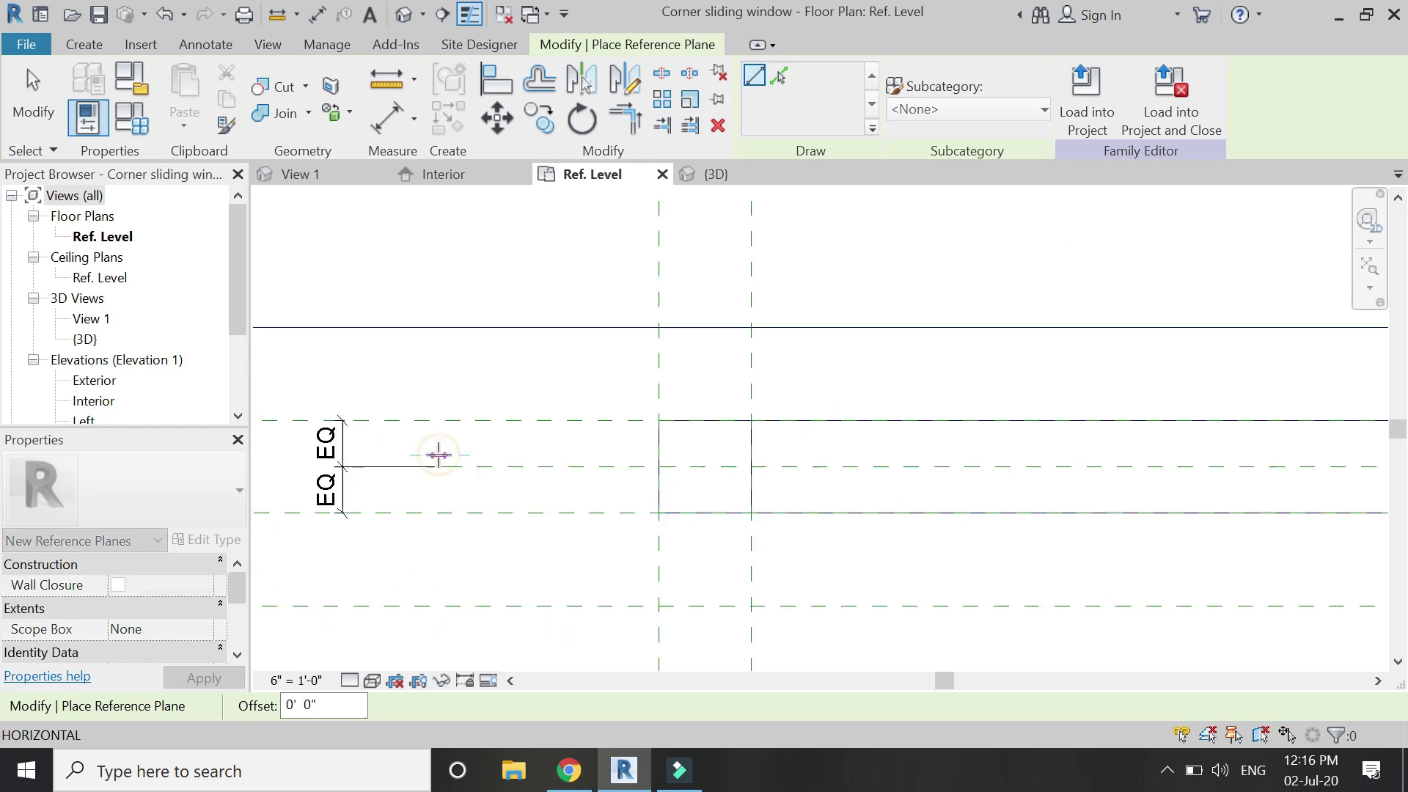
{"action": "left_click", "coordinate": [909, 453]}
{"action": "scroll", "coordinate": [425, 480], "scroll_direction": "up", "scroll_amount": 2}
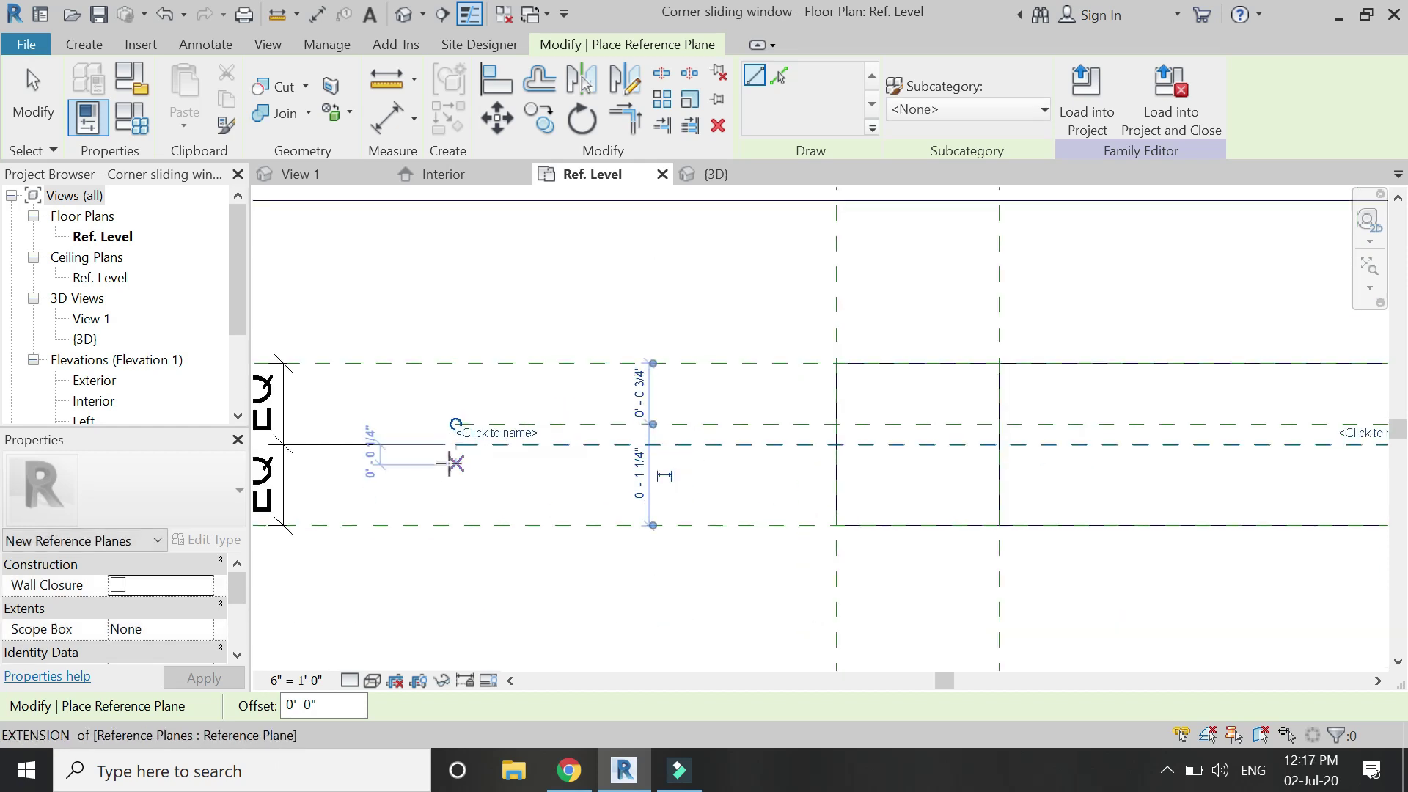
{"action": "left_click", "coordinate": [450, 465]}
{"action": "scroll", "coordinate": [450, 465], "scroll_direction": "down", "scroll_amount": 2}
{"action": "left_click", "coordinate": [884, 466]}
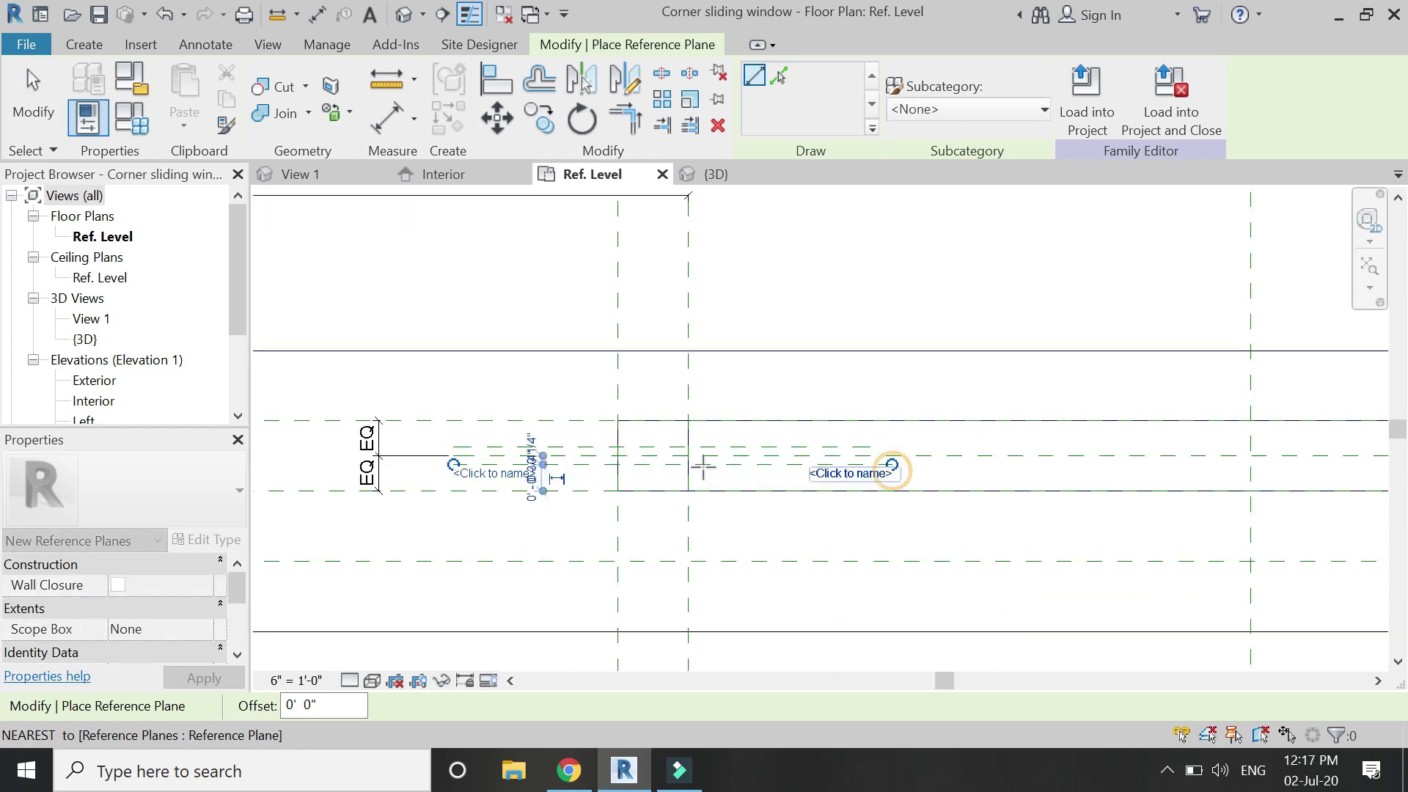
{"action": "key", "text": "Escape"}
{"action": "key", "text": "Escape"}
Add an aligned dimension between the new upper plane and the centred sash plane and lock it.
{"action": "scroll", "coordinate": [455, 484], "scroll_direction": "up", "scroll_amount": 4}
{"action": "key", "text": "d"}
{"action": "key", "text": "i"}
{"action": "left_click", "coordinate": [681, 367]}
{"action": "left_click", "coordinate": [670, 407]}
{"action": "left_click", "coordinate": [386, 506]}
{"action": "left_click", "coordinate": [451, 385]}
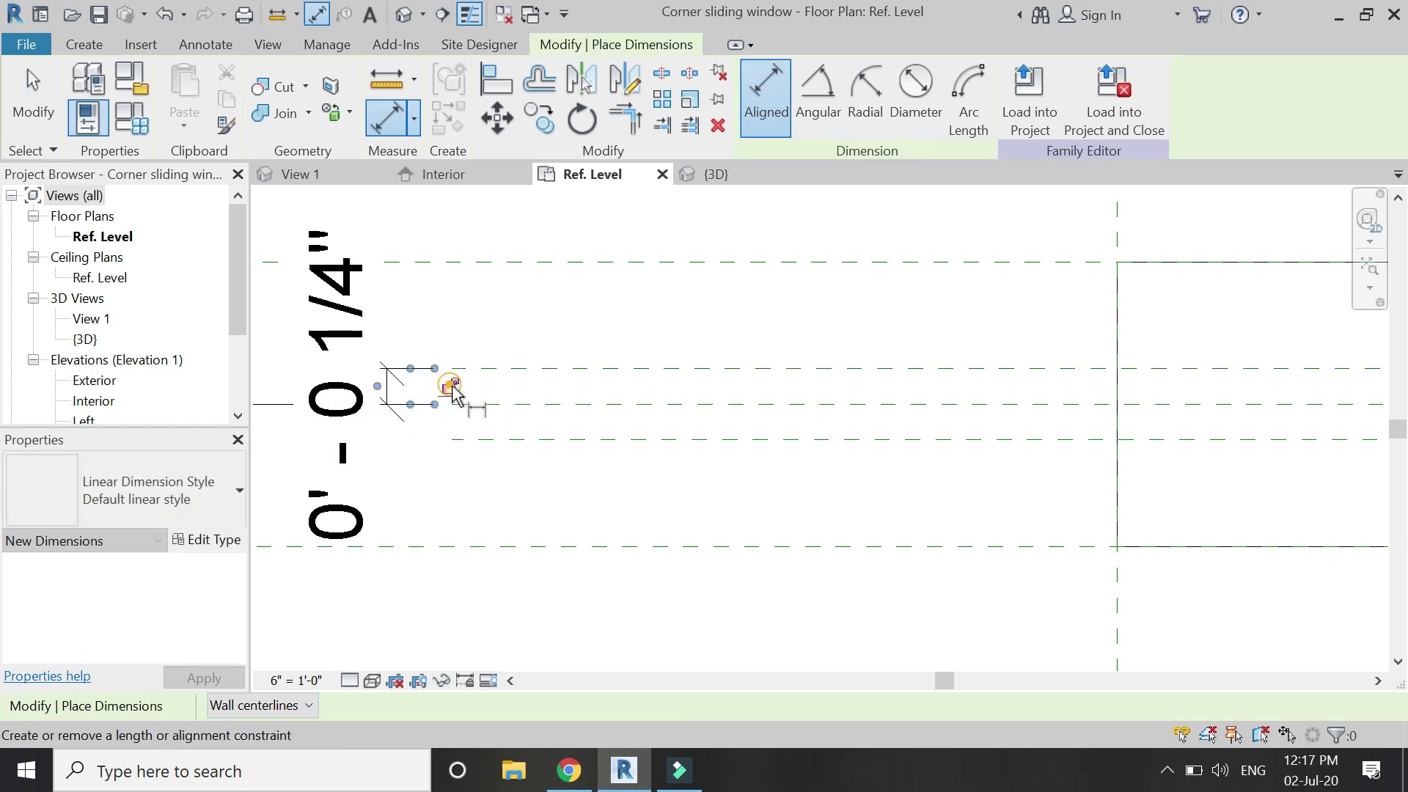
Add an aligned dimension between the centred sash plane and the new lower plane and lock it.
{"action": "left_click", "coordinate": [668, 406]}
{"action": "left_click", "coordinate": [667, 441]}
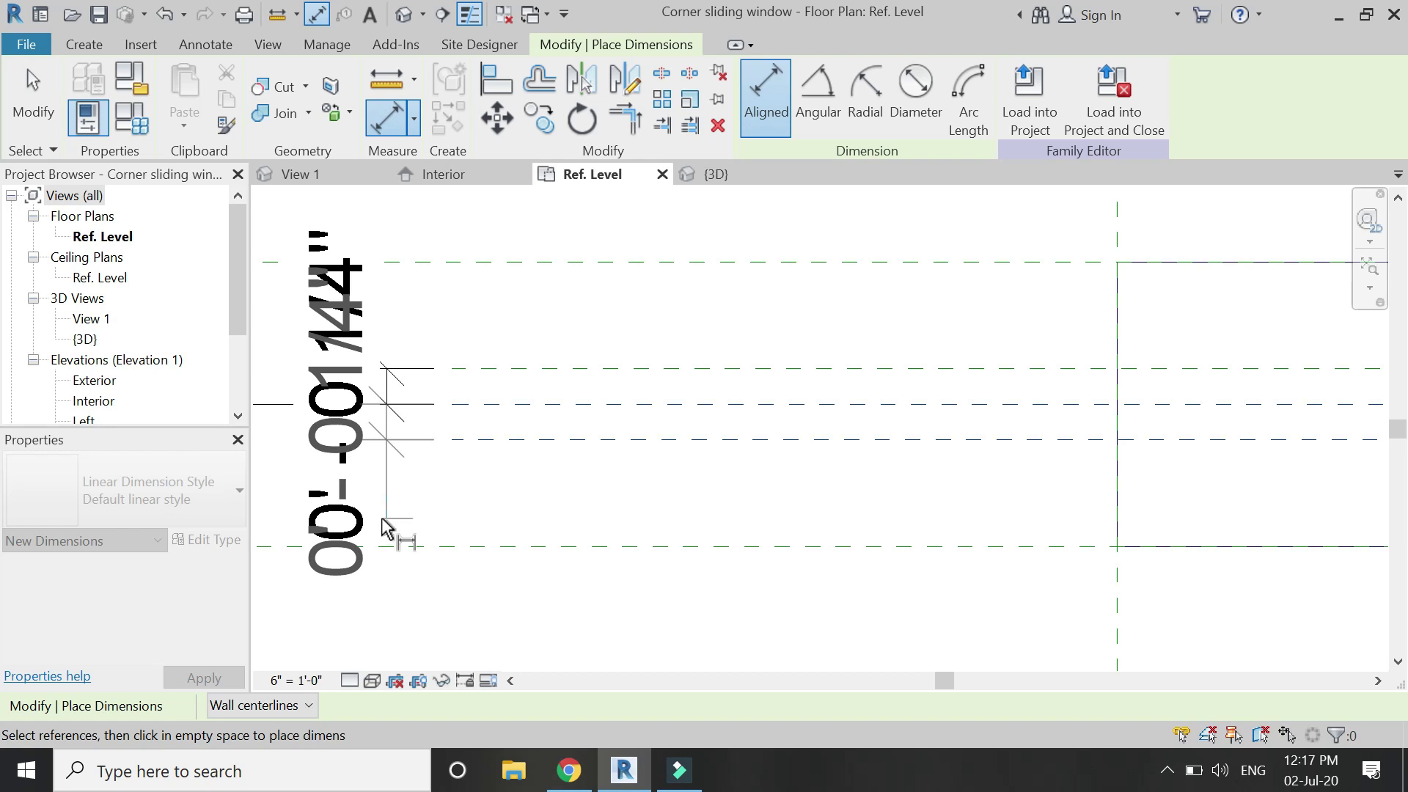
{"action": "left_click", "coordinate": [383, 525]}
{"action": "left_click", "coordinate": [450, 423]}
{"action": "scroll", "coordinate": [433, 447], "scroll_direction": "down", "scroll_amount": 5}
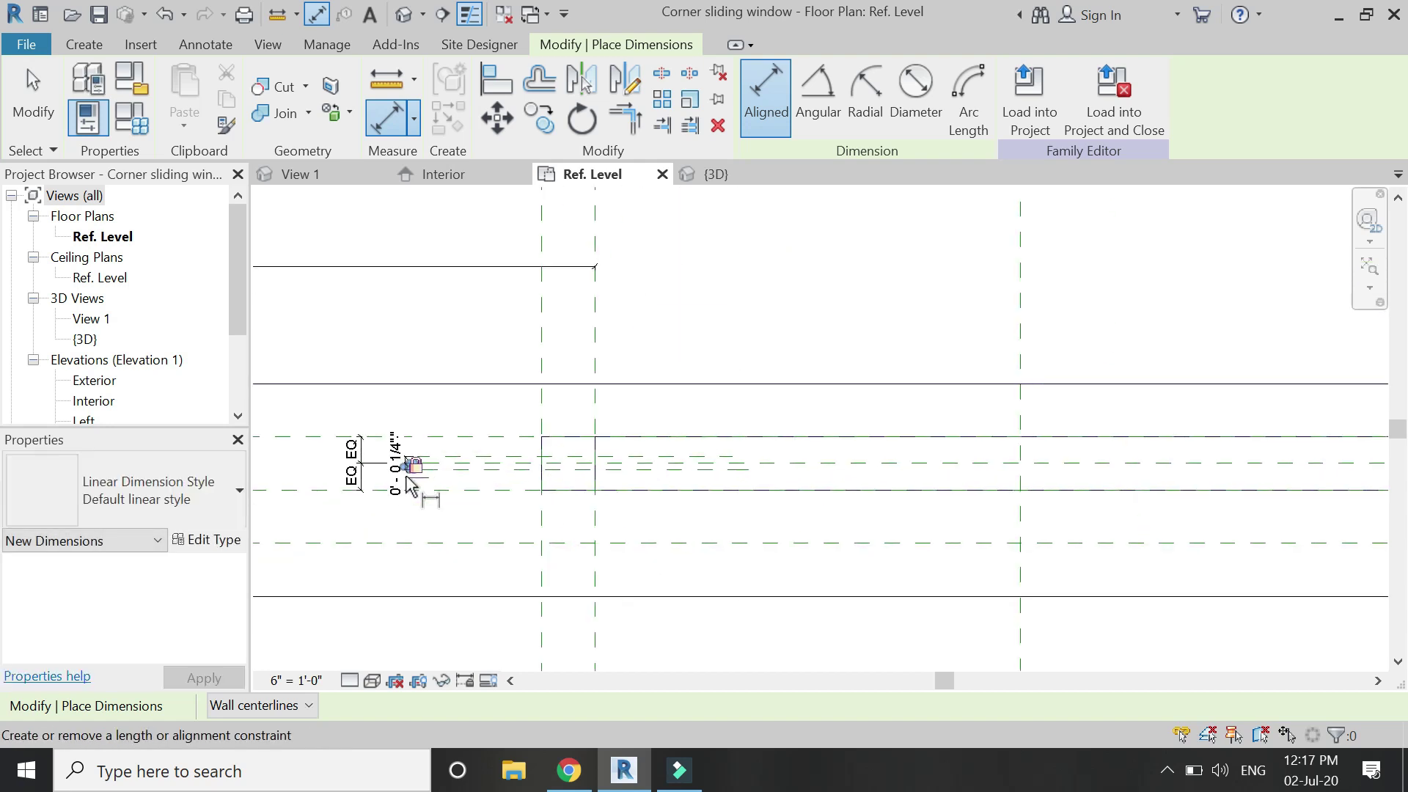
{"action": "key", "text": "Escape"}
{"action": "key", "text": "Escape"}
Start an extrusion and sketch a rectangle about 5' 2" by 1/2" between the two new planes, from the sash's inner vertical plane past the mitre line.
{"action": "scroll", "coordinate": [609, 483], "scroll_direction": "up", "scroll_amount": 1}
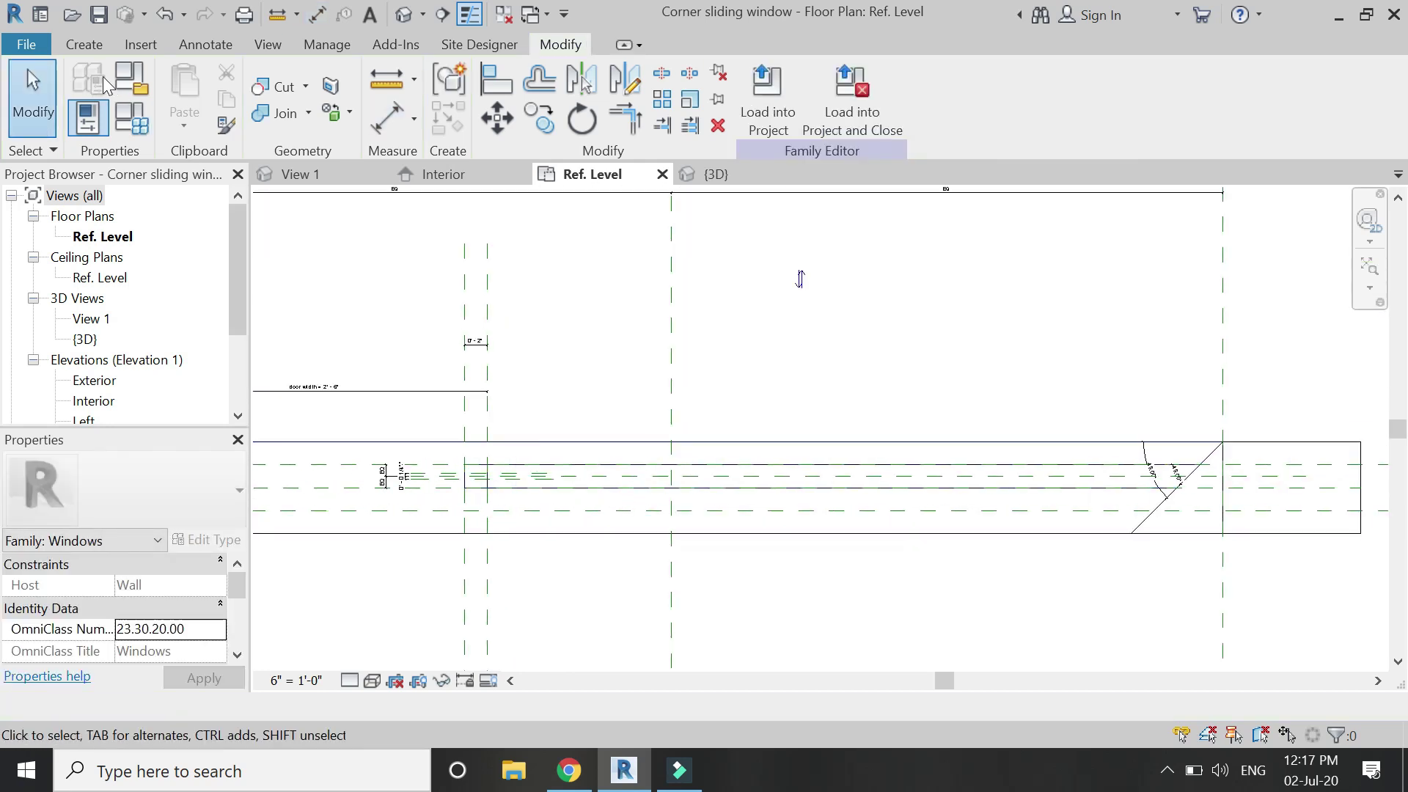
{"action": "left_click", "coordinate": [94, 53]}
{"action": "left_click", "coordinate": [194, 77]}
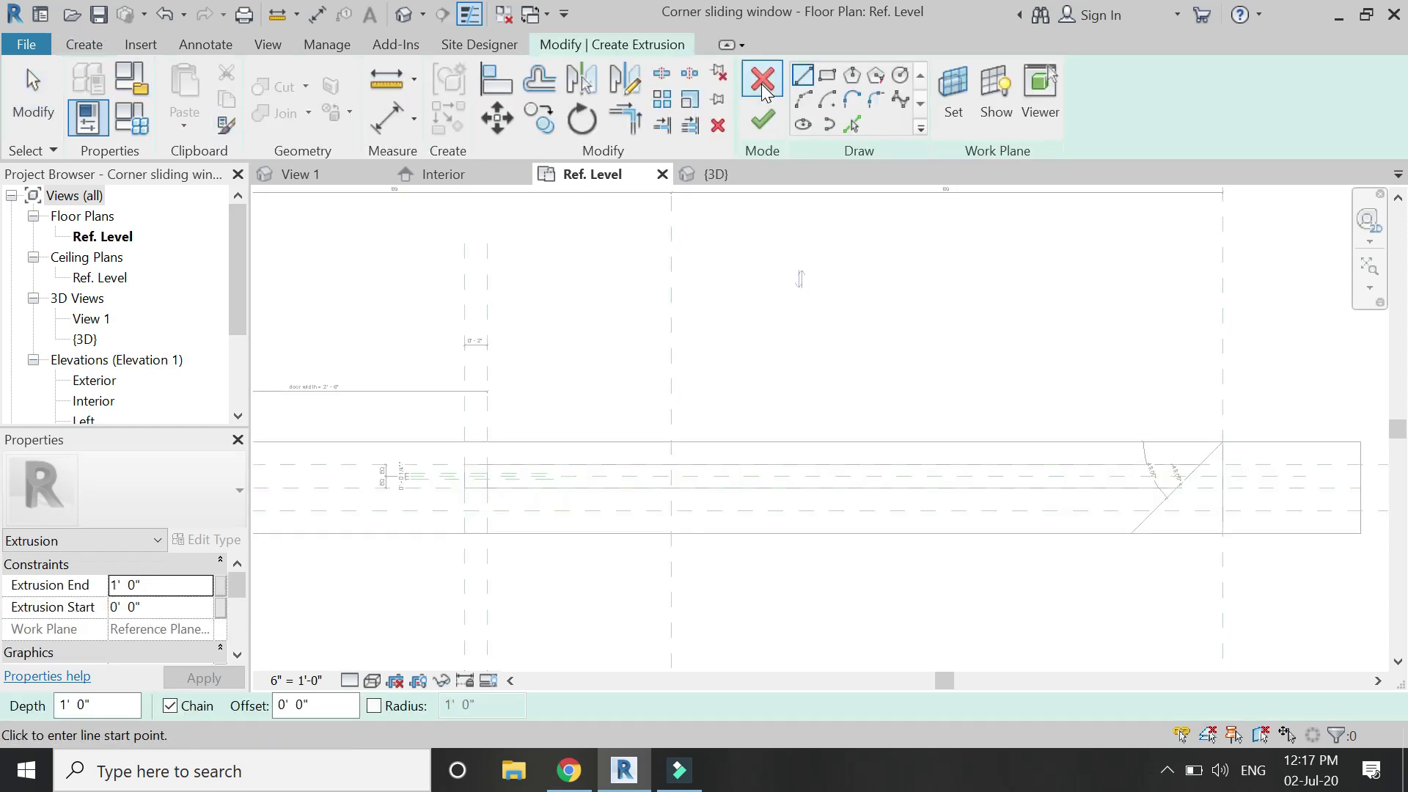
{"action": "scroll", "coordinate": [484, 388], "scroll_direction": "up", "scroll_amount": 5}
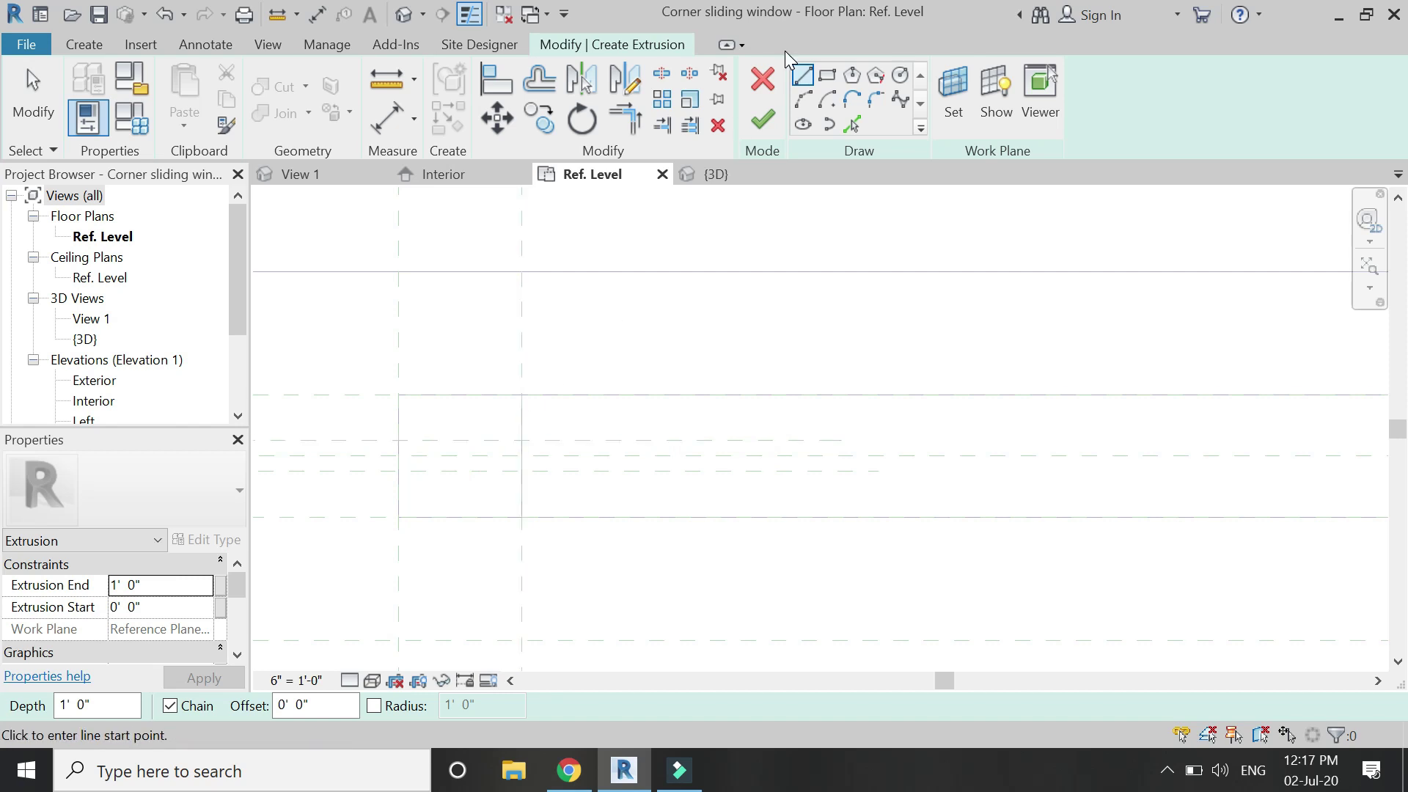
{"action": "left_click", "coordinate": [826, 76]}
{"action": "scroll", "coordinate": [470, 463], "scroll_direction": "down", "scroll_amount": 2}
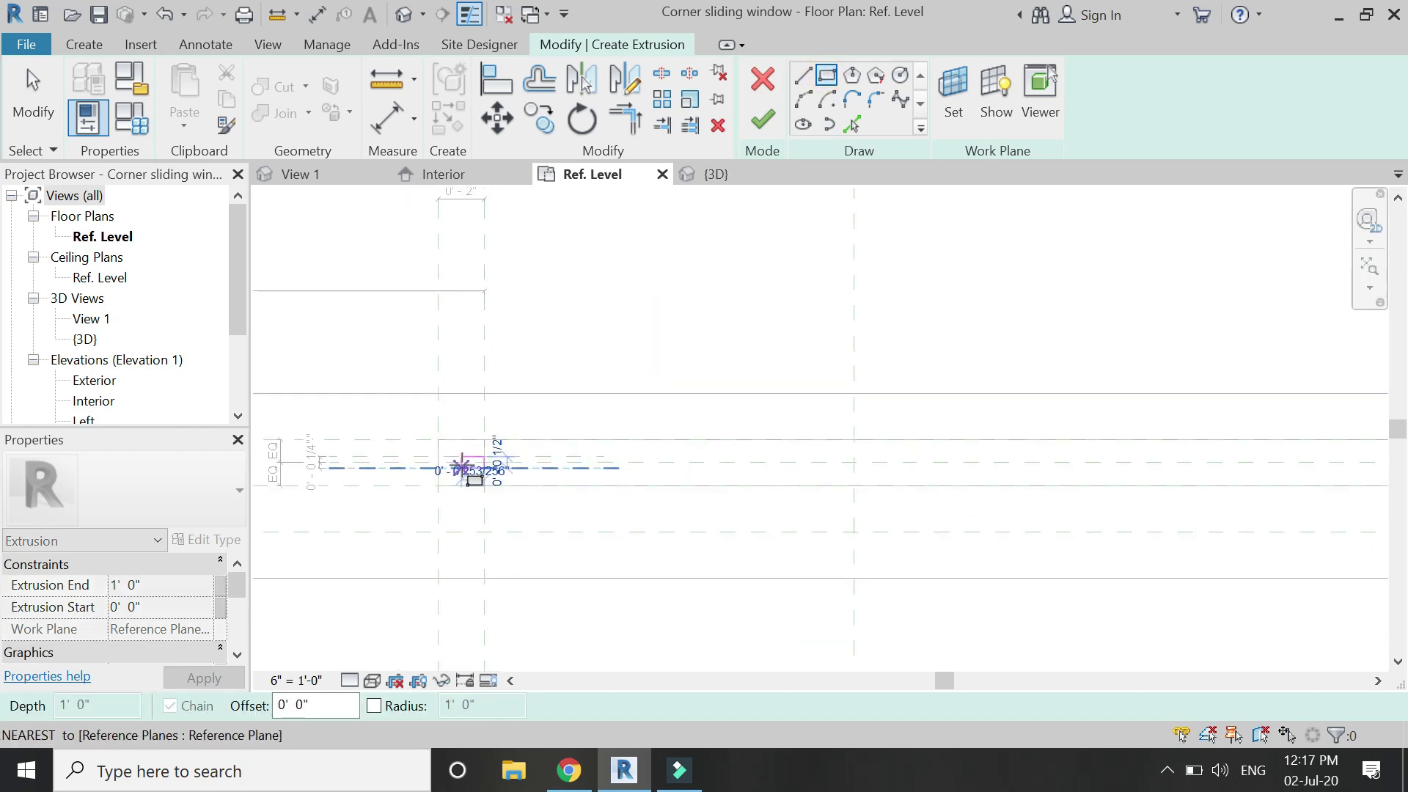
{"action": "scroll", "coordinate": [1272, 462], "scroll_direction": "up", "scroll_amount": 2}
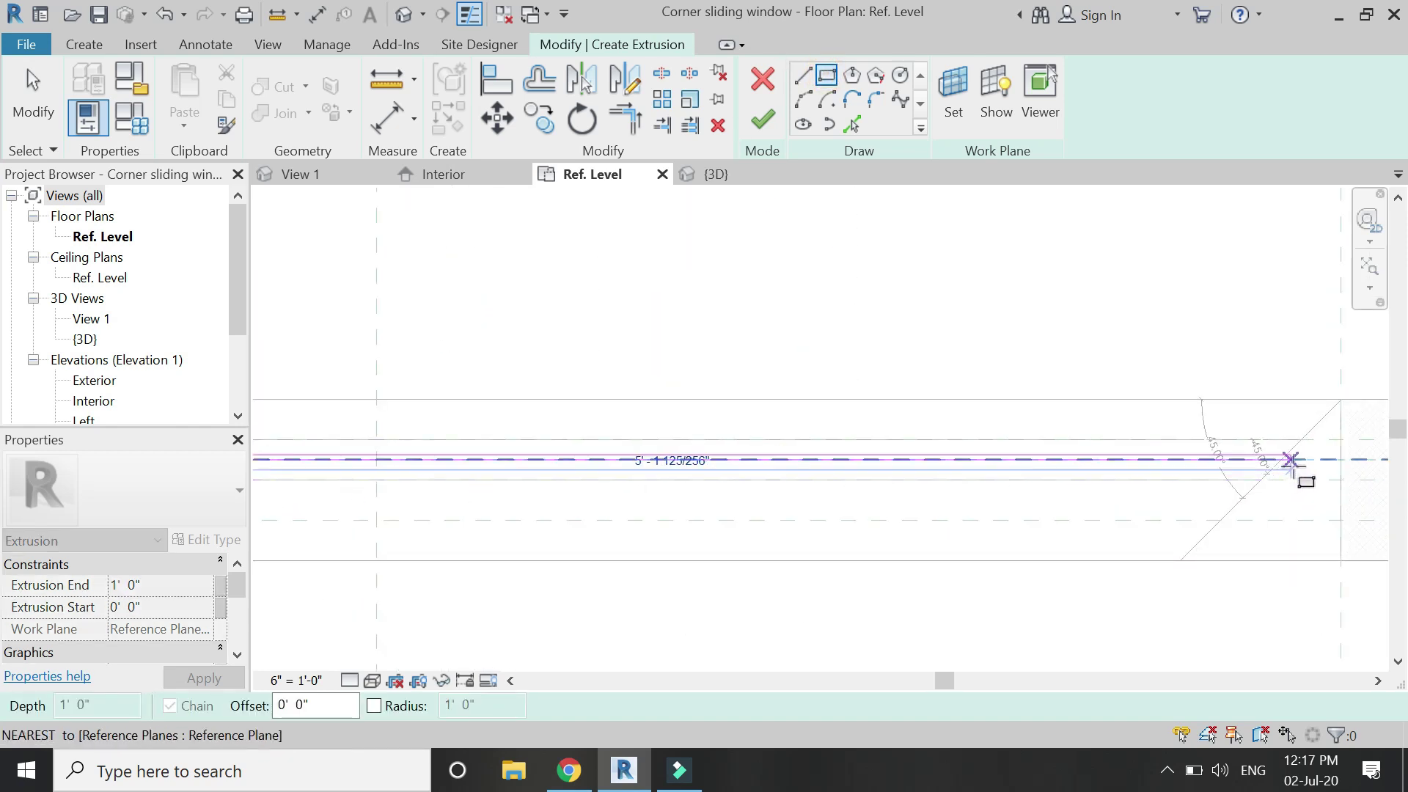
{"action": "scroll", "coordinate": [1300, 461], "scroll_direction": "up", "scroll_amount": 2}
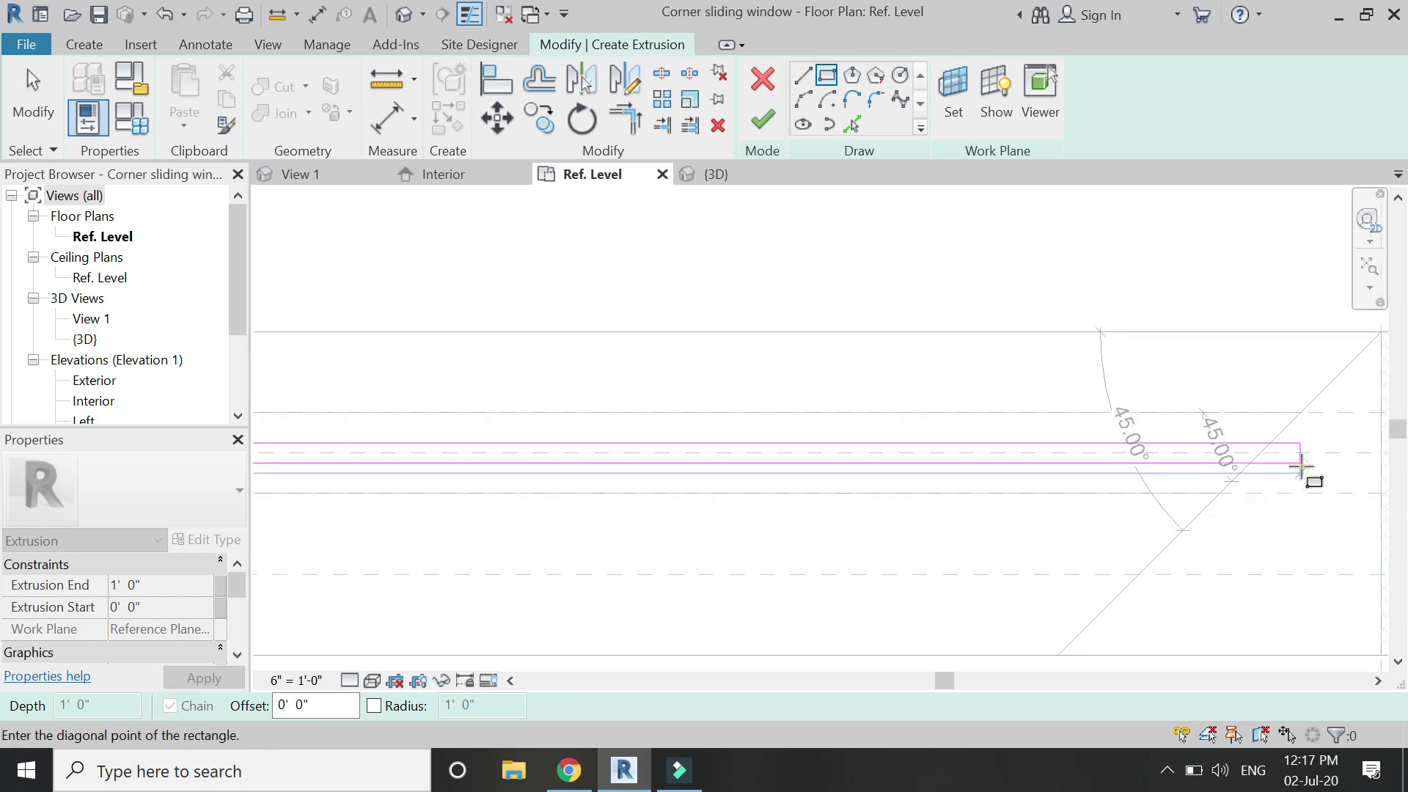
{"action": "left_click", "coordinate": [1300, 464]}
{"action": "scroll", "coordinate": [1152, 444], "scroll_direction": "down", "scroll_amount": 3}
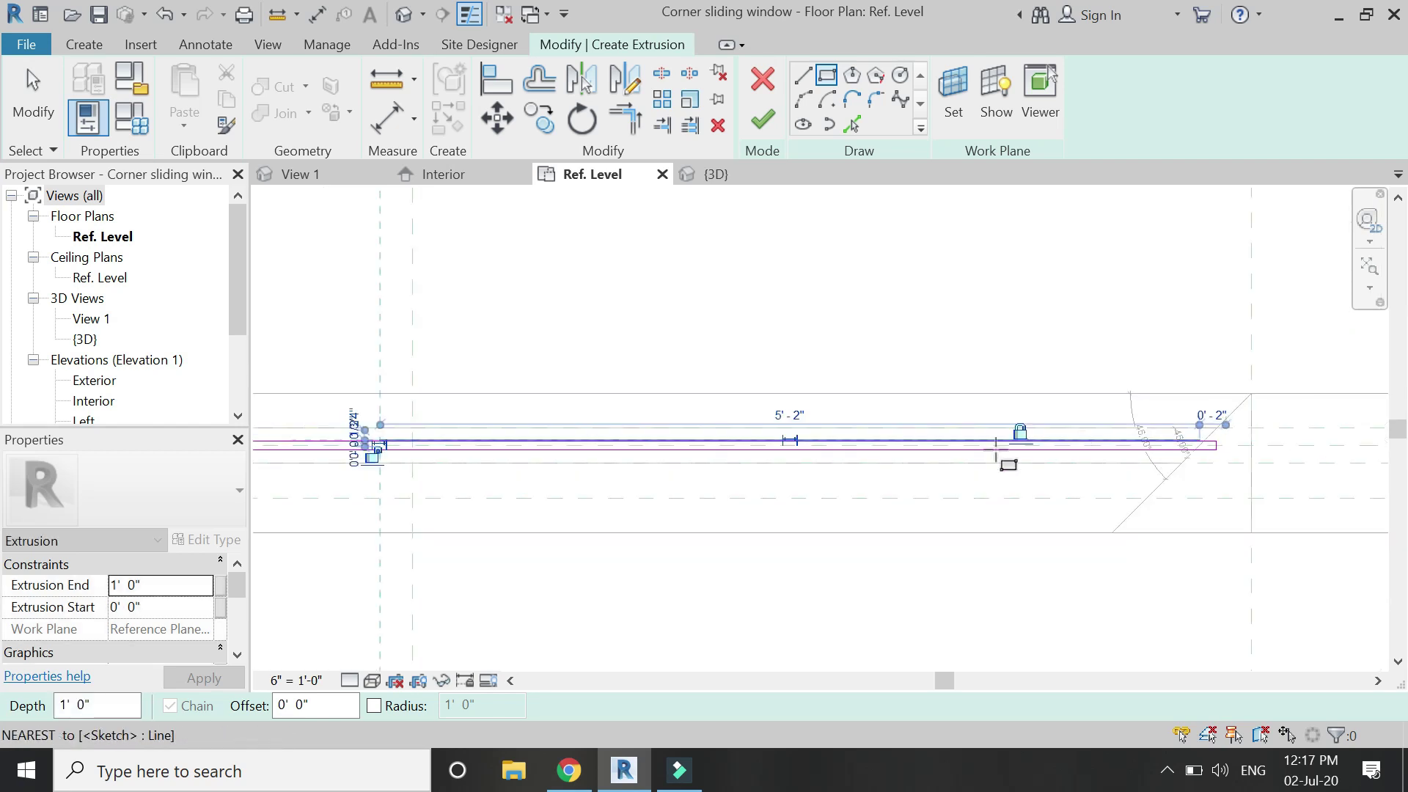
Lock the rectangle's two long edges and its square end to their matching reference planes.
{"action": "scroll", "coordinate": [433, 452], "scroll_direction": "up", "scroll_amount": 2}
{"action": "scroll", "coordinate": [511, 450], "scroll_direction": "up", "scroll_amount": 2}
{"action": "left_click", "coordinate": [555, 447]}
{"action": "scroll", "coordinate": [506, 462], "scroll_direction": "down", "scroll_amount": 3}
{"action": "scroll", "coordinate": [679, 421], "scroll_direction": "up", "scroll_amount": 2}
{"action": "key", "text": "Escape"}
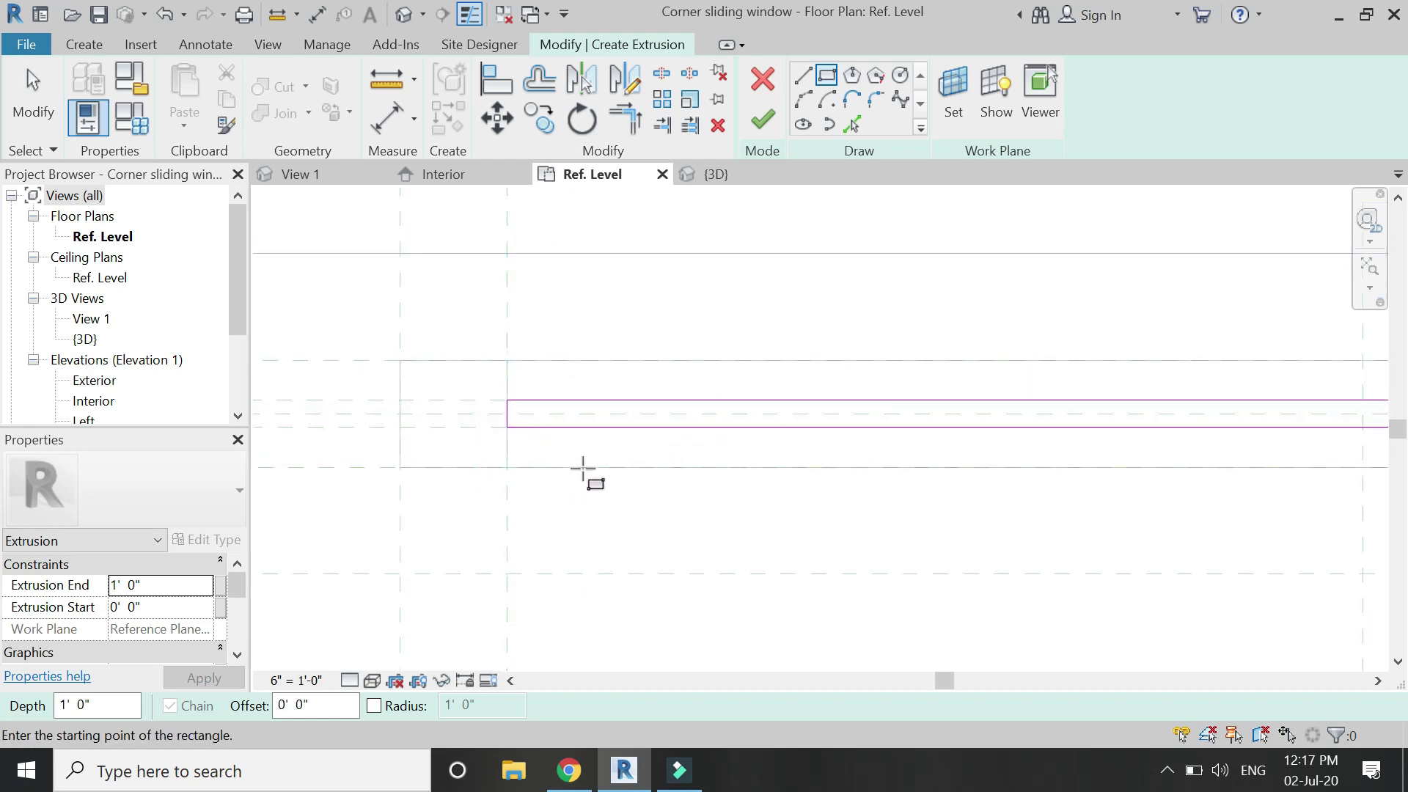
{"action": "key", "text": "Escape"}
{"action": "left_click", "coordinate": [654, 428]}
{"action": "scroll", "coordinate": [653, 429], "scroll_direction": "up", "scroll_amount": 1}
{"action": "mouse_move", "coordinate": [657, 428]}
{"action": "left_mouse_down"}
{"action": "mouse_move", "coordinate": [660, 473]}
{"action": "mouse_move", "coordinate": [660, 433]}
{"action": "left_mouse_up"}
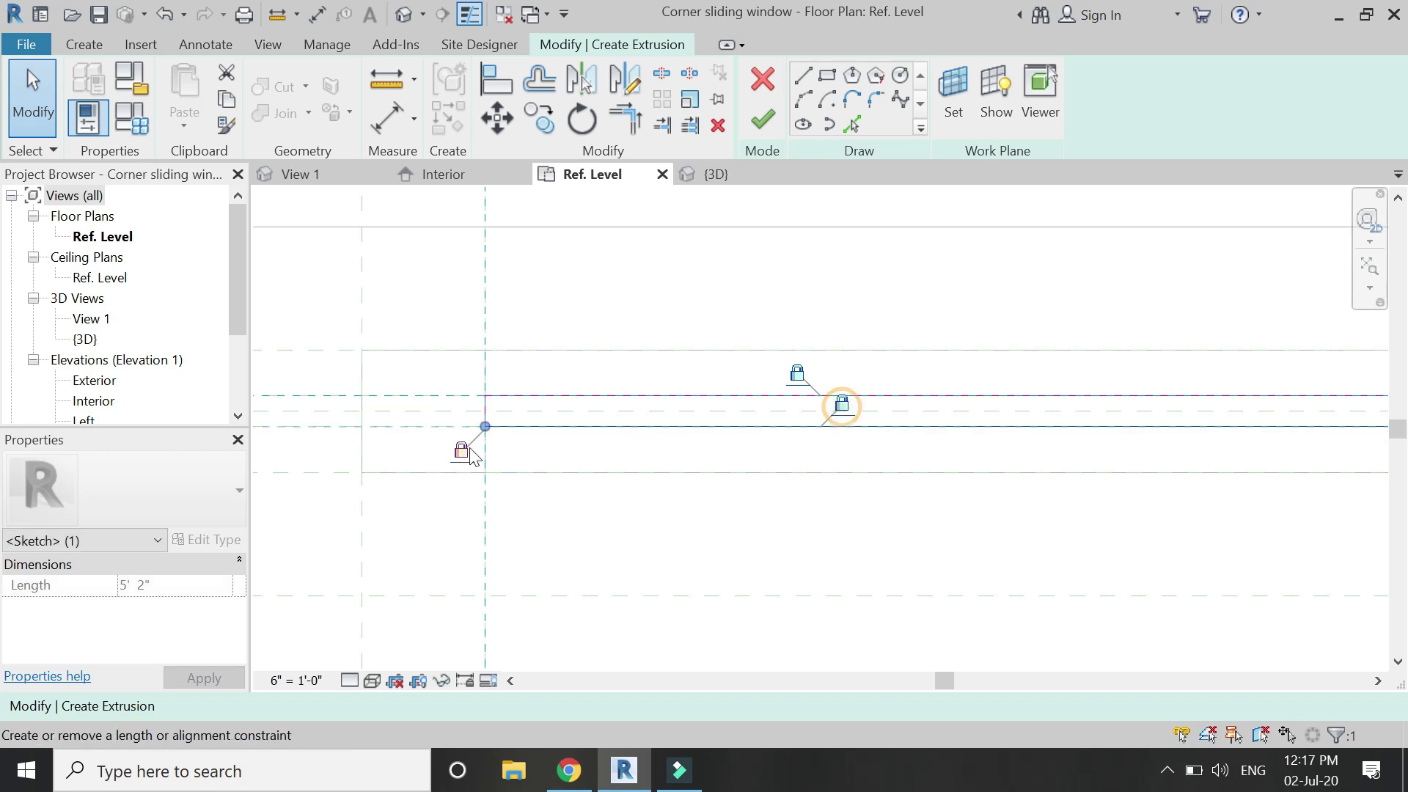
{"action": "scroll", "coordinate": [469, 449], "scroll_direction": "down", "scroll_amount": 6}
{"action": "scroll", "coordinate": [1193, 451], "scroll_direction": "up", "scroll_amount": 5}
{"action": "key", "text": "Escape"}
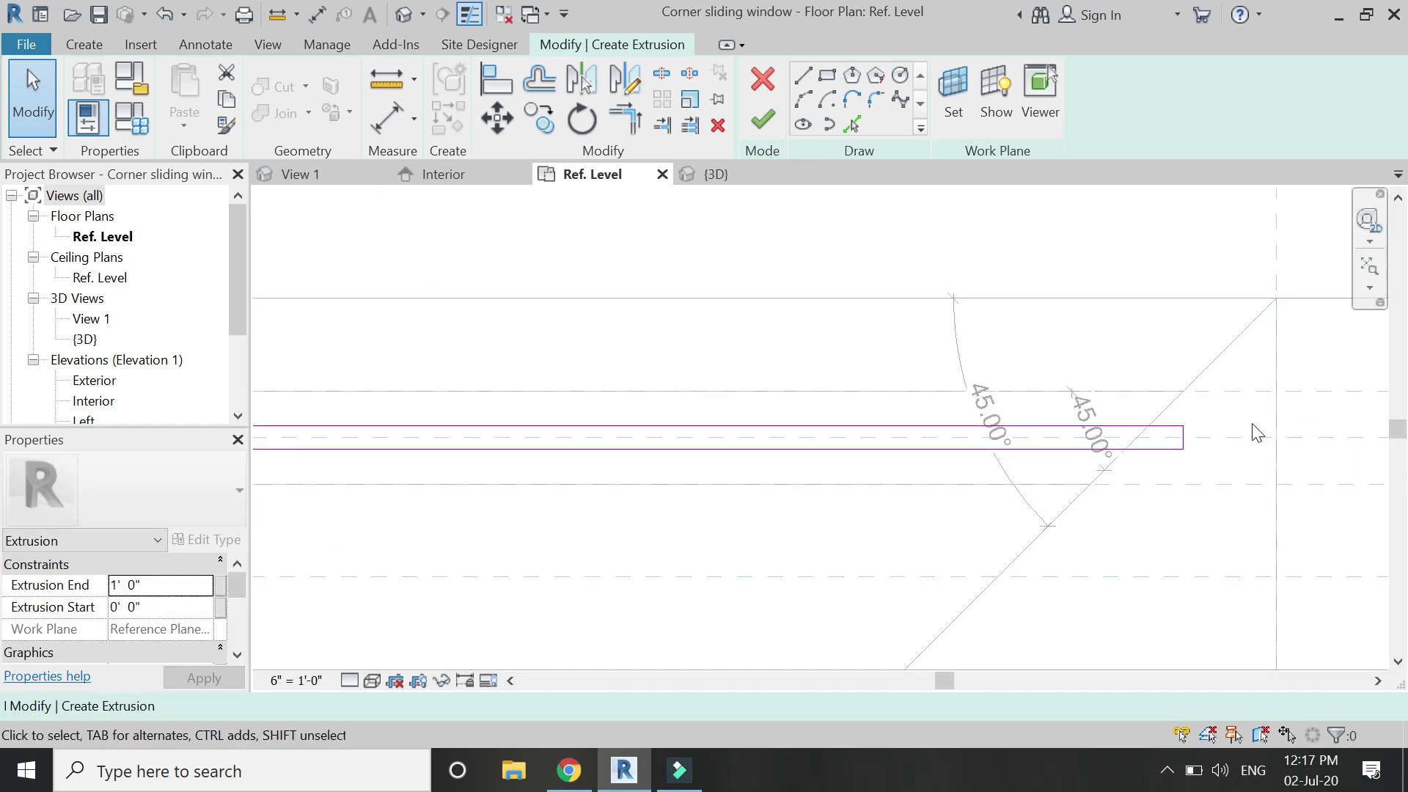
Draw a diagonal sketch line along the 45° mitre plane, joining the rectangle's two long edges.
{"action": "scroll", "coordinate": [1255, 429], "scroll_direction": "up", "scroll_amount": 2}
{"action": "scroll", "coordinate": [1056, 429], "scroll_direction": "up", "scroll_amount": 1}
{"action": "left_click", "coordinate": [1069, 415]}
{"action": "left_click", "coordinate": [1009, 478]}
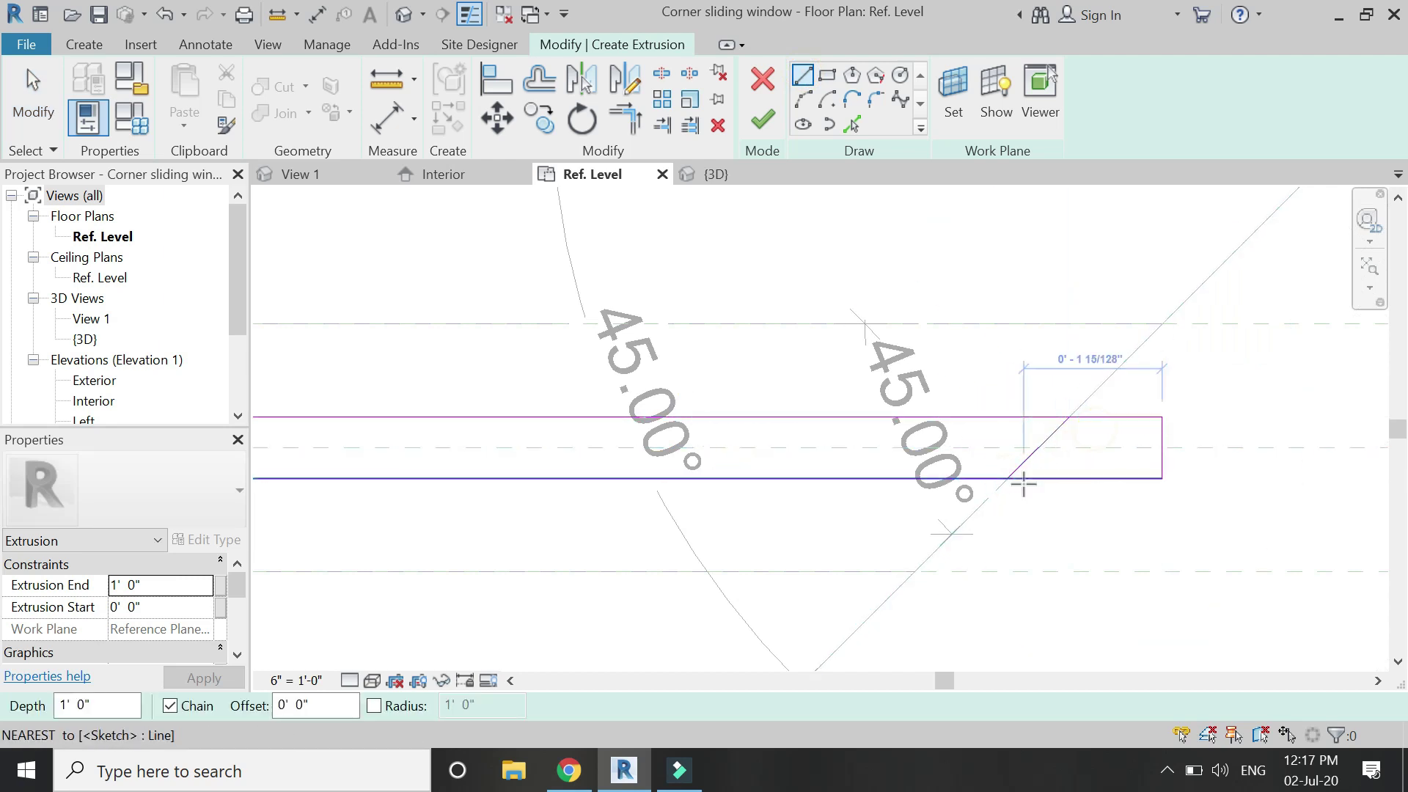
{"action": "key", "text": "Escape"}
{"action": "key", "text": "Escape"}
Trim the two long edges to the diagonal line and delete the leftover short end line.
{"action": "key", "text": "r"}
{"action": "left_click", "coordinate": [1031, 411]}
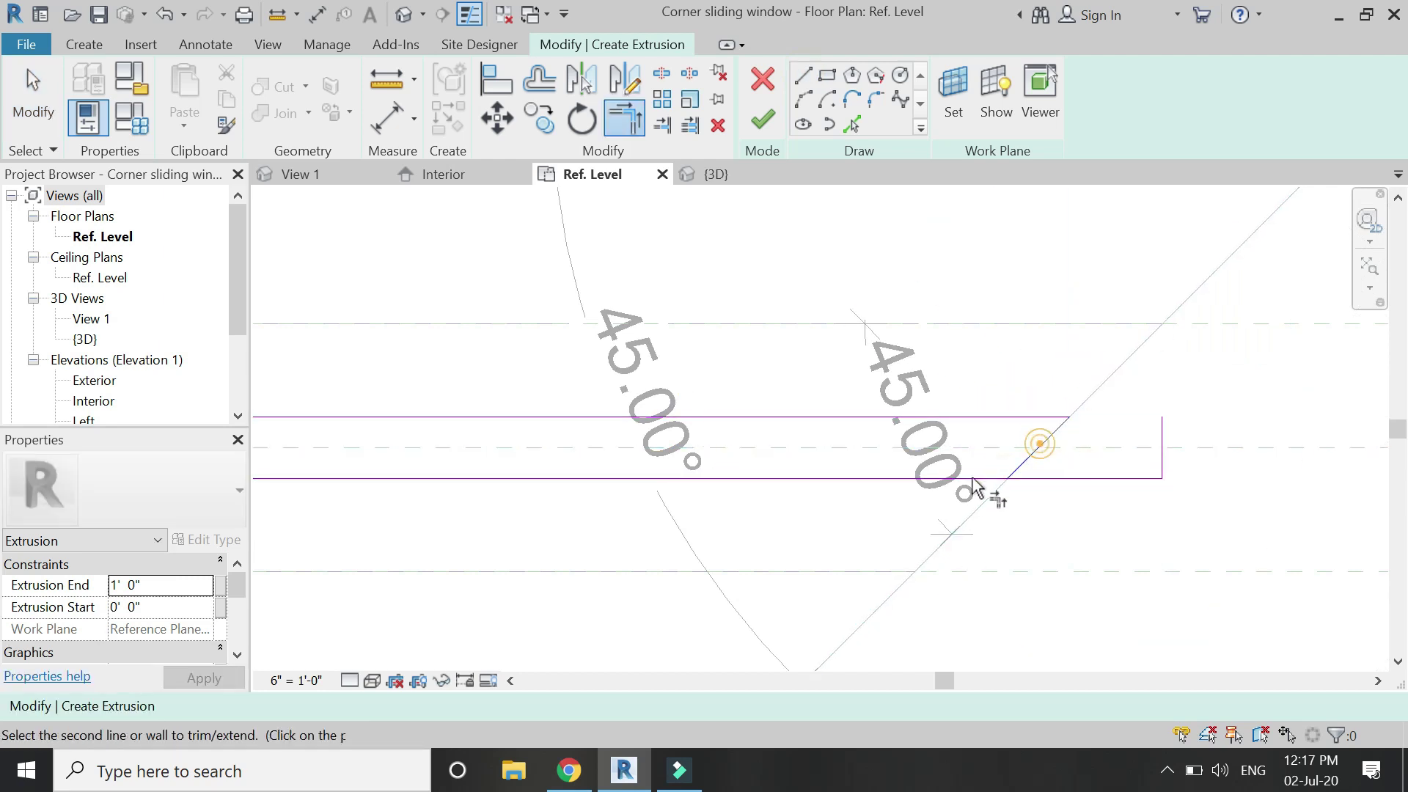
{"action": "key", "text": "Escape"}
{"action": "left_click", "coordinate": [1162, 459]}
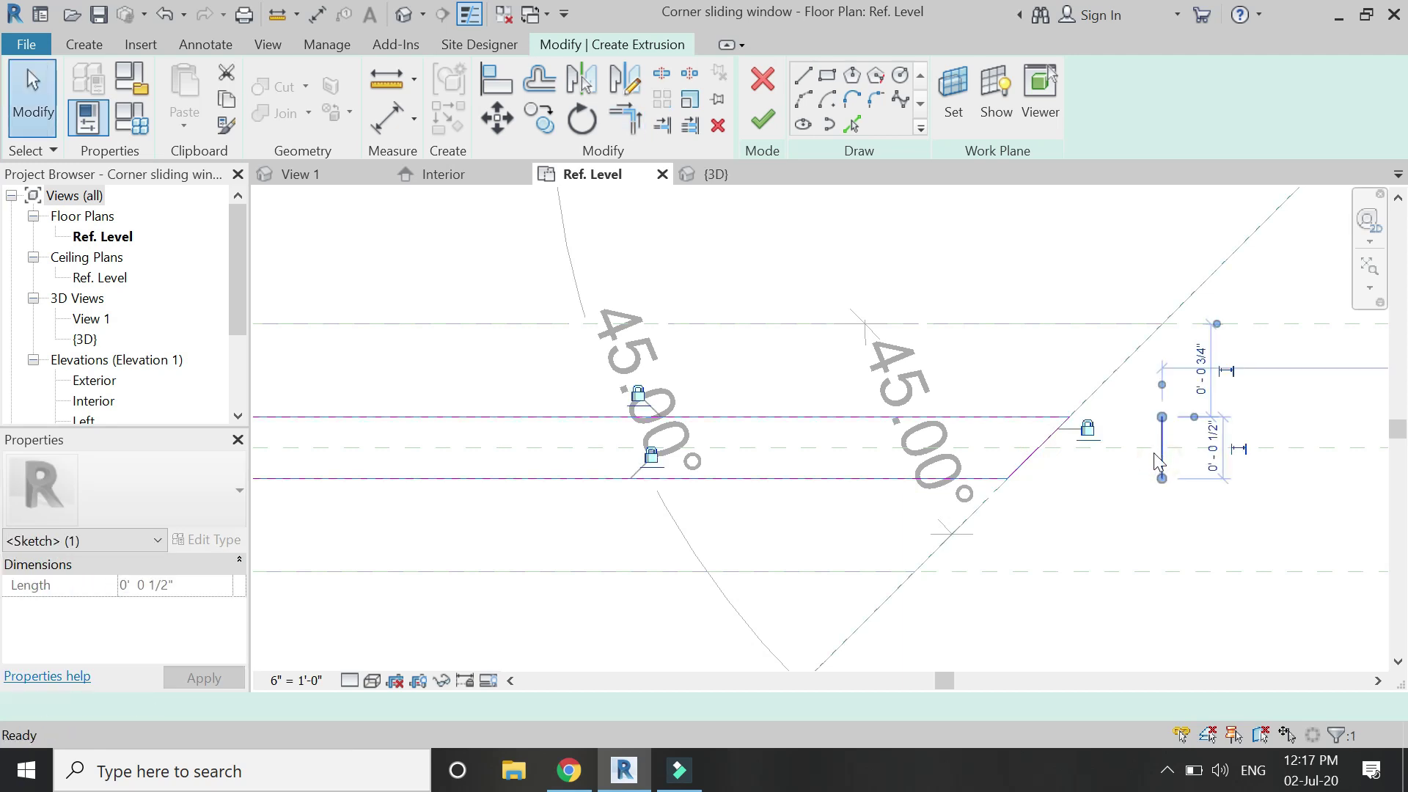
{"action": "key", "text": "Delete"}
{"action": "key", "text": "Escape"}
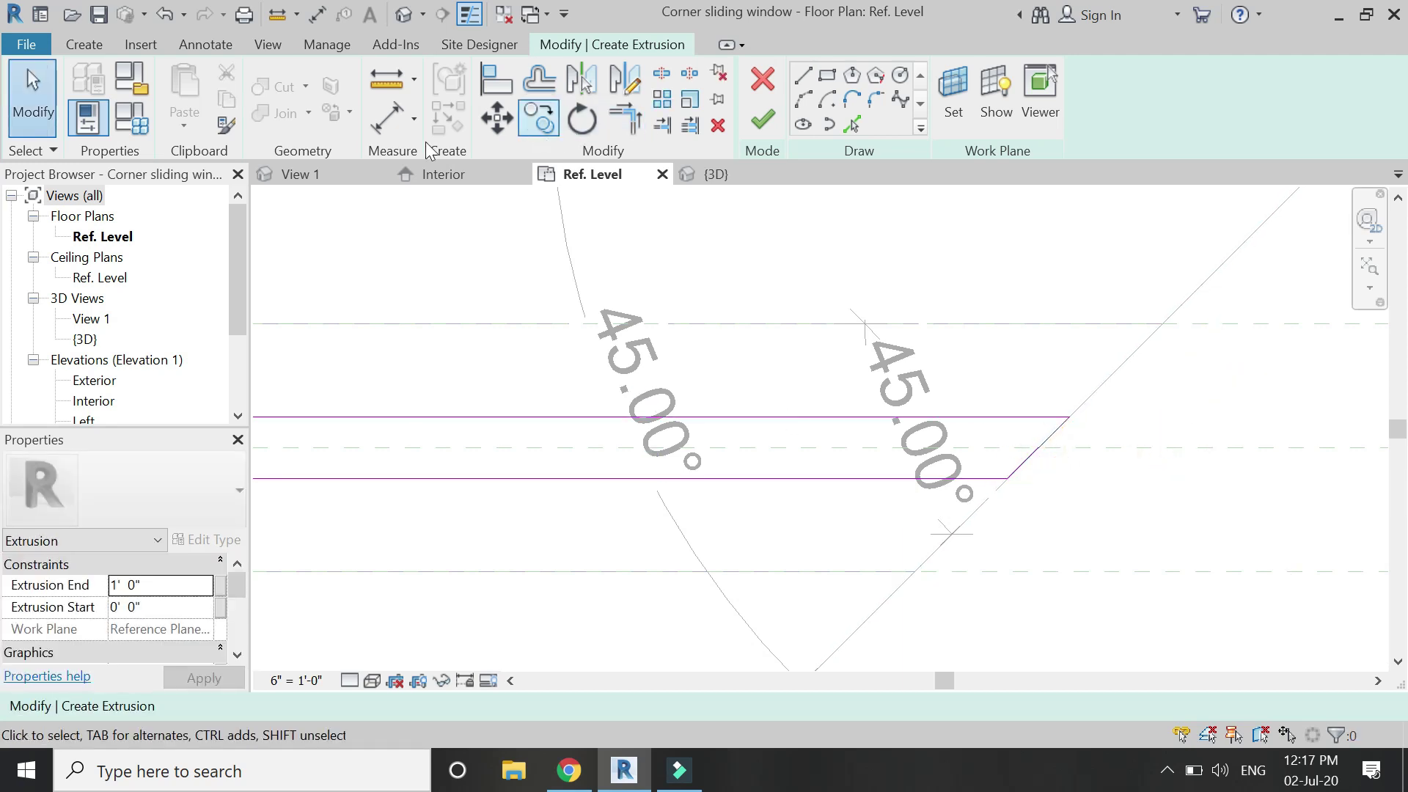
Add an angular dimension between the profile's upper long edge and its mitred end.
{"action": "left_click", "coordinate": [421, 134]}
{"action": "left_click", "coordinate": [414, 200]}
{"action": "left_click", "coordinate": [1002, 416]}
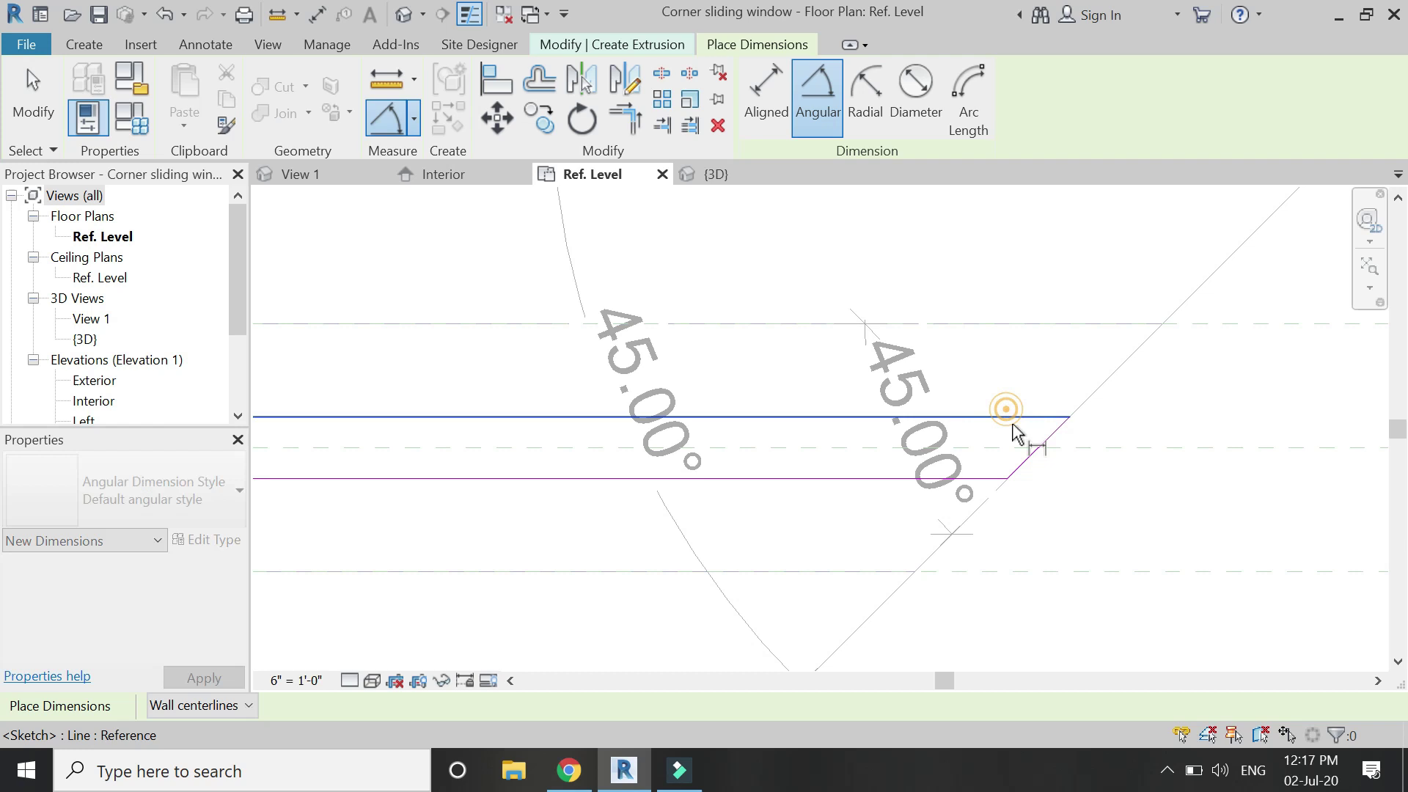
{"action": "left_click", "coordinate": [1024, 461]}
{"action": "left_click", "coordinate": [998, 433]}
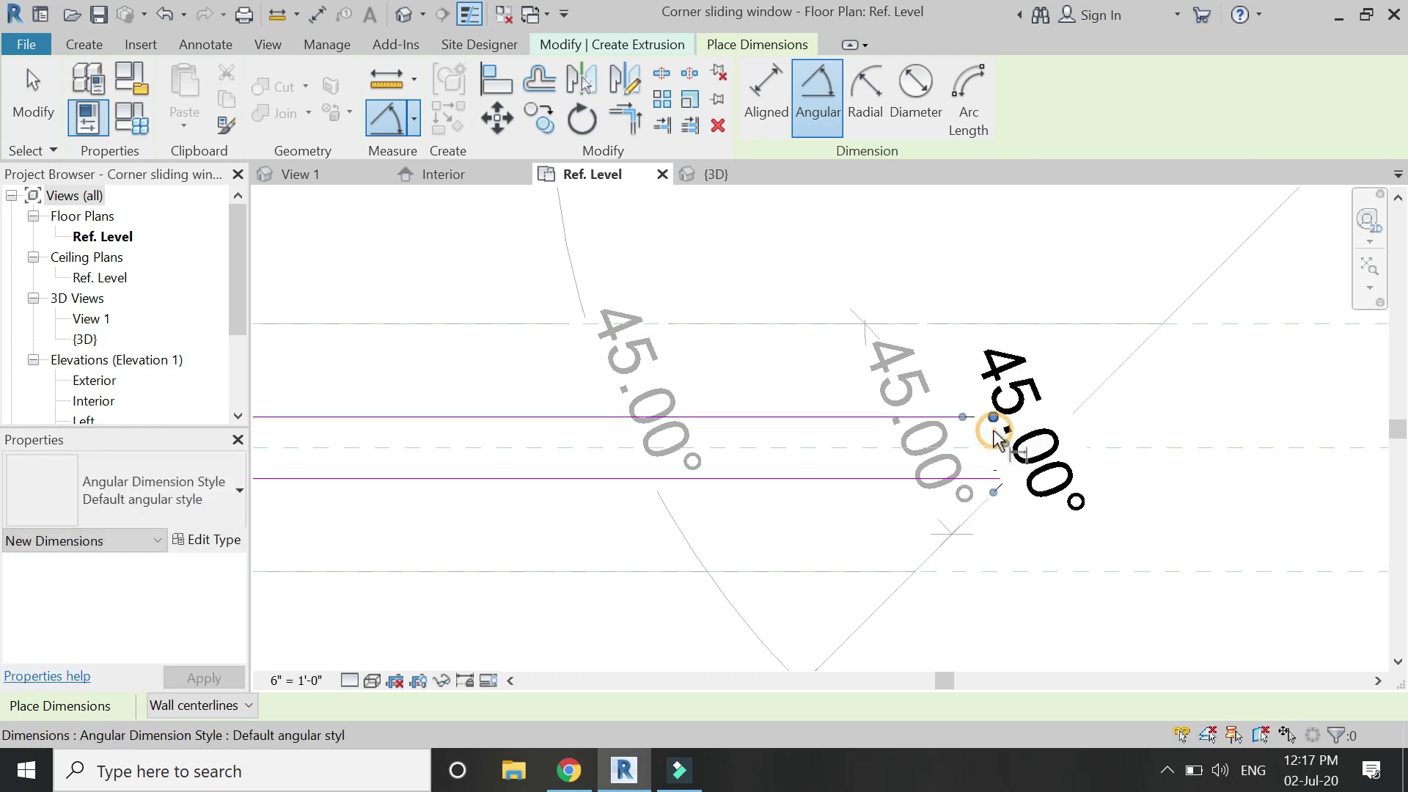
{"action": "scroll", "coordinate": [934, 395], "scroll_direction": "down", "scroll_amount": 2}
{"action": "scroll", "coordinate": [933, 394], "scroll_direction": "down", "scroll_amount": 2}
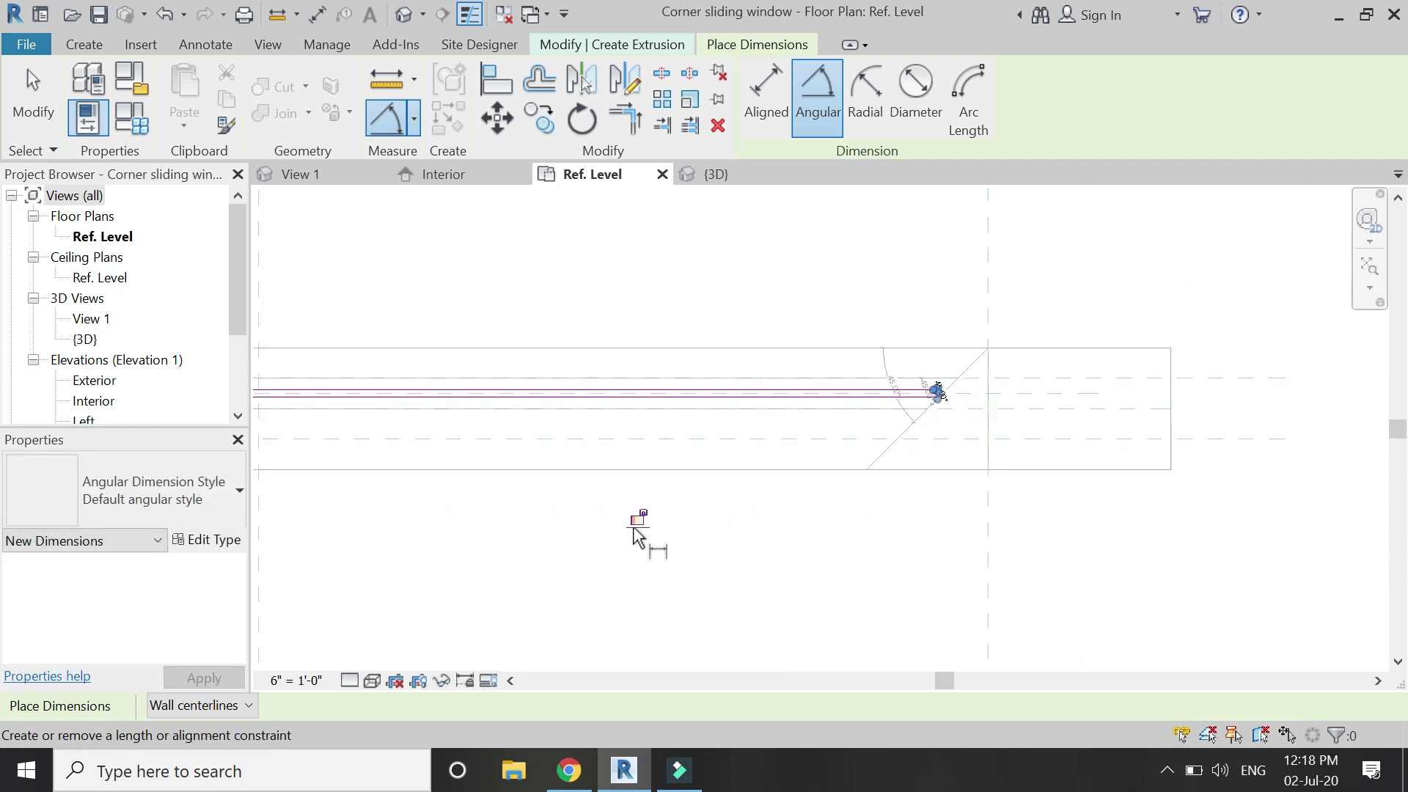
{"action": "scroll", "coordinate": [945, 501], "scroll_direction": "down", "scroll_amount": 5}
{"action": "key", "text": "Escape"}
{"action": "key", "text": "Escape"}
{"action": "scroll", "coordinate": [884, 487], "scroll_direction": "down", "scroll_amount": 3}
{"action": "scroll", "coordinate": [625, 328], "scroll_direction": "up", "scroll_amount": 2}
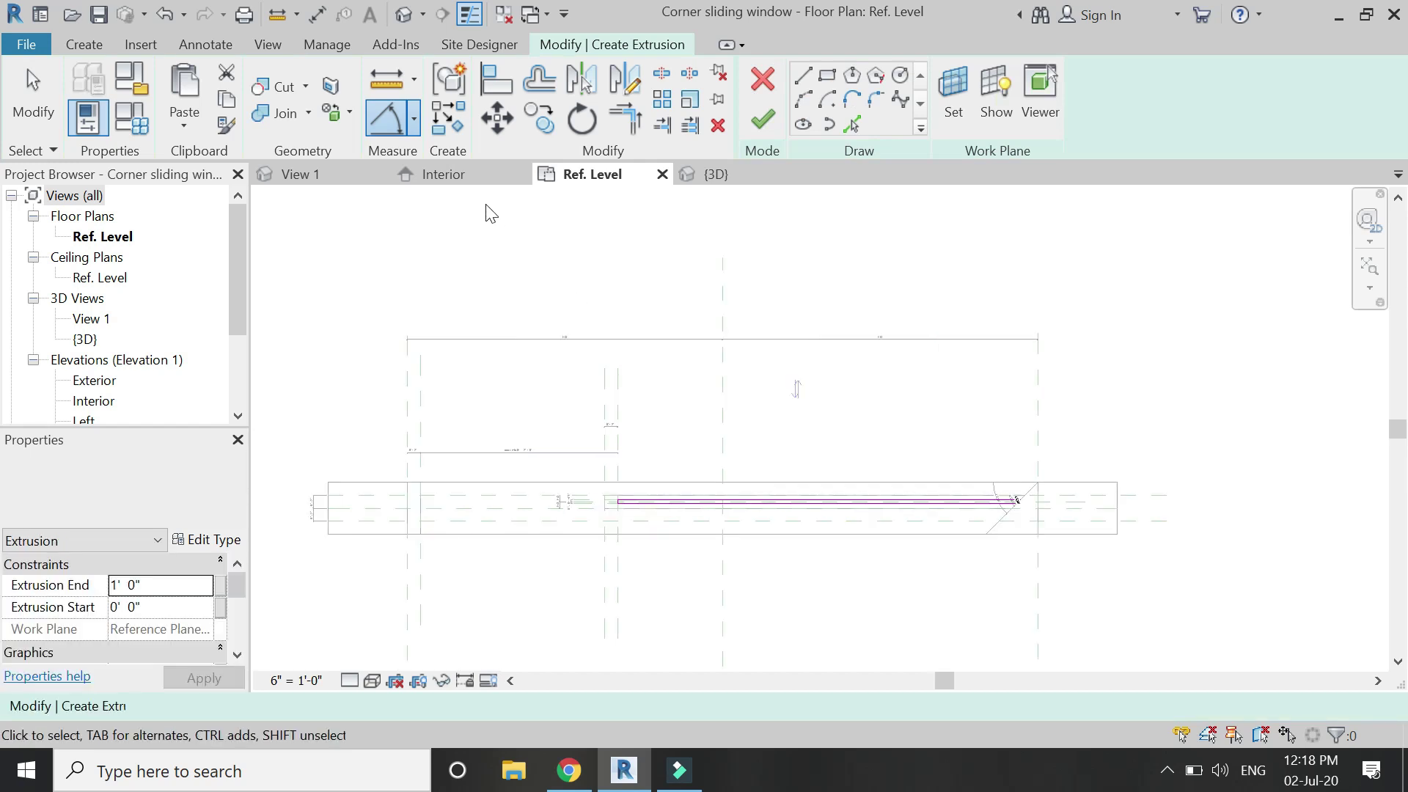
Finish the extrusion and, in the Interior elevation, stretch it between the sash's inner horizontal planes, from 0' 4" to 7' 8".
{"action": "left_click", "coordinate": [468, 174]}
{"action": "left_click", "coordinate": [763, 121]}
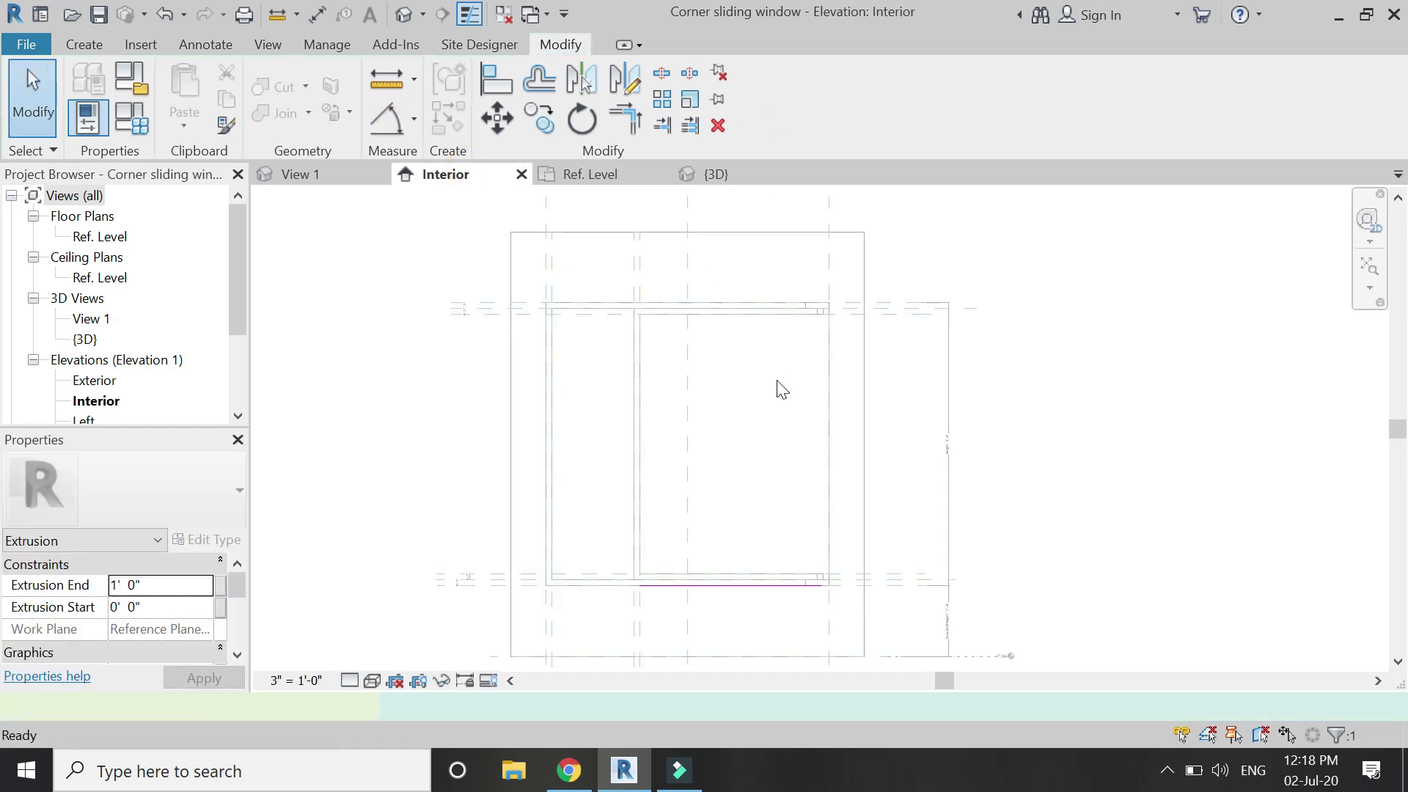
{"action": "left_click_drag", "start_coordinate": [735, 549], "coordinate": [755, 323]}
{"action": "scroll", "coordinate": [727, 619], "scroll_direction": "up", "scroll_amount": 4}
{"action": "left_click_drag", "start_coordinate": [741, 556], "coordinate": [742, 513]}
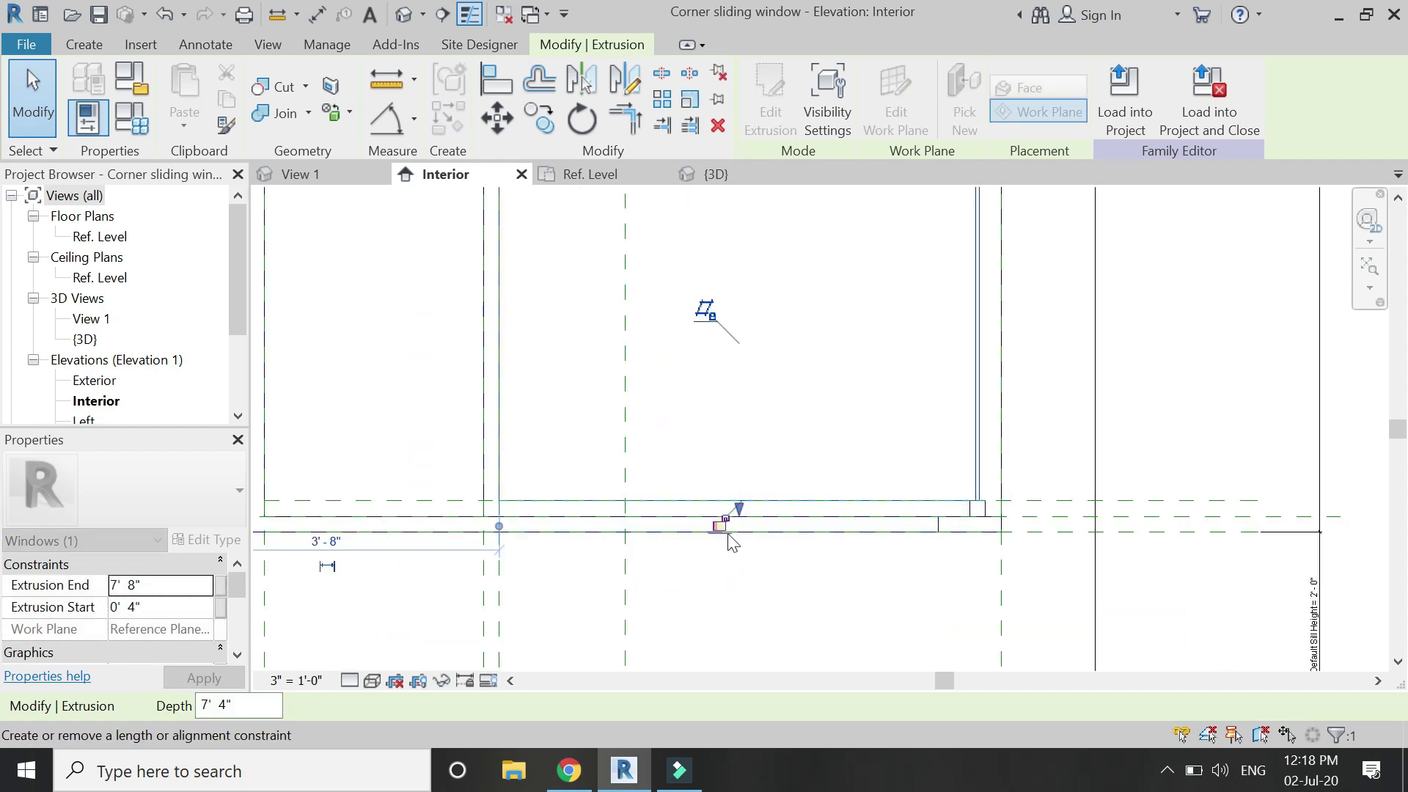
{"action": "left_click", "coordinate": [848, 607]}
{"action": "scroll", "coordinate": [804, 569], "scroll_direction": "down", "scroll_amount": 5}
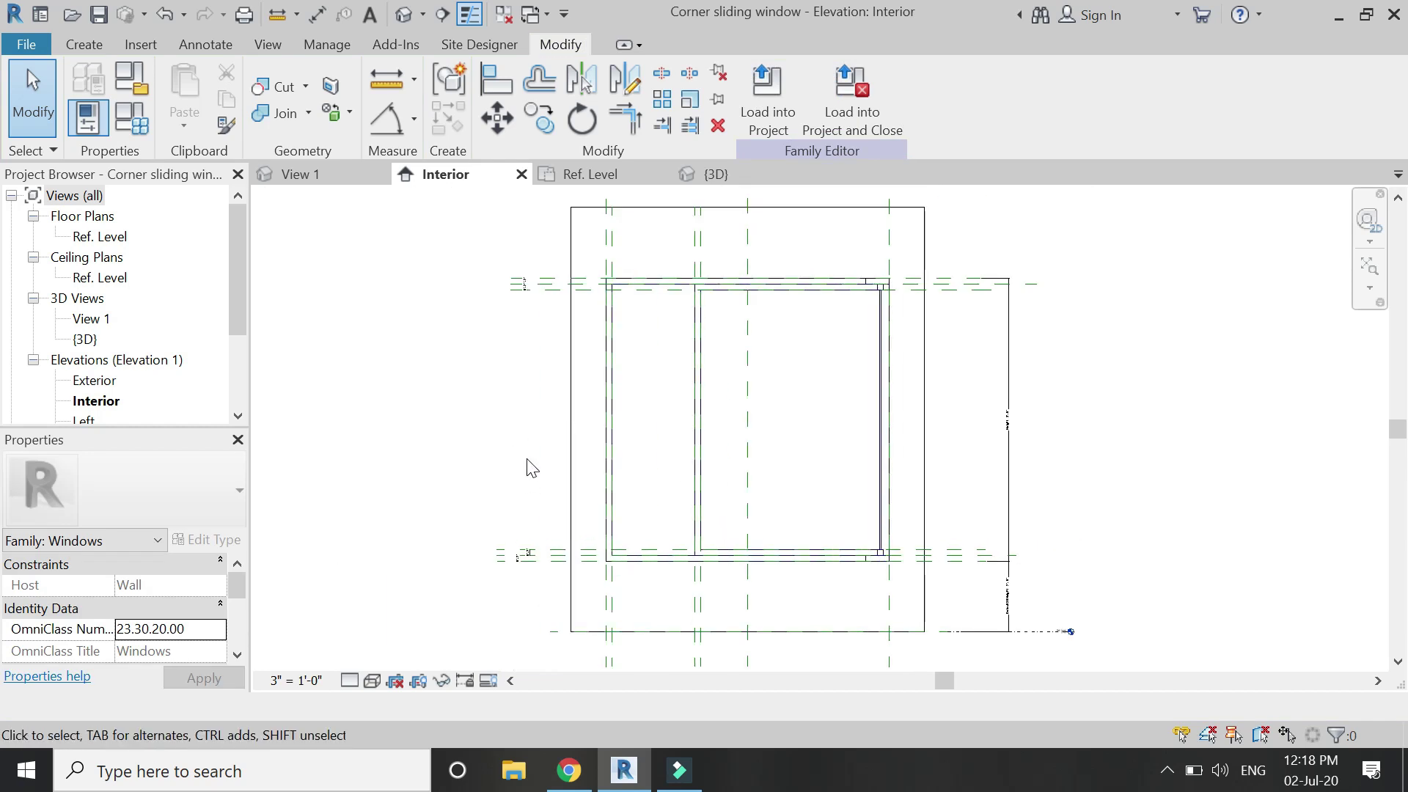
In the Ref. Level plan, draw a vertical reference plane across the opening, about 11 21/32" from the frame's inner plane.
{"action": "left_click", "coordinate": [579, 176]}
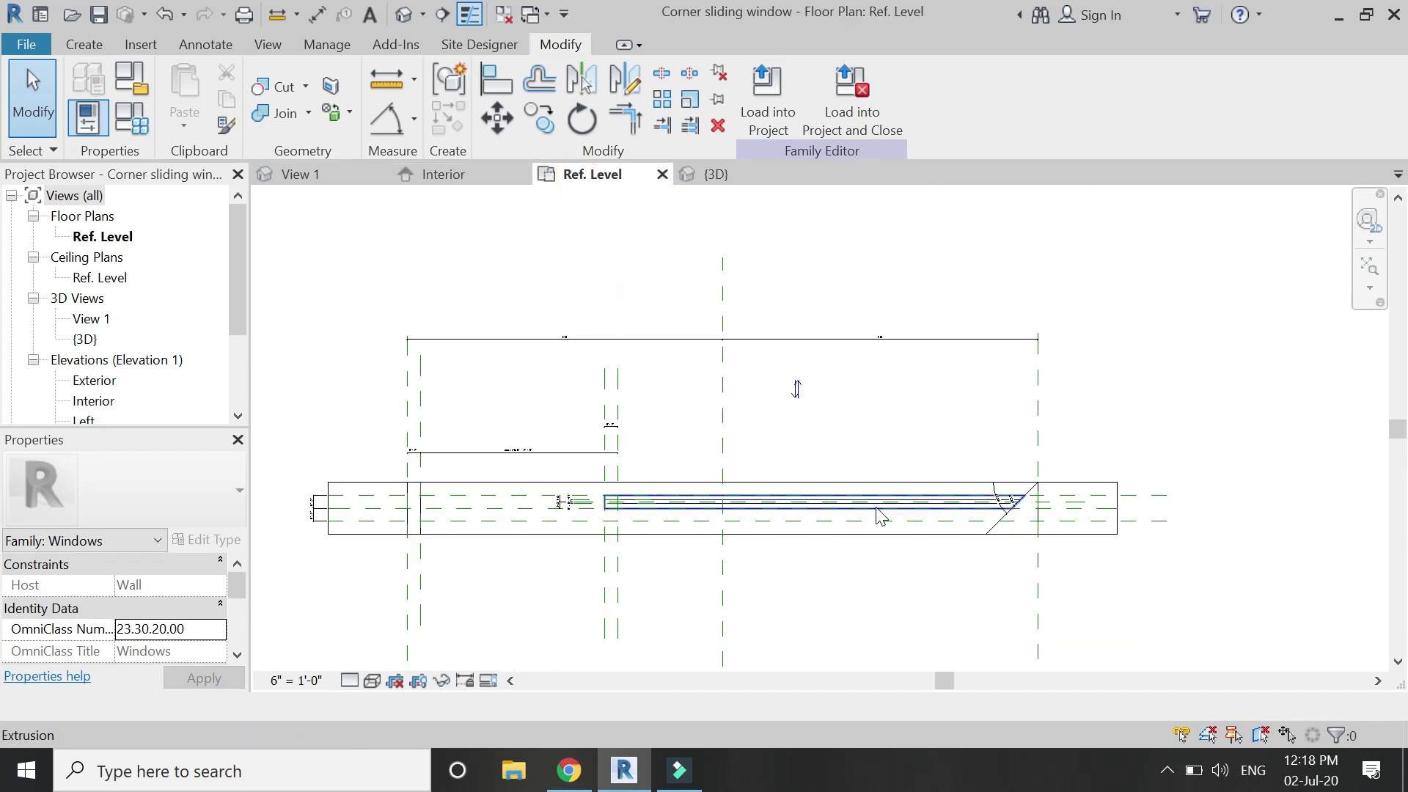
{"action": "scroll", "coordinate": [880, 516], "scroll_direction": "up", "scroll_amount": 3}
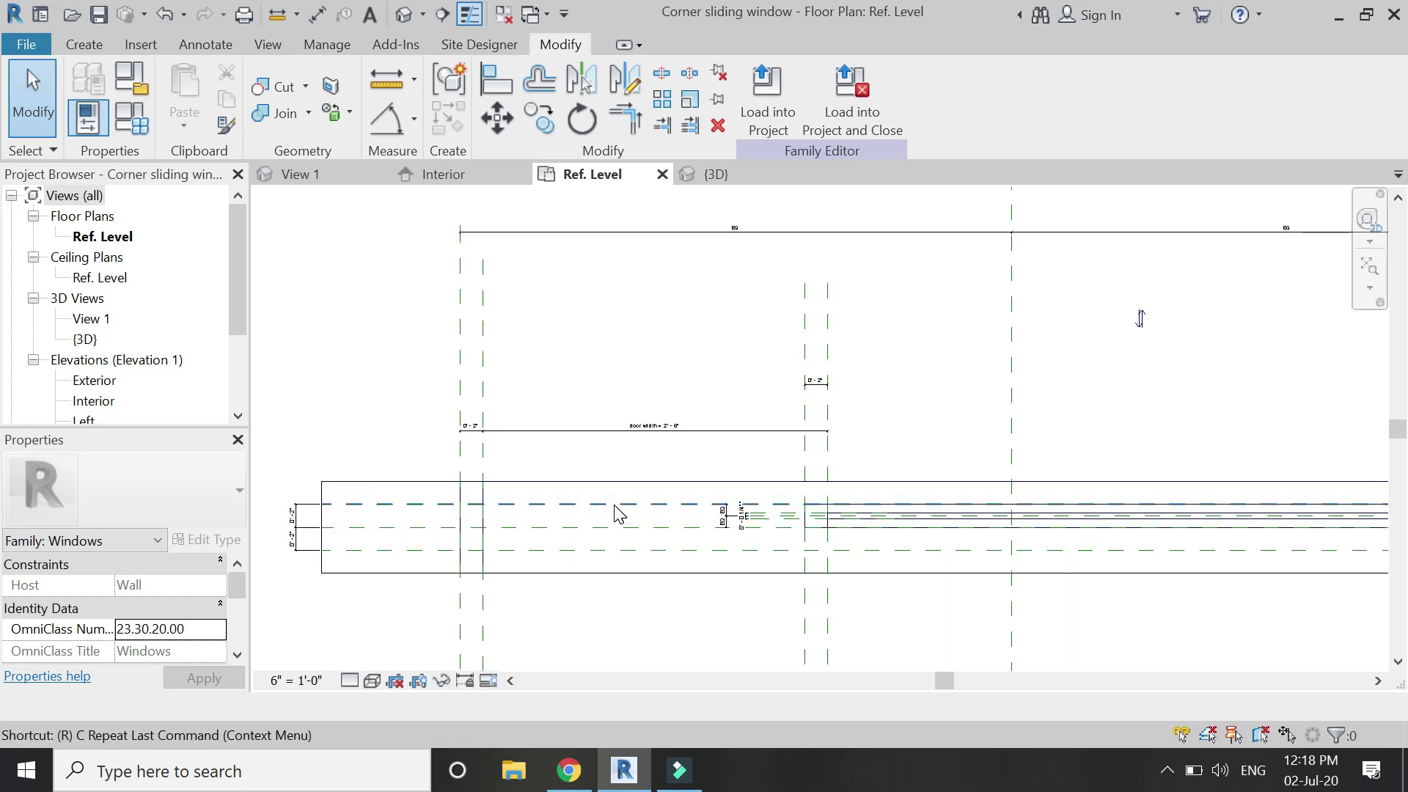
{"action": "key", "text": "r"}
{"action": "key", "text": "p"}
{"action": "left_click", "coordinate": [616, 297]}
{"action": "left_click", "coordinate": [616, 644]}
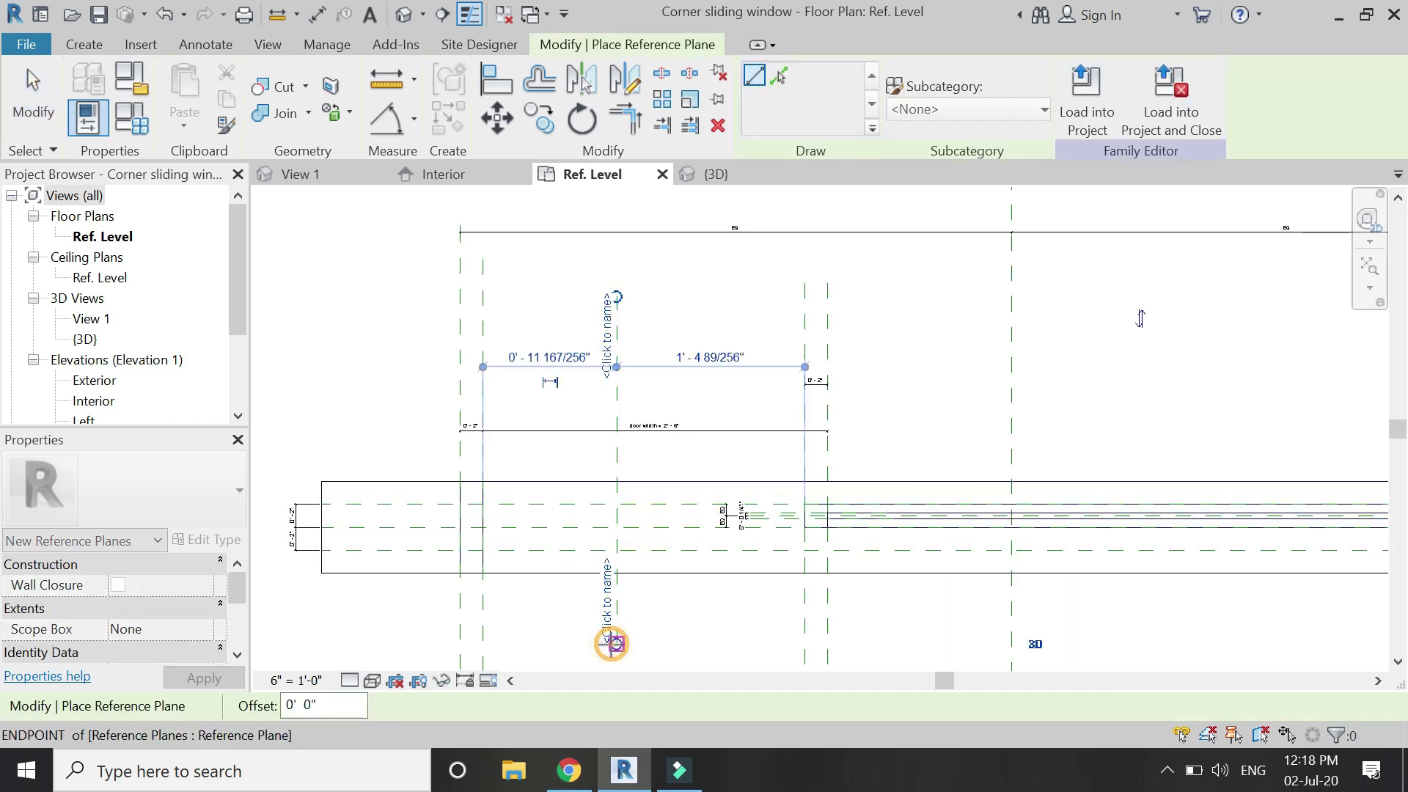
Add an aligned dimension from the frame's inner vertical plane to the new vertical reference plane.
{"action": "left_click", "coordinate": [414, 127]}
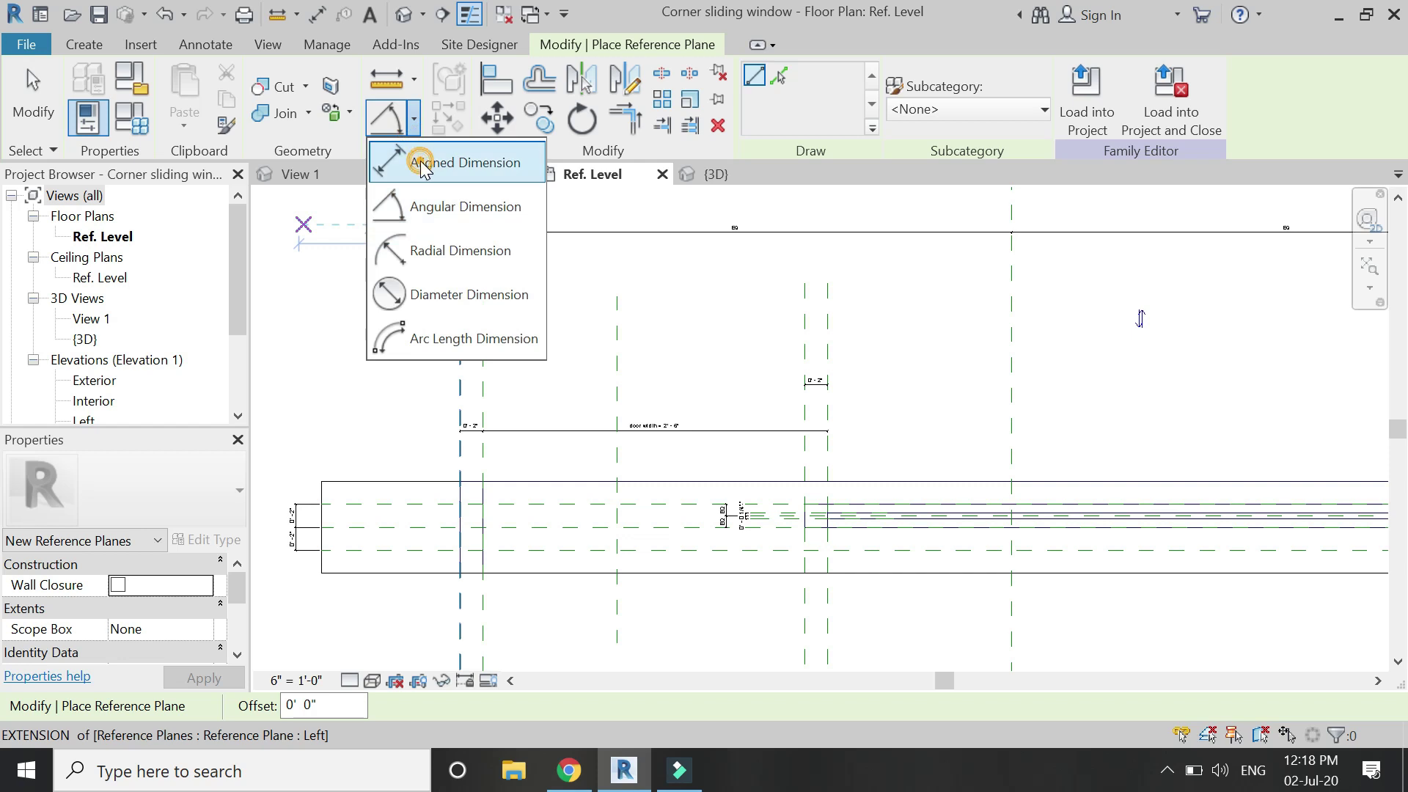
{"action": "left_click", "coordinate": [436, 157]}
{"action": "scroll", "coordinate": [484, 440], "scroll_direction": "up", "scroll_amount": 2}
{"action": "left_click", "coordinate": [488, 470]}
{"action": "left_click", "coordinate": [721, 509]}
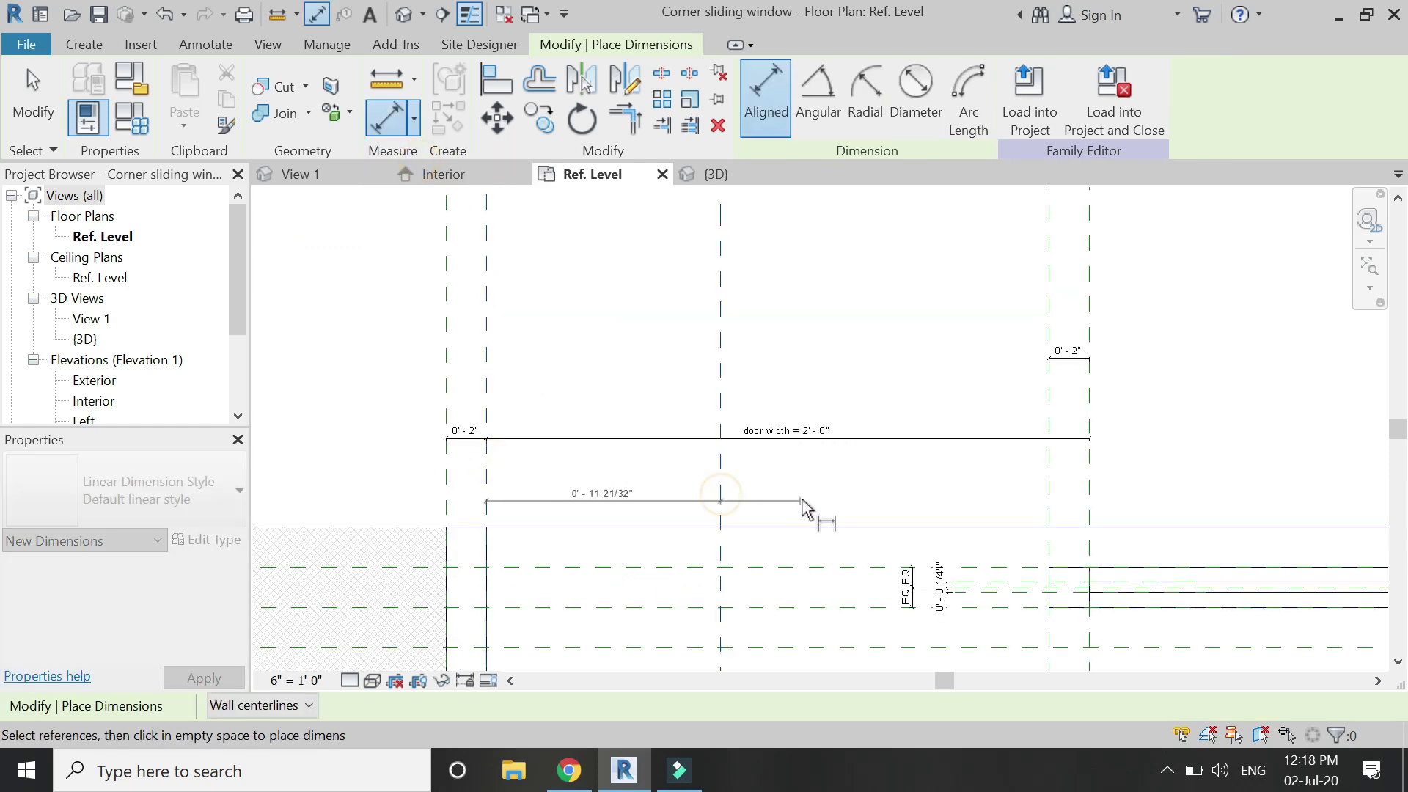
{"action": "left_click", "coordinate": [810, 499]}
{"action": "key", "text": "Escape"}
{"action": "key", "text": "Escape"}
Place the dimension to the new reference plane and label it with a new type parameter named opening distance.
{"action": "left_click", "coordinate": [657, 478]}
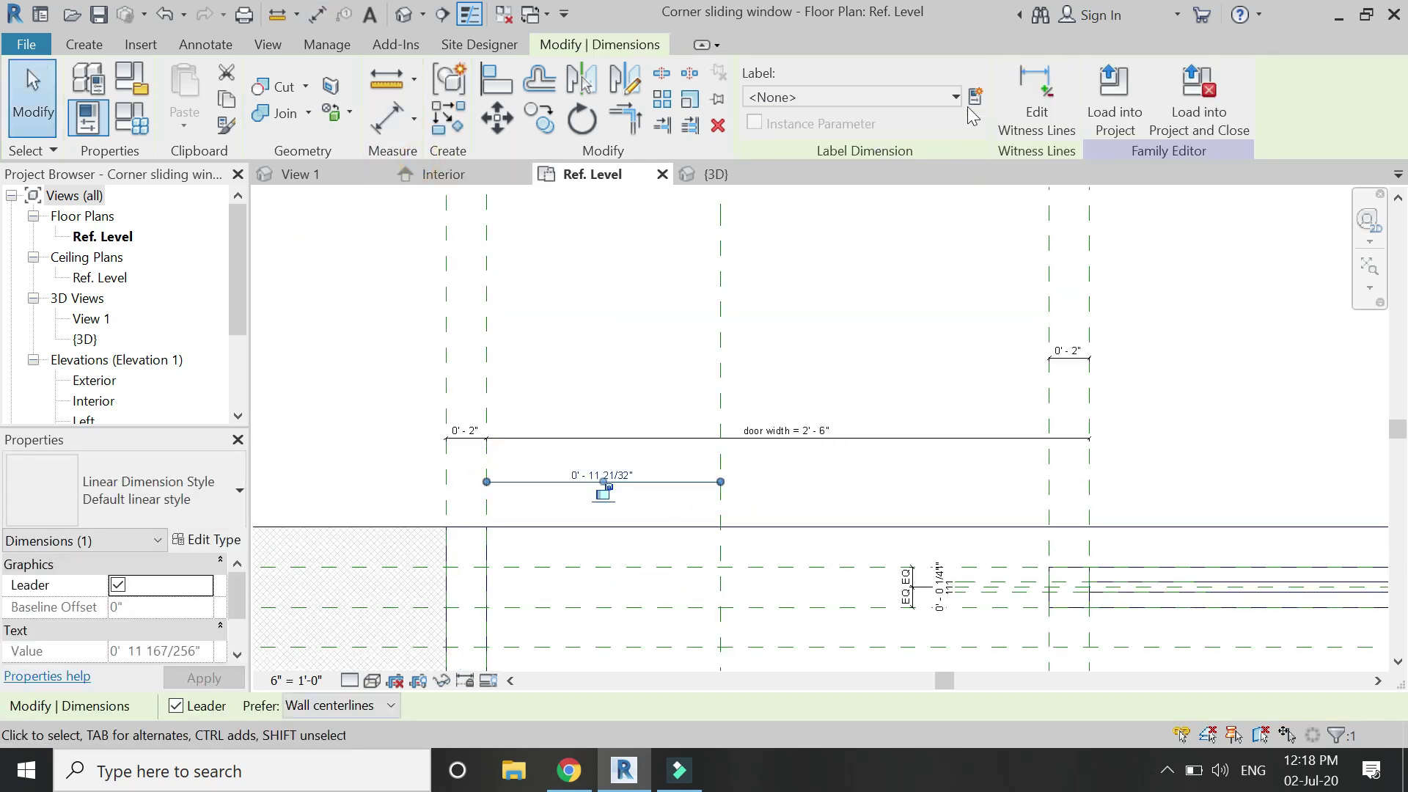
{"action": "left_click", "coordinate": [967, 104]}
{"action": "type", "text": "opening distance"}
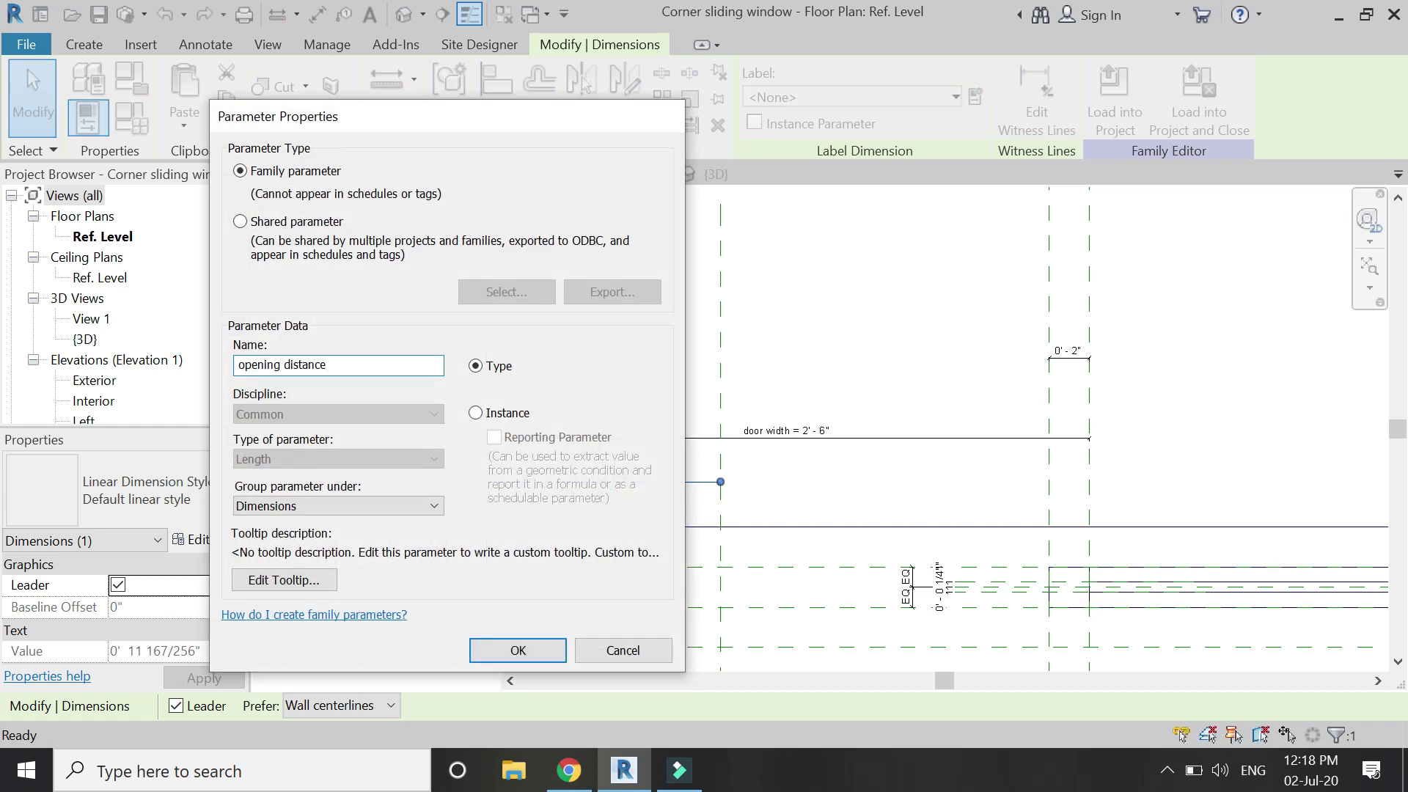
{"action": "key", "text": "Return"}
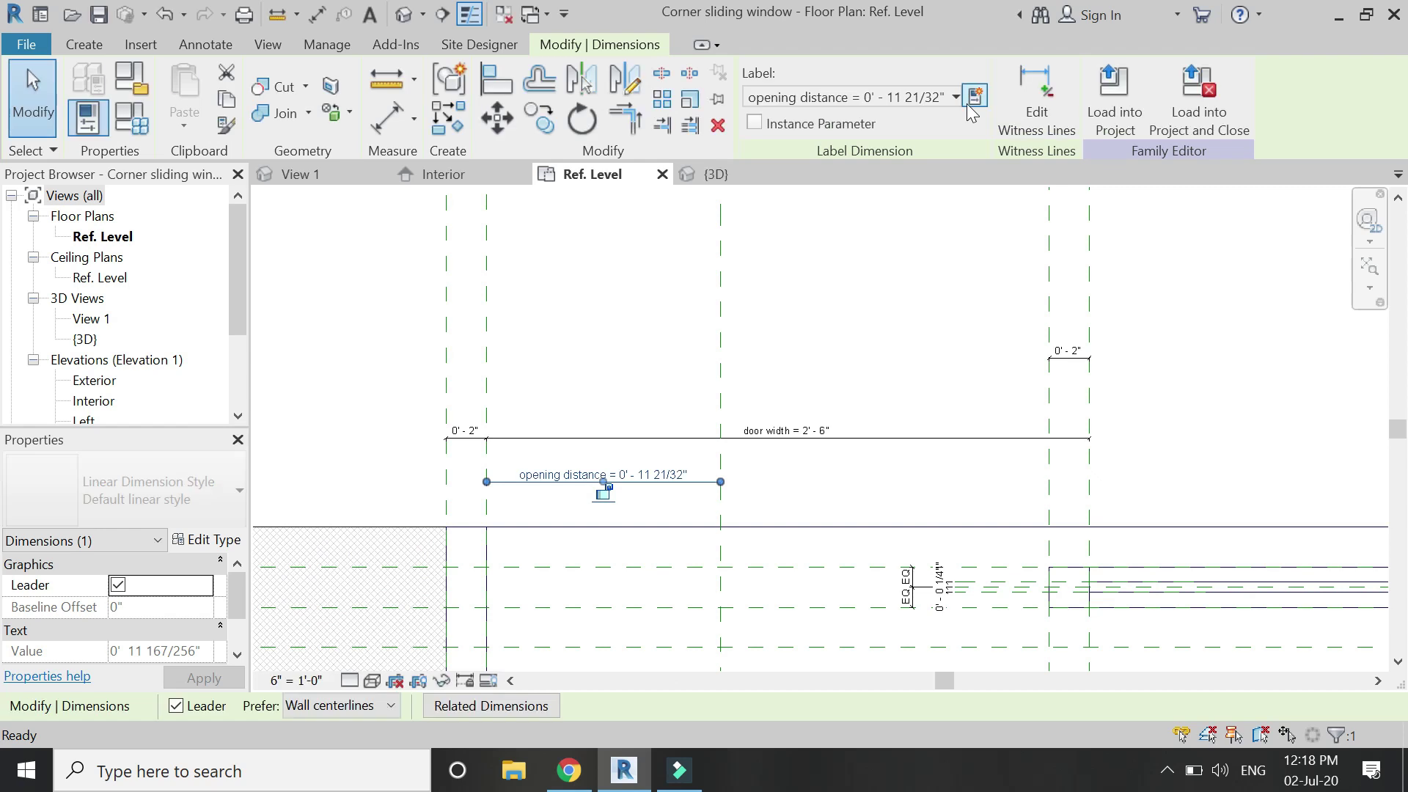
Set the opening distance parameter to 1' 0" in the family types.
{"action": "left_click", "coordinate": [132, 124]}
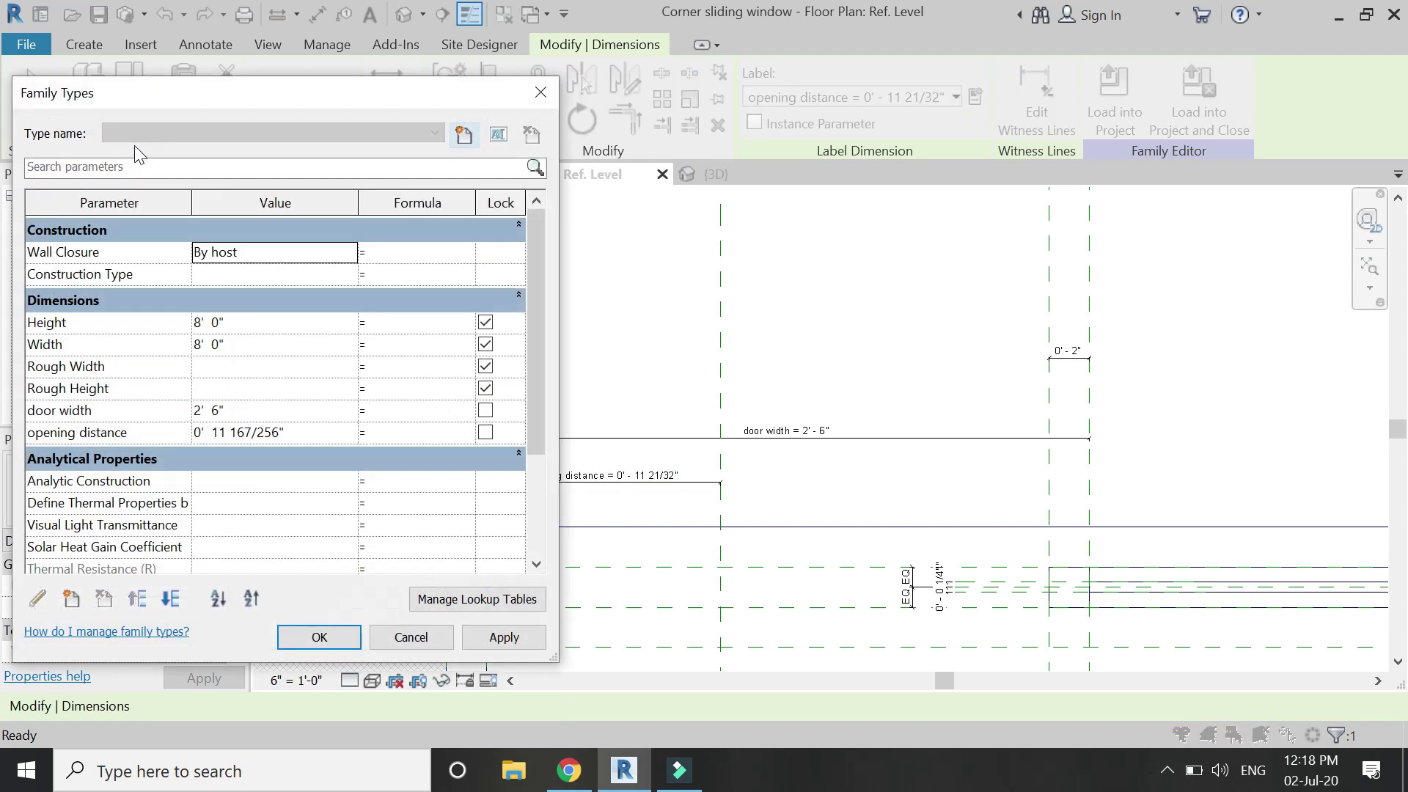
{"action": "left_click", "coordinate": [333, 440]}
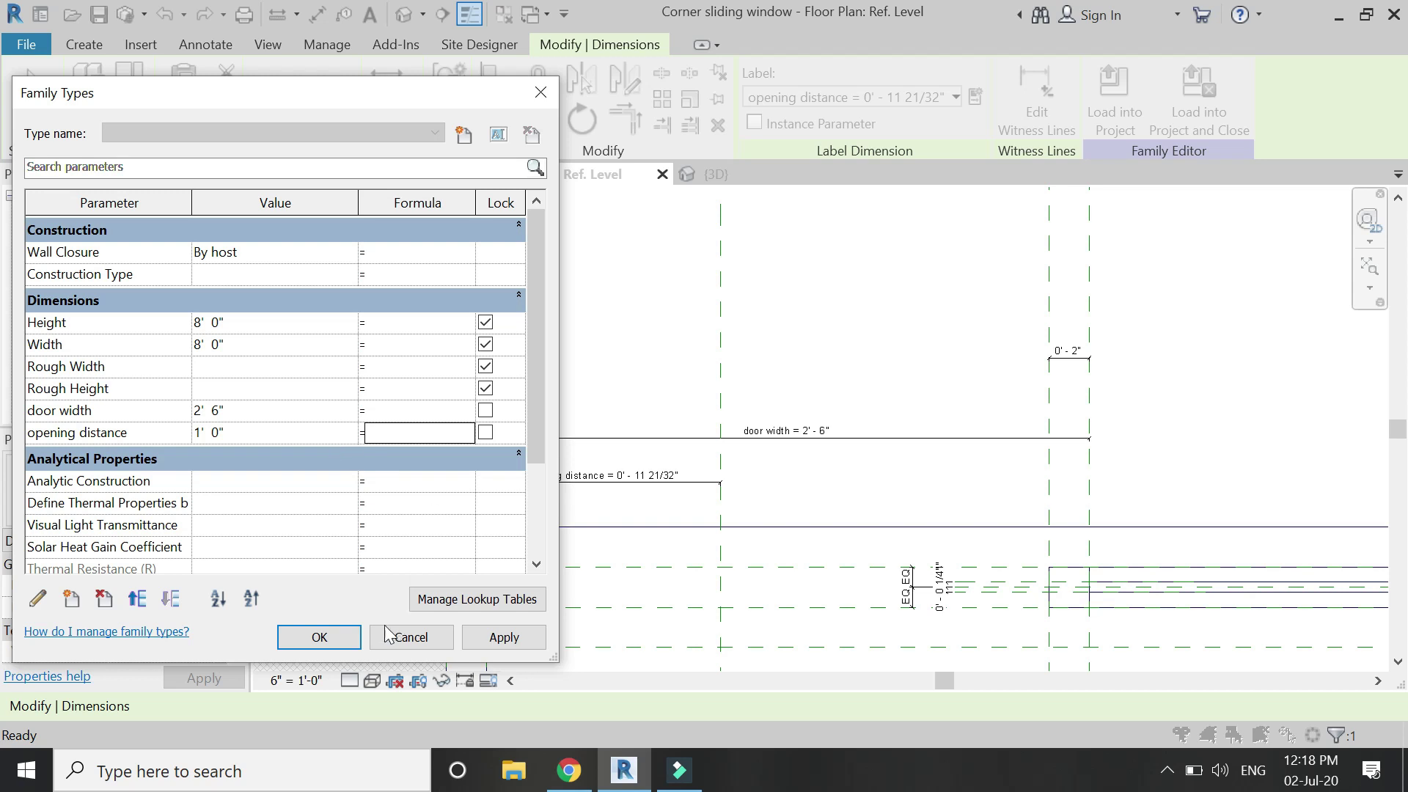
{"action": "left_click", "coordinate": [335, 637]}
Start an extrusion and sketch a rectangular sash profile 2" deep and about 2' 6 27/32" long, starting at the opening distance plane.
{"action": "scroll", "coordinate": [566, 493], "scroll_direction": "down", "scroll_amount": 4}
{"action": "scroll", "coordinate": [572, 490], "scroll_direction": "up", "scroll_amount": 3}
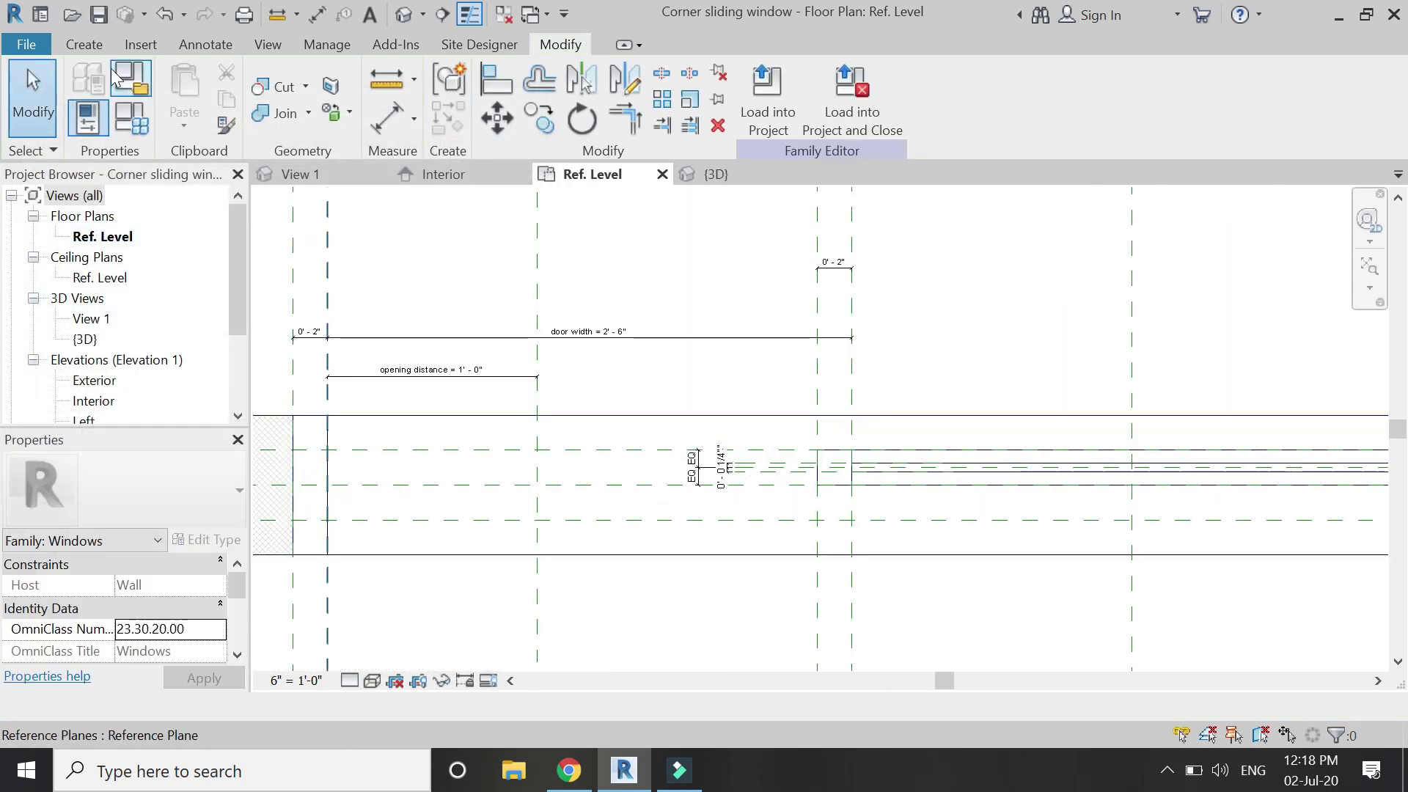
{"action": "left_click", "coordinate": [83, 44]}
{"action": "left_click", "coordinate": [167, 38]}
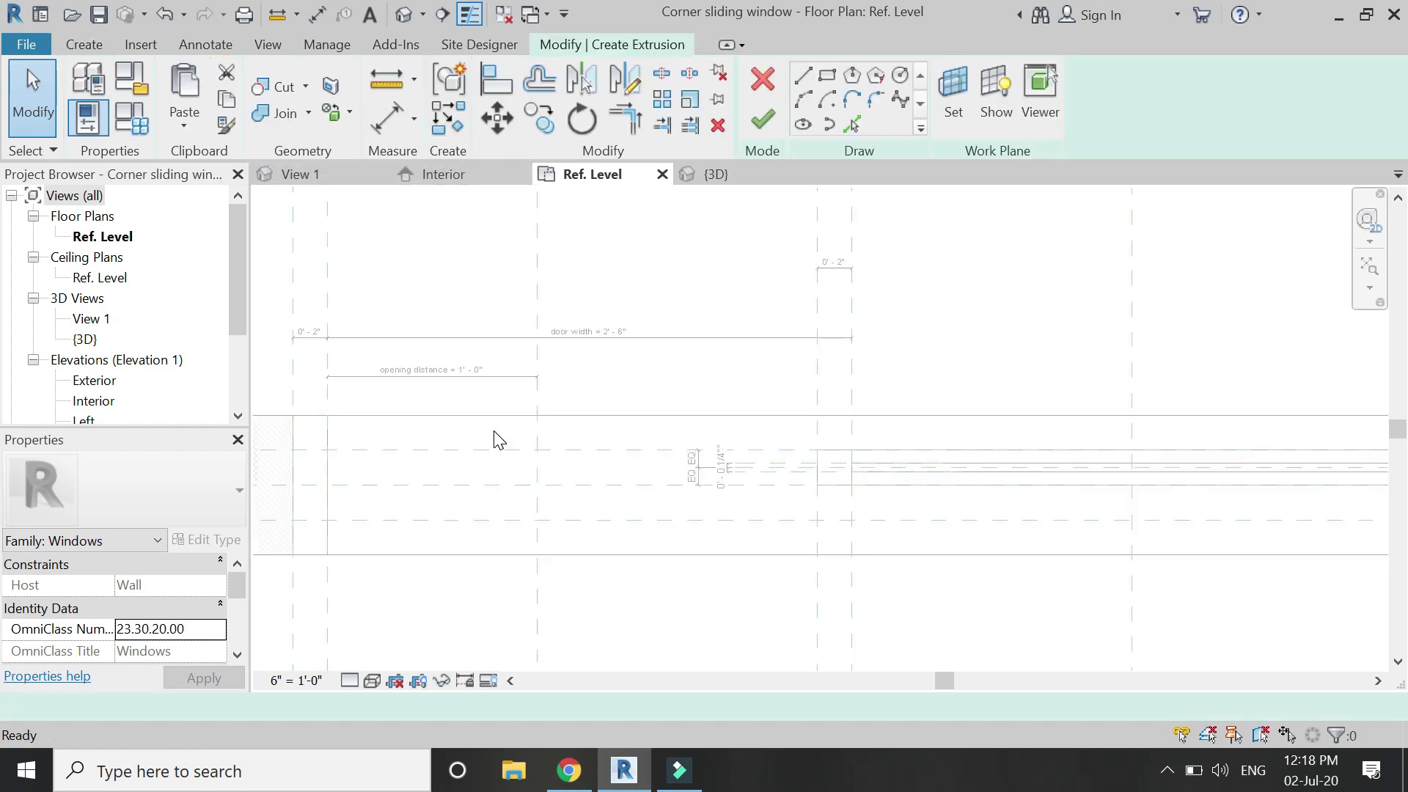
{"action": "left_click", "coordinate": [828, 74]}
{"action": "left_click", "coordinate": [537, 485]}
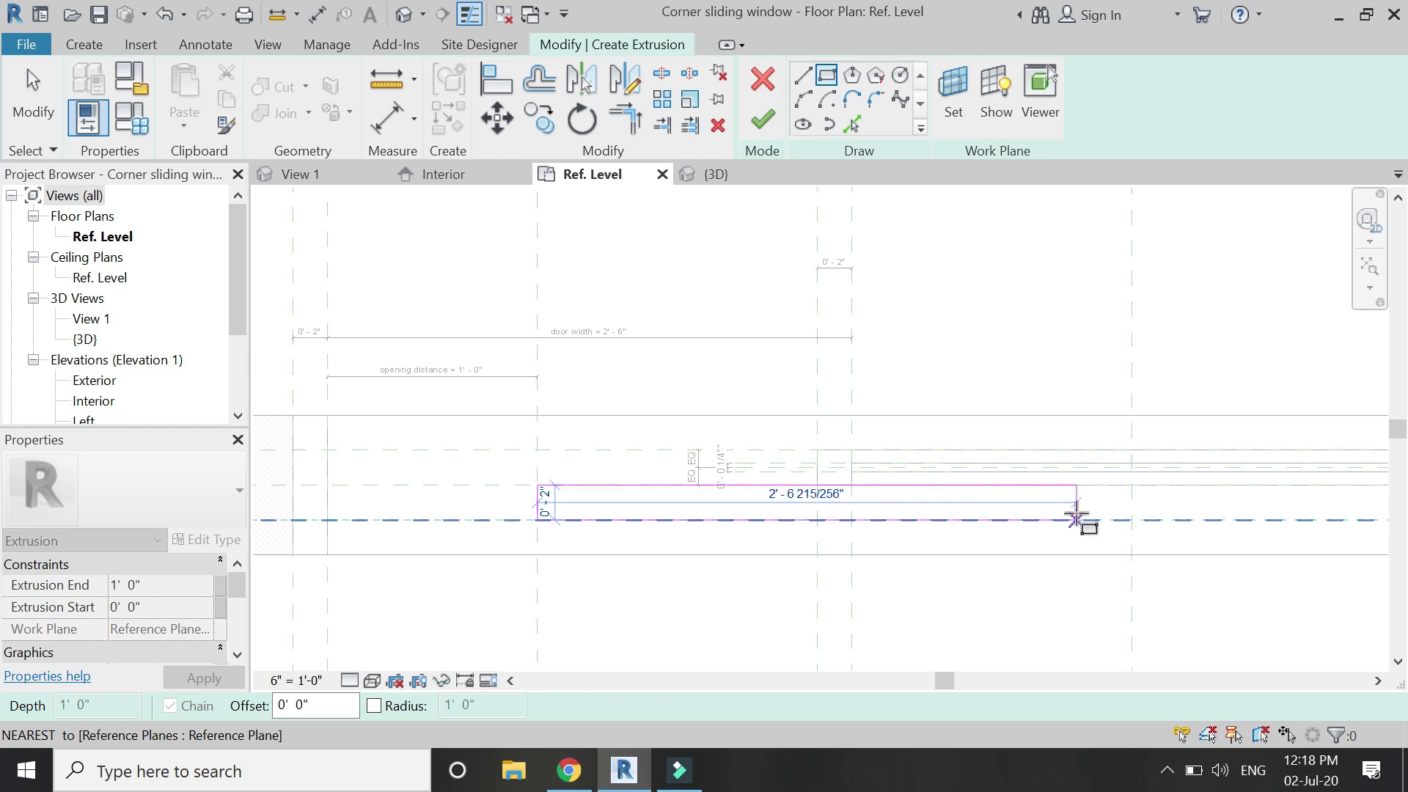
{"action": "left_click", "coordinate": [1075, 517]}
{"action": "left_click", "coordinate": [842, 543]}
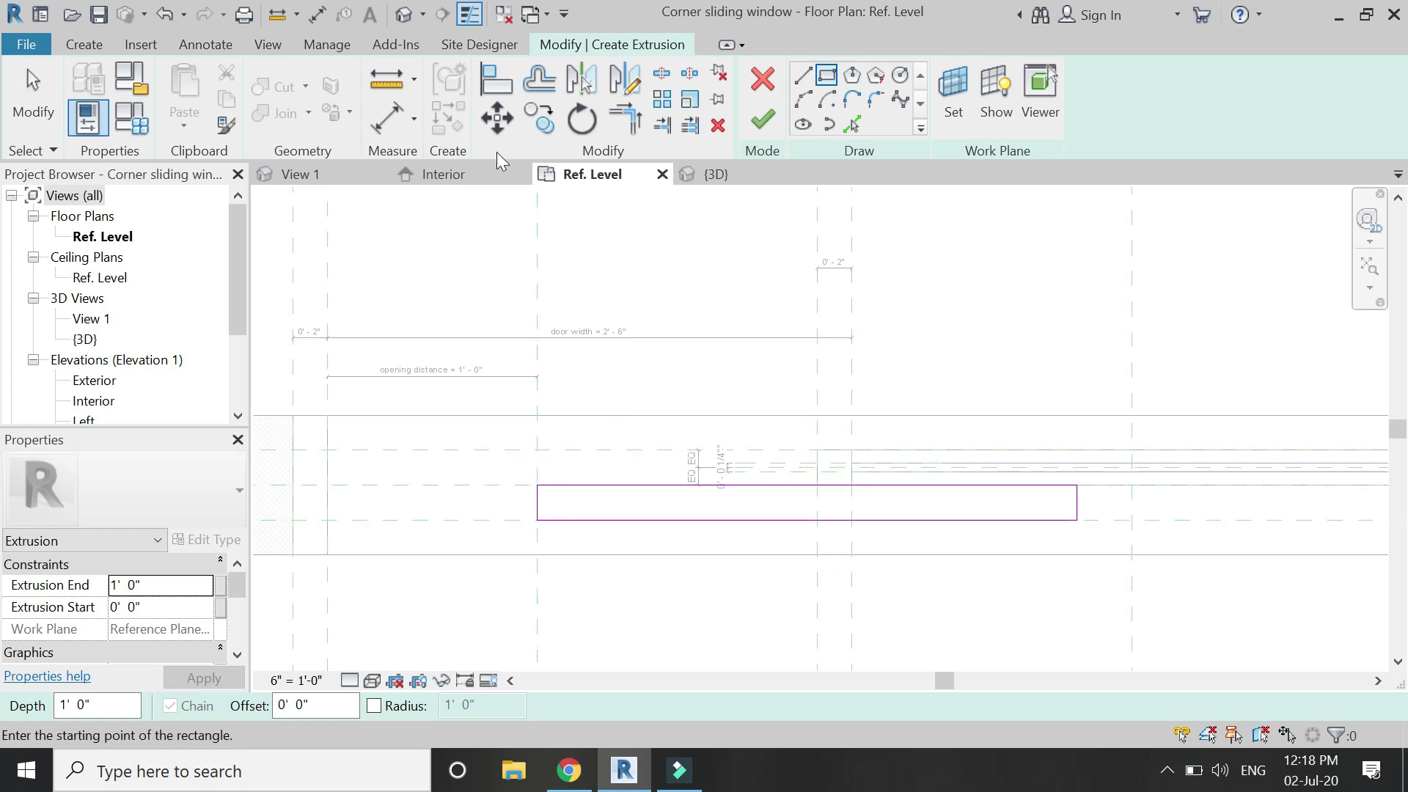
Dimension the rectangular profile's length and label it with the door width parameter.
{"action": "left_click", "coordinate": [388, 121]}
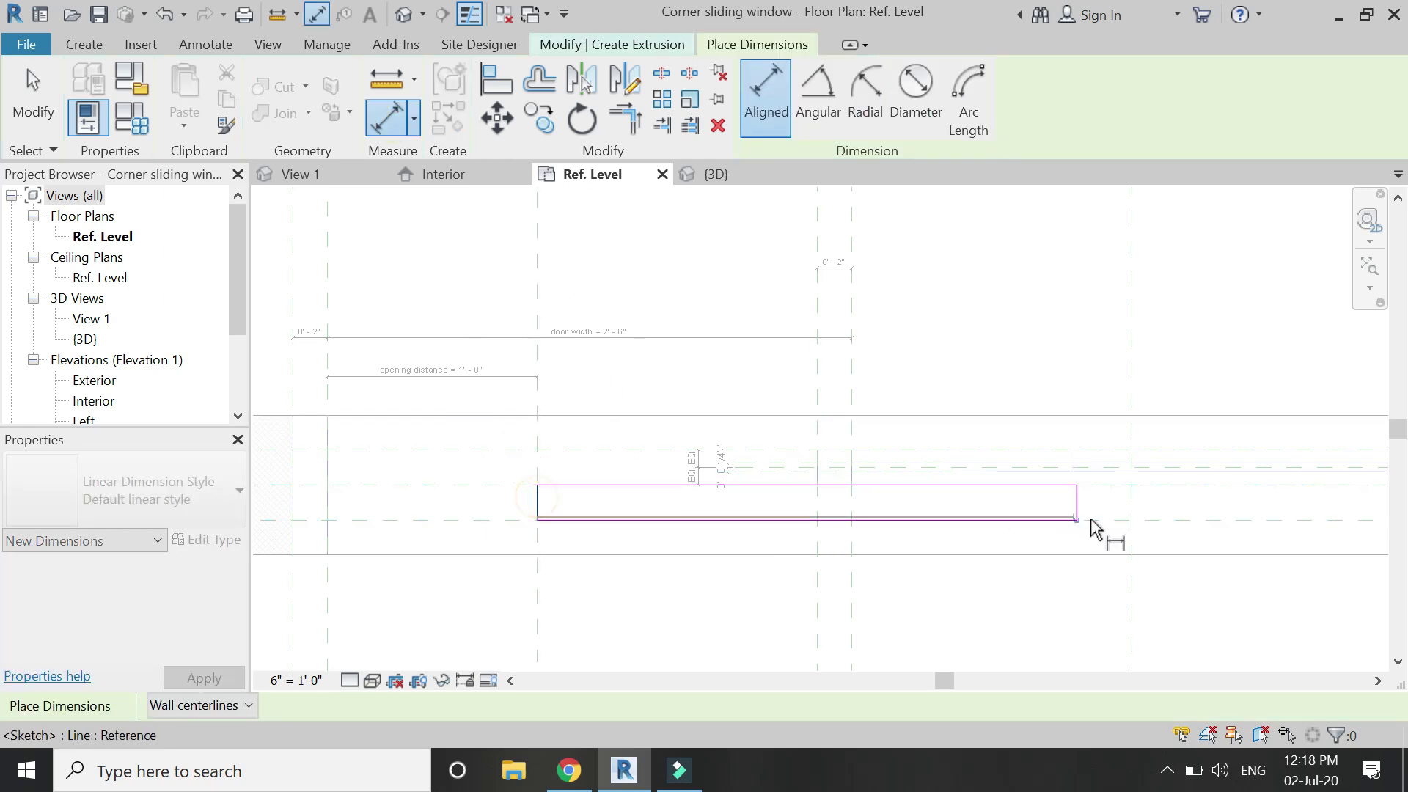
{"action": "left_click", "coordinate": [1107, 504]}
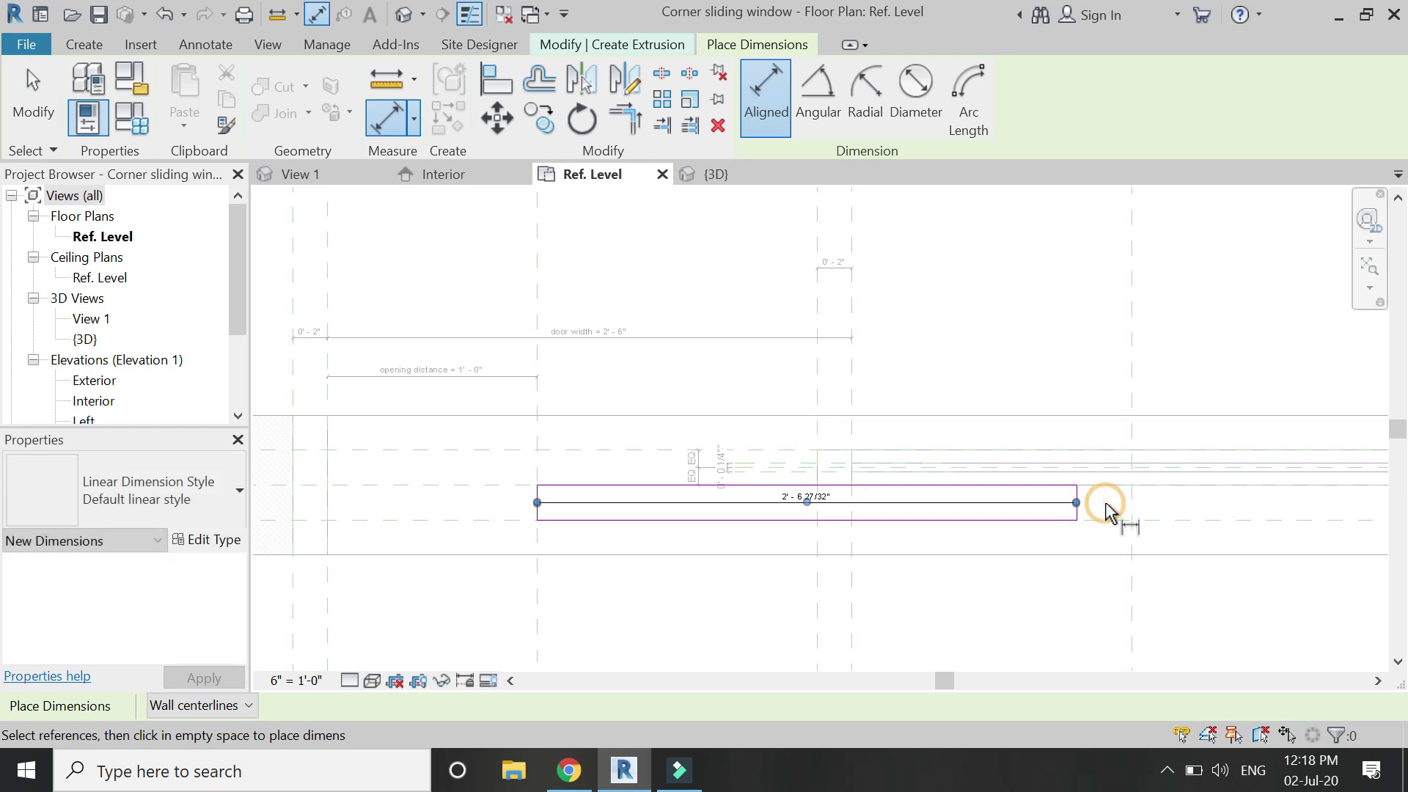
{"action": "scroll", "coordinate": [1035, 524], "scroll_direction": "up", "scroll_amount": 2}
{"action": "key", "text": "Escape"}
{"action": "key", "text": "Escape"}
{"action": "left_click", "coordinate": [1020, 496]}
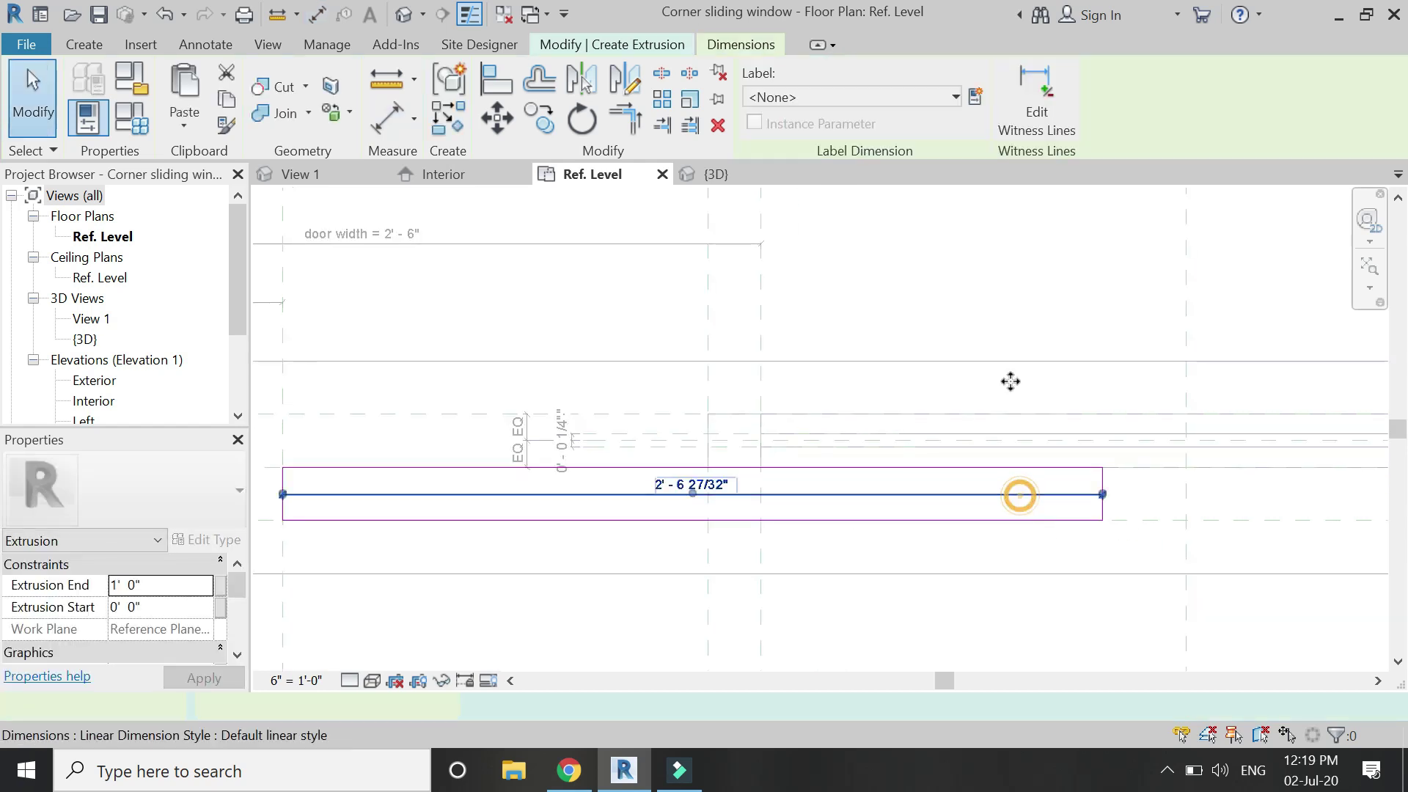
{"action": "left_click", "coordinate": [927, 100]}
{"action": "left_click", "coordinate": [901, 205]}
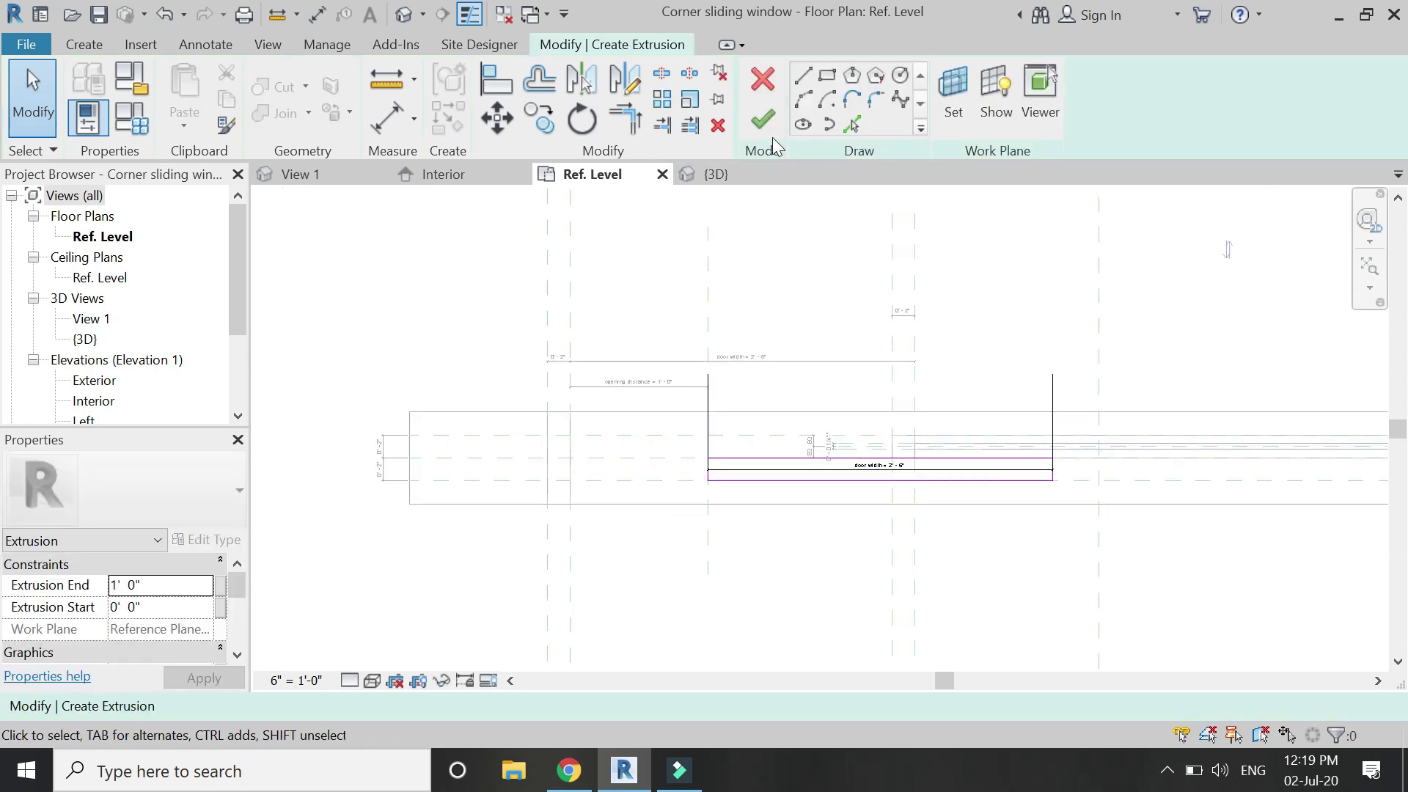
Finish the extrusion and, in the Interior elevation, stretch it from 0' 2" to 7' 10" and lock its ends to the horizontal planes.
{"action": "left_click", "coordinate": [763, 121]}
{"action": "left_click", "coordinate": [478, 171]}
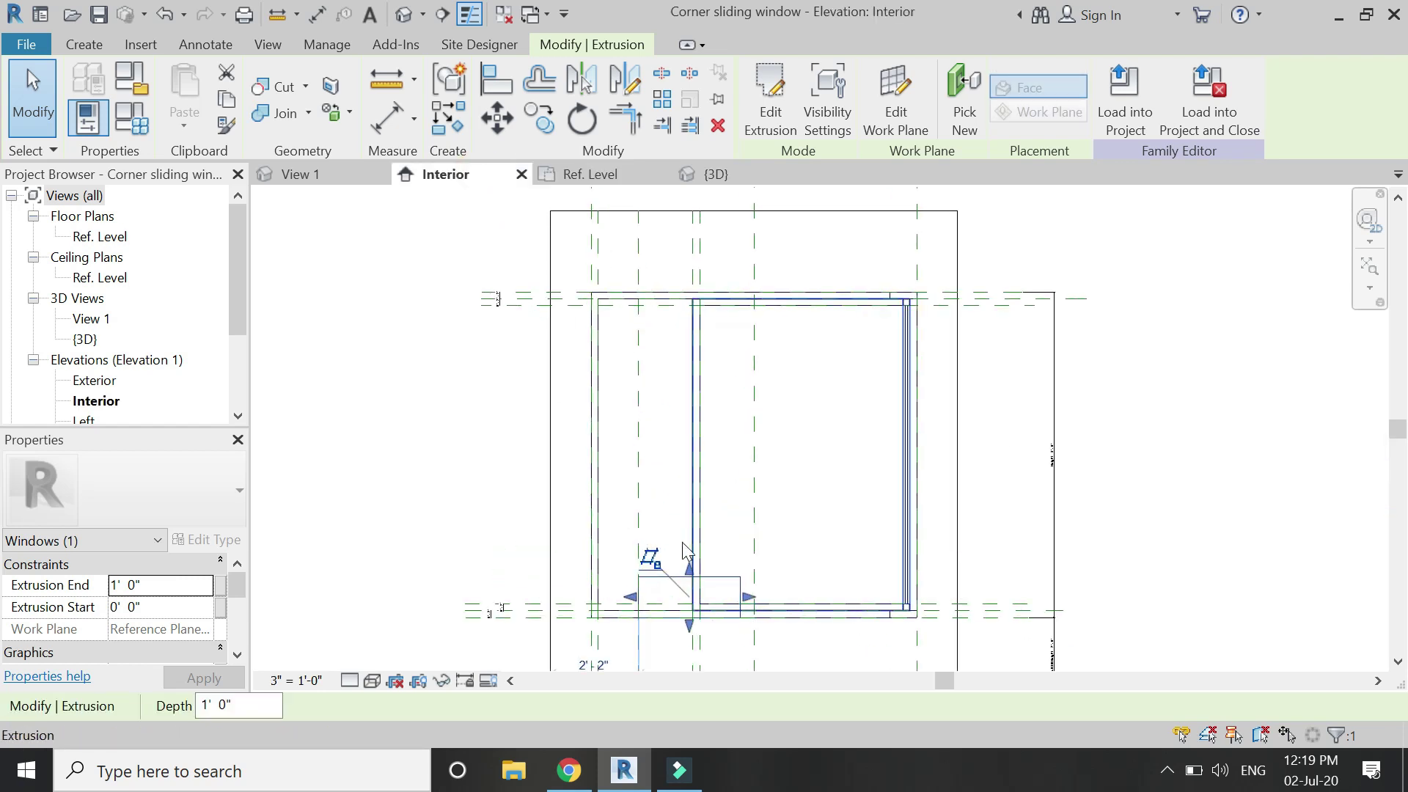
{"action": "left_click_drag", "start_coordinate": [689, 561], "coordinate": [691, 483]}
{"action": "left_click_drag", "start_coordinate": [693, 352], "coordinate": [696, 301]}
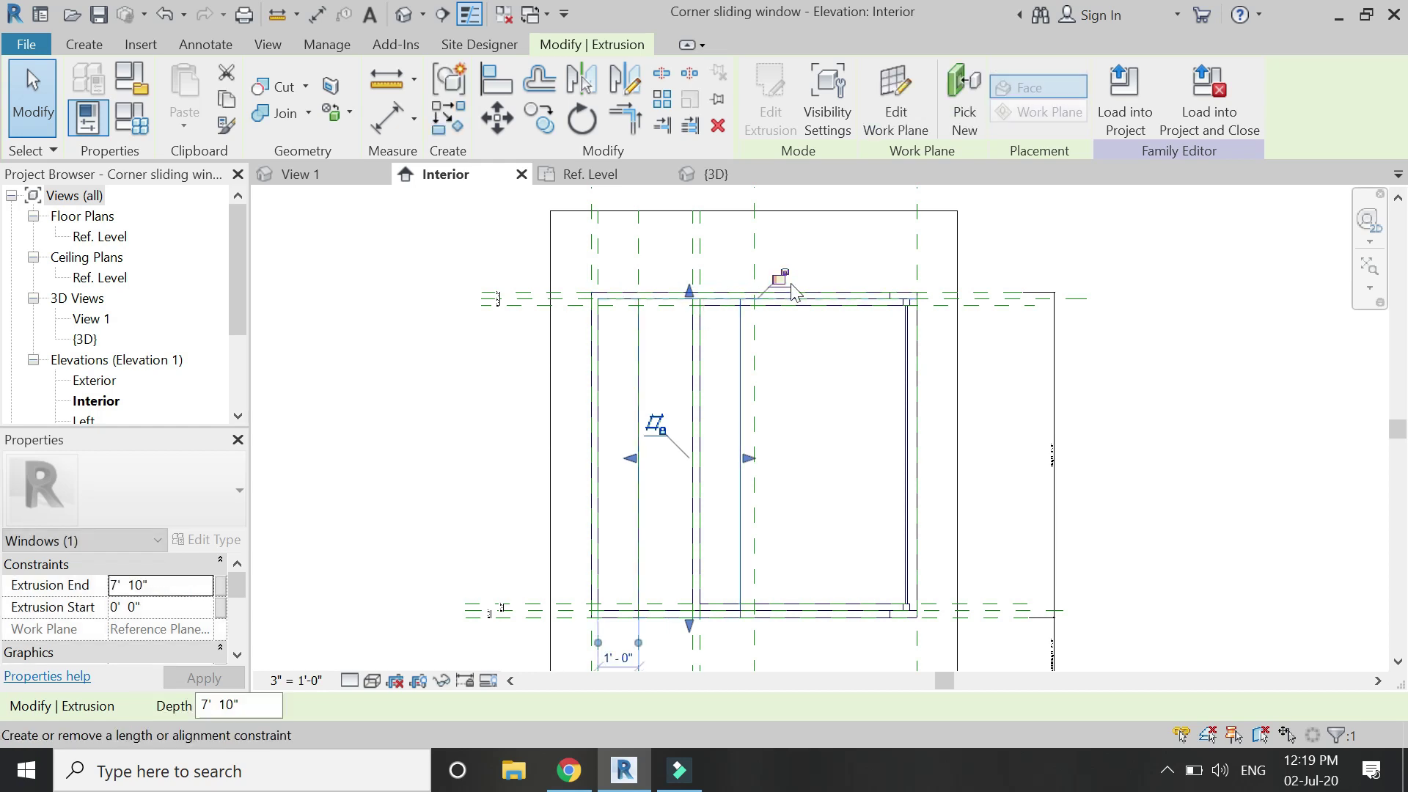
{"action": "scroll", "coordinate": [686, 637], "scroll_direction": "up", "scroll_amount": 5}
{"action": "left_click_drag", "start_coordinate": [697, 618], "coordinate": [713, 596]}
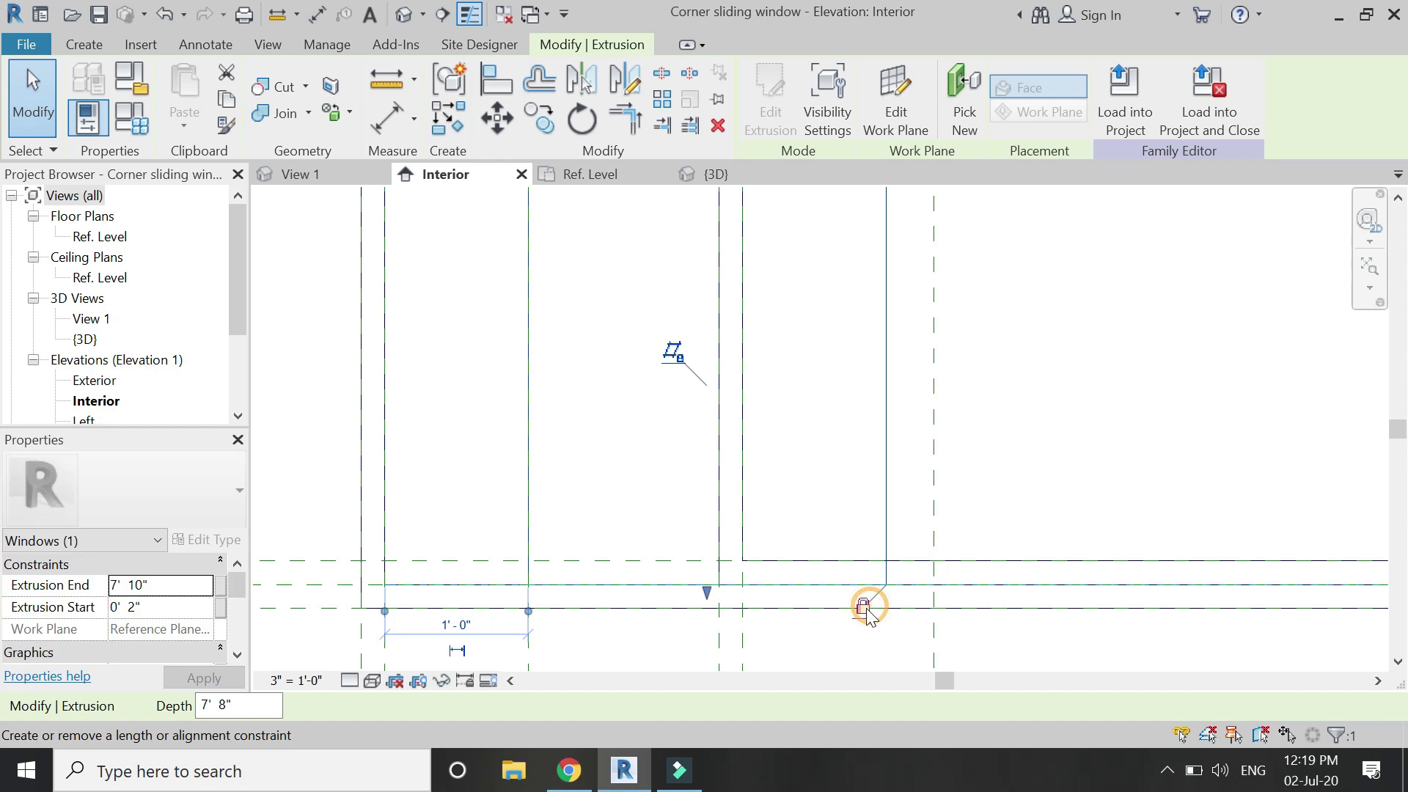
{"action": "scroll", "coordinate": [533, 614], "scroll_direction": "down", "scroll_amount": 4}
{"action": "key", "text": "Escape"}
{"action": "scroll", "coordinate": [533, 616], "scroll_direction": "down", "scroll_amount": 2}
{"action": "scroll", "coordinate": [629, 616], "scroll_direction": "down", "scroll_amount": 1}
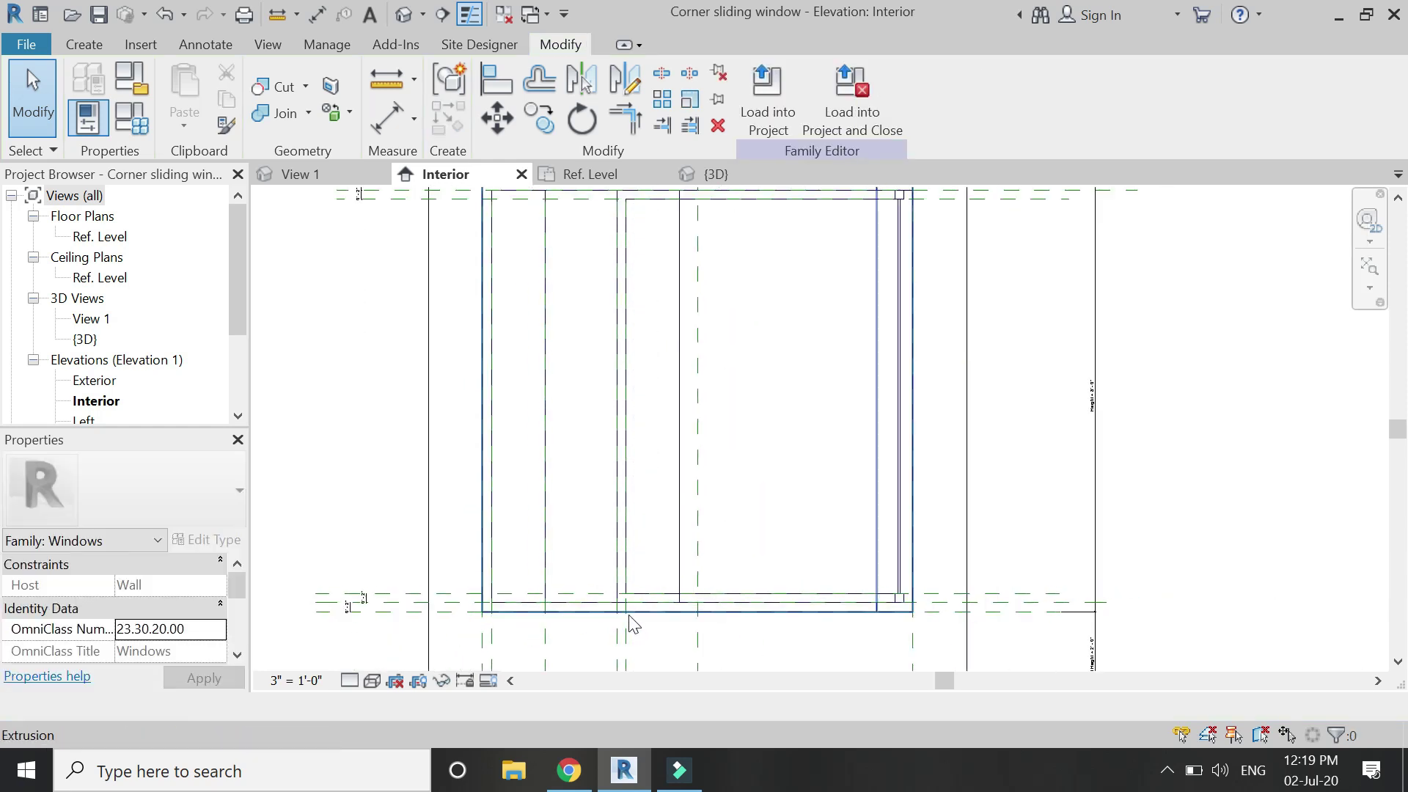
{"action": "scroll", "coordinate": [557, 499], "scroll_direction": "down", "scroll_amount": 1}
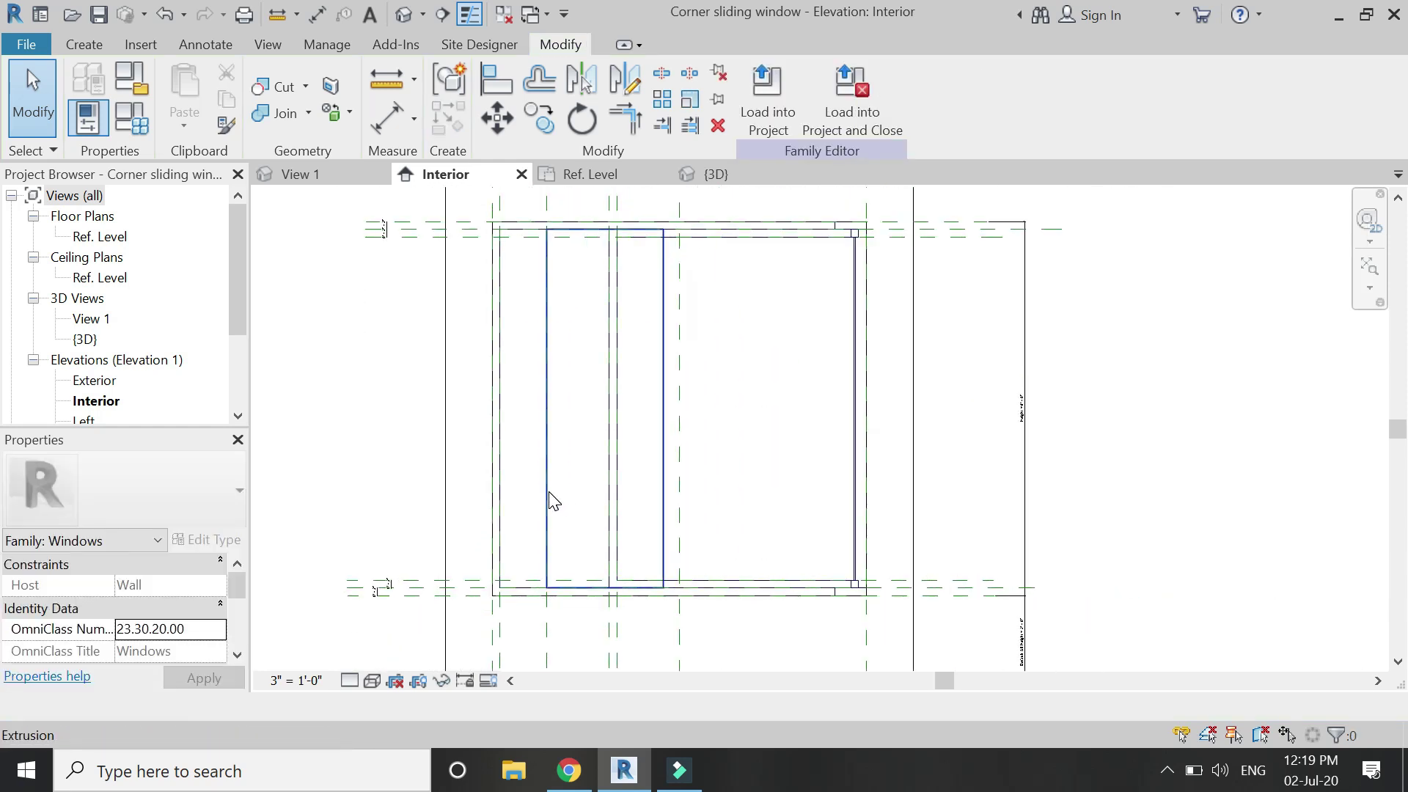
In the Ref. Level plan, start a void extrusion and sketch a rectangle 2" deep and about 2' 1 35/64" long inside the new sash.
{"action": "left_click", "coordinate": [576, 178]}
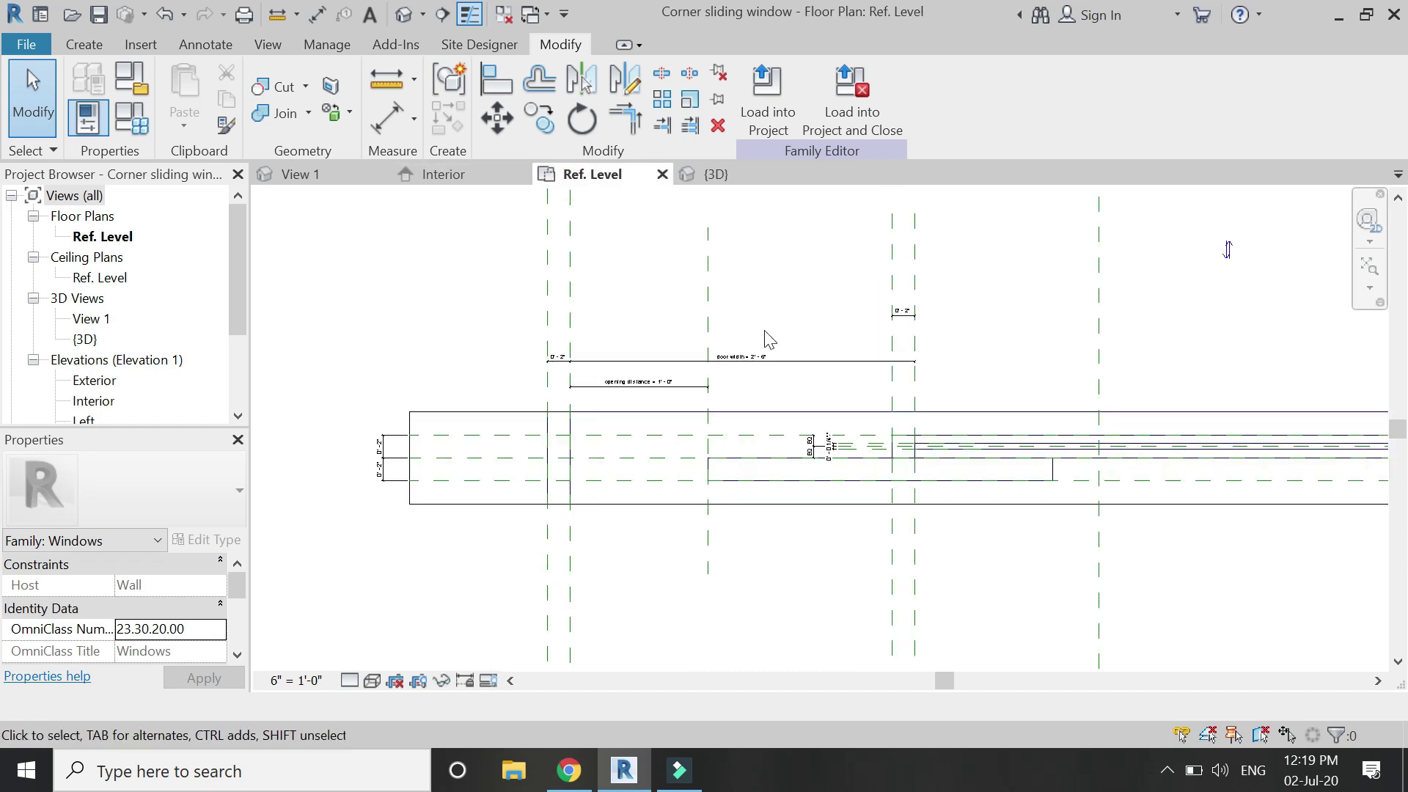
{"action": "scroll", "coordinate": [917, 405], "scroll_direction": "up", "scroll_amount": 2}
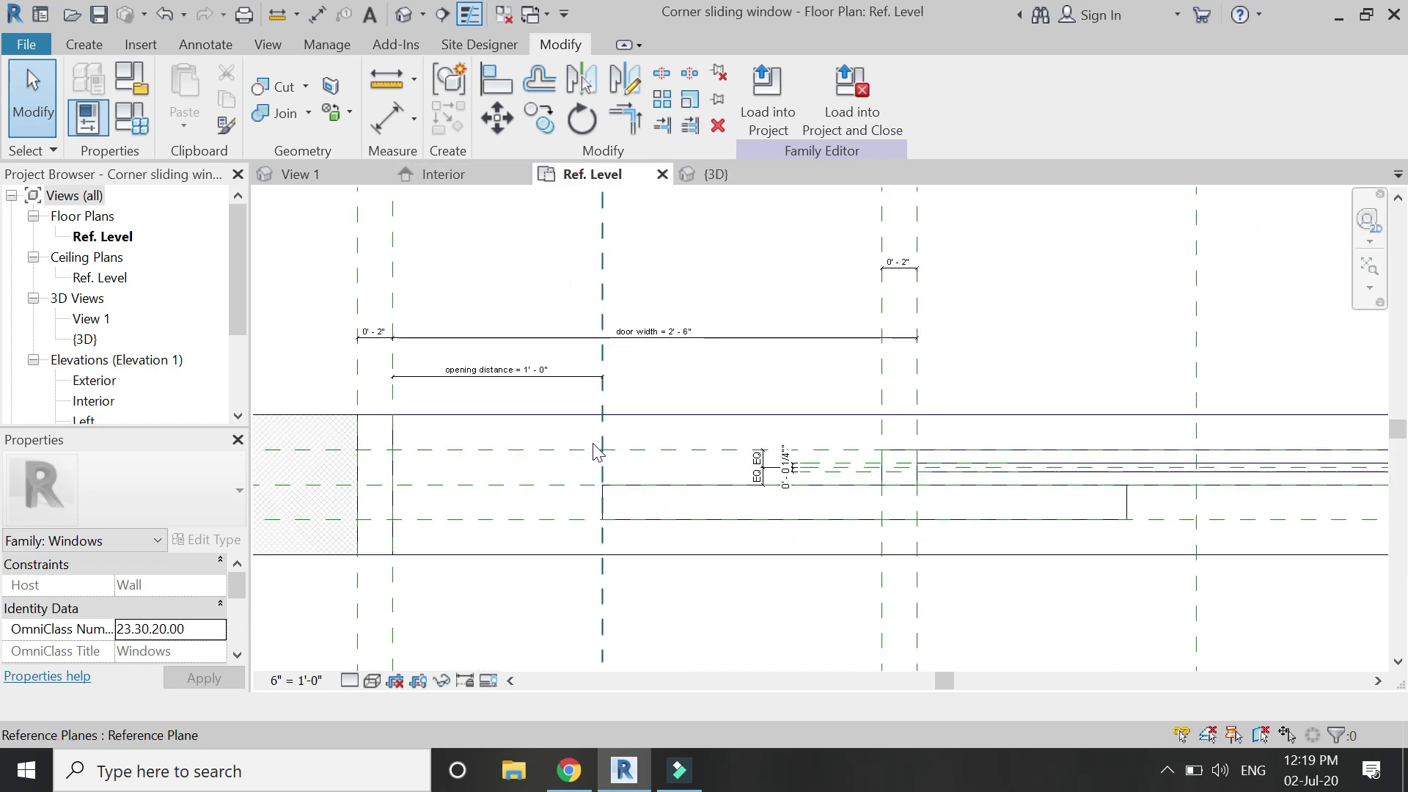
{"action": "scroll", "coordinate": [598, 450], "scroll_direction": "down", "scroll_amount": 2}
{"action": "scroll", "coordinate": [649, 474], "scroll_direction": "up", "scroll_amount": 2}
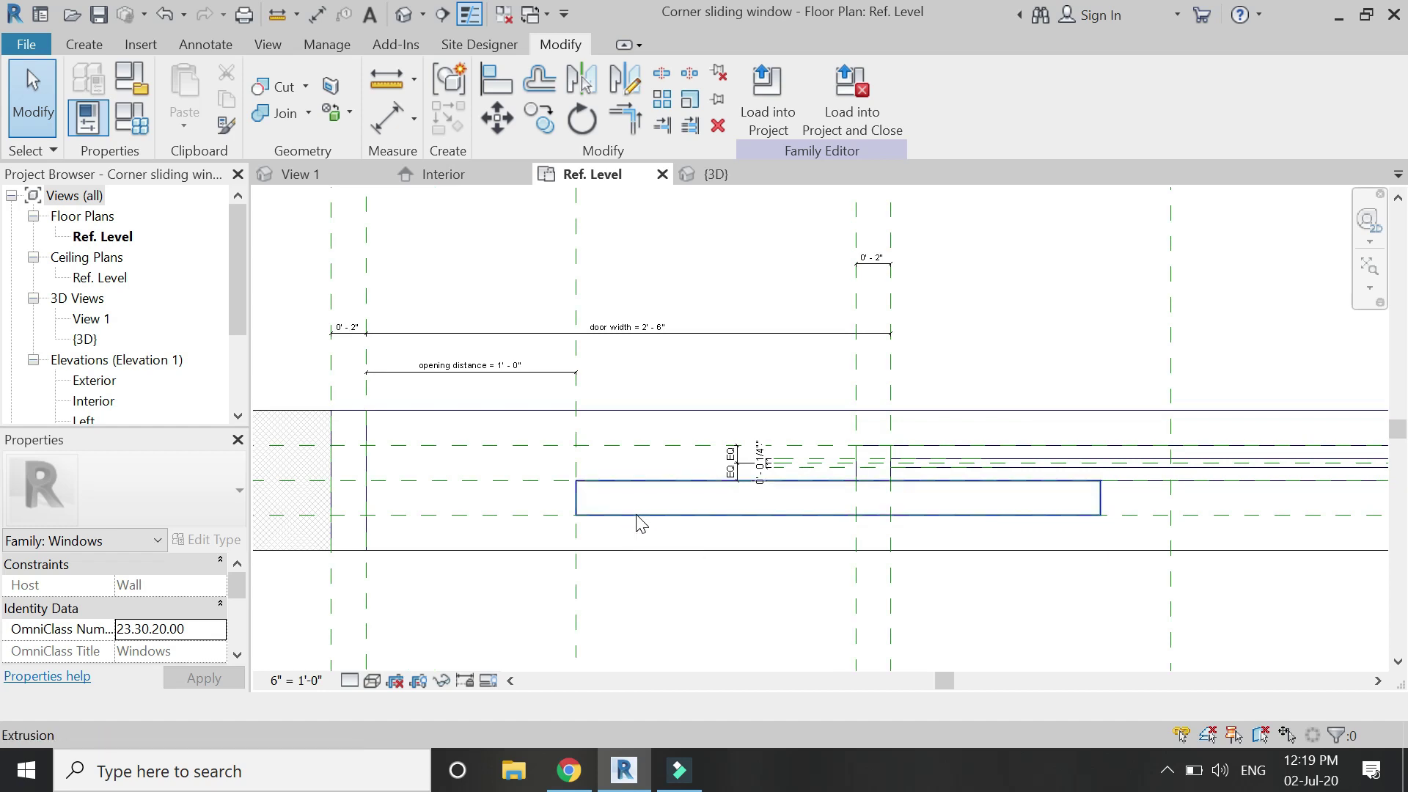
{"action": "left_click", "coordinate": [96, 43]}
{"action": "left_click", "coordinate": [308, 126]}
{"action": "left_click", "coordinate": [314, 168]}
{"action": "left_click", "coordinate": [827, 77]}
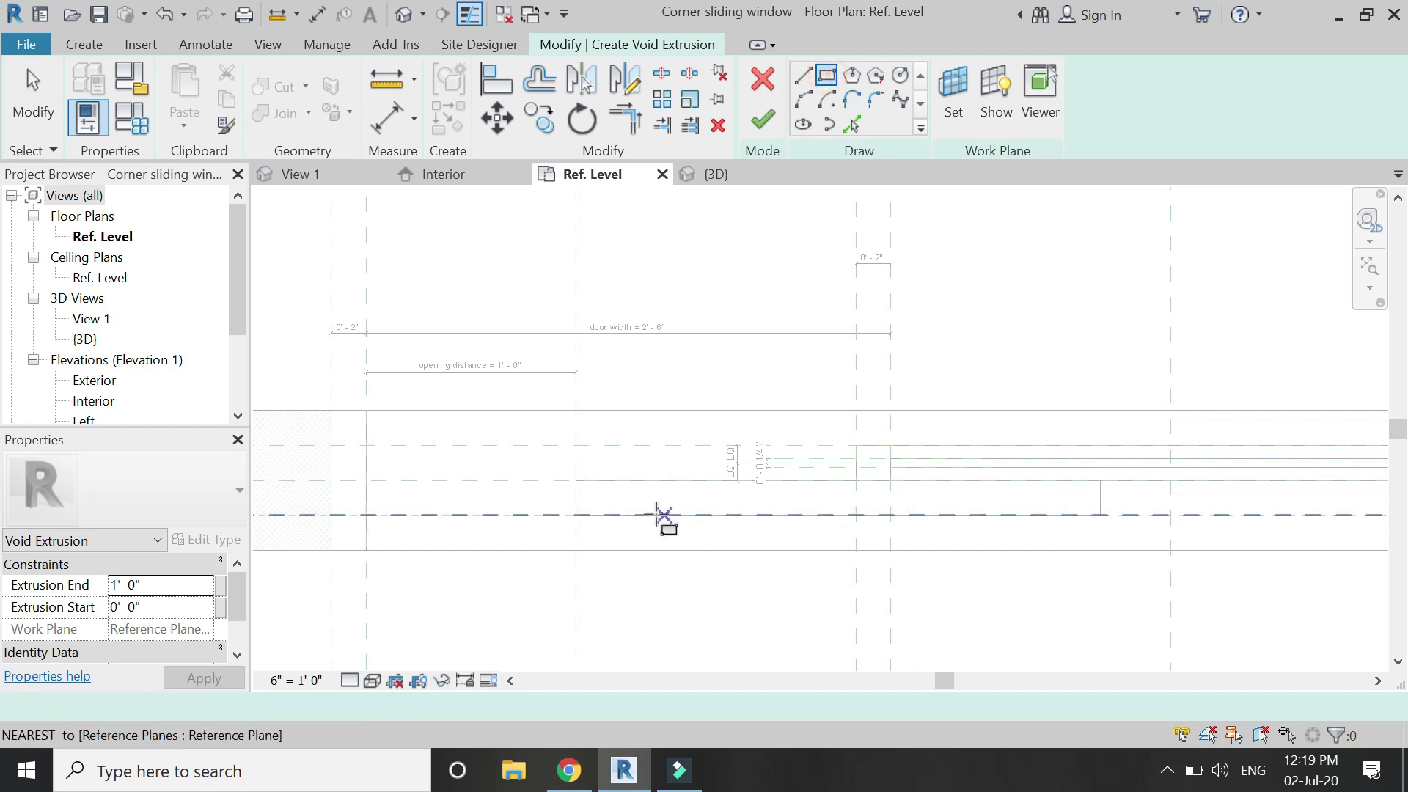
{"action": "left_click", "coordinate": [621, 481]}
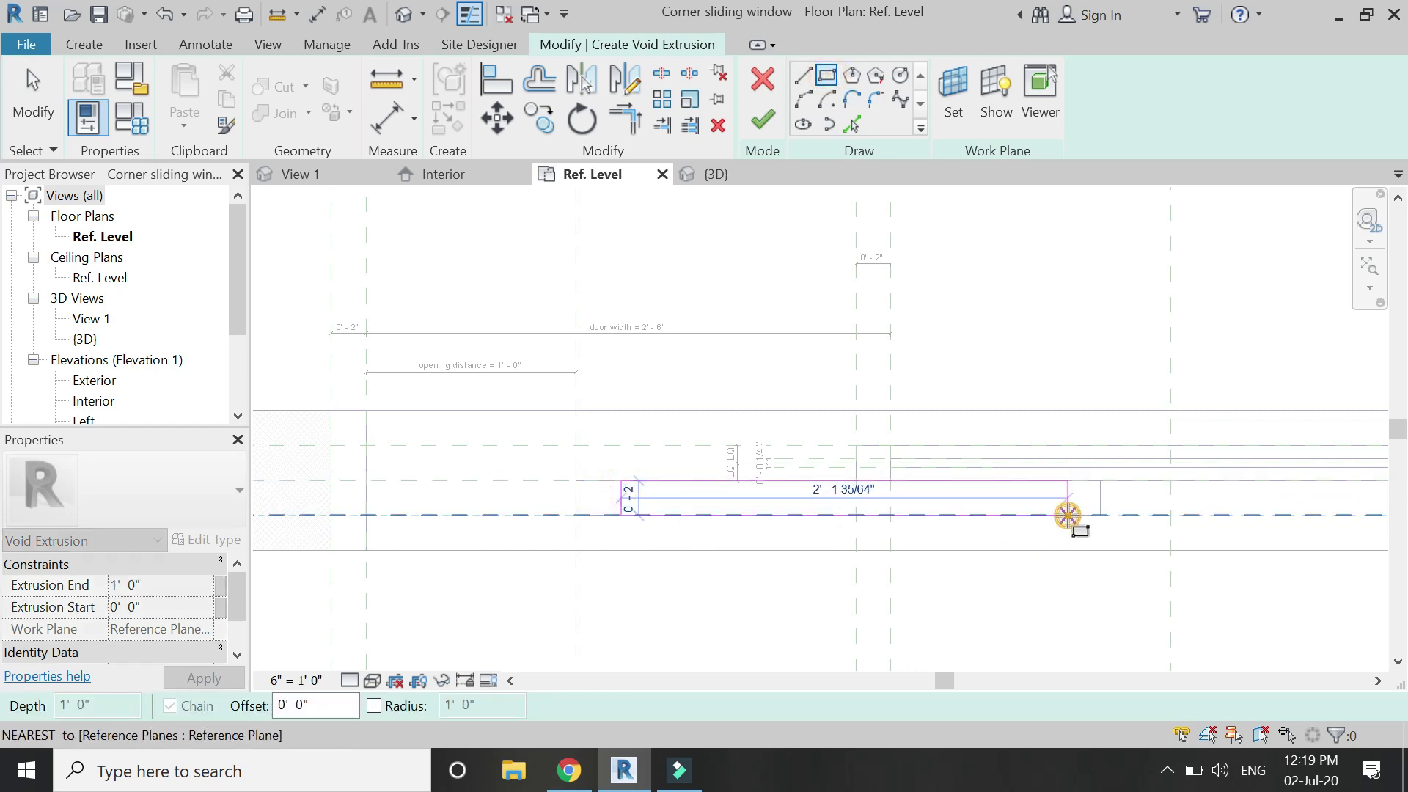
{"action": "left_click", "coordinate": [1068, 515]}
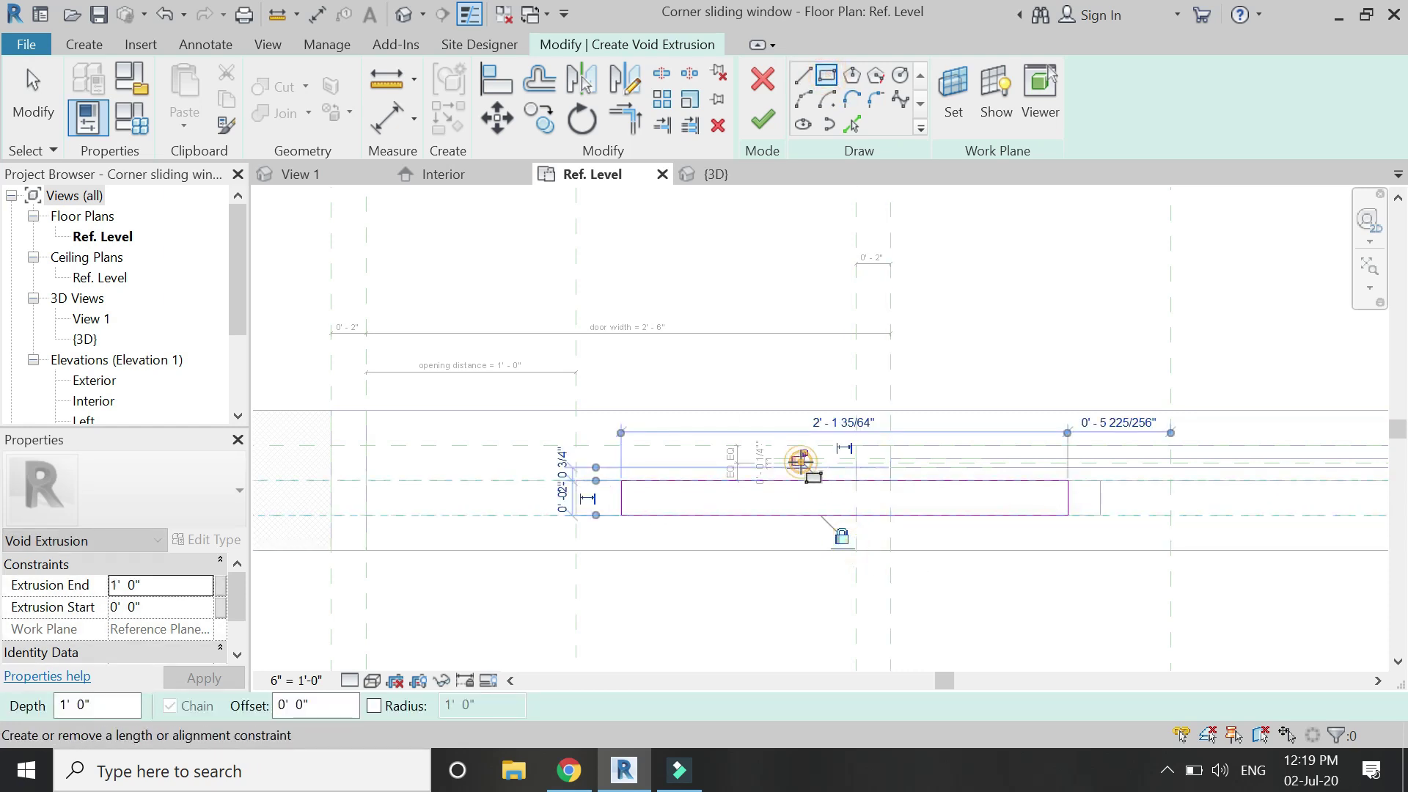
Add aligned dimensions between each end of the sash and the matching end of the void rectangle.
{"action": "left_click", "coordinate": [387, 117]}
{"action": "scroll", "coordinate": [575, 501], "scroll_direction": "up", "scroll_amount": 3}
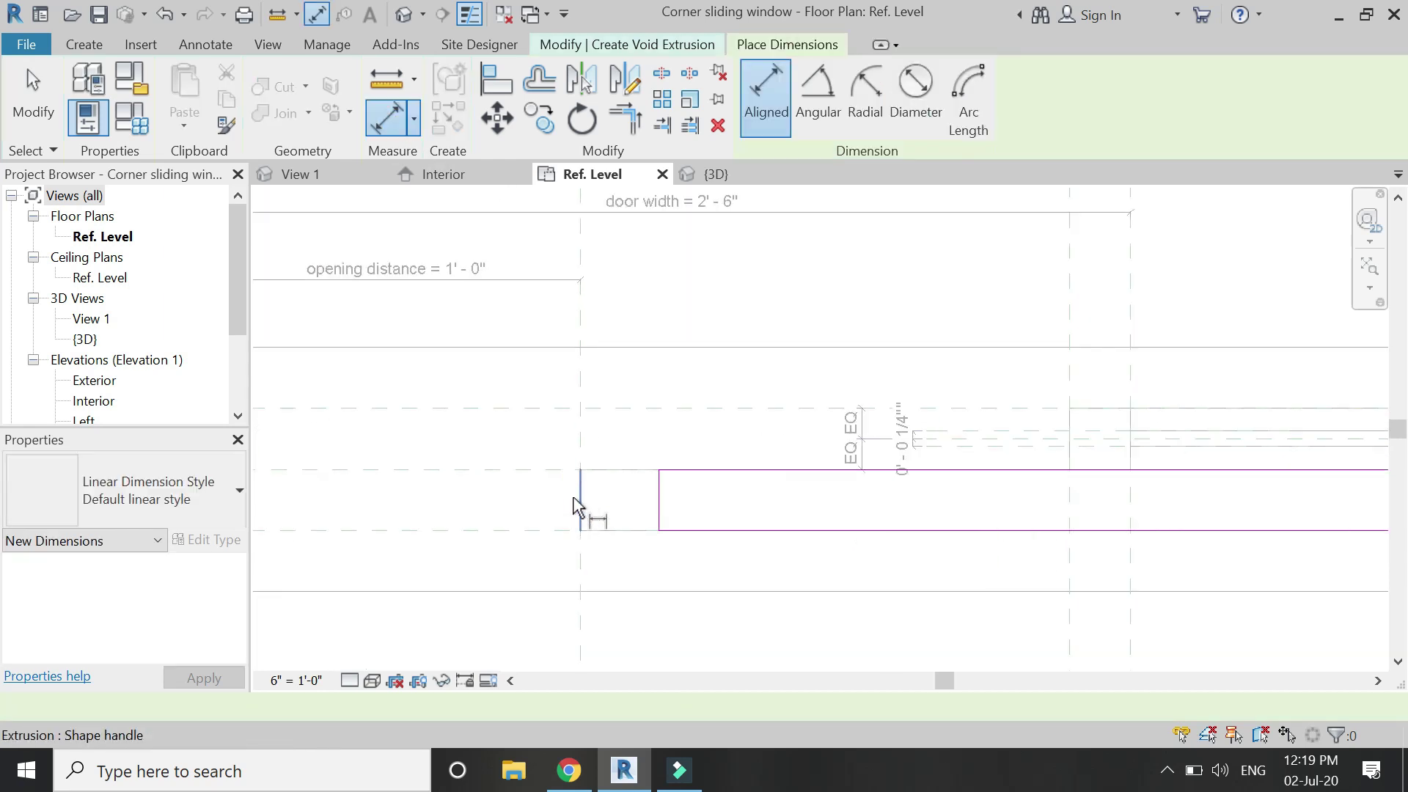
{"action": "left_click", "coordinate": [577, 499]}
{"action": "left_click", "coordinate": [727, 497]}
{"action": "scroll", "coordinate": [573, 525], "scroll_direction": "down", "scroll_amount": 3}
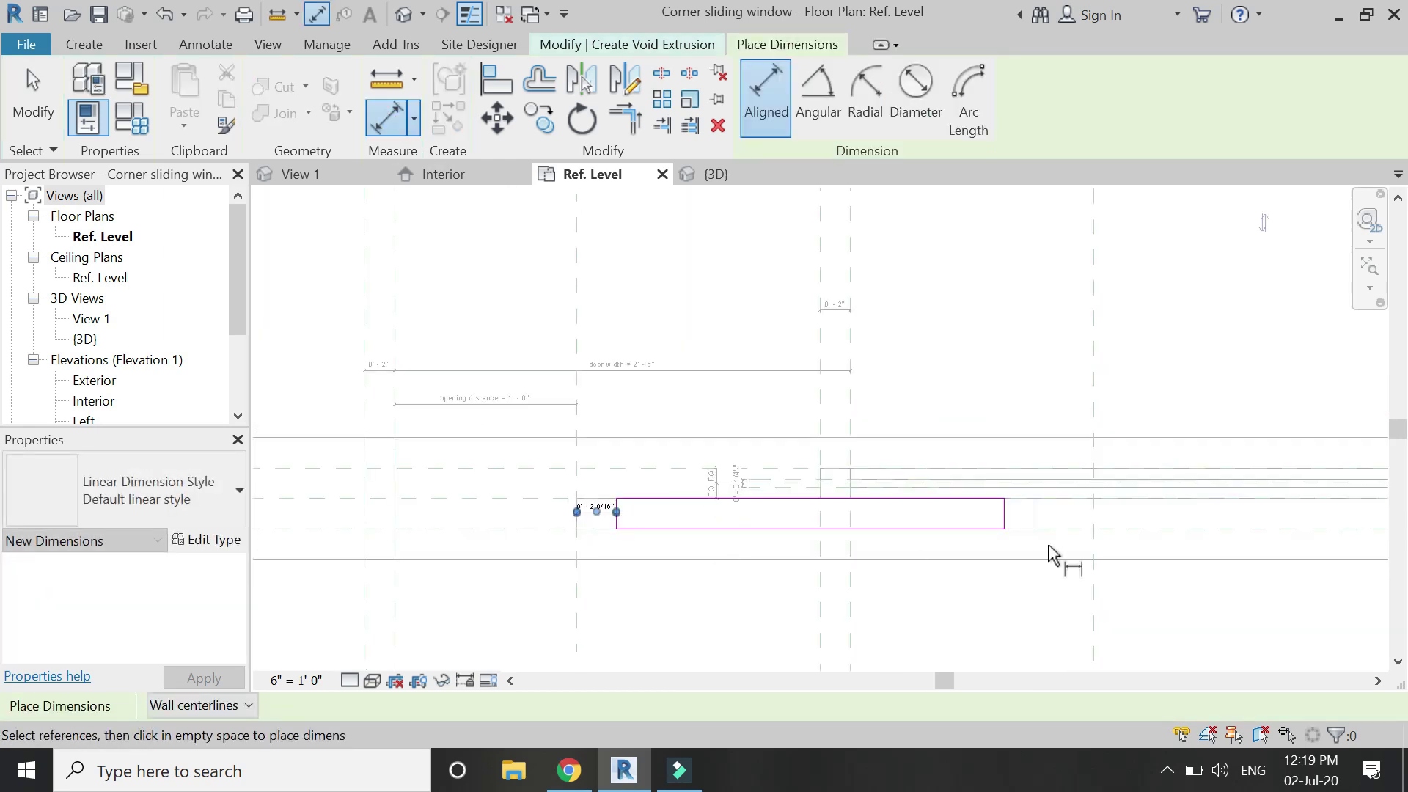
{"action": "scroll", "coordinate": [994, 496], "scroll_direction": "up", "scroll_amount": 2}
{"action": "left_click", "coordinate": [1013, 529]}
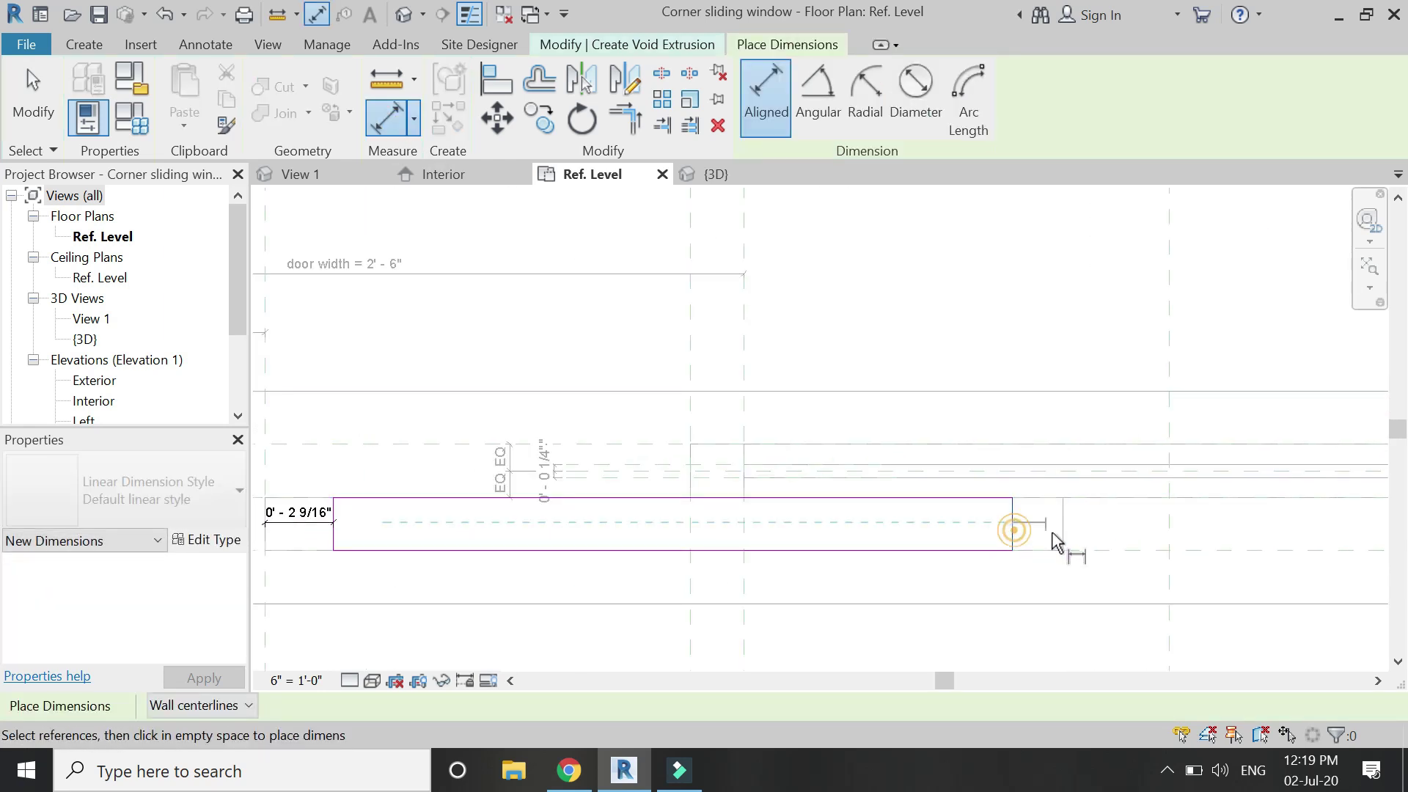
{"action": "left_click", "coordinate": [1102, 531]}
{"action": "key", "text": "Escape"}
Set the gap between the void rectangle and the sash end farthest from the opening distance plane to 2".
{"action": "left_click", "coordinate": [1014, 529]}
{"action": "scroll", "coordinate": [1050, 530], "scroll_direction": "up", "scroll_amount": 2}
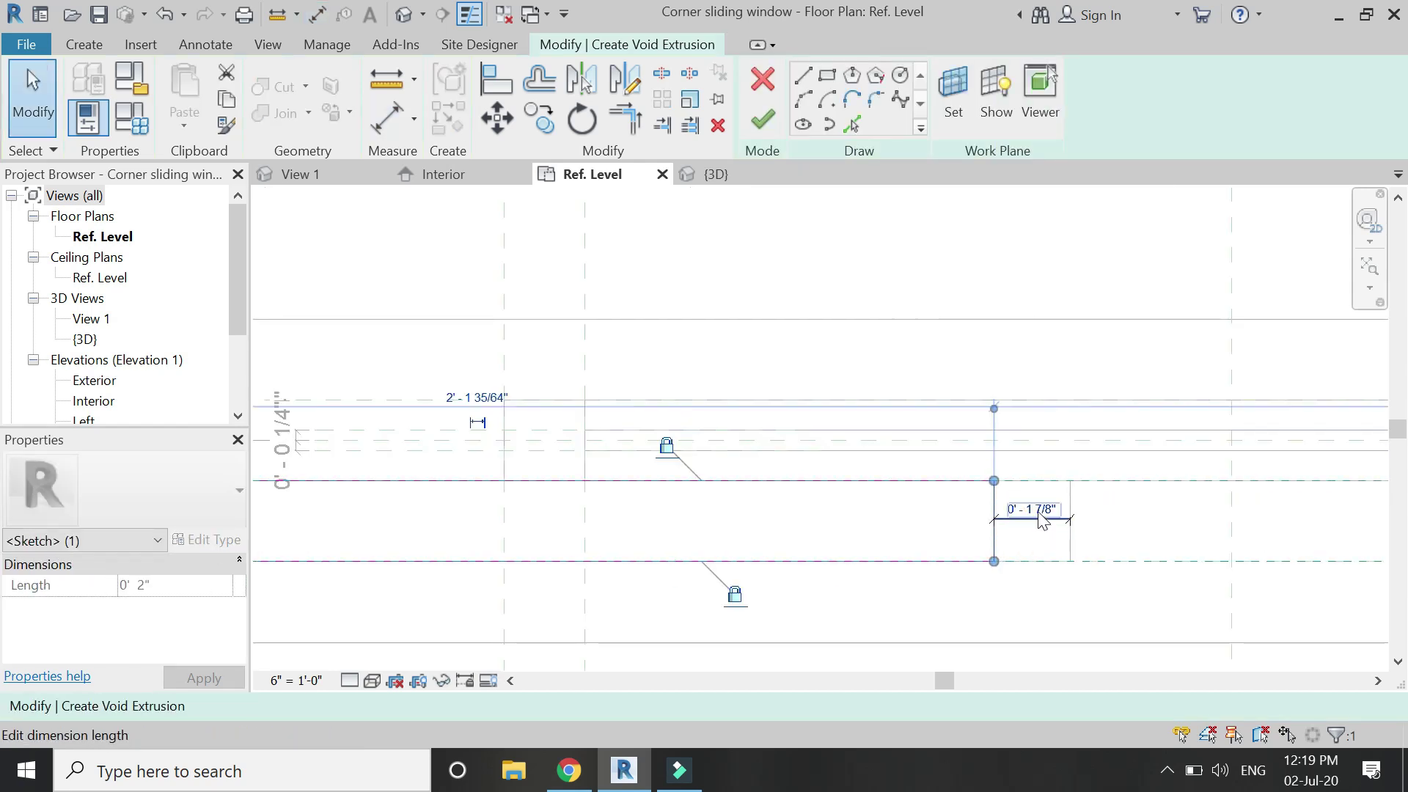
{"action": "type", "text": "2\""}
{"action": "key", "text": "Return"}
{"action": "key", "text": "Escape"}
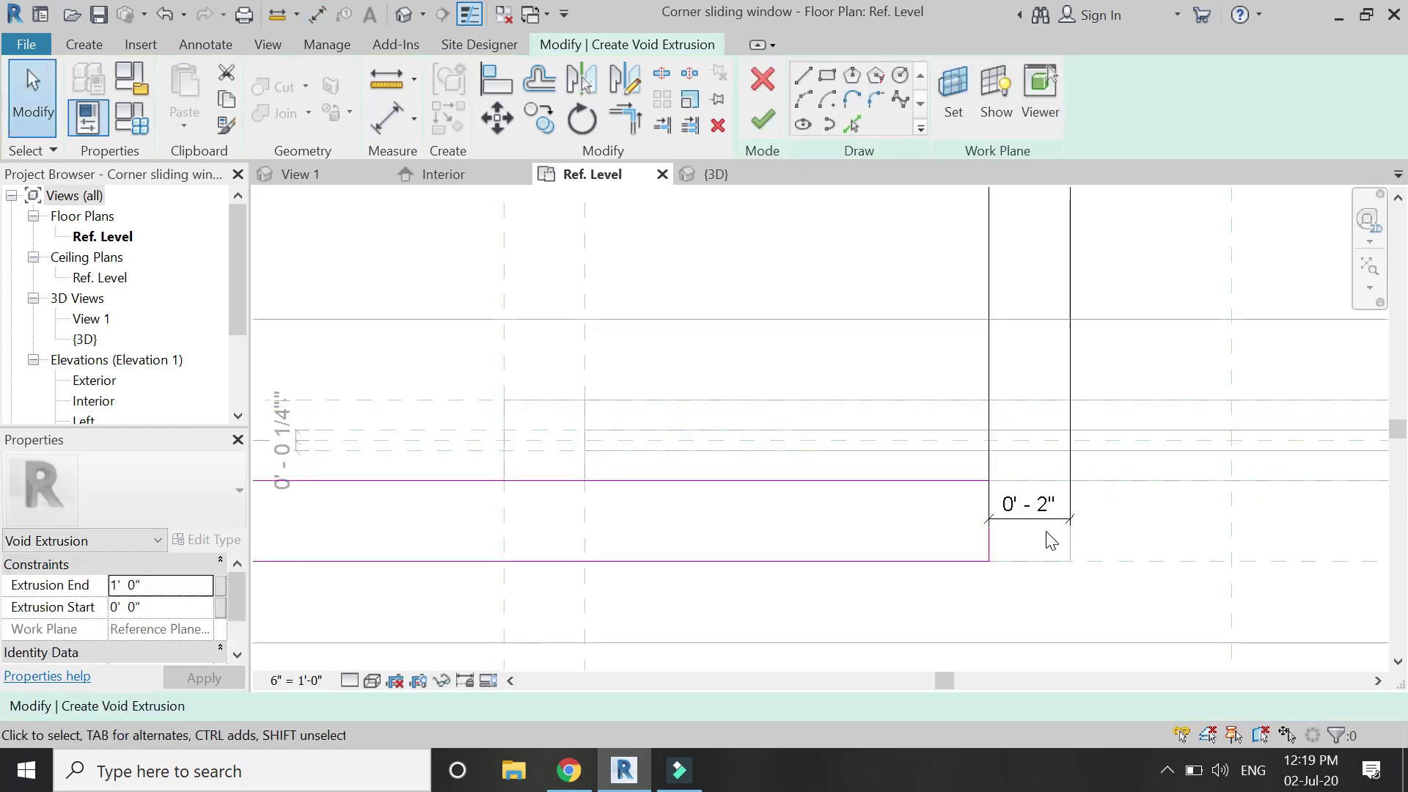
{"action": "scroll", "coordinate": [1047, 540], "scroll_direction": "down", "scroll_amount": 1}
{"action": "left_click", "coordinate": [1054, 536]}
{"action": "scroll", "coordinate": [1054, 514], "scroll_direction": "down", "scroll_amount": 3}
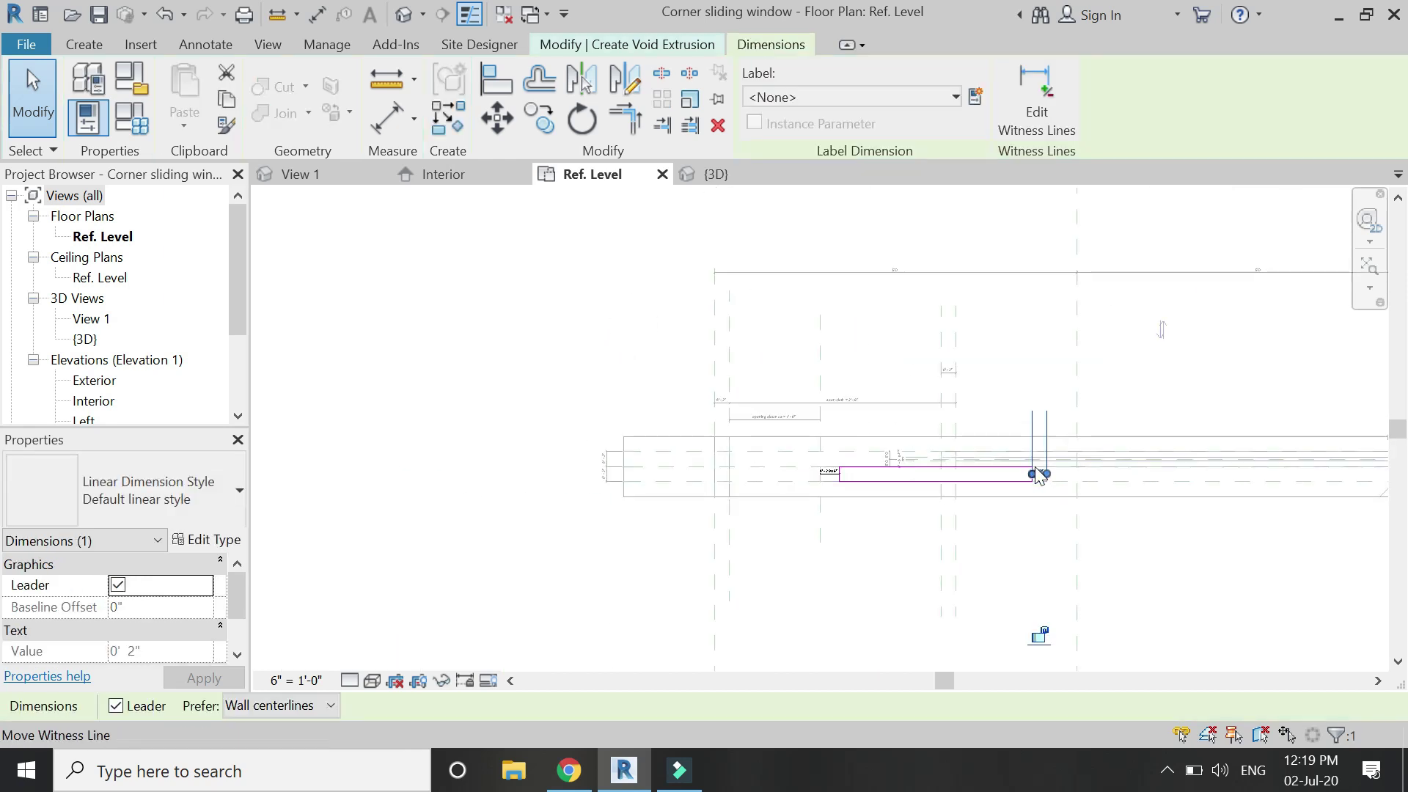
{"action": "key", "text": "Escape"}
Set the gap between the void rectangle and the sash end at the opening distance plane to 2" and lock the dimension.
{"action": "scroll", "coordinate": [820, 464], "scroll_direction": "up", "scroll_amount": 6}
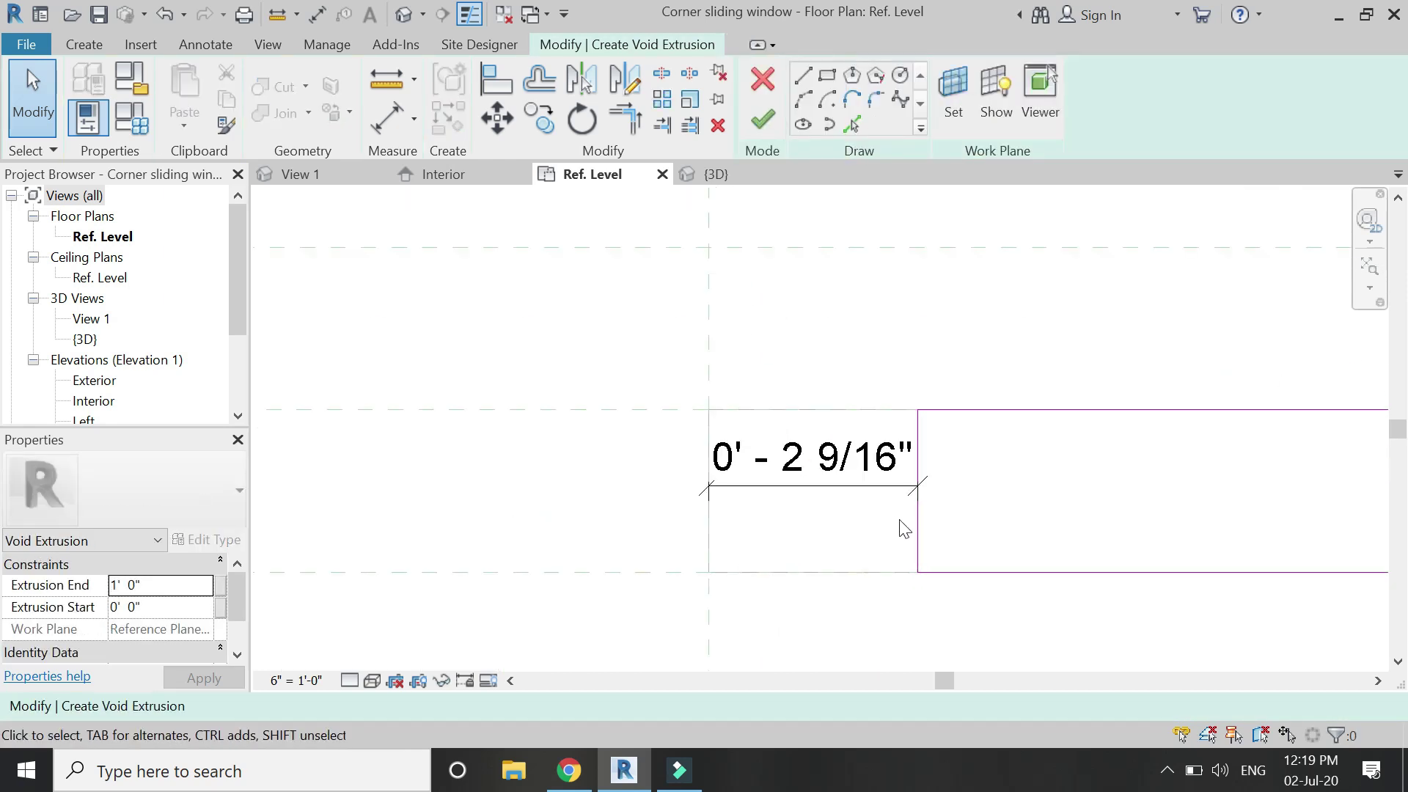
{"action": "left_click", "coordinate": [921, 531]}
{"action": "type", "text": "2''"}
{"action": "key", "text": "Return"}
{"action": "key", "text": "Escape"}
{"action": "left_click", "coordinate": [797, 482]}
{"action": "scroll", "coordinate": [672, 383], "scroll_direction": "down", "scroll_amount": 5}
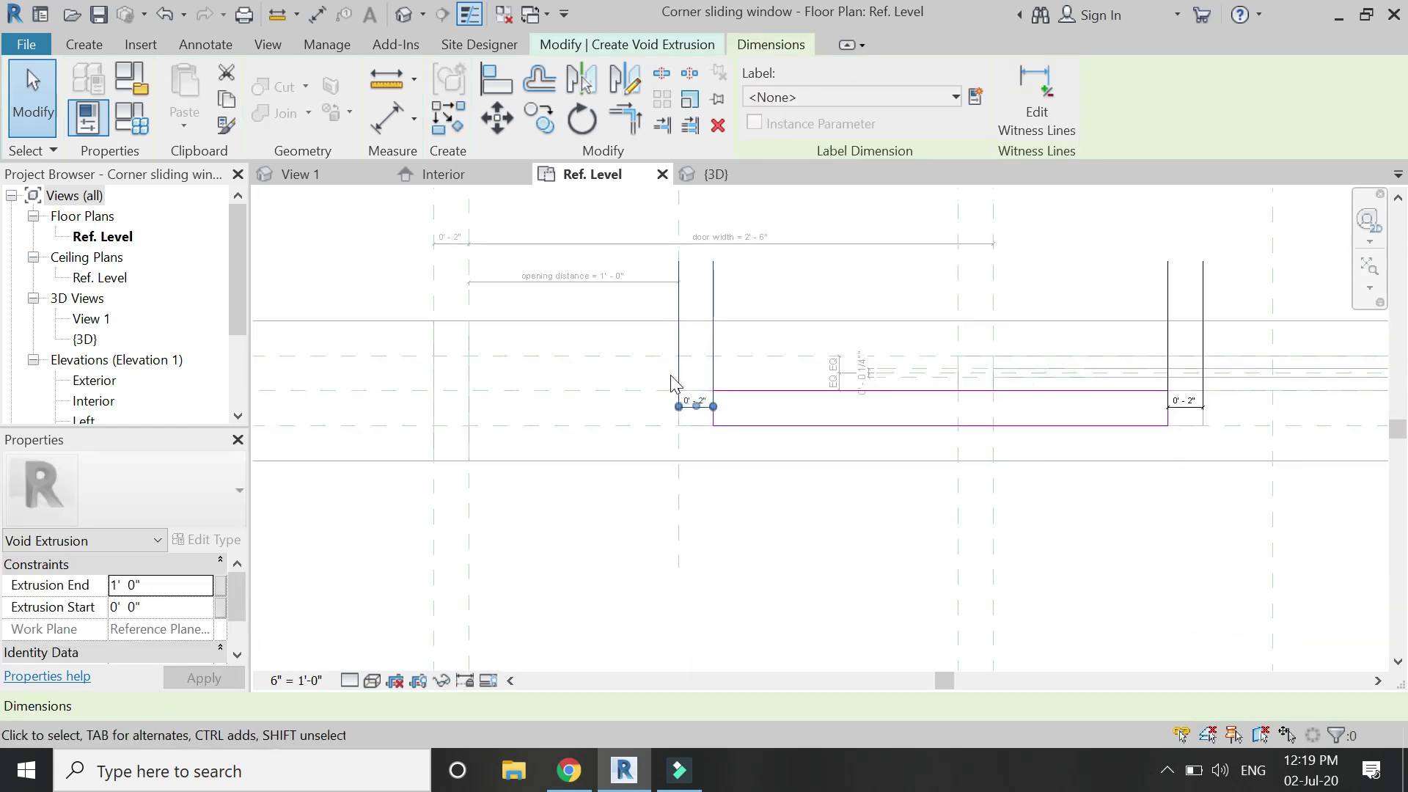
{"action": "scroll", "coordinate": [675, 383], "scroll_direction": "down", "scroll_amount": 2}
{"action": "left_click", "coordinate": [690, 644]}
{"action": "scroll", "coordinate": [784, 433], "scroll_direction": "up", "scroll_amount": 2}
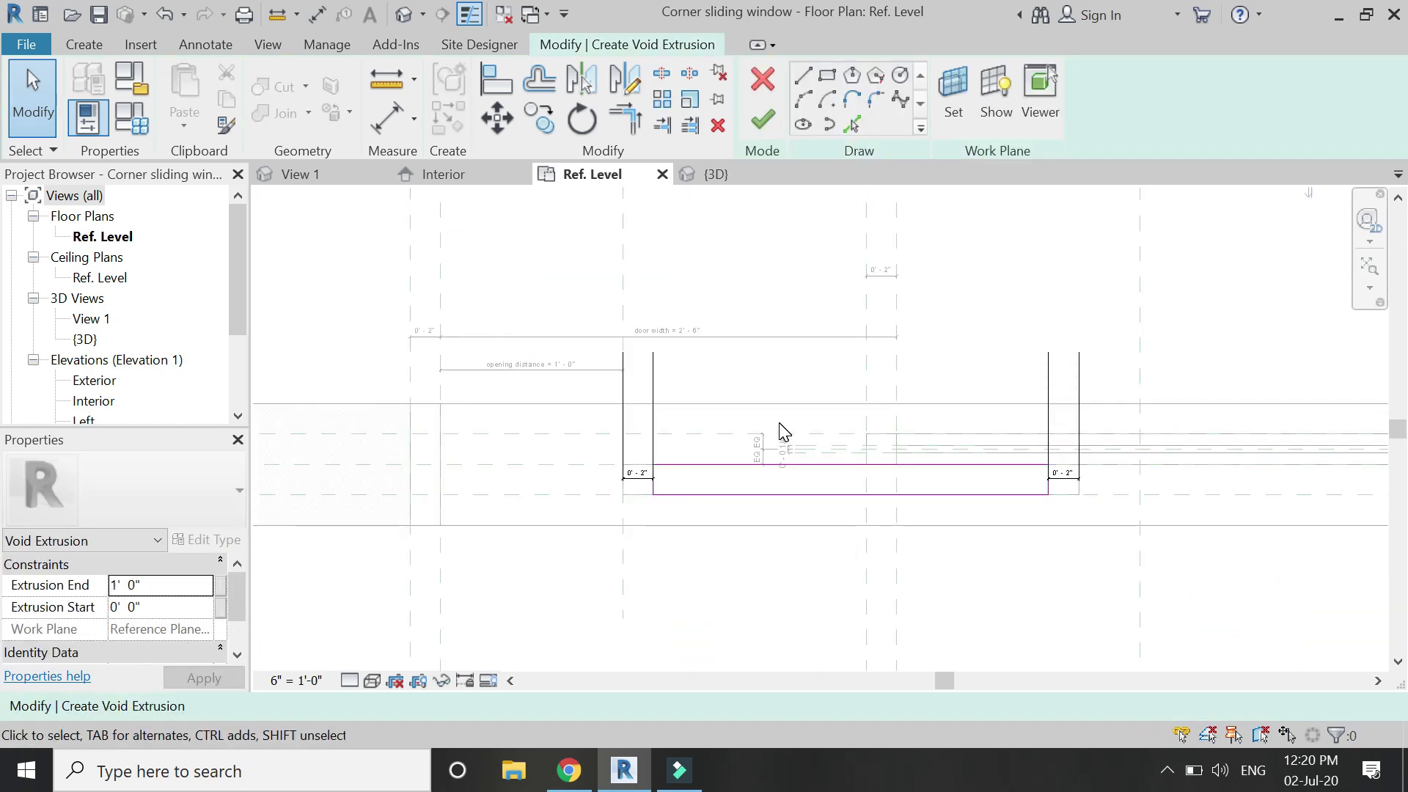
Finish the void extrusion and, in the Interior elevation, stretch it to the sash's inner reference planes, from 0' 4" to 7' 8".
{"action": "left_click", "coordinate": [762, 121]}
{"action": "left_click", "coordinate": [477, 174]}
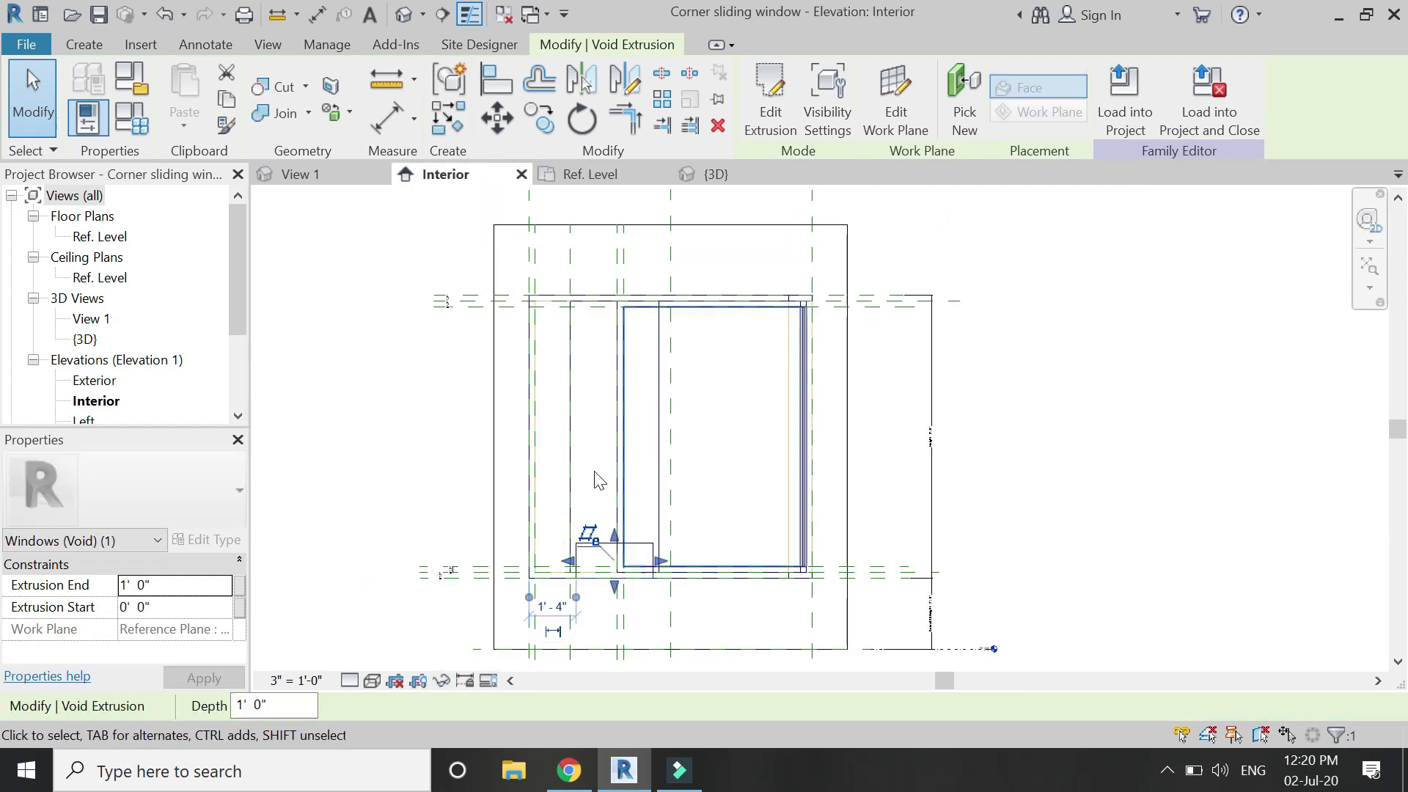
{"action": "scroll", "coordinate": [600, 480], "scroll_direction": "up", "scroll_amount": 2}
{"action": "left_click_drag", "start_coordinate": [630, 580], "coordinate": [642, 433]}
{"action": "left_click_drag", "start_coordinate": [622, 311], "coordinate": [620, 274]}
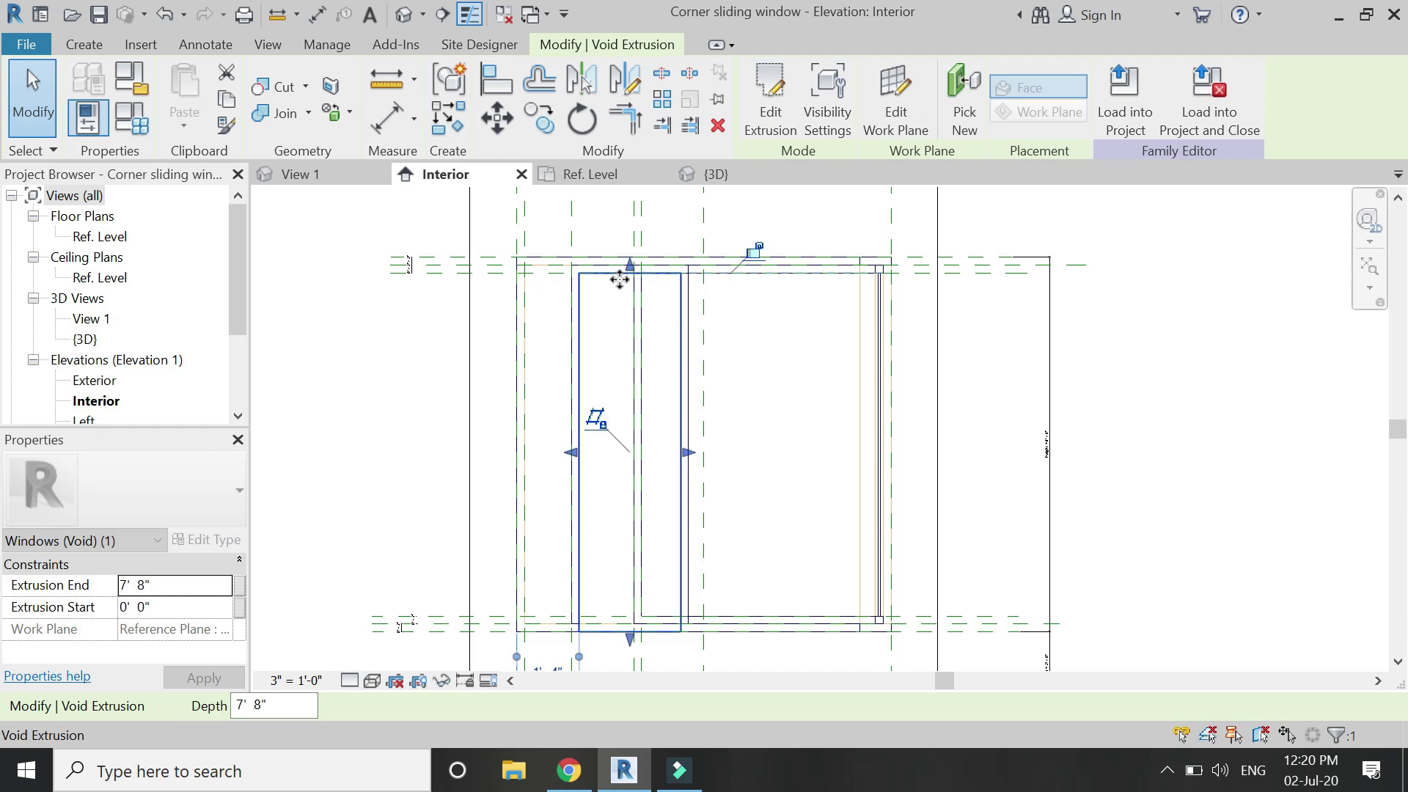
{"action": "scroll", "coordinate": [634, 663], "scroll_direction": "up", "scroll_amount": 3}
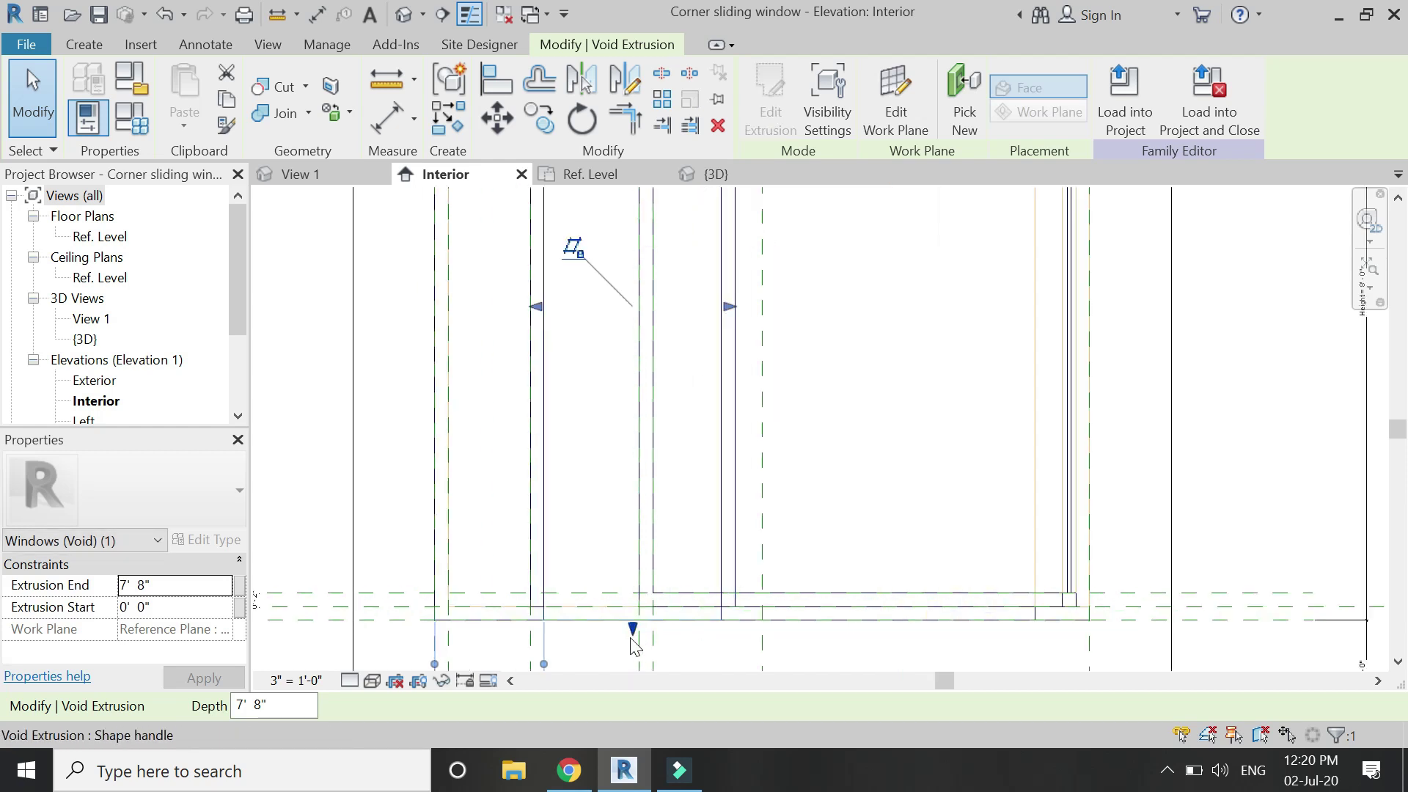
{"action": "left_click_drag", "start_coordinate": [639, 630], "coordinate": [637, 581]}
{"action": "scroll", "coordinate": [755, 606], "scroll_direction": "down", "scroll_amount": 4}
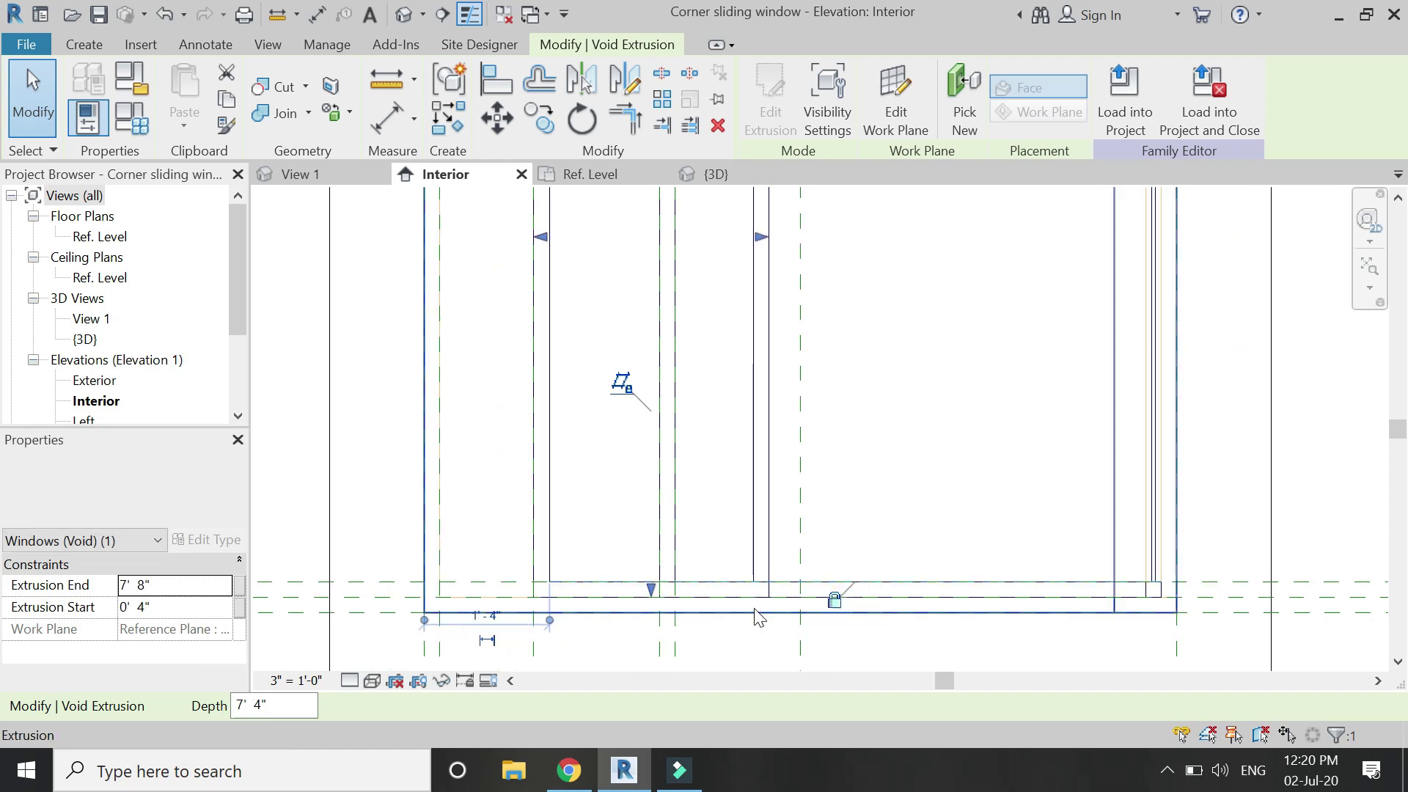
{"action": "left_click", "coordinate": [672, 625]}
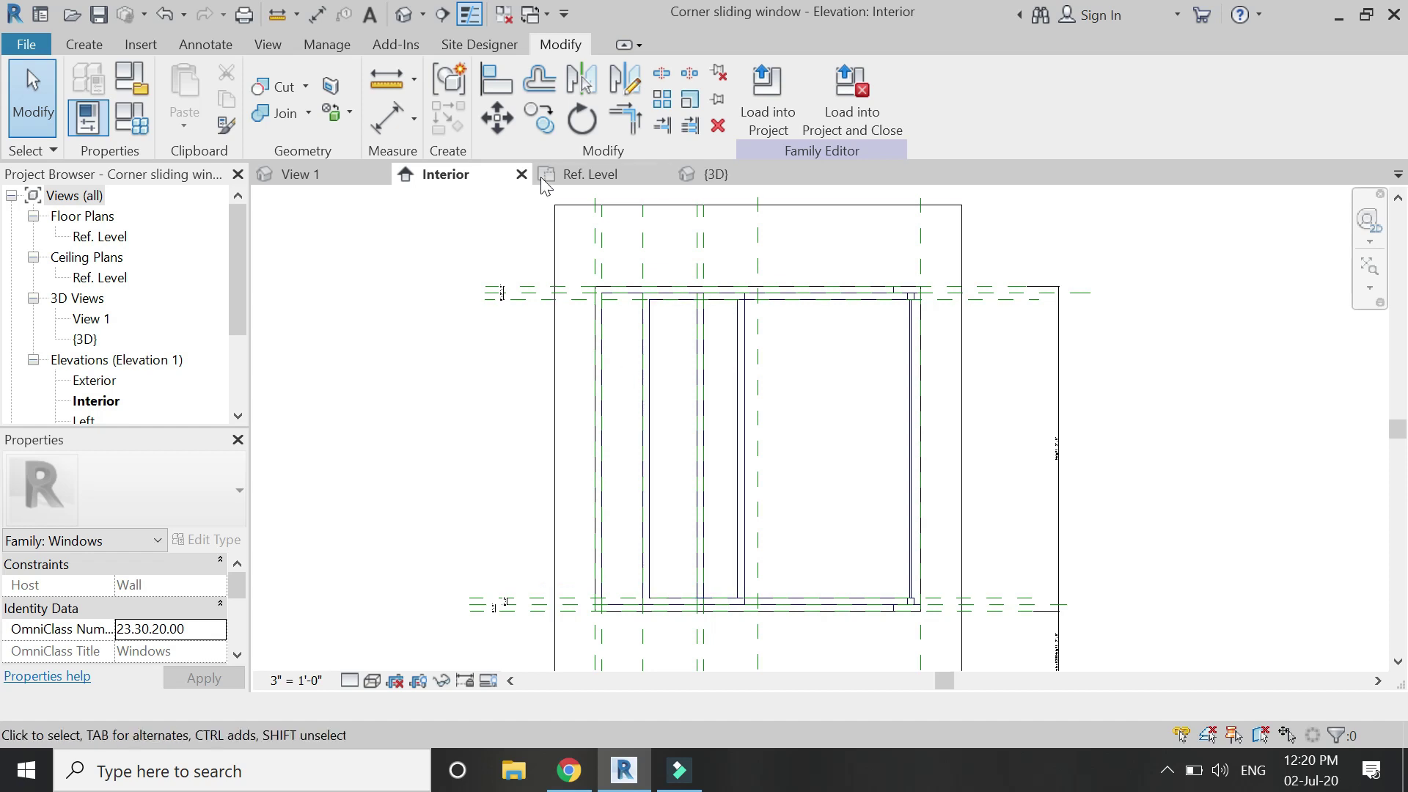
In the Ref. Level plan, draw a reference plane lengthwise through the middle of the new sash.
{"action": "left_click", "coordinate": [593, 174]}
{"action": "key", "text": "r"}
{"action": "key", "text": "p"}
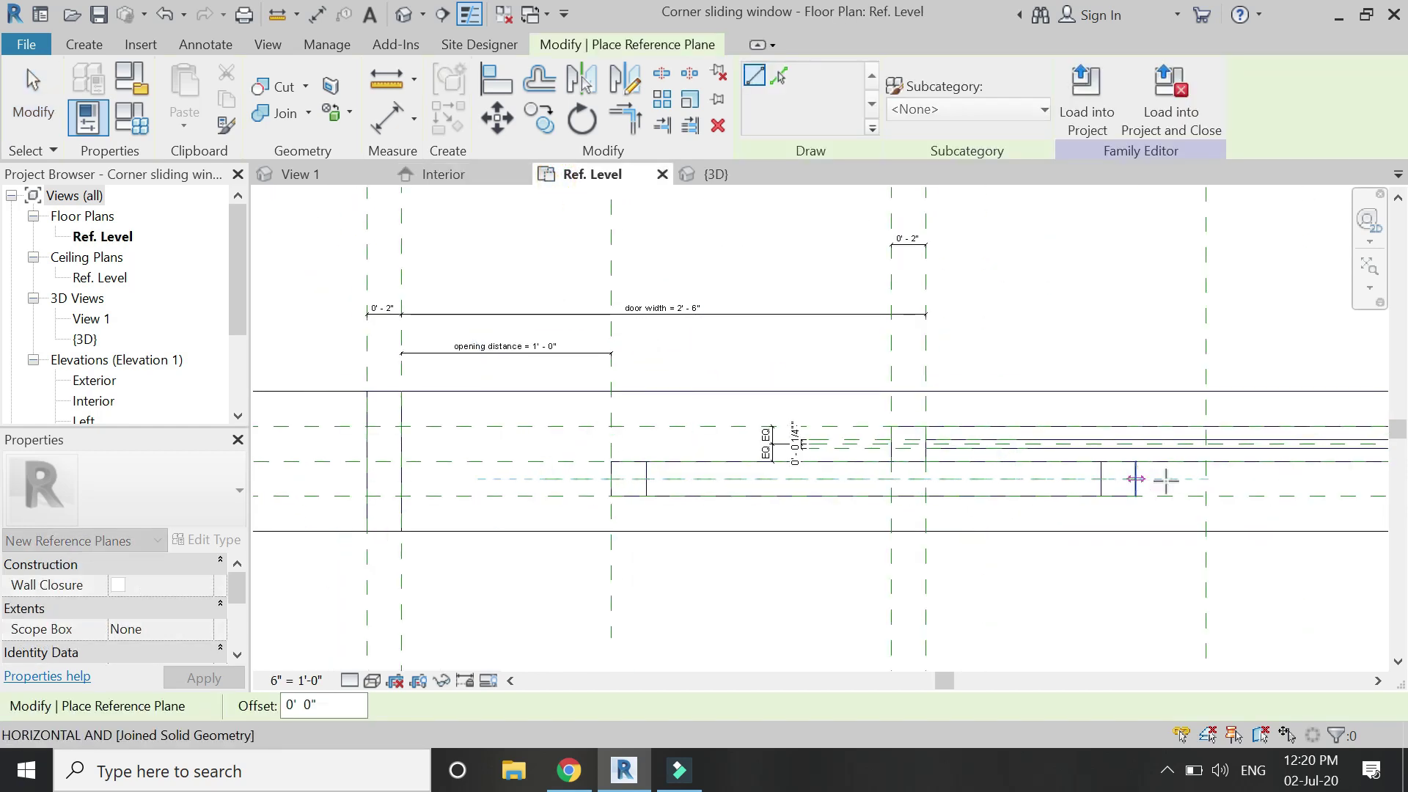
Dimension the middle reference plane against the sash's two face planes and make the spacing equal.
{"action": "key", "text": "d"}
{"action": "key", "text": "i"}
{"action": "scroll", "coordinate": [582, 513], "scroll_direction": "up", "scroll_amount": 4}
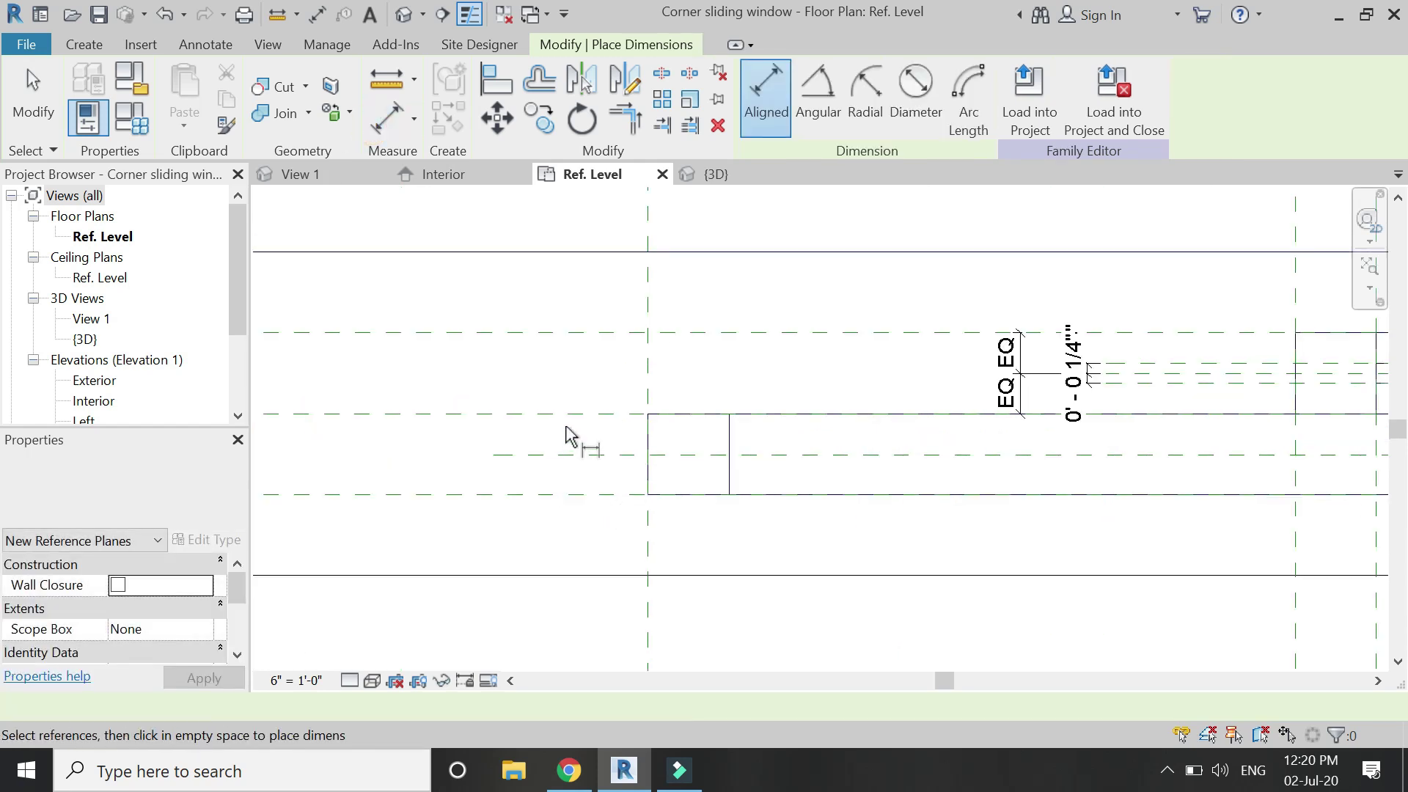
{"action": "left_click", "coordinate": [566, 413]}
{"action": "left_click", "coordinate": [566, 455]}
{"action": "left_click", "coordinate": [550, 495]}
{"action": "left_click", "coordinate": [457, 542]}
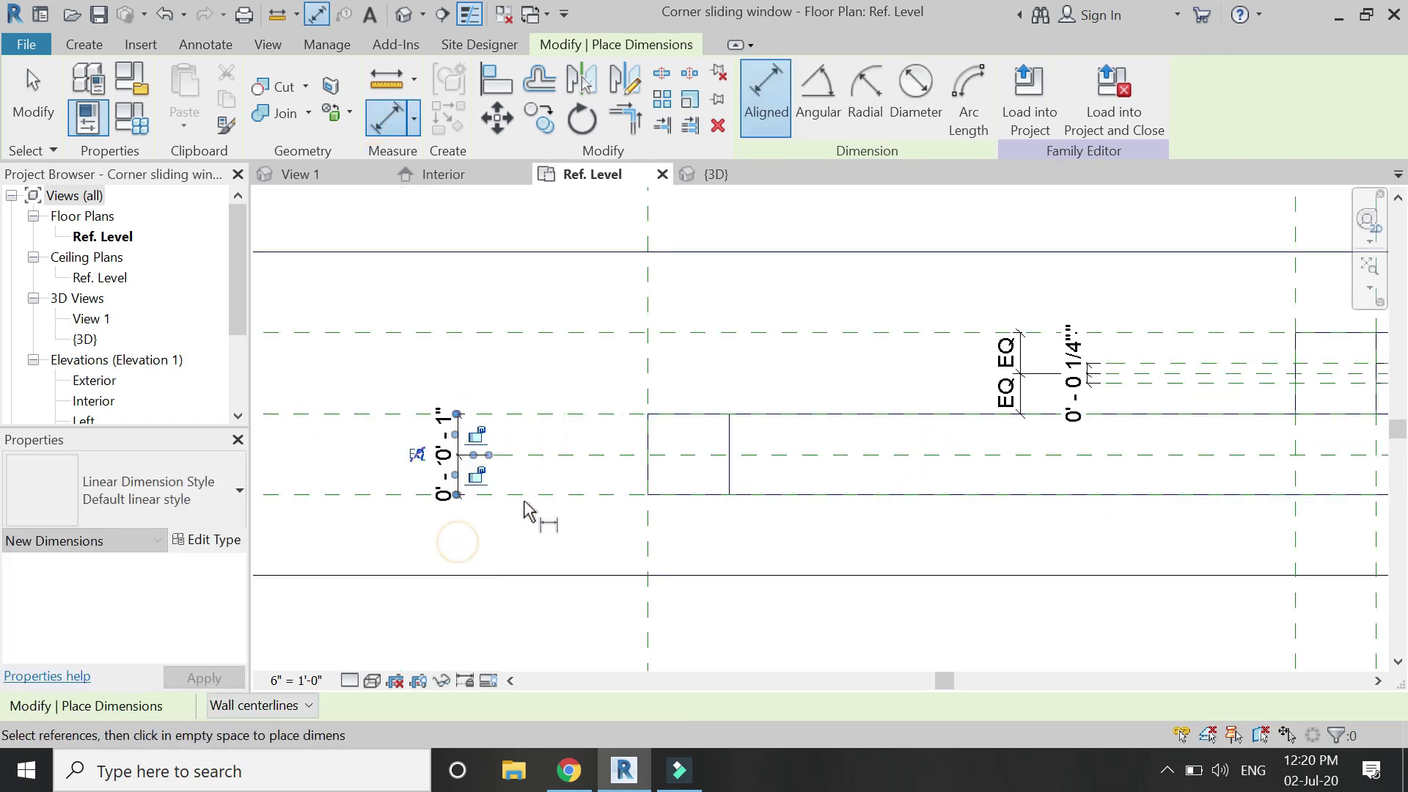
{"action": "left_click", "coordinate": [415, 455]}
{"action": "key", "text": "Escape"}
{"action": "key", "text": "Escape"}
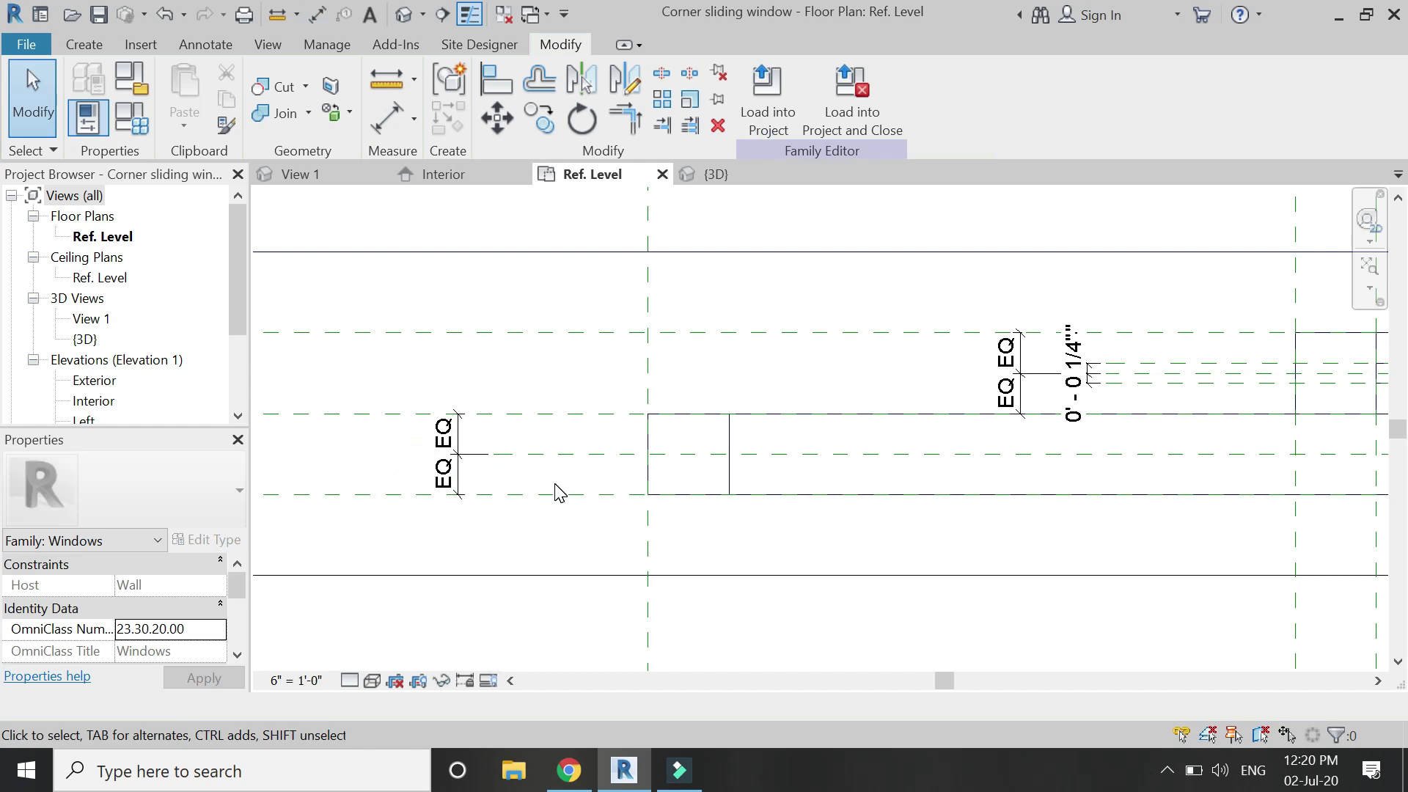
Draw two reference planes parallel to the sash's centre plane, one on each side, about 1/4" from it.
{"action": "scroll", "coordinate": [564, 438], "scroll_direction": "up", "scroll_amount": 2}
{"action": "key", "text": "r"}
{"action": "key", "text": "p"}
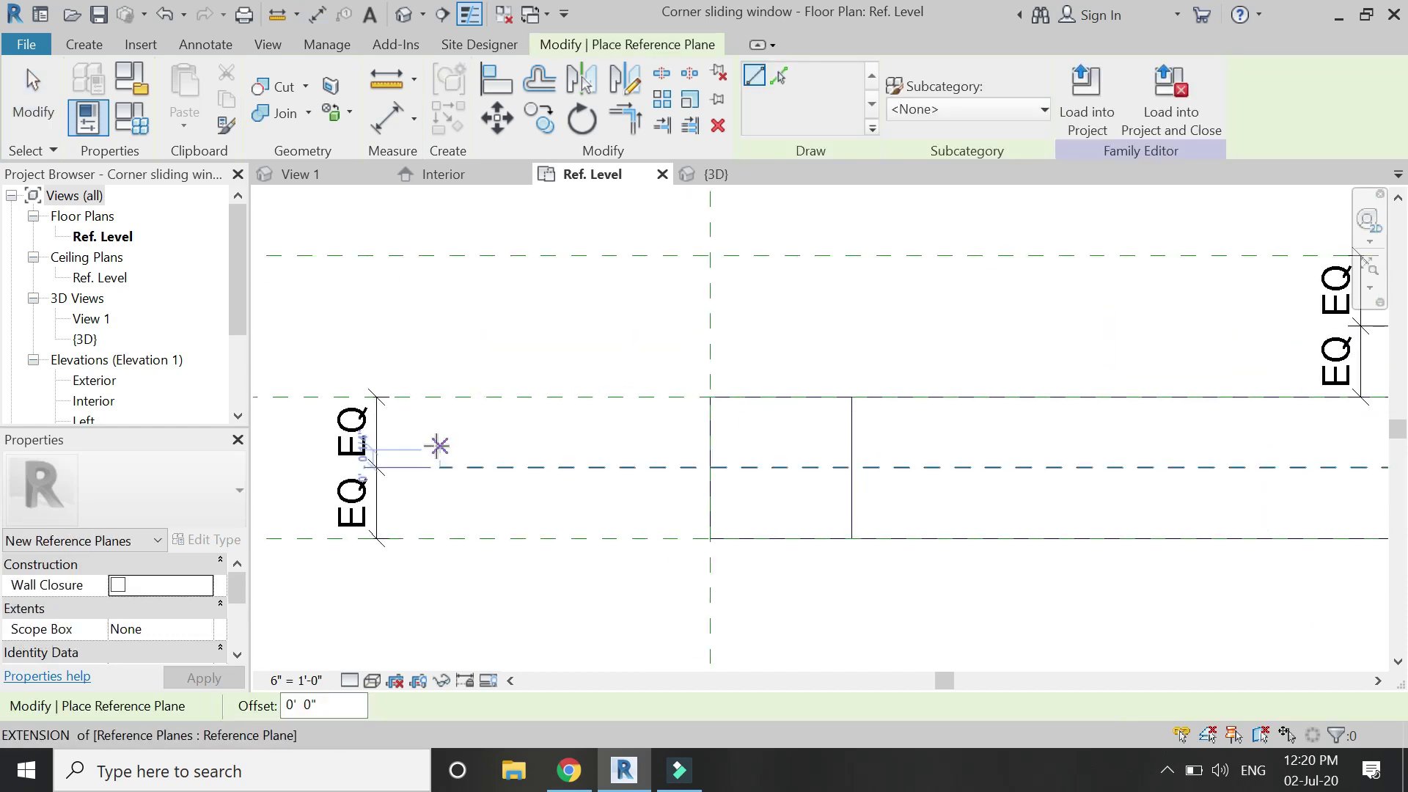
{"action": "left_click", "coordinate": [439, 445]}
{"action": "left_click", "coordinate": [1123, 449]}
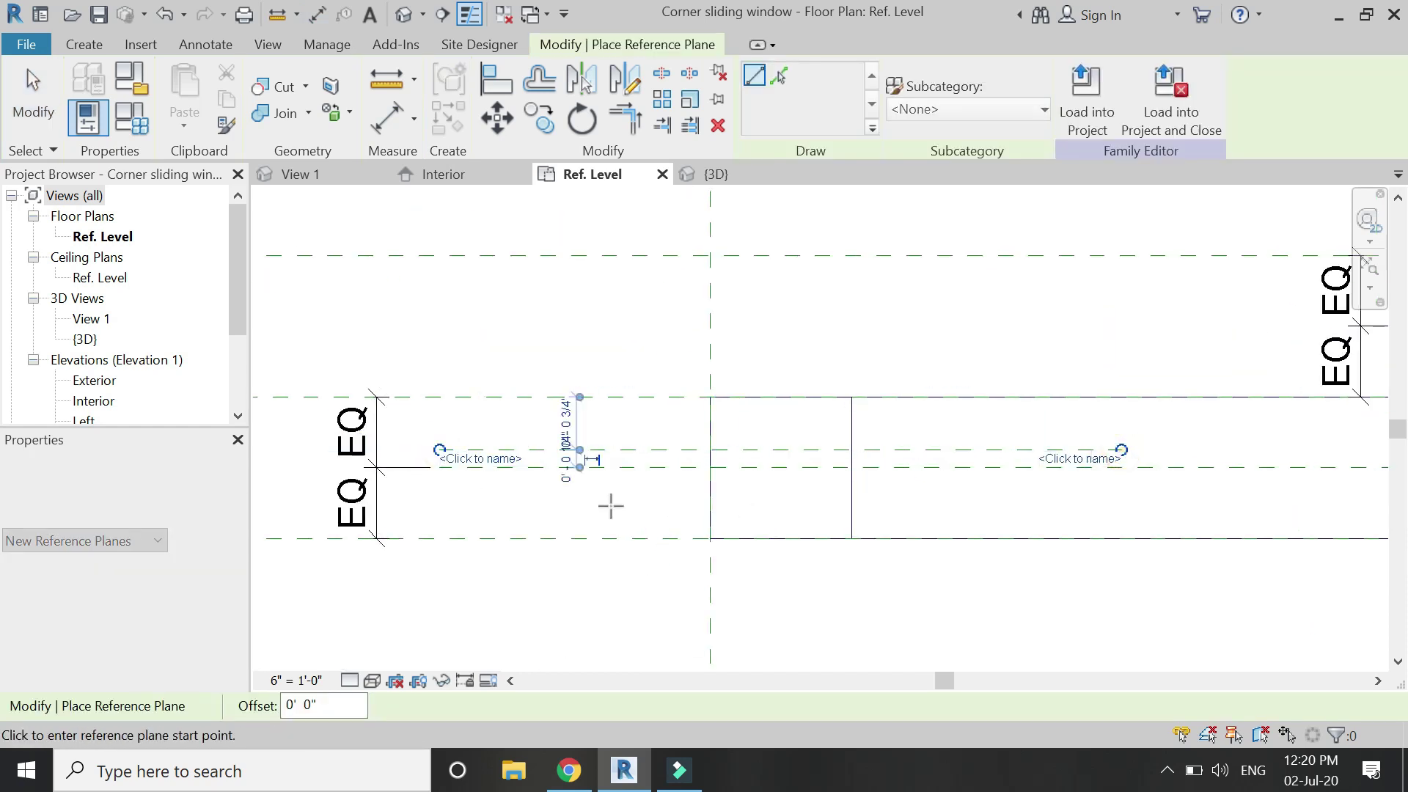
{"action": "left_click", "coordinate": [440, 486]}
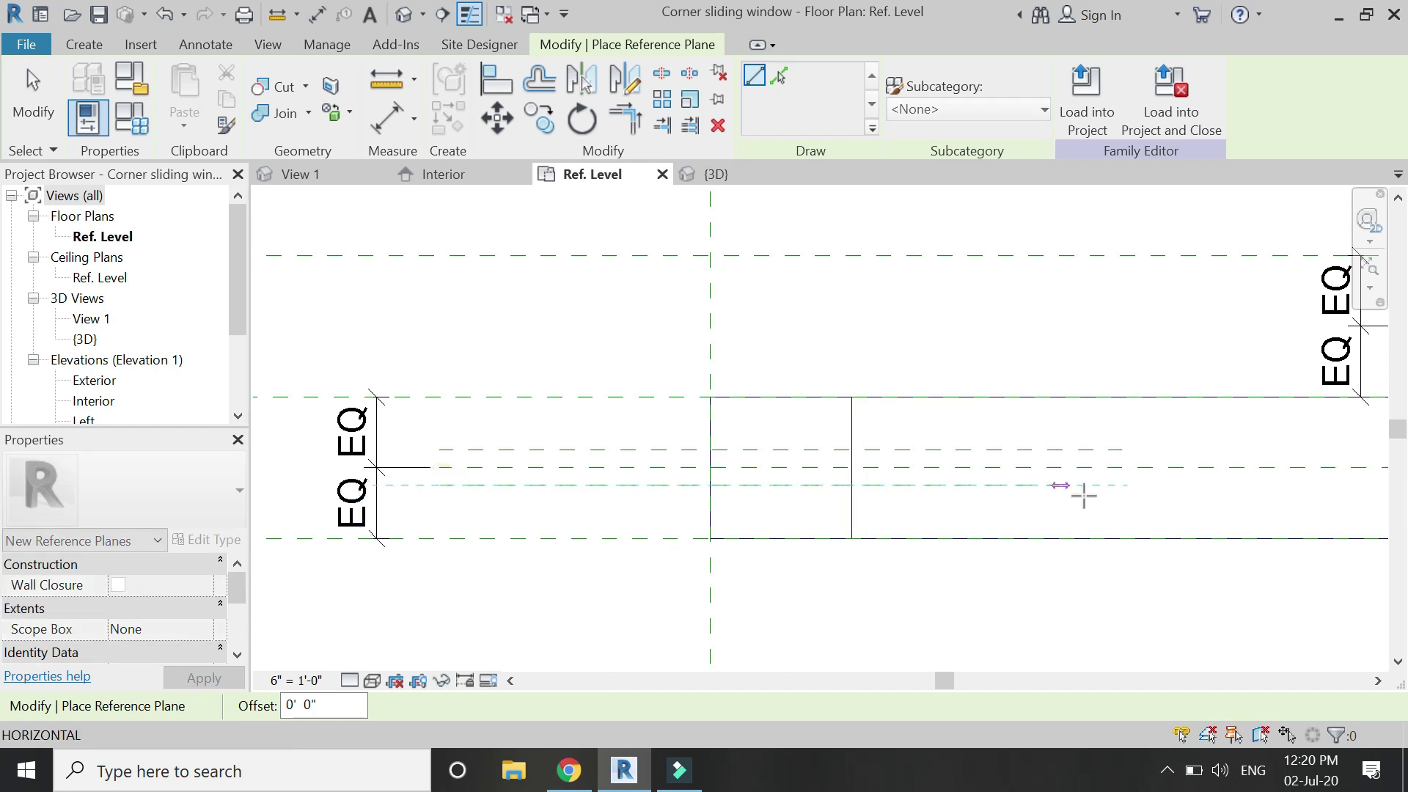
{"action": "left_click", "coordinate": [1122, 487]}
Add an aligned dimension between the upper offset plane and the sash's centre plane, and lock it.
{"action": "key", "text": "d"}
{"action": "key", "text": "i"}
{"action": "scroll", "coordinate": [533, 423], "scroll_direction": "up", "scroll_amount": 2}
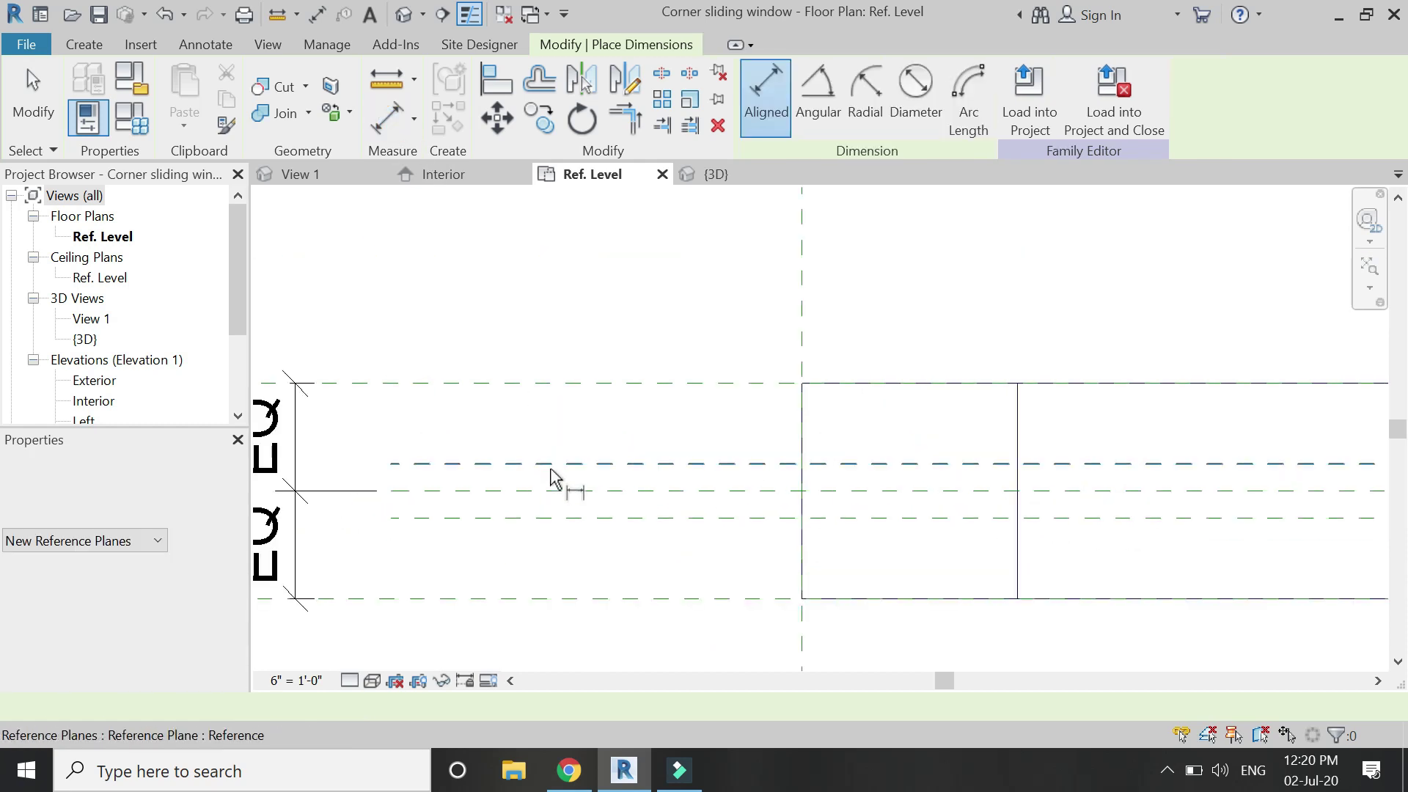
{"action": "left_click", "coordinate": [549, 465]}
{"action": "left_click", "coordinate": [550, 490]}
{"action": "left_click", "coordinate": [446, 416]}
{"action": "left_click", "coordinate": [493, 475]}
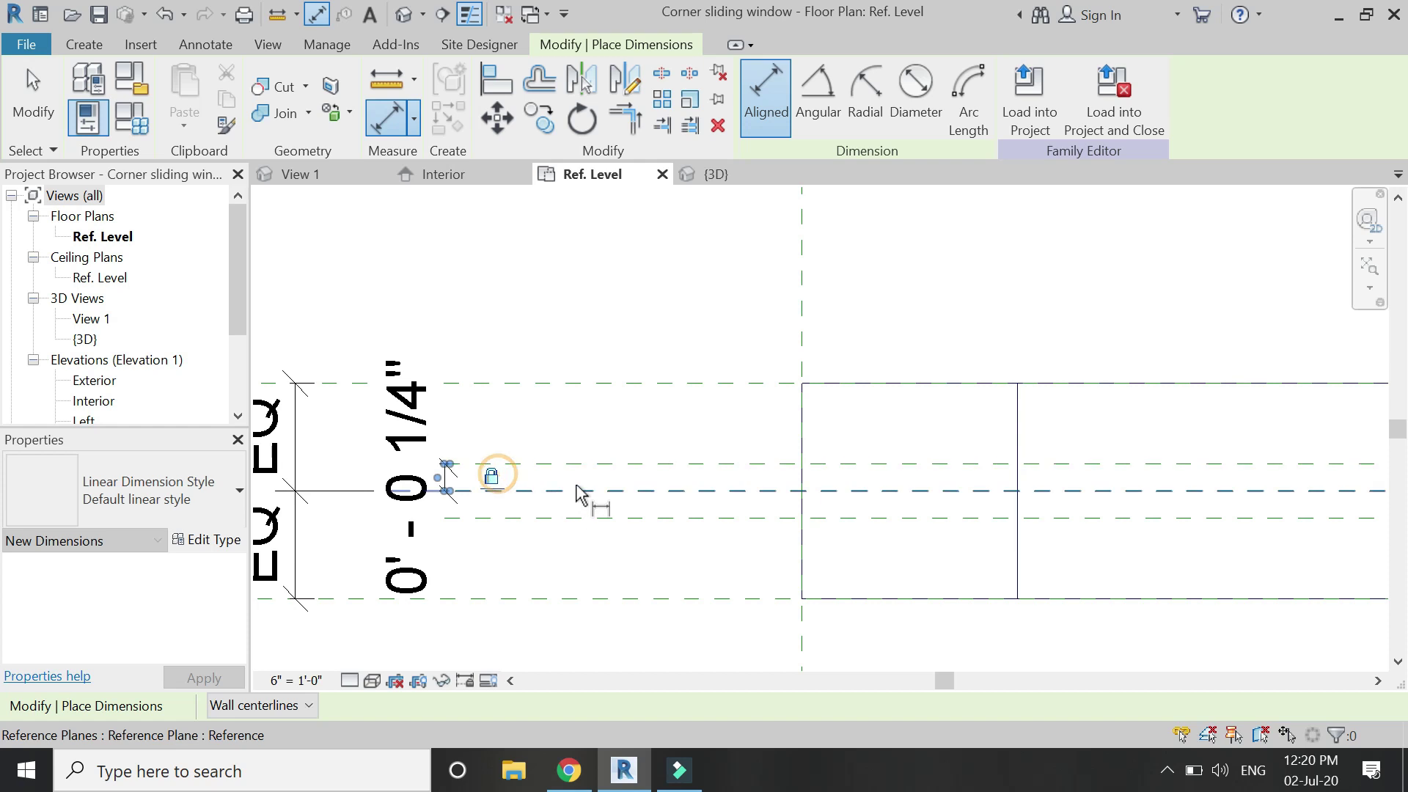
Dimension the gap between the sash's centre plane and the lower offset plane, lock it, and end the dimensioning.
{"action": "left_click", "coordinate": [577, 491]}
{"action": "left_click", "coordinate": [575, 518]}
{"action": "left_click", "coordinate": [520, 575]}
{"action": "left_click", "coordinate": [567, 506]}
{"action": "scroll", "coordinate": [371, 511], "scroll_direction": "down", "scroll_amount": 3}
{"action": "scroll", "coordinate": [371, 506], "scroll_direction": "down", "scroll_amount": 2}
{"action": "scroll", "coordinate": [628, 495], "scroll_direction": "up", "scroll_amount": 1}
{"action": "key", "text": "Escape"}
Create an extrusion from a 2' 2" long rectangle between the two offset planes inside the sash, with all four sides locked.
{"action": "left_click", "coordinate": [106, 50]}
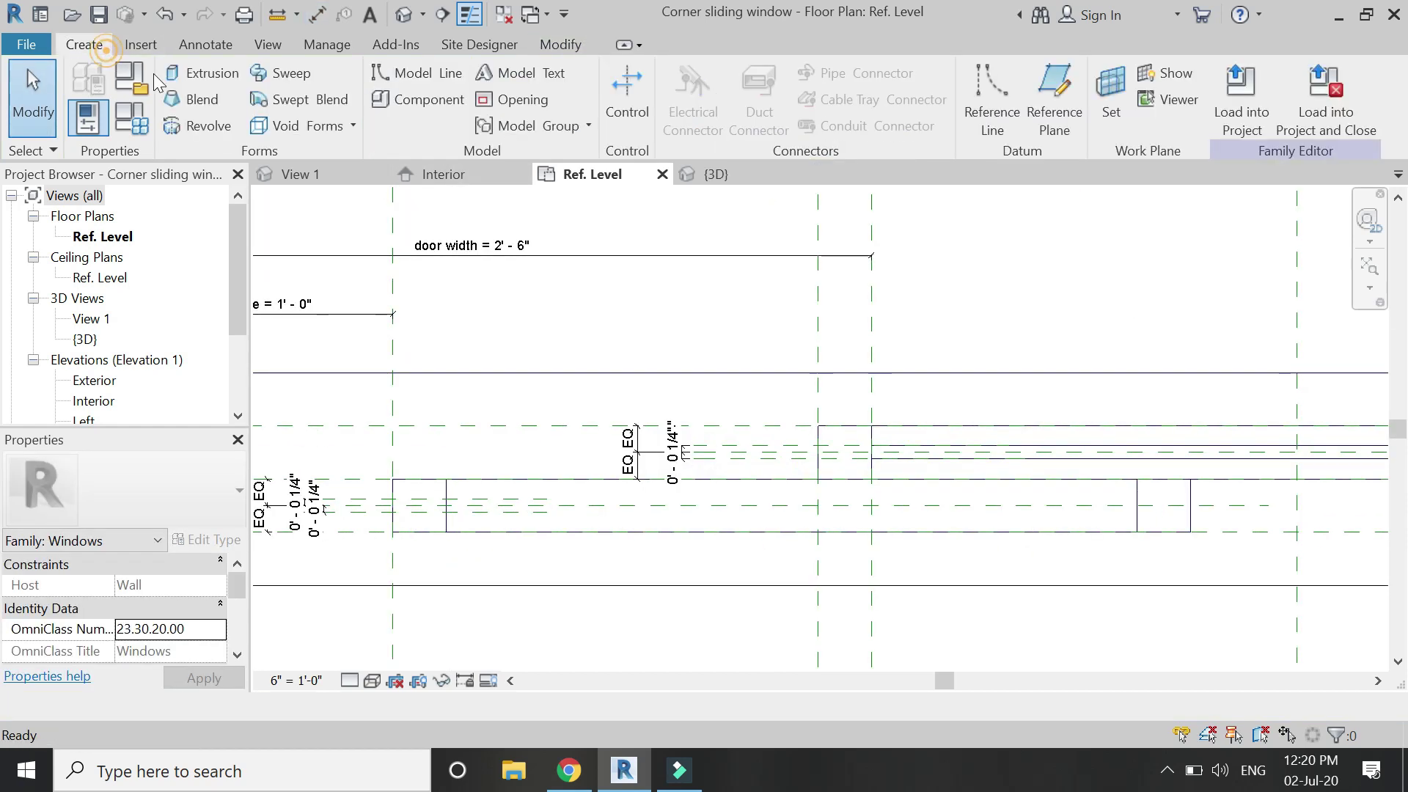
{"action": "left_click", "coordinate": [827, 75]}
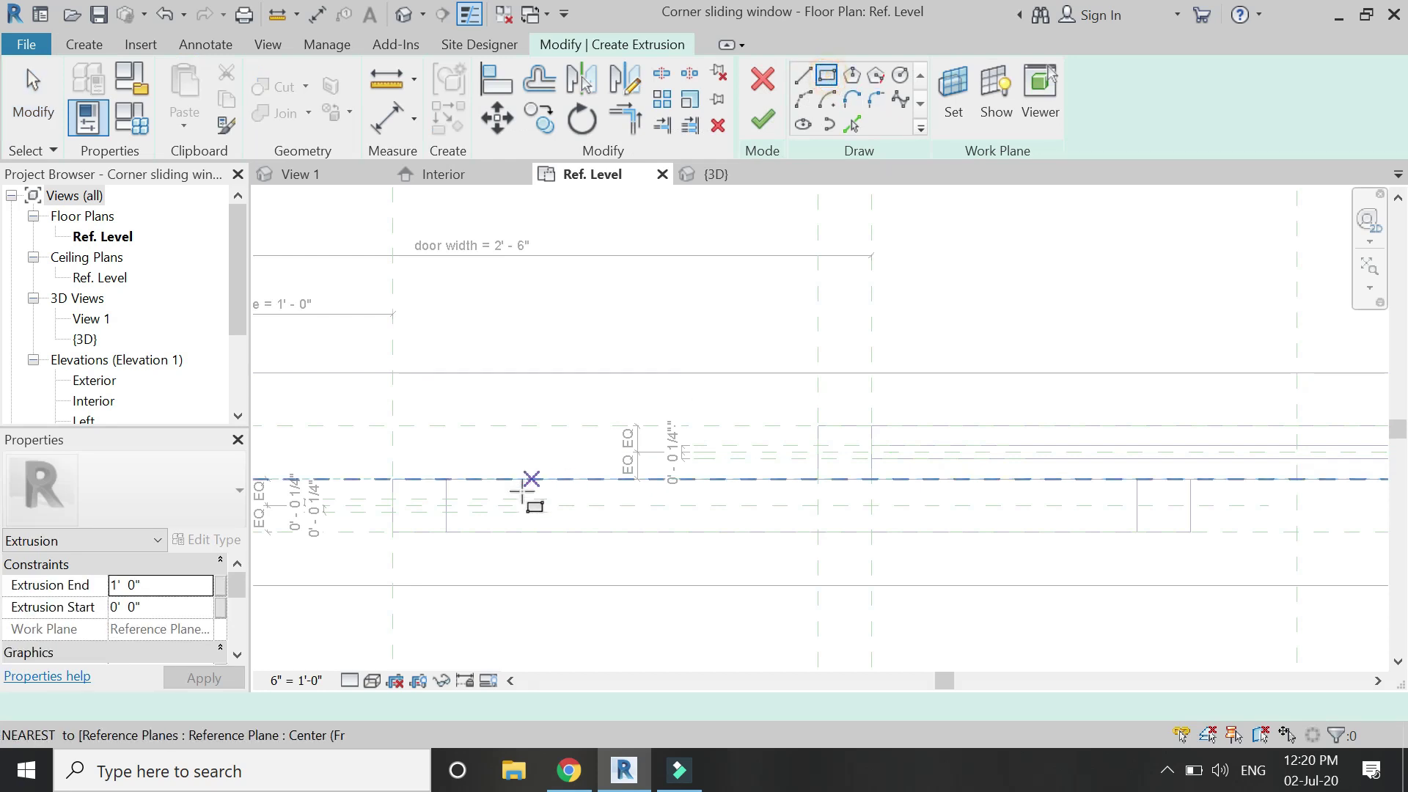
{"action": "left_click", "coordinate": [446, 499]}
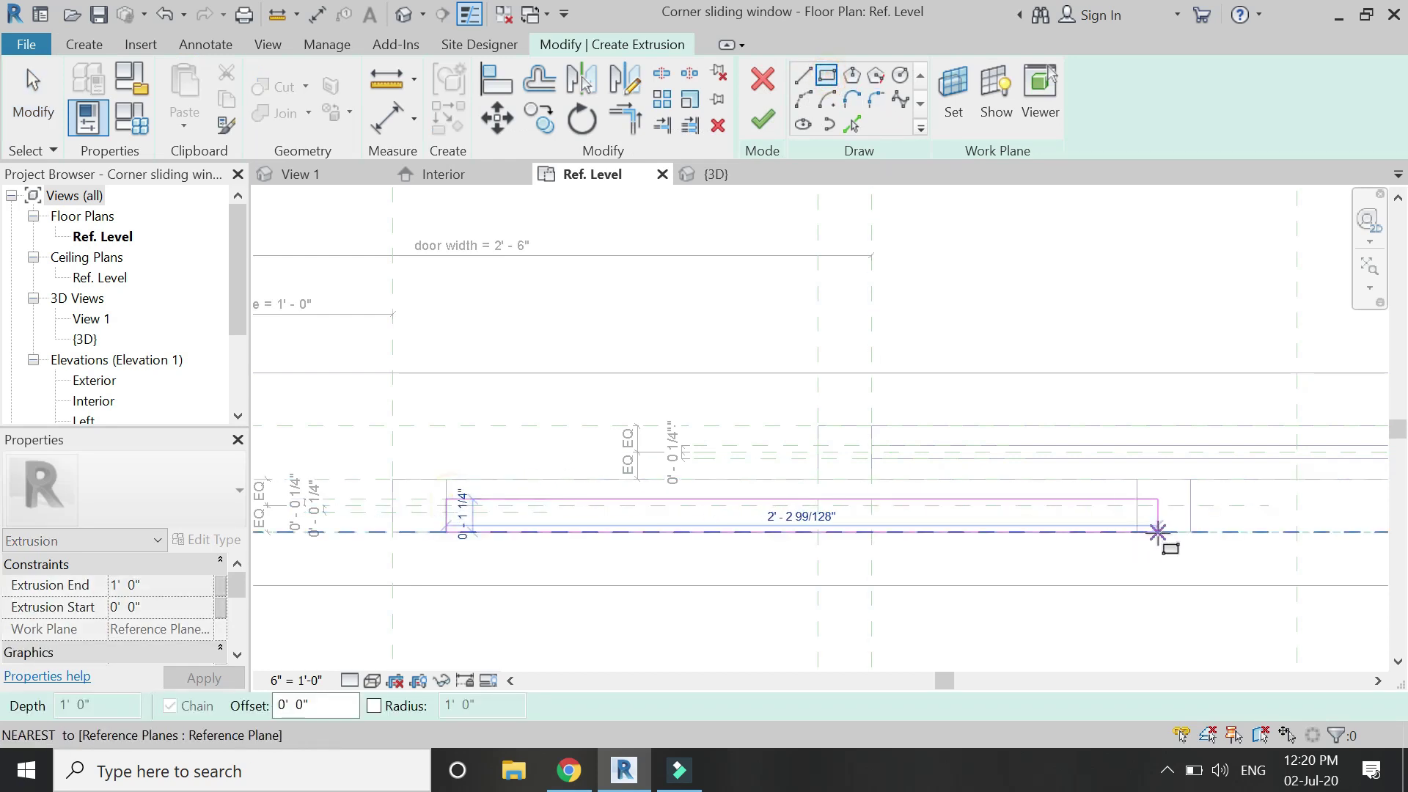
{"action": "left_click", "coordinate": [1137, 512]}
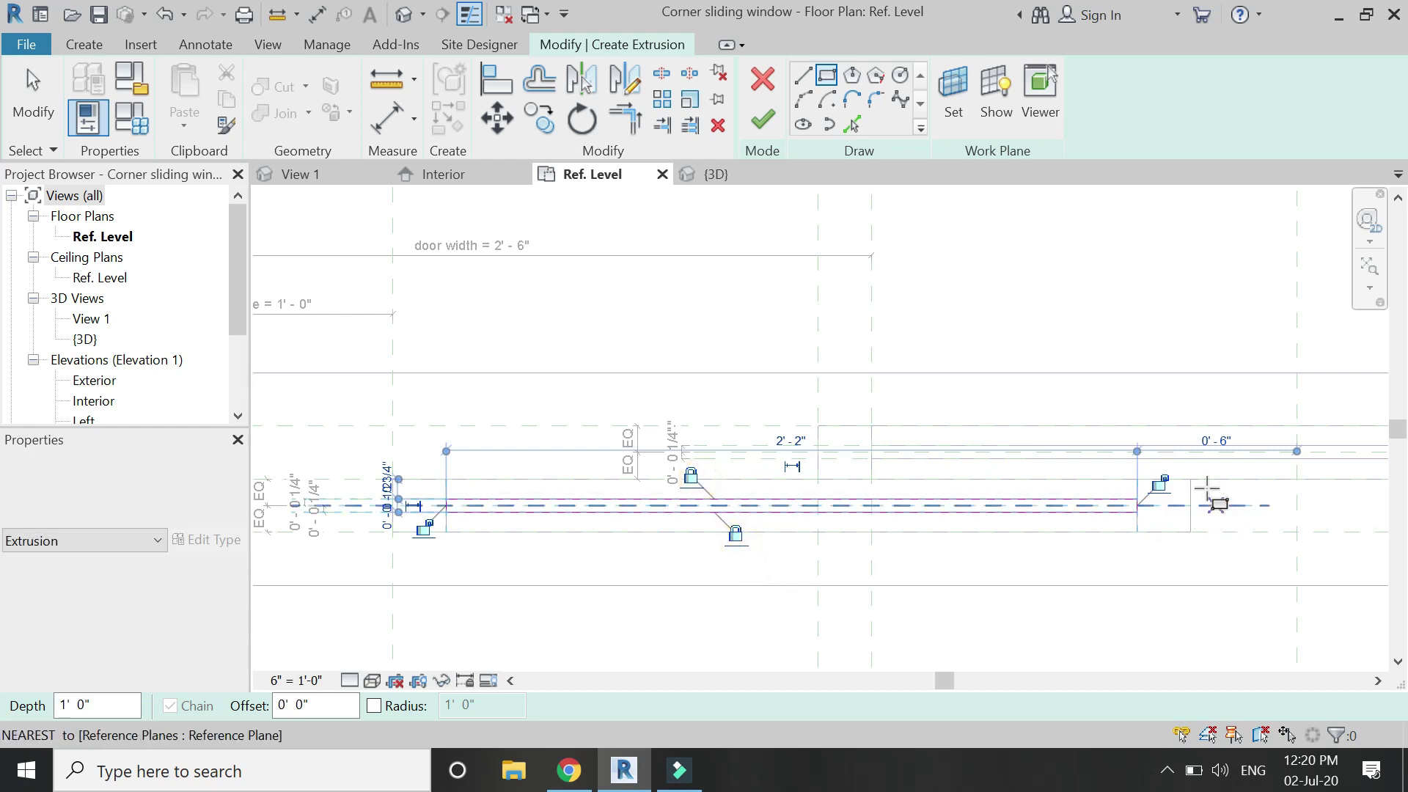
{"action": "left_click", "coordinate": [1159, 482]}
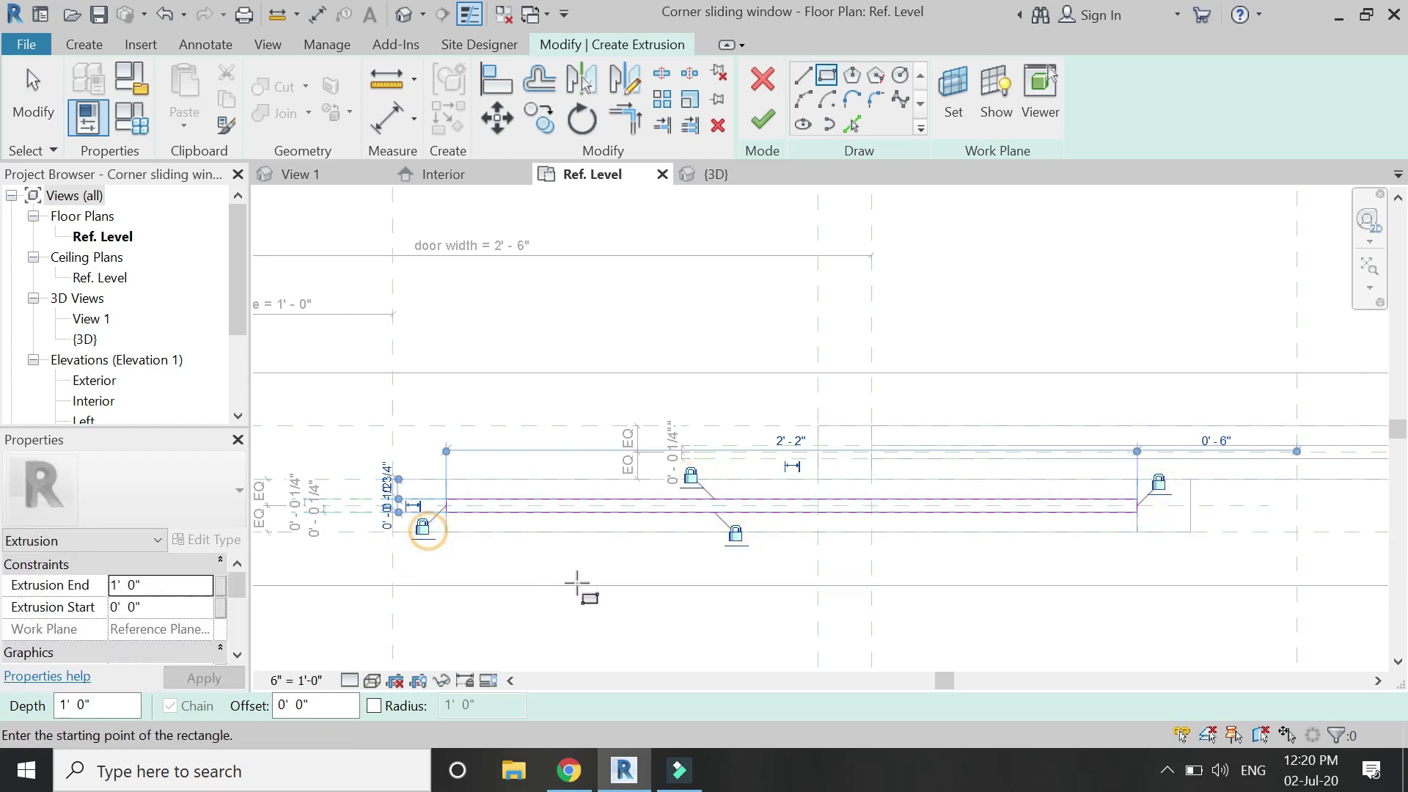
{"action": "scroll", "coordinate": [577, 585], "scroll_direction": "down", "scroll_amount": 3}
{"action": "left_click", "coordinate": [763, 119]}
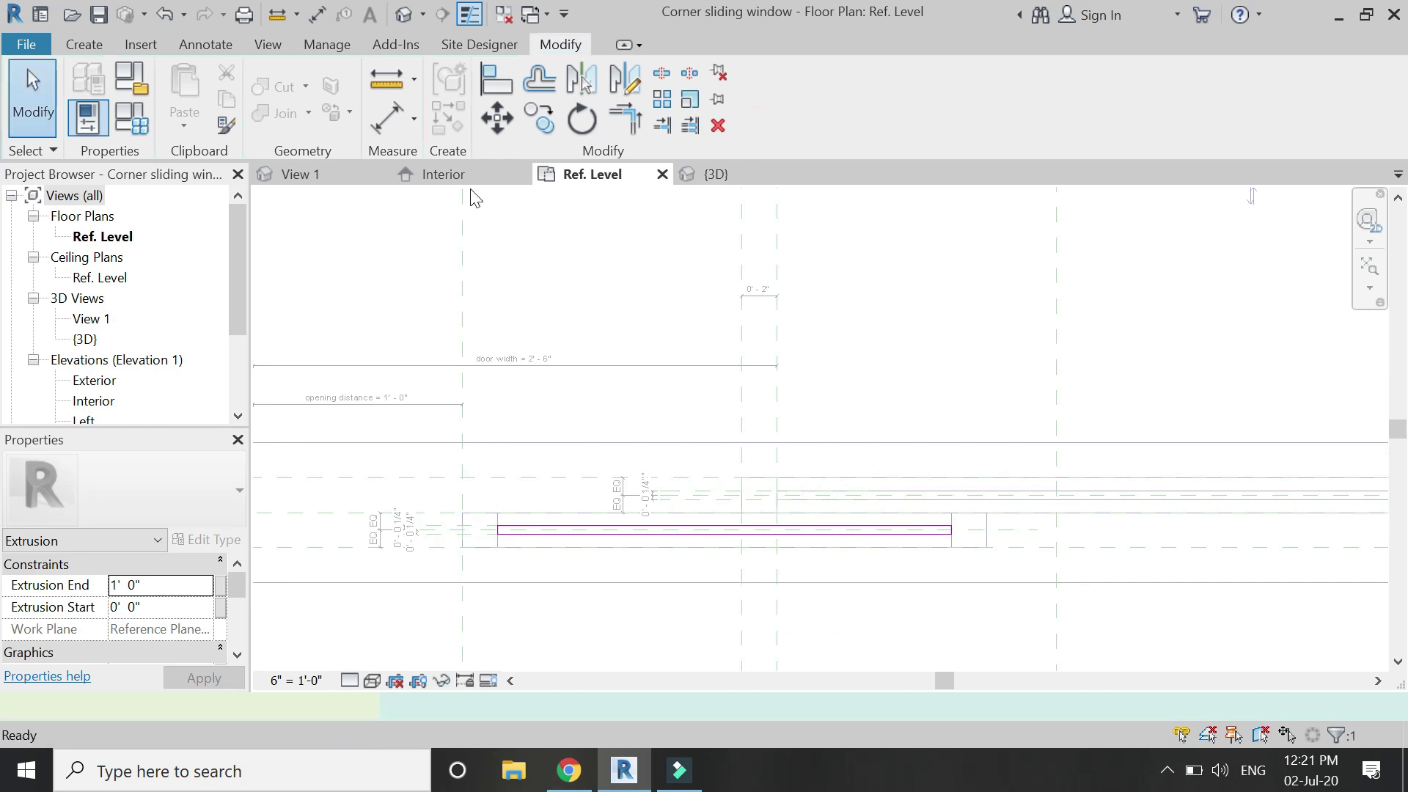
In the Interior elevation, stretch the new panel extrusion to the sash's inner reference planes, from 0' 4" to 7' 8".
{"action": "left_click", "coordinate": [471, 178]}
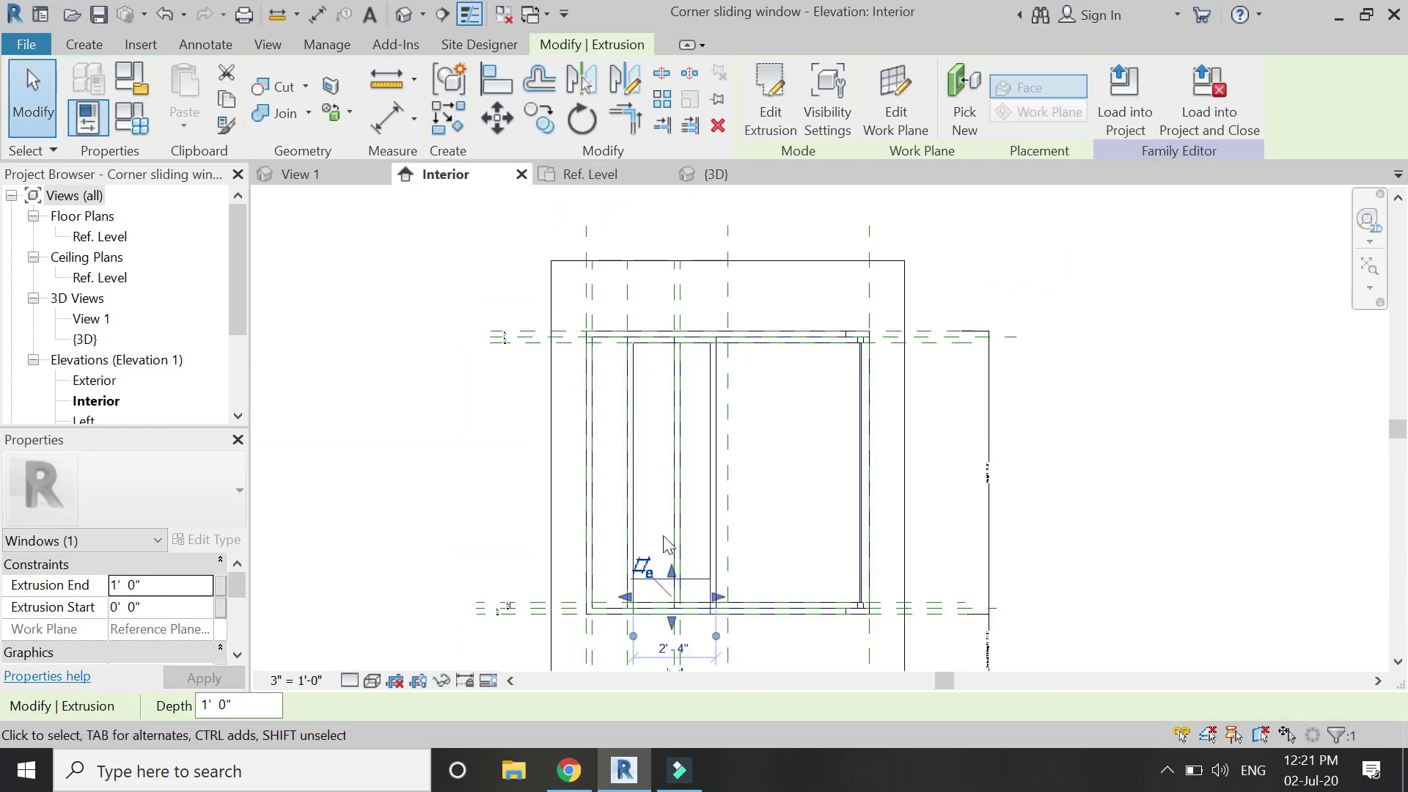
{"action": "left_click_drag", "start_coordinate": [683, 415], "coordinate": [665, 360]}
{"action": "scroll", "coordinate": [664, 339], "scroll_direction": "up", "scroll_amount": 4}
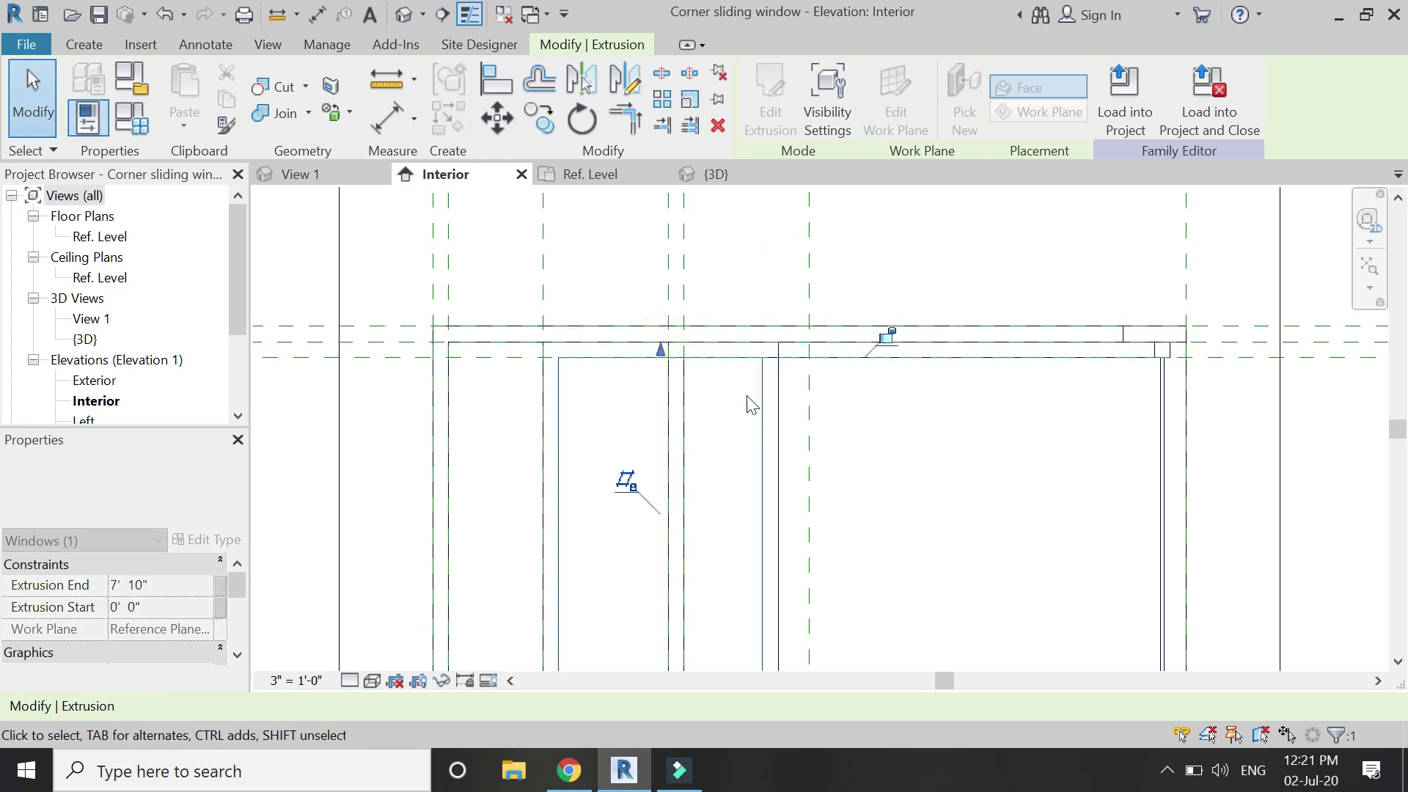
{"action": "scroll", "coordinate": [676, 597], "scroll_direction": "down", "scroll_amount": 3}
{"action": "scroll", "coordinate": [736, 620], "scroll_direction": "up", "scroll_amount": 5}
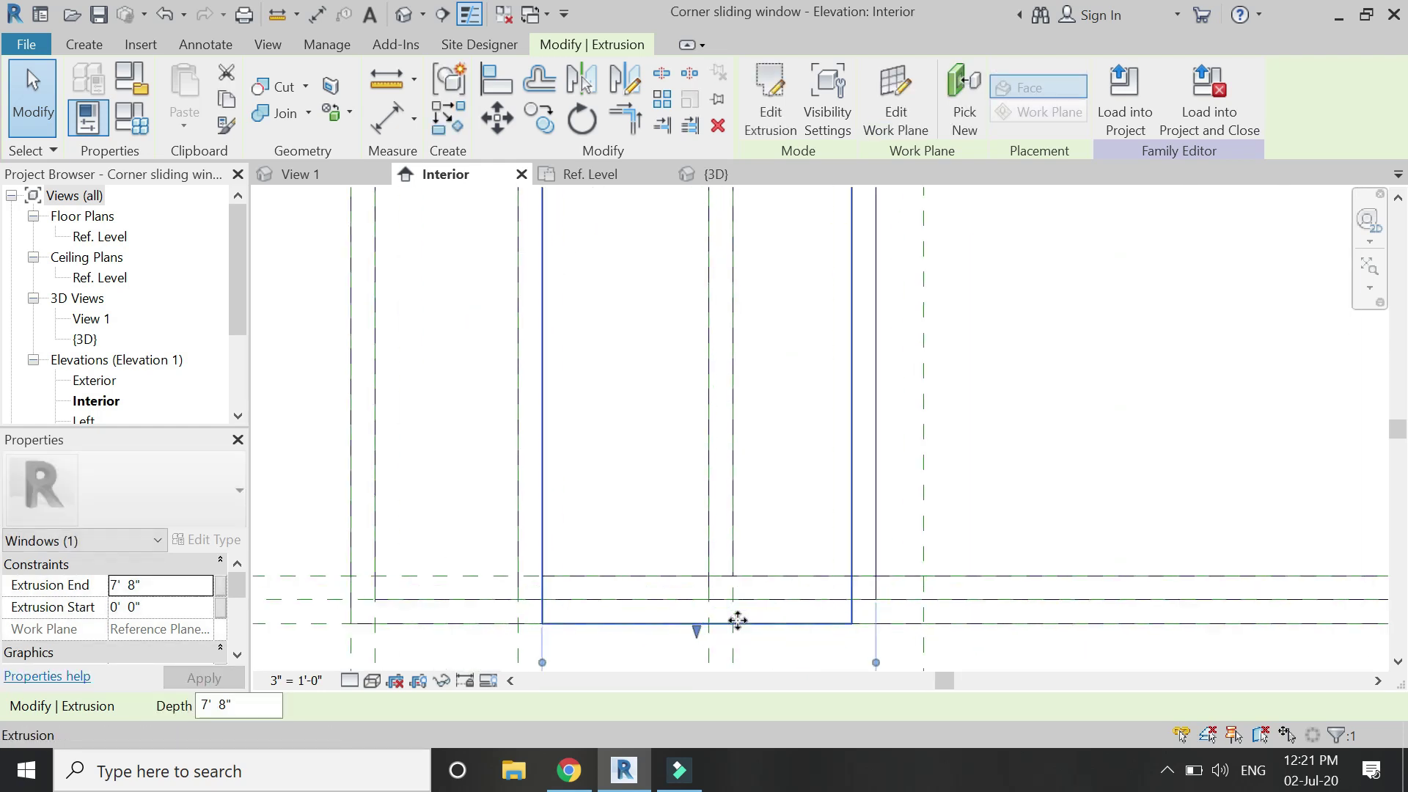
{"action": "left_click_drag", "start_coordinate": [690, 629], "coordinate": [691, 576]}
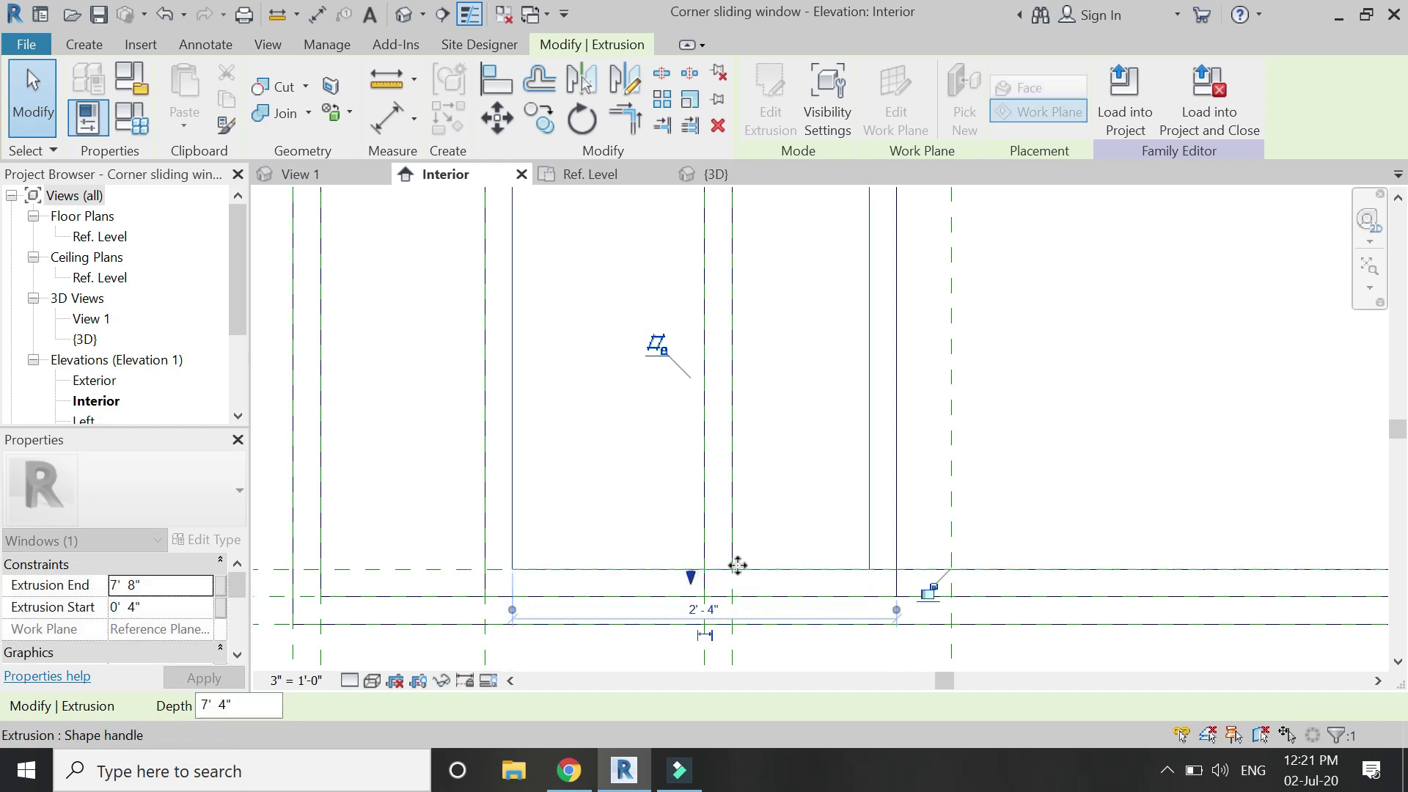
{"action": "scroll", "coordinate": [619, 553], "scroll_direction": "down", "scroll_amount": 4}
{"action": "key", "text": "Escape"}
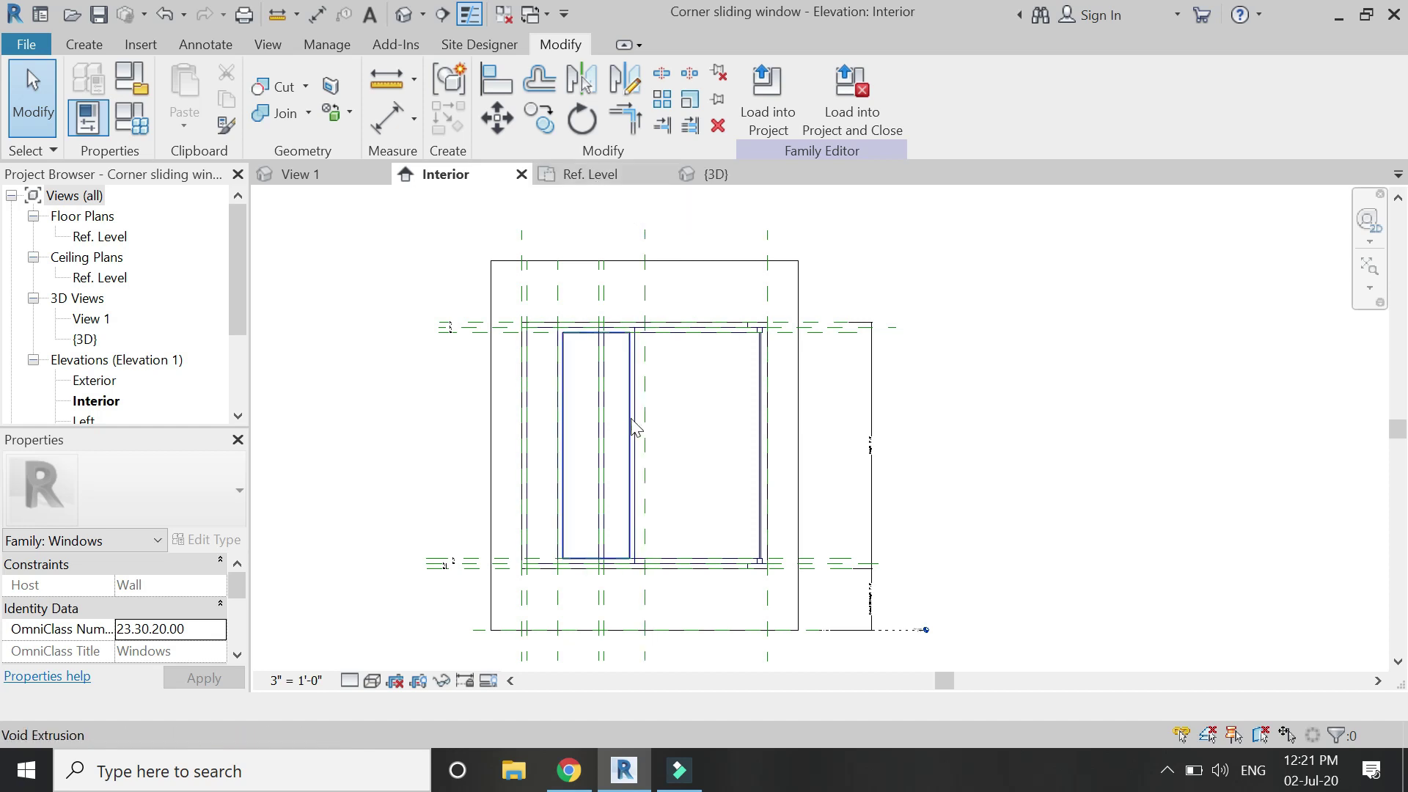
Start another extrusion in the Interior elevation and set its work plane by picking the second sash's face.
{"action": "scroll", "coordinate": [633, 411], "scroll_direction": "up", "scroll_amount": 3}
{"action": "left_click", "coordinate": [92, 45]}
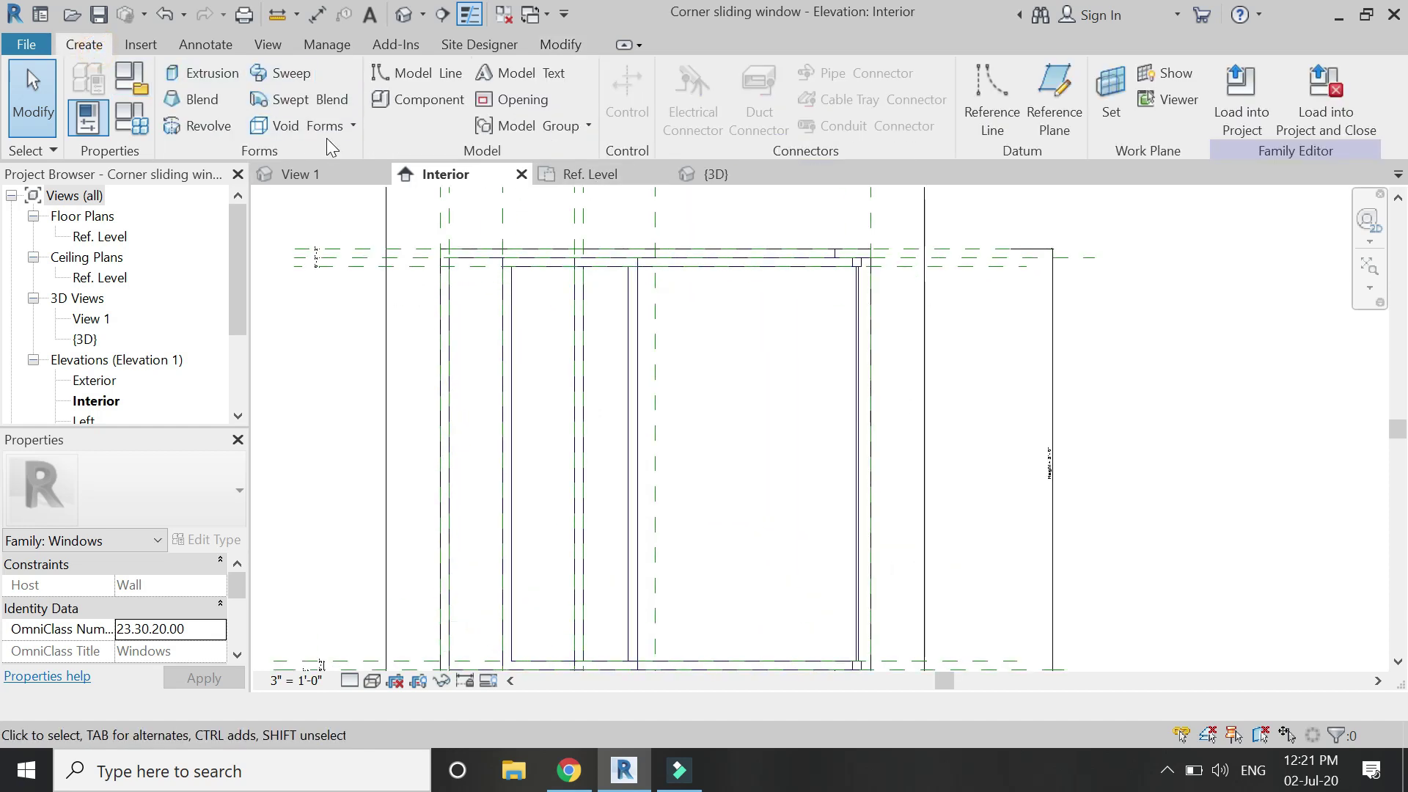
{"action": "left_click", "coordinate": [202, 73]}
{"action": "left_click", "coordinate": [953, 99]}
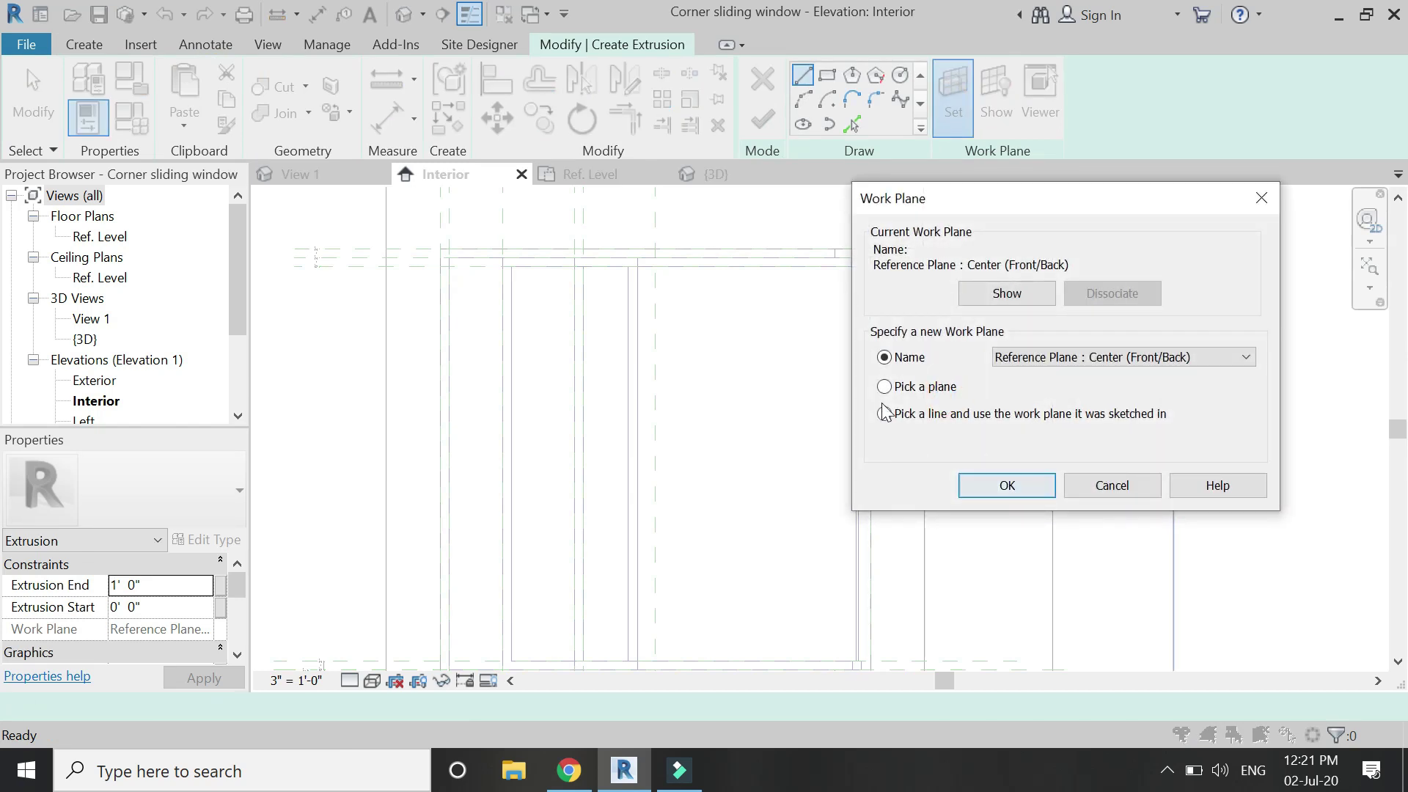
{"action": "left_click", "coordinate": [1008, 486]}
{"action": "left_click", "coordinate": [646, 429]}
{"action": "scroll", "coordinate": [633, 412], "scroll_direction": "up", "scroll_amount": 3}
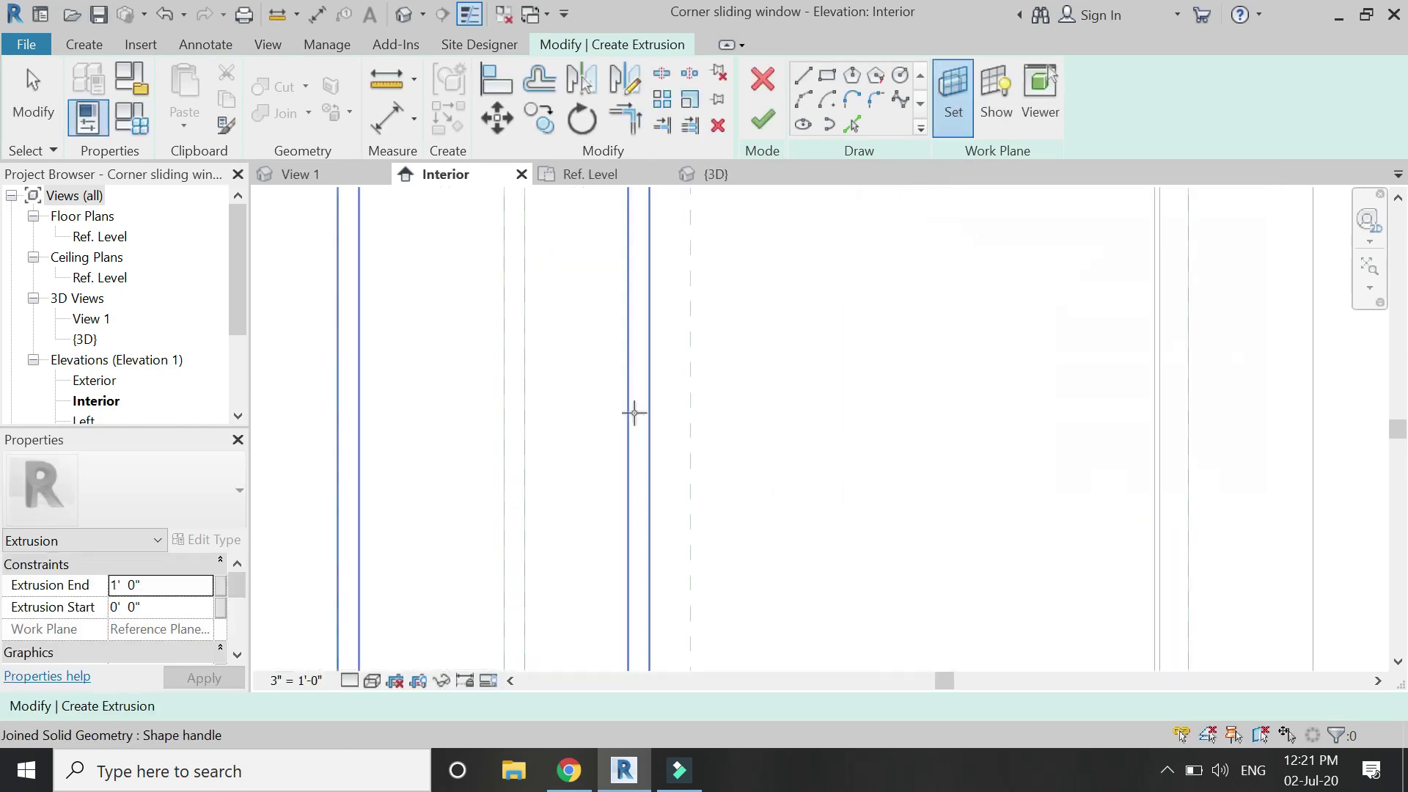
{"action": "scroll", "coordinate": [644, 423], "scroll_direction": "down", "scroll_amount": 3}
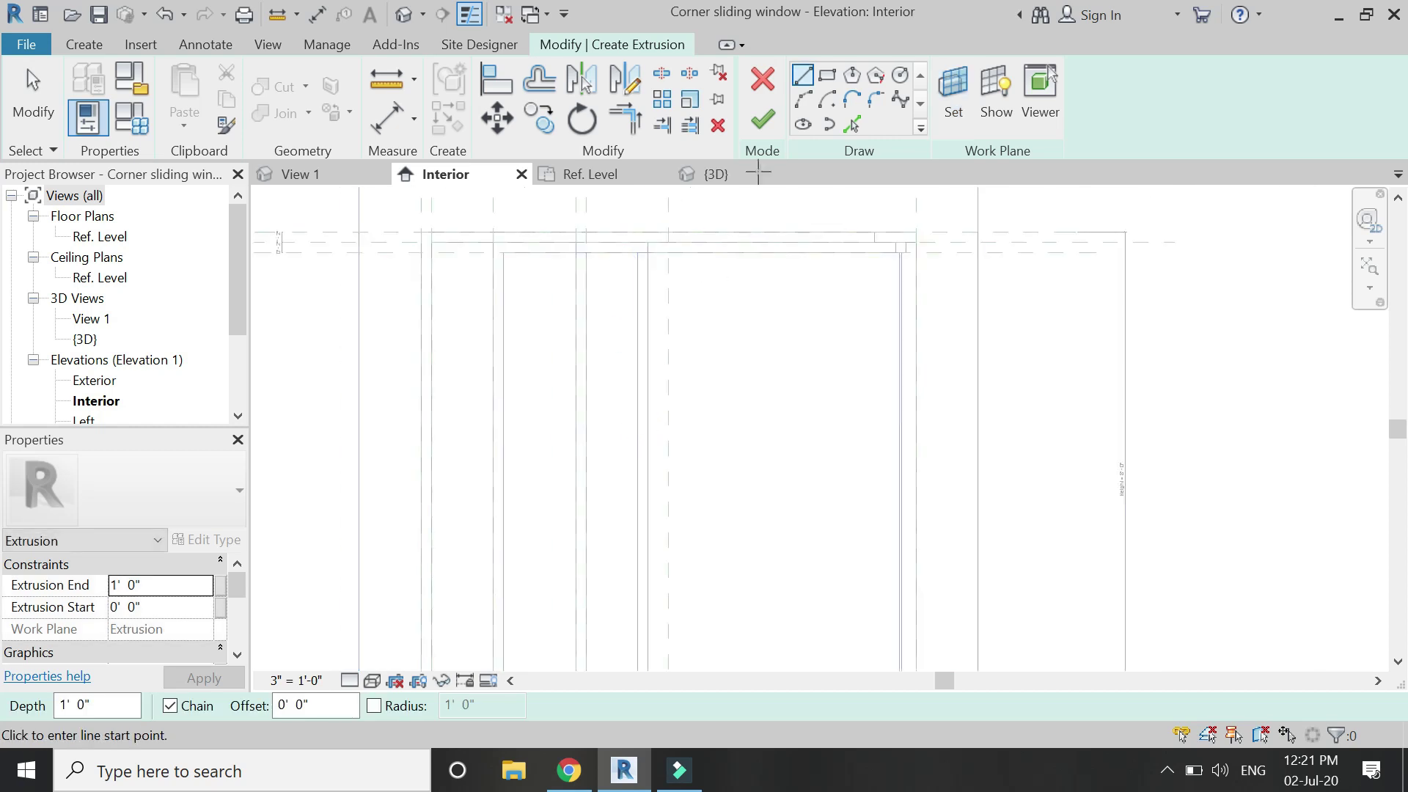
Sketch a rectangle 2" wide and about 2' 10 3/4" tall on the sash stile farthest from the opening distance plane.
{"action": "left_click", "coordinate": [835, 82]}
{"action": "scroll", "coordinate": [640, 398], "scroll_direction": "up", "scroll_amount": 3}
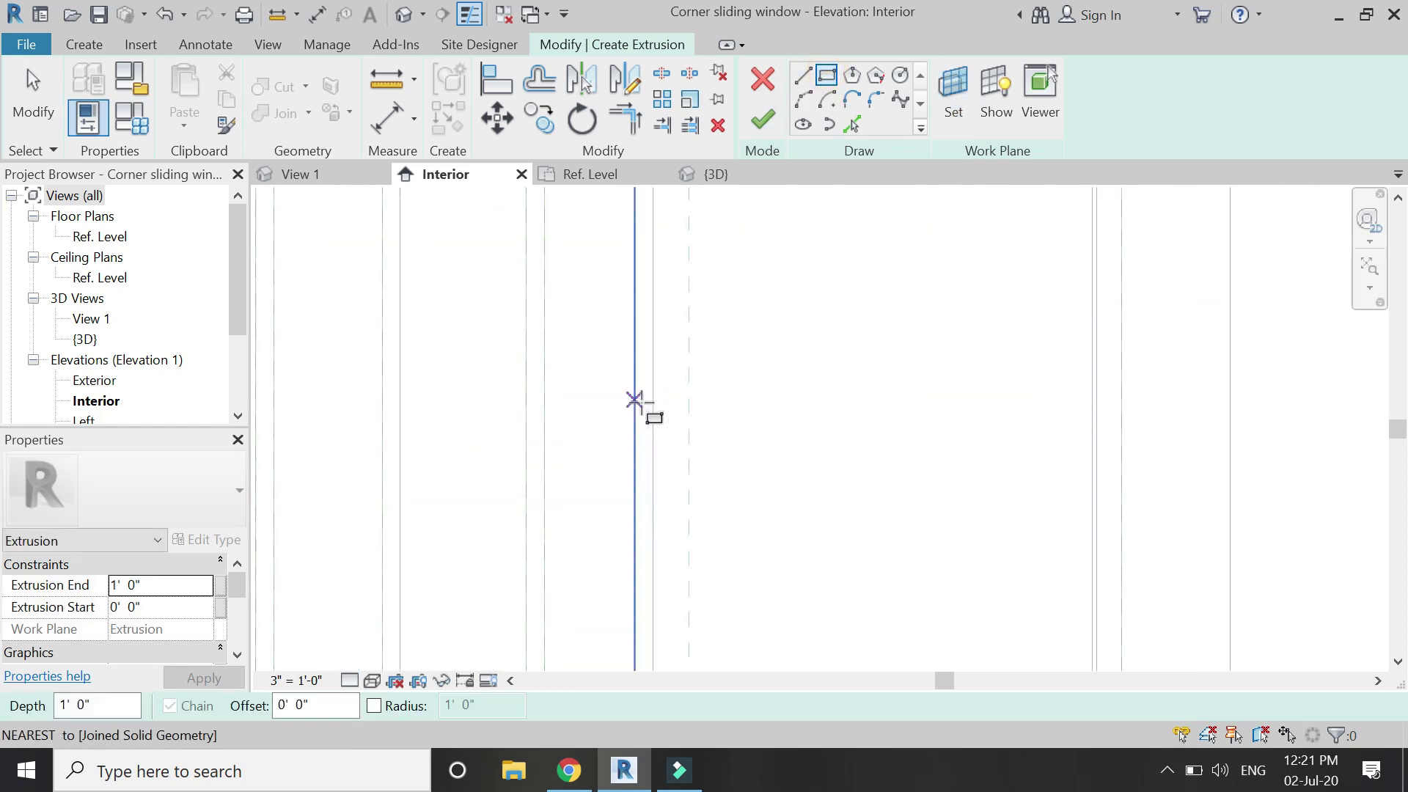
{"action": "left_click", "coordinate": [636, 407]}
{"action": "scroll", "coordinate": [636, 407], "scroll_direction": "down", "scroll_amount": 3}
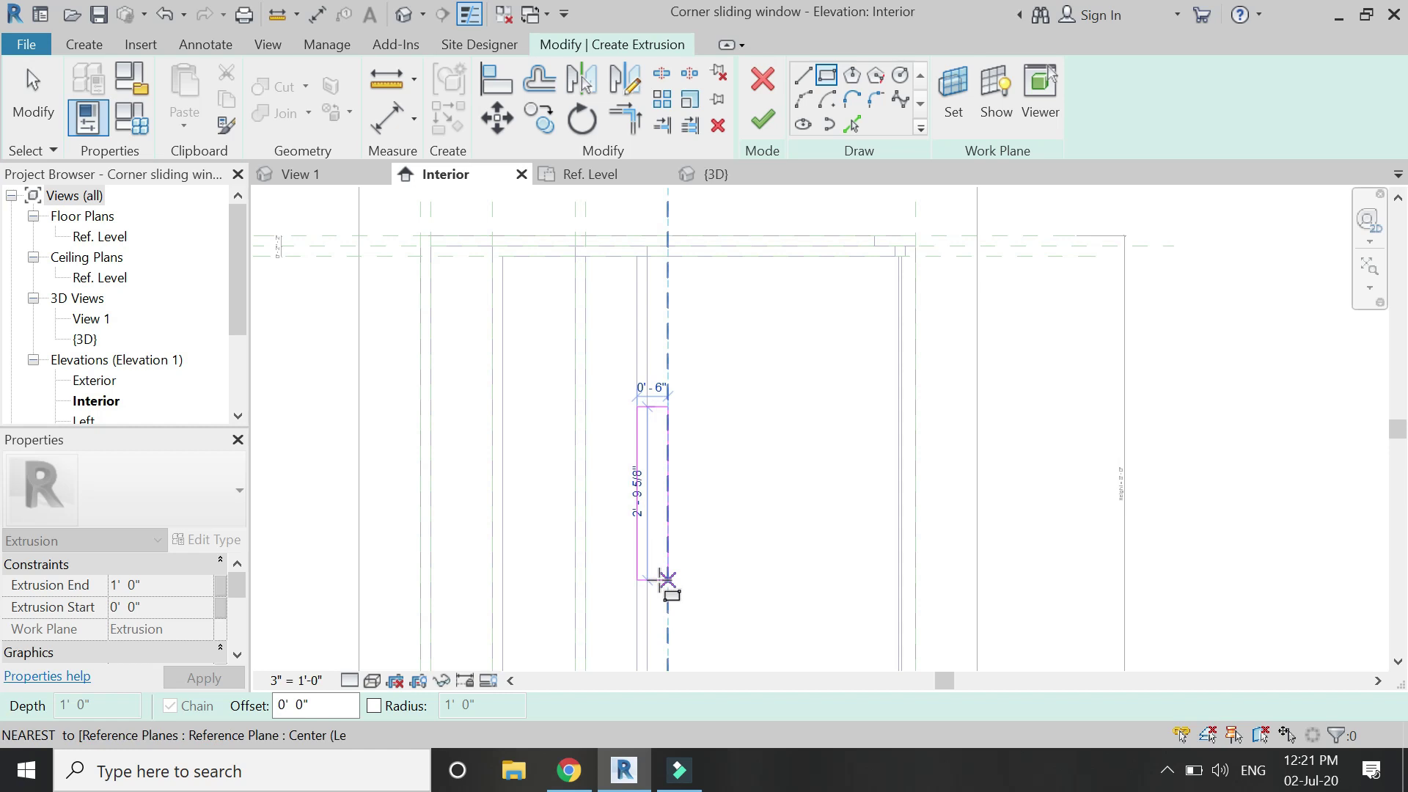
{"action": "left_click", "coordinate": [646, 586]}
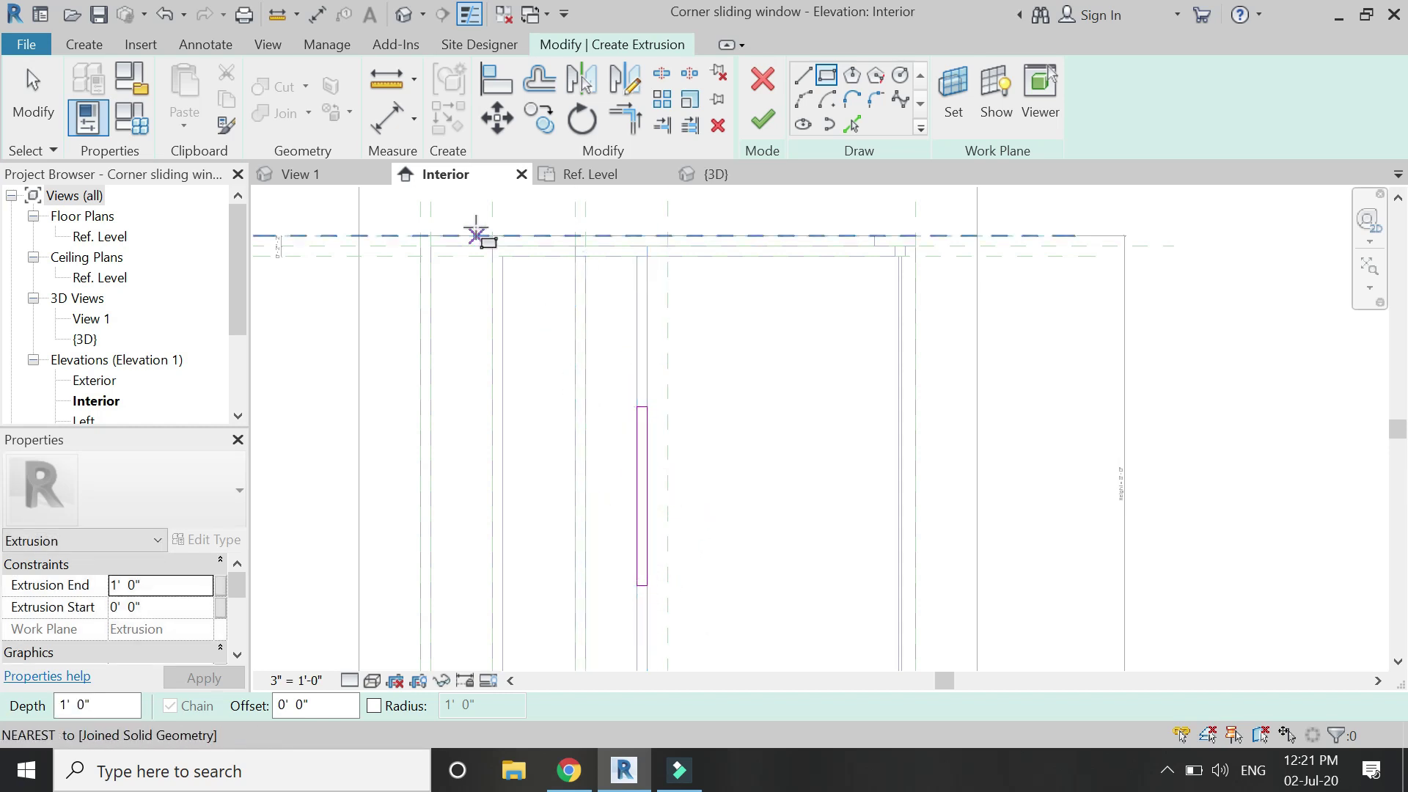
Add a continuous aligned dimension from the sash's upper inner reference plane through both rectangle ends to the lower inner plane.
{"action": "left_click", "coordinate": [388, 118]}
{"action": "scroll", "coordinate": [646, 264], "scroll_direction": "up", "scroll_amount": 3}
{"action": "scroll", "coordinate": [689, 281], "scroll_direction": "down", "scroll_amount": 2}
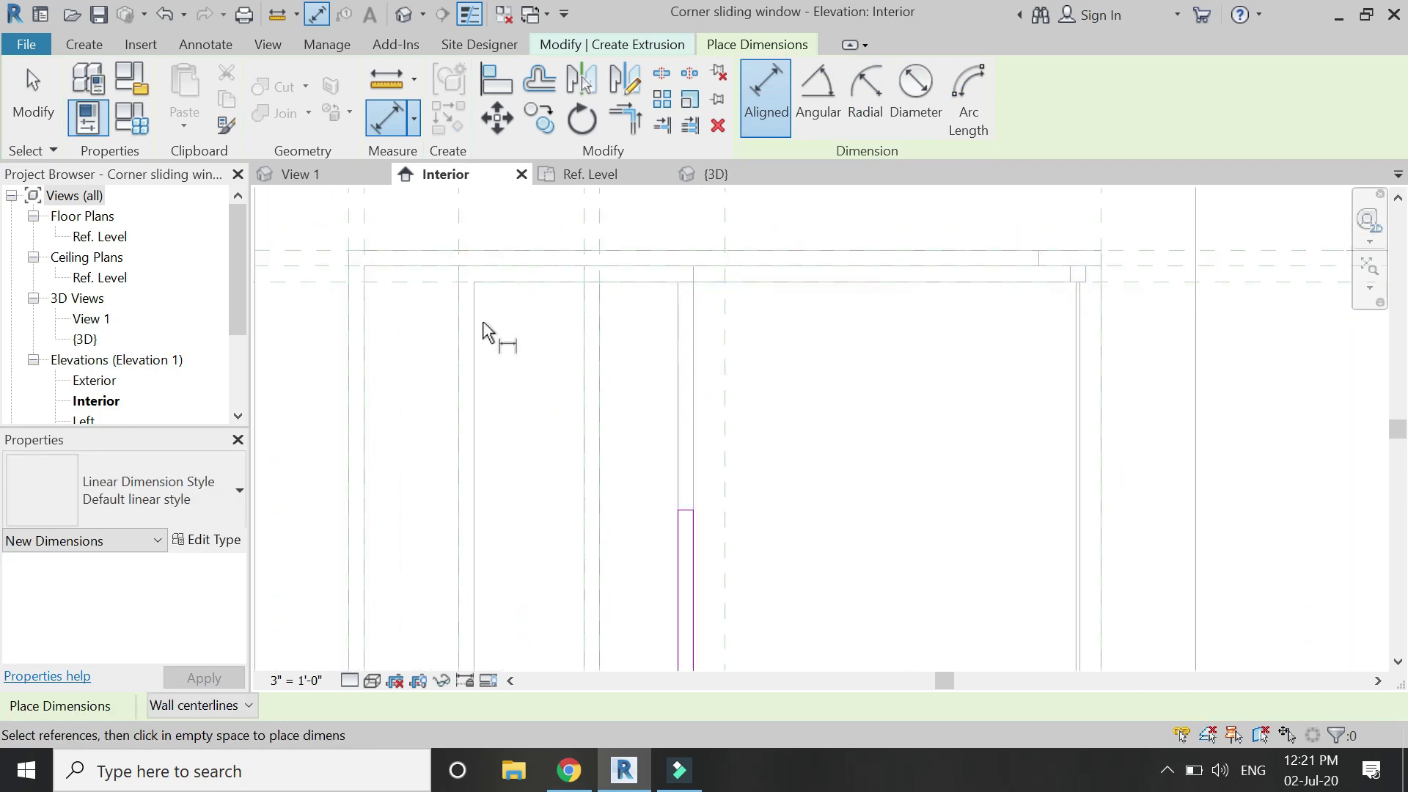
{"action": "left_click", "coordinate": [309, 283]}
{"action": "scroll", "coordinate": [654, 510], "scroll_direction": "up", "scroll_amount": 2}
{"action": "left_click", "coordinate": [733, 509]}
{"action": "scroll", "coordinate": [715, 256], "scroll_direction": "down", "scroll_amount": 4}
{"action": "scroll", "coordinate": [715, 623], "scroll_direction": "up", "scroll_amount": 3}
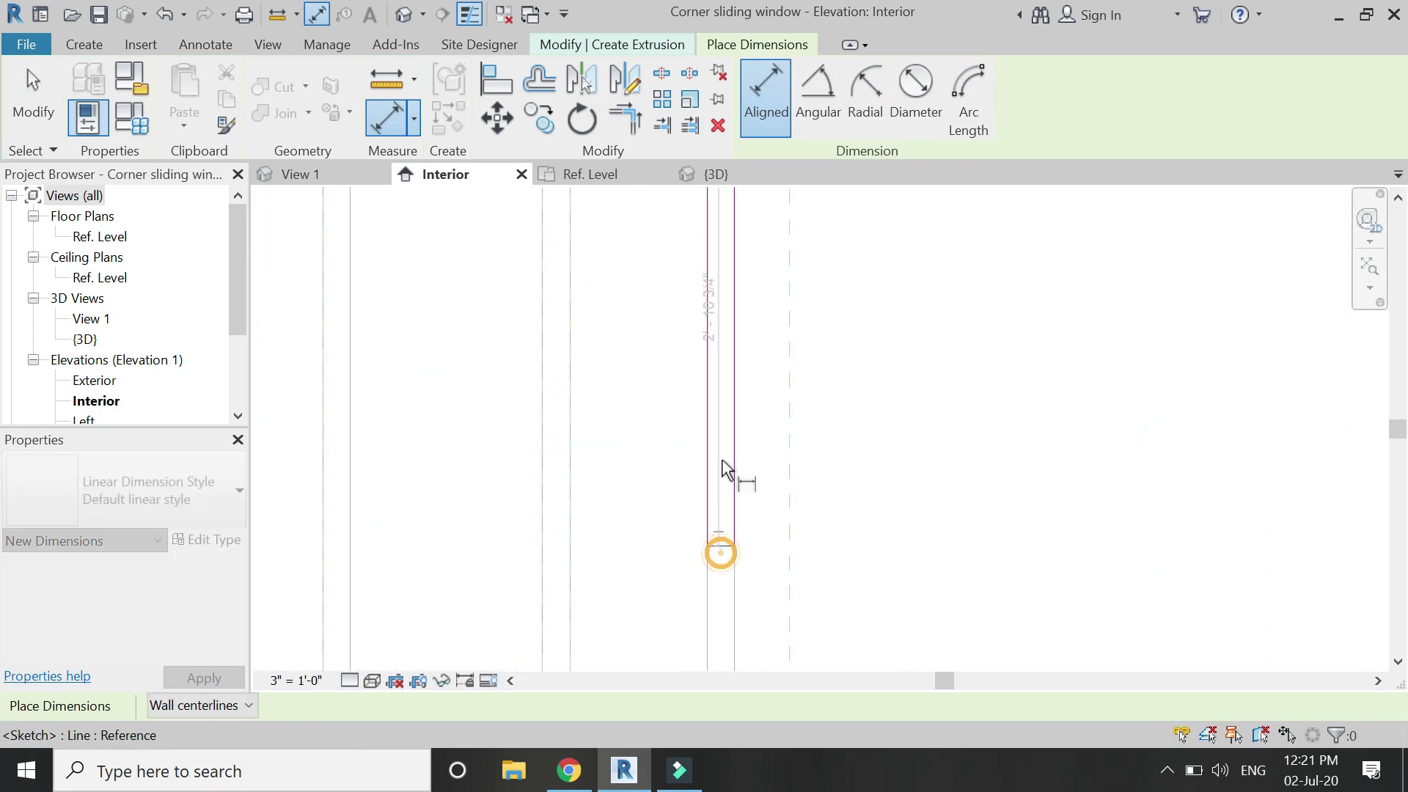
{"action": "scroll", "coordinate": [739, 389], "scroll_direction": "down", "scroll_amount": 3}
{"action": "scroll", "coordinate": [909, 547], "scroll_direction": "down", "scroll_amount": 2}
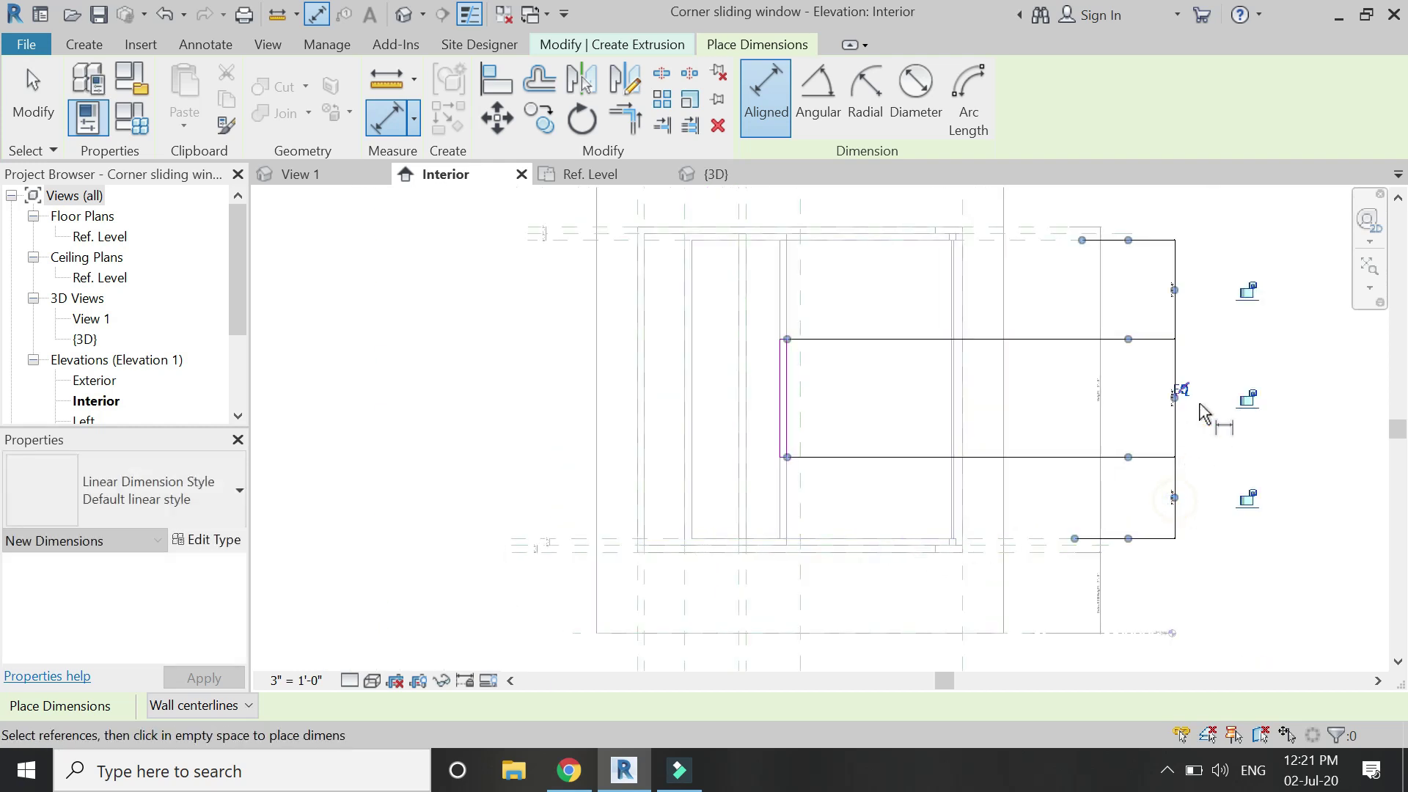
Set the stile extrusion's end to 0' 2 1/2" and finish its sketch.
{"action": "scroll", "coordinate": [1205, 415], "scroll_direction": "up", "scroll_amount": 5}
{"action": "scroll", "coordinate": [1162, 394], "scroll_direction": "down", "scroll_amount": 6}
{"action": "key", "text": "Escape"}
{"action": "key", "text": "Escape"}
{"action": "scroll", "coordinate": [915, 470], "scroll_direction": "up", "scroll_amount": 3}
{"action": "scroll", "coordinate": [803, 440], "scroll_direction": "down", "scroll_amount": 2}
{"action": "scroll", "coordinate": [788, 403], "scroll_direction": "up", "scroll_amount": 1}
{"action": "scroll", "coordinate": [801, 407], "scroll_direction": "up", "scroll_amount": 2}
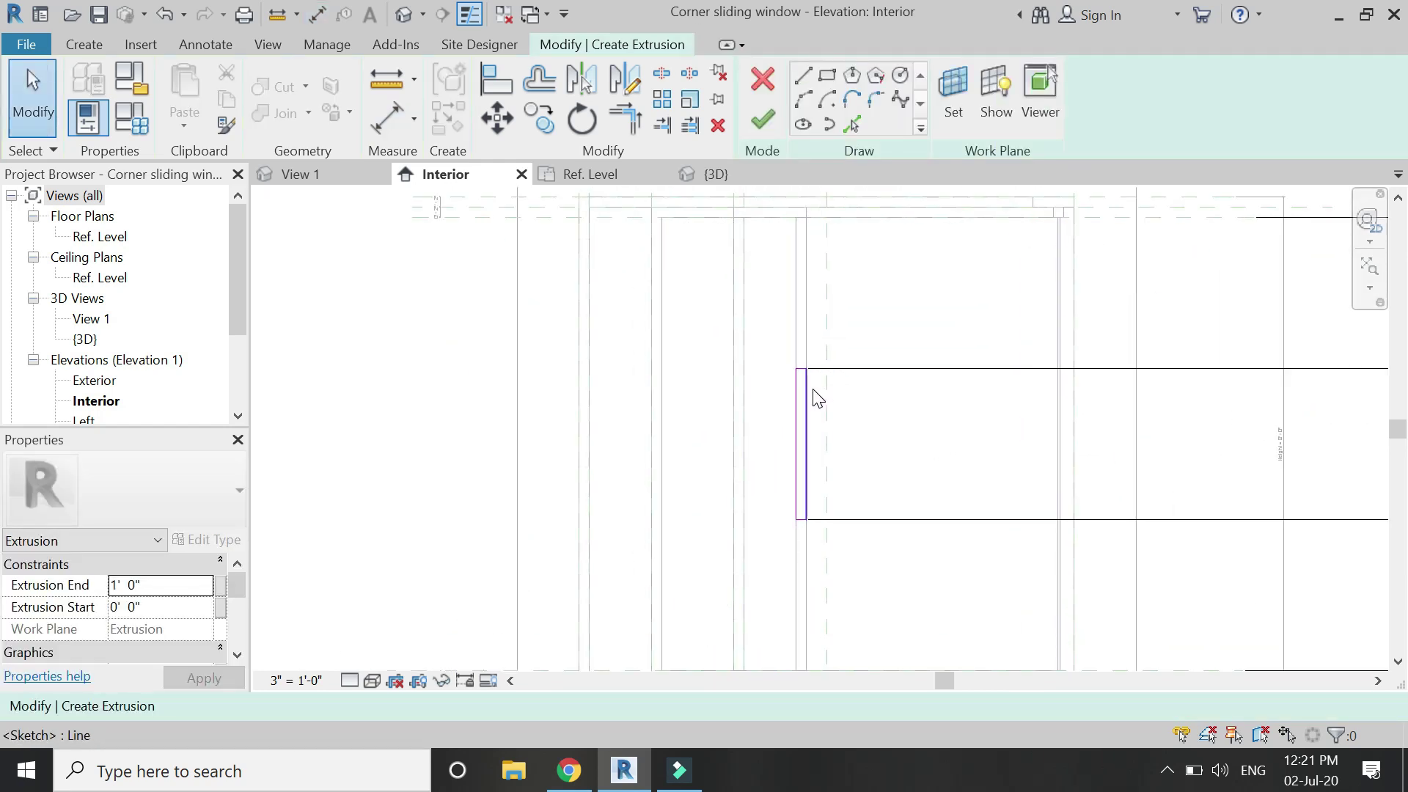
{"action": "scroll", "coordinate": [818, 397], "scroll_direction": "up", "scroll_amount": 1}
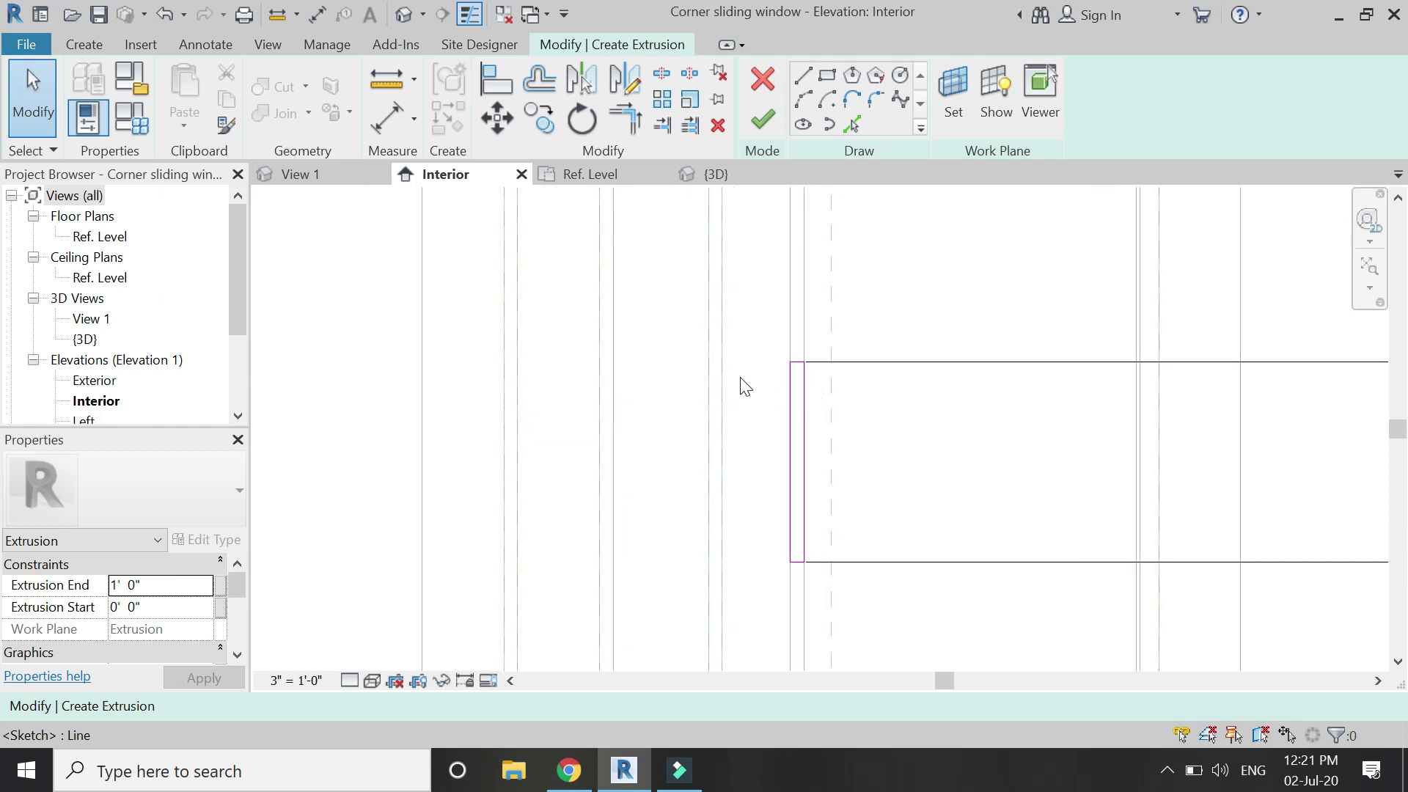
{"action": "left_click", "coordinate": [194, 589]}
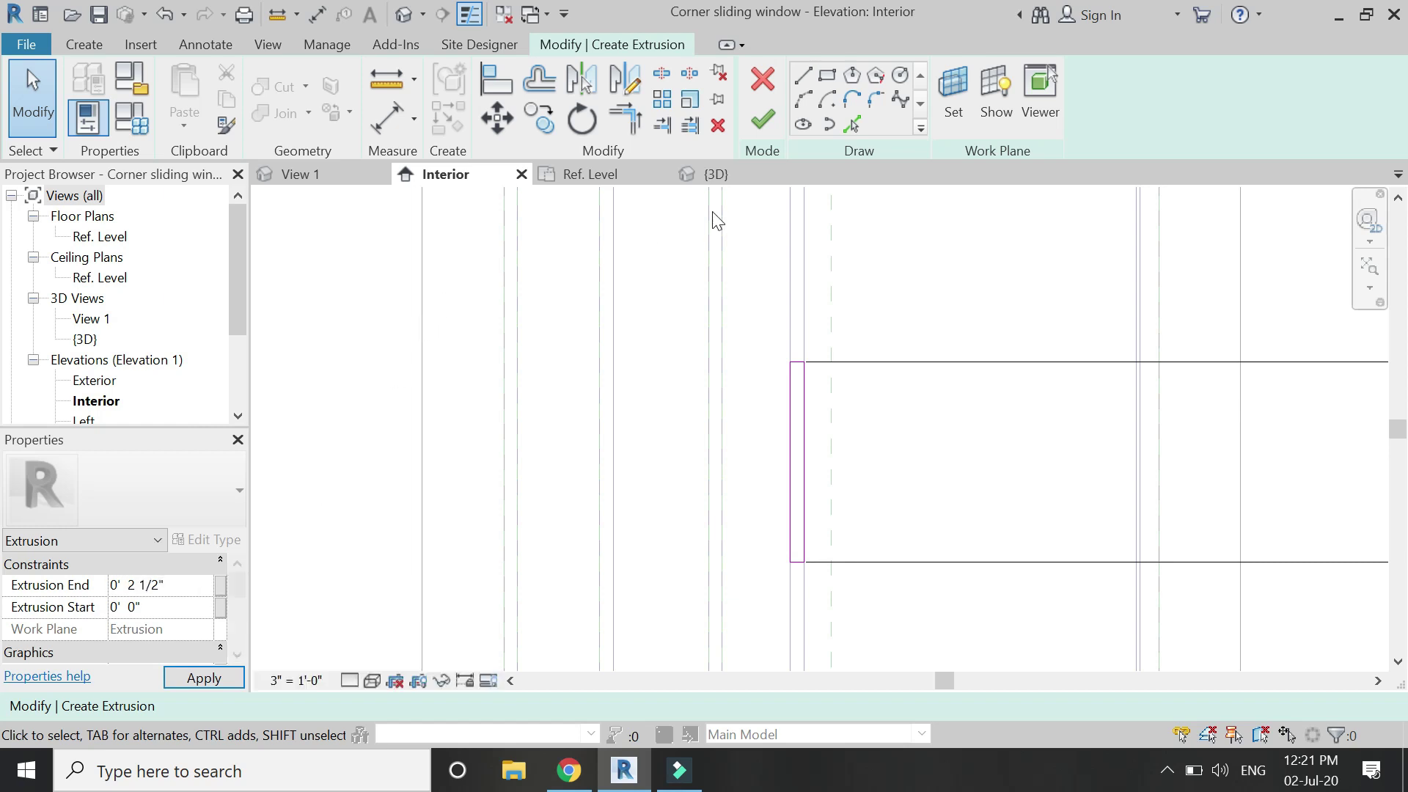
{"action": "left_click", "coordinate": [754, 121]}
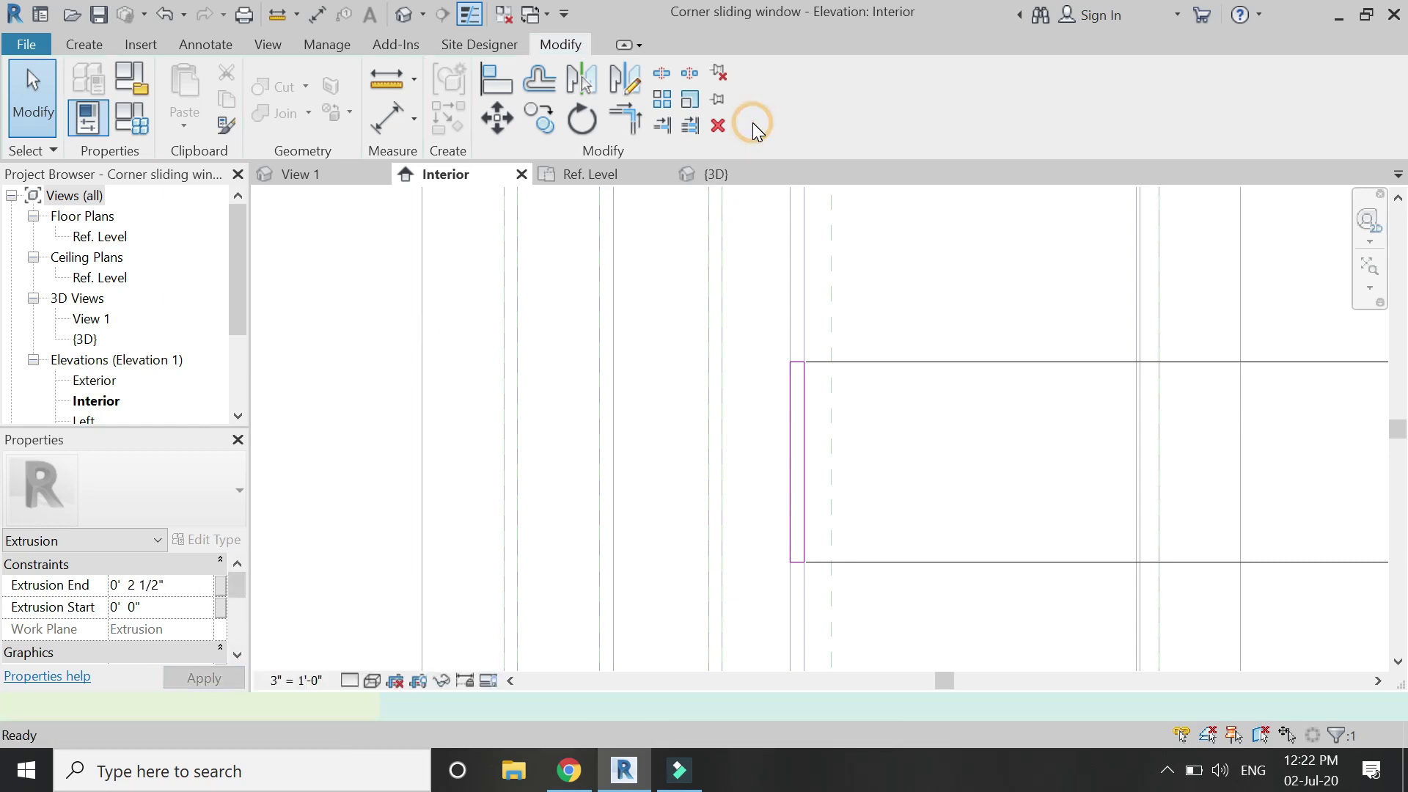
Inspect the finished stile extrusion in the {3D} view.
{"action": "left_click", "coordinate": [739, 180]}
{"action": "scroll", "coordinate": [767, 387], "scroll_direction": "up", "scroll_amount": 2}
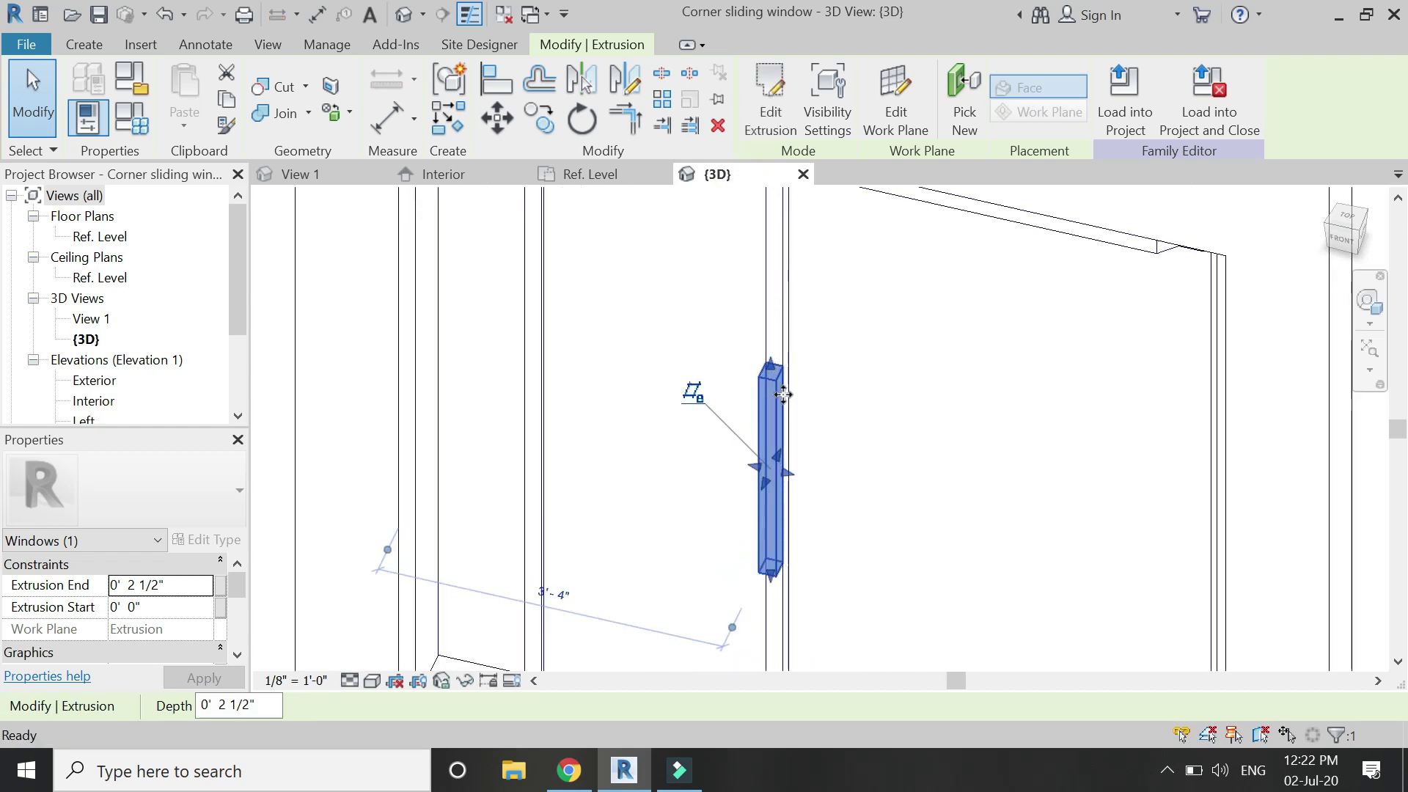
{"action": "left_click", "coordinate": [880, 371]}
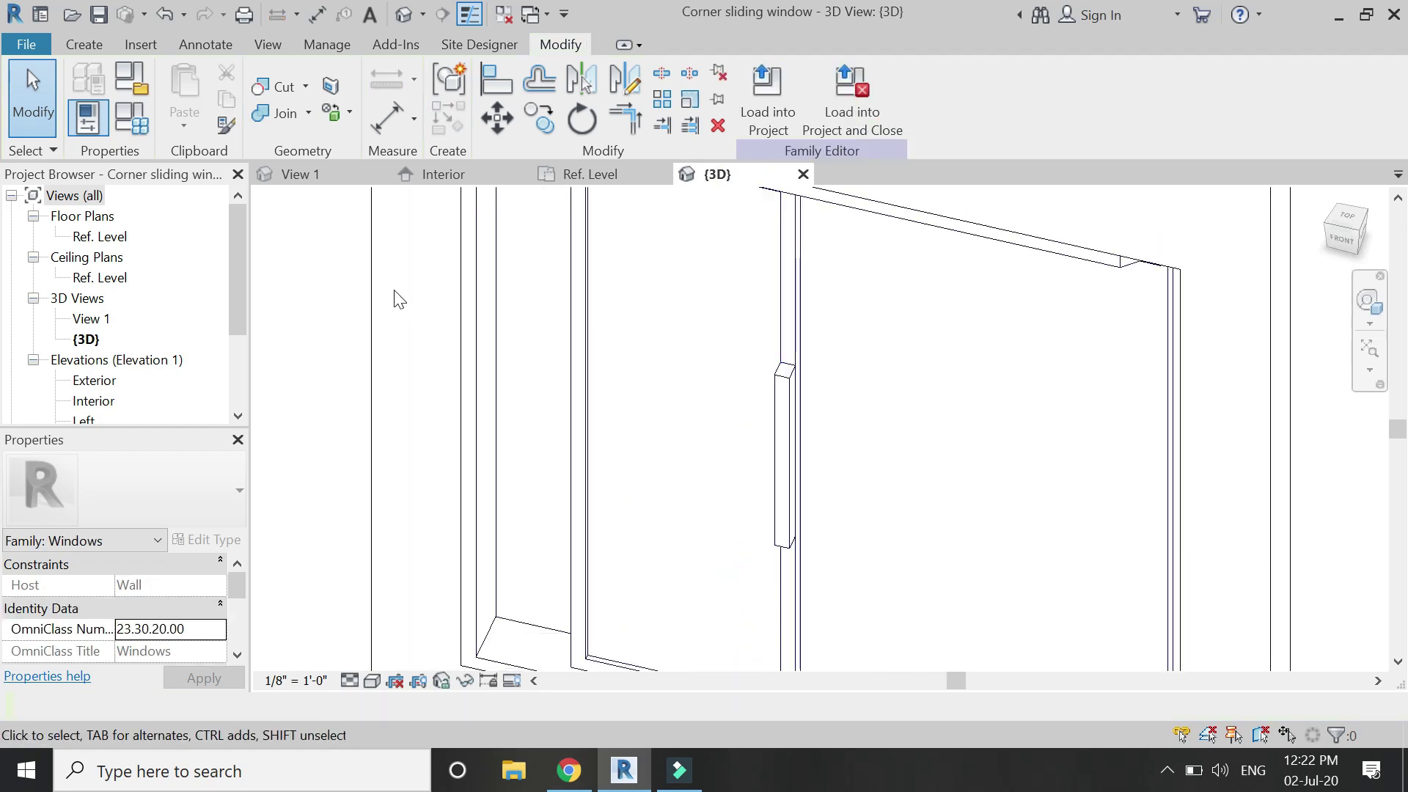
Start a void extrusion in the Left elevation and set its work plane by picking a face of the stile extrusion.
{"action": "scroll", "coordinate": [134, 379], "scroll_direction": "down", "scroll_amount": 1}
{"action": "double_click", "coordinate": [85, 339]}
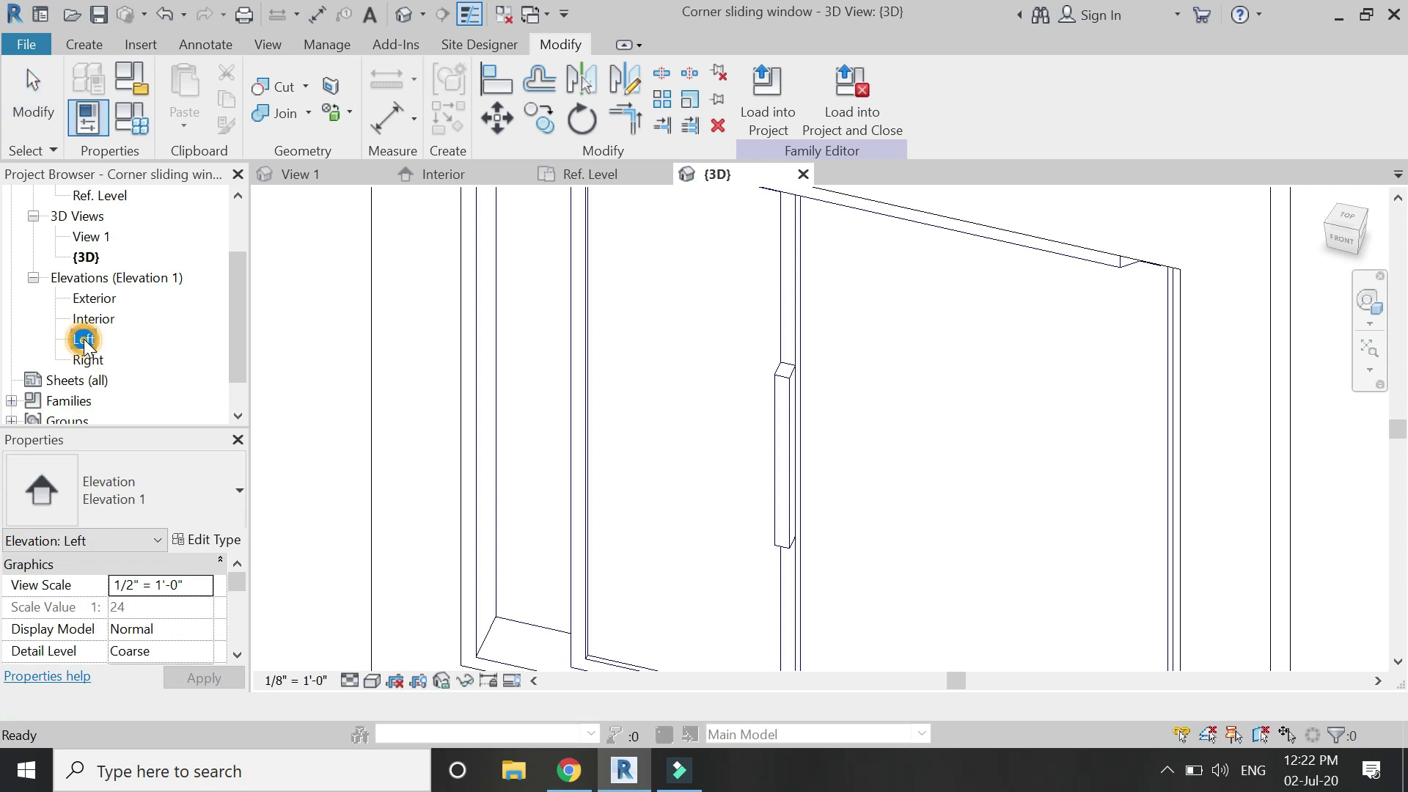
{"action": "scroll", "coordinate": [814, 411], "scroll_direction": "up", "scroll_amount": 4}
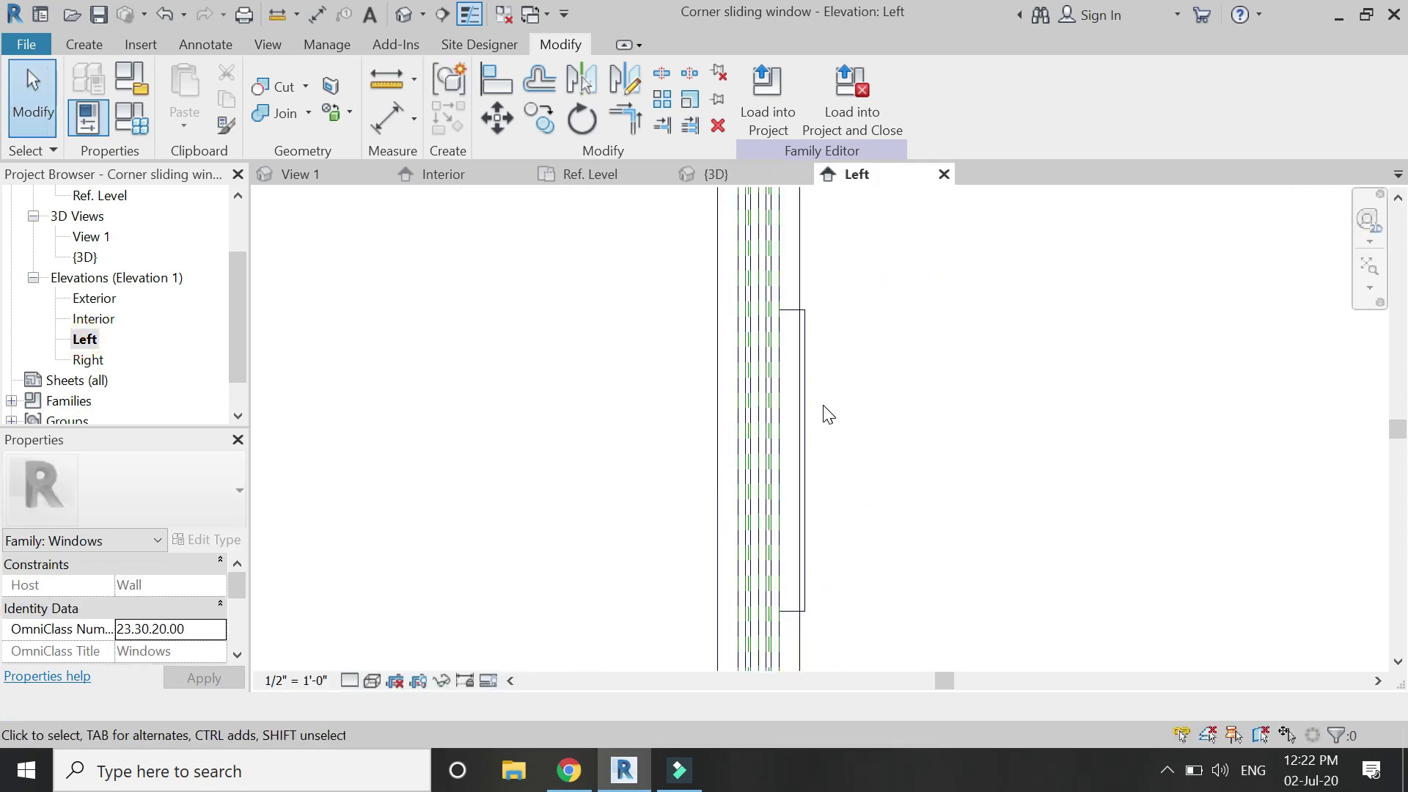
{"action": "left_click", "coordinate": [95, 46]}
{"action": "left_click", "coordinate": [287, 128]}
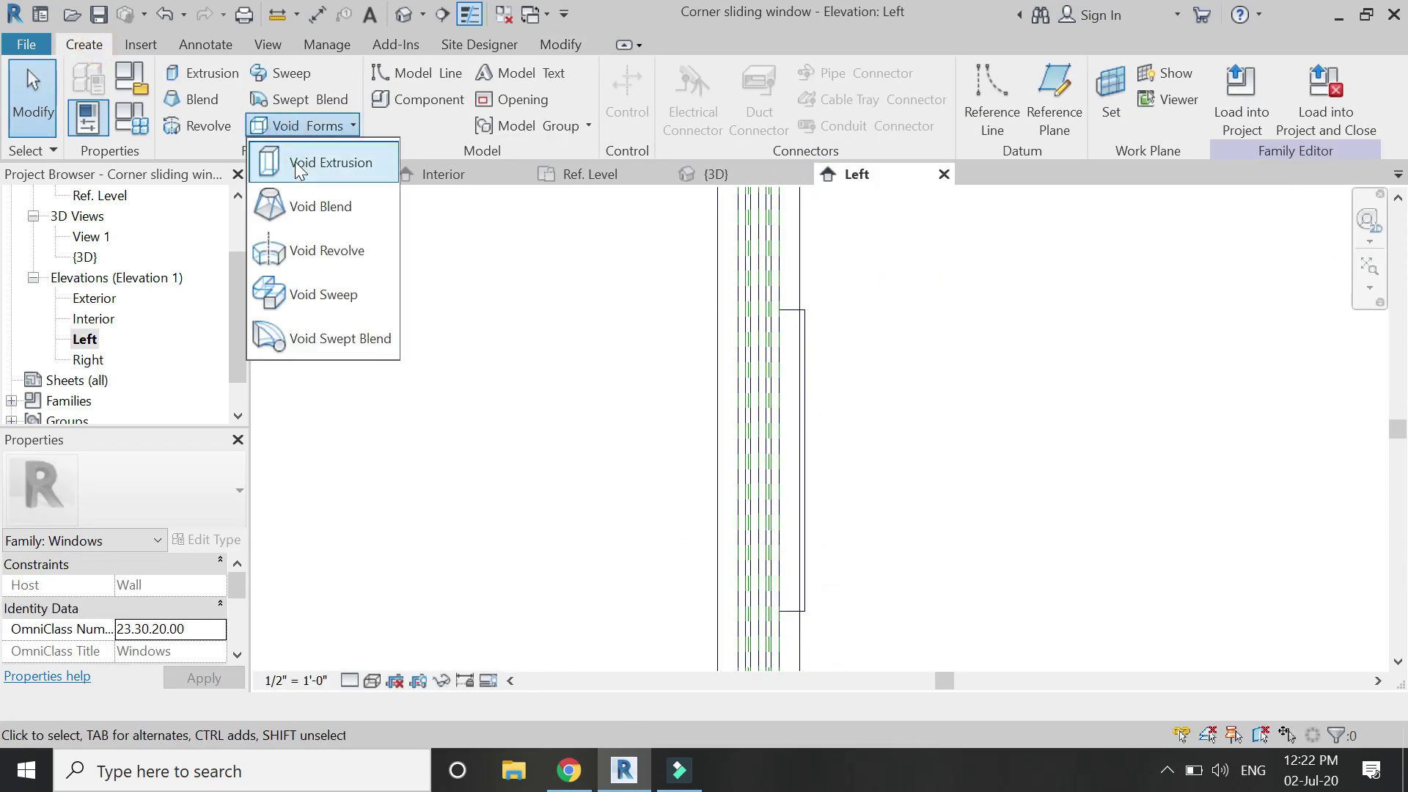
{"action": "left_click", "coordinate": [317, 165]}
{"action": "left_click", "coordinate": [955, 103]}
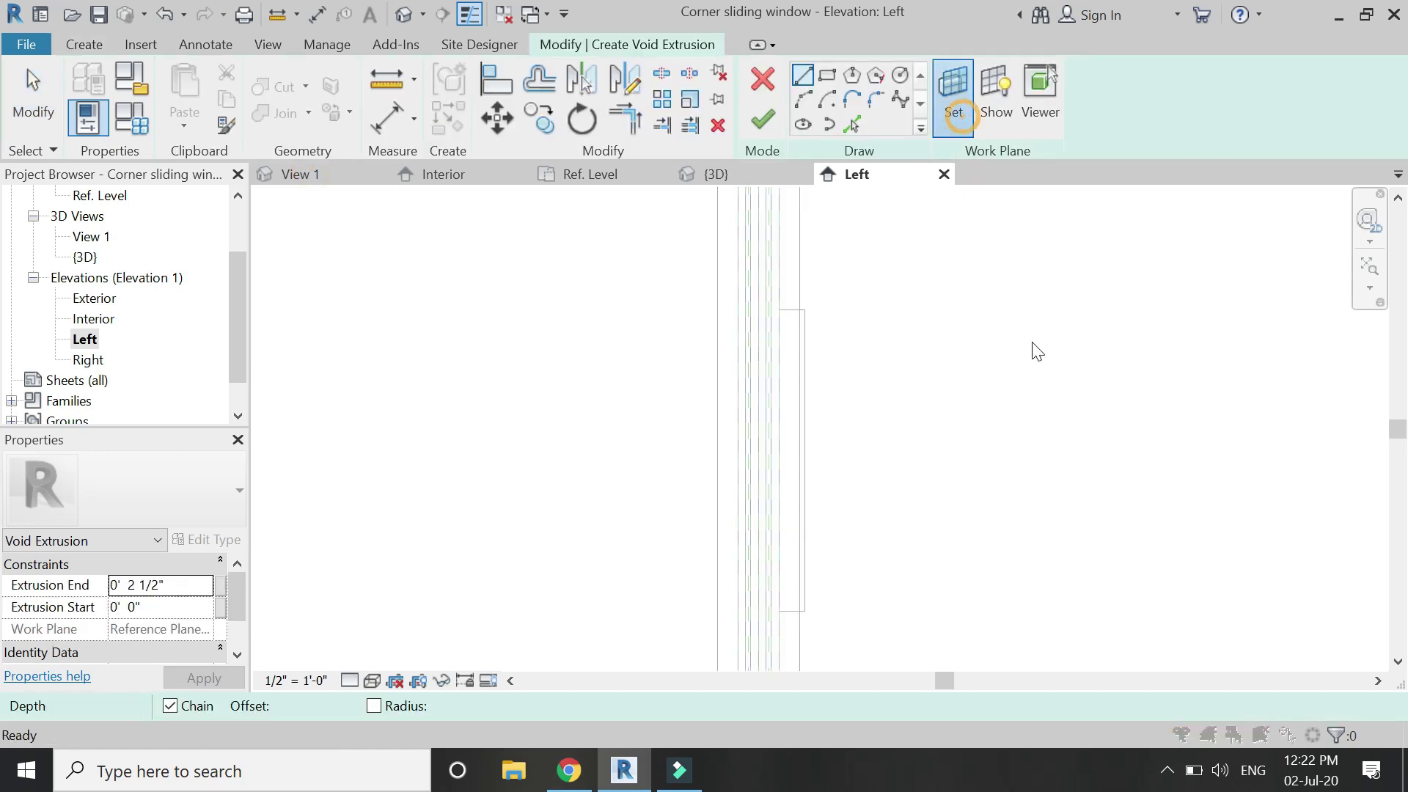
{"action": "left_click", "coordinate": [984, 486]}
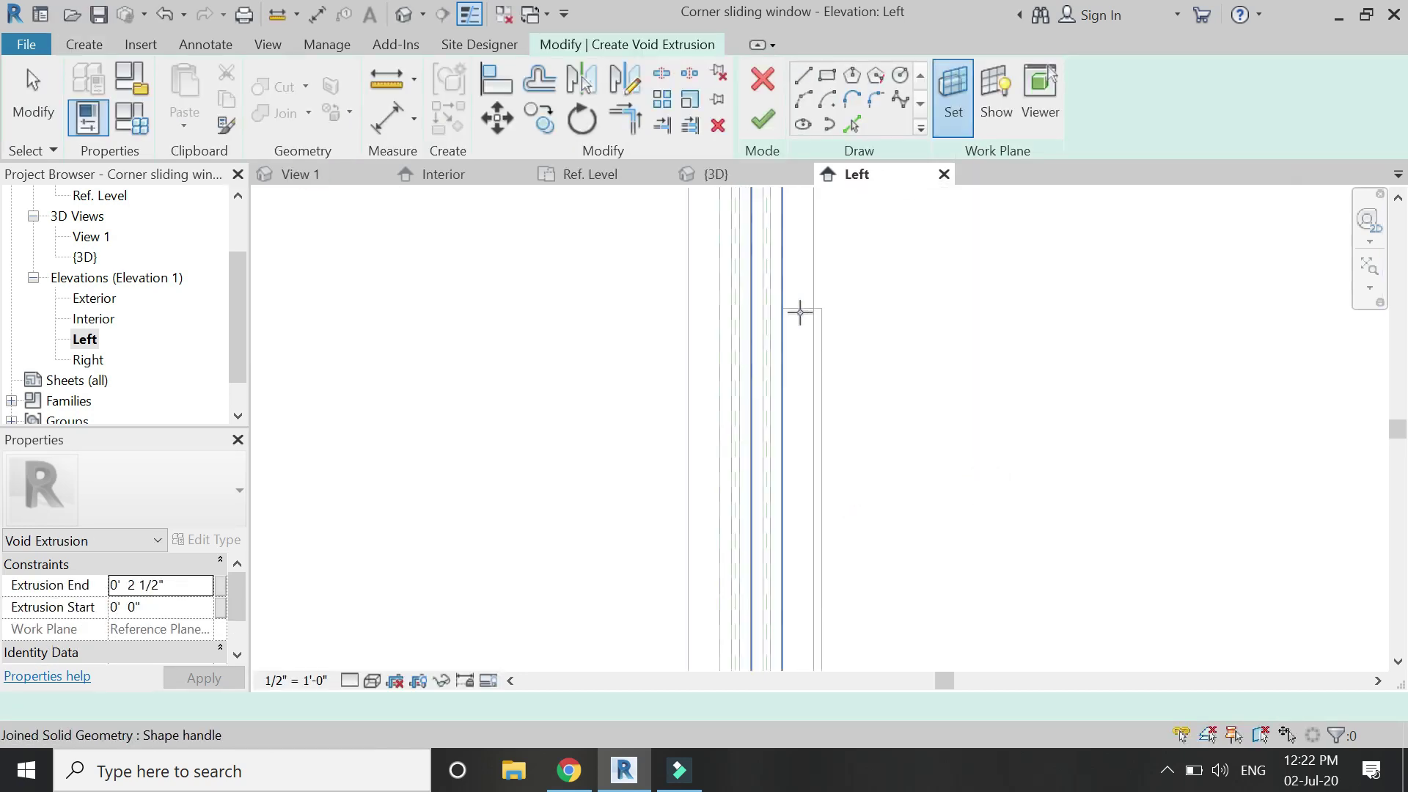
{"action": "scroll", "coordinate": [843, 341], "scroll_direction": "up", "scroll_amount": 3}
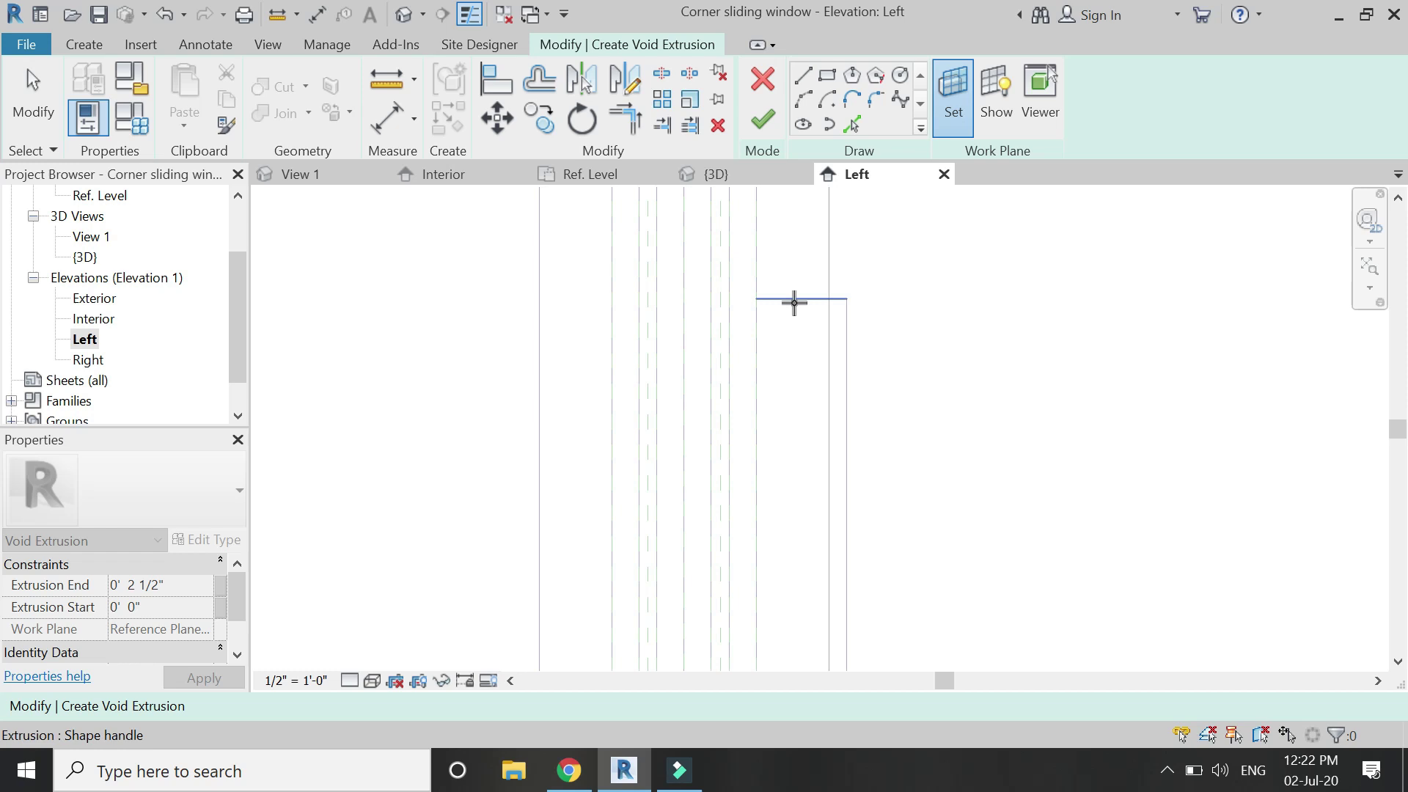
{"action": "left_click", "coordinate": [797, 306]}
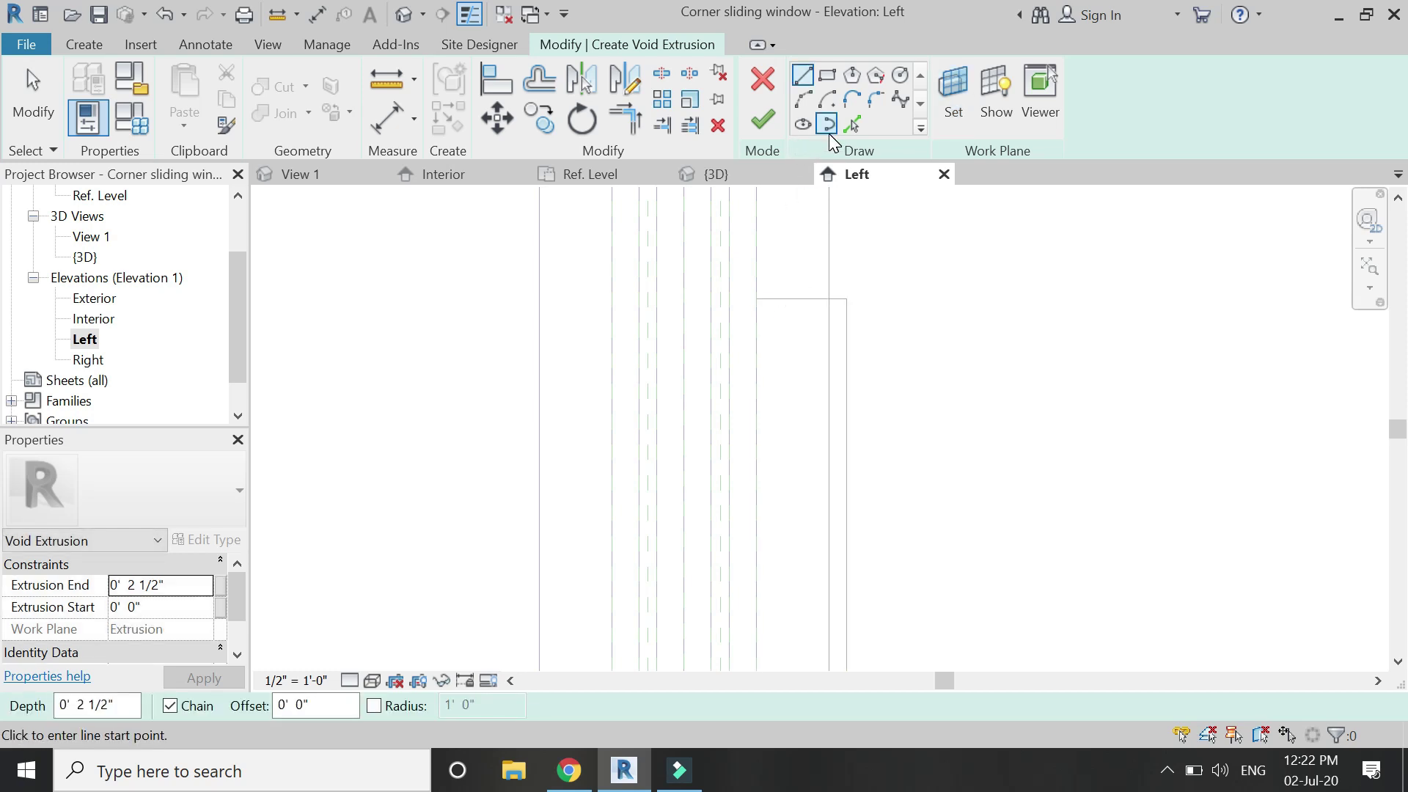
Sketch a vertical line about 1 1/2" down from the stile extrusion's upper corner along the reference plane at the sash face.
{"action": "left_click", "coordinate": [828, 80]}
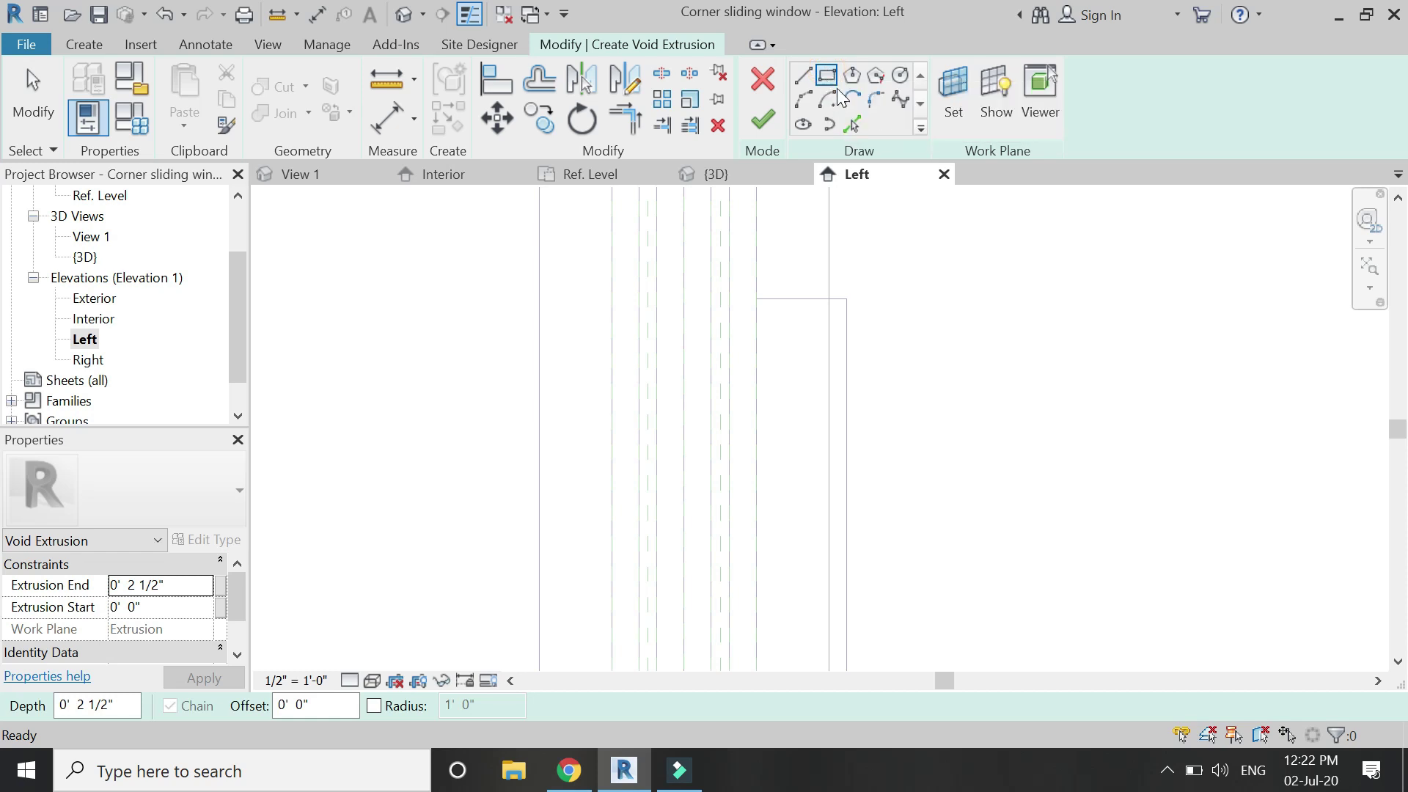
{"action": "left_click", "coordinate": [803, 80]}
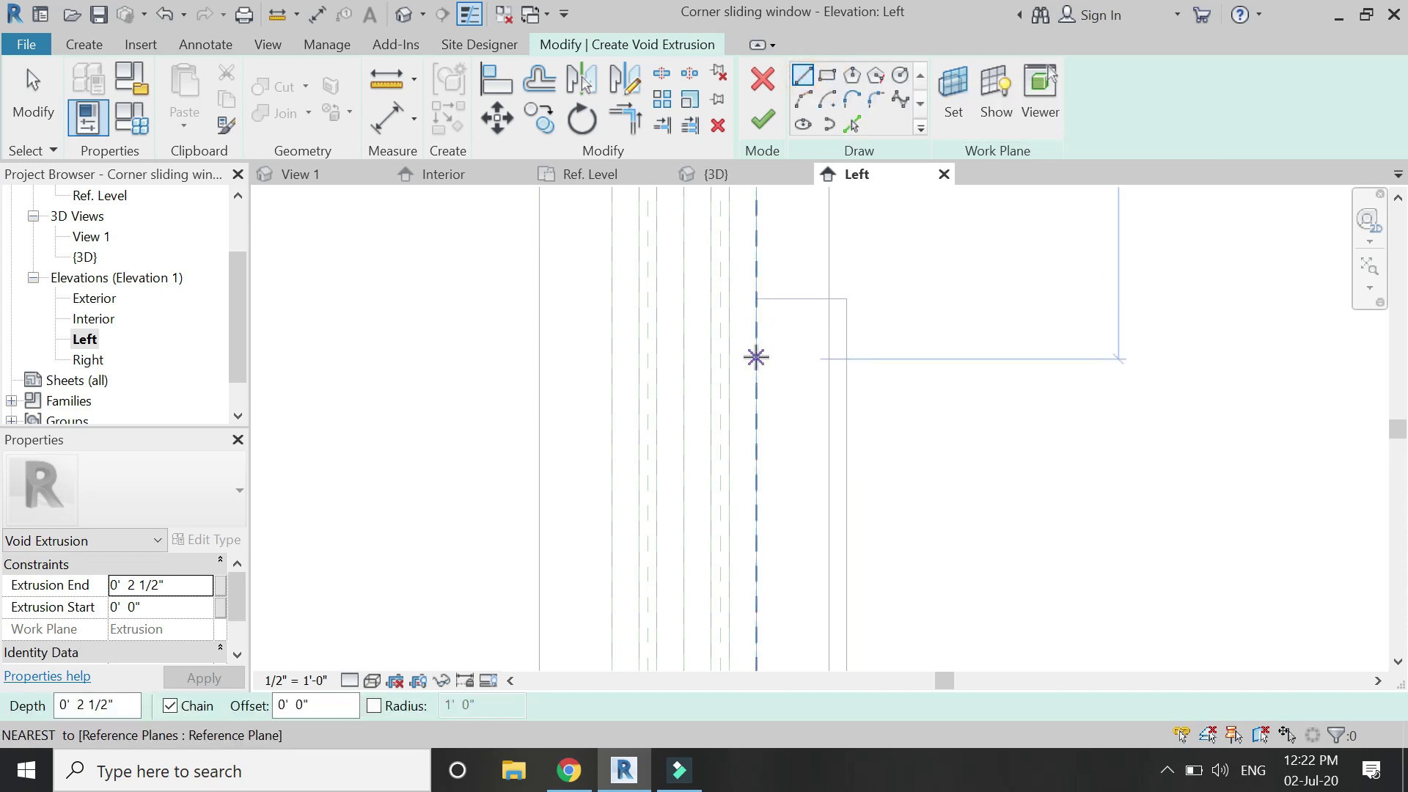
{"action": "left_click", "coordinate": [756, 301]}
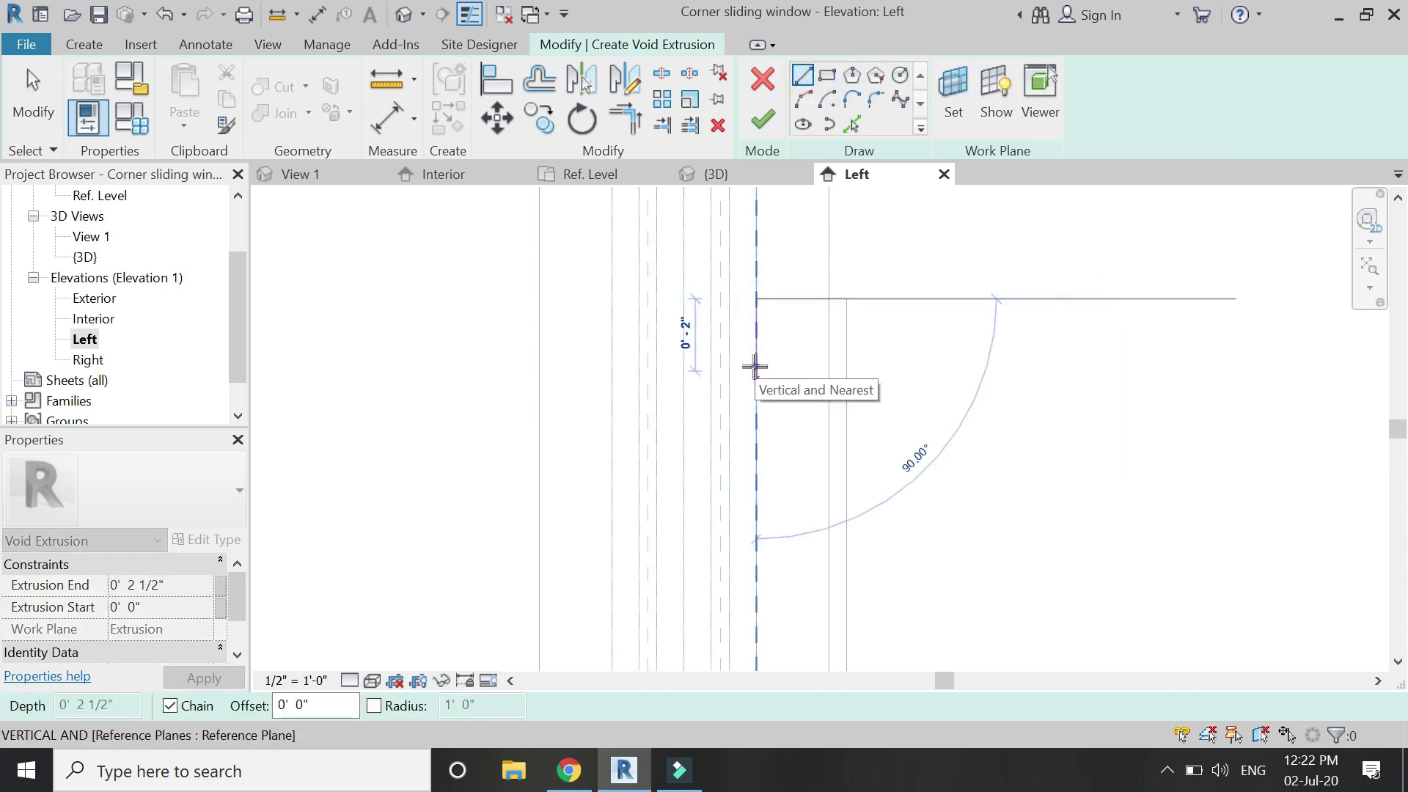
{"action": "left_click", "coordinate": [756, 354]}
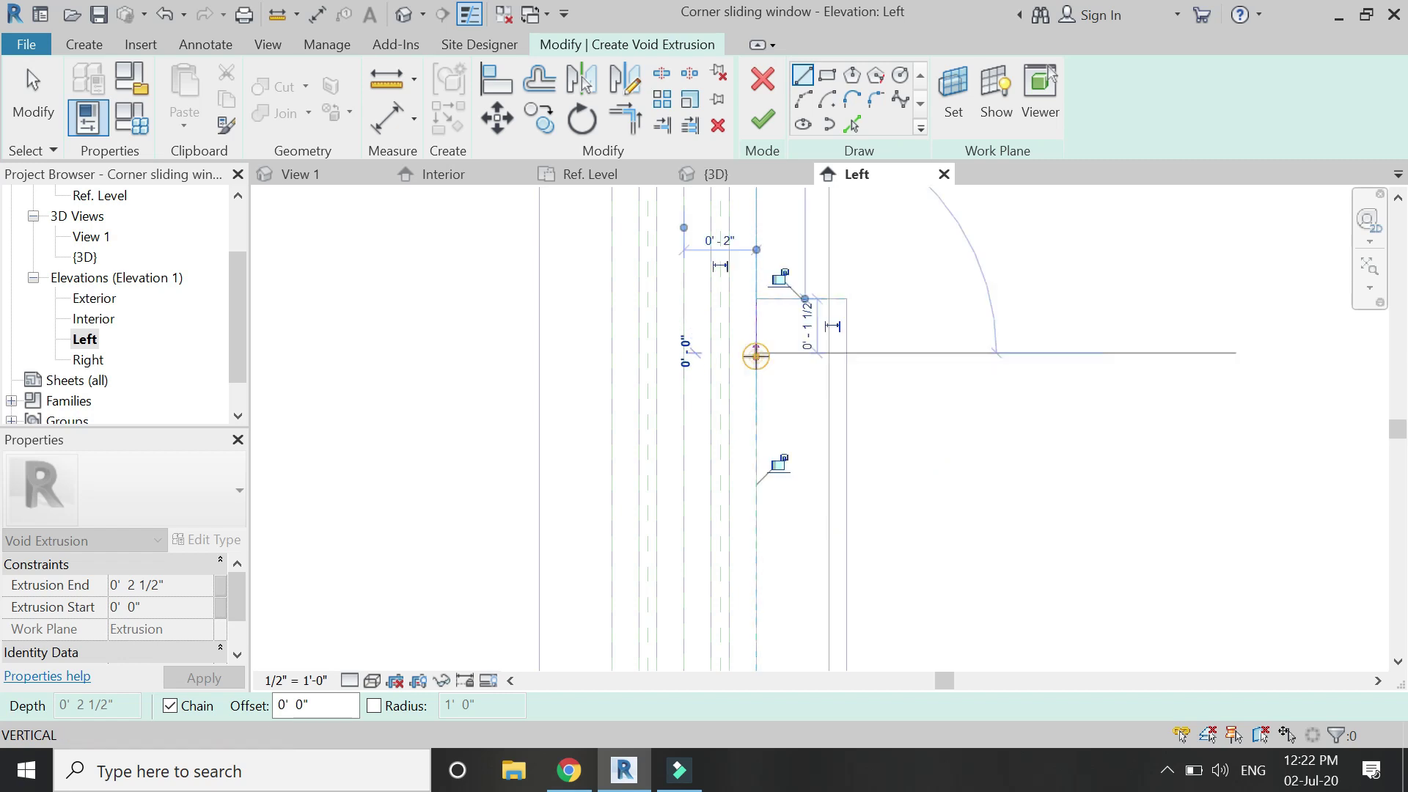
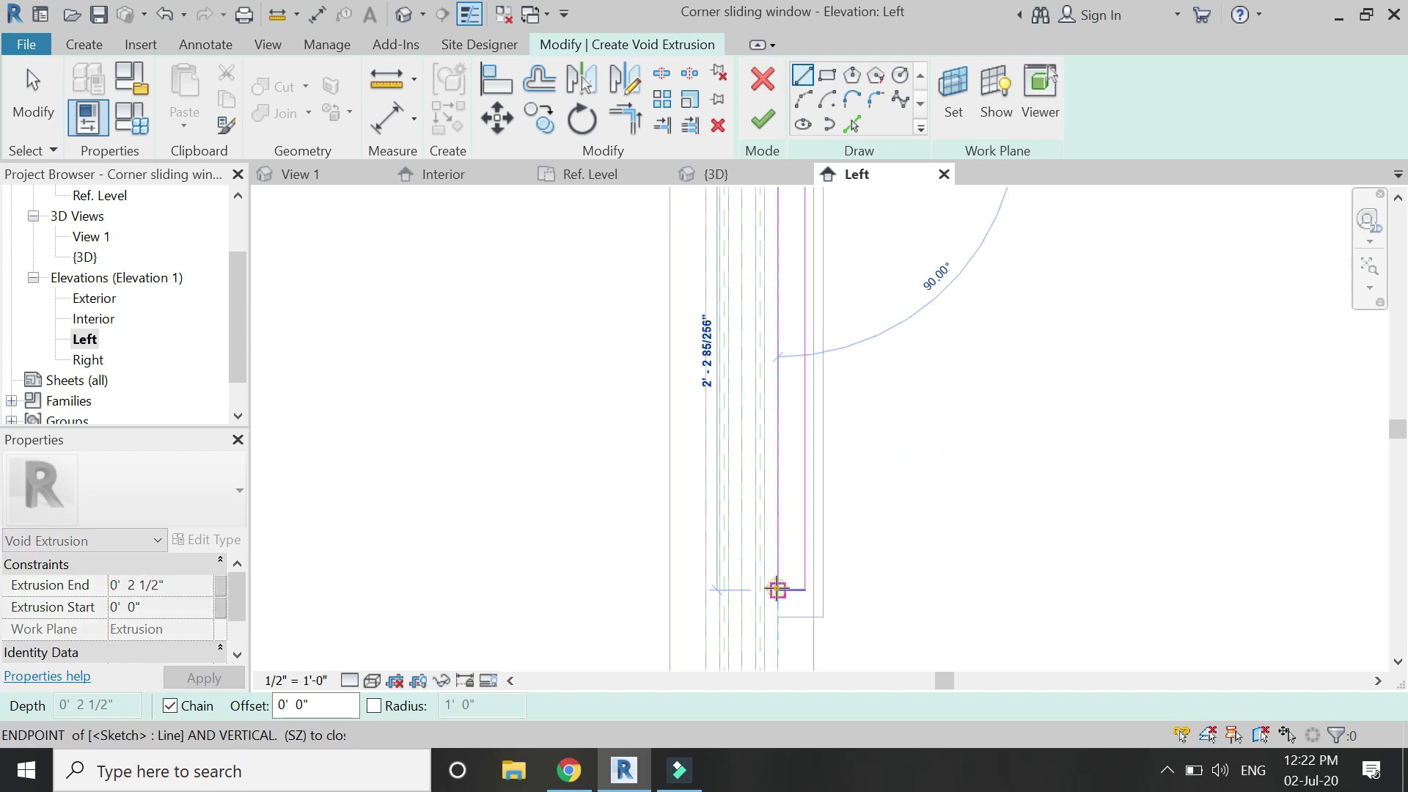
Align and lock the void sketch's inner vertical line to the reference plane at the sash face.
{"action": "key", "text": "Escape"}
{"action": "key", "text": "Escape"}
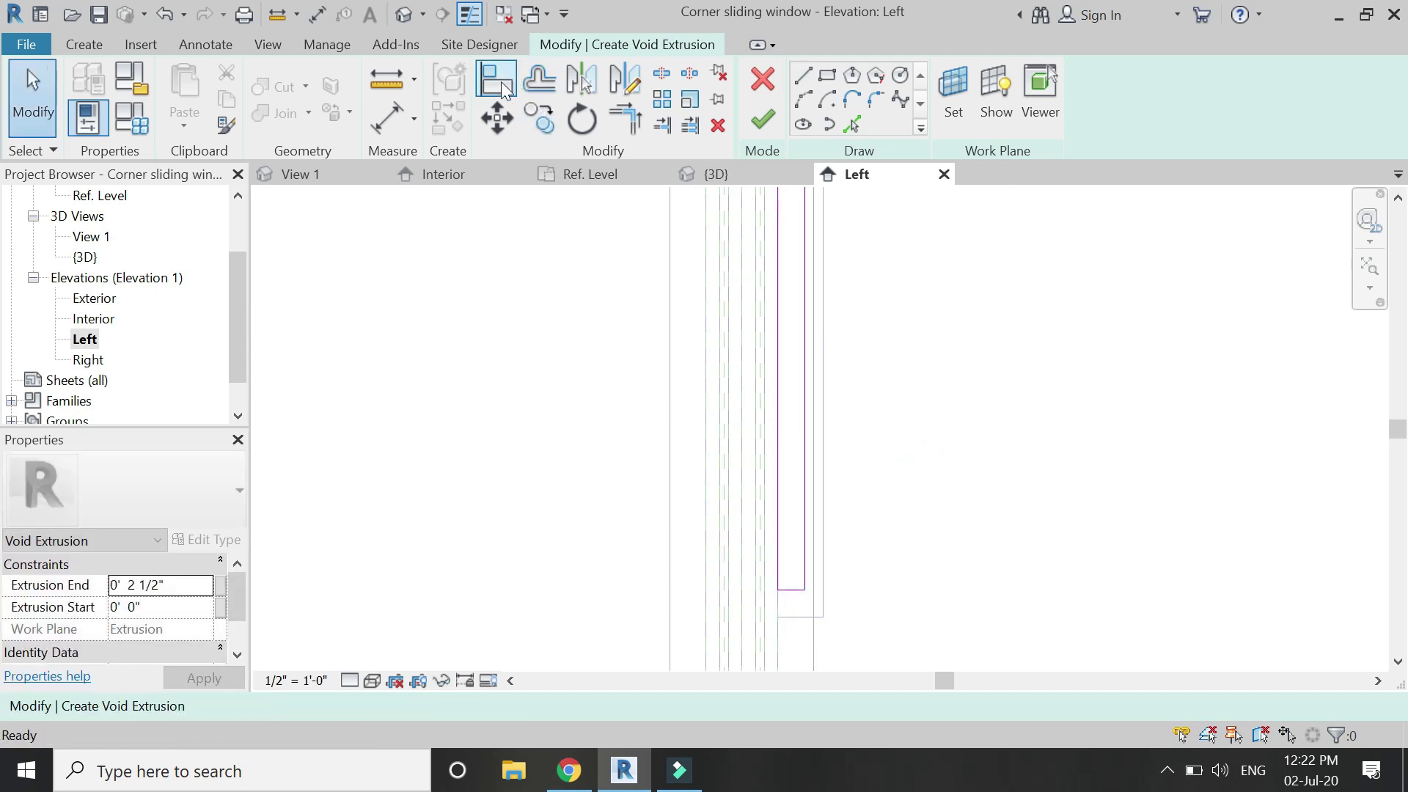
{"action": "scroll", "coordinate": [767, 494], "scroll_direction": "down", "scroll_amount": 3}
{"action": "scroll", "coordinate": [779, 254], "scroll_direction": "up", "scroll_amount": 2}
{"action": "key", "text": "a"}
{"action": "key", "text": "l"}
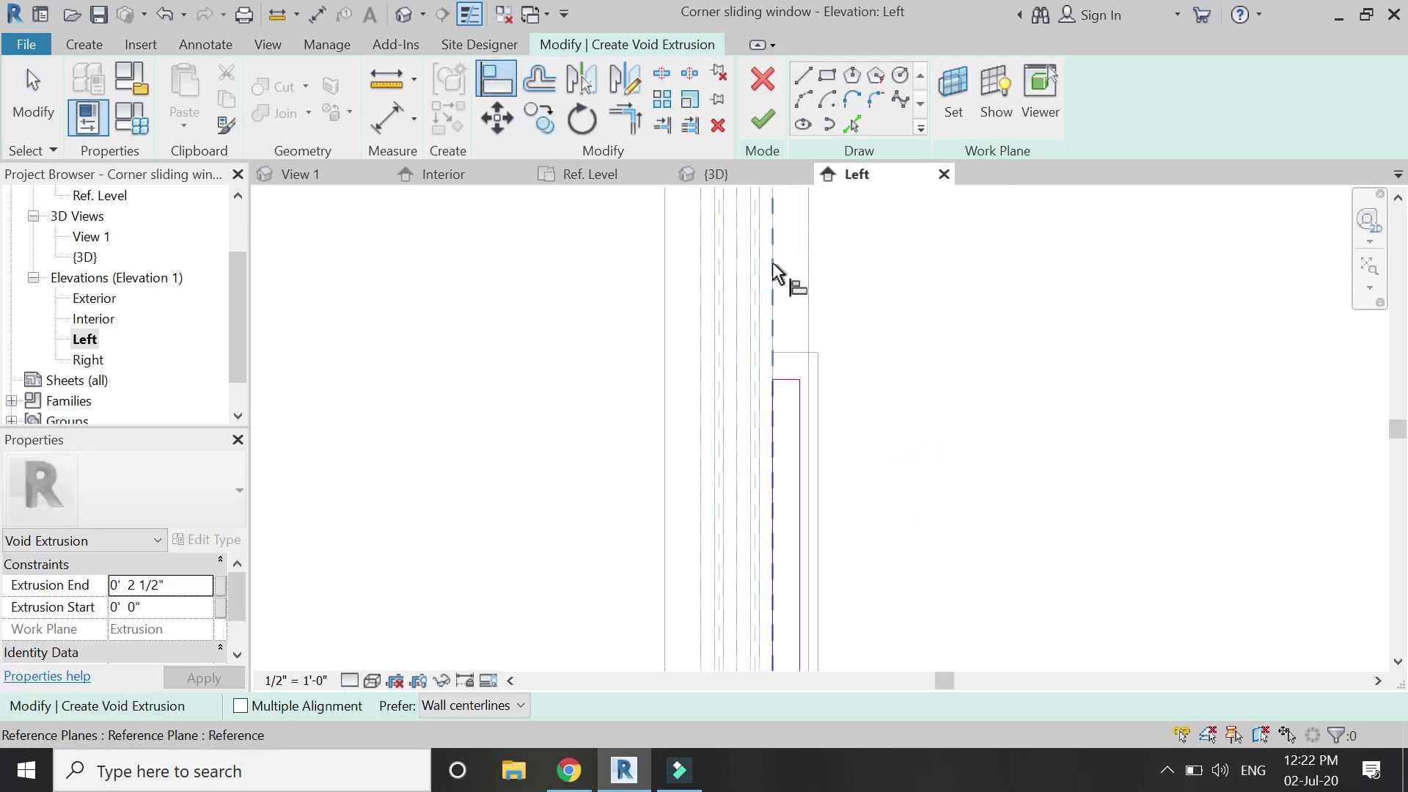
{"action": "scroll", "coordinate": [778, 382], "scroll_direction": "up", "scroll_amount": 2}
Dimension the gap between the stile extrusion's upper edge and the void sketch's upper line, and lock it.
{"action": "left_click", "coordinate": [396, 124]}
{"action": "scroll", "coordinate": [774, 350], "scroll_direction": "up", "scroll_amount": 2}
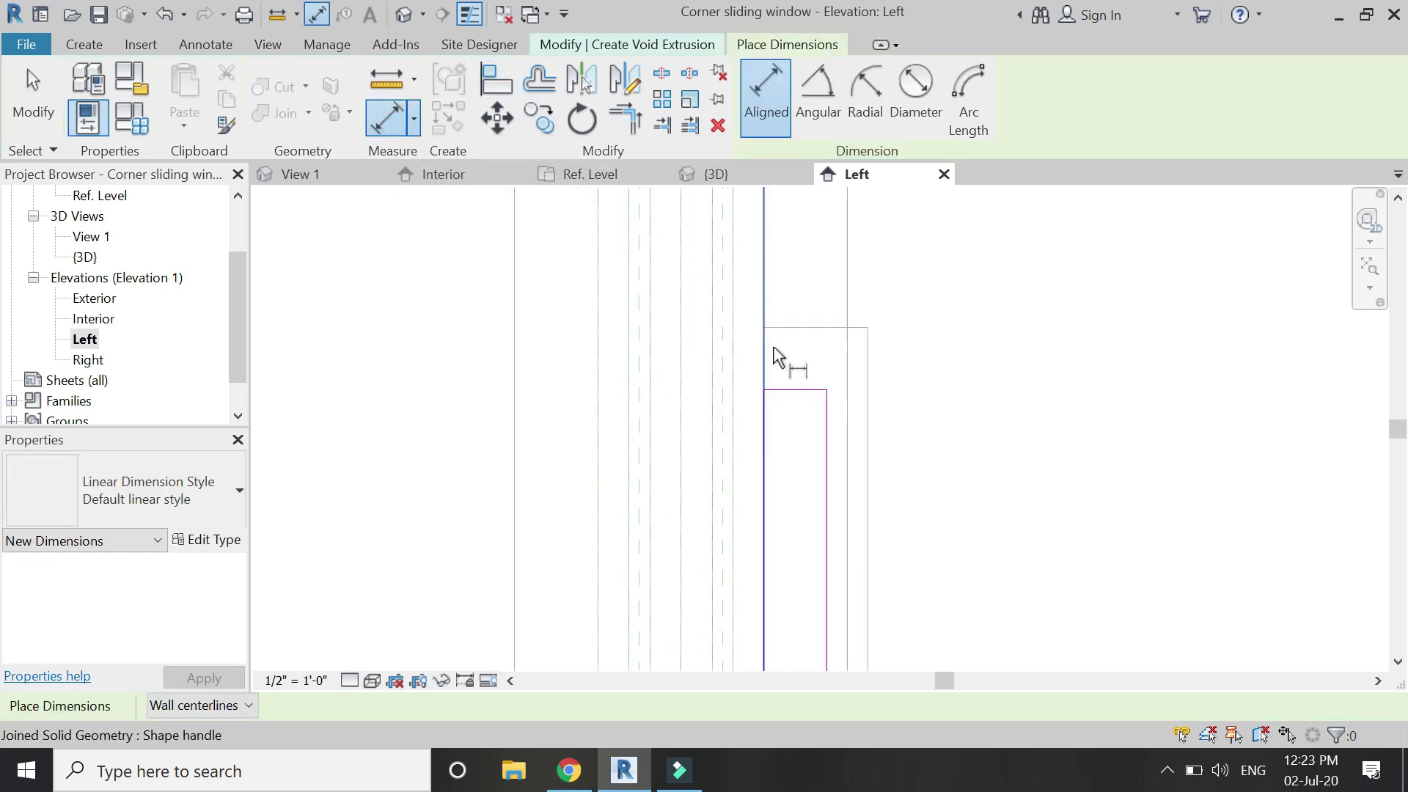
{"action": "left_click", "coordinate": [797, 396]}
{"action": "left_click", "coordinate": [783, 453]}
{"action": "scroll", "coordinate": [769, 304], "scroll_direction": "down", "scroll_amount": 4}
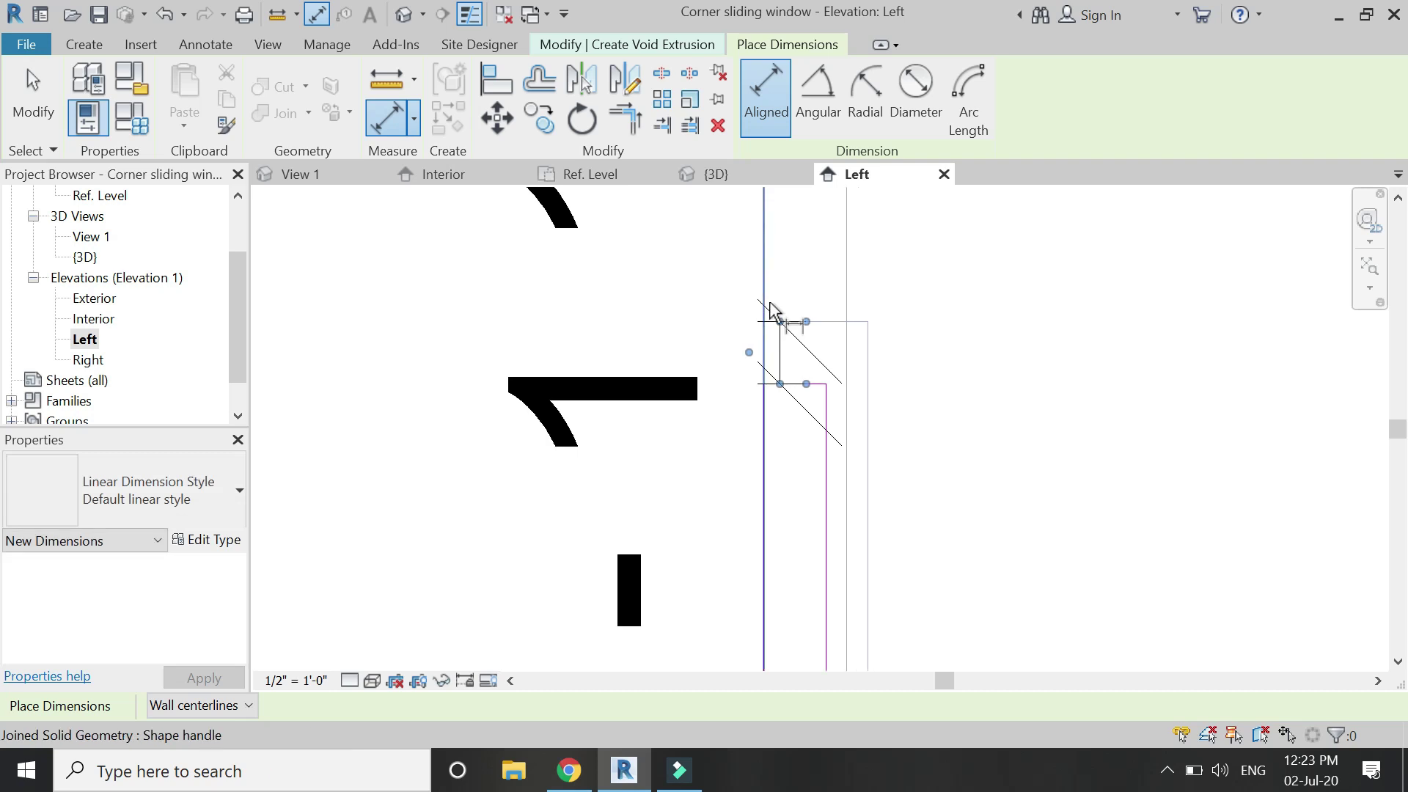
{"action": "left_click", "coordinate": [1030, 321]}
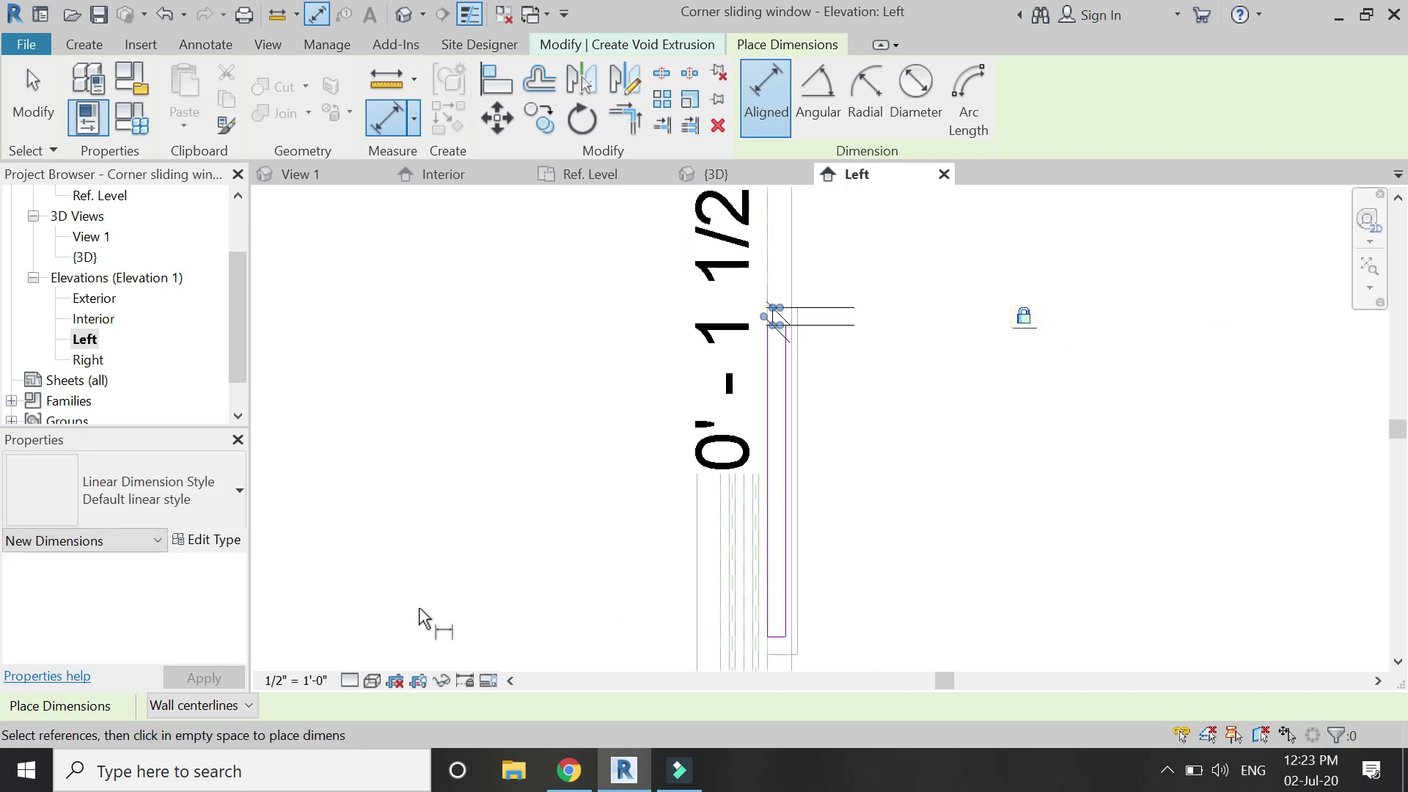
Set the view scale to 12" = 1'-0" and dimension the void sketch's outer vertical line from the stile extrusion's outer edge.
{"action": "left_click", "coordinate": [297, 680]}
{"action": "left_click", "coordinate": [316, 41]}
{"action": "left_click", "coordinate": [770, 451]}
{"action": "left_click", "coordinate": [726, 461]}
{"action": "left_click", "coordinate": [706, 449]}
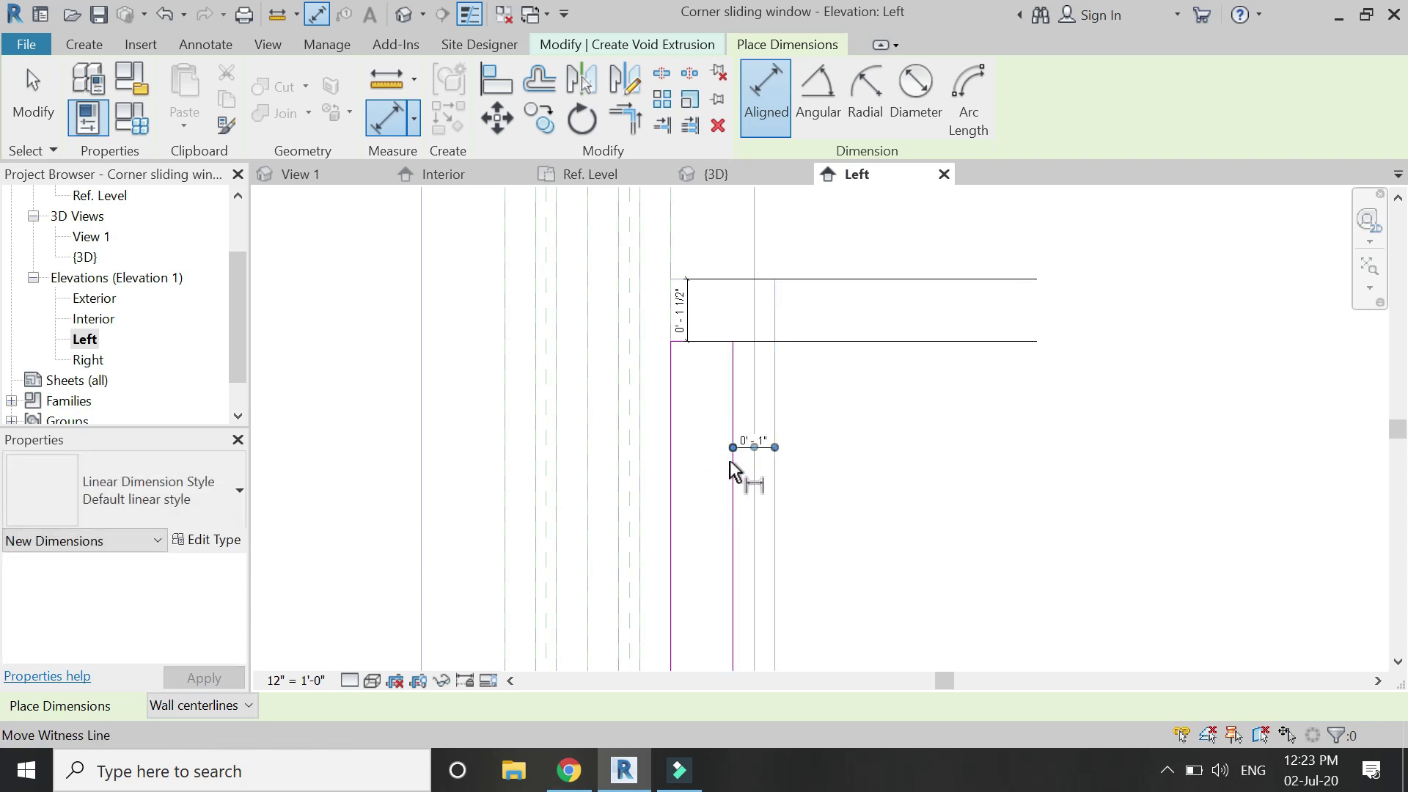
{"action": "scroll", "coordinate": [734, 473], "scroll_direction": "up", "scroll_amount": 2}
{"action": "key", "text": "Escape"}
{"action": "key", "text": "Escape"}
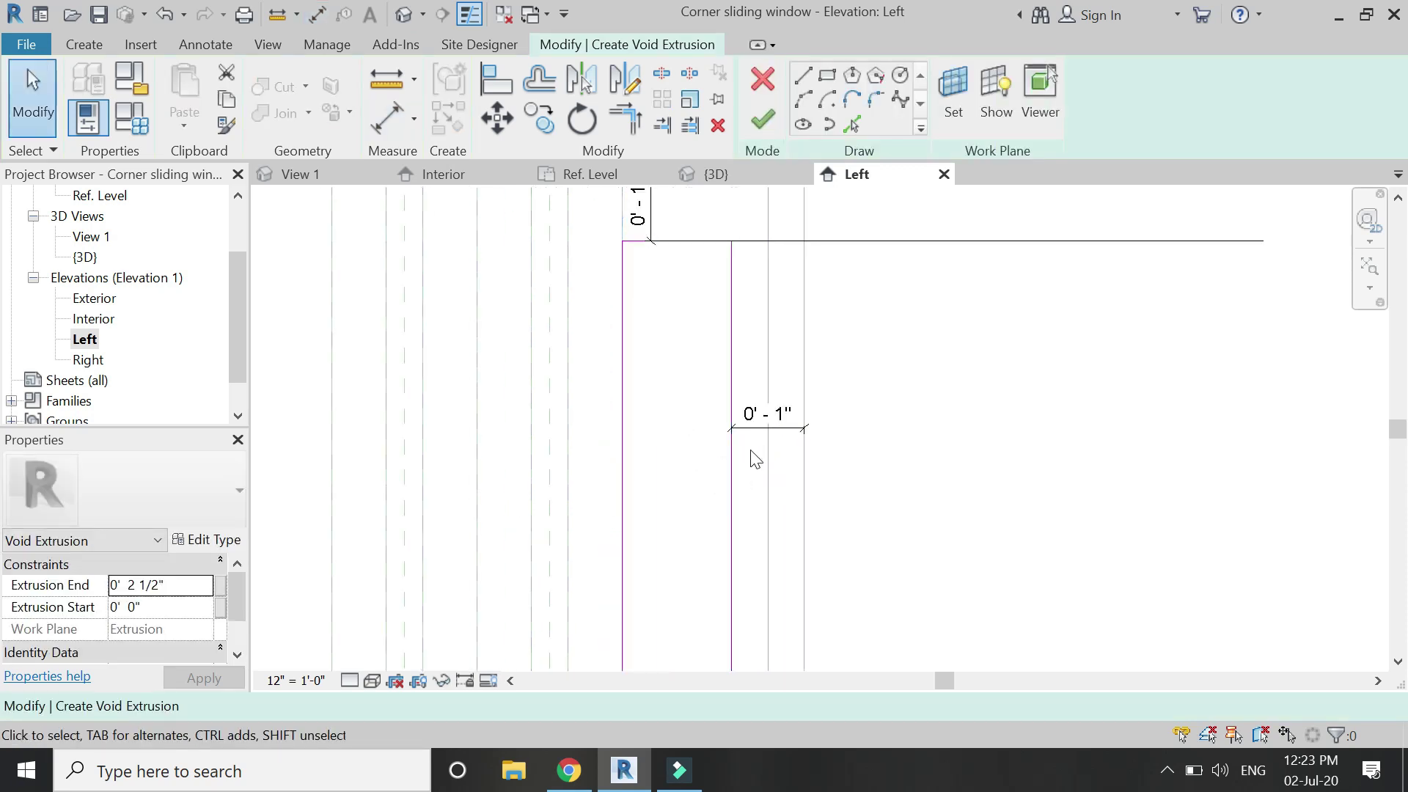
Set the void's horizontal offset from the stile extrusion's outer edge to 1.25" and lock that dimension.
{"action": "left_click", "coordinate": [765, 415]}
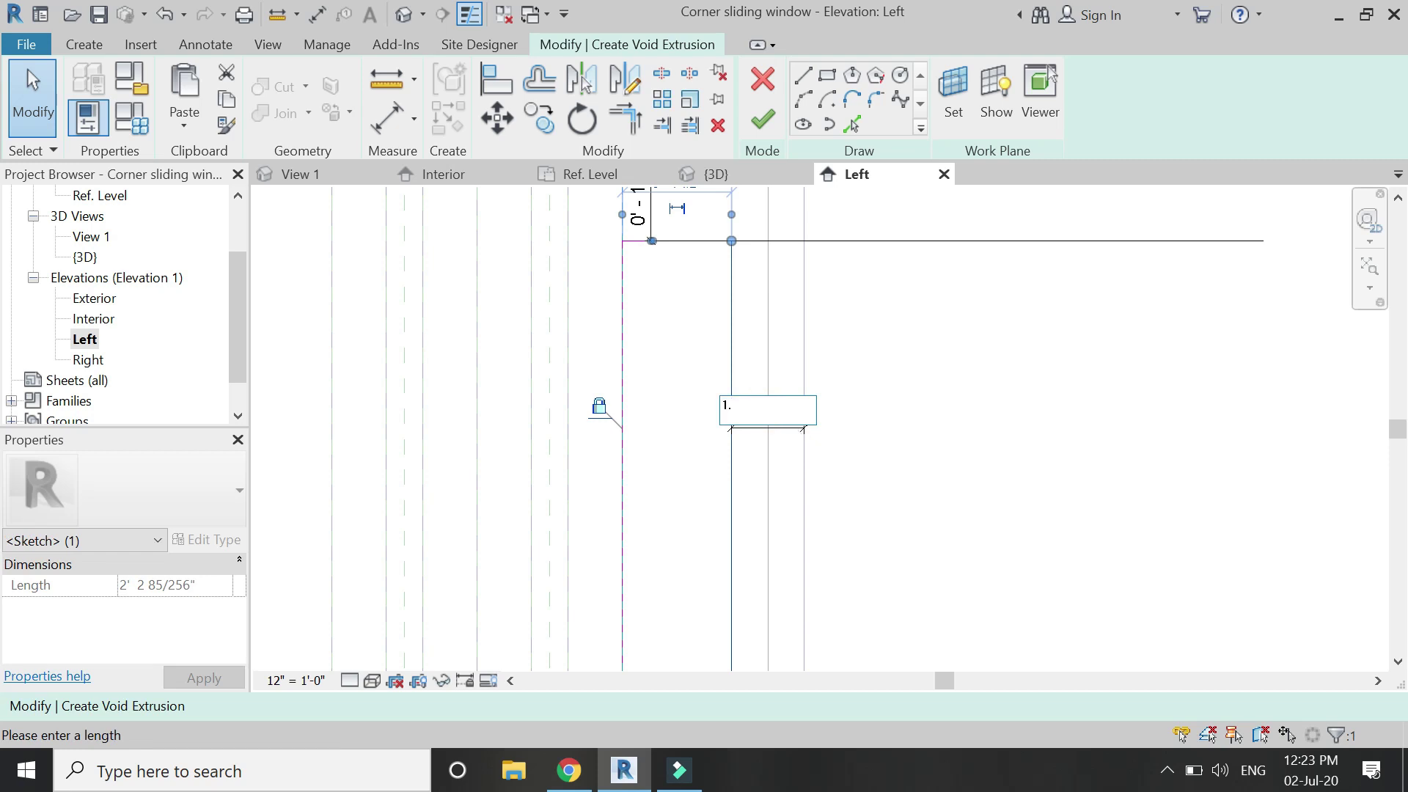
{"action": "type", "text": "1.25\""}
{"action": "key", "text": "Return"}
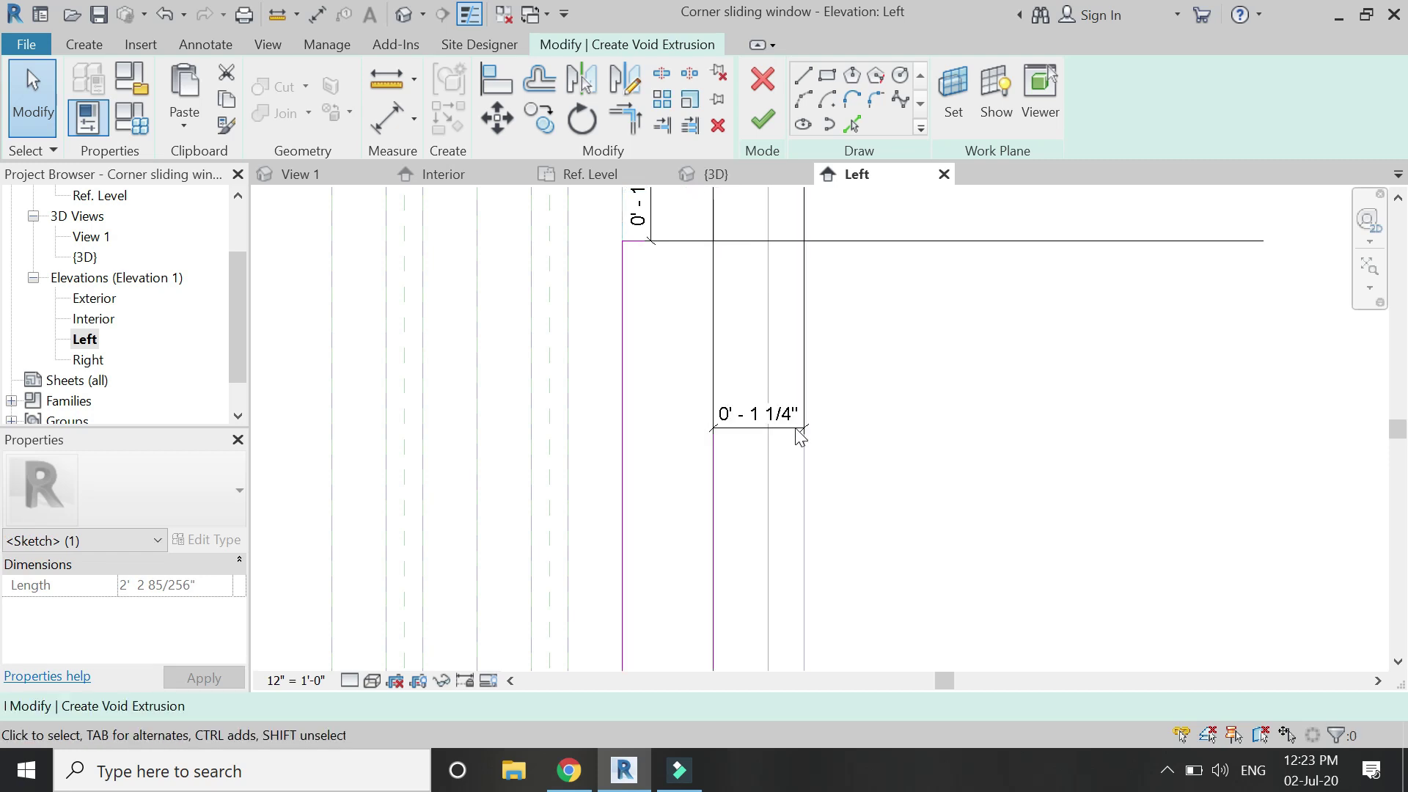
{"action": "left_click", "coordinate": [763, 417]}
{"action": "scroll", "coordinate": [753, 447], "scroll_direction": "down", "scroll_amount": 2}
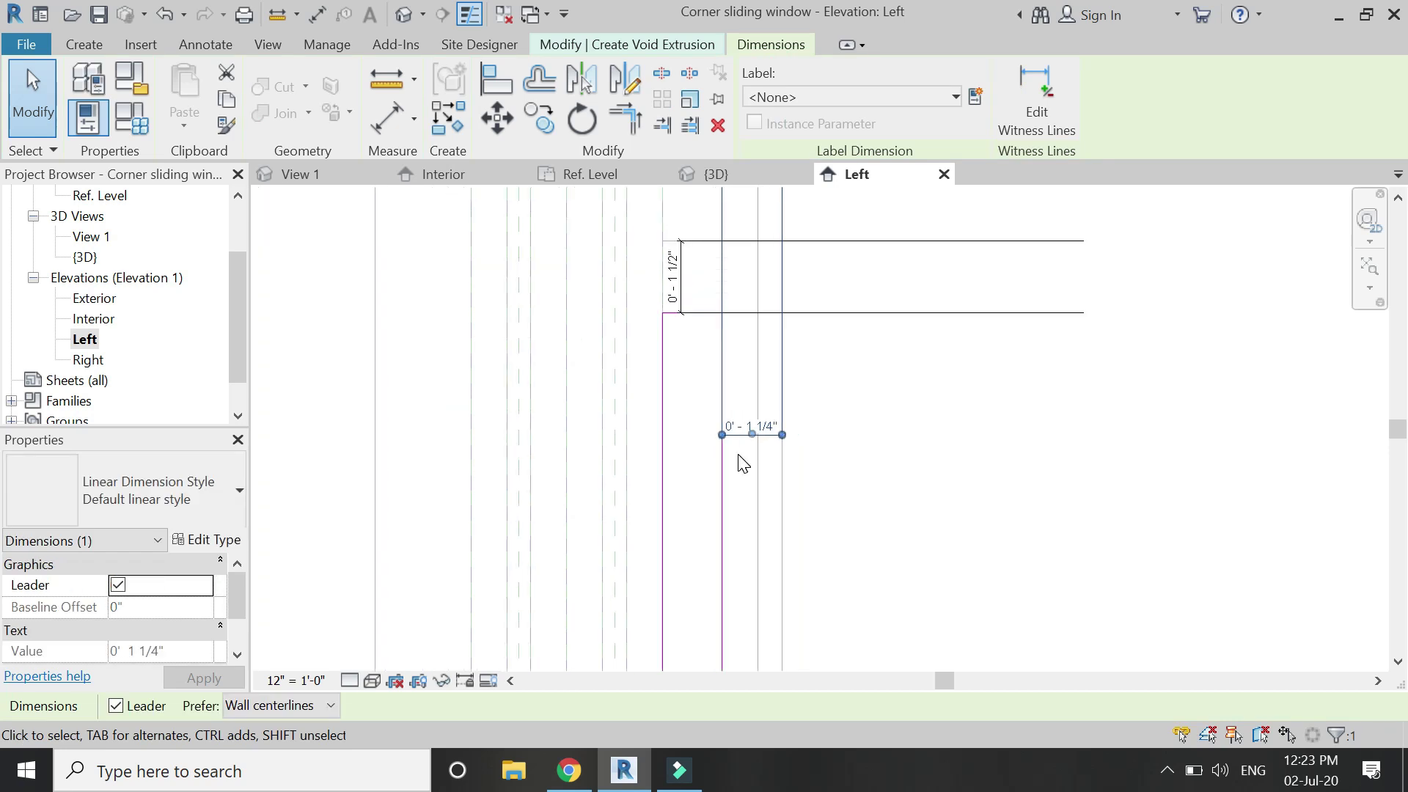
{"action": "scroll", "coordinate": [775, 488], "scroll_direction": "down", "scroll_amount": 3}
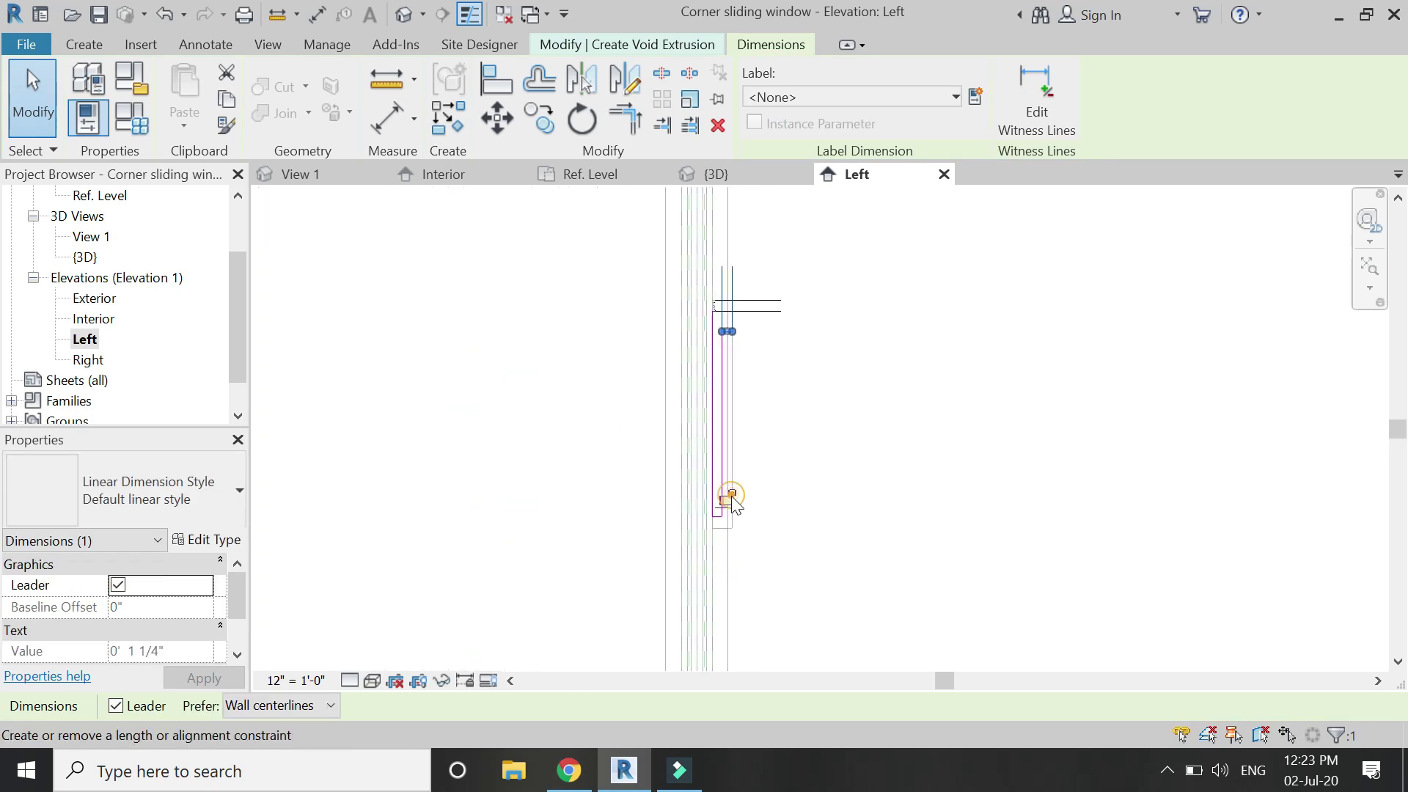
{"action": "key", "text": "Escape"}
Set the void sketch's offset from the stile extrusion's upper edge to 1.25".
{"action": "scroll", "coordinate": [707, 276], "scroll_direction": "up", "scroll_amount": 6}
{"action": "left_click", "coordinate": [733, 355]}
{"action": "scroll", "coordinate": [733, 355], "scroll_direction": "up", "scroll_amount": 2}
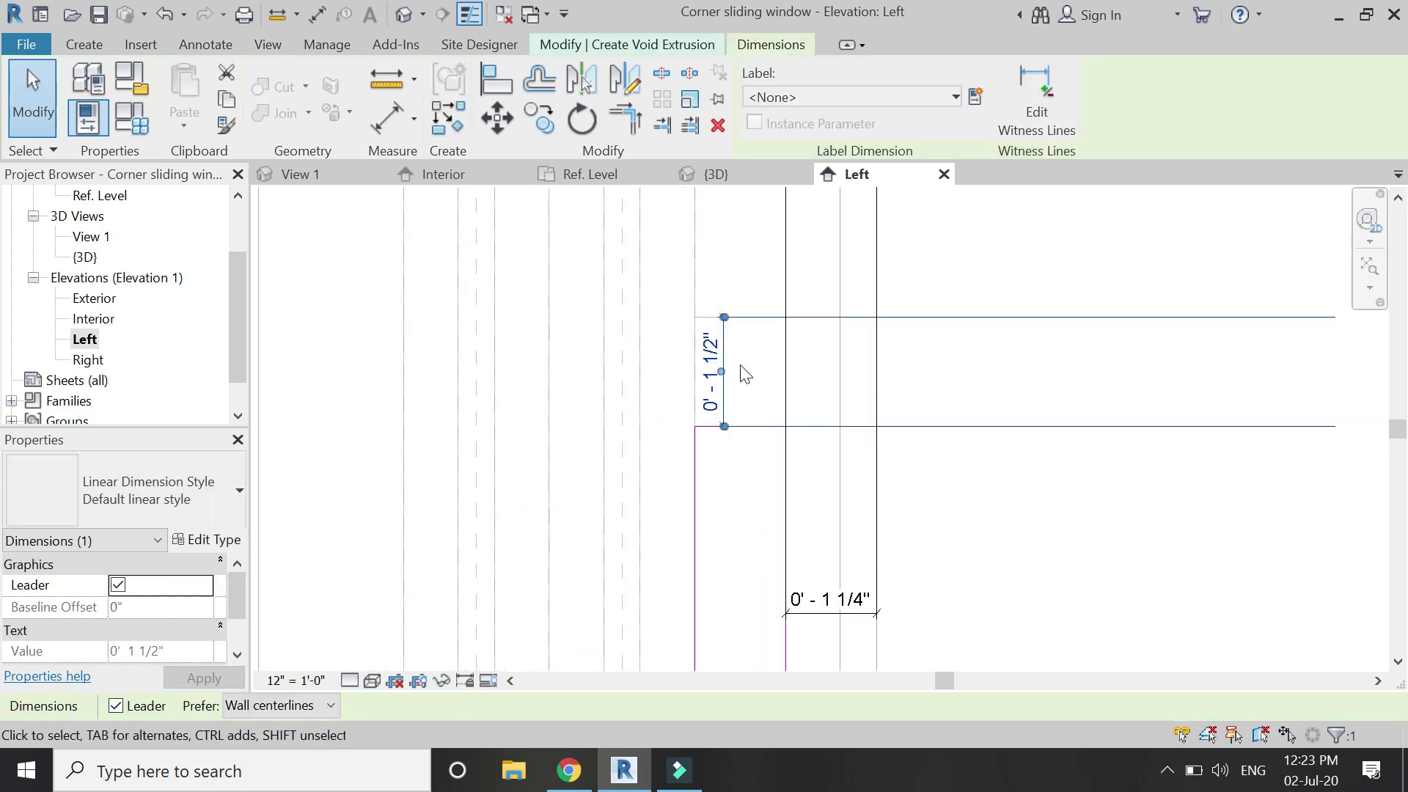
{"action": "scroll", "coordinate": [746, 374], "scroll_direction": "down", "scroll_amount": 4}
{"action": "scroll", "coordinate": [771, 394], "scroll_direction": "up", "scroll_amount": 5}
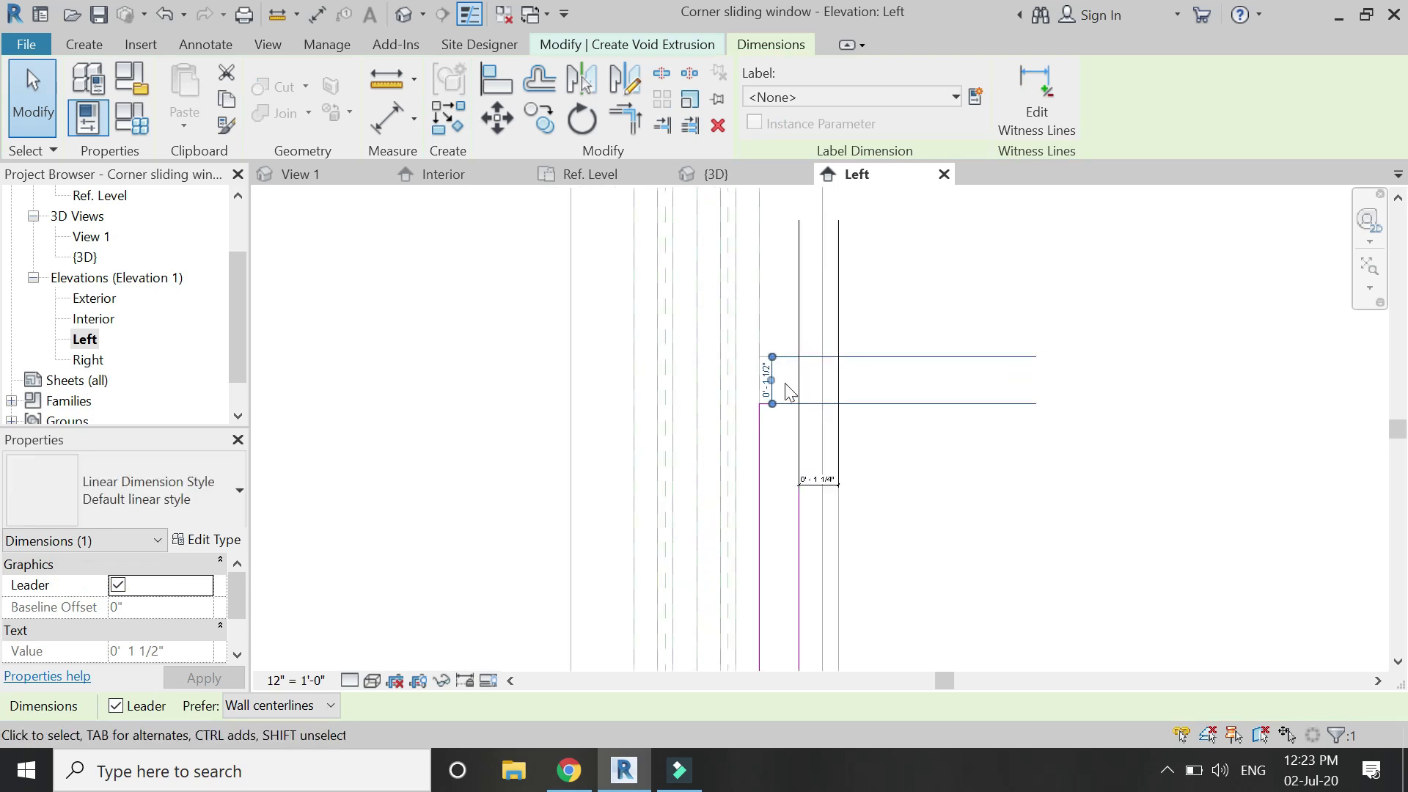
{"action": "key", "text": "Escape"}
{"action": "left_click", "coordinate": [842, 473]}
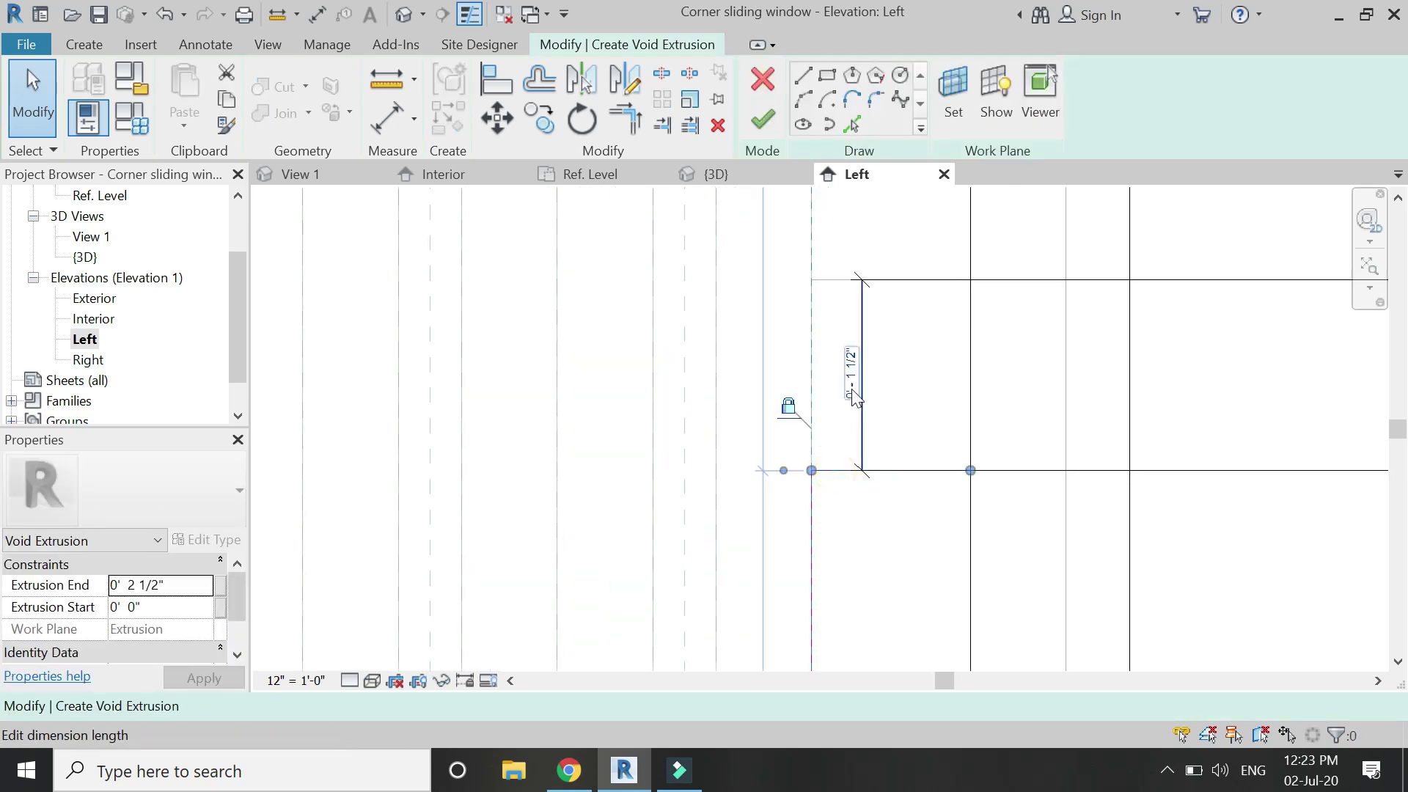
{"action": "left_click", "coordinate": [850, 374]}
{"action": "type", "text": "1.25''"}
{"action": "key", "text": "Return"}
{"action": "left_click", "coordinate": [862, 394]}
{"action": "scroll", "coordinate": [661, 381], "scroll_direction": "down", "scroll_amount": 5}
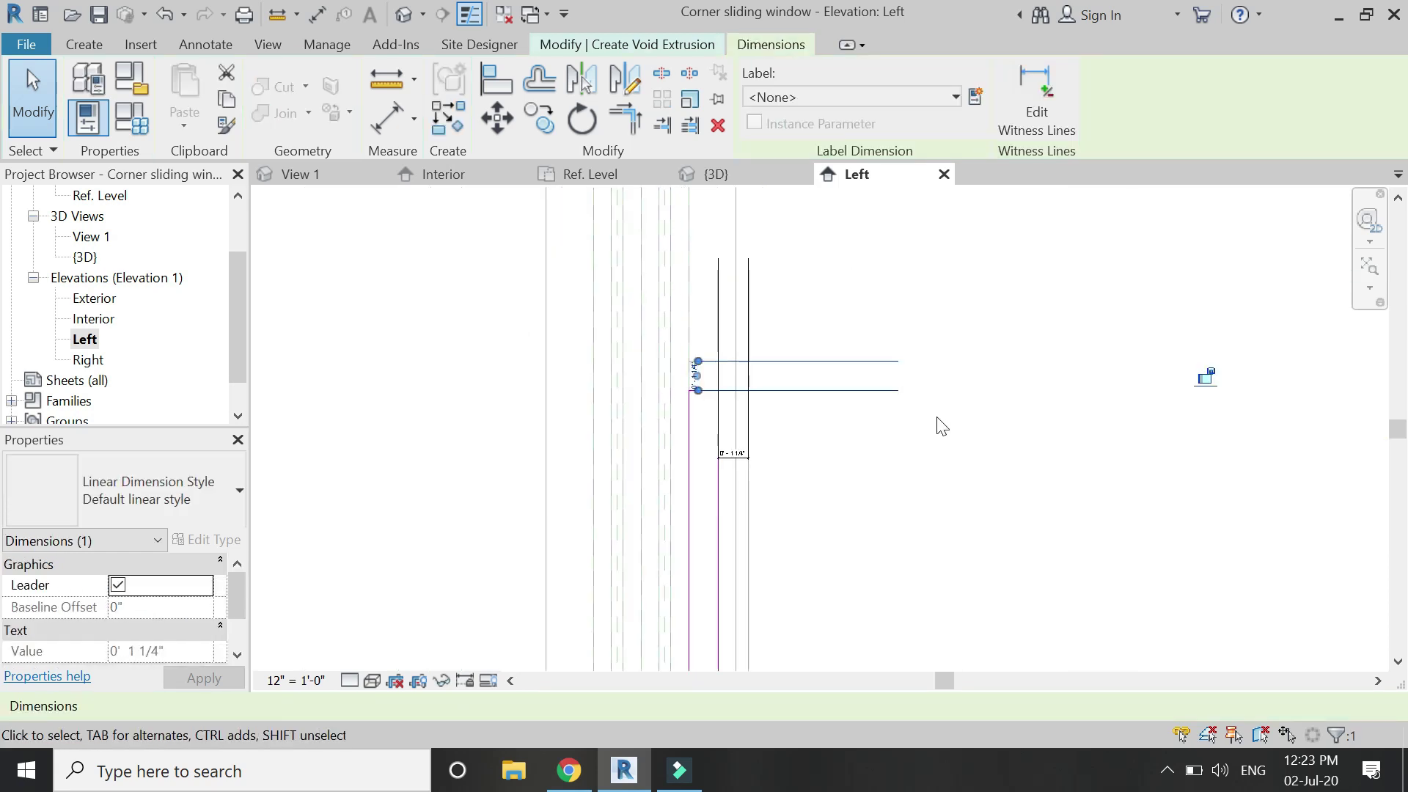
Dimension the distance between the void sketch's lower line and the stile extrusion's lower edge.
{"action": "scroll", "coordinate": [898, 320], "scroll_direction": "down", "scroll_amount": 5}
{"action": "scroll", "coordinate": [833, 565], "scroll_direction": "up", "scroll_amount": 6}
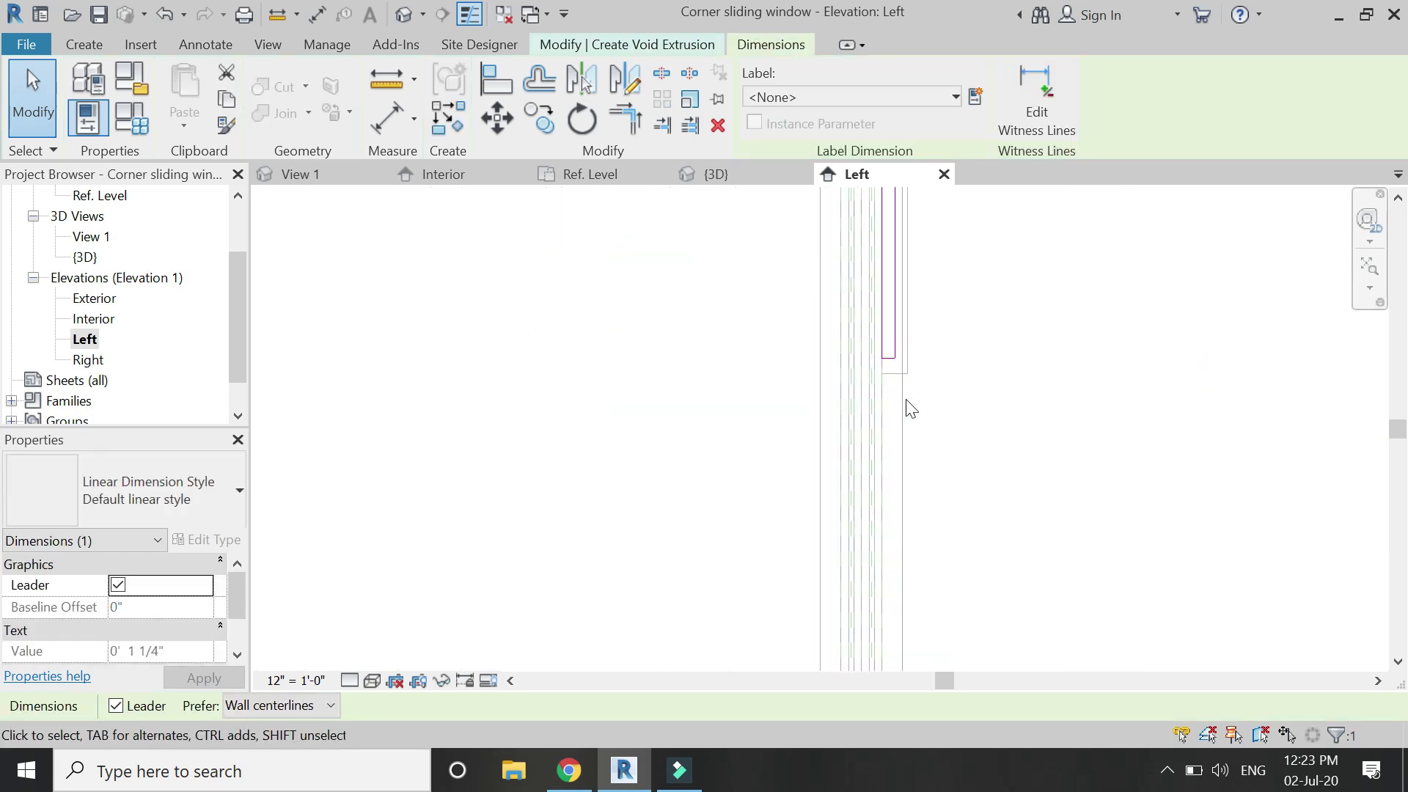
{"action": "scroll", "coordinate": [912, 249], "scroll_direction": "up", "scroll_amount": 2}
{"action": "left_click", "coordinate": [820, 359]}
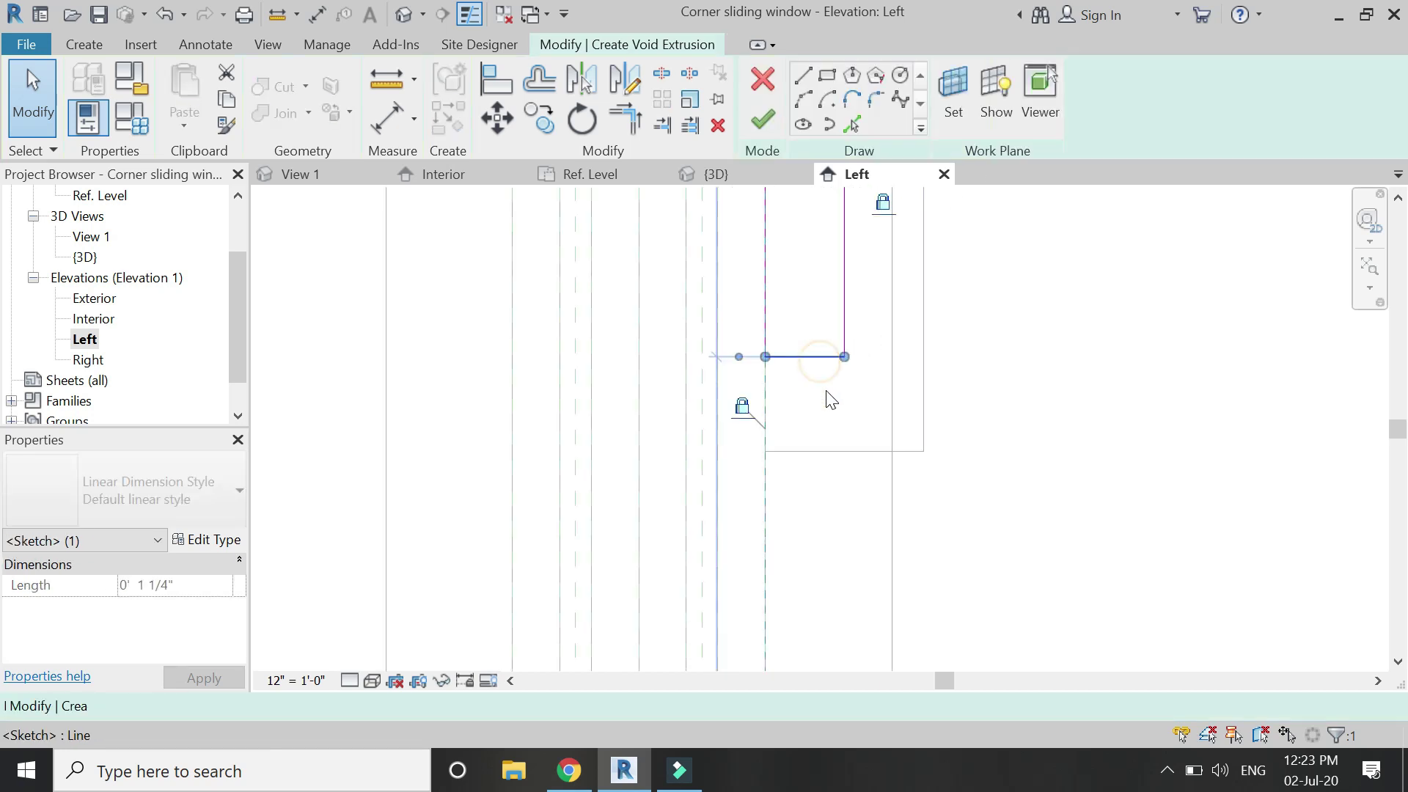
{"action": "left_click", "coordinate": [380, 116]}
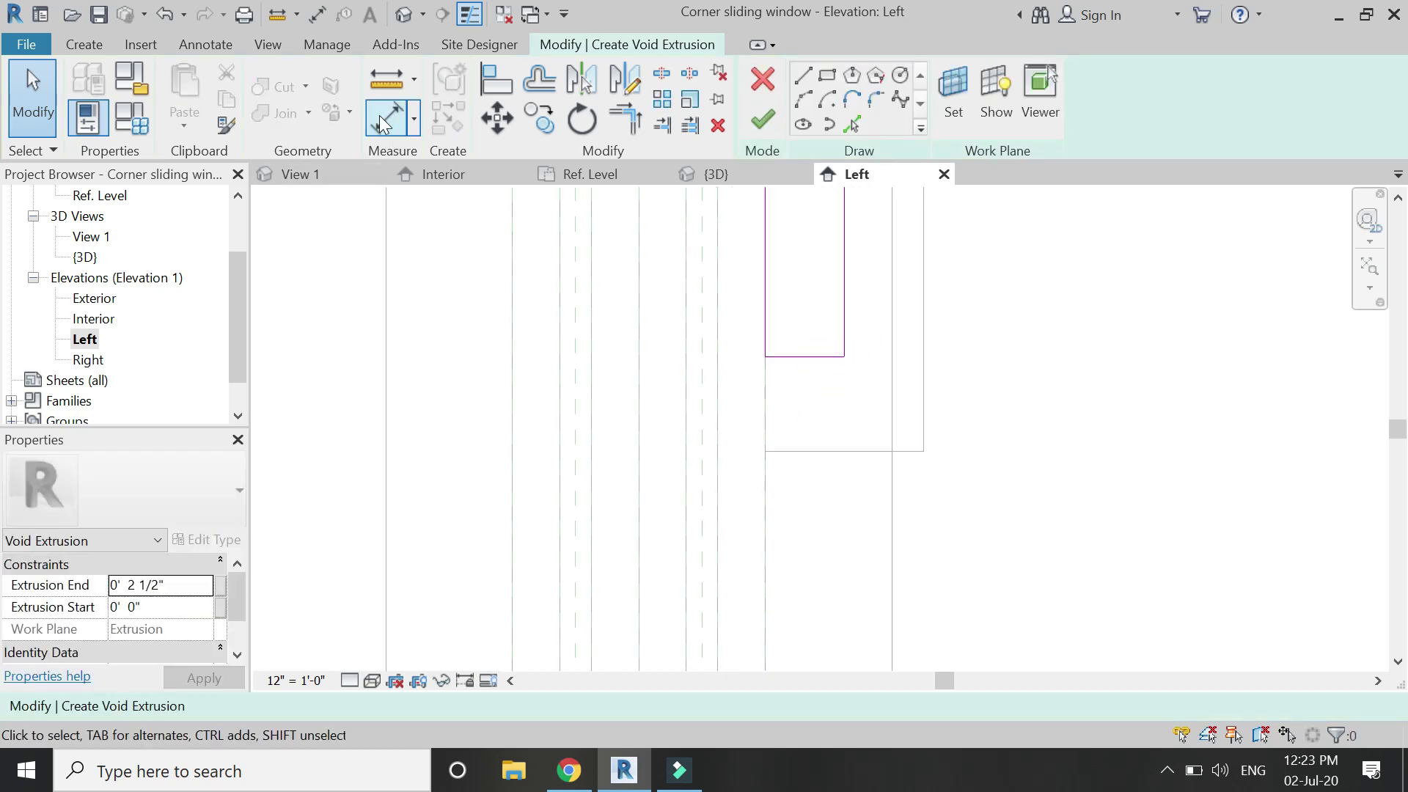
{"action": "left_click", "coordinate": [811, 357]}
{"action": "left_click", "coordinate": [816, 450]}
{"action": "left_click", "coordinate": [813, 532]}
{"action": "scroll", "coordinate": [786, 363], "scroll_direction": "up", "scroll_amount": 2}
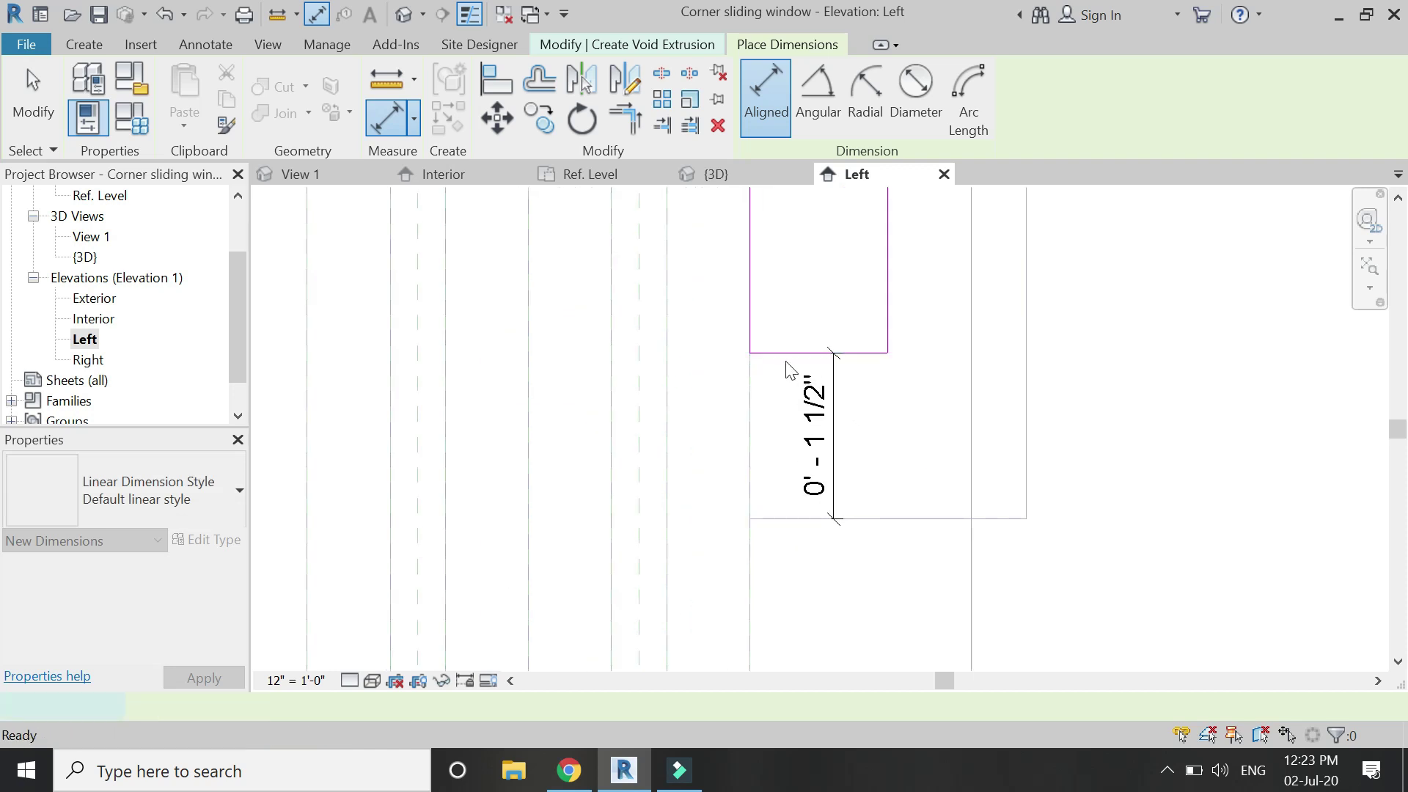
{"action": "key", "text": "Escape"}
{"action": "key", "text": "Escape"}
Set the void sketch's offset from the stile extrusion's lower edge to 1 1/4".
{"action": "left_click", "coordinate": [780, 353]}
{"action": "left_click", "coordinate": [821, 418]}
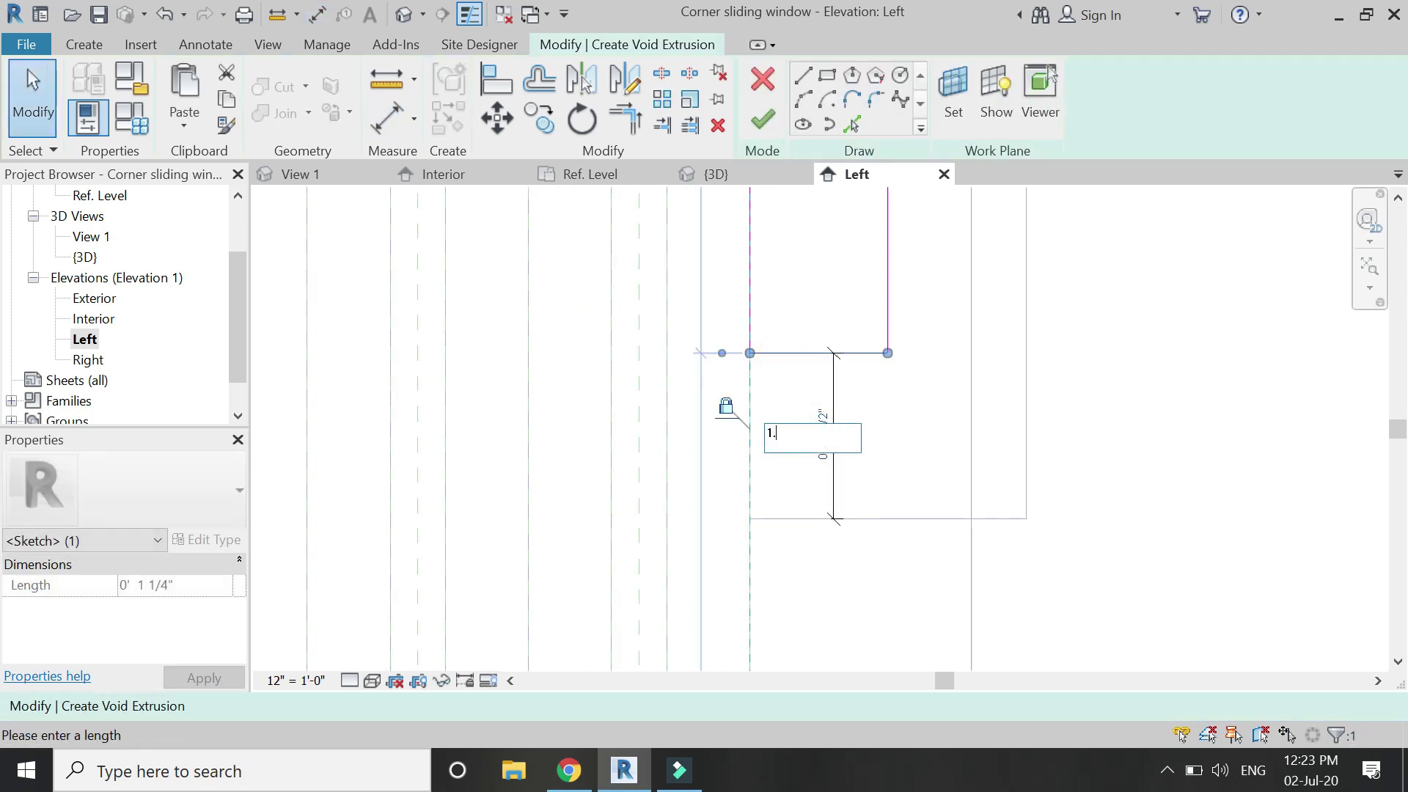
{"action": "key", "text": "Return"}
{"action": "left_click", "coordinate": [914, 460]}
{"action": "left_click", "coordinate": [865, 380]}
{"action": "scroll", "coordinate": [731, 437], "scroll_direction": "down", "scroll_amount": 4}
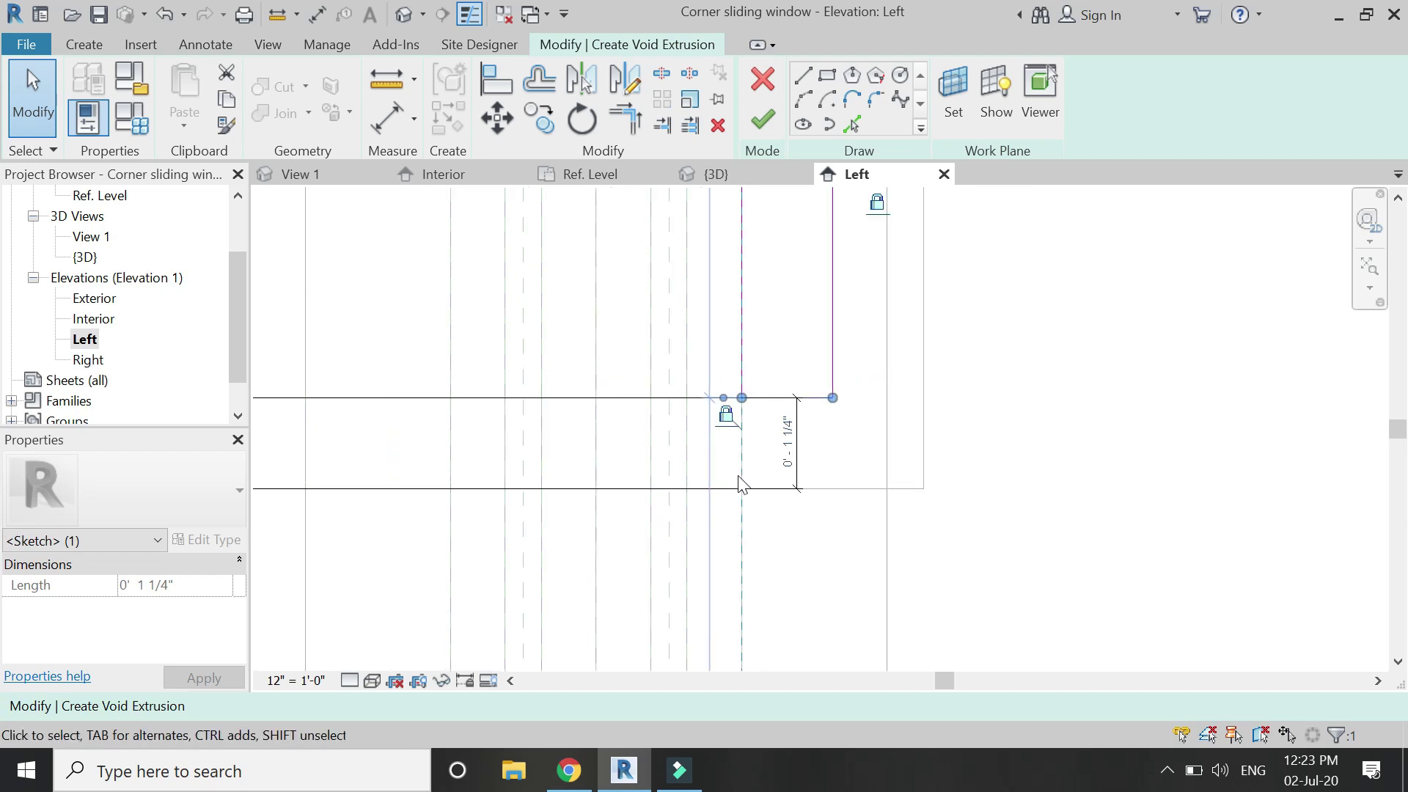
{"action": "key", "text": "Escape"}
{"action": "left_click", "coordinate": [790, 469]}
{"action": "scroll", "coordinate": [1000, 496], "scroll_direction": "down", "scroll_amount": 2}
{"action": "scroll", "coordinate": [852, 481], "scroll_direction": "down", "scroll_amount": 1}
{"action": "key", "text": "Escape"}
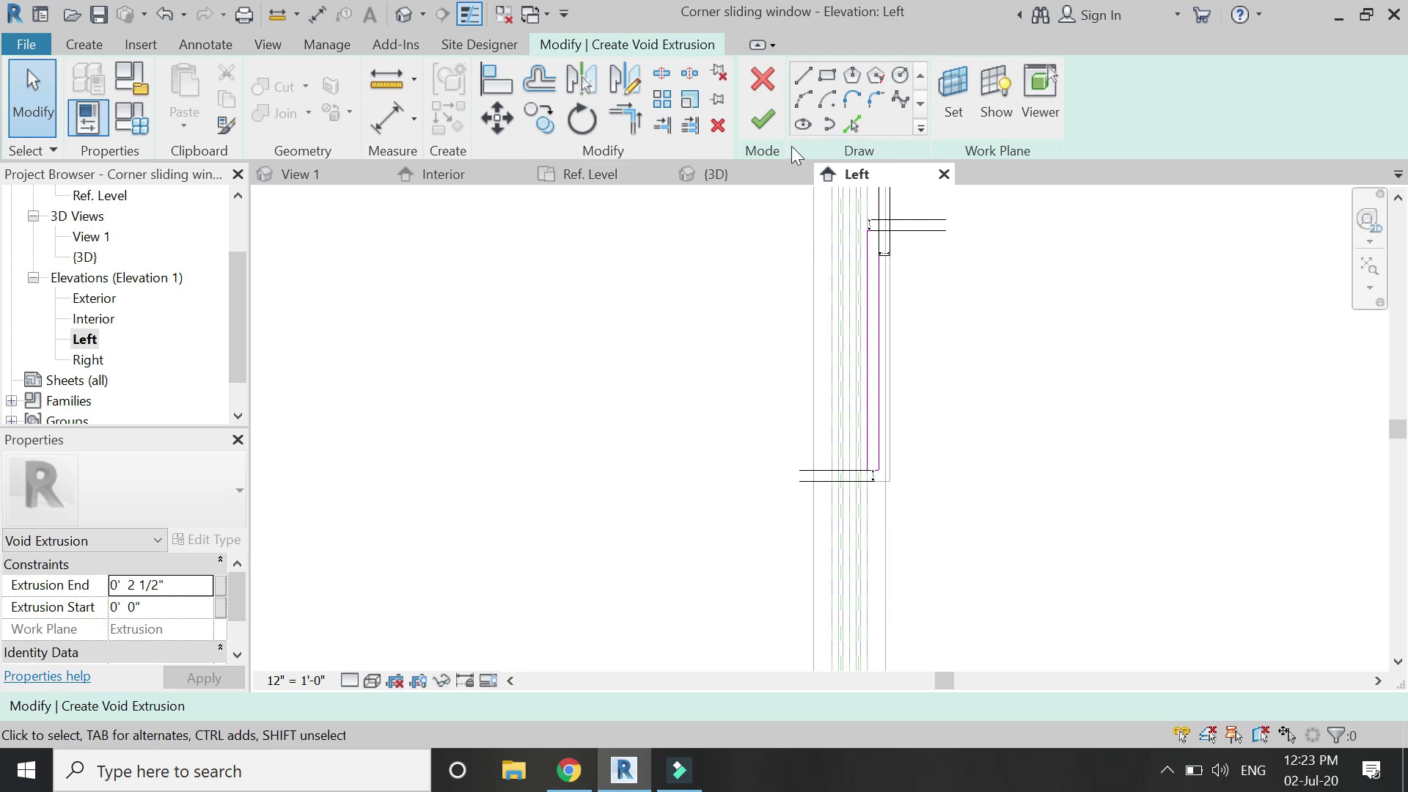
Finish the void sketch and shorten the void extrusion's depth to 2" in the Ref. Level view, ending at the sash's end face.
{"action": "left_click", "coordinate": [579, 175]}
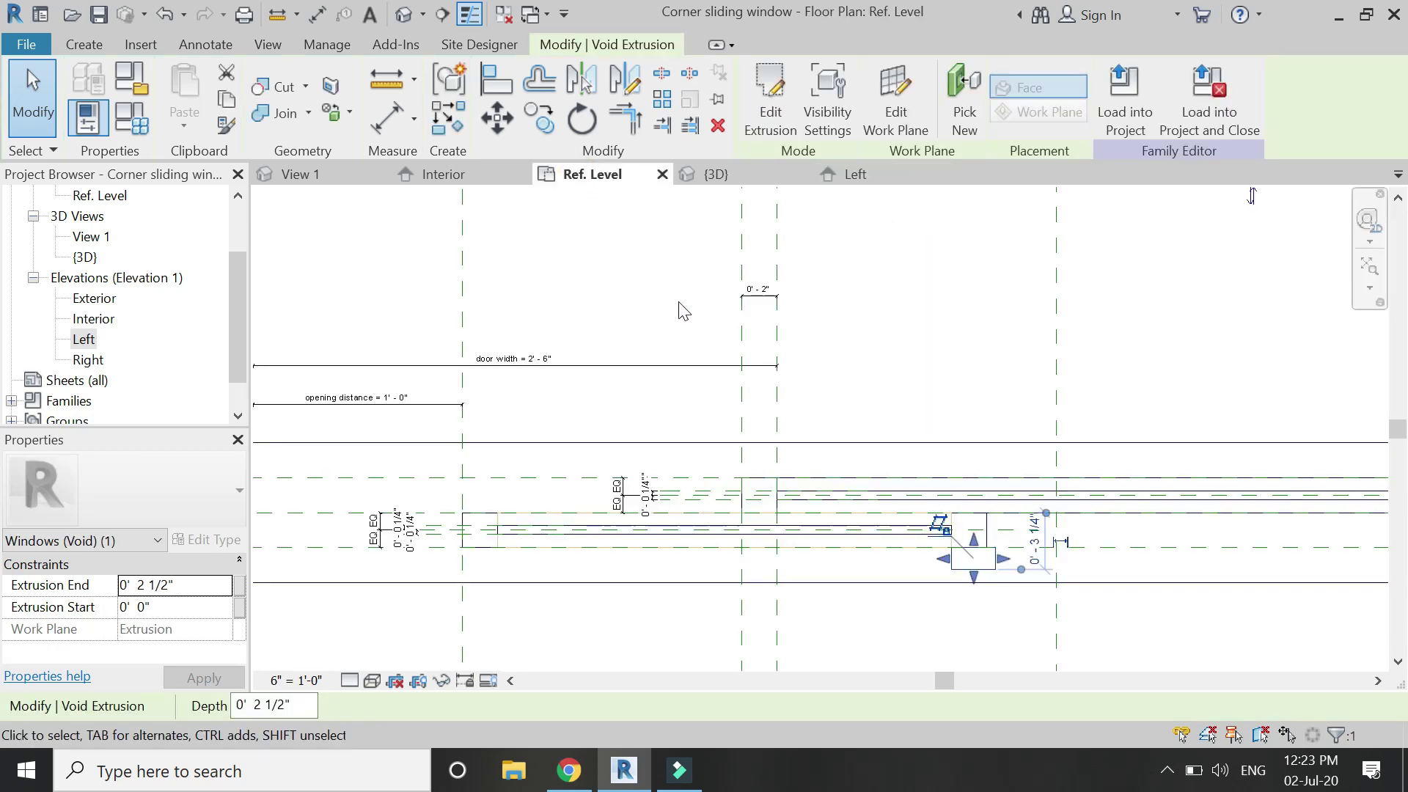
{"action": "scroll", "coordinate": [975, 547], "scroll_direction": "up", "scroll_amount": 5}
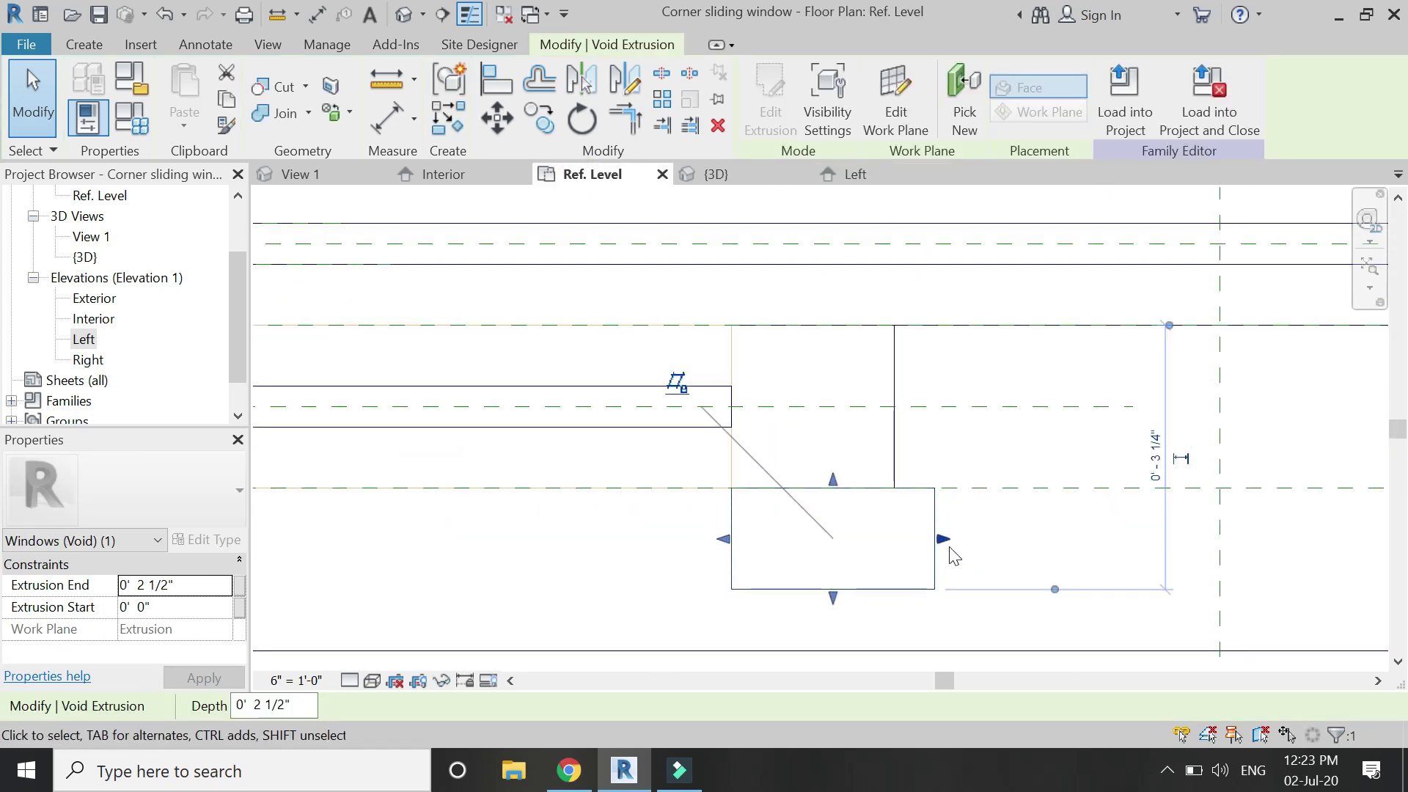
{"action": "left_click_drag", "start_coordinate": [931, 544], "coordinate": [898, 542]}
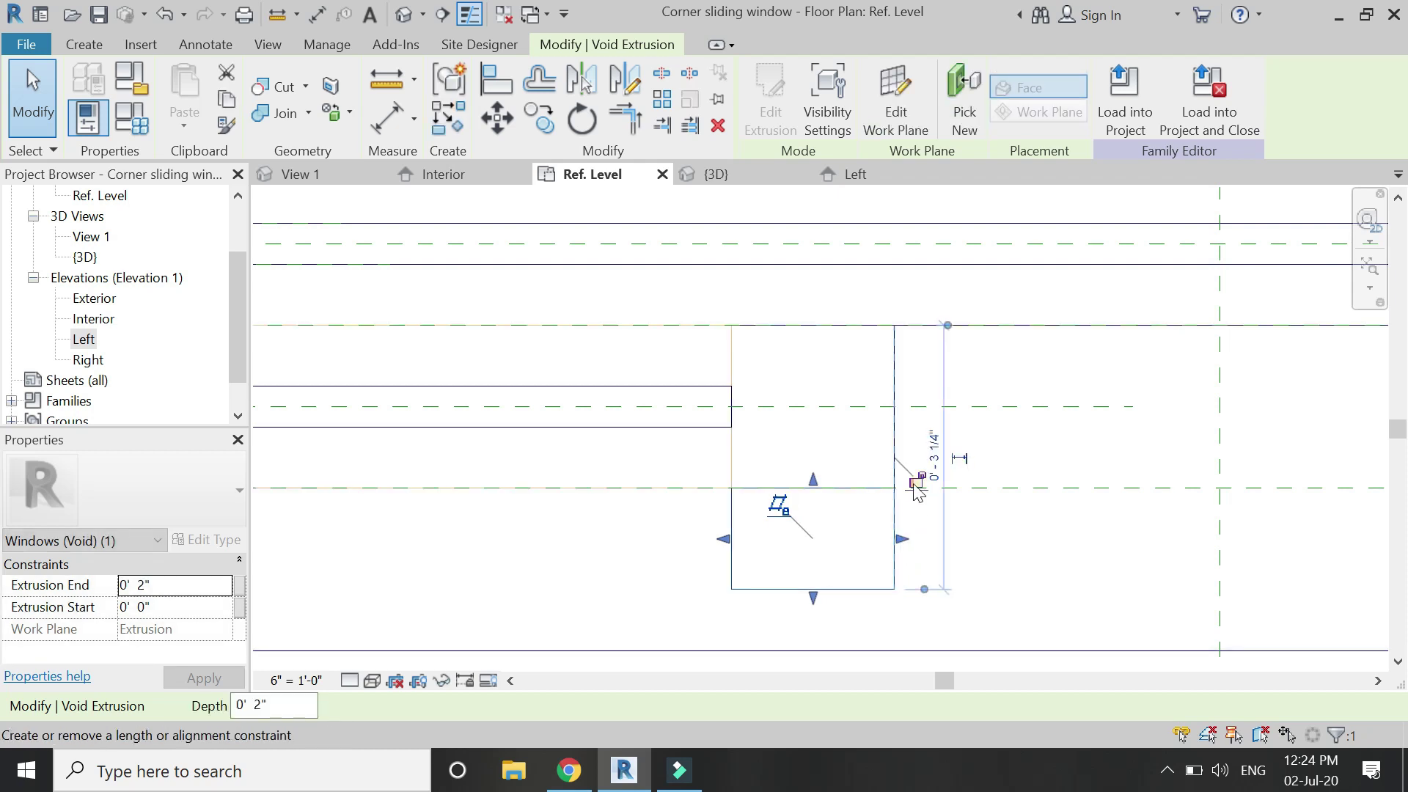
{"action": "scroll", "coordinate": [790, 477], "scroll_direction": "down", "scroll_amount": 4}
{"action": "left_click", "coordinate": [821, 544]}
{"action": "scroll", "coordinate": [891, 487], "scroll_direction": "down", "scroll_amount": 8}
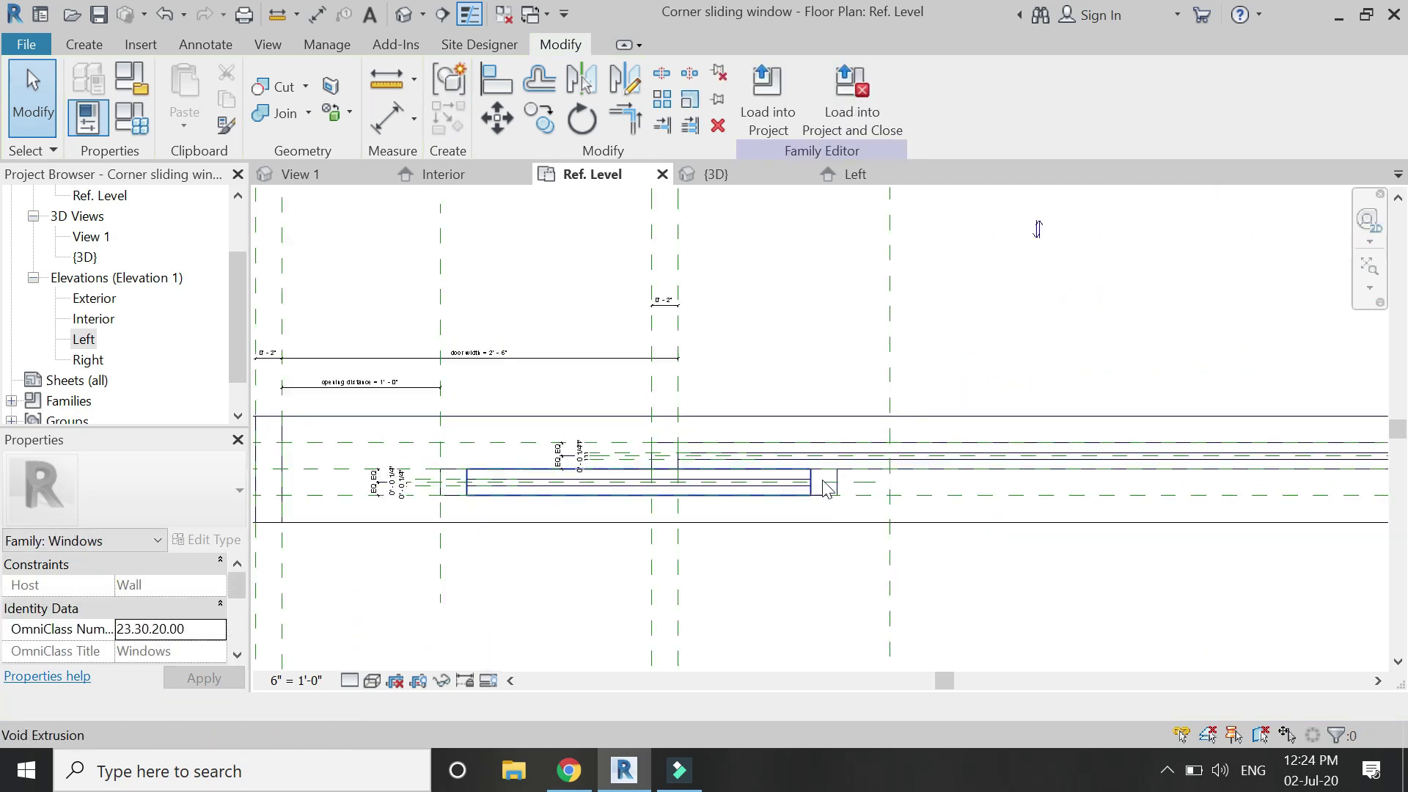
In the {3D} view, associate the outer window frame's material with a new type parameter named frame.
{"action": "left_click", "coordinate": [716, 175]}
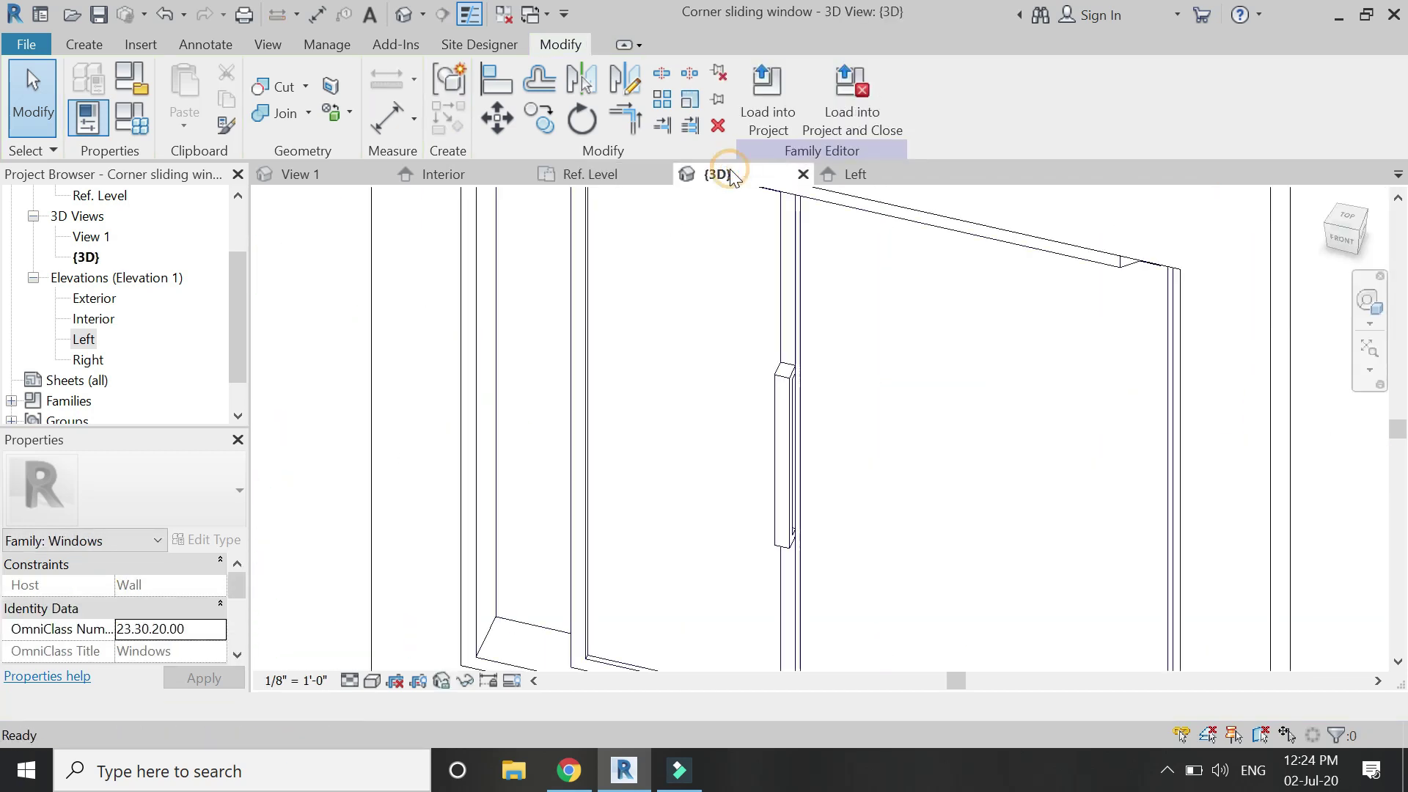
{"action": "scroll", "coordinate": [504, 421], "scroll_direction": "down", "scroll_amount": 3}
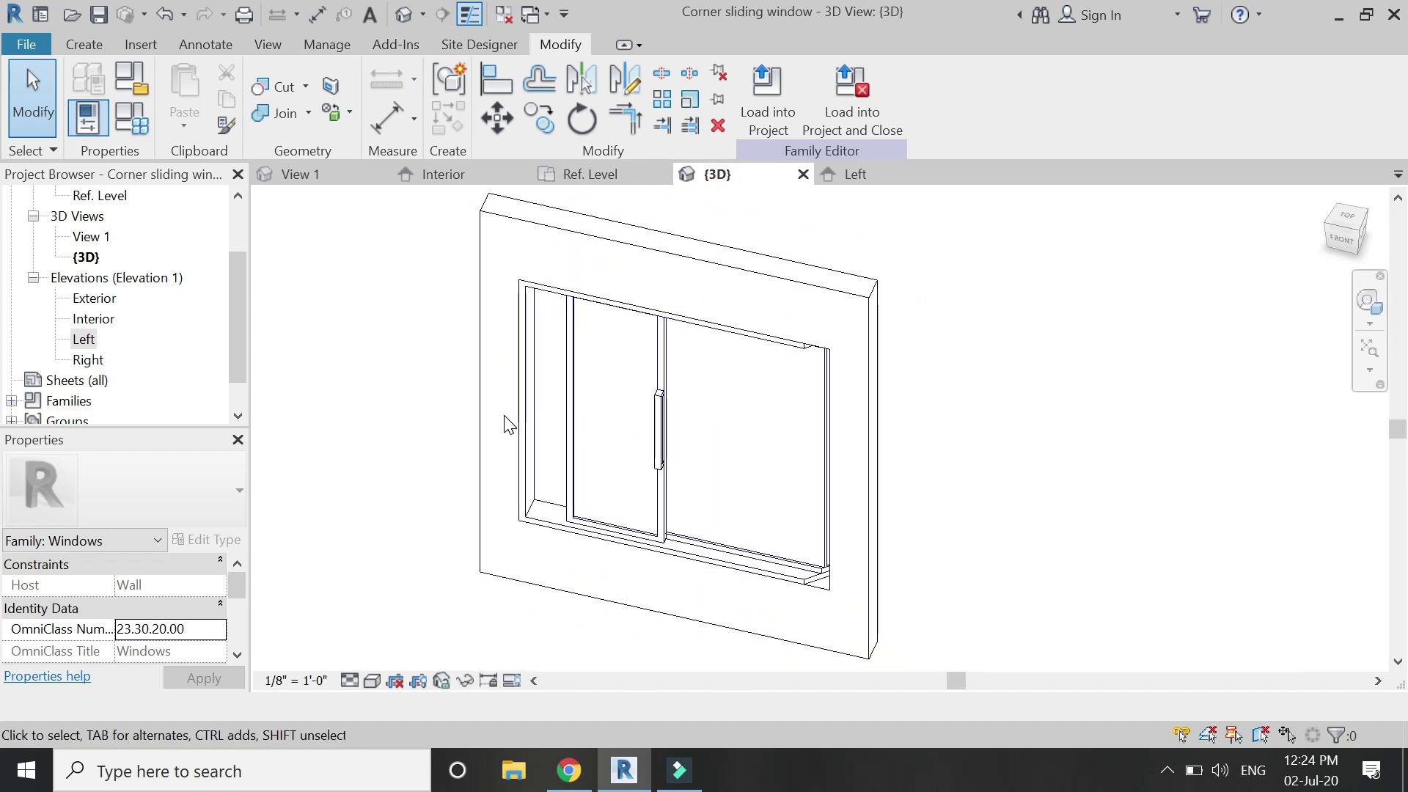
{"action": "scroll", "coordinate": [514, 444], "scroll_direction": "up", "scroll_amount": 3}
{"action": "scroll", "coordinate": [917, 429], "scroll_direction": "down", "scroll_amount": 4}
{"action": "scroll", "coordinate": [790, 430], "scroll_direction": "up", "scroll_amount": 5}
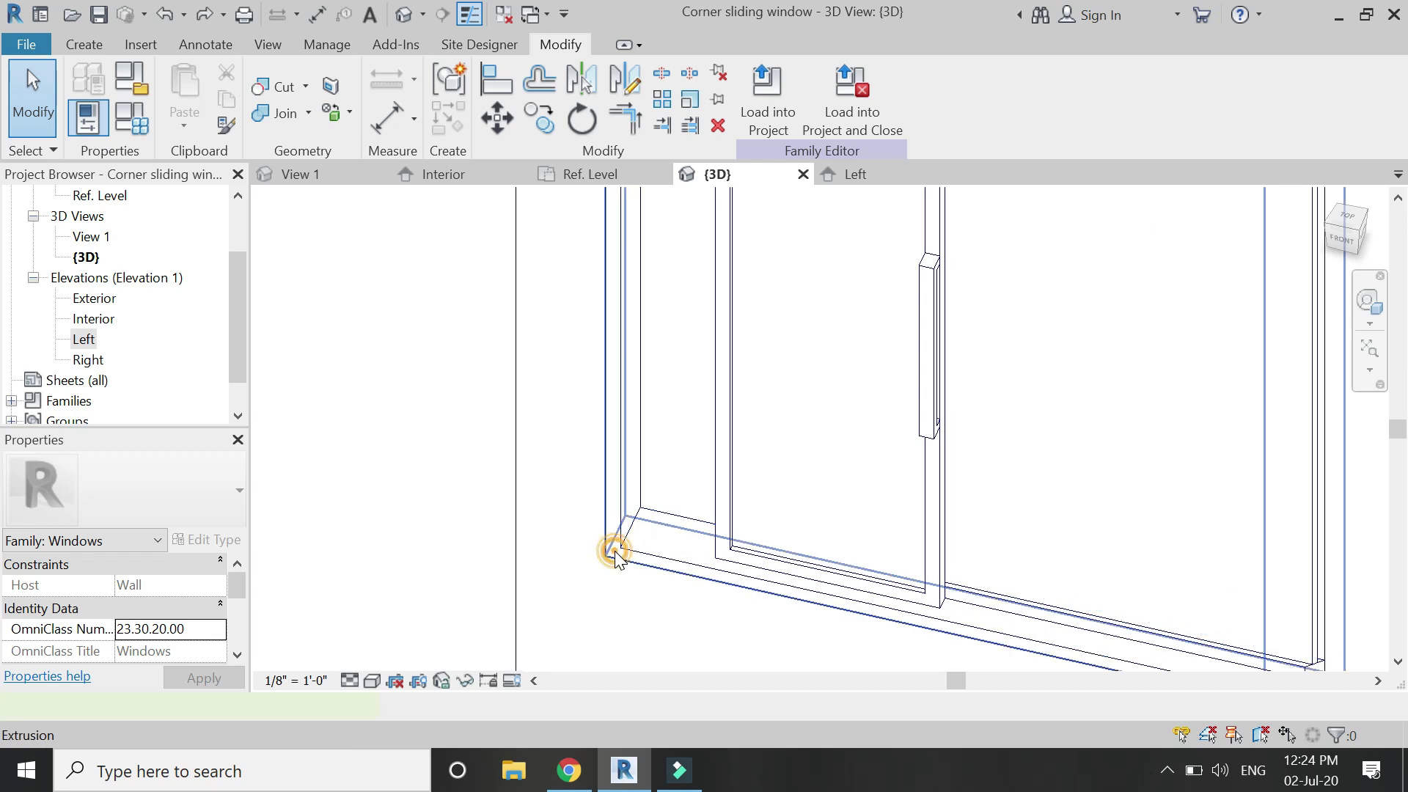
{"action": "left_click", "coordinate": [615, 556]}
{"action": "scroll", "coordinate": [162, 631], "scroll_direction": "down", "scroll_amount": 5}
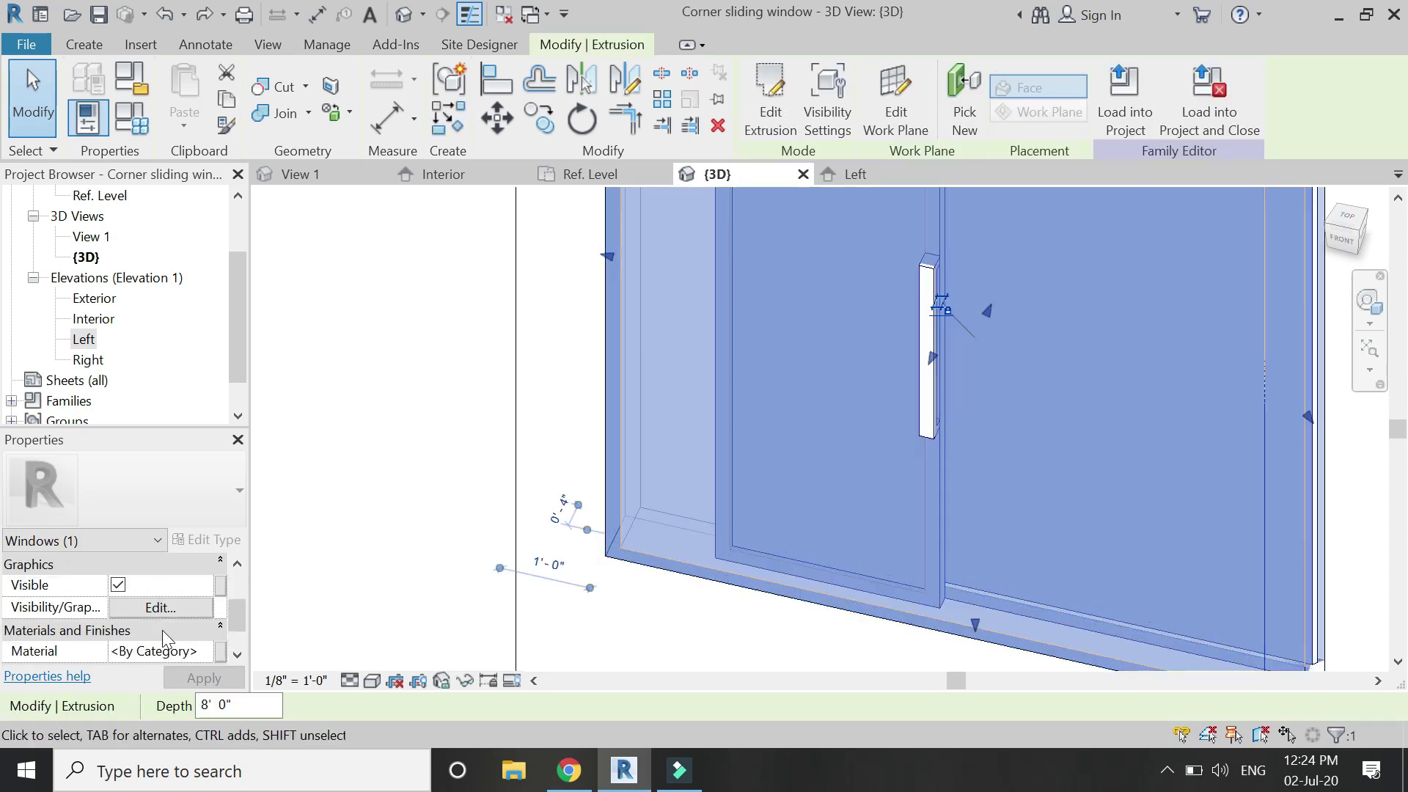
{"action": "left_click", "coordinate": [220, 585]}
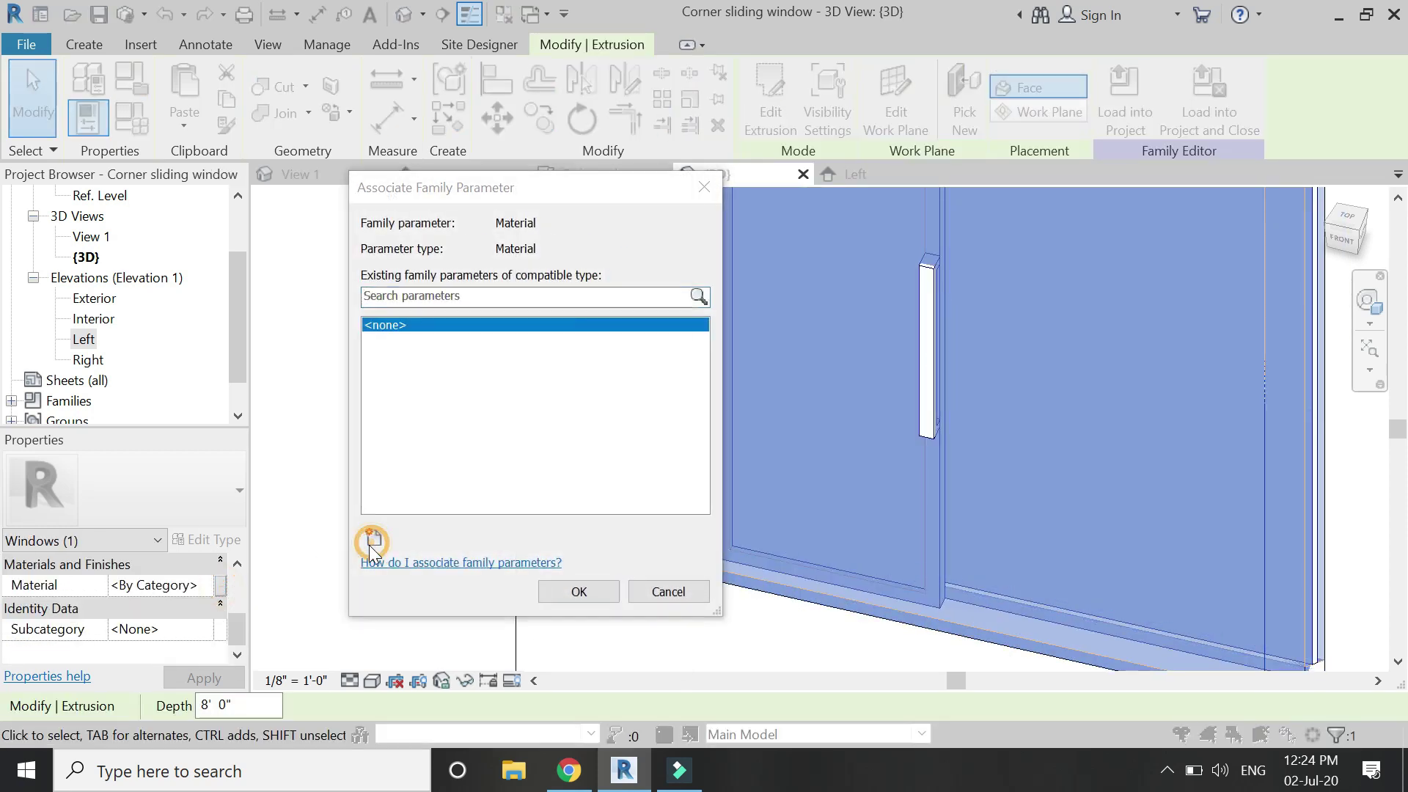
{"action": "left_click", "coordinate": [372, 542]}
{"action": "type", "text": "frame"}
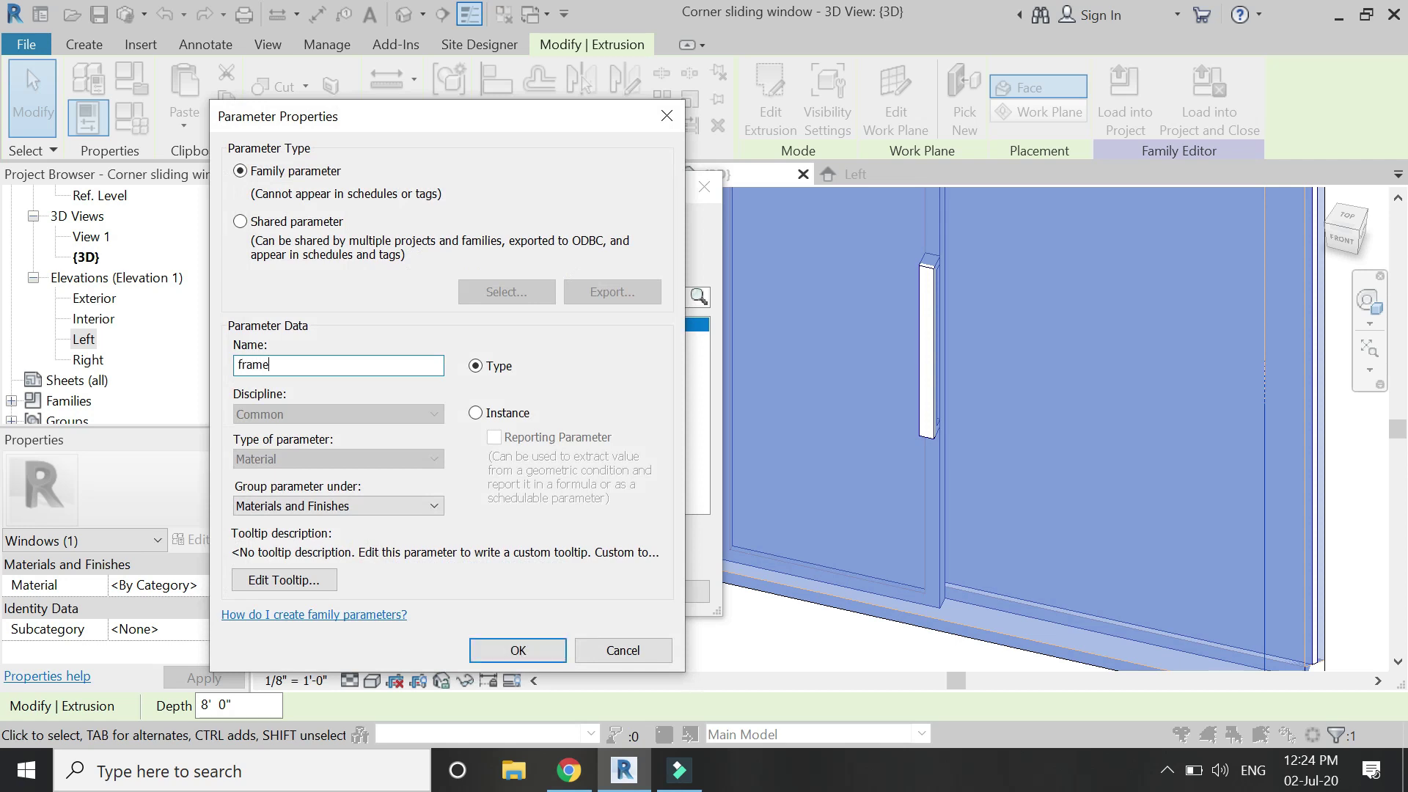
{"action": "key", "text": "Return"}
{"action": "key", "text": "Return"}
{"action": "left_click", "coordinate": [587, 563]}
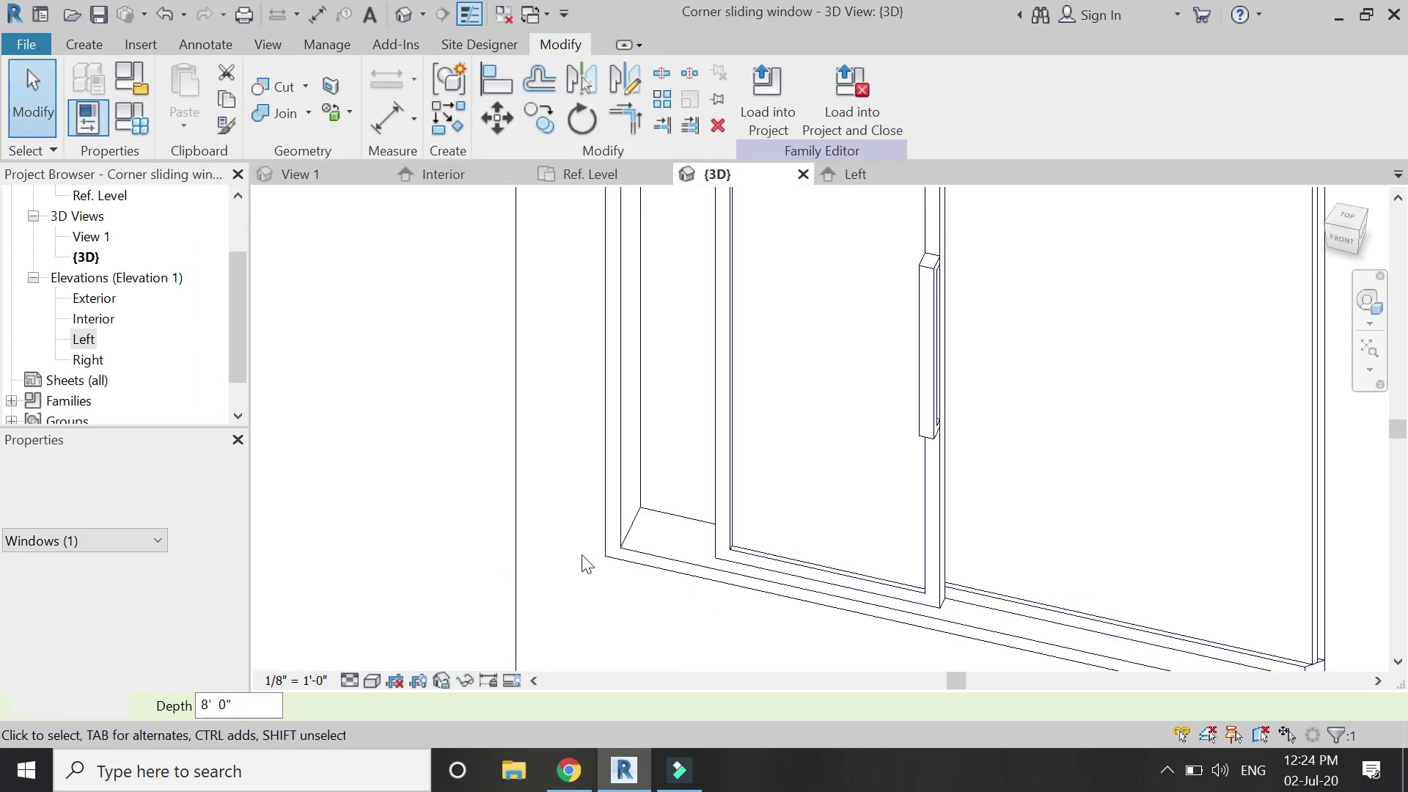
Associate the material of both sash frame extrusions with the existing frame parameter.
{"action": "left_click", "coordinate": [725, 541]}
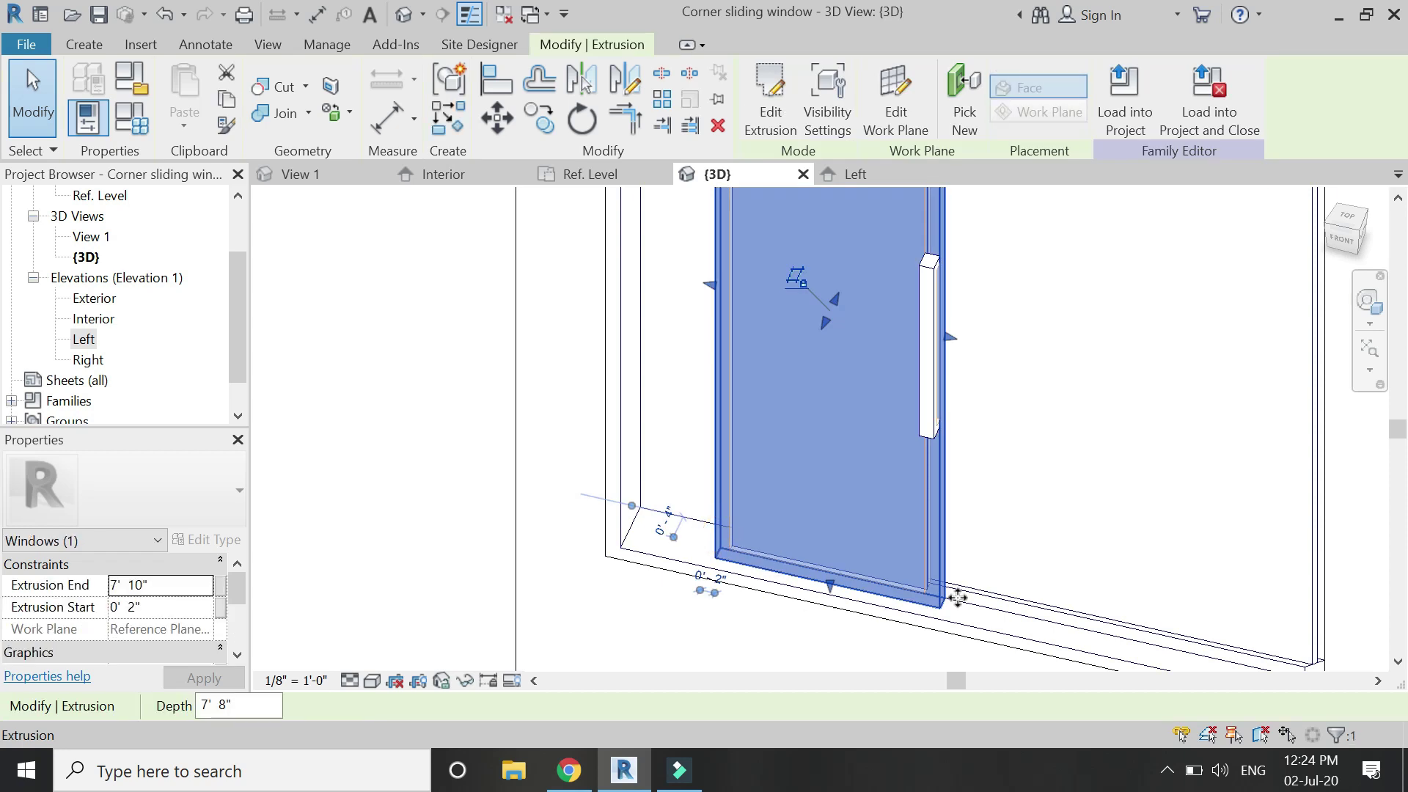
{"action": "left_click", "coordinate": [1015, 609], "text": "ctrl"}
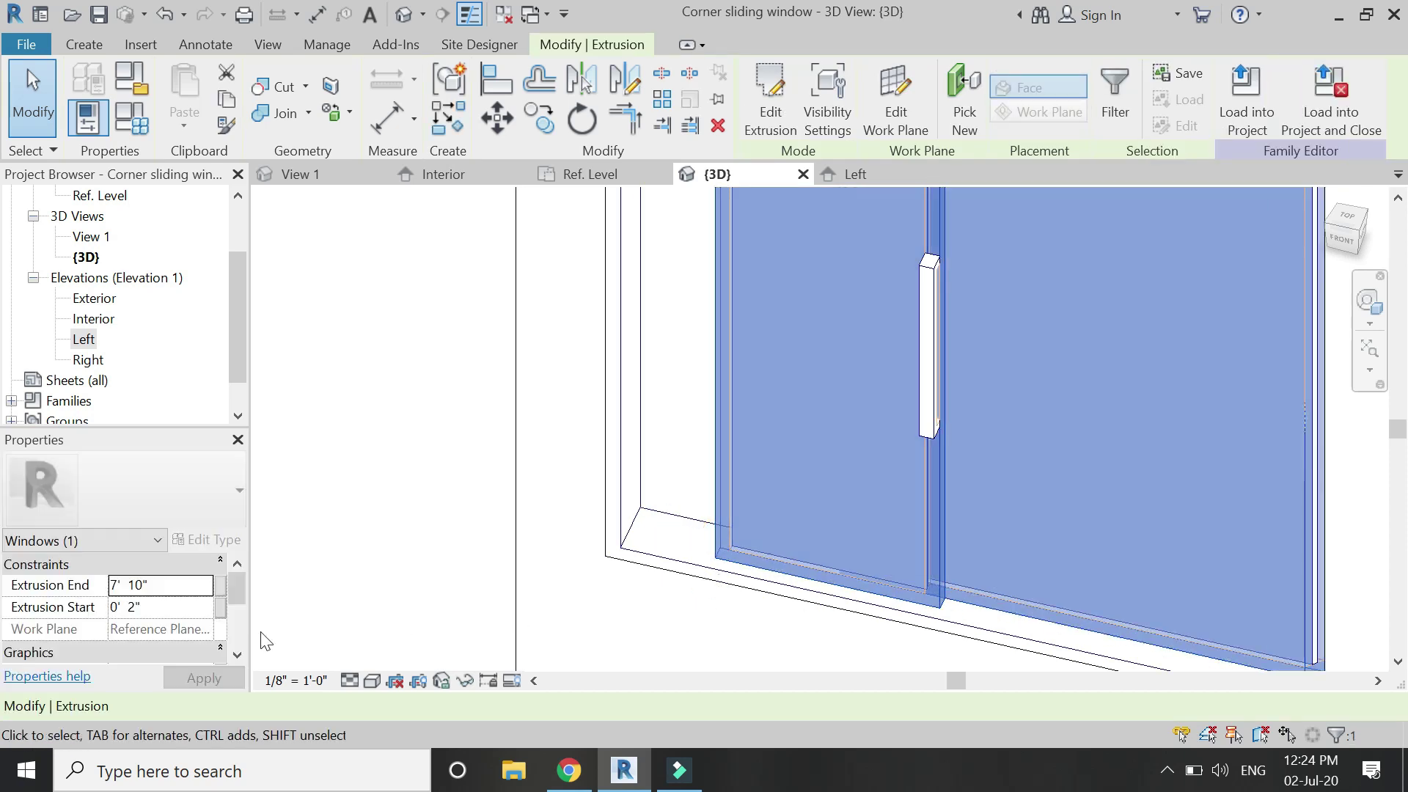
{"action": "scroll", "coordinate": [208, 635], "scroll_direction": "down", "scroll_amount": 2}
{"action": "left_click", "coordinate": [220, 651]}
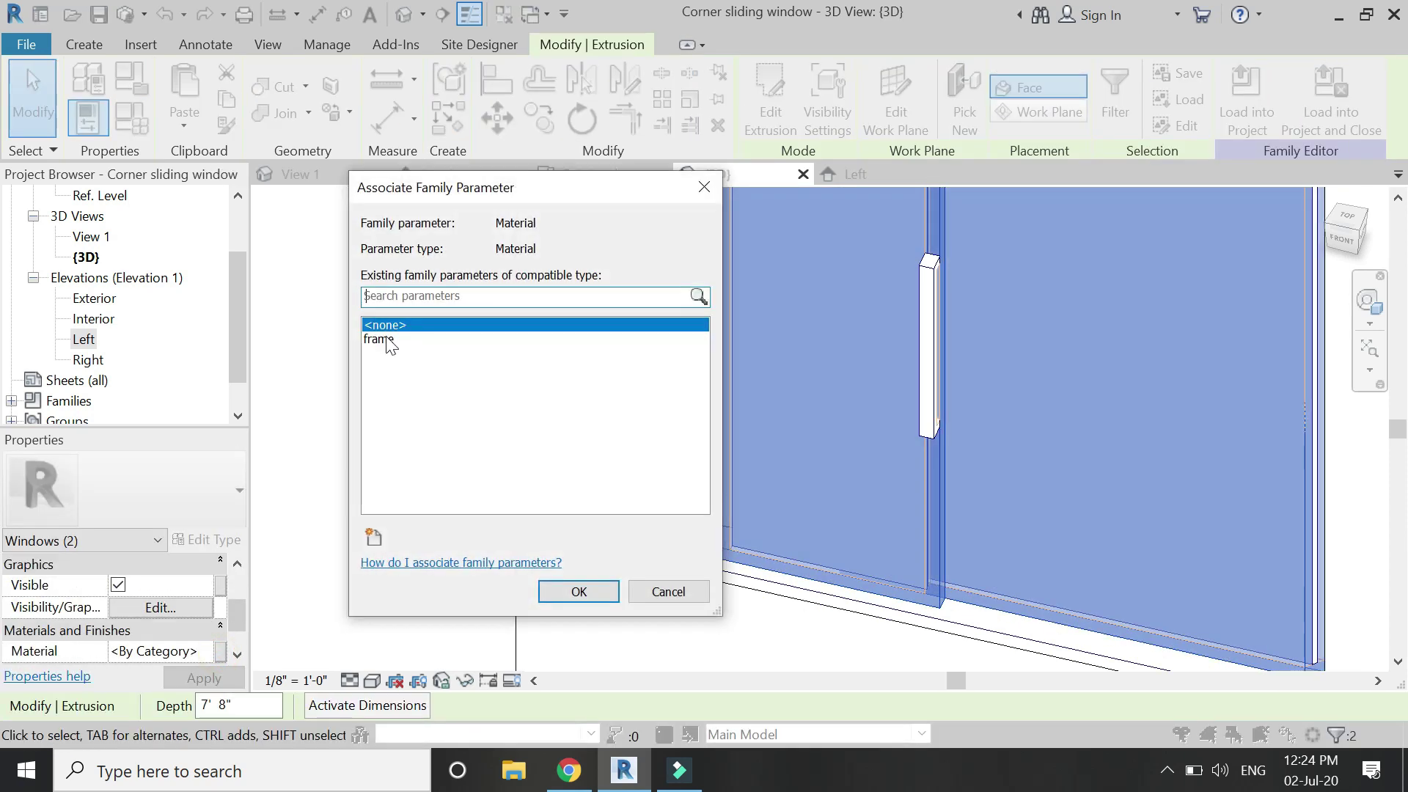
{"action": "left_click", "coordinate": [383, 339]}
{"action": "left_click", "coordinate": [578, 591]}
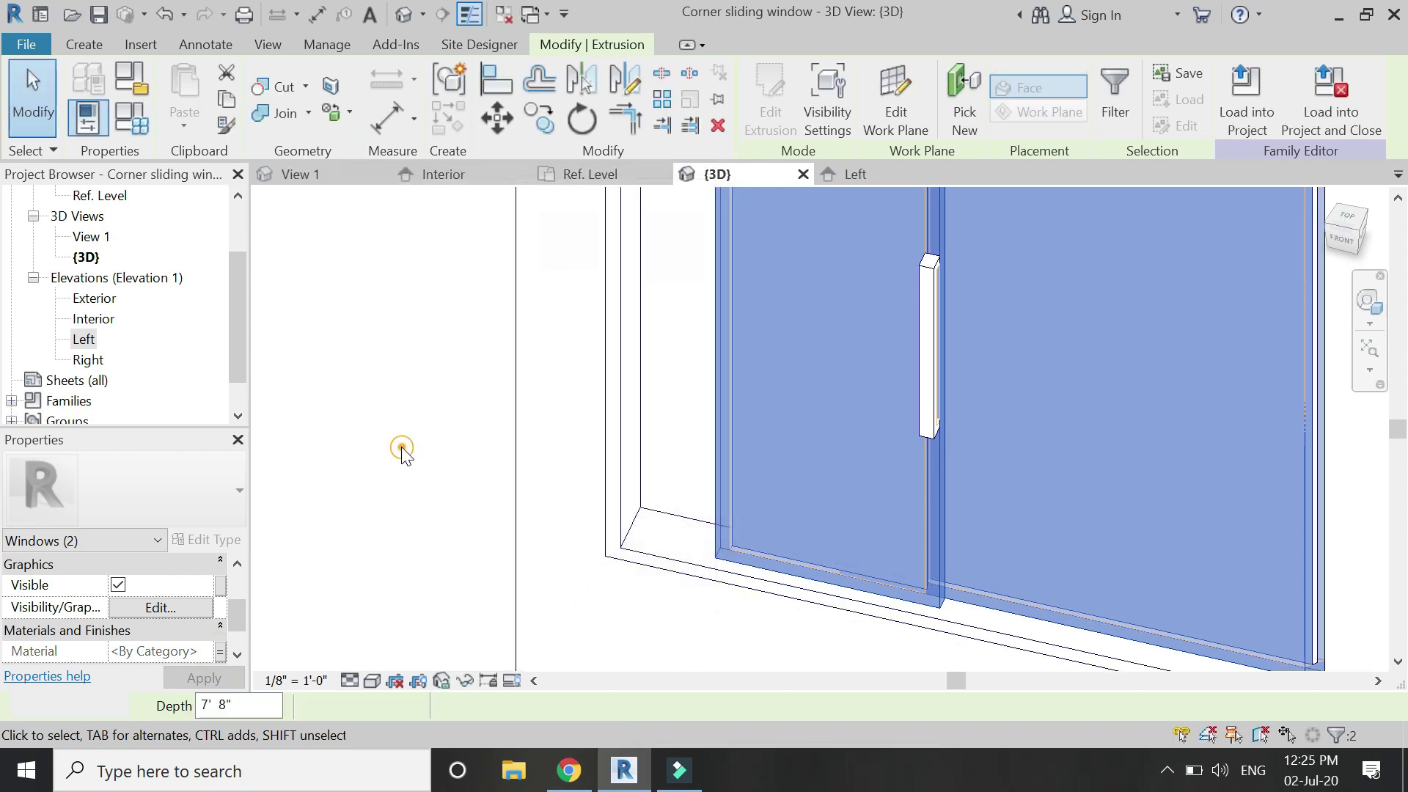
{"action": "left_click", "coordinate": [402, 447]}
Associate the material of both glass panels inside the sashes with a new type parameter named glass.
{"action": "left_click", "coordinate": [781, 549]}
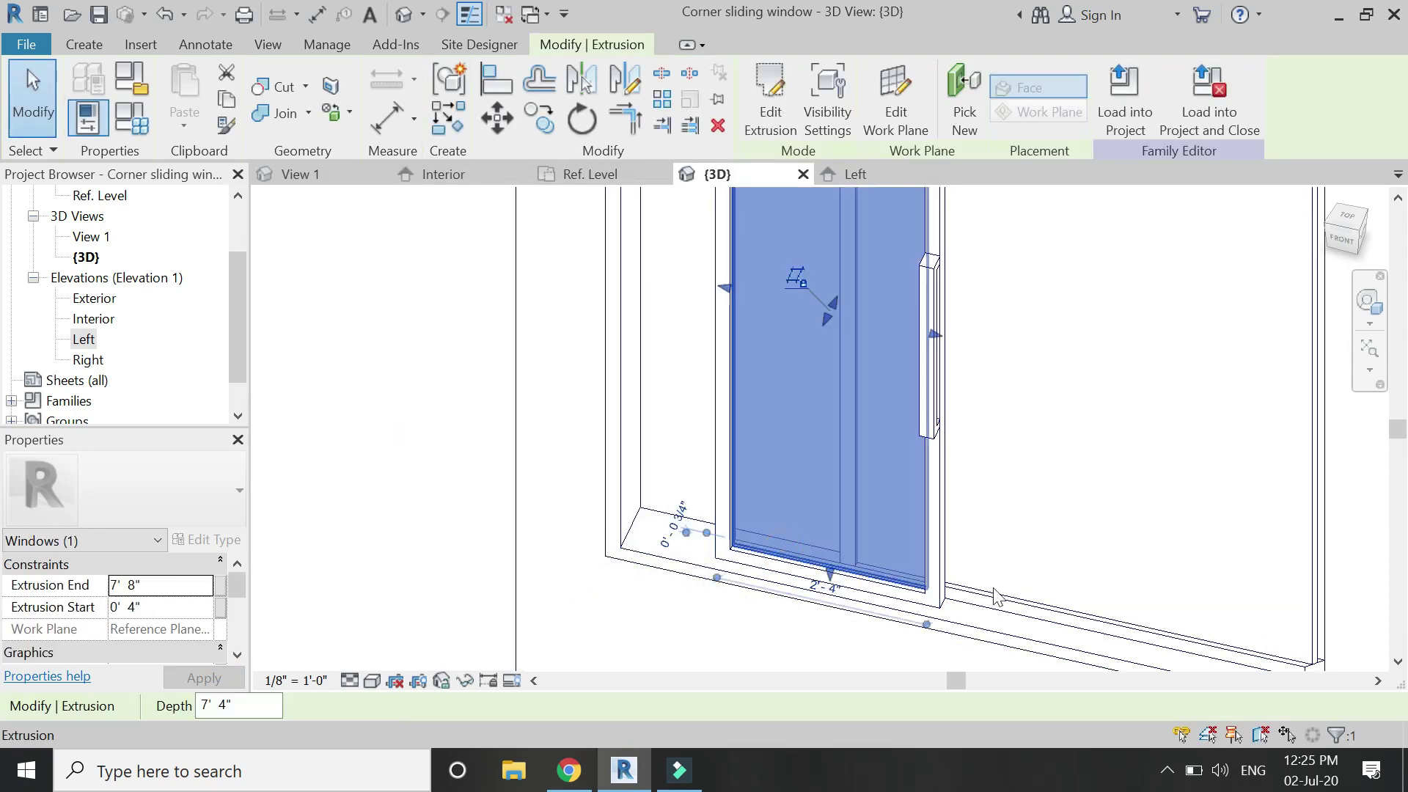
{"action": "left_click", "coordinate": [1032, 606], "text": "ctrl"}
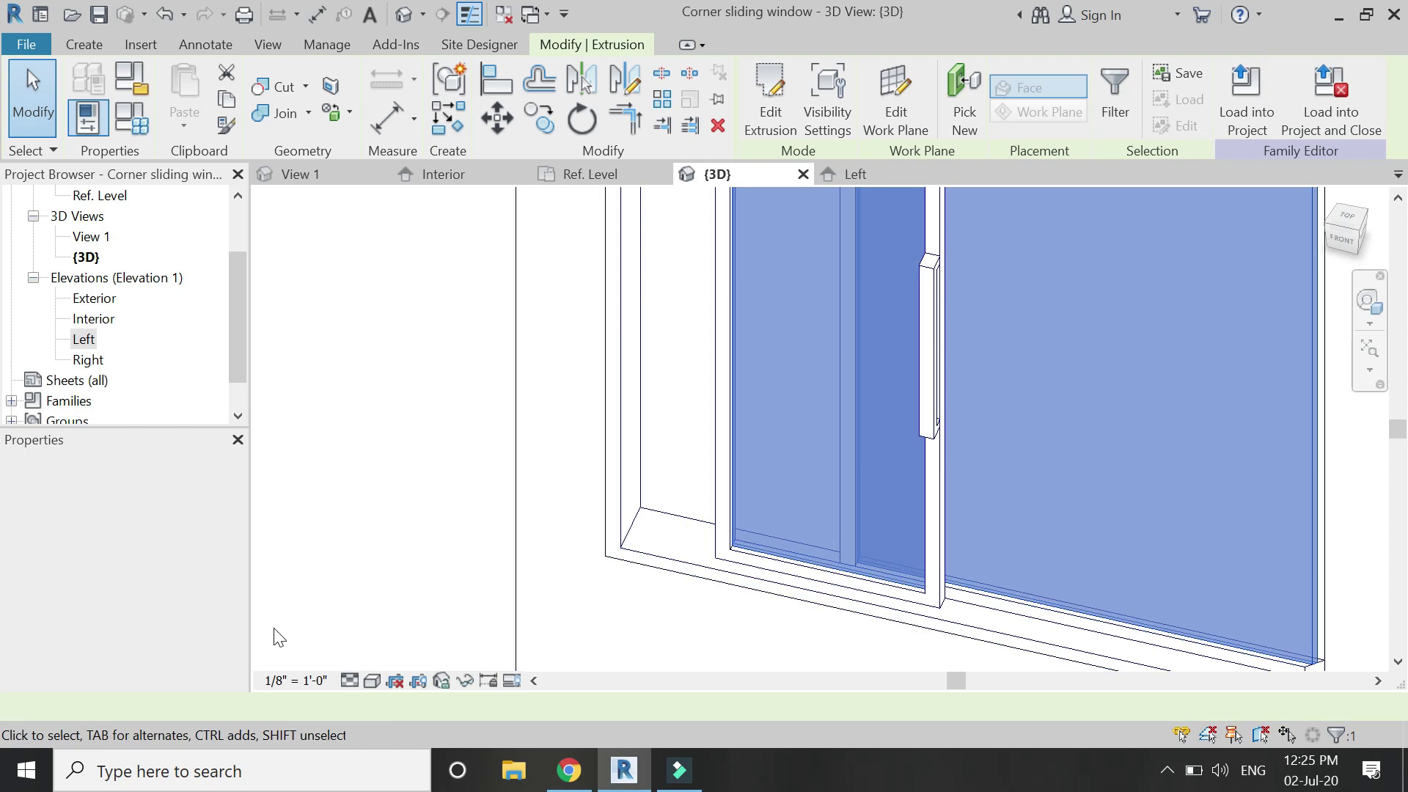
{"action": "scroll", "coordinate": [216, 635], "scroll_direction": "down", "scroll_amount": 1}
{"action": "scroll", "coordinate": [218, 638], "scroll_direction": "down", "scroll_amount": 1}
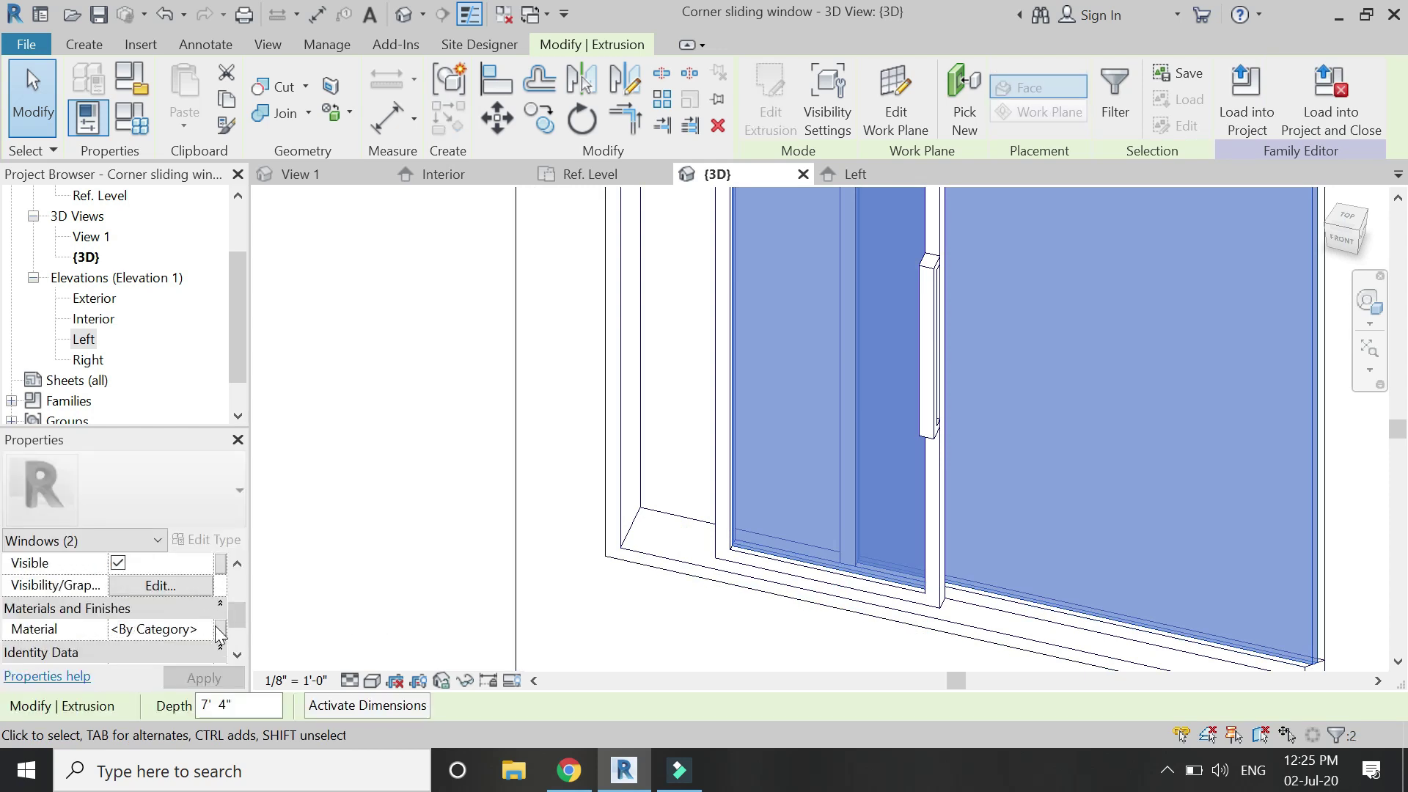
{"action": "left_click", "coordinate": [219, 630]}
{"action": "left_click", "coordinate": [371, 543]}
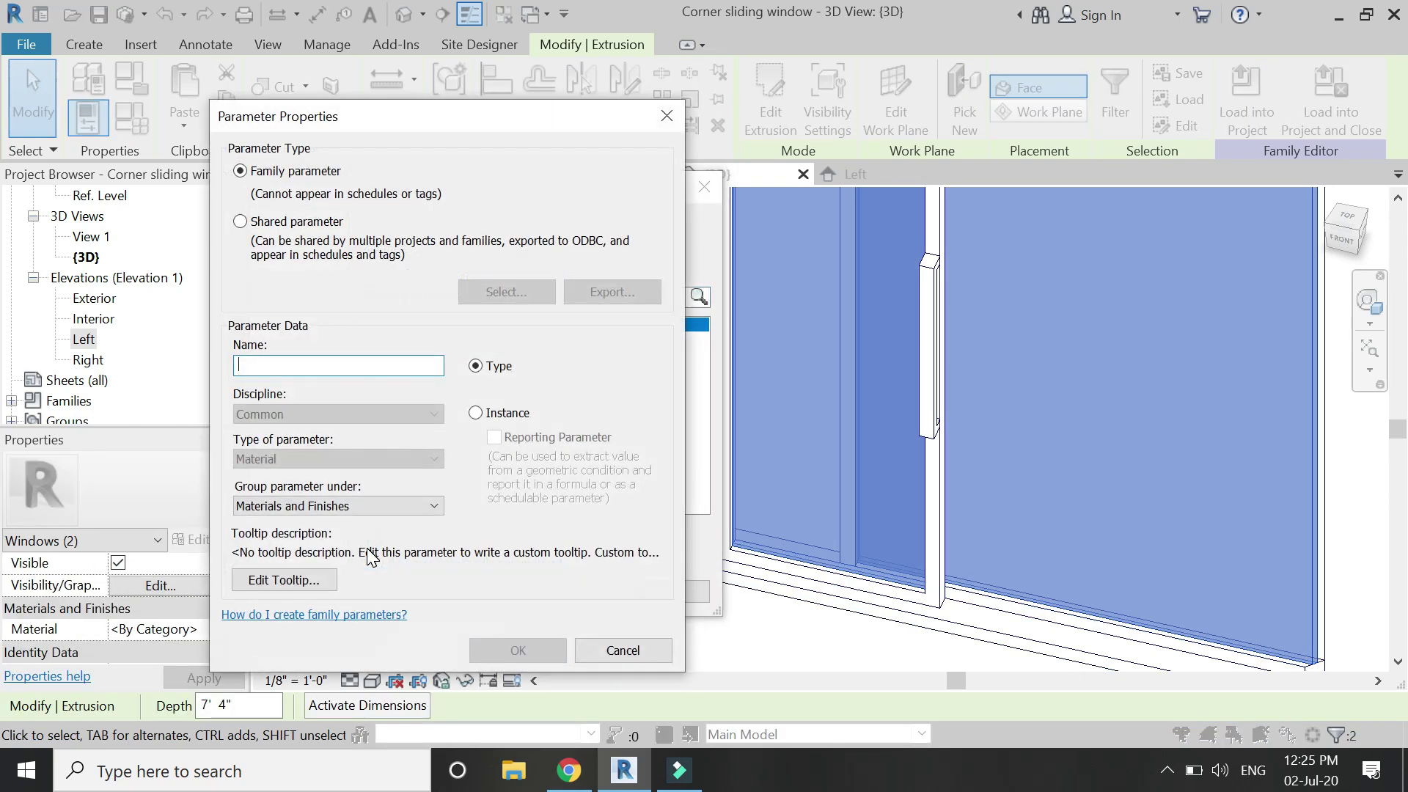
{"action": "type", "text": "glass"}
{"action": "key", "text": "Return"}
{"action": "key", "text": "Return"}
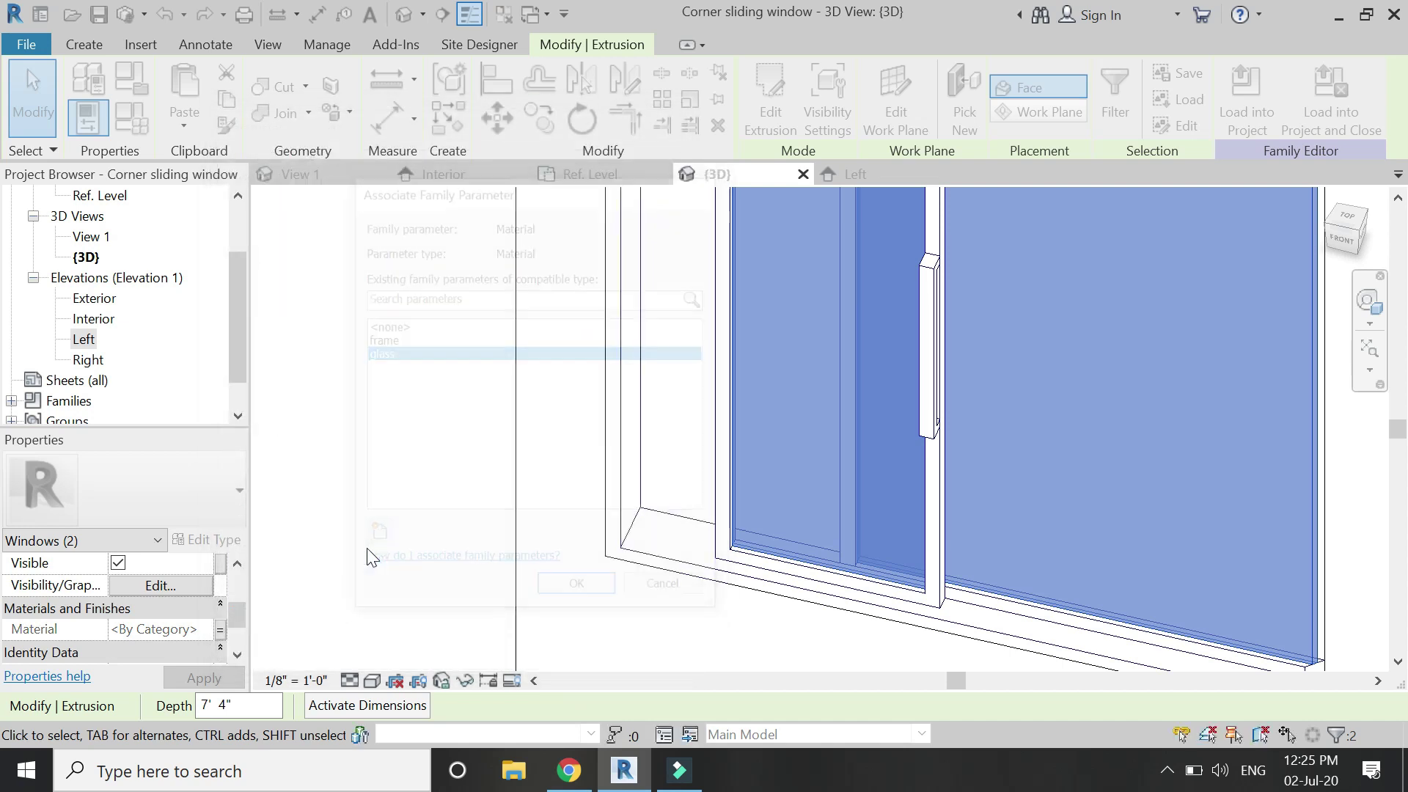
{"action": "left_click", "coordinate": [370, 508]}
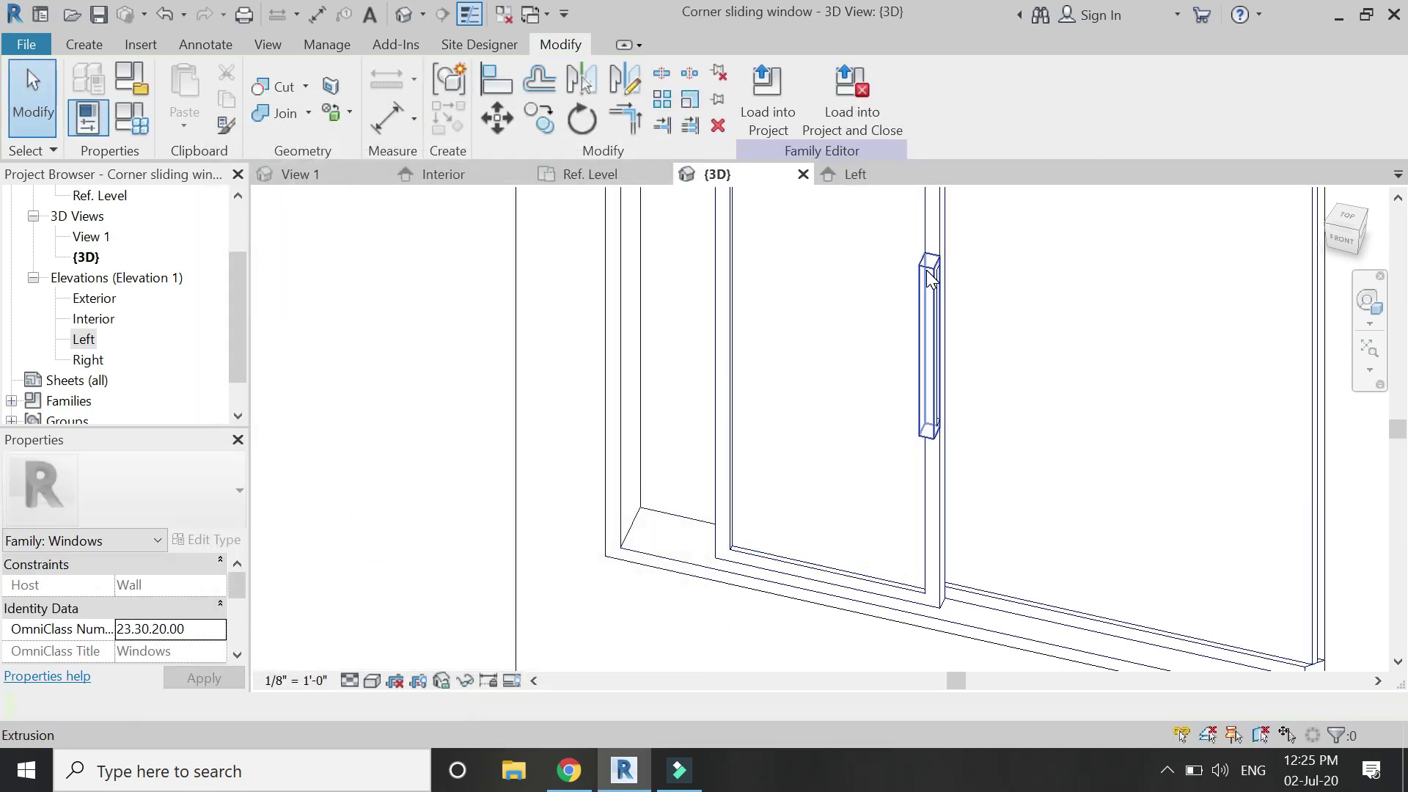
Associate the material of the handle extrusion on the sliding sash with a new type parameter named handle.
{"action": "left_click", "coordinate": [908, 286]}
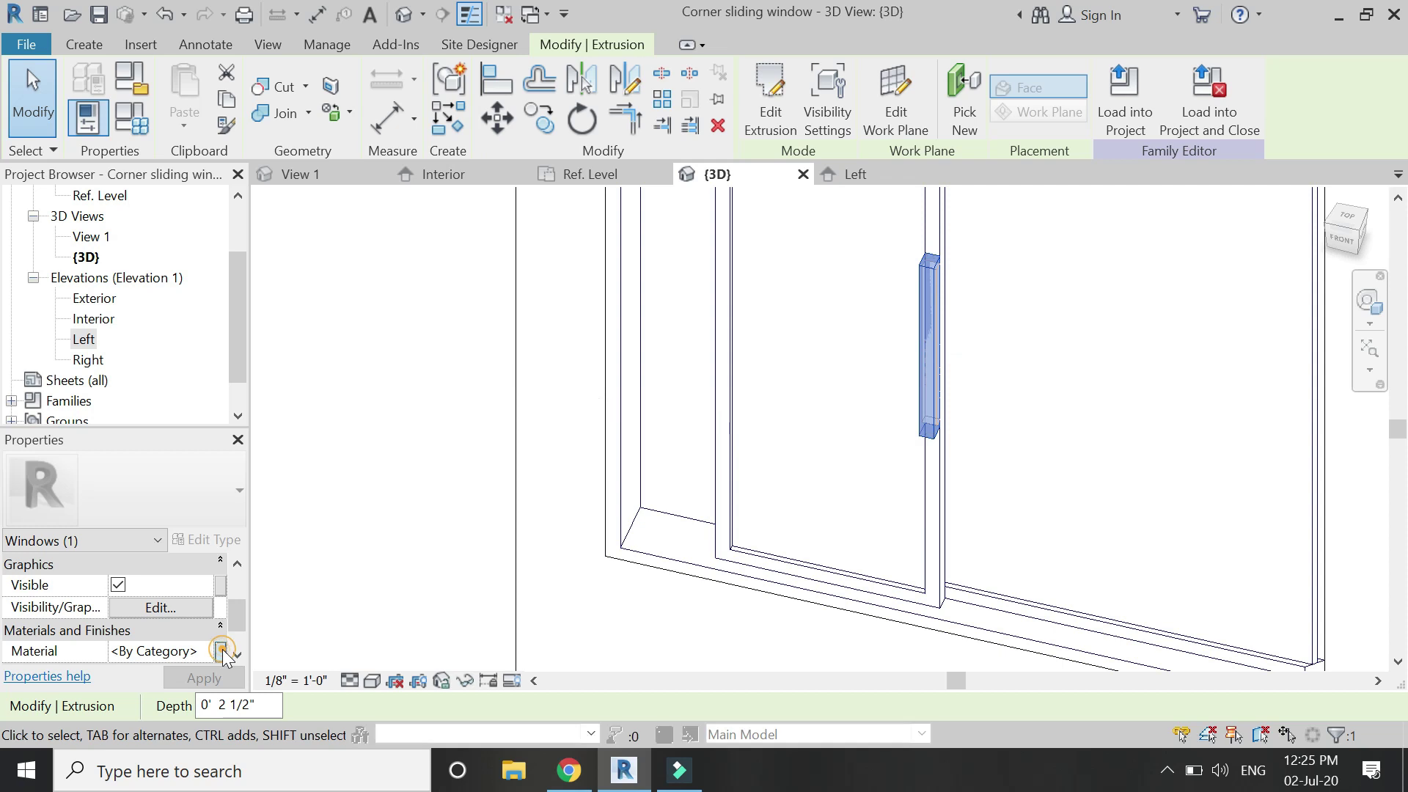
{"action": "left_click", "coordinate": [220, 650]}
{"action": "left_click", "coordinate": [372, 537]}
{"action": "type", "text": "handle"}
{"action": "key", "text": "Return"}
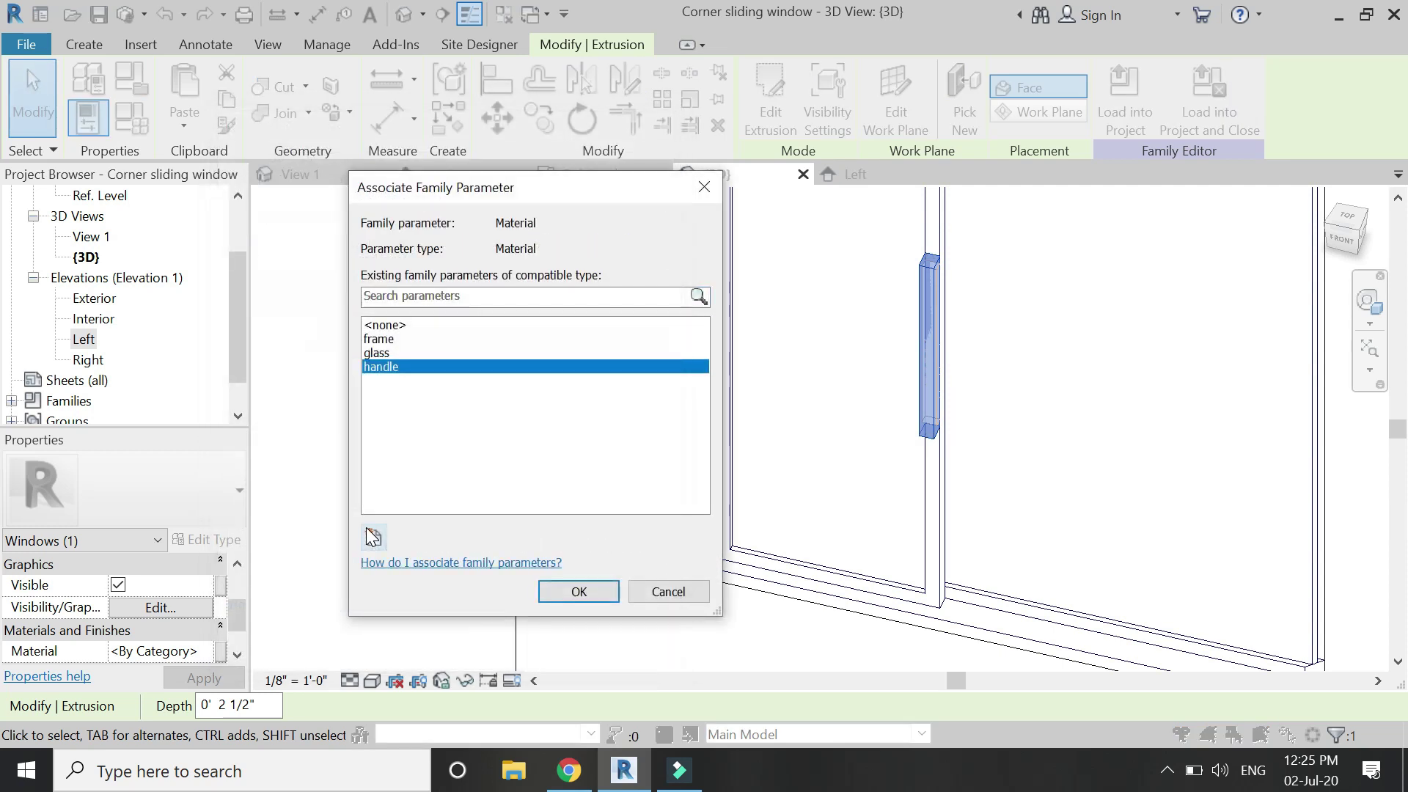
{"action": "key", "text": "Return"}
{"action": "left_click", "coordinate": [321, 388]}
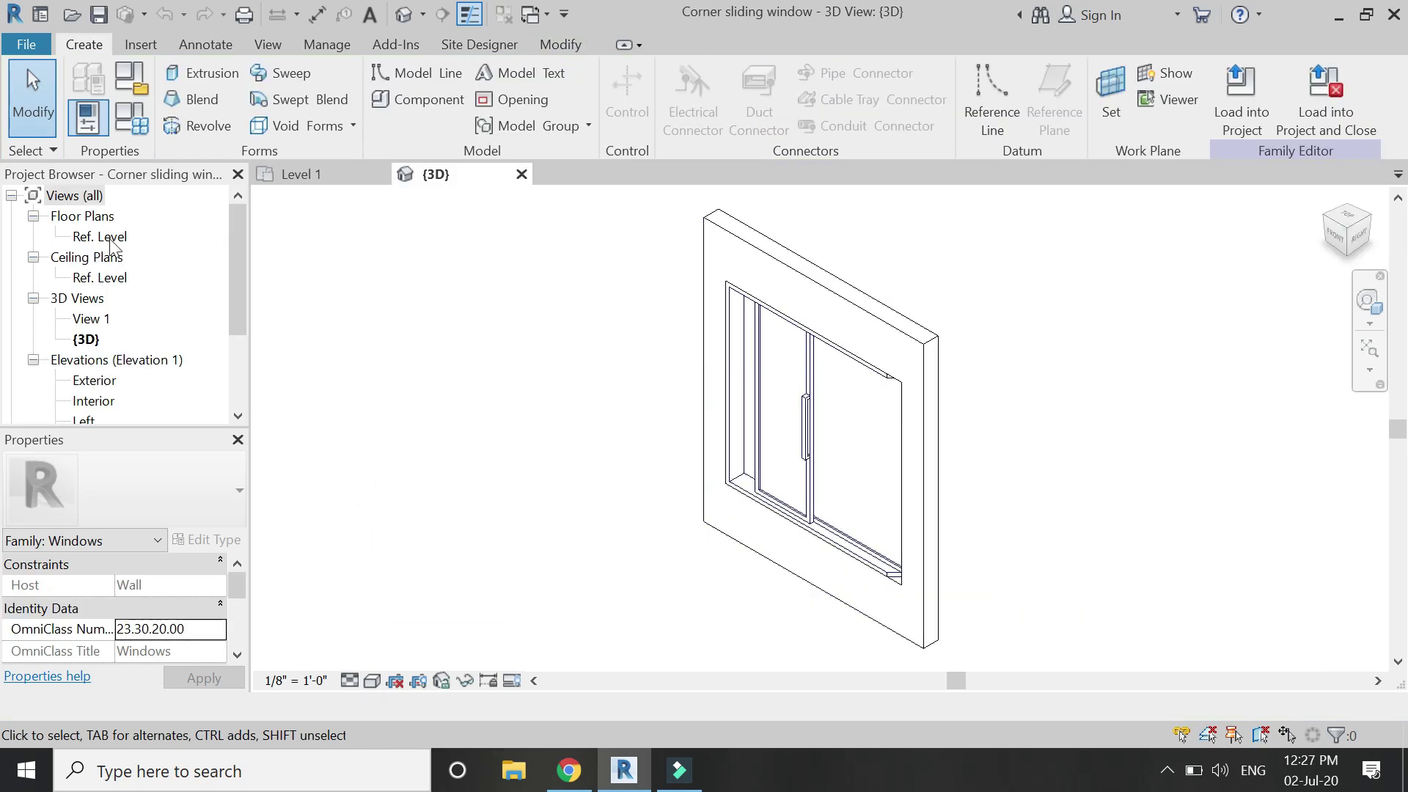
In the Ref. Level floor plan, place a double horizontal flip control beside the centre reference plane, above the wall.
{"action": "double_click", "coordinate": [103, 236]}
{"action": "scroll", "coordinate": [818, 407], "scroll_direction": "up", "scroll_amount": 2}
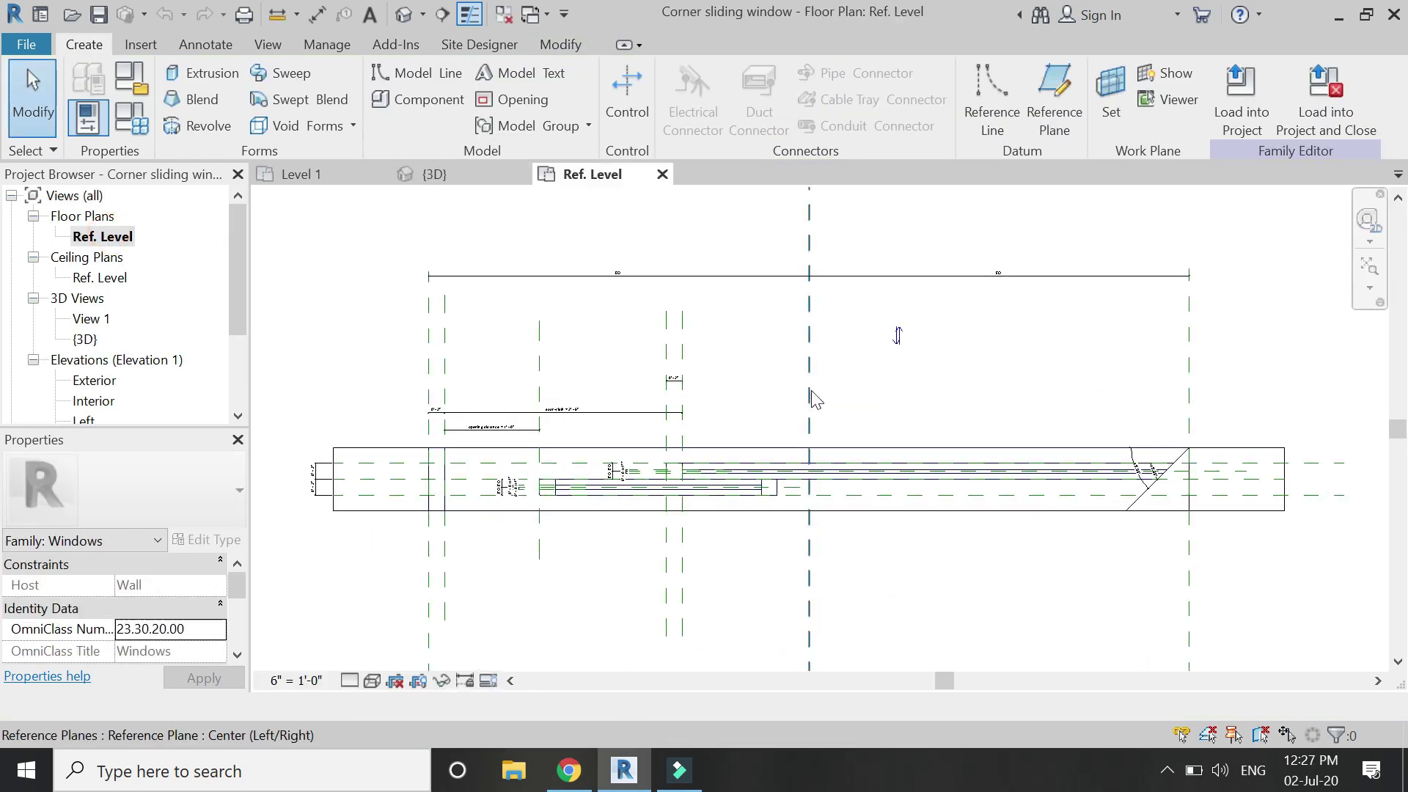
{"action": "left_click", "coordinate": [627, 96]}
{"action": "left_click", "coordinate": [942, 114]}
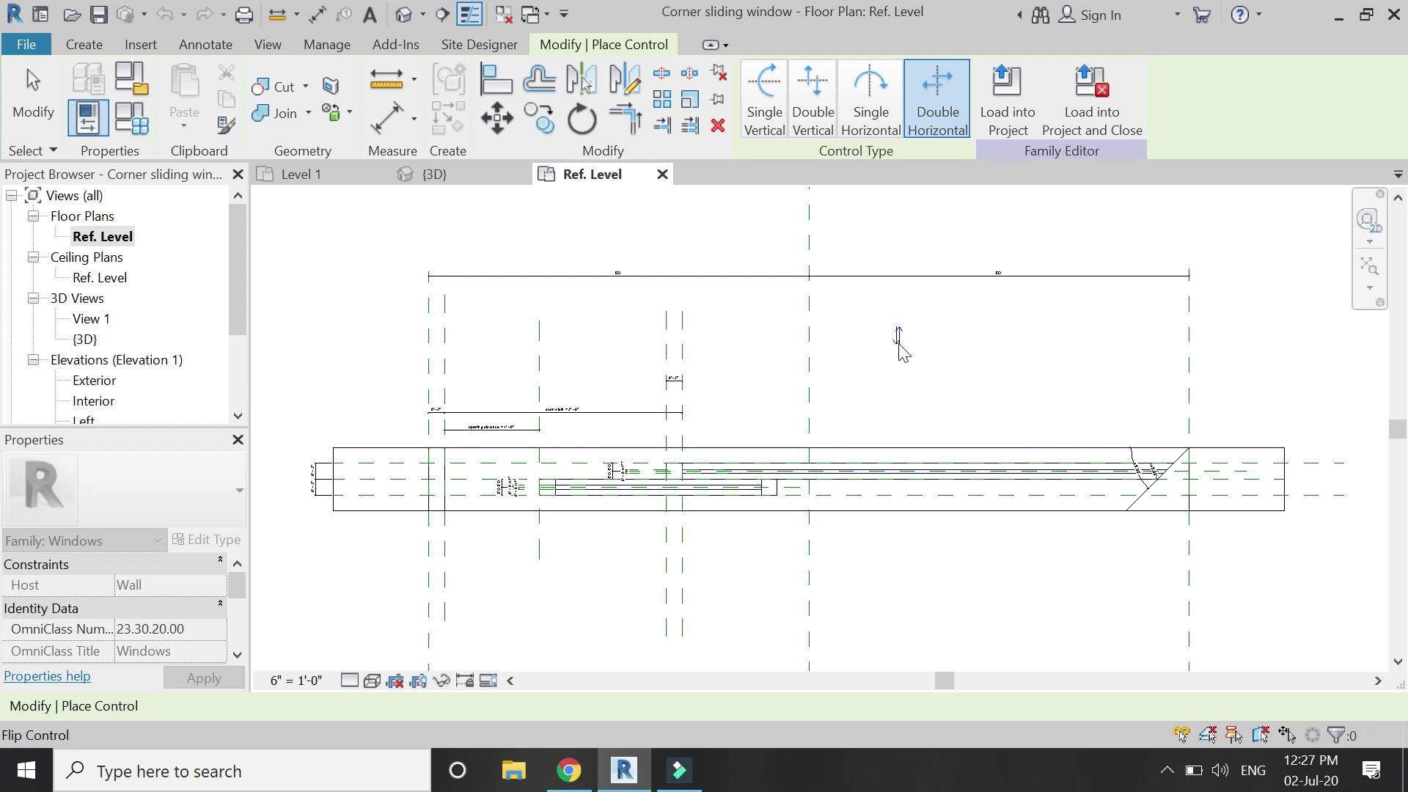
{"action": "key", "text": "Escape"}
{"action": "key", "text": "Escape"}
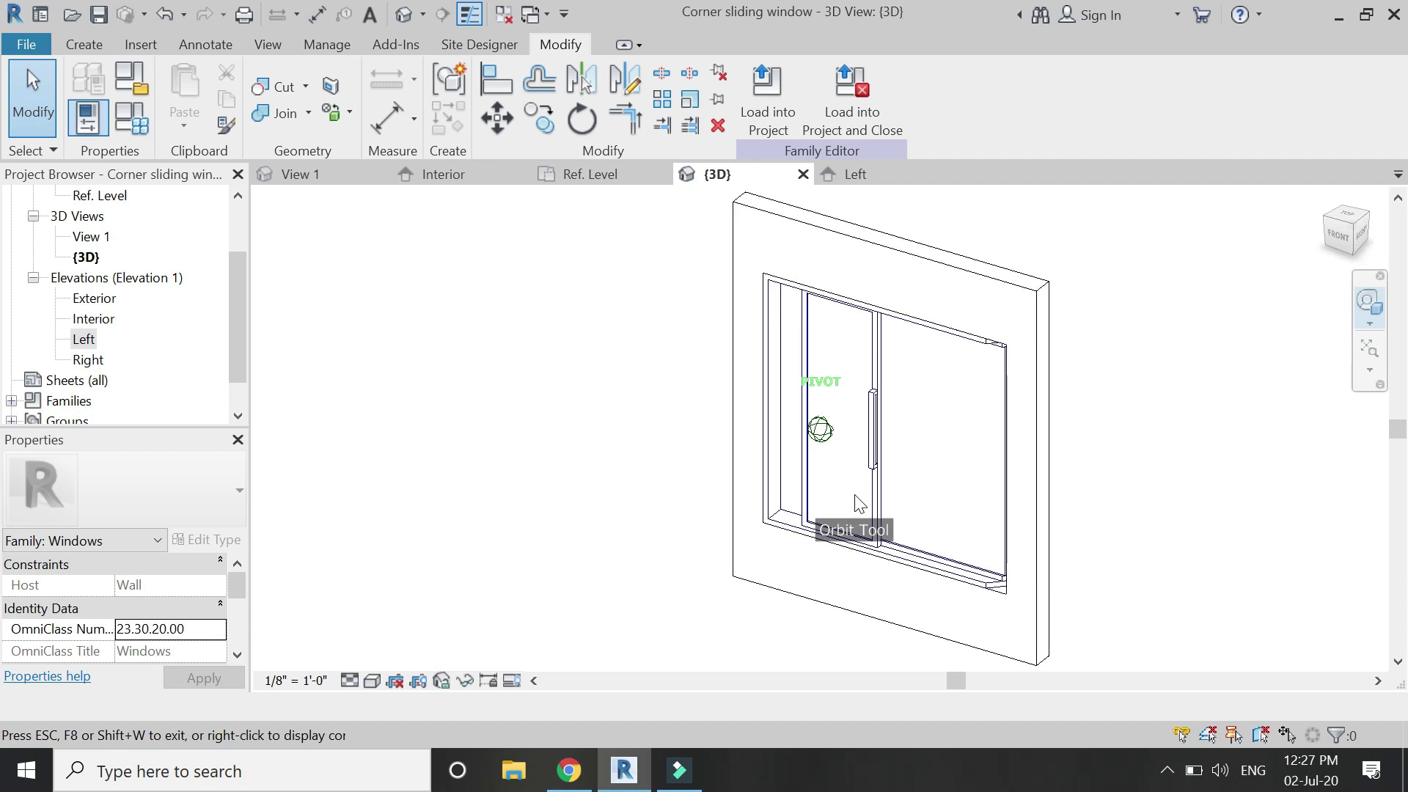
{"action": "key", "text": "Escape"}
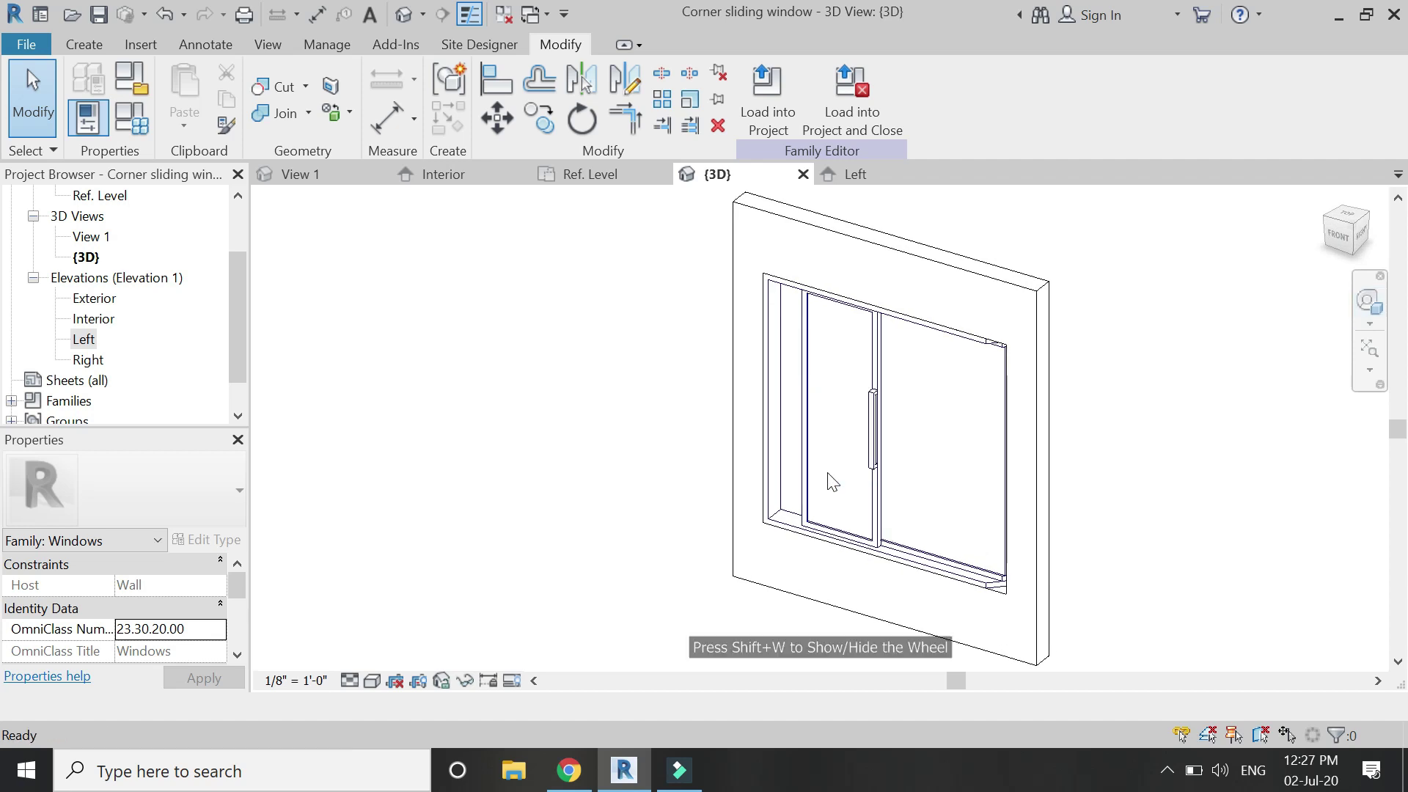
Create a new project file for testing the window family.
{"action": "scroll", "coordinate": [786, 408], "scroll_direction": "up", "scroll_amount": 1}
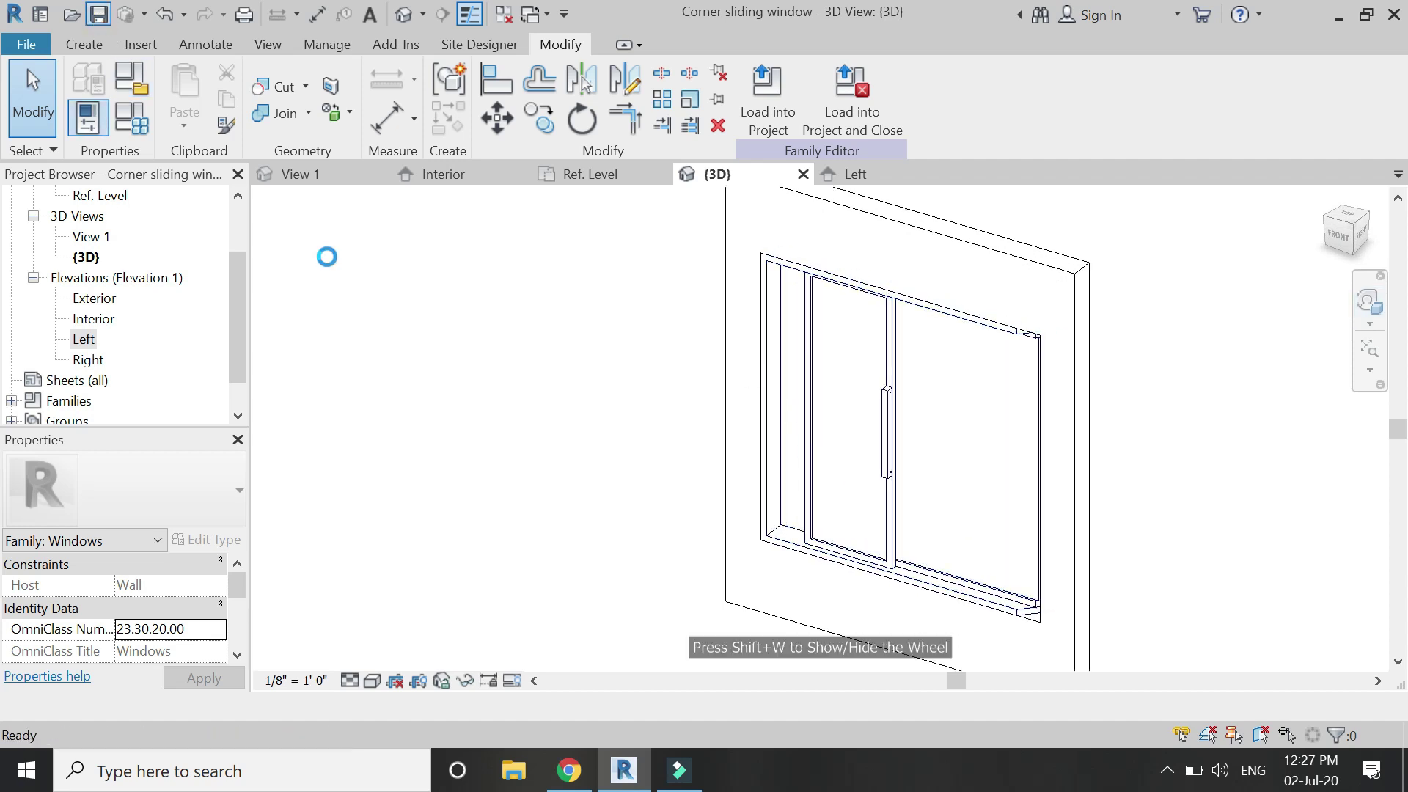
{"action": "left_click", "coordinate": [33, 42]}
{"action": "mouse_move", "coordinate": [62, 120]}
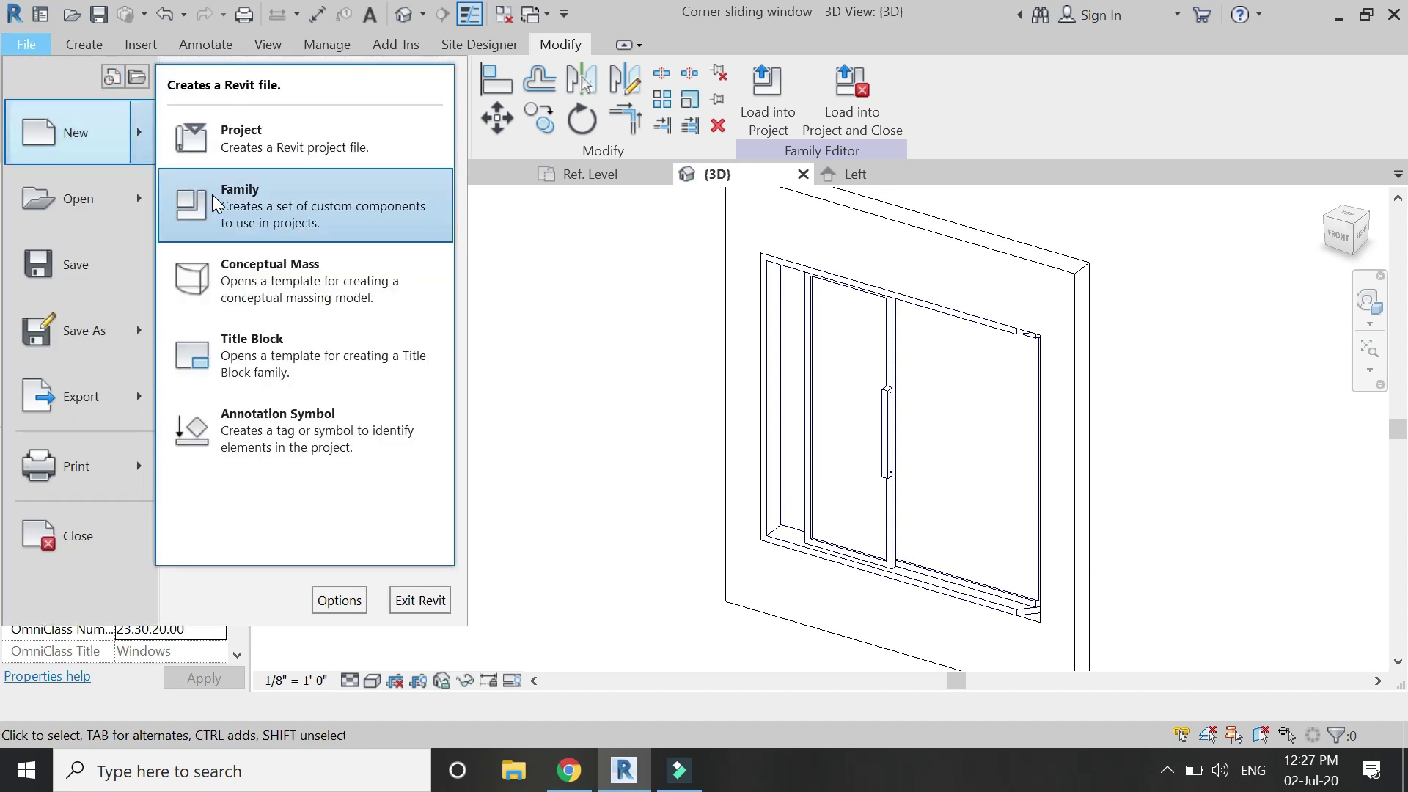
{"action": "left_click", "coordinate": [211, 139]}
{"action": "left_click", "coordinate": [565, 336]}
{"action": "left_click", "coordinate": [574, 385]}
{"action": "left_click", "coordinate": [634, 457]}
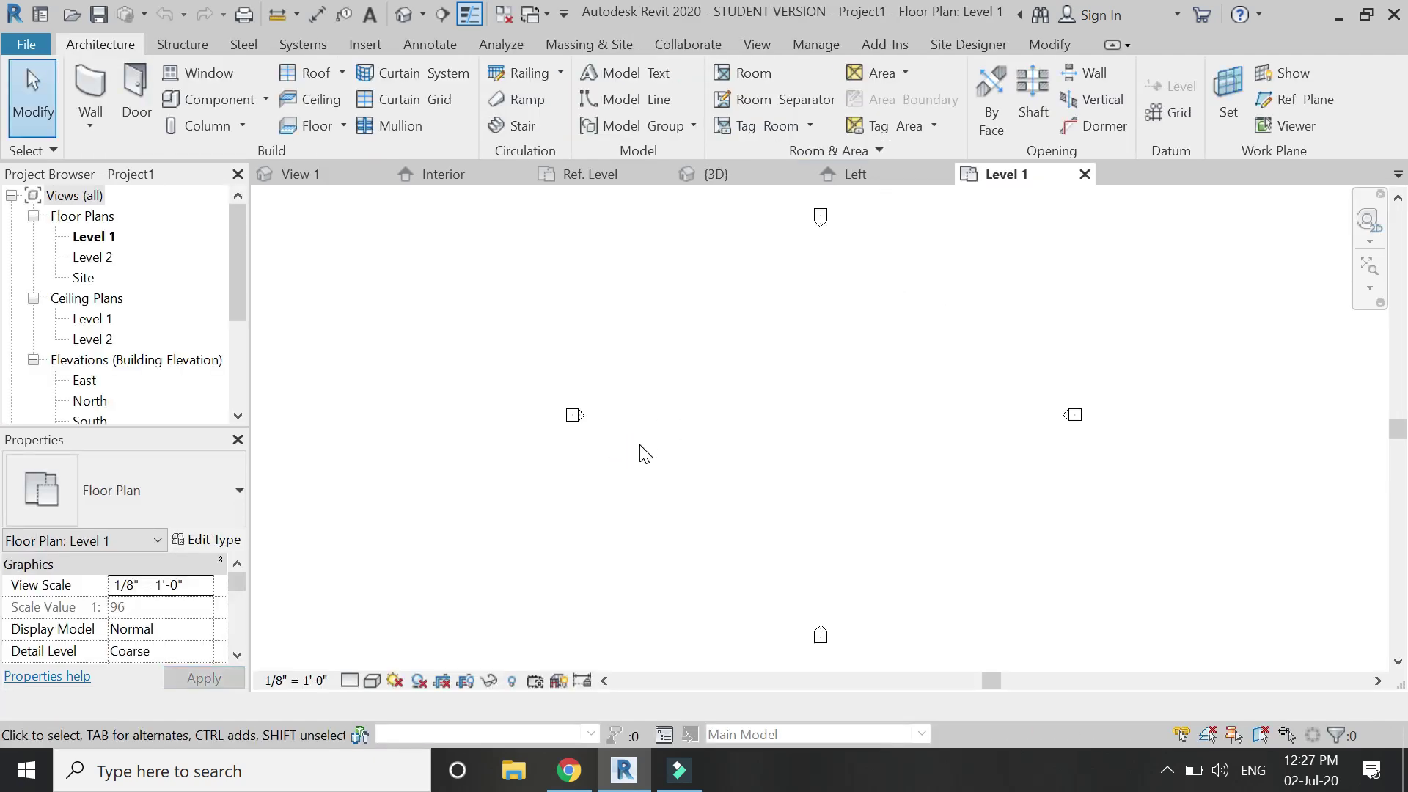
Draw an L-shaped pair of Generic - 8" walls up to Level 2, with a 16' horizontal leg and a vertical leg rising from its right end.
{"action": "left_click", "coordinate": [91, 85]}
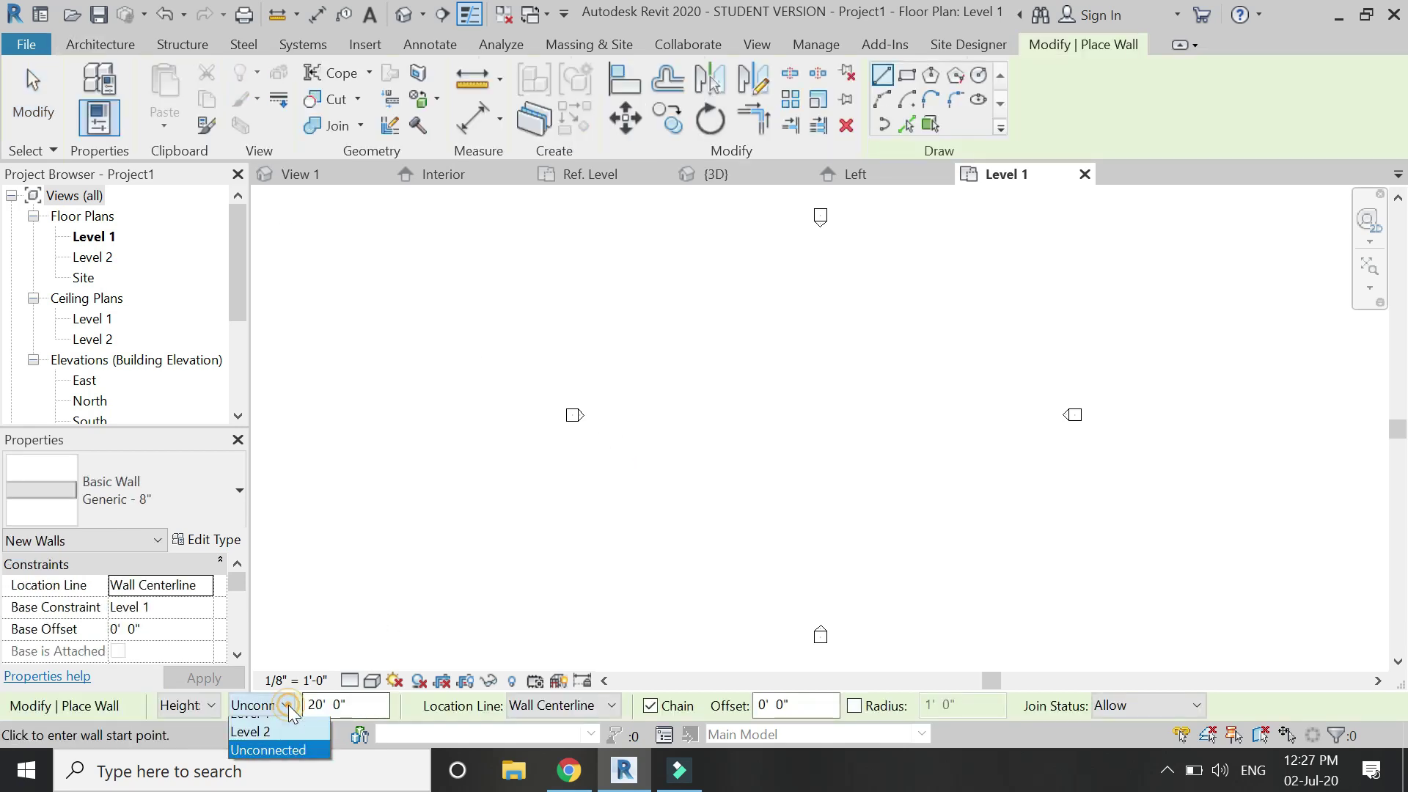
{"action": "left_click", "coordinate": [296, 746]}
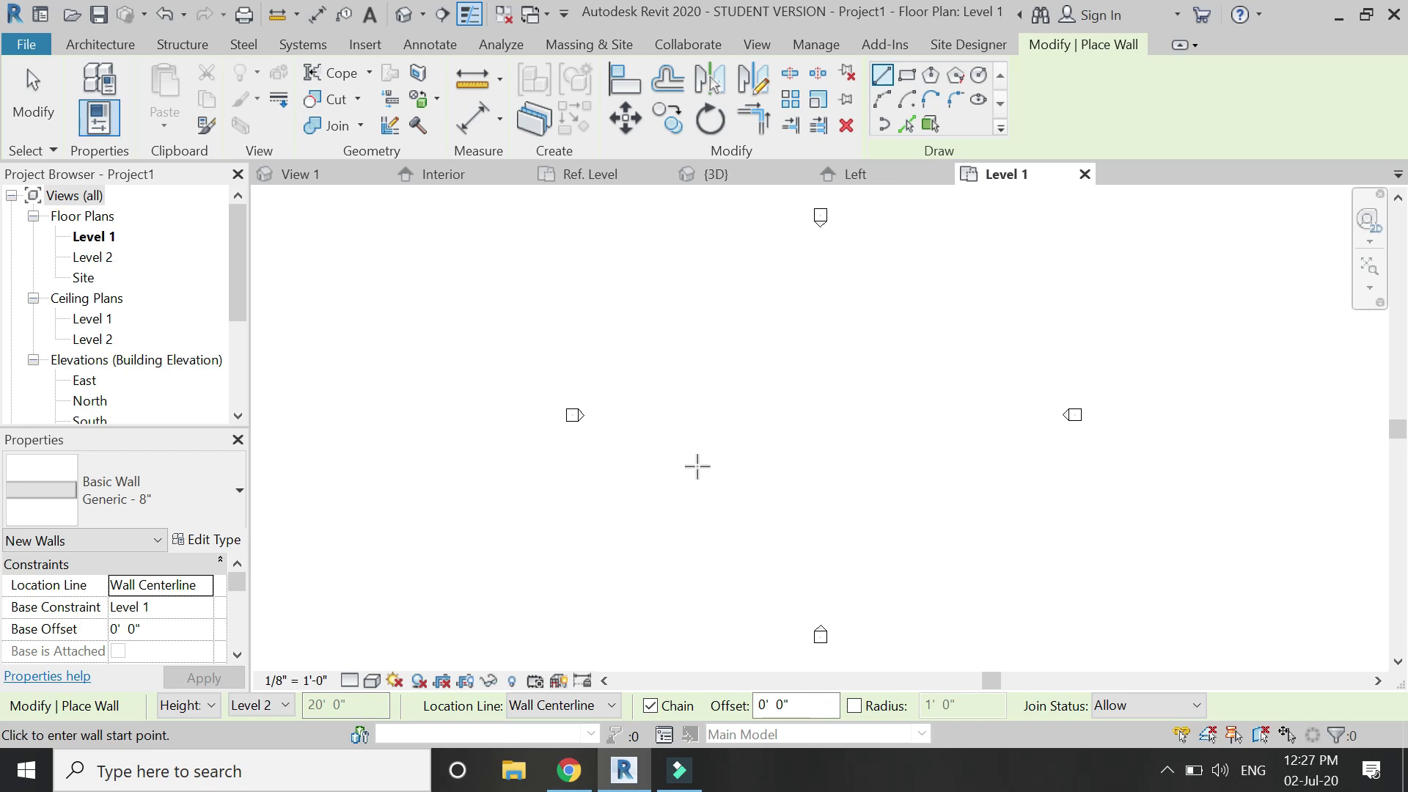
{"action": "left_click", "coordinate": [729, 464]}
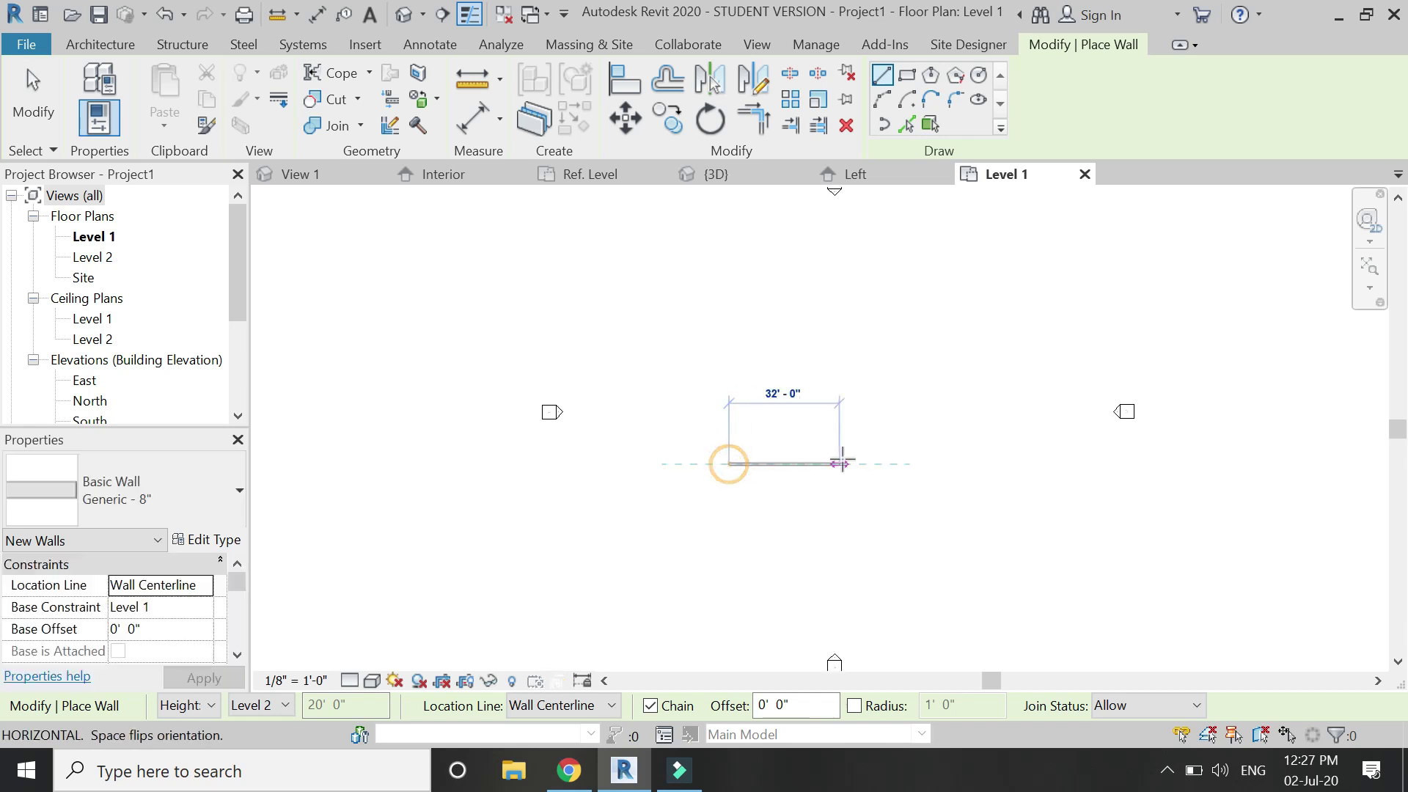
{"action": "left_click", "coordinate": [785, 464]}
{"action": "left_click", "coordinate": [785, 396]}
{"action": "key", "text": "Escape"}
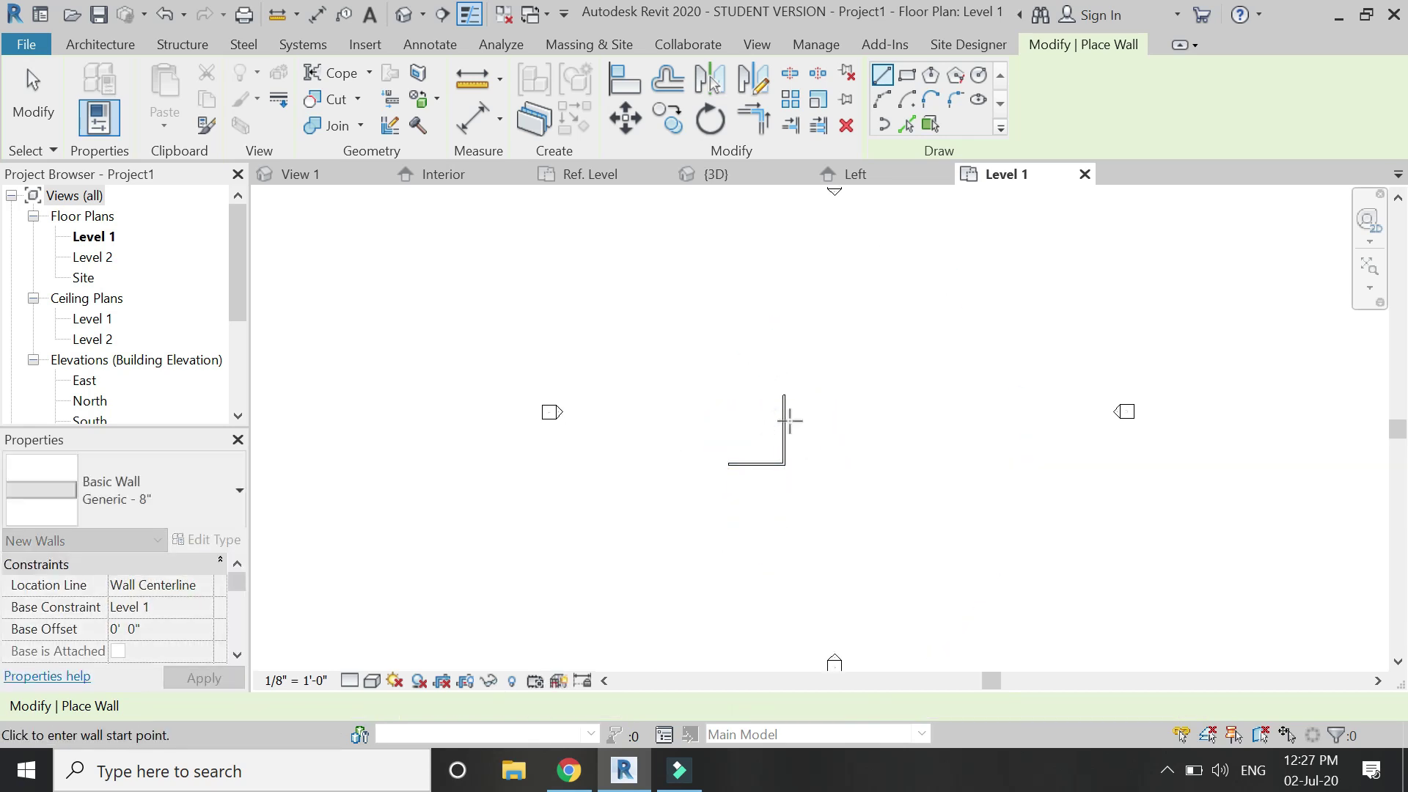
{"action": "key", "text": "Escape"}
Load the Corner sliding window family into the new project and close the family.
{"action": "scroll", "coordinate": [786, 440], "scroll_direction": "up", "scroll_amount": 3}
{"action": "left_click", "coordinate": [298, 173]}
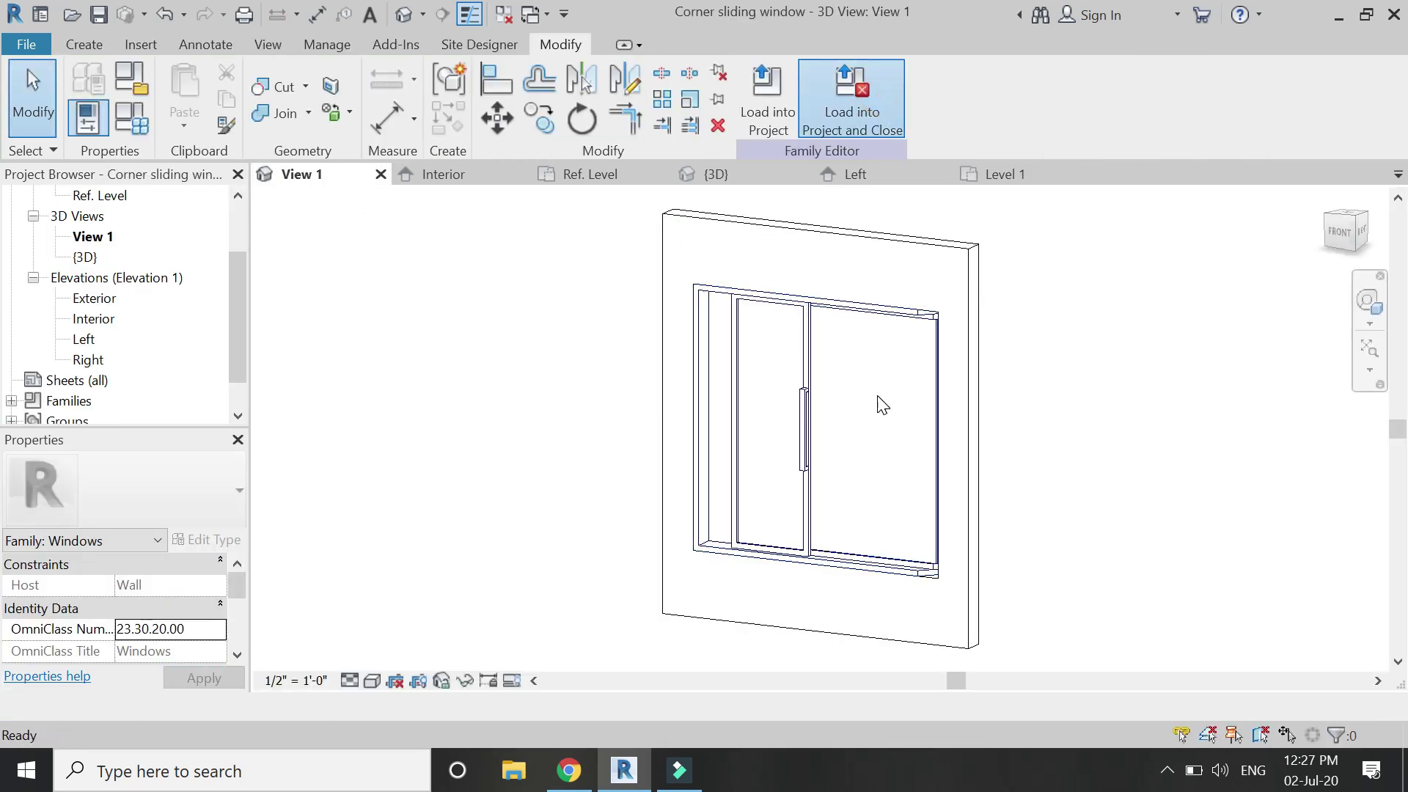
{"action": "key", "text": "ctrl+Tab"}
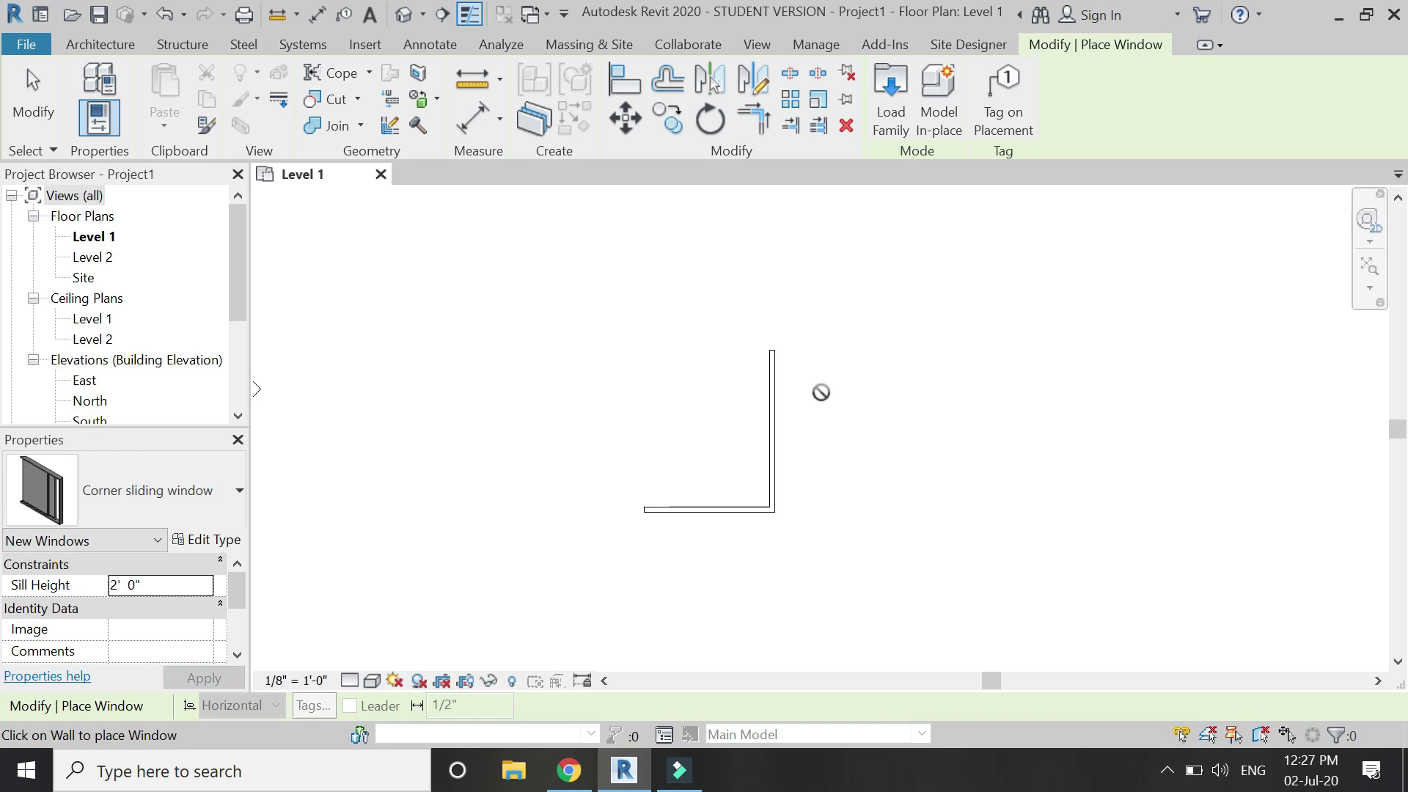
{"action": "key", "text": "Escape"}
Place a flipped Corner sliding window in the horizontal wall, with its mitred end at the wall corner and its centre 3'-8" from it.
{"action": "left_click", "coordinate": [198, 73]}
{"action": "scroll", "coordinate": [741, 528], "scroll_direction": "up", "scroll_amount": 3}
{"action": "scroll", "coordinate": [741, 530], "scroll_direction": "up", "scroll_amount": 2}
{"action": "key", "text": "space"}
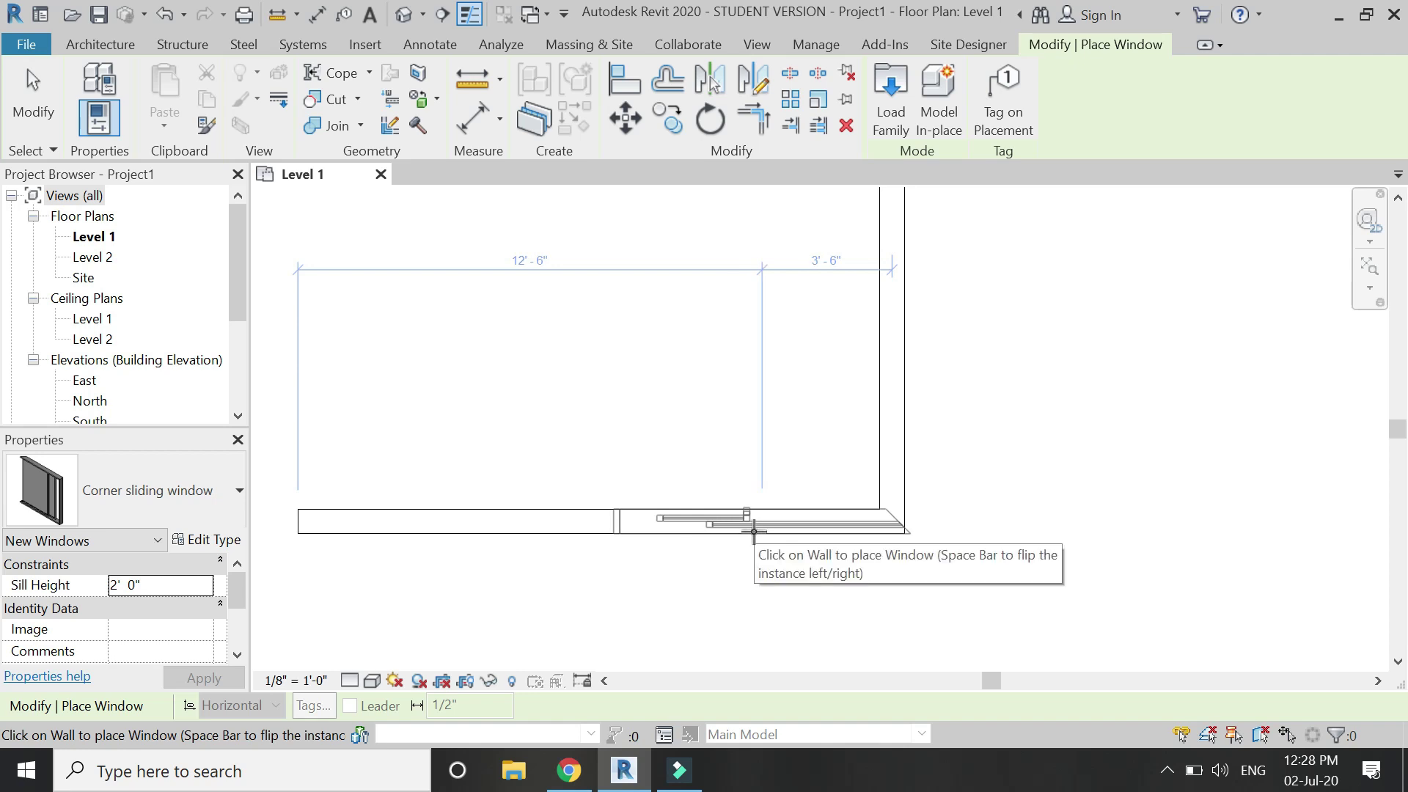
{"action": "scroll", "coordinate": [749, 532], "scroll_direction": "up", "scroll_amount": 2}
{"action": "scroll", "coordinate": [749, 533], "scroll_direction": "up", "scroll_amount": 1}
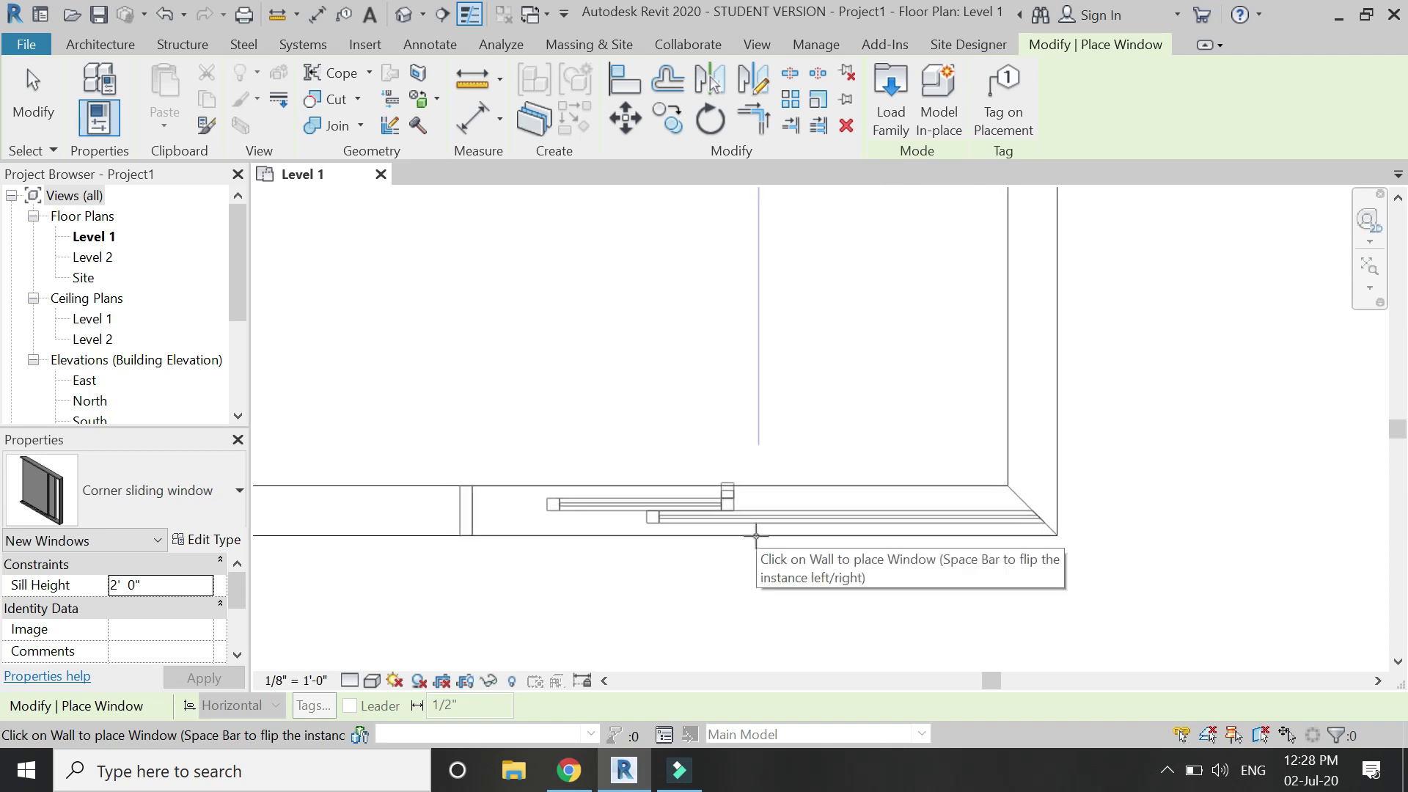
{"action": "left_click", "coordinate": [757, 537]}
{"action": "scroll", "coordinate": [750, 540], "scroll_direction": "down", "scroll_amount": 2}
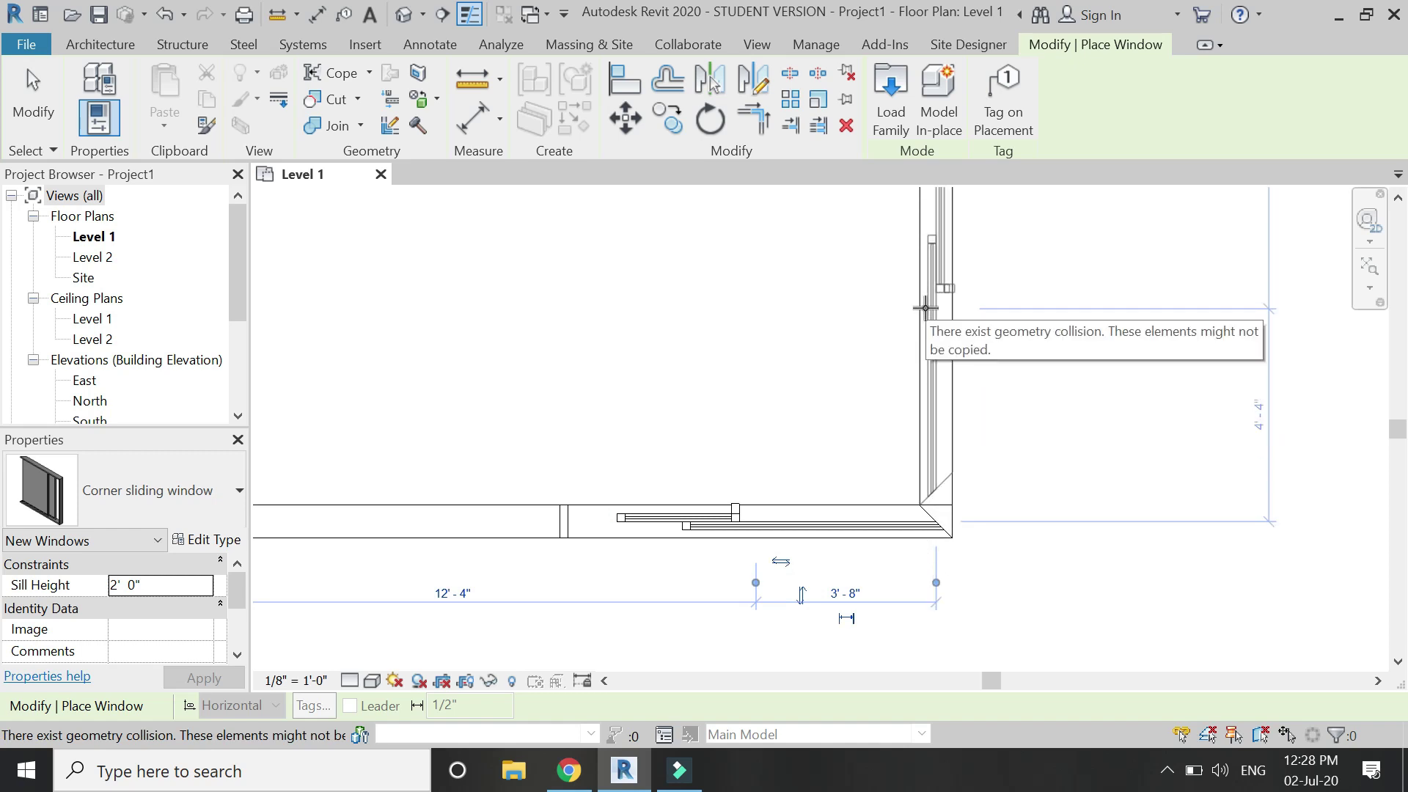
Place a second Corner sliding window in the vertical wall near the corner, with its centre 4'-4" from it.
{"action": "left_click", "coordinate": [925, 307]}
{"action": "scroll", "coordinate": [984, 569], "scroll_direction": "down", "scroll_amount": 1}
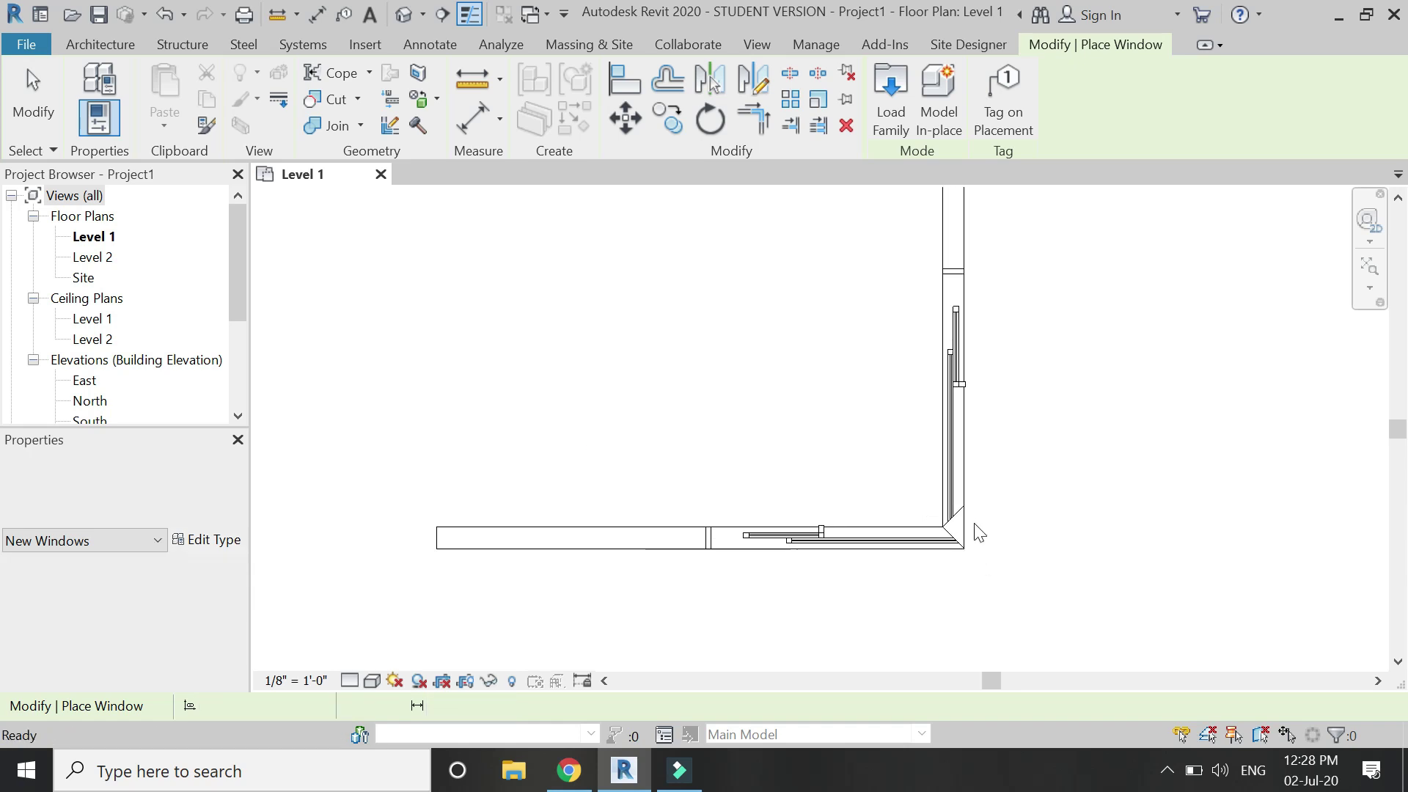
{"action": "key", "text": "Escape"}
{"action": "key", "text": "Escape"}
Flip the vertical wall's window so that its handle faces the interior side.
{"action": "scroll", "coordinate": [993, 371], "scroll_direction": "up", "scroll_amount": 2}
{"action": "left_click", "coordinate": [946, 399]}
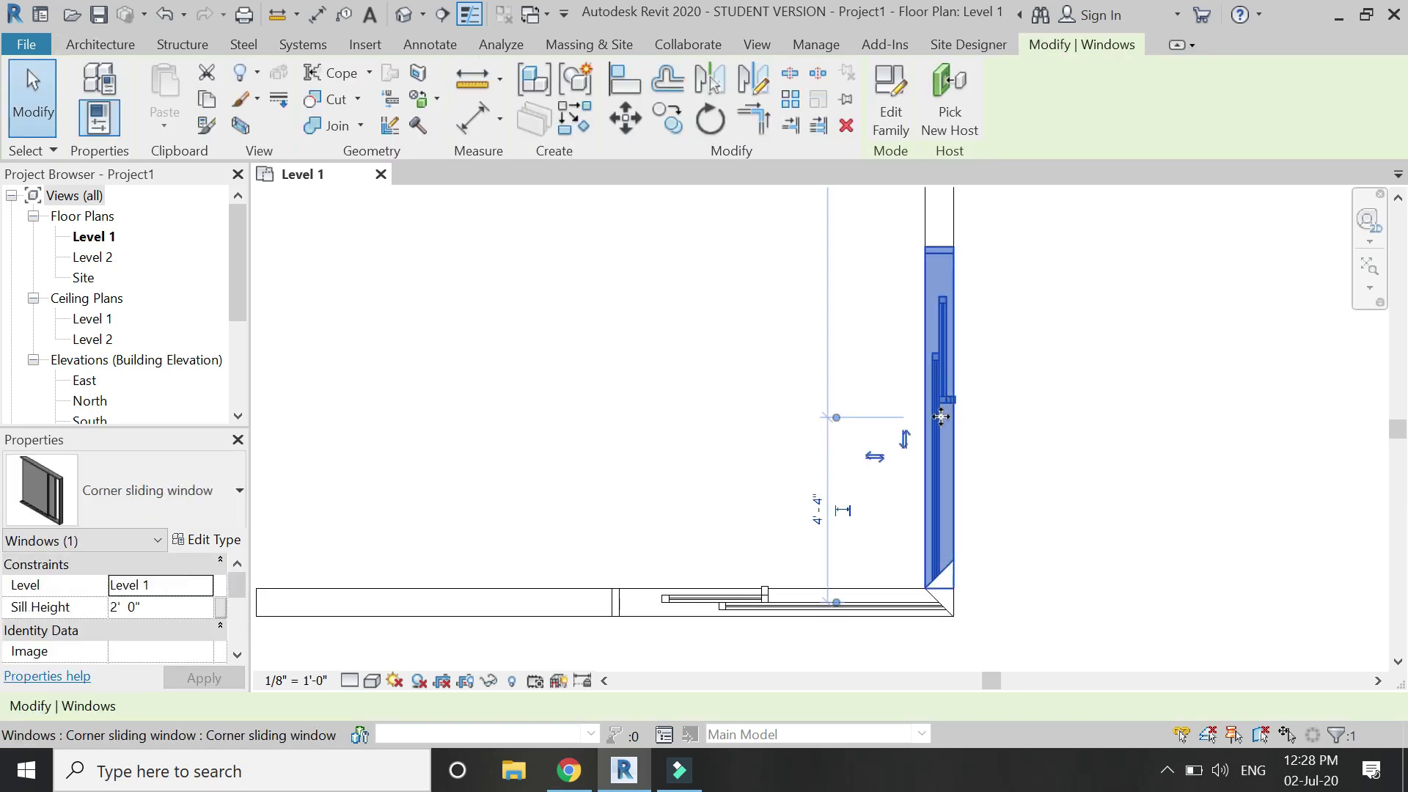
{"action": "left_click", "coordinate": [884, 458]}
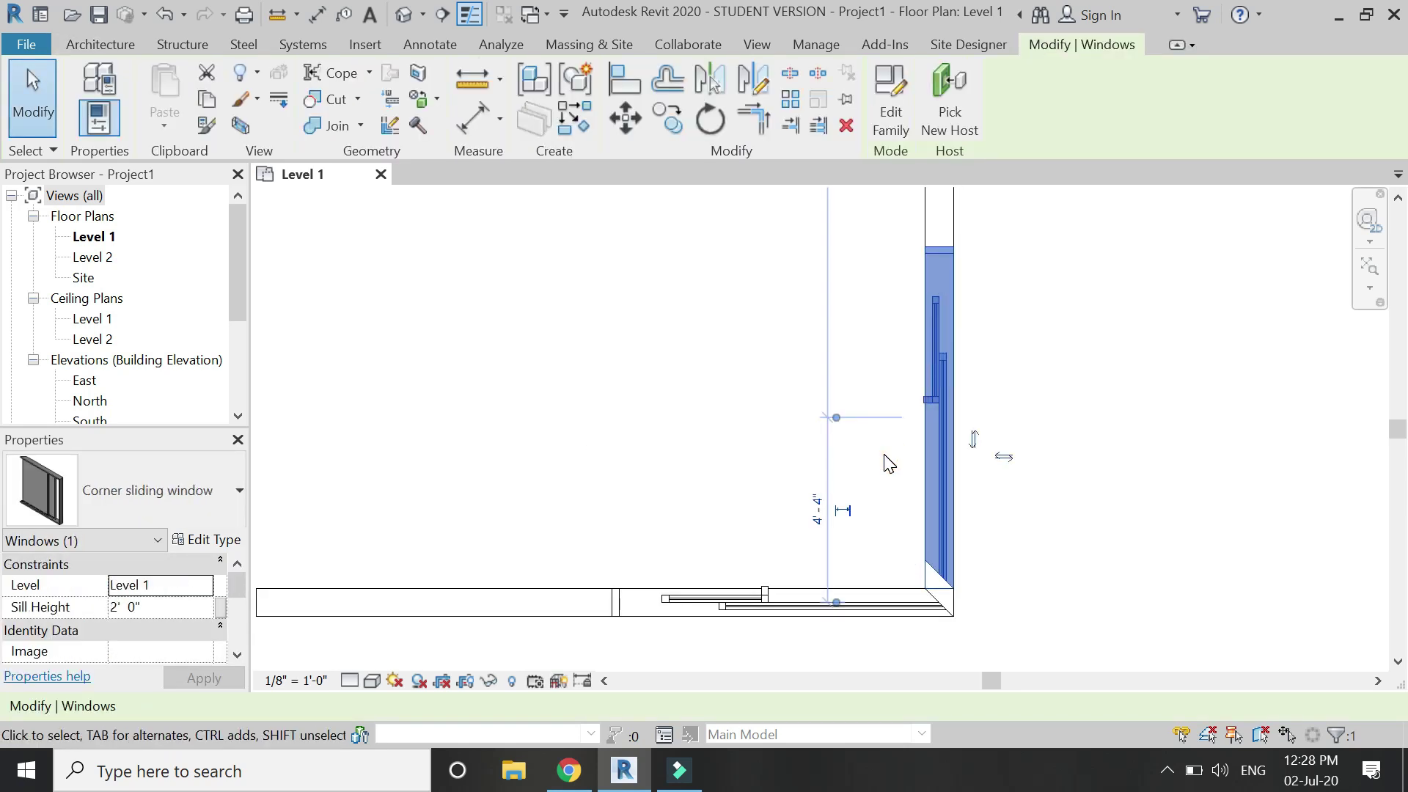
Move the vertical wall's window down to the wall corner so that its mitred end meets the other window.
{"action": "left_click", "coordinate": [625, 119]}
{"action": "scroll", "coordinate": [1012, 653], "scroll_direction": "up", "scroll_amount": 3}
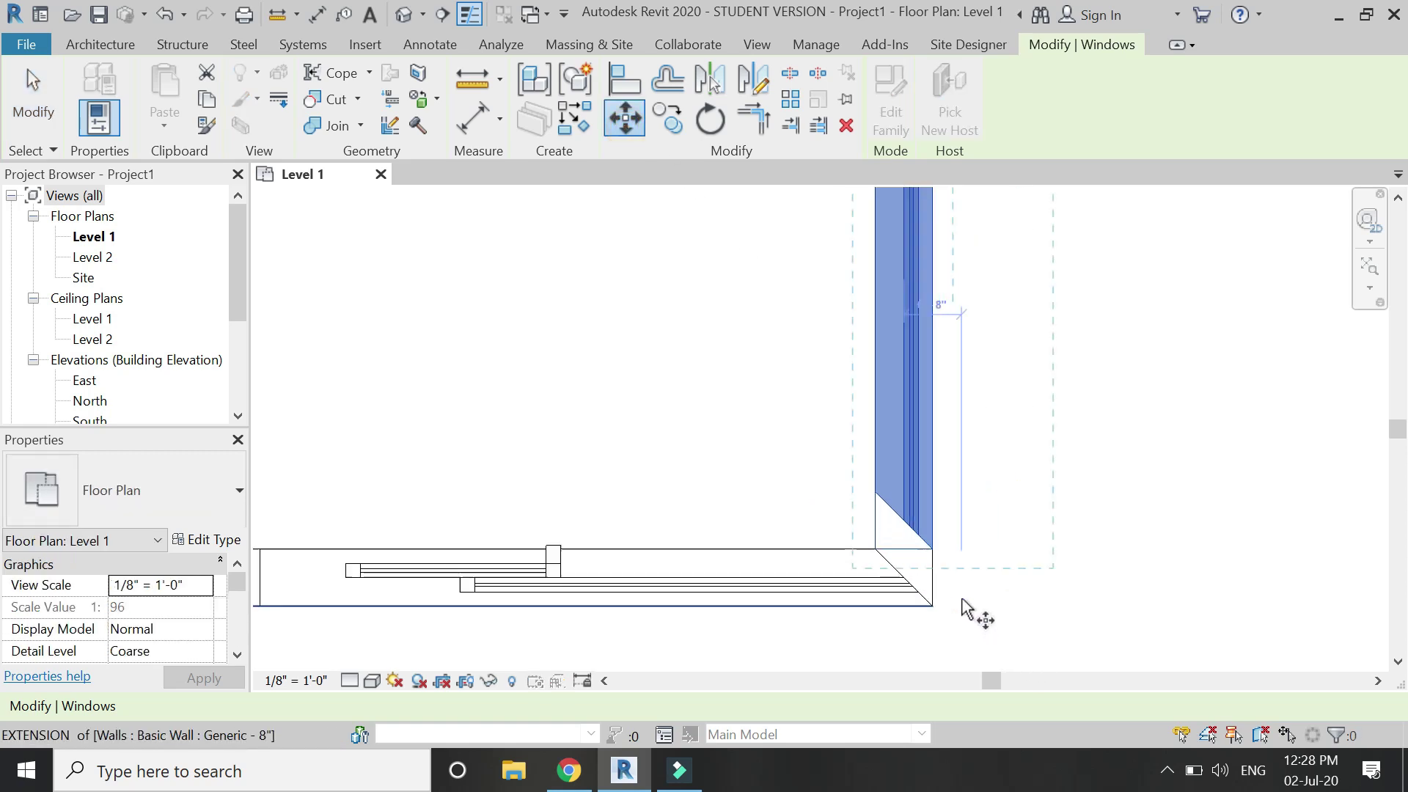
{"action": "left_click", "coordinate": [923, 607]}
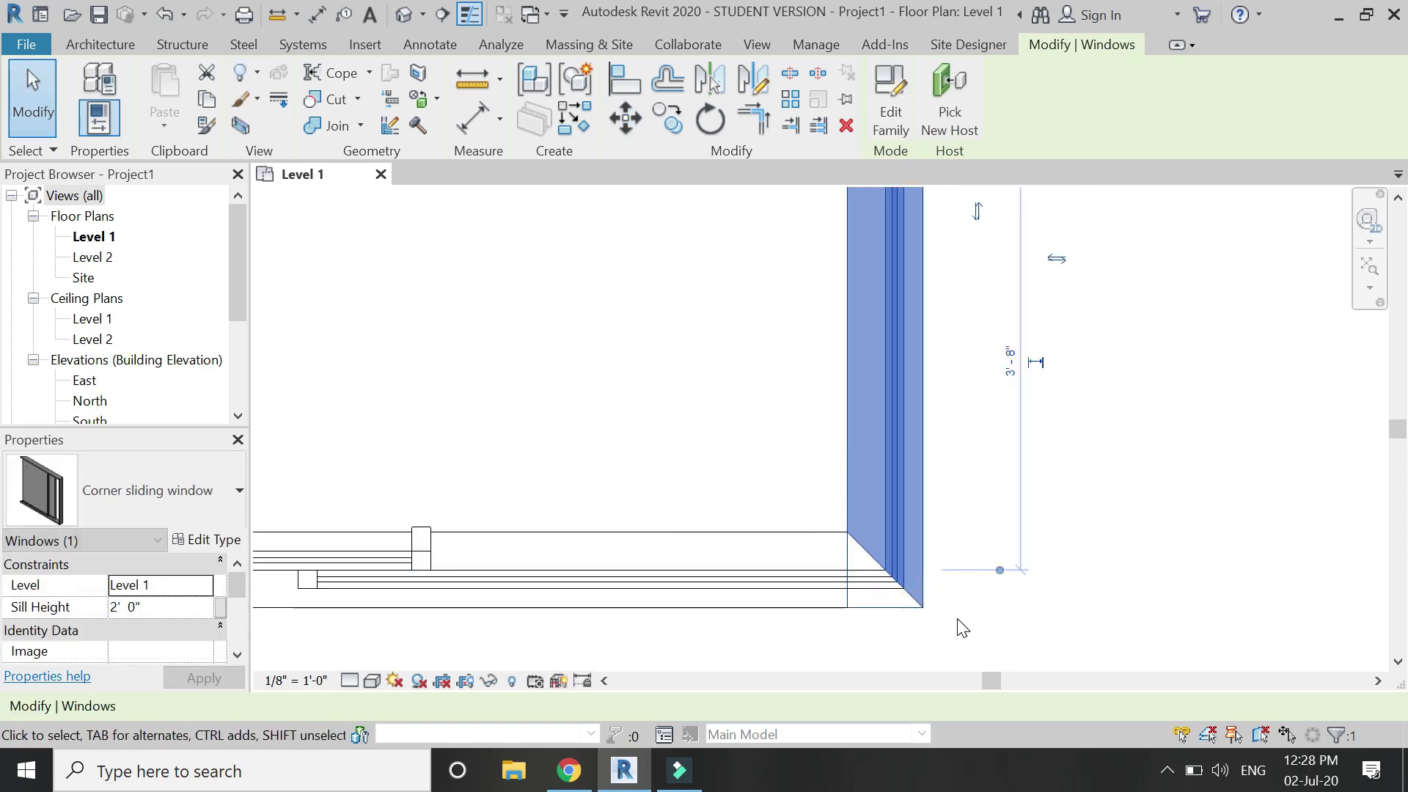
{"action": "left_click", "coordinate": [983, 611]}
{"action": "scroll", "coordinate": [984, 608], "scroll_direction": "down", "scroll_amount": 1}
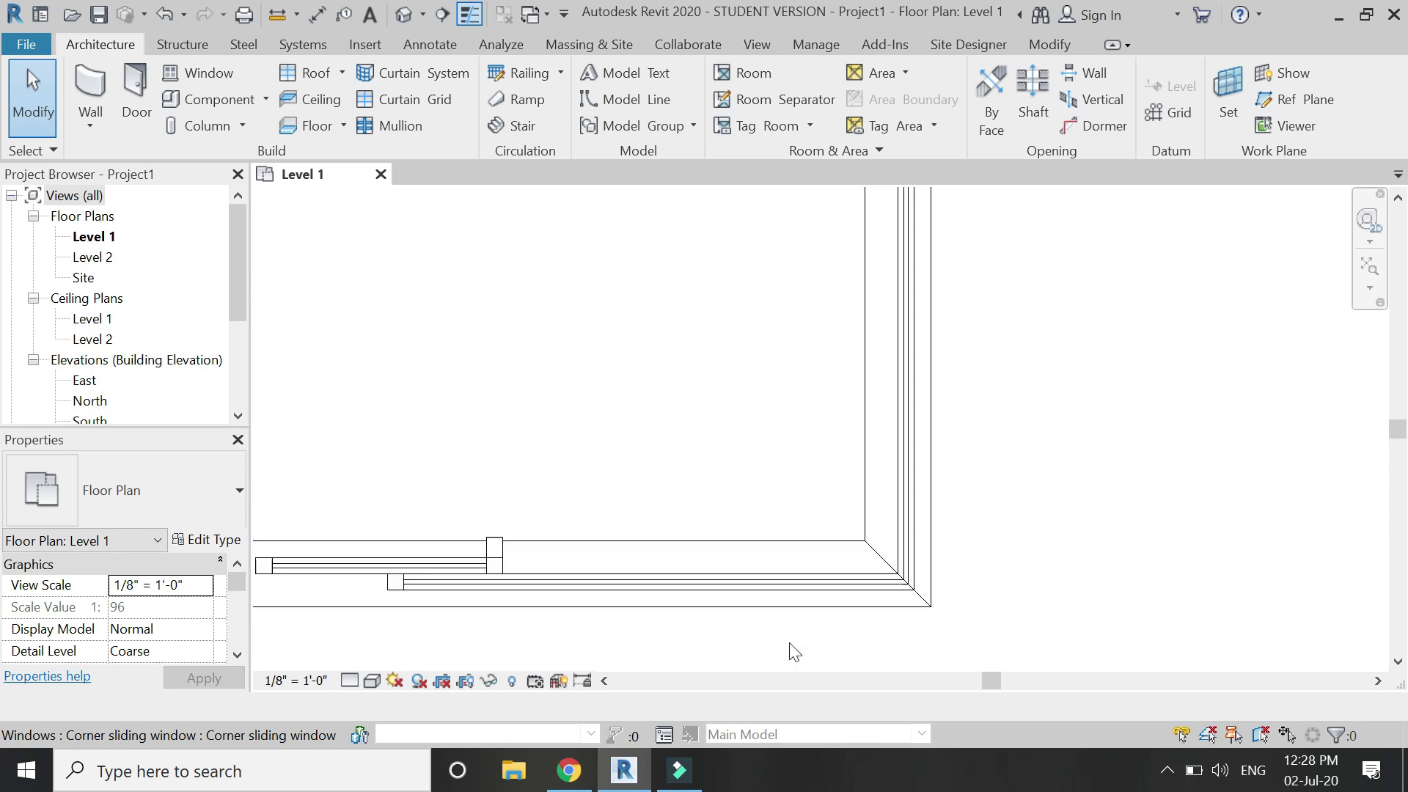
Open the default 3D view and switch its visual style to a coloured display showing the materials of the joined corner windows.
{"action": "scroll", "coordinate": [1026, 598], "scroll_direction": "down", "scroll_amount": 1}
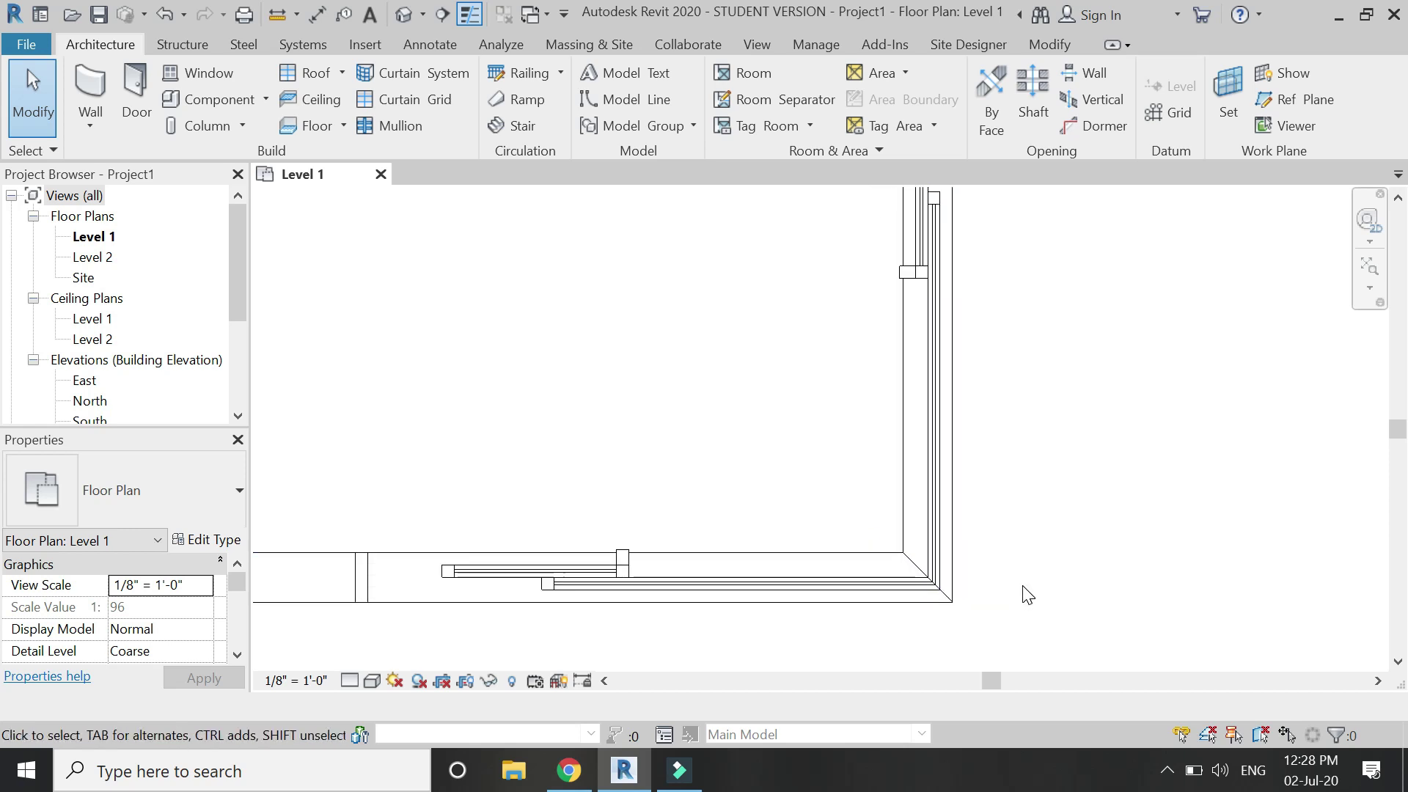
{"action": "scroll", "coordinate": [1026, 594], "scroll_direction": "down", "scroll_amount": 1}
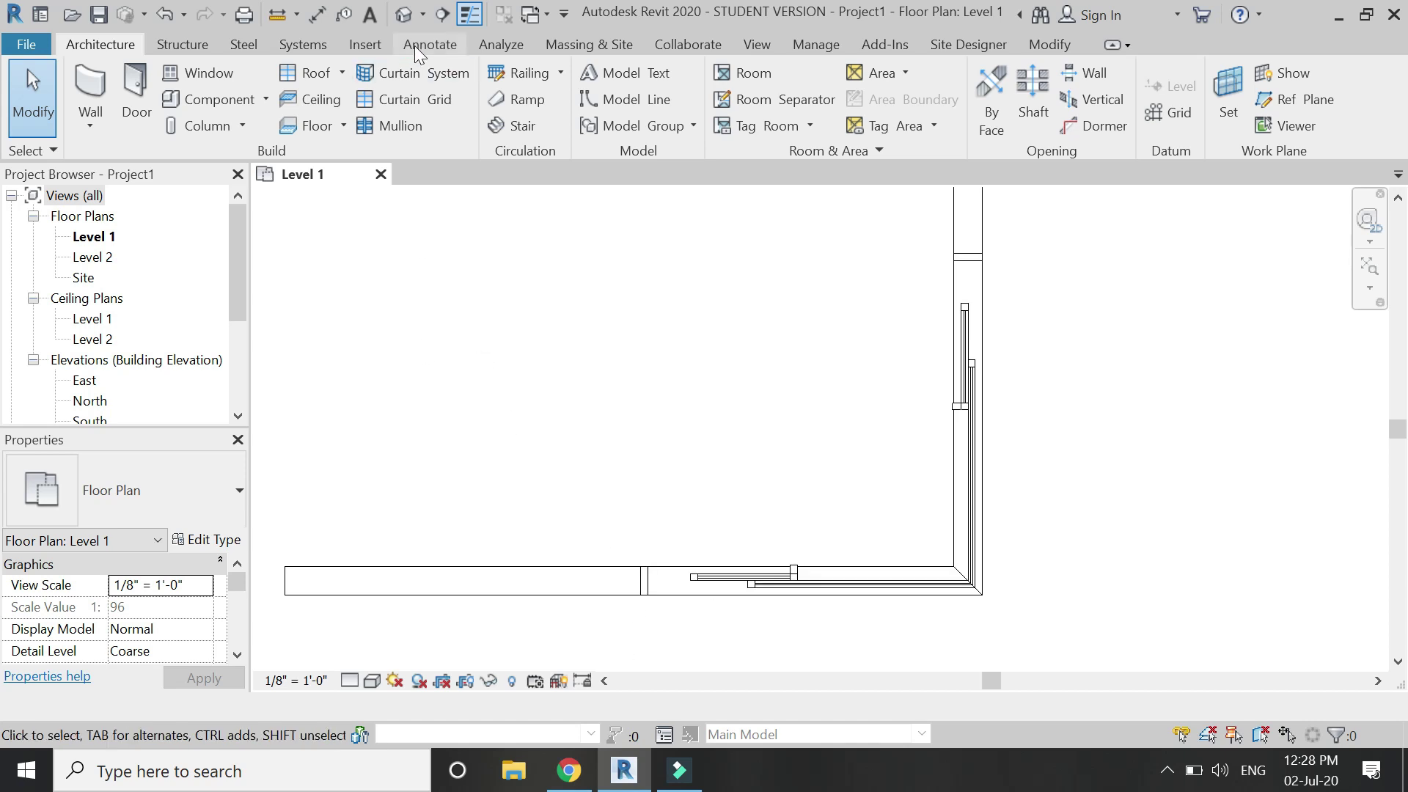
{"action": "left_click", "coordinate": [407, 24]}
{"action": "scroll", "coordinate": [763, 447], "scroll_direction": "up", "scroll_amount": 5}
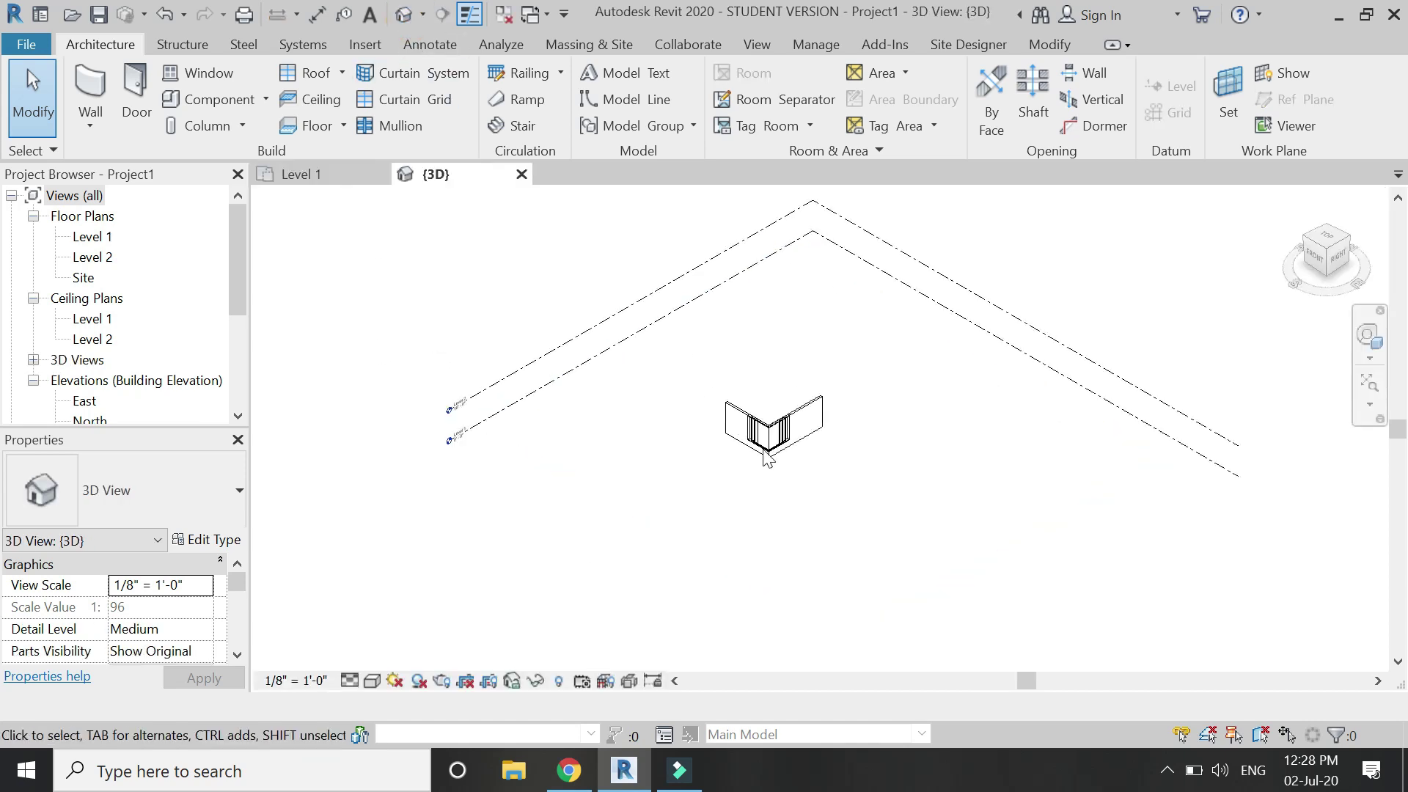
{"action": "scroll", "coordinate": [951, 614], "scroll_direction": "up", "scroll_amount": 4}
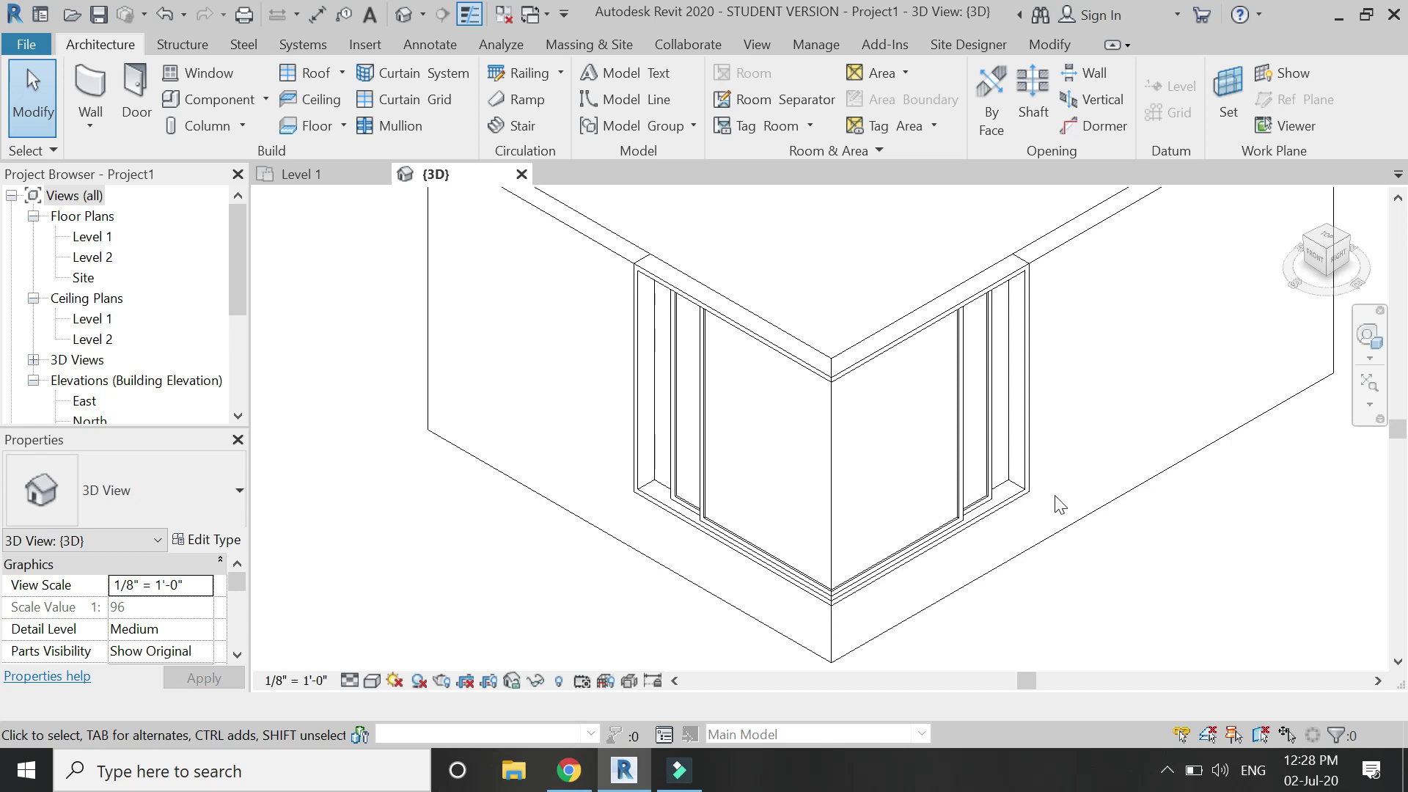
{"action": "scroll", "coordinate": [1092, 334], "scroll_direction": "down", "scroll_amount": 1}
{"action": "scroll", "coordinate": [1057, 488], "scroll_direction": "up", "scroll_amount": 1}
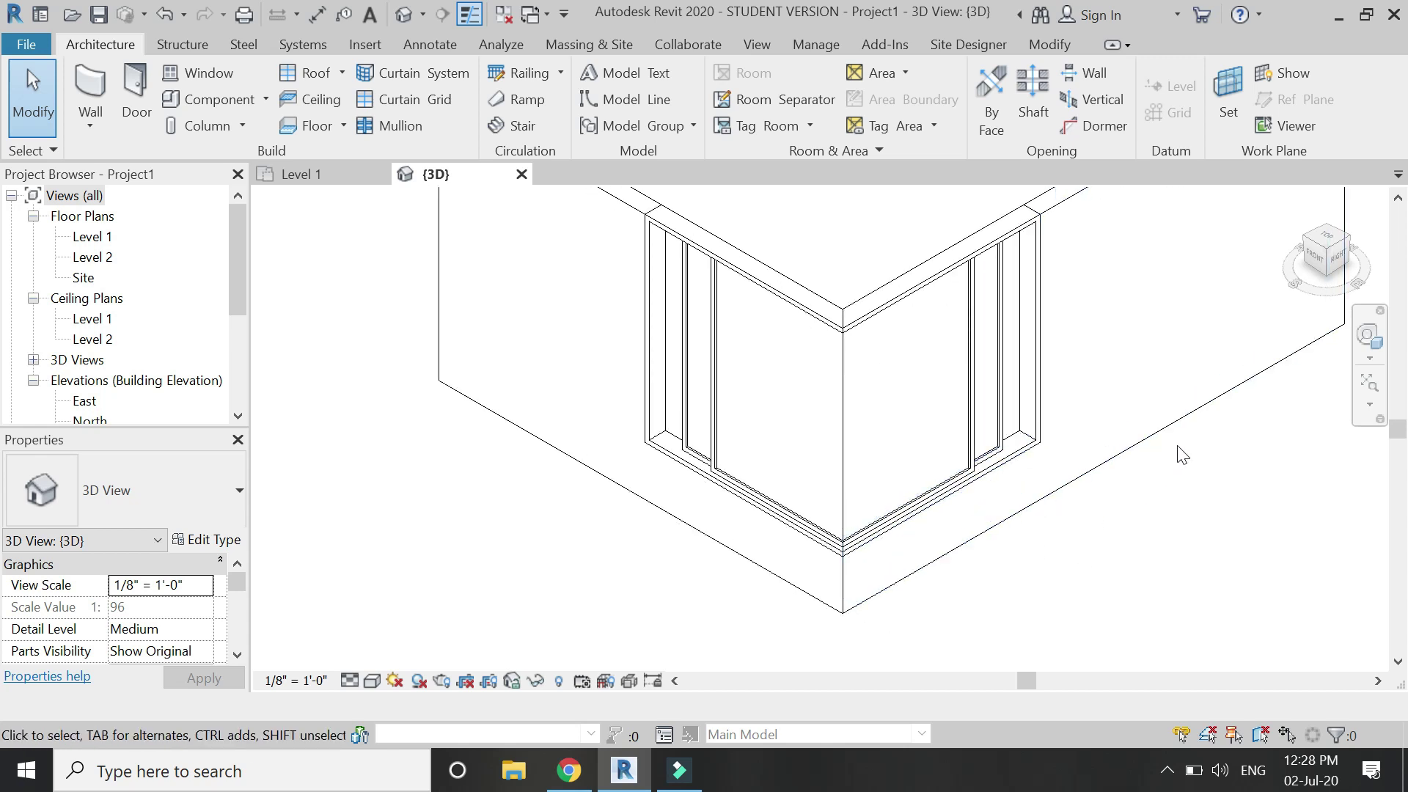
{"action": "scroll", "coordinate": [1182, 455], "scroll_direction": "down", "scroll_amount": 2}
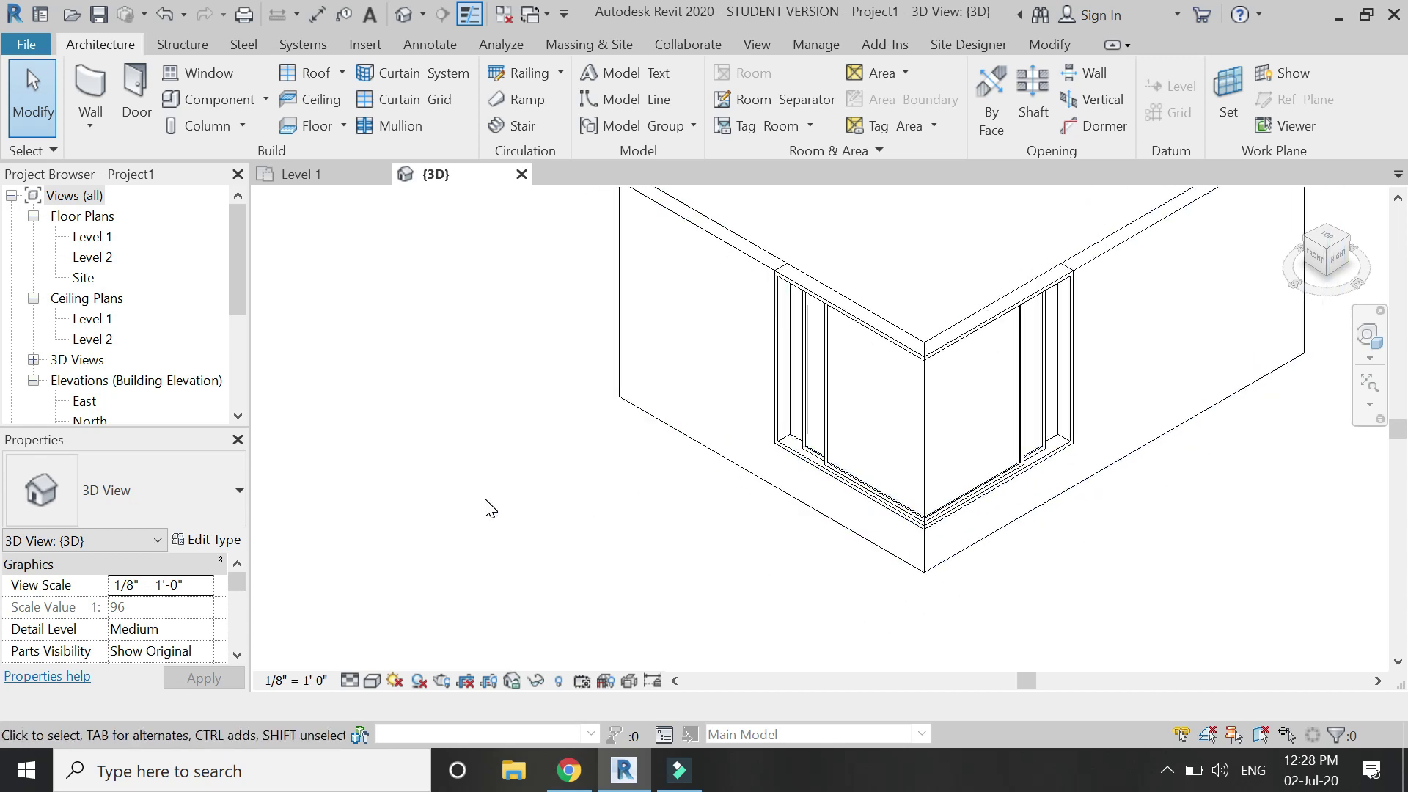
{"action": "left_click", "coordinate": [372, 681]}
{"action": "left_click", "coordinate": [392, 632]}
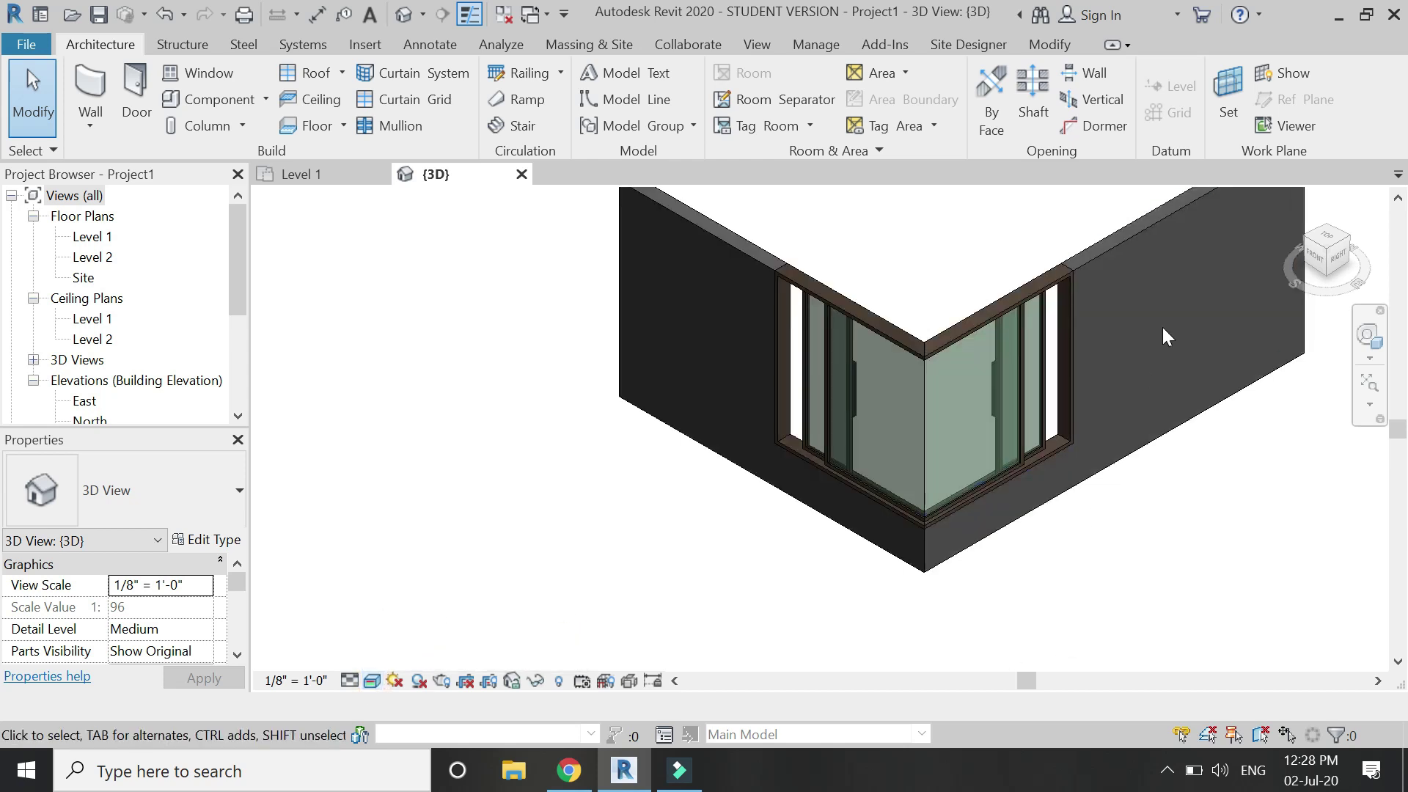
Set the sill height of the window in the darker-shaded wall to 0' 0".
{"action": "scroll", "coordinate": [384, 494], "scroll_direction": "down", "scroll_amount": 2}
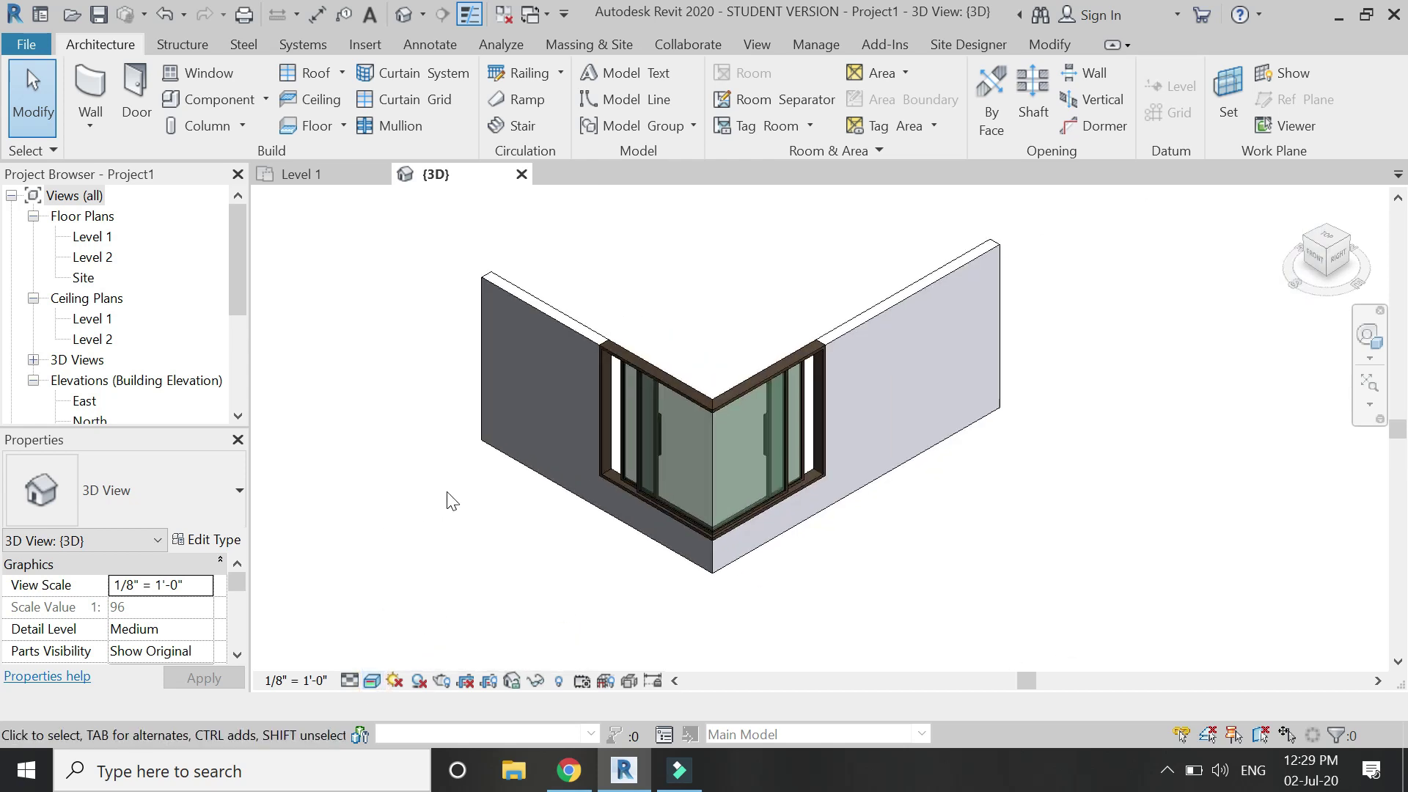
{"action": "scroll", "coordinate": [452, 502], "scroll_direction": "up", "scroll_amount": 2}
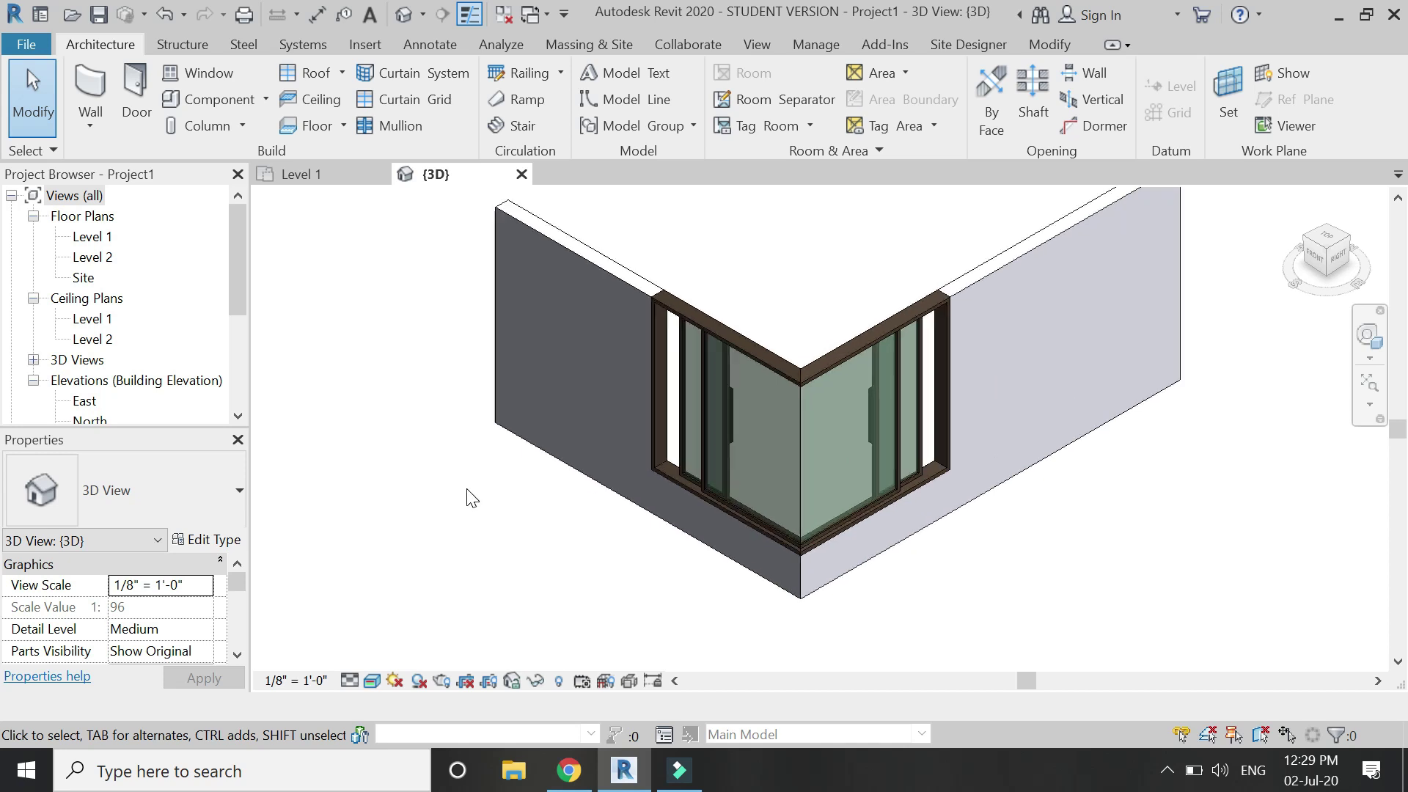
{"action": "left_click", "coordinate": [713, 327]}
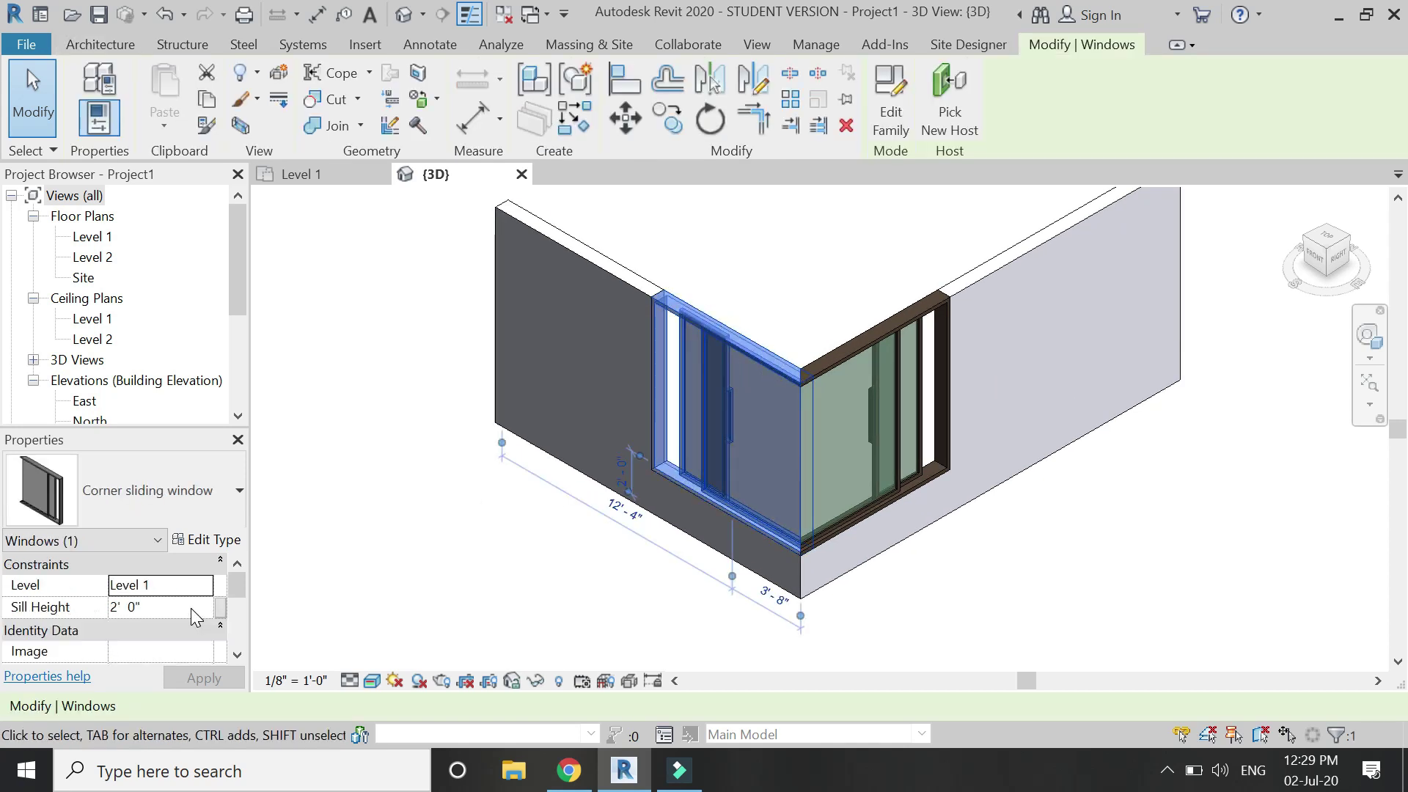
{"action": "left_click", "coordinate": [191, 607]}
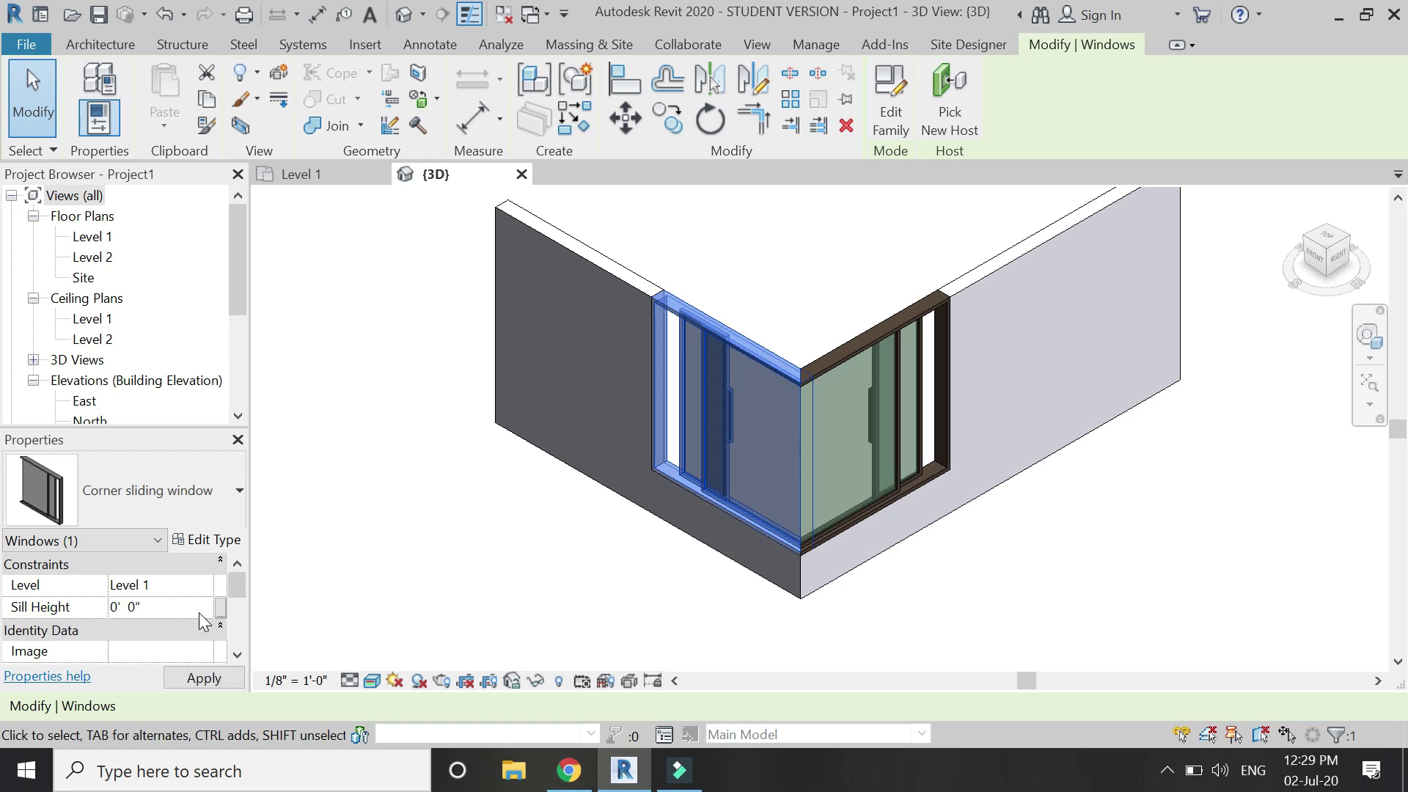
{"action": "left_click", "coordinate": [204, 678]}
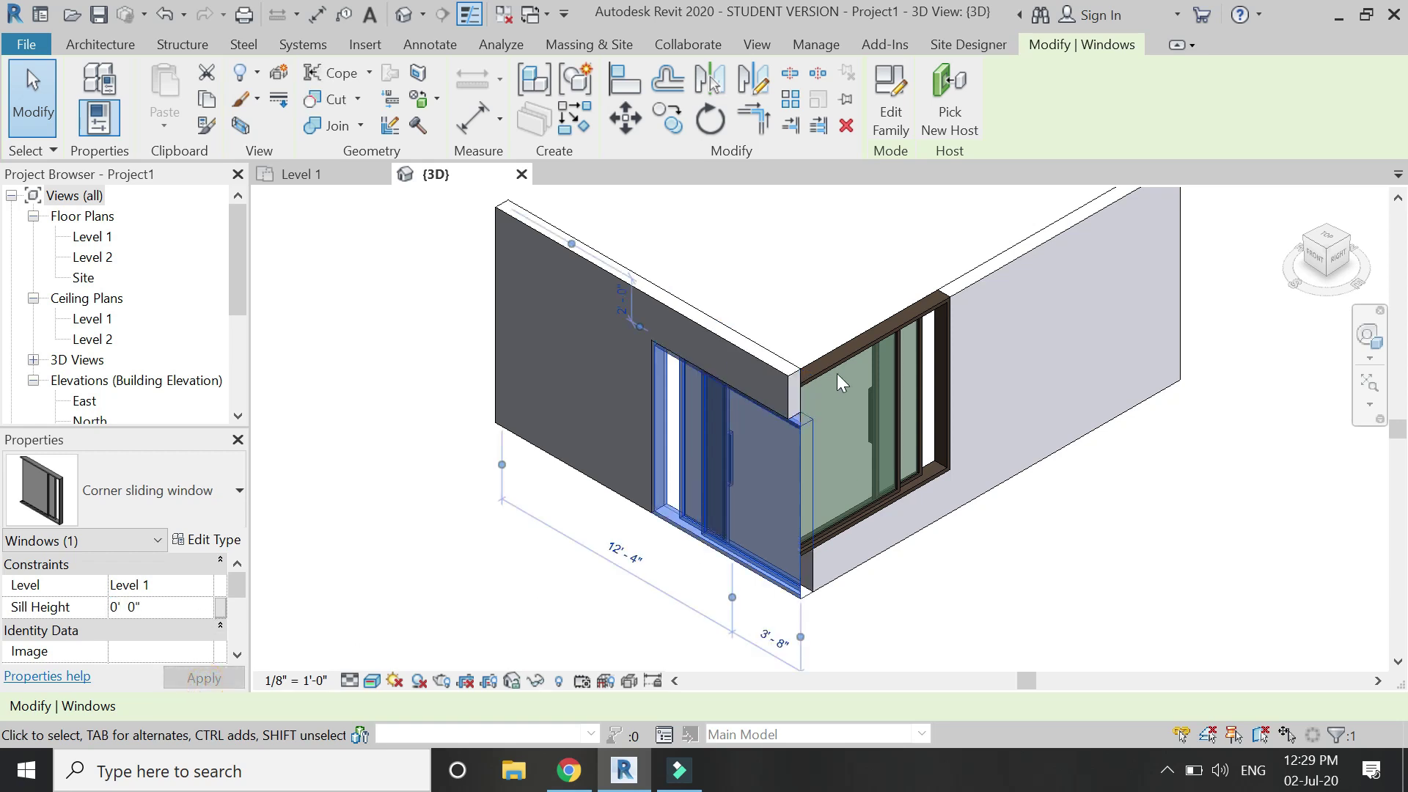
Set the sill height of the window in the lighter-shaded wall to 0' 0" and clear the selection.
{"action": "left_click", "coordinate": [847, 349]}
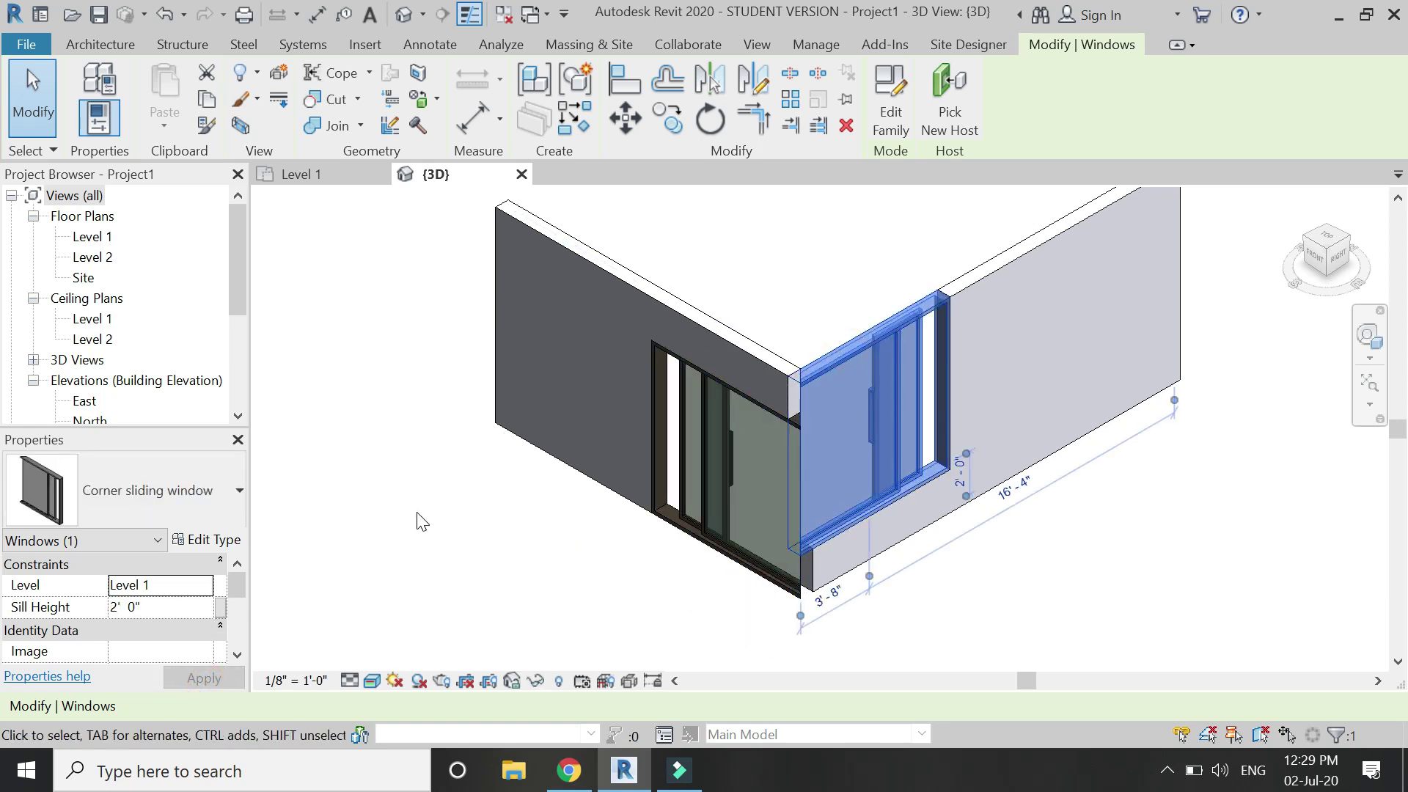
{"action": "left_click", "coordinate": [161, 607]}
{"action": "type", "text": "0"}
{"action": "key", "text": "Return"}
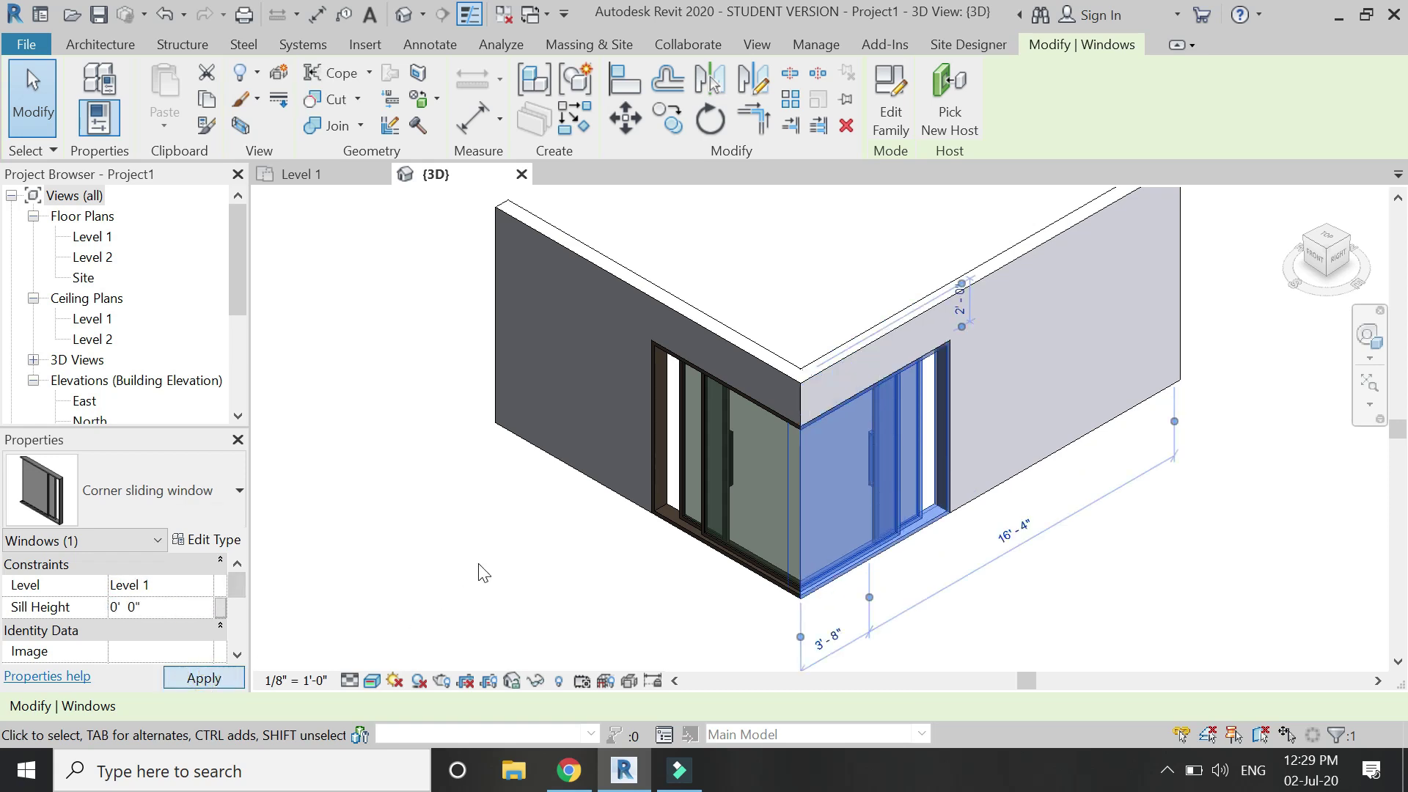
{"action": "left_click", "coordinate": [500, 588]}
Set the Height type parameter of the Corner sliding window to 7' and apply it.
{"action": "scroll", "coordinate": [666, 641], "scroll_direction": "up", "scroll_amount": 5}
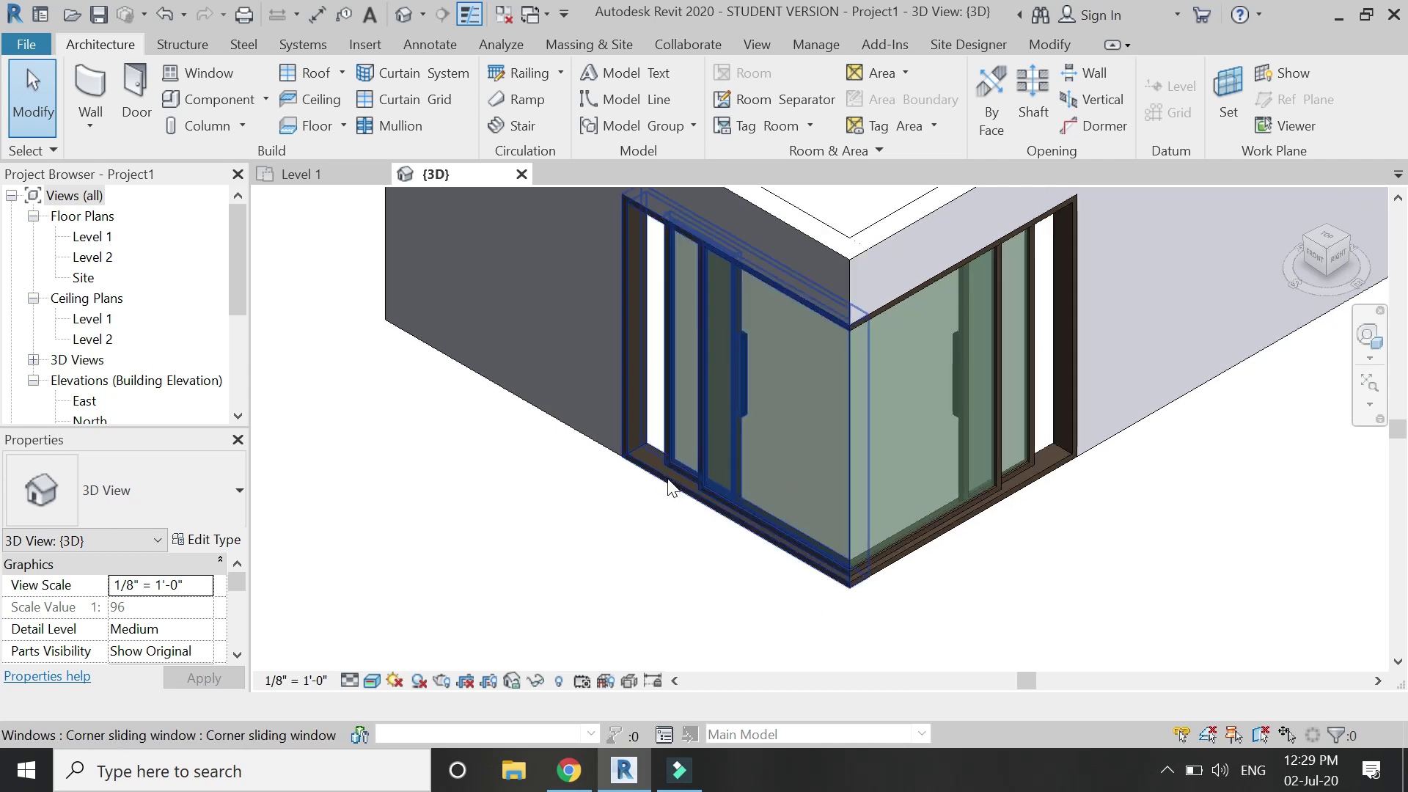
{"action": "scroll", "coordinate": [581, 528], "scroll_direction": "down", "scroll_amount": 3}
{"action": "scroll", "coordinate": [580, 466], "scroll_direction": "up", "scroll_amount": 2}
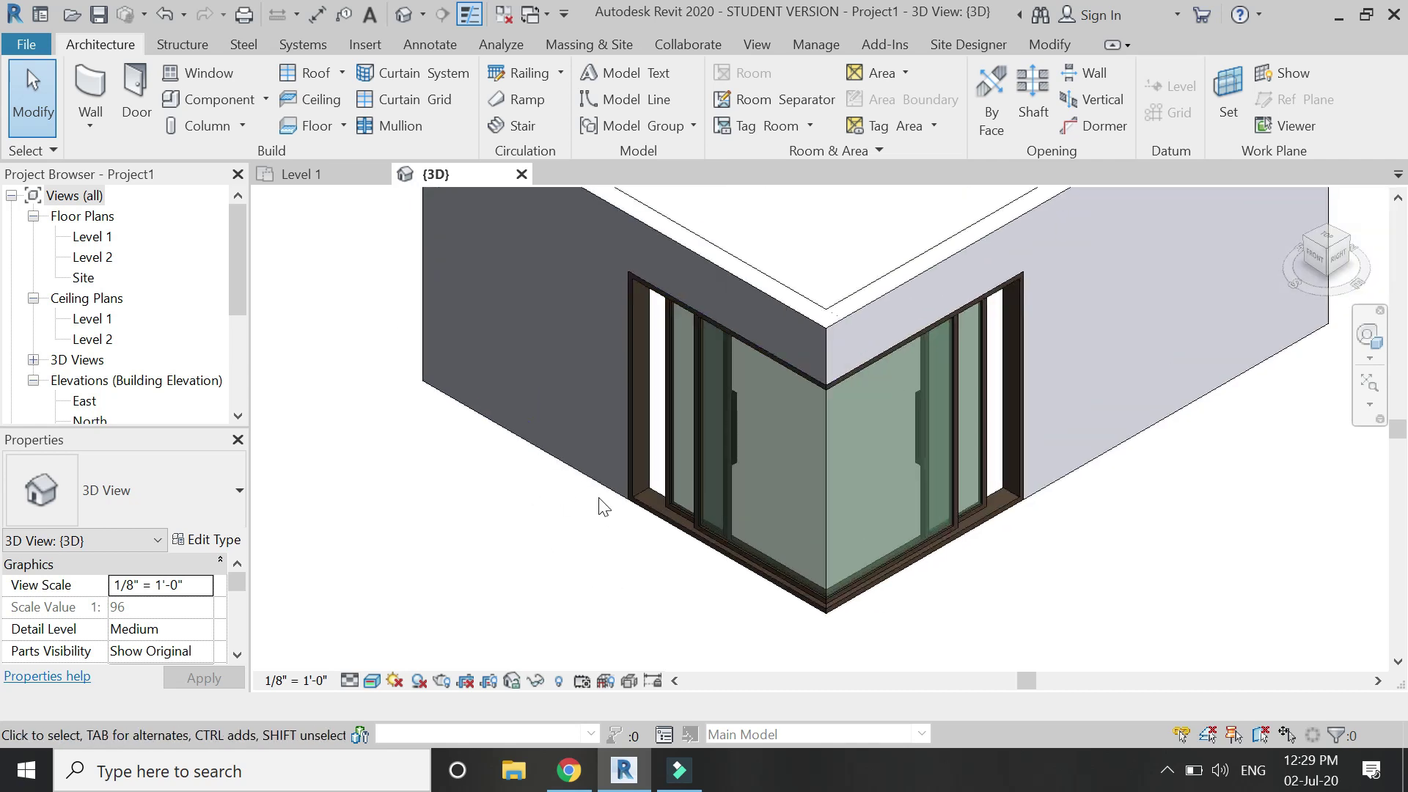
{"action": "scroll", "coordinate": [596, 503], "scroll_direction": "up", "scroll_amount": 1}
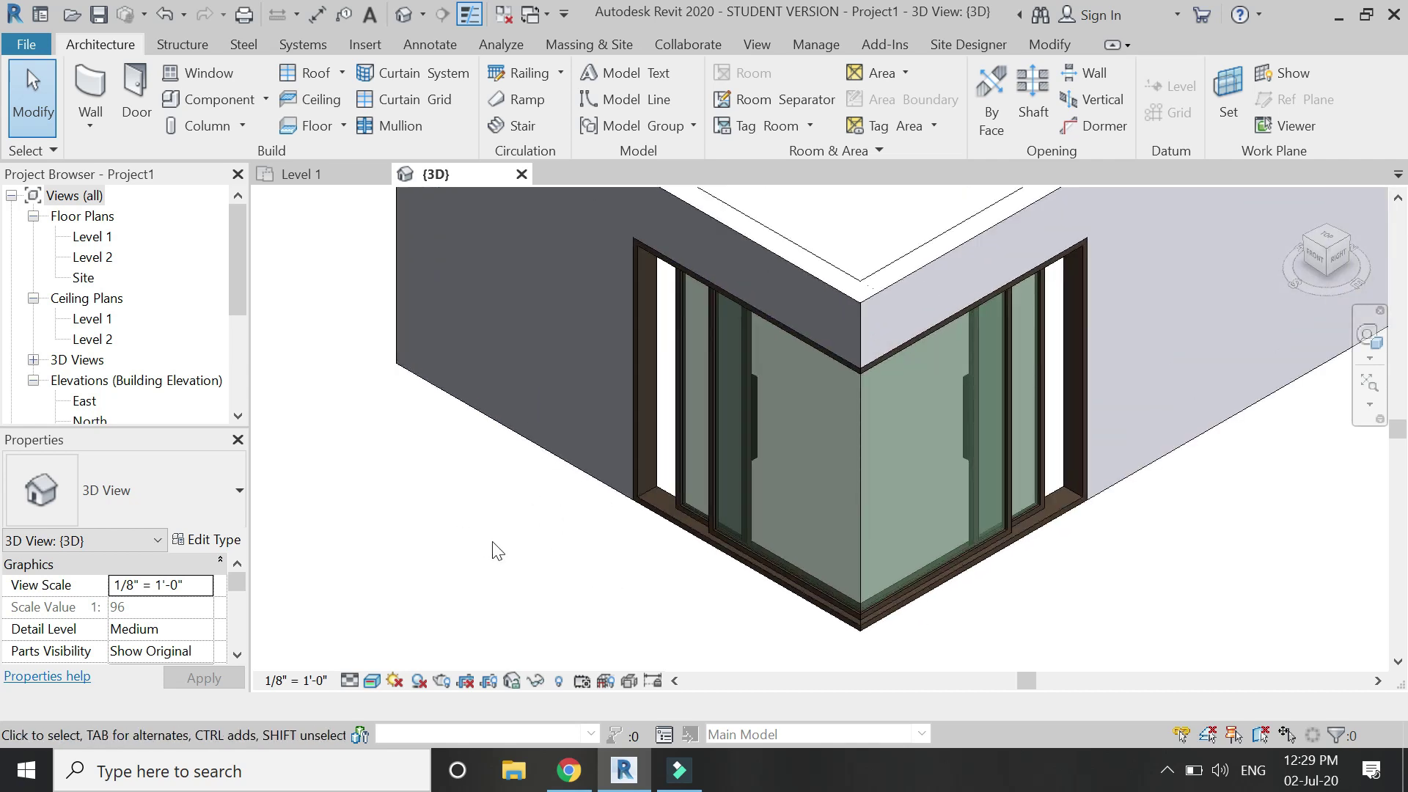
{"action": "left_click", "coordinate": [678, 494]}
{"action": "left_click", "coordinate": [207, 541]}
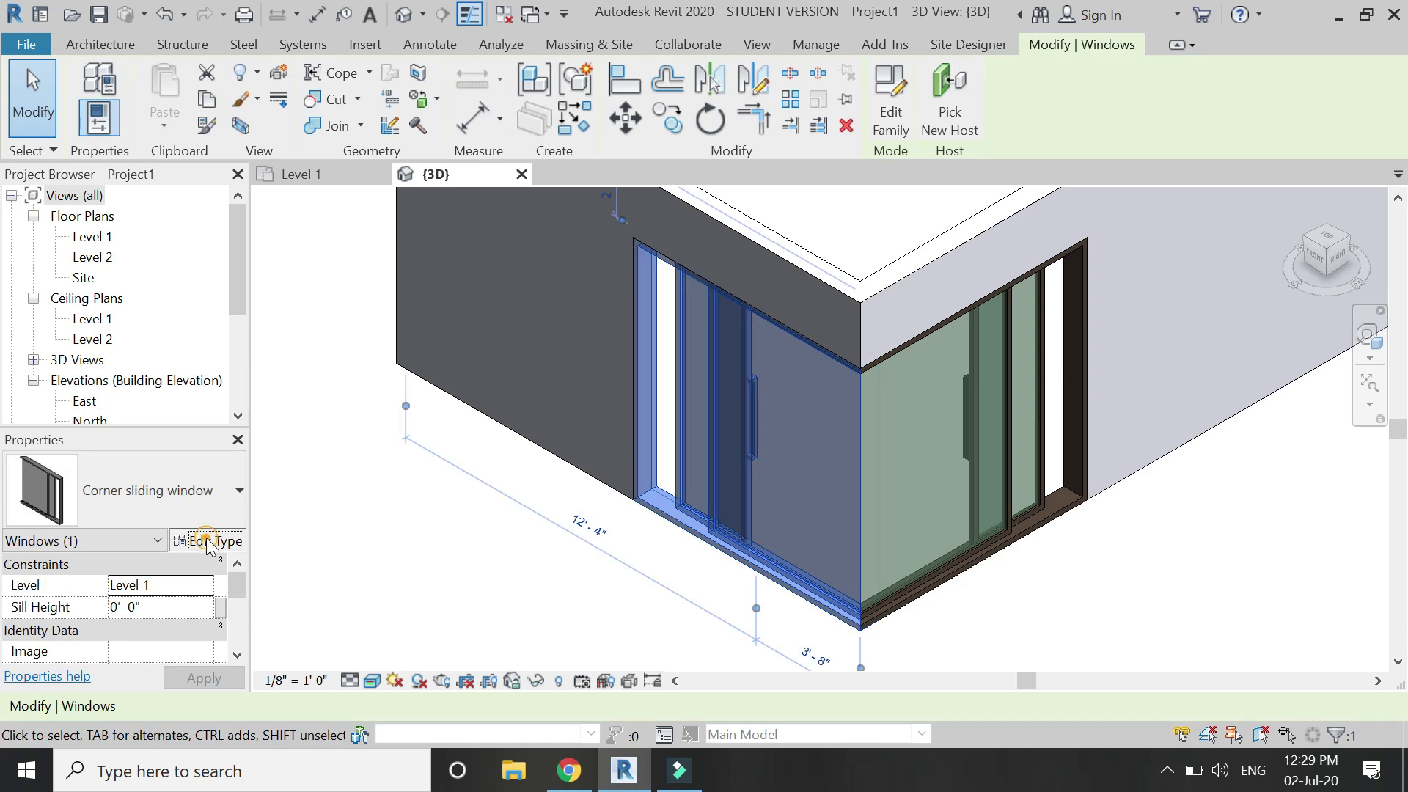
{"action": "left_click_drag", "start_coordinate": [305, 53], "coordinate": [310, 50]}
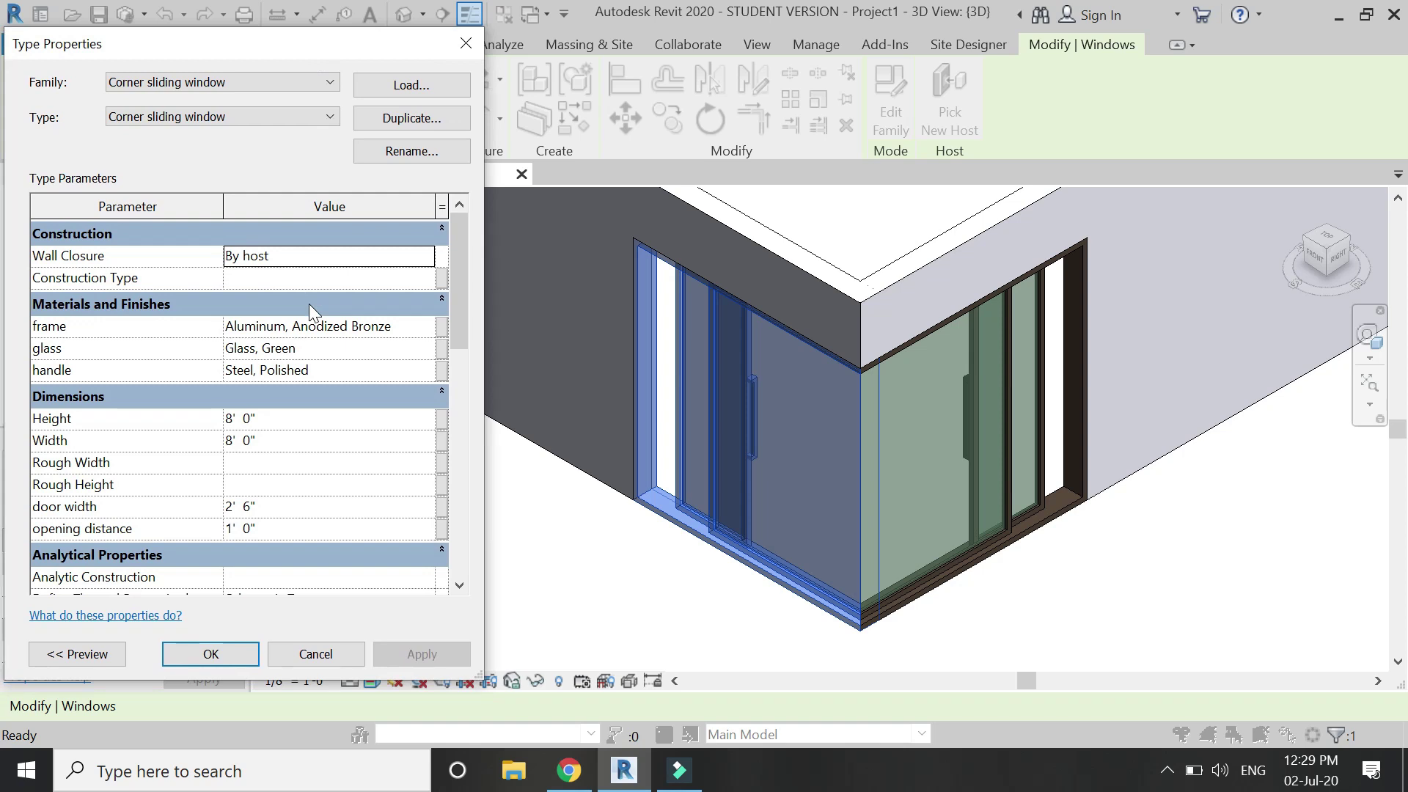
{"action": "left_click", "coordinate": [310, 419]}
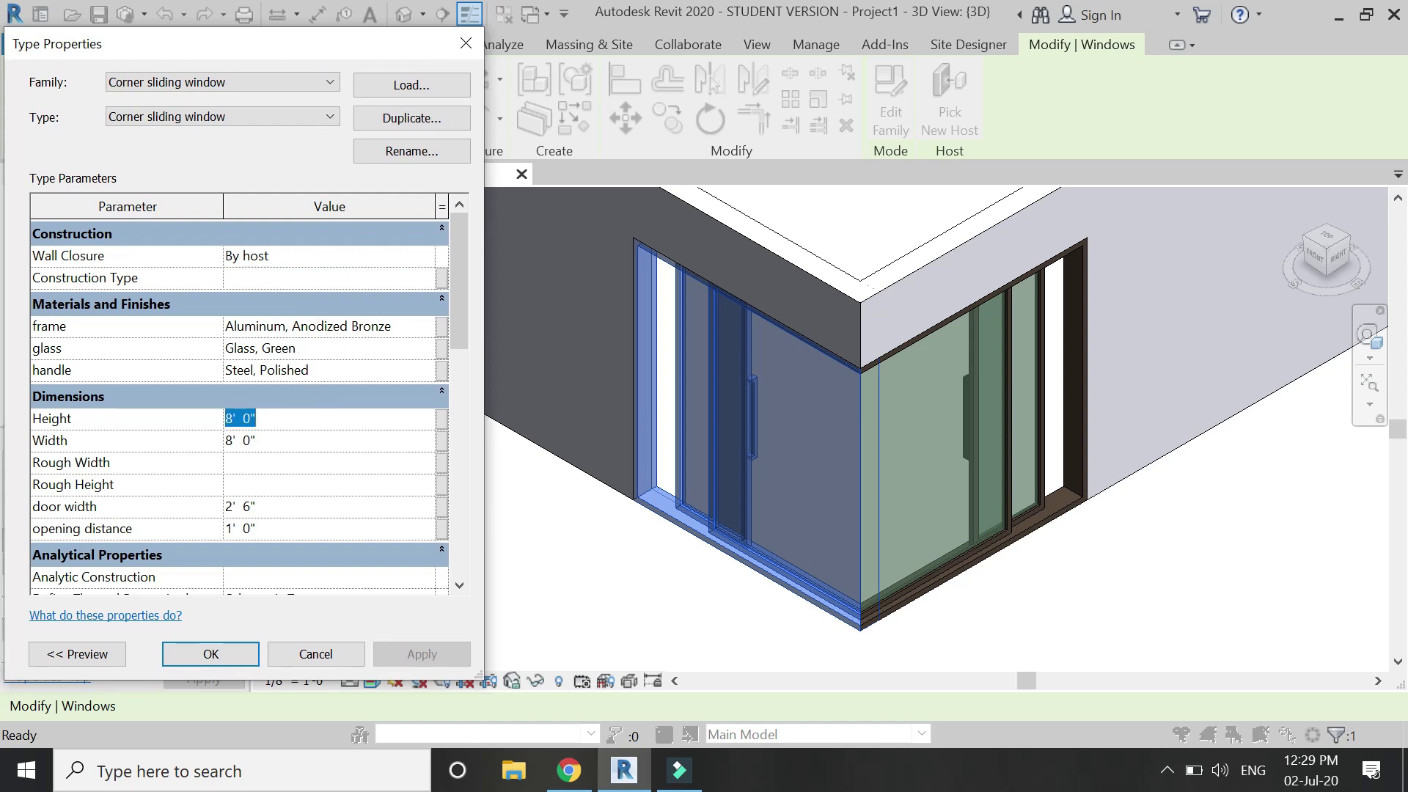
{"action": "type", "text": "7"}
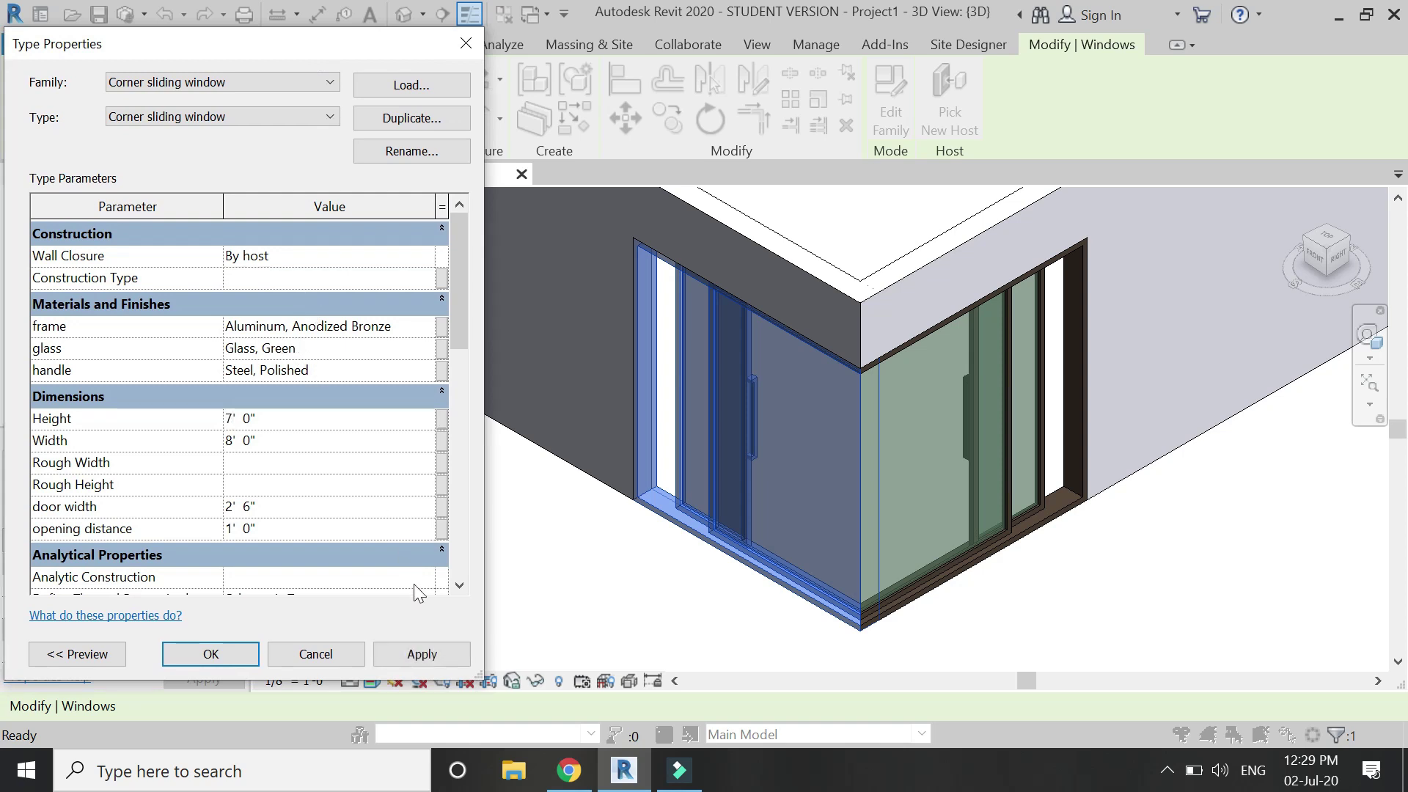
{"action": "left_click", "coordinate": [433, 649]}
Set the Width type parameter of the Corner sliding window to 7' and accept the type changes.
{"action": "left_click", "coordinate": [327, 443]}
{"action": "type", "text": "7"}
{"action": "key", "text": "Return"}
{"action": "left_click", "coordinate": [413, 654]}
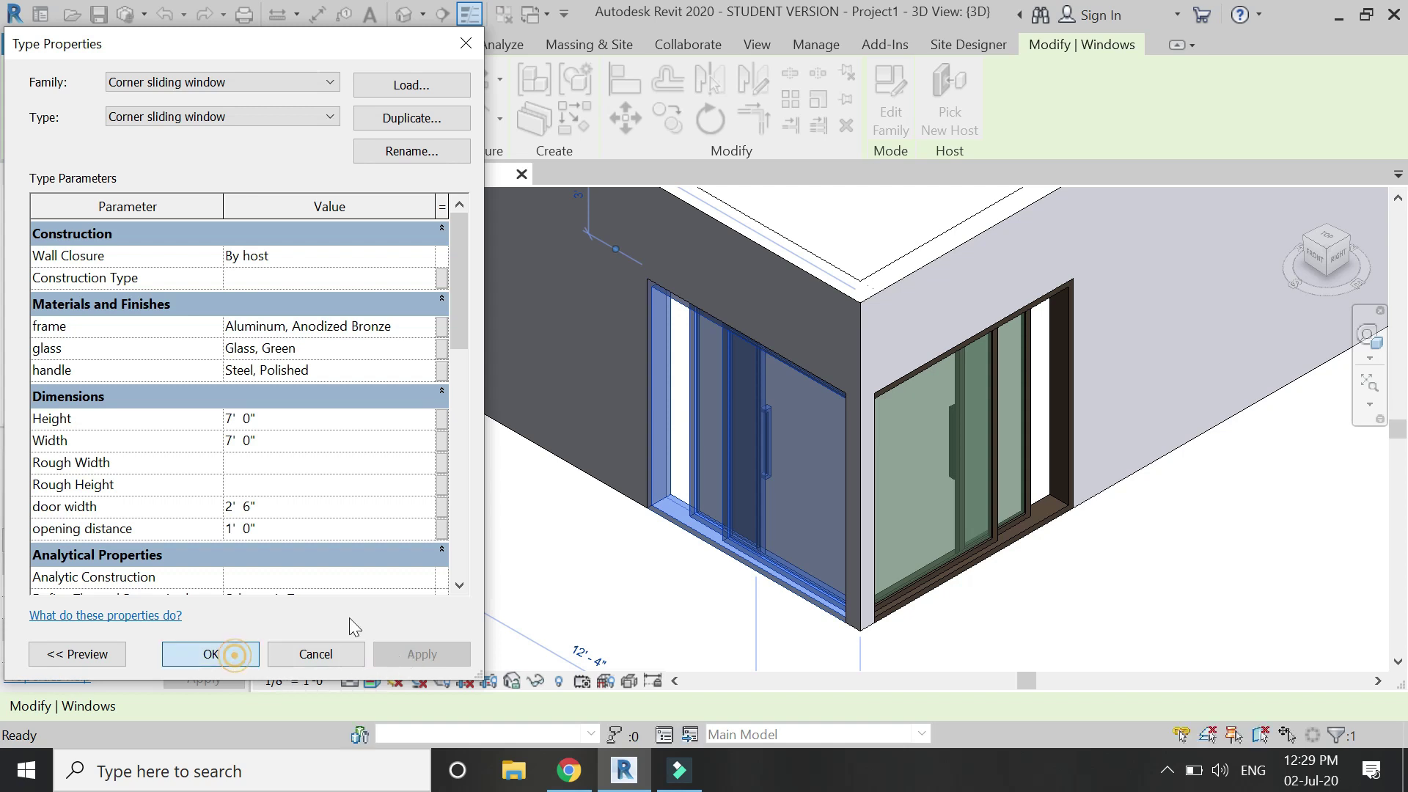
{"action": "left_click", "coordinate": [210, 654]}
In the Level 1 plan, move the horizontal wall's window along the wall until its mitred tip reaches the outer wall corner.
{"action": "left_click", "coordinate": [292, 176]}
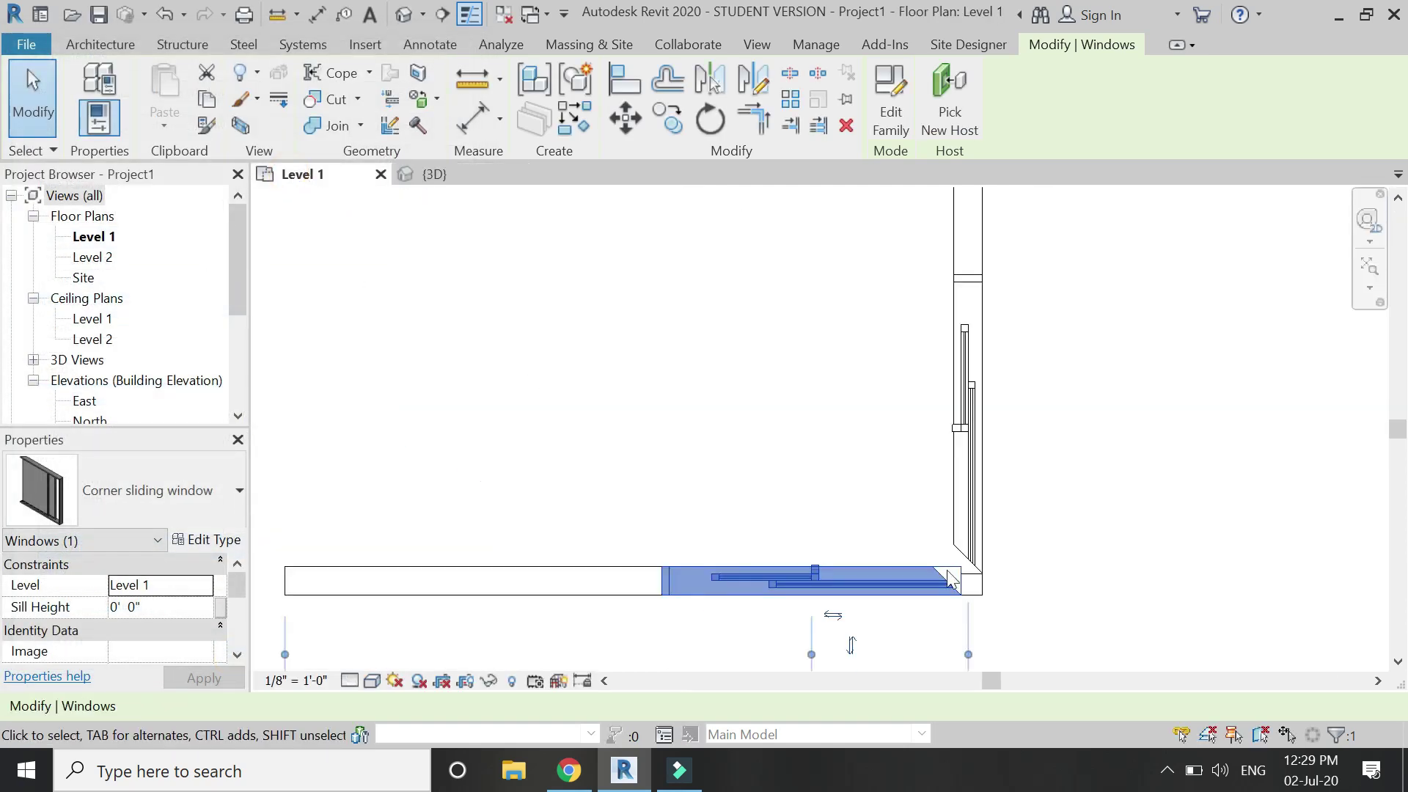
{"action": "scroll", "coordinate": [982, 594], "scroll_direction": "up", "scroll_amount": 5}
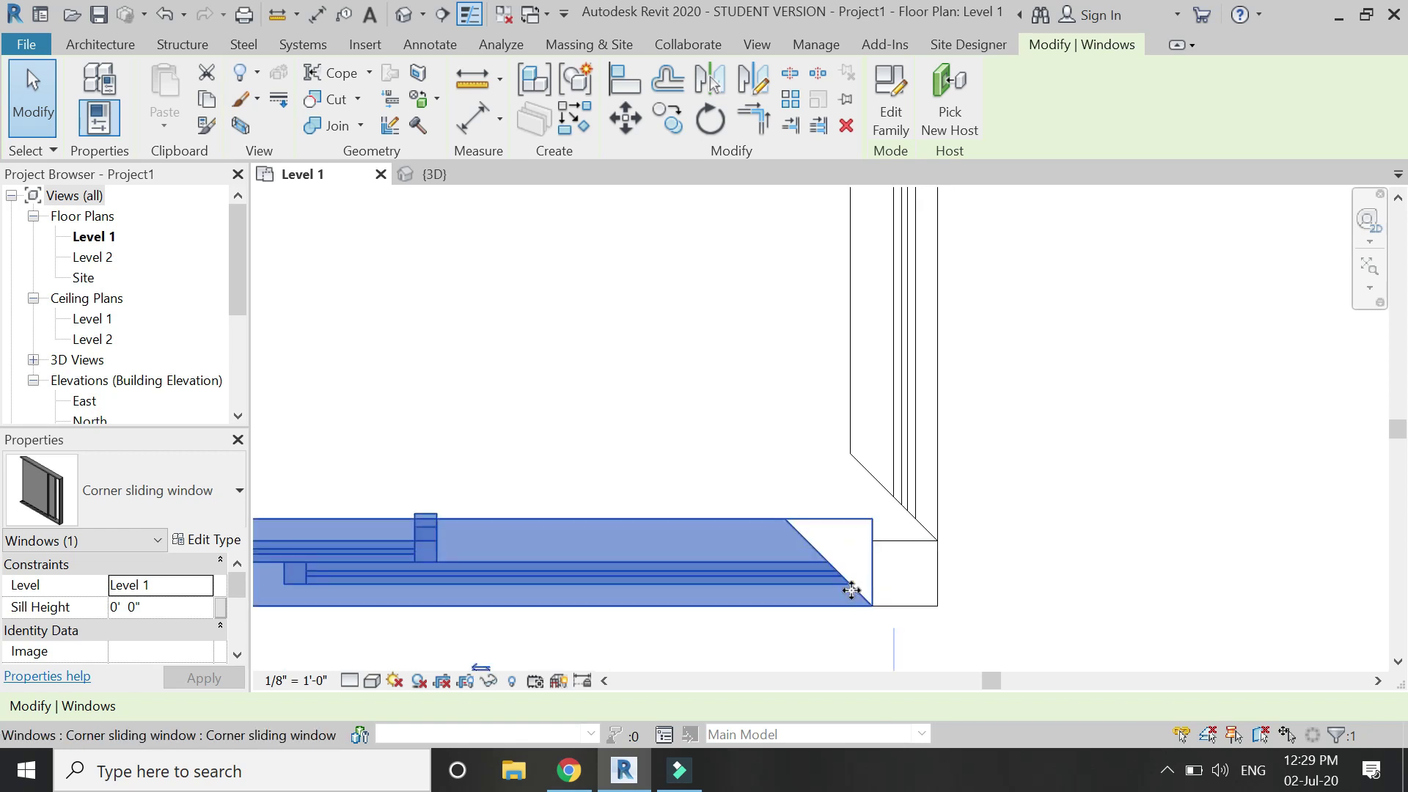
{"action": "key", "text": "m"}
{"action": "key", "text": "v"}
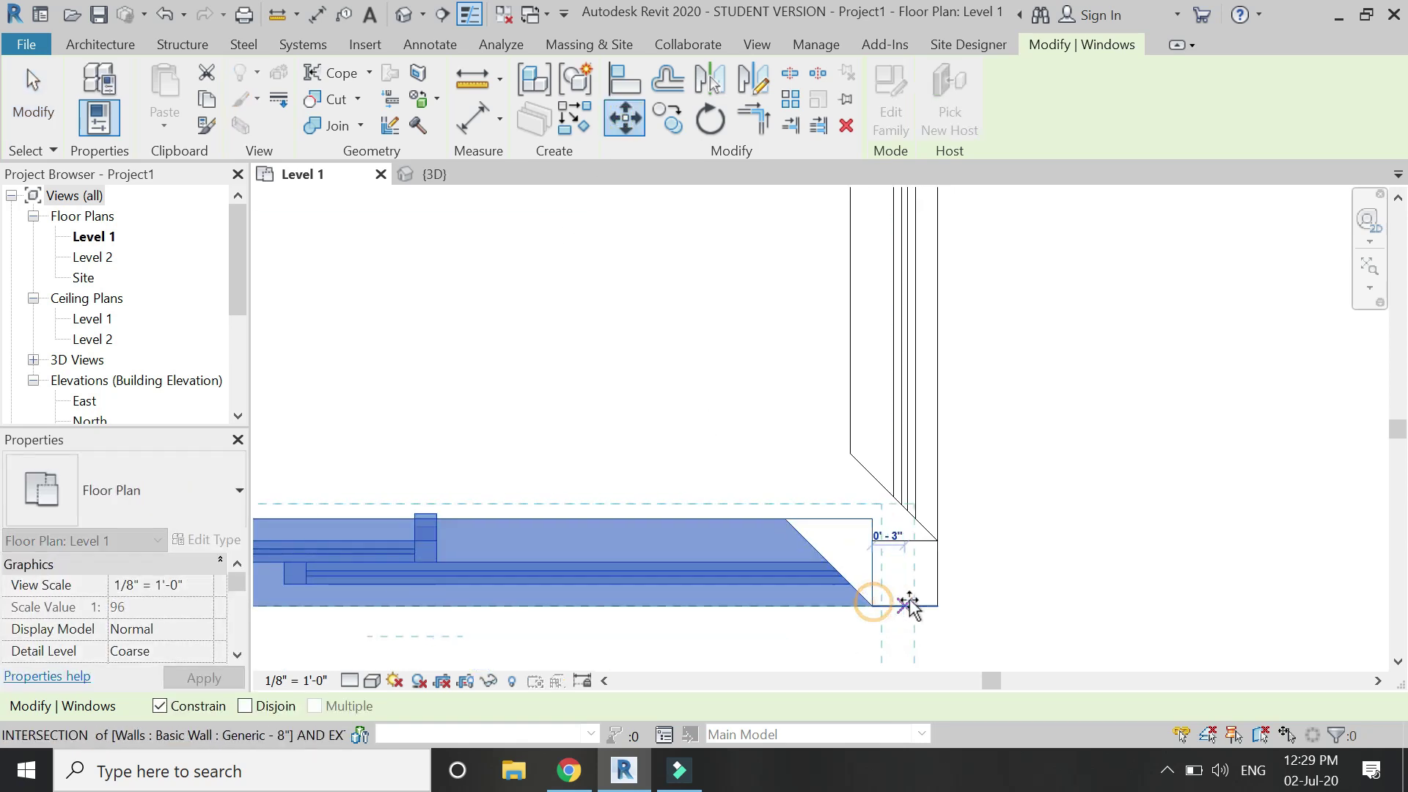
{"action": "left_click", "coordinate": [937, 605]}
Move the vertical wall's window 0'-6" down to the outer wall corner so that its mitred end meets the other window.
{"action": "left_click", "coordinate": [898, 492]}
{"action": "left_click", "coordinate": [627, 119]}
{"action": "left_click", "coordinate": [937, 541]}
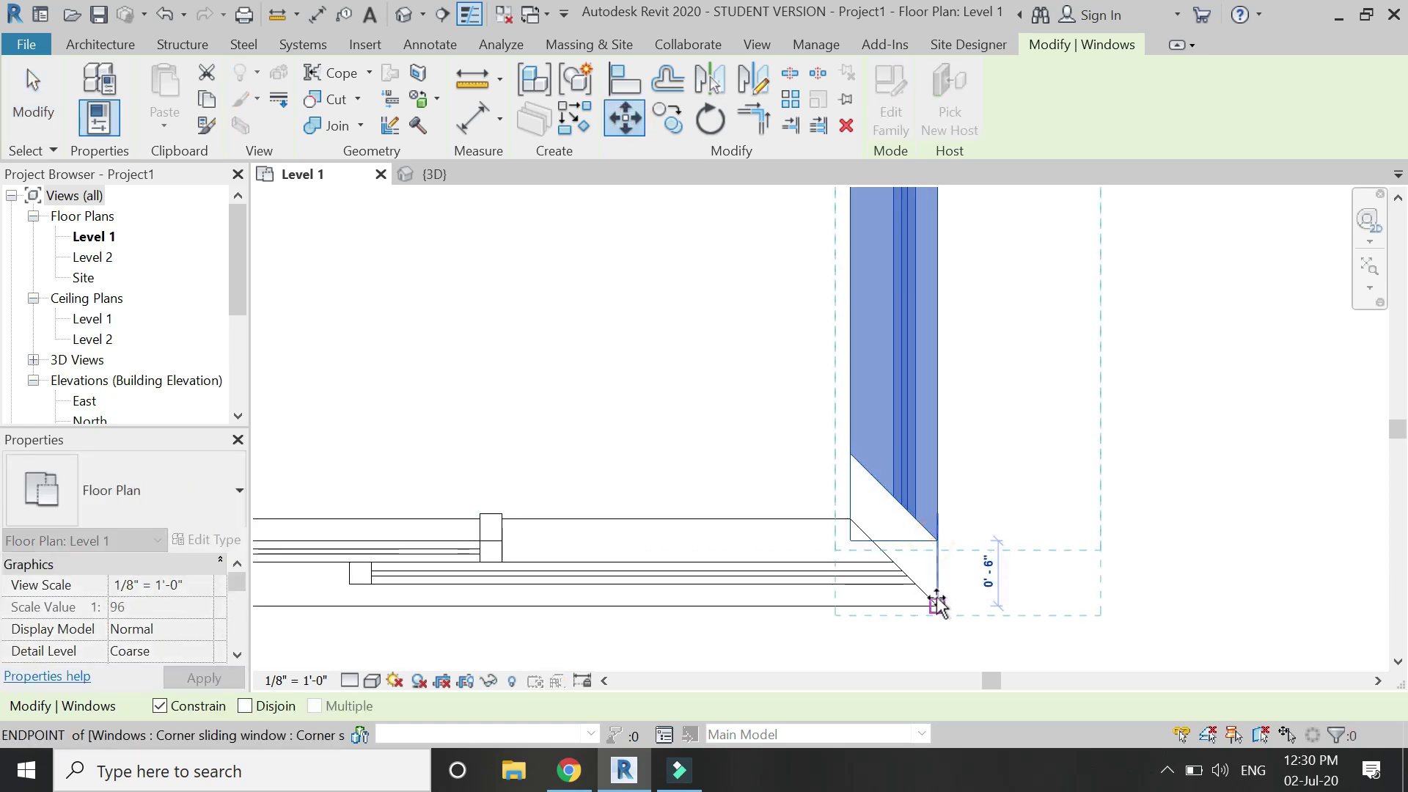
{"action": "left_click", "coordinate": [937, 605]}
{"action": "scroll", "coordinate": [1007, 510], "scroll_direction": "down", "scroll_amount": 5}
Return to the 3D view and open the type properties of the window in the darker-shaded wall.
{"action": "left_click", "coordinate": [459, 179]}
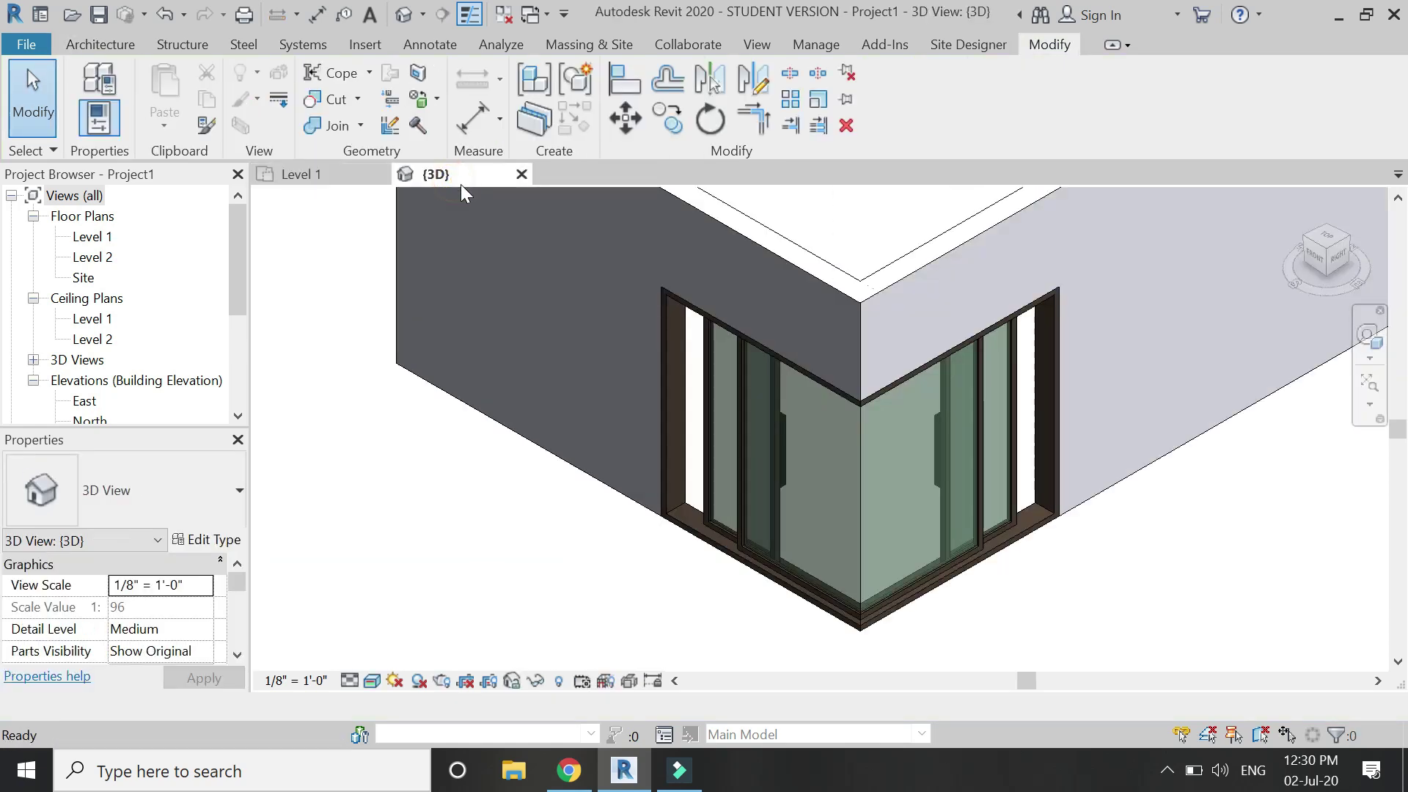
{"action": "scroll", "coordinate": [763, 522], "scroll_direction": "up", "scroll_amount": 2}
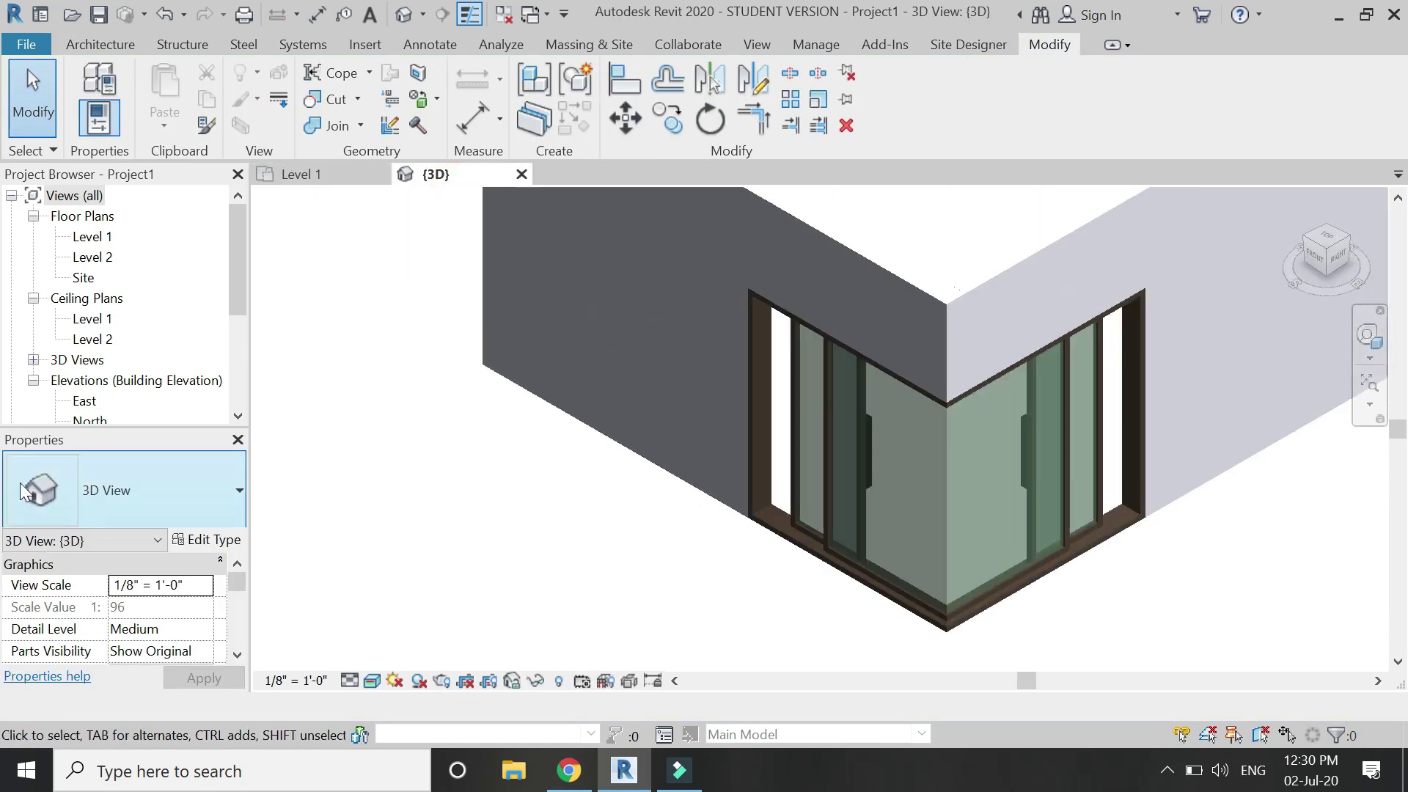
{"action": "left_click", "coordinate": [837, 434]}
{"action": "left_click", "coordinate": [213, 540]}
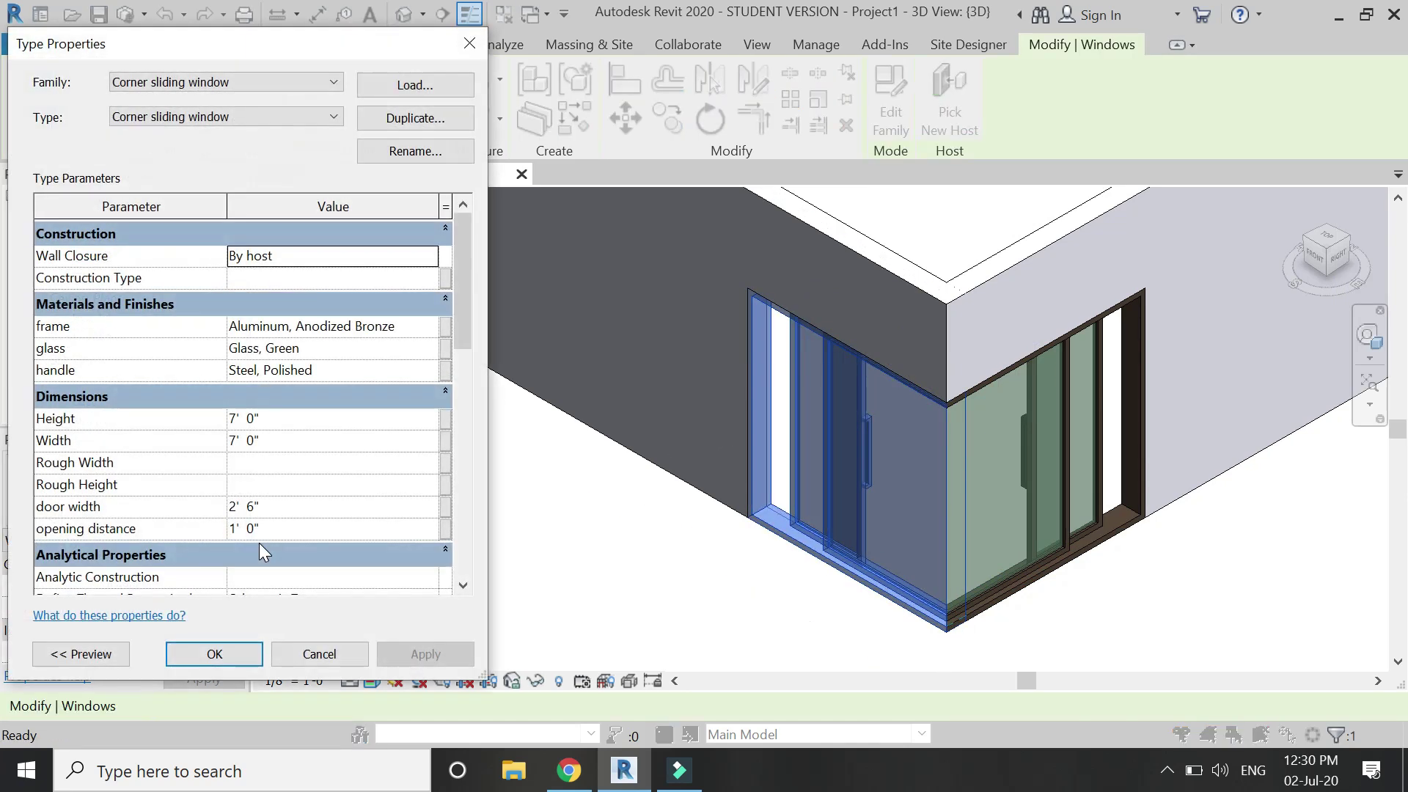
Set the door width type parameter to 3' and apply it to the windows.
{"action": "left_click", "coordinate": [341, 506]}
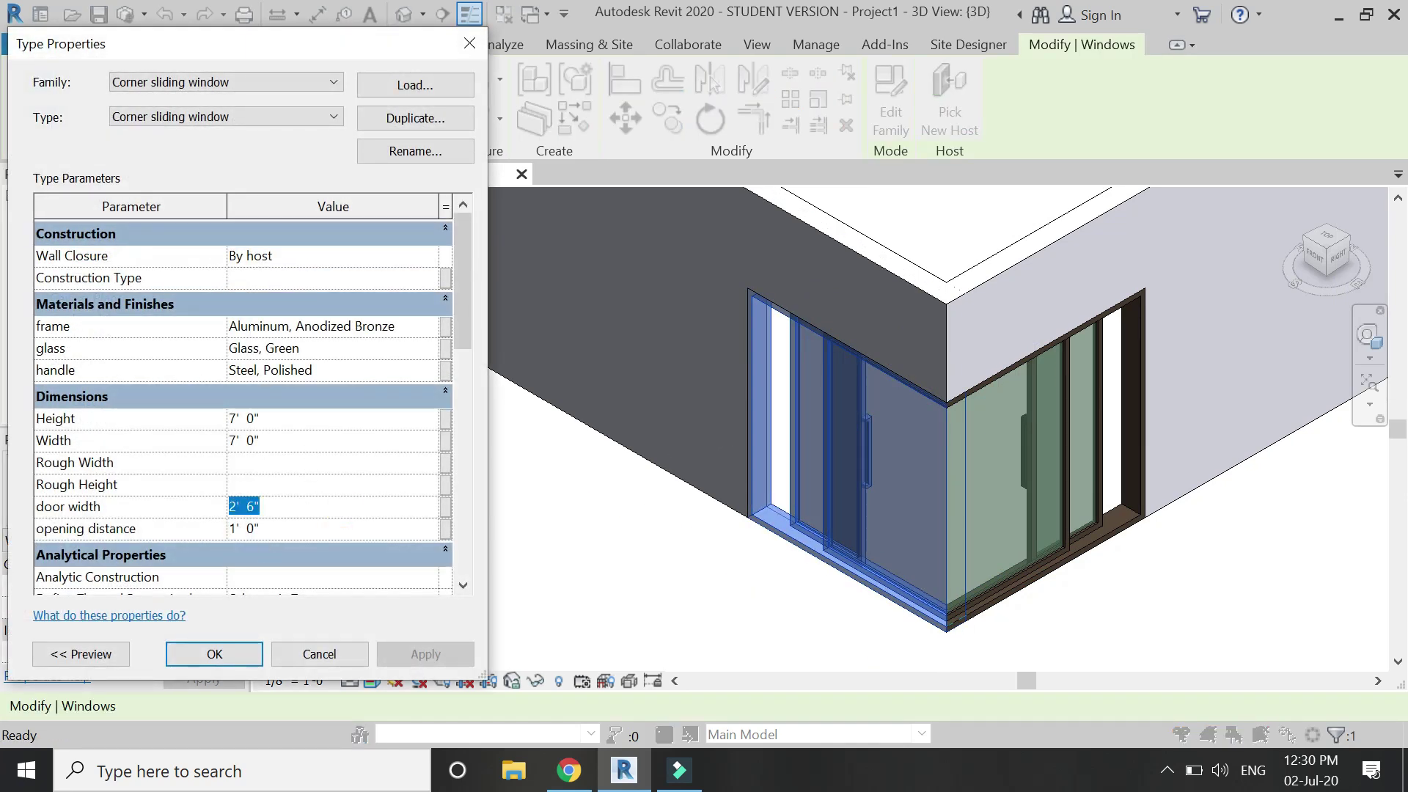
{"action": "type", "text": "3"}
{"action": "key", "text": "Return"}
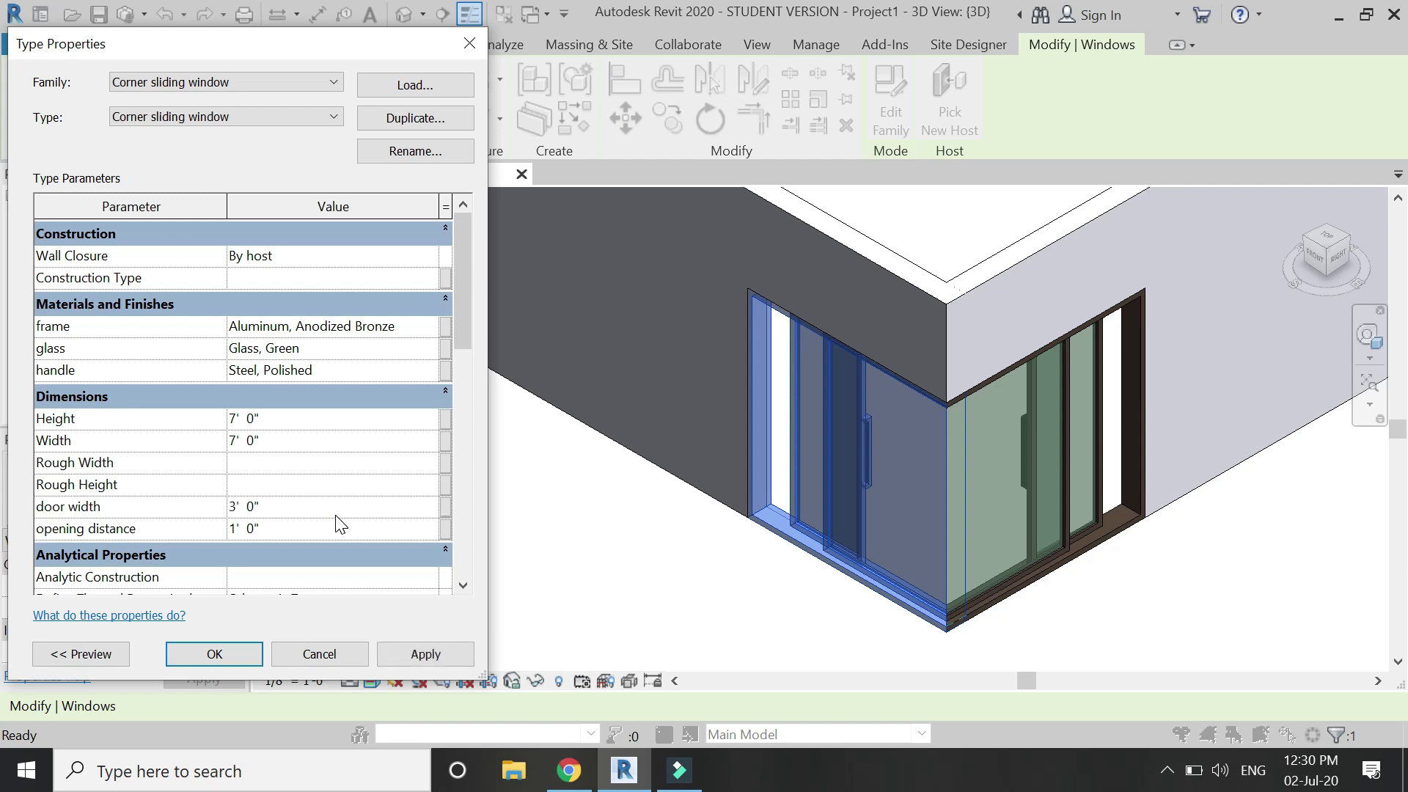
{"action": "left_click", "coordinate": [405, 650]}
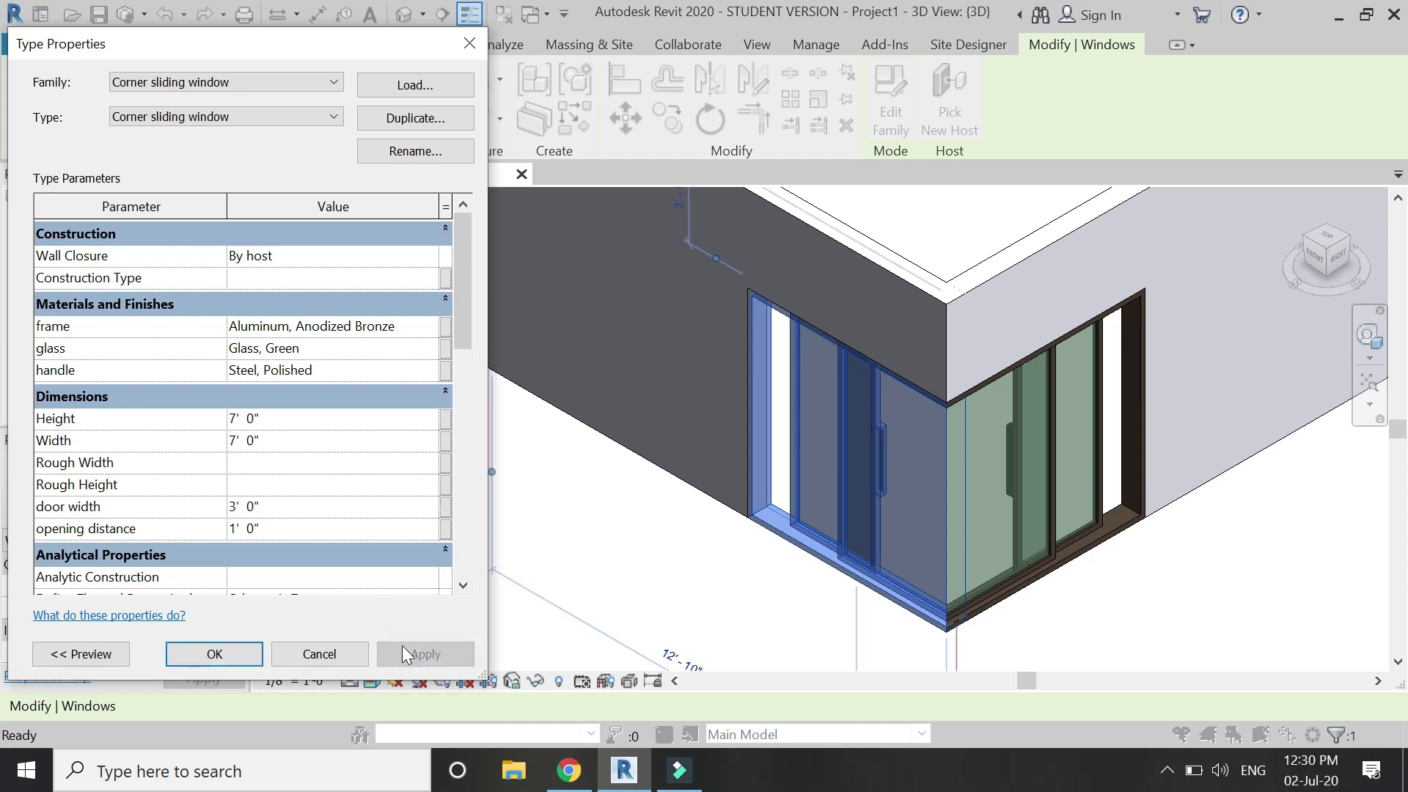
Set the door width type parameter to 2' and apply it to the windows.
{"action": "left_click", "coordinate": [308, 507]}
{"action": "type", "text": "2"}
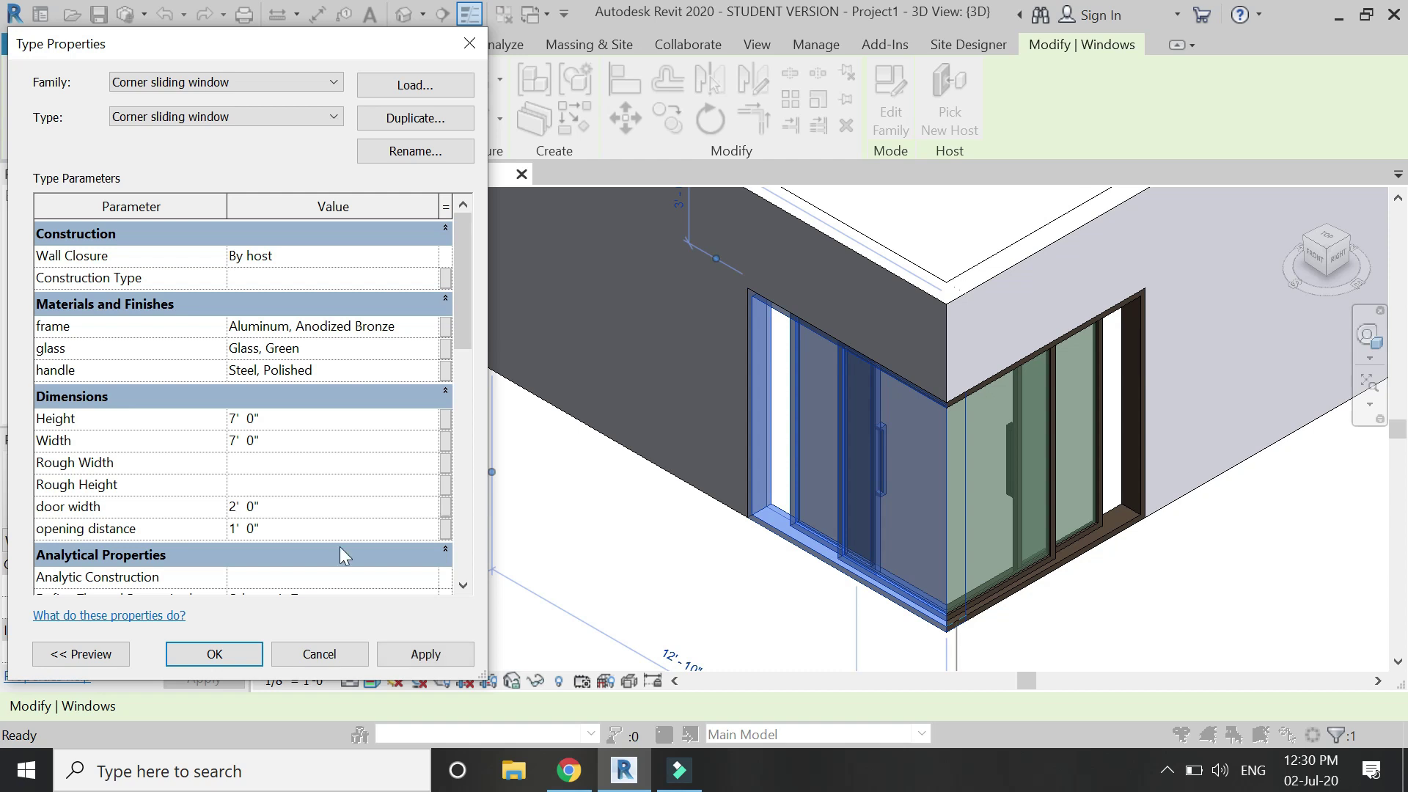
{"action": "left_click", "coordinate": [448, 650]}
Test the opening distance type parameter at 0' and at 1', applying each value to the windows.
{"action": "left_click", "coordinate": [308, 528]}
{"action": "type", "text": "0"}
{"action": "left_click", "coordinate": [425, 661]}
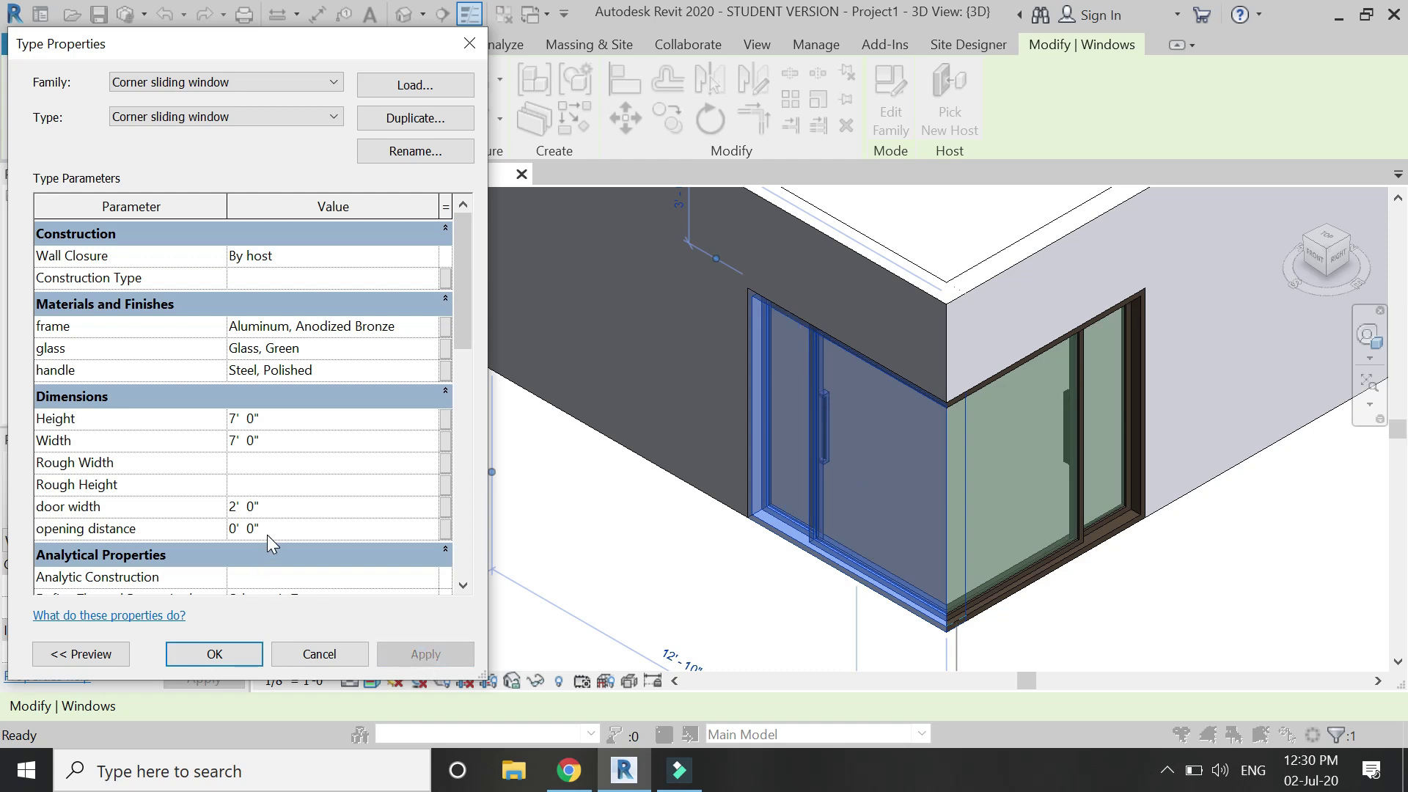
{"action": "left_click", "coordinate": [295, 533]}
{"action": "type", "text": "1'"}
{"action": "left_click", "coordinate": [418, 657]}
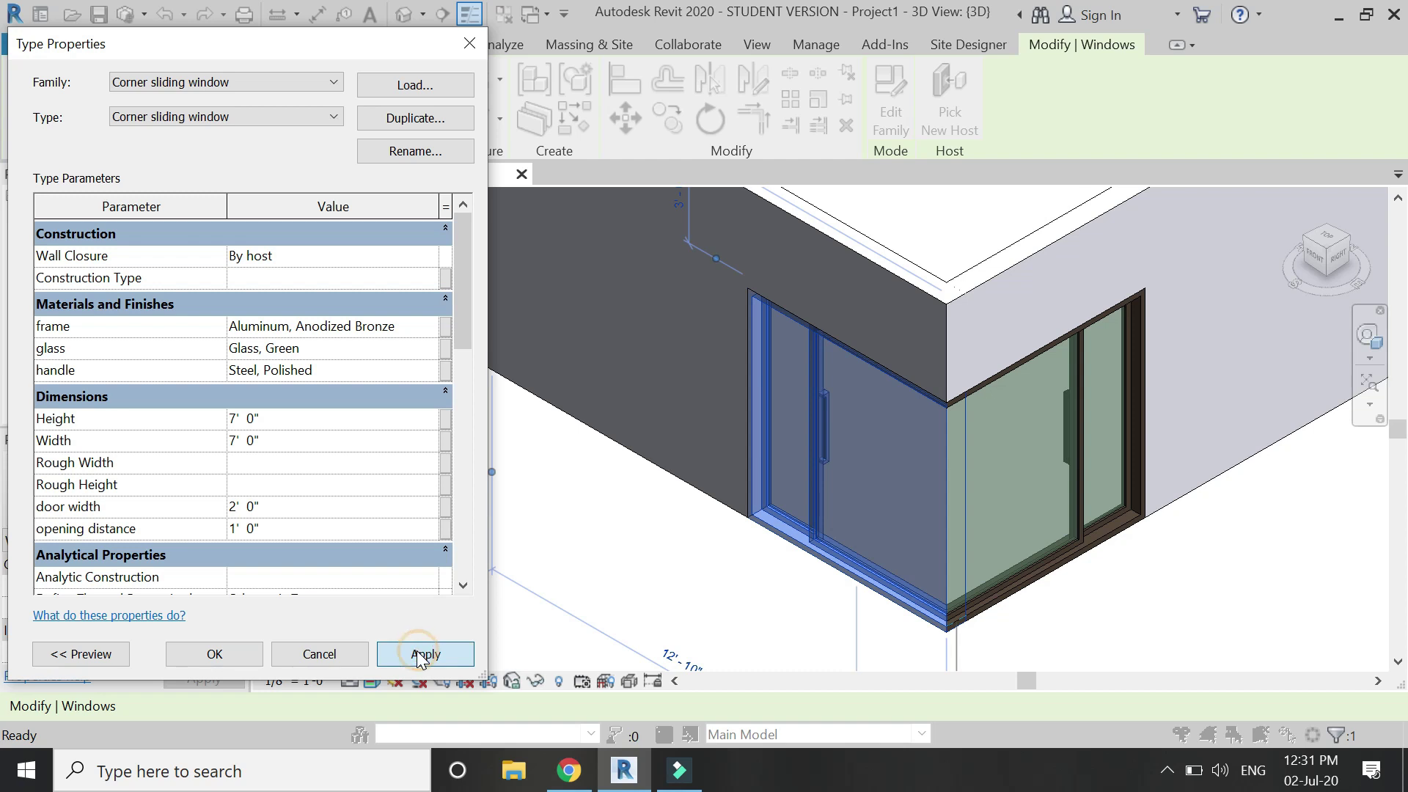
Set the opening distance type parameter to 2' and apply it to the windows.
{"action": "type", "text": "2"}
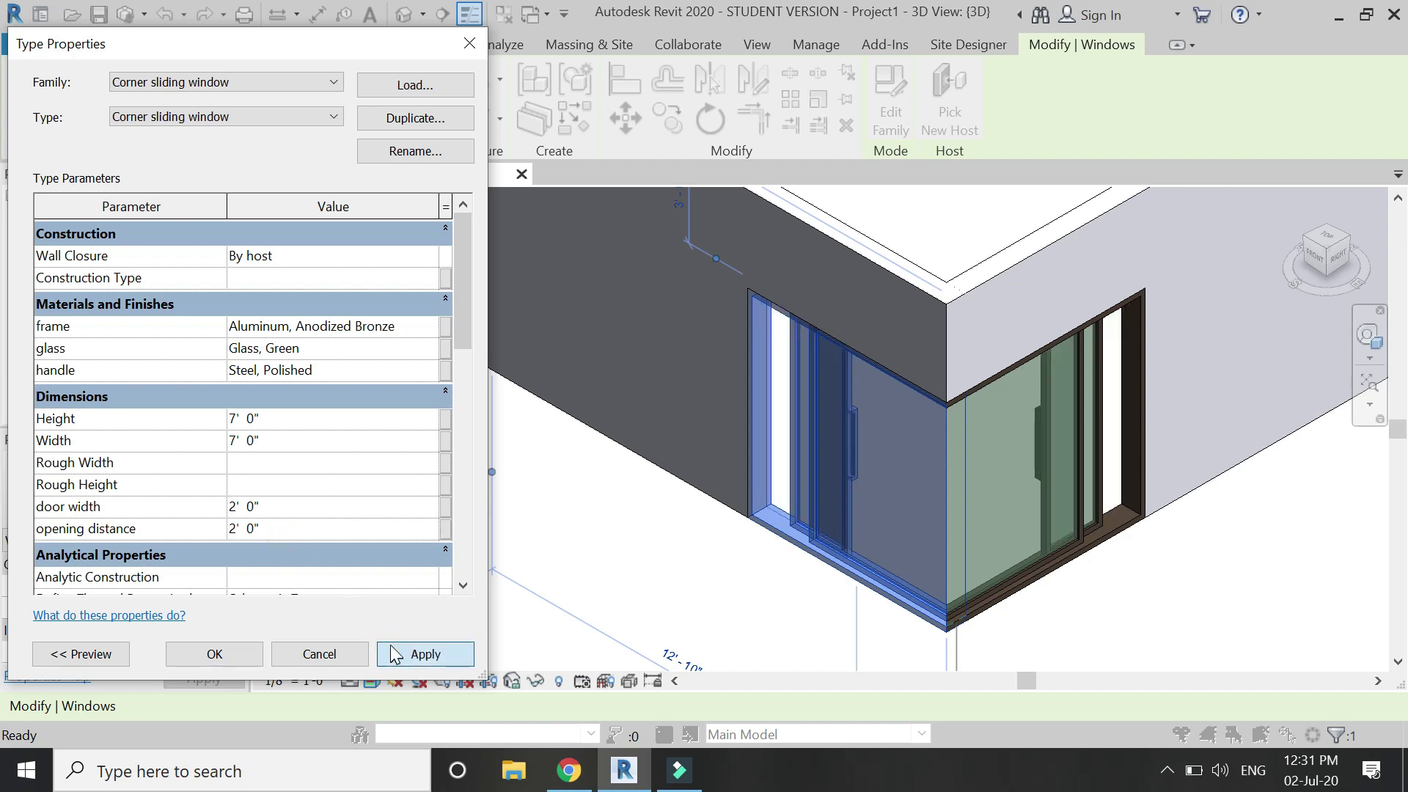
{"action": "left_click", "coordinate": [390, 645]}
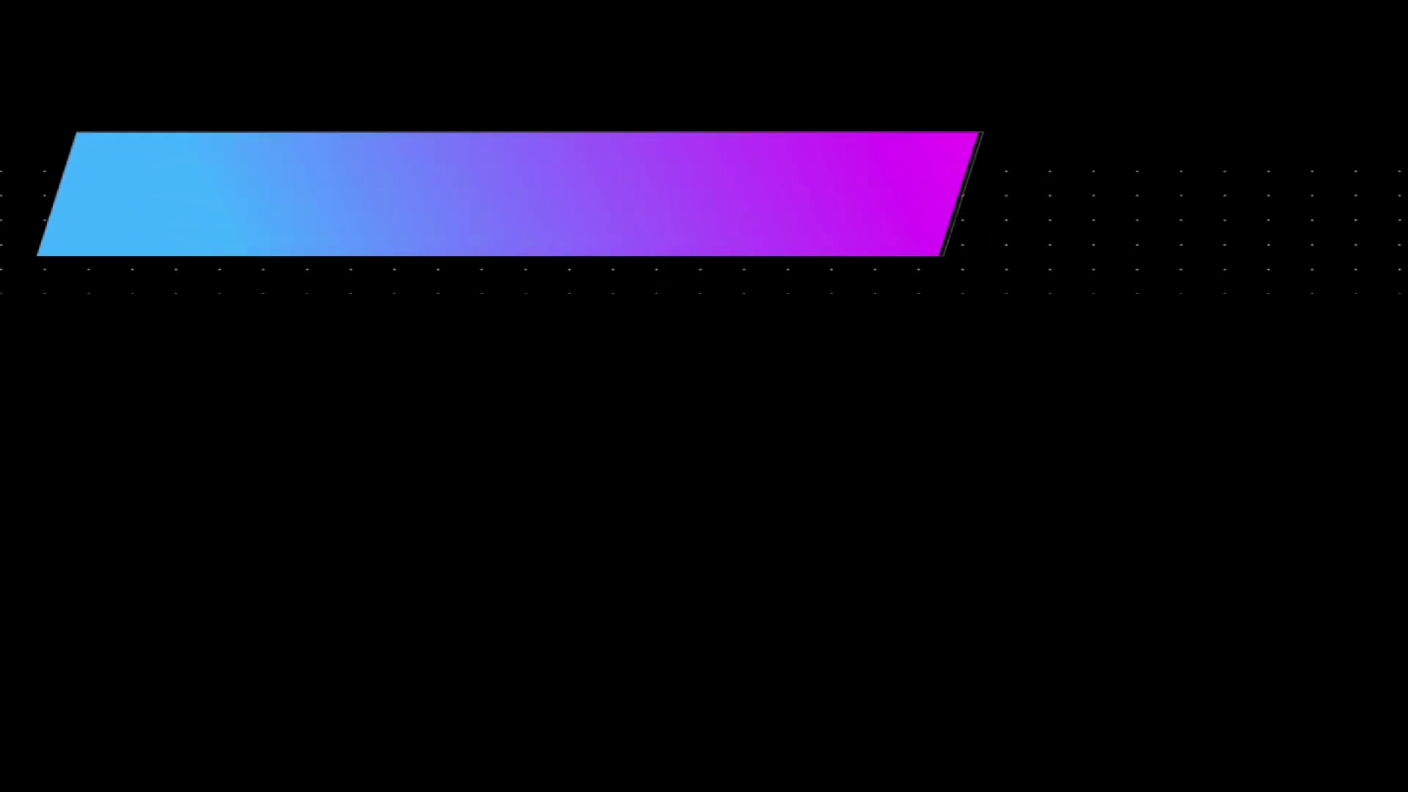